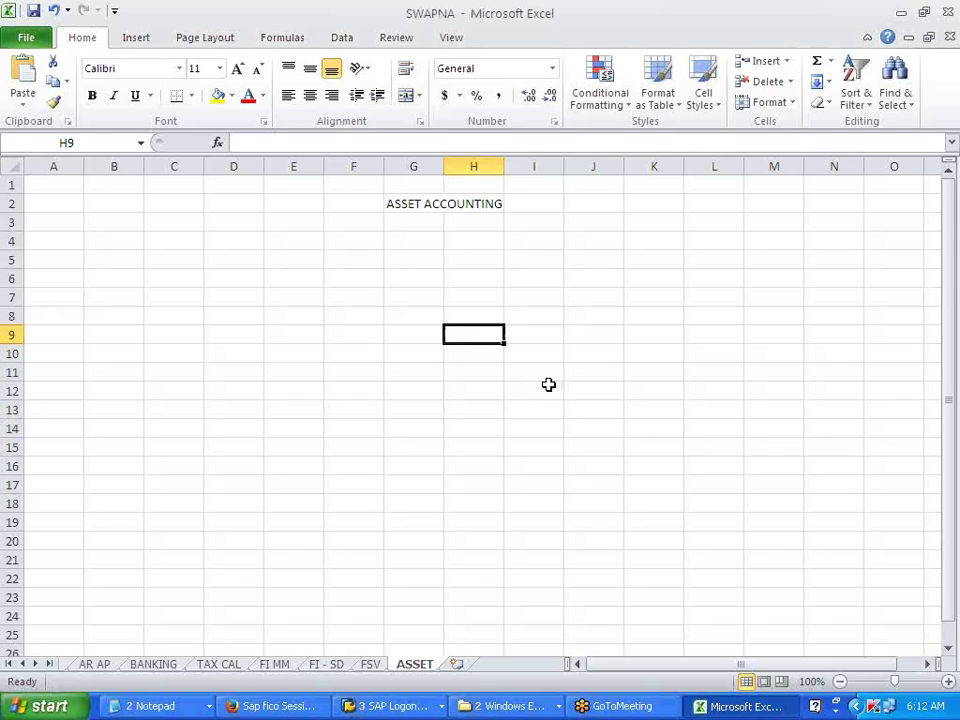
pyautogui.click(549, 386)
pyautogui.click(406, 246)
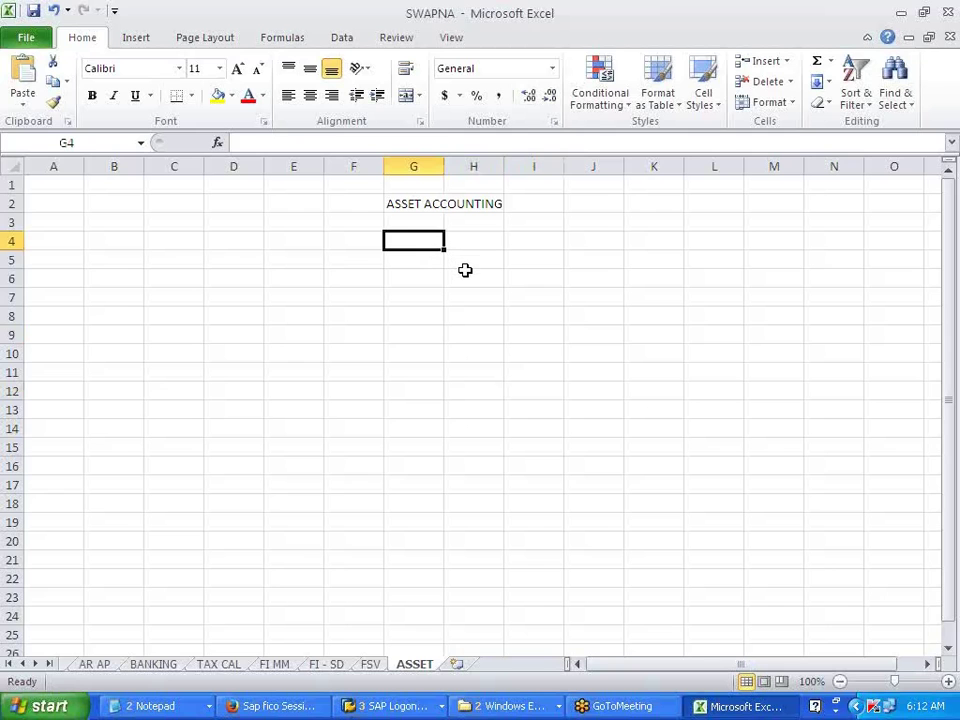
pyautogui.click(948, 48)
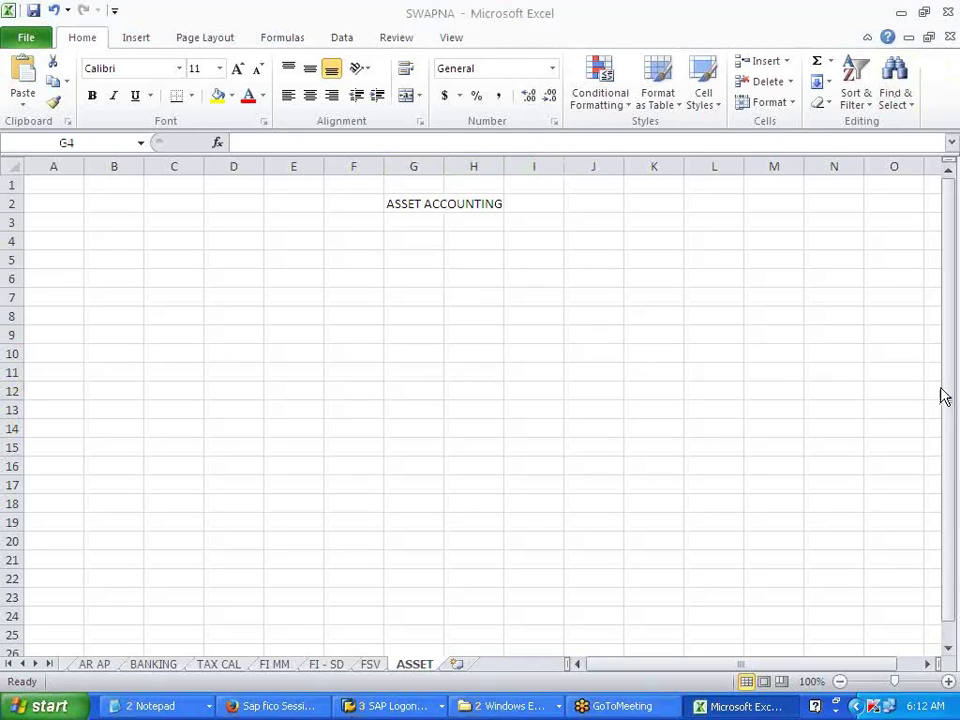
pyautogui.click(551, 324)
# Enter "DEPRECIATION --- WEAR AND TEAR" in cell G4, below the ASSET ACCOUNTING heading
pyautogui.click(424, 242)
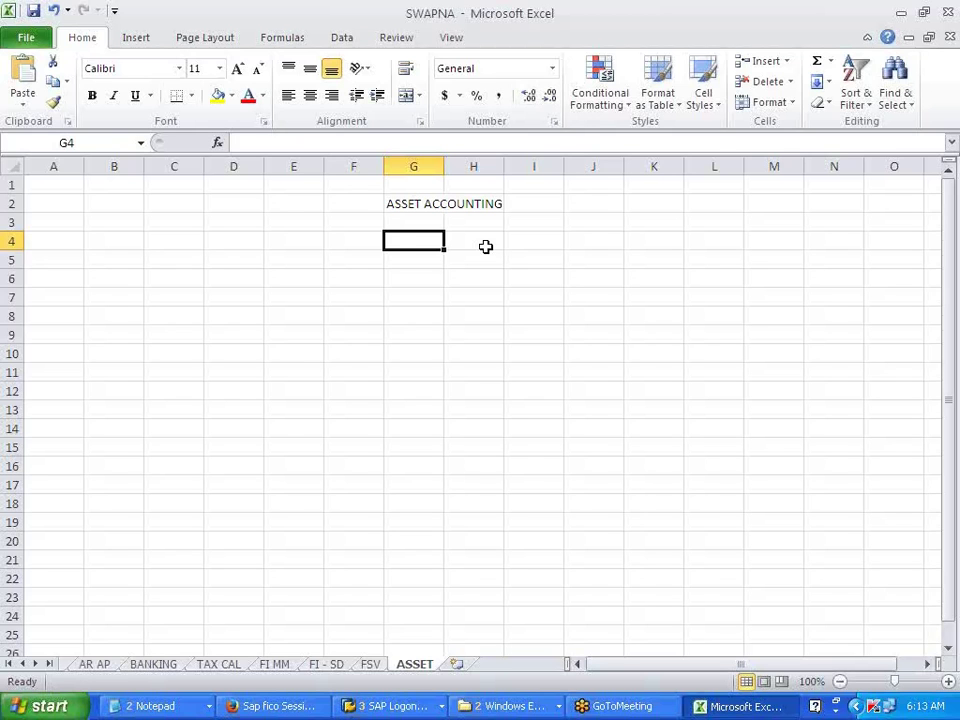
pyautogui.write('DEPRE')
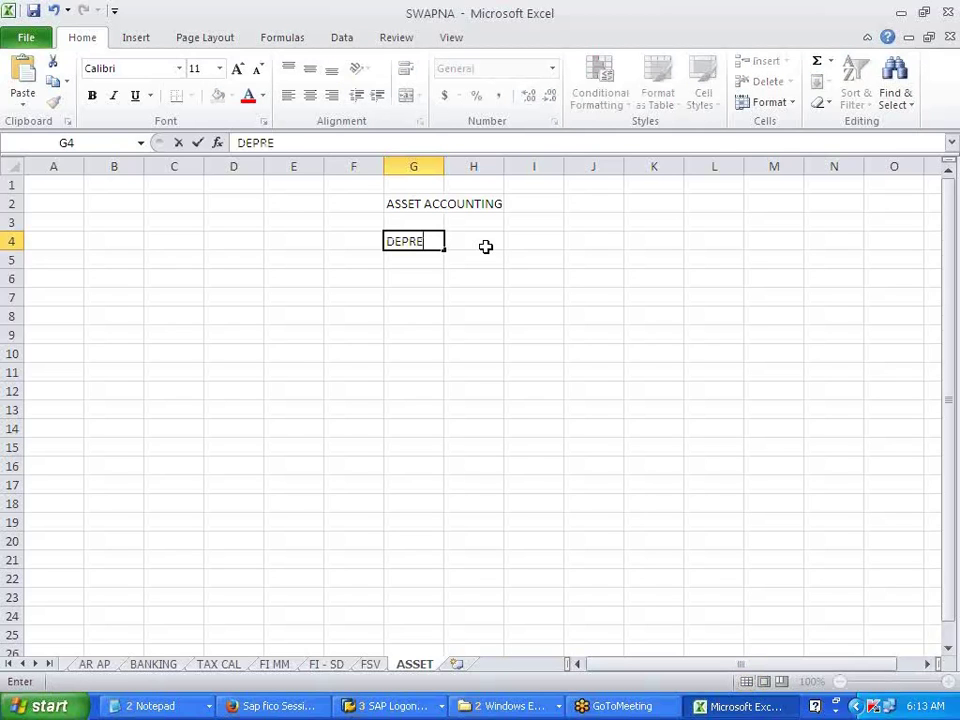
pyautogui.write('CIATION')
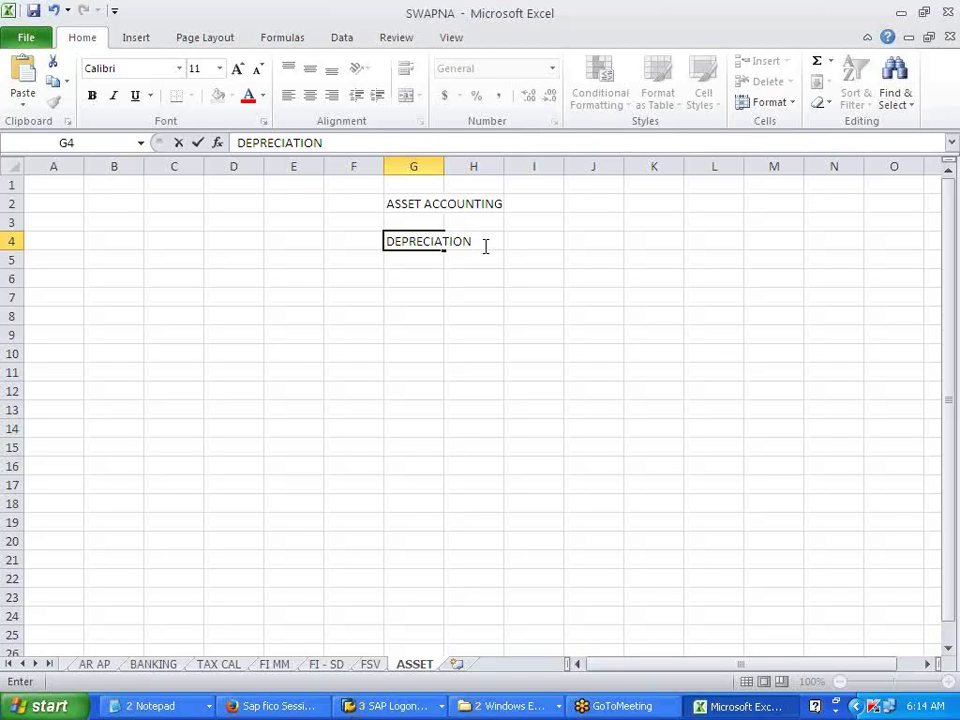
pyautogui.write('--- WEAR AND')
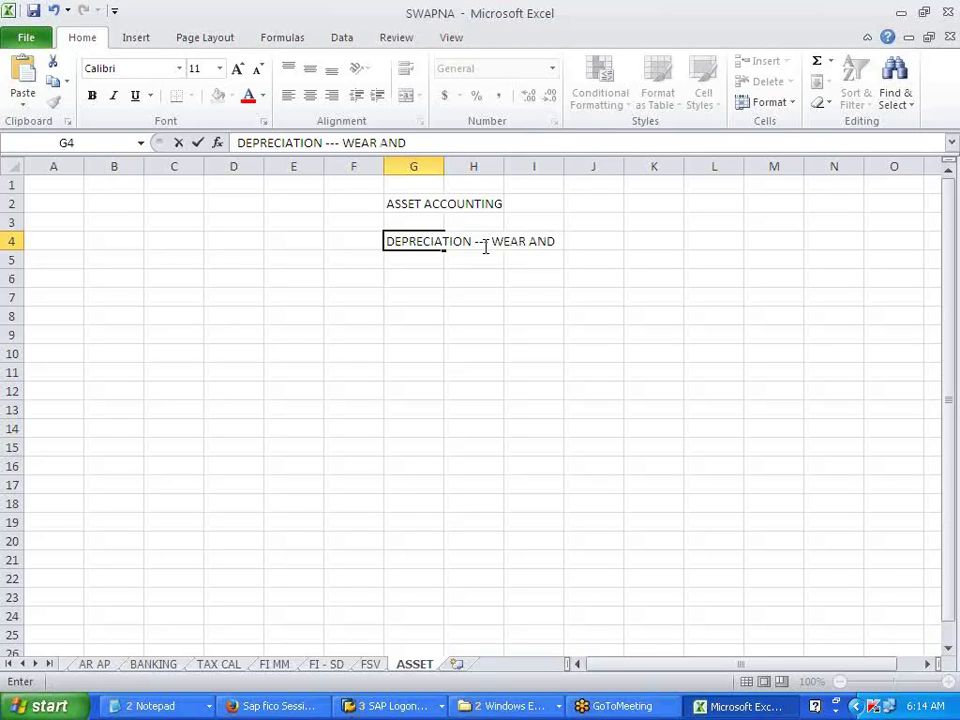
pyautogui.write(' TEAR')
pyautogui.press('Return')
pyautogui.press('Return')
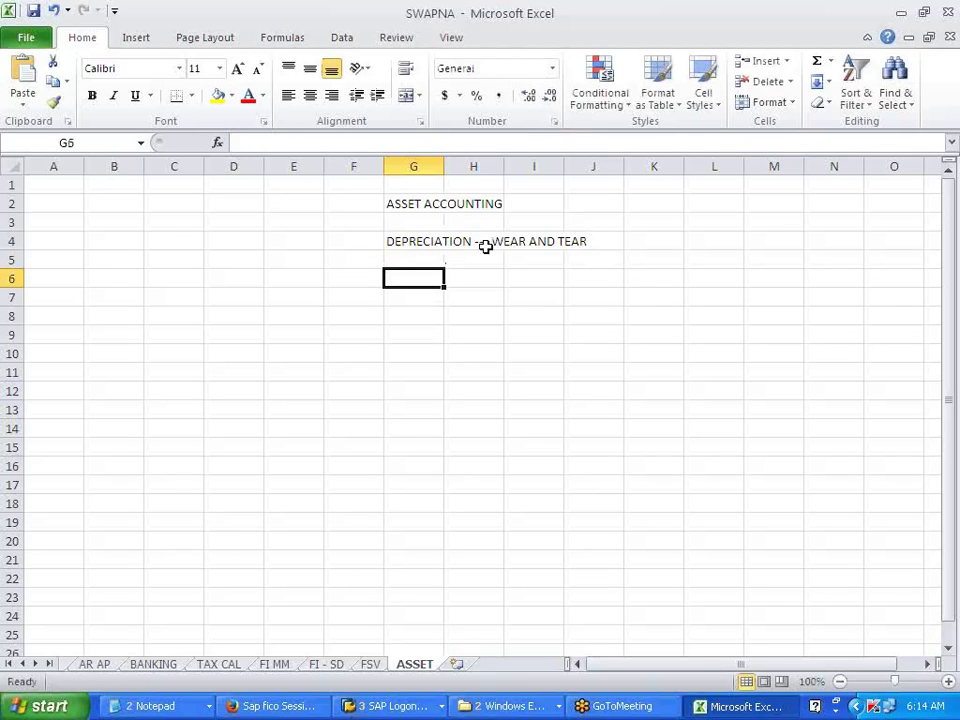
# Enter "WHEN WE MEASURE THE LOSS IN THE VAL;UE OF ASSTE IS CALLED DEP OVER A PERIOD OF TIME" in cell G6
pyautogui.write('WHEN WE MEASURE THE VALUE OF')
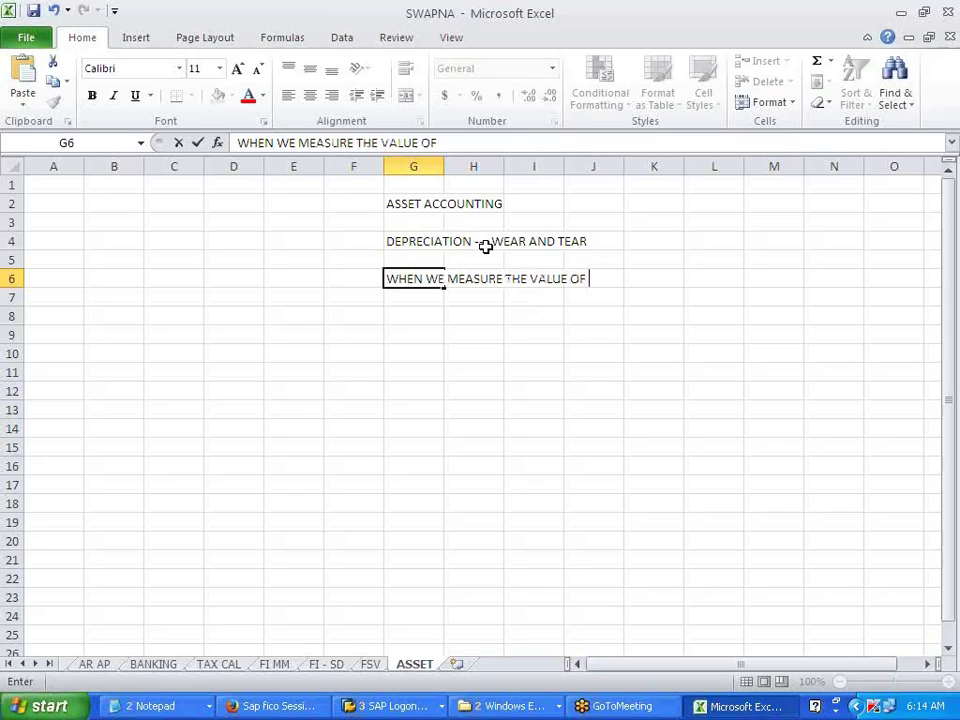
pyautogui.press('BackSpace')
pyautogui.press('BackSpace')
pyautogui.press('BackSpace')
pyautogui.press('BackSpace')
pyautogui.press('BackSpace')
pyautogui.press('BackSpace')
pyautogui.press('BackSpace')
pyautogui.press('BackSpace')
pyautogui.press('BackSpace')
pyautogui.press('BackSpace')
pyautogui.write('LOSS IN THE VAL;UE OF ASSTE IS CALLED EP')
pyautogui.press('BackSpace')
pyautogui.press('BackSpace')
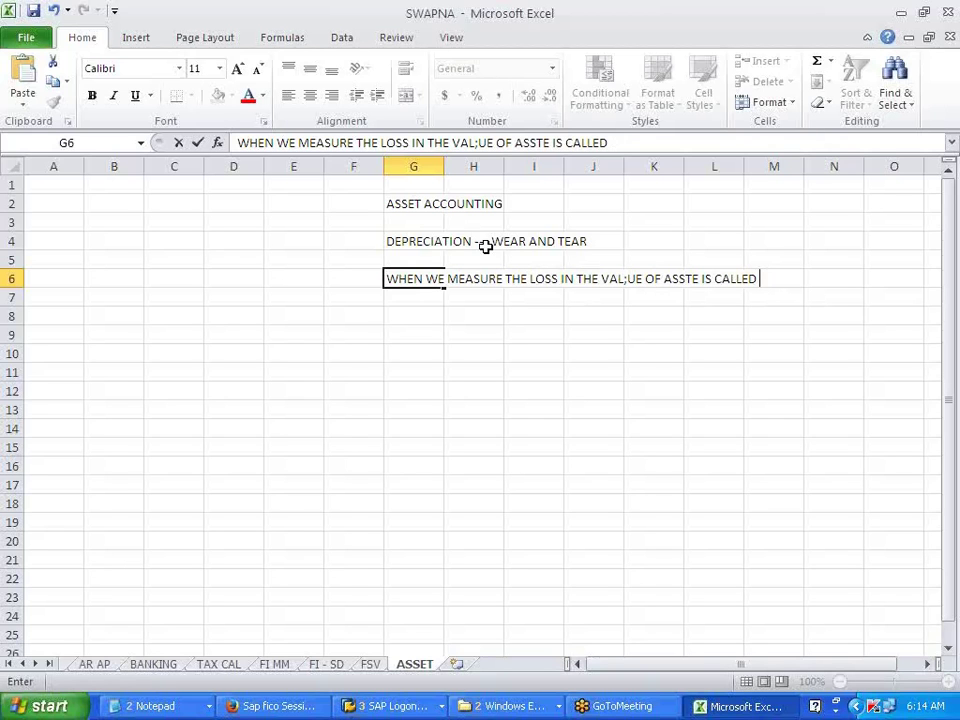
pyautogui.write('DEP')
pyautogui.write(' DVER A PERI')
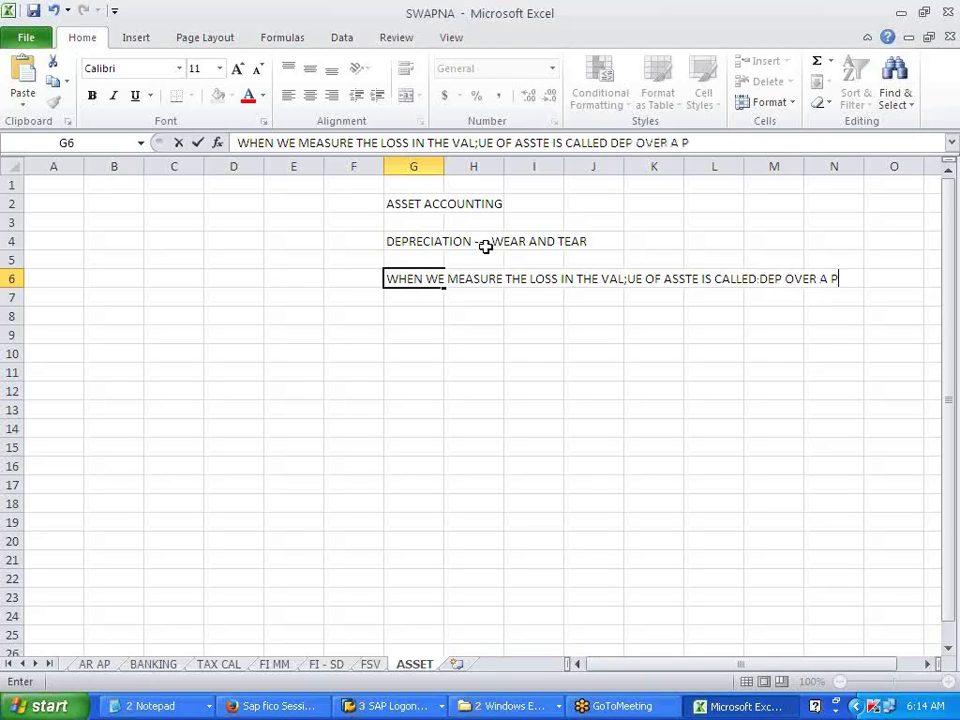
pyautogui.write('OD OF TIME')
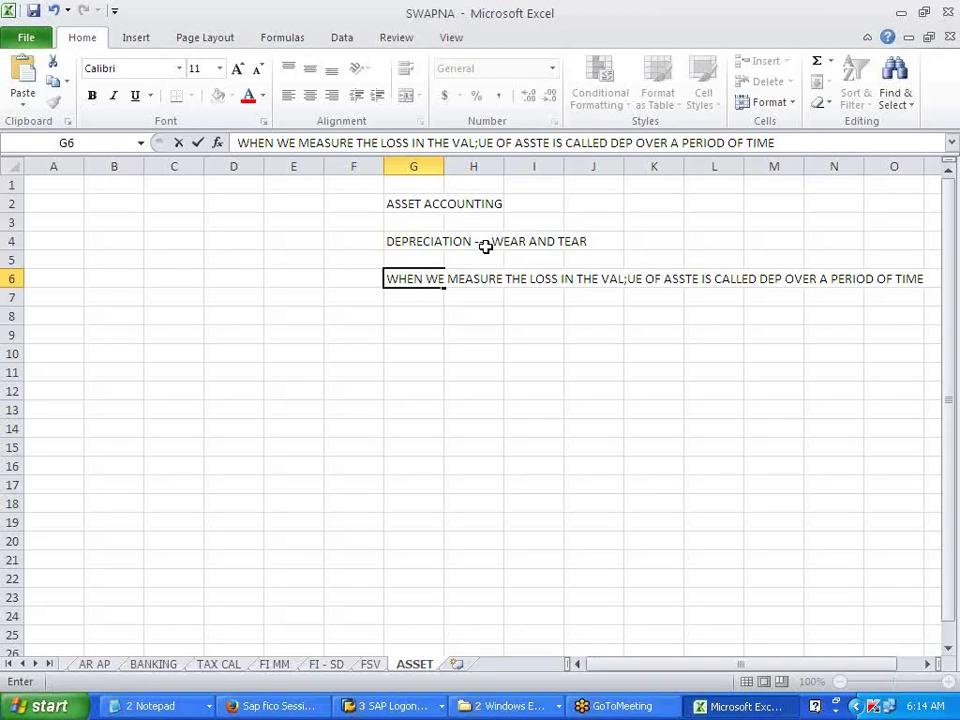
pyautogui.click(436, 424)
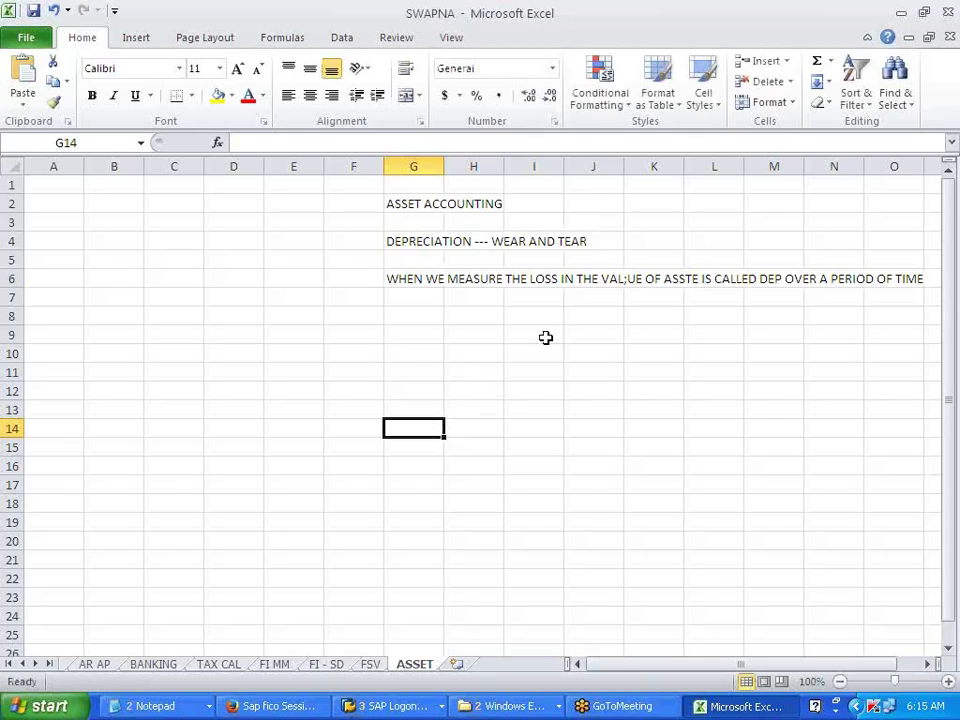
# Correct the misspelled "VAL;UE" to "VALUE" in the depreciation definition in cell G6
pyautogui.click(406, 284)
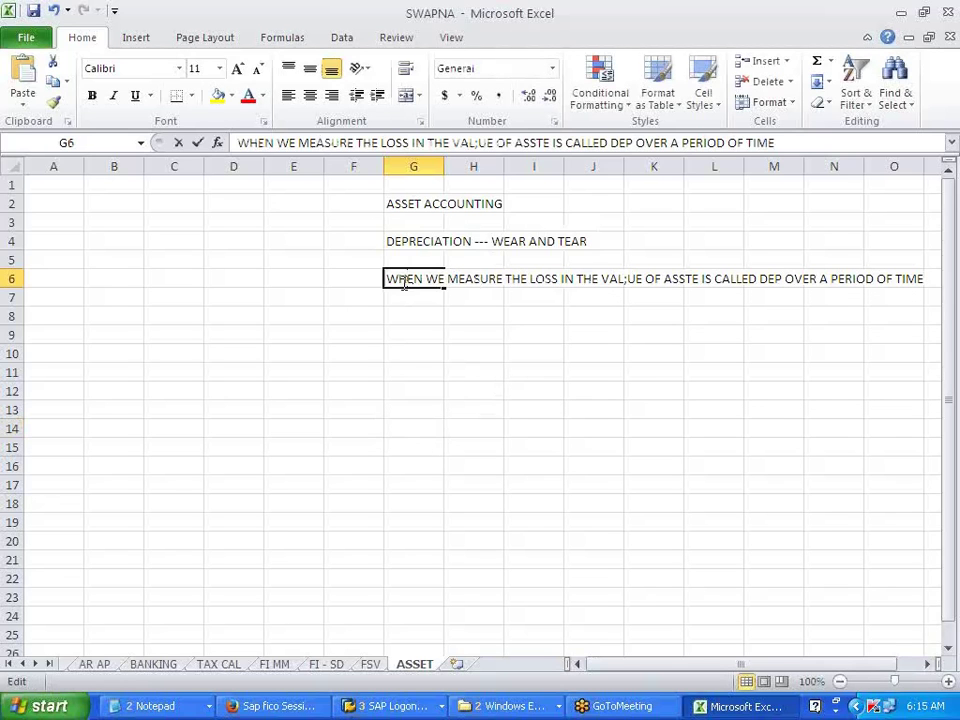
pyautogui.doubleClick(623, 280)
pyautogui.press('BackSpace')
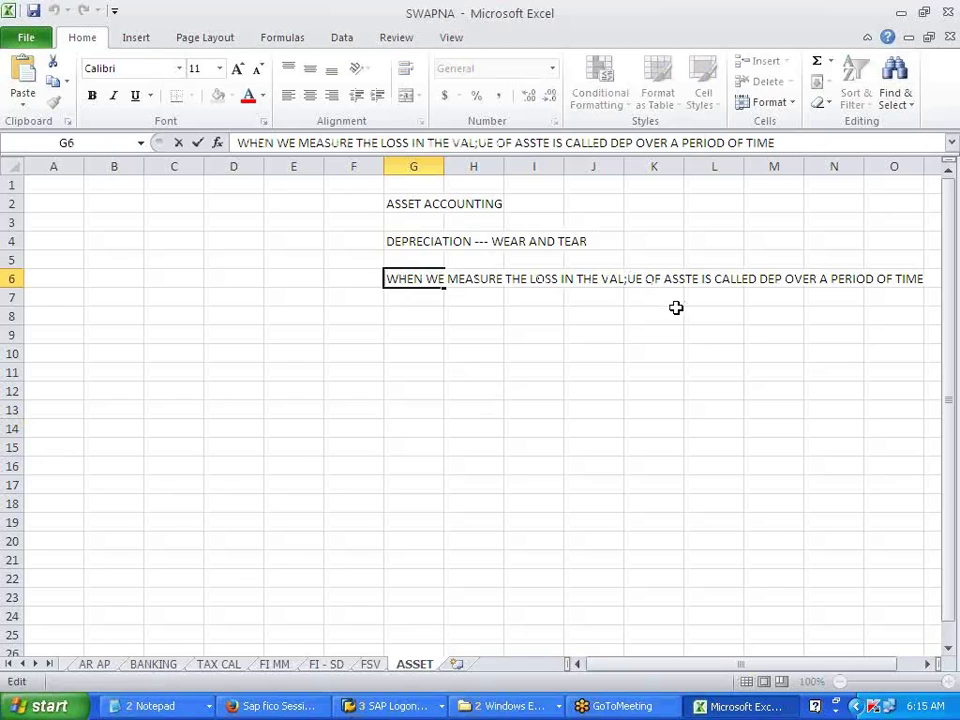
pyautogui.click(653, 354)
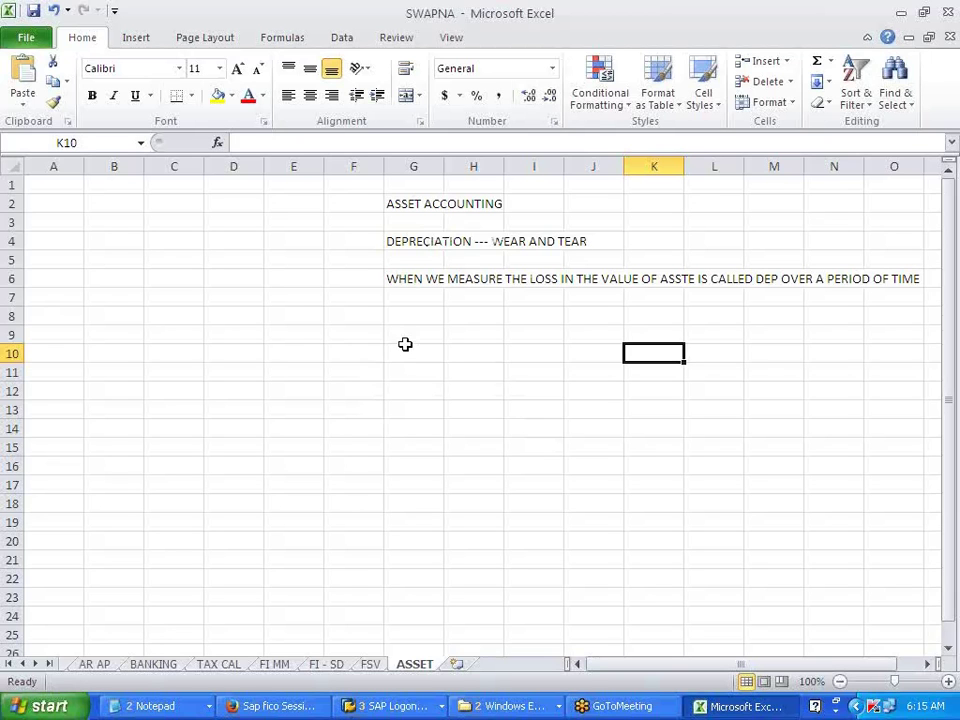
# Enter "ASSET -- DEPRECIABLE ASSET" in cell D8 as the heading for the asset criteria
pyautogui.click(252, 317)
pyautogui.write('ASSET')
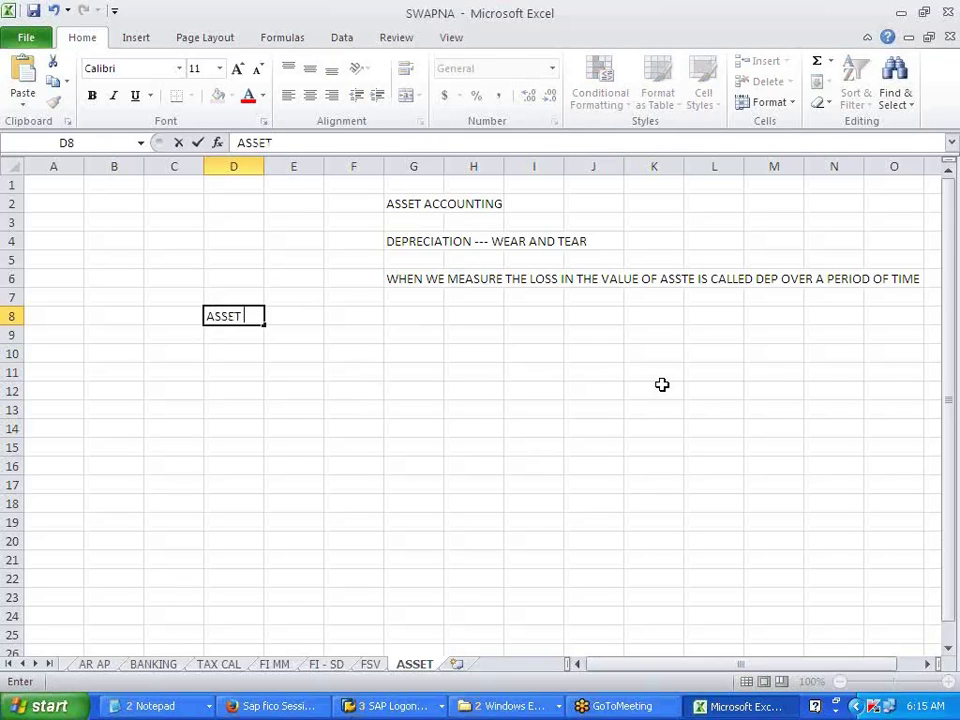
pyautogui.press('BackSpace')
pyautogui.write('-- DEPREC')
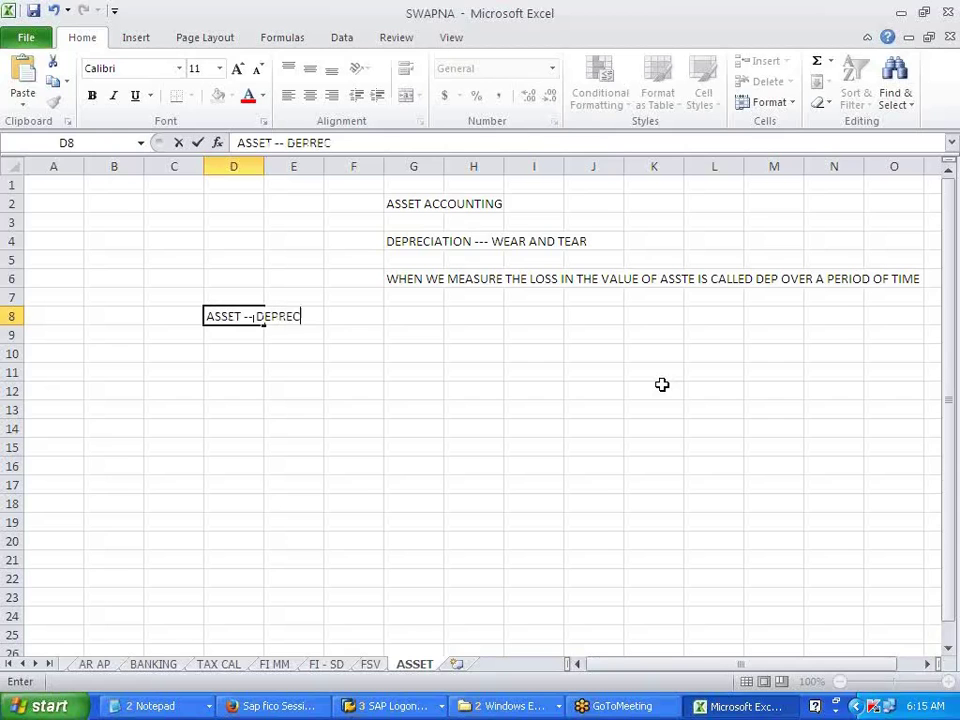
pyautogui.write('IABLE ASSE')
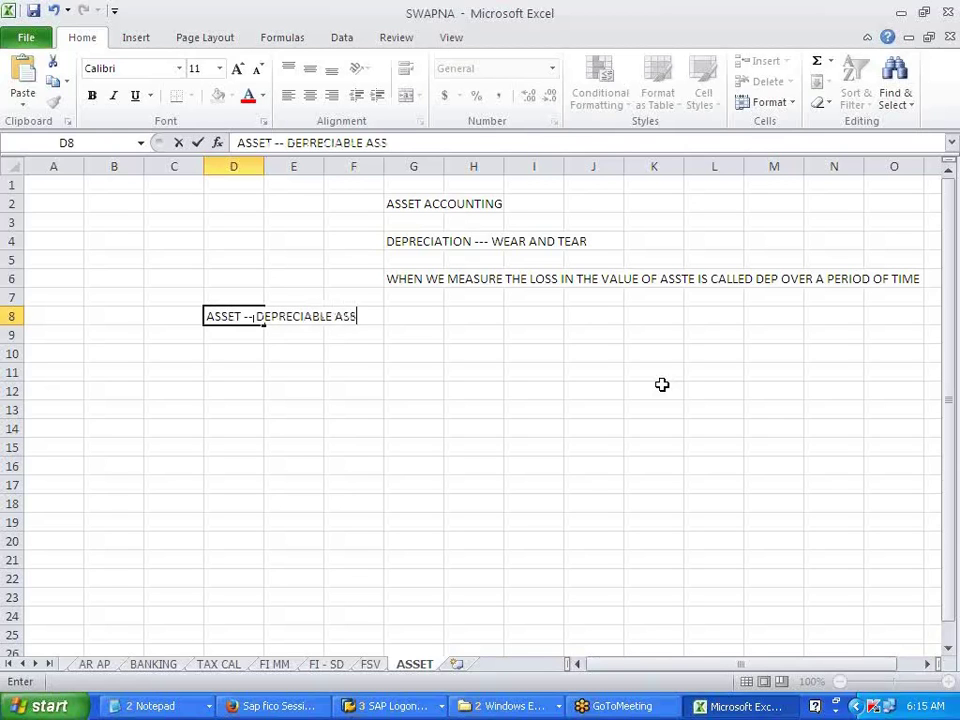
pyautogui.write('T')
pyautogui.press('Return')
pyautogui.press('Return')
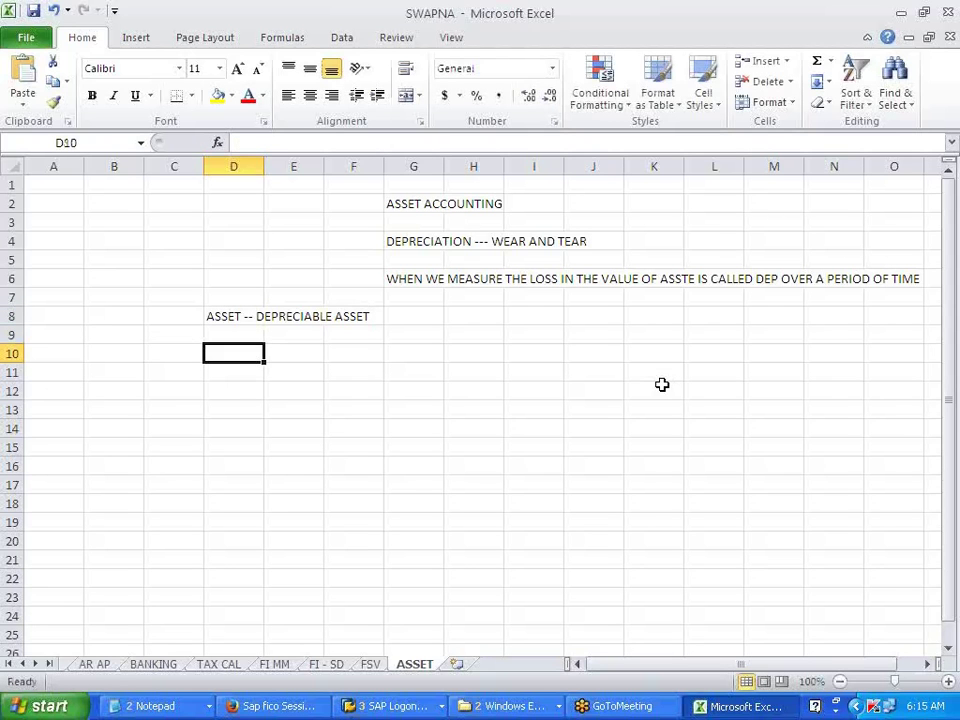
# Enter the first criterion "USEFUL LIFE SHOULD BE MORE THAN YEAR" in cell D10
pyautogui.write('US')
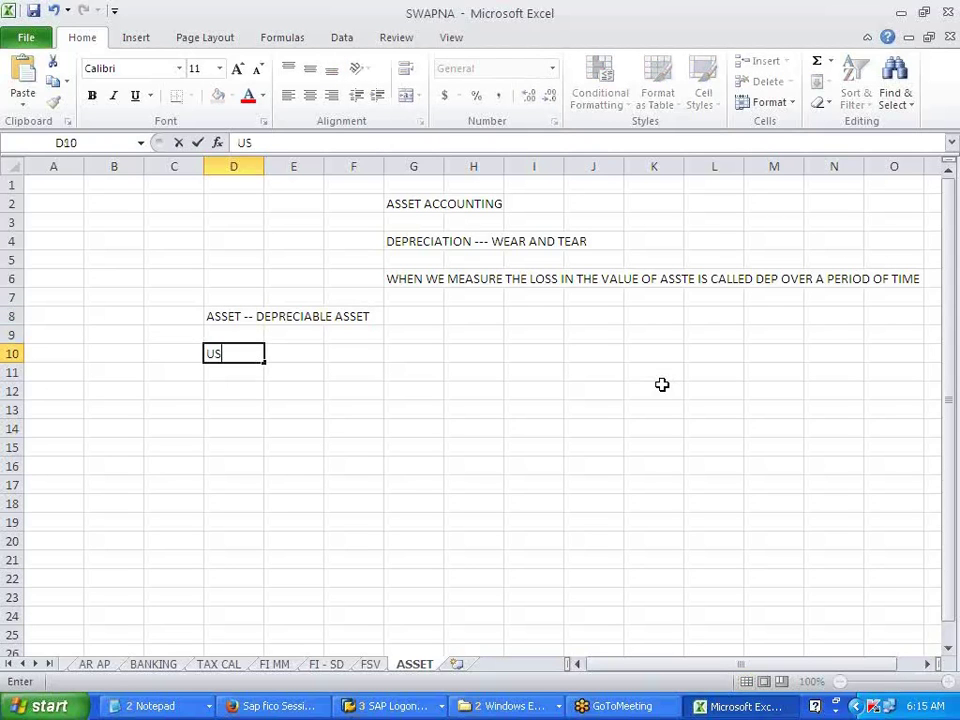
pyautogui.write('EFUL LIFE')
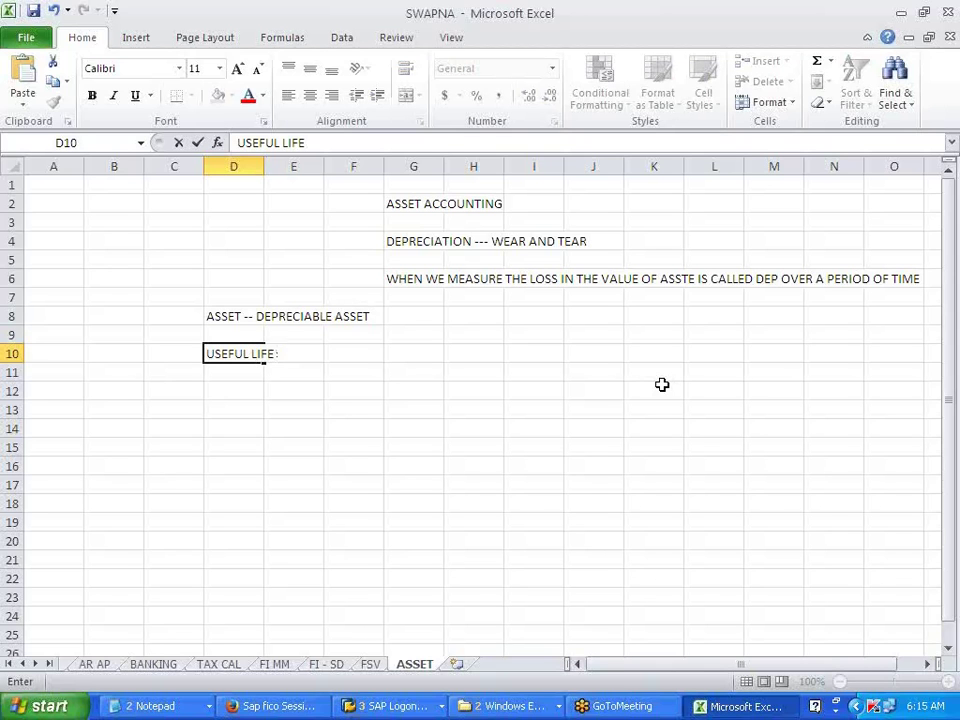
pyautogui.write(' SHOULD')
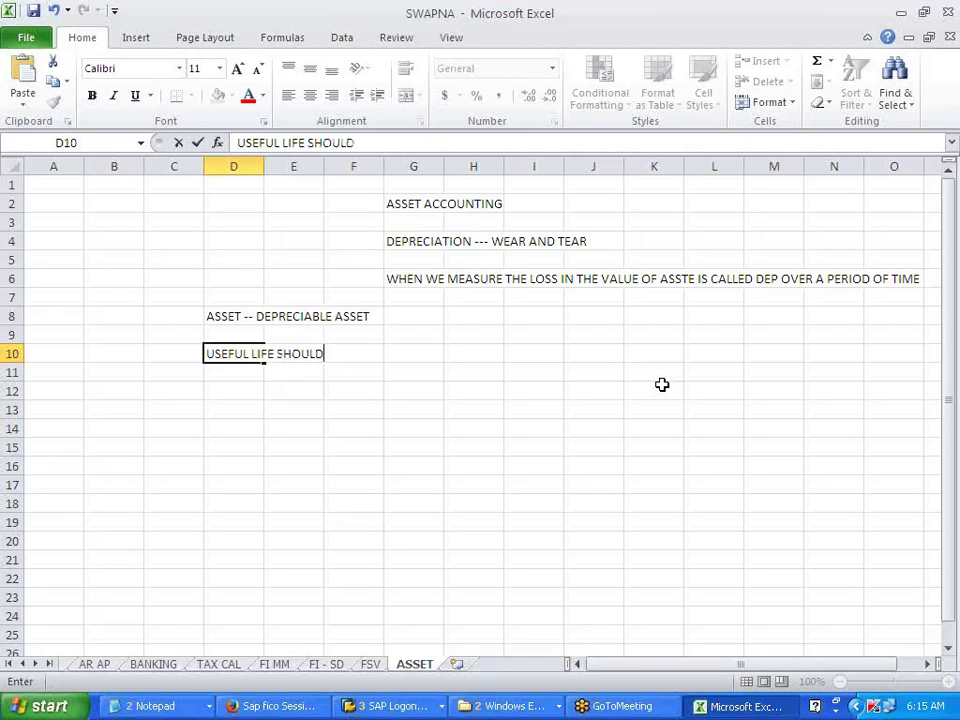
pyautogui.write(' BE MORE T')
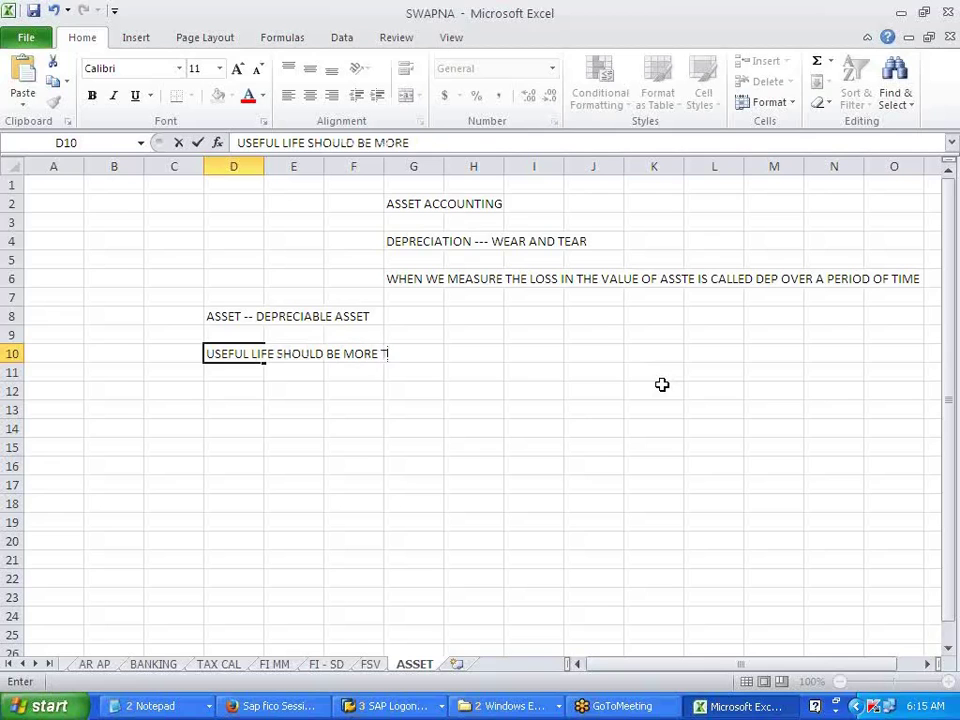
pyautogui.write('HAN AYEAR')
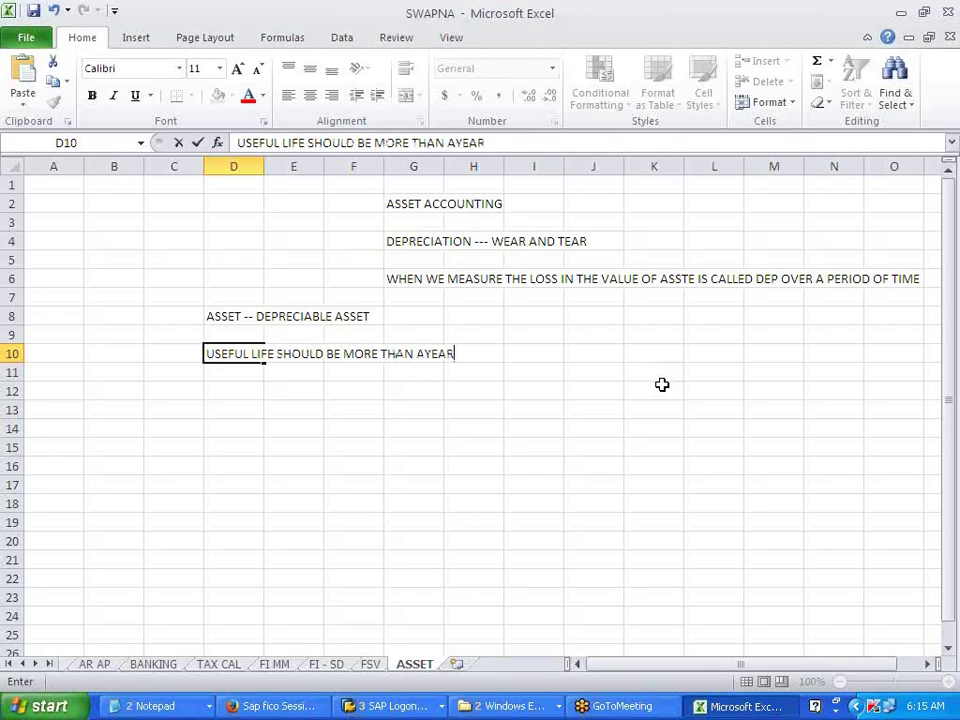
pyautogui.press('BackSpace')
pyautogui.press('BackSpace')
pyautogui.press('BackSpace')
pyautogui.press('BackSpace')
pyautogui.press('BackSpace')
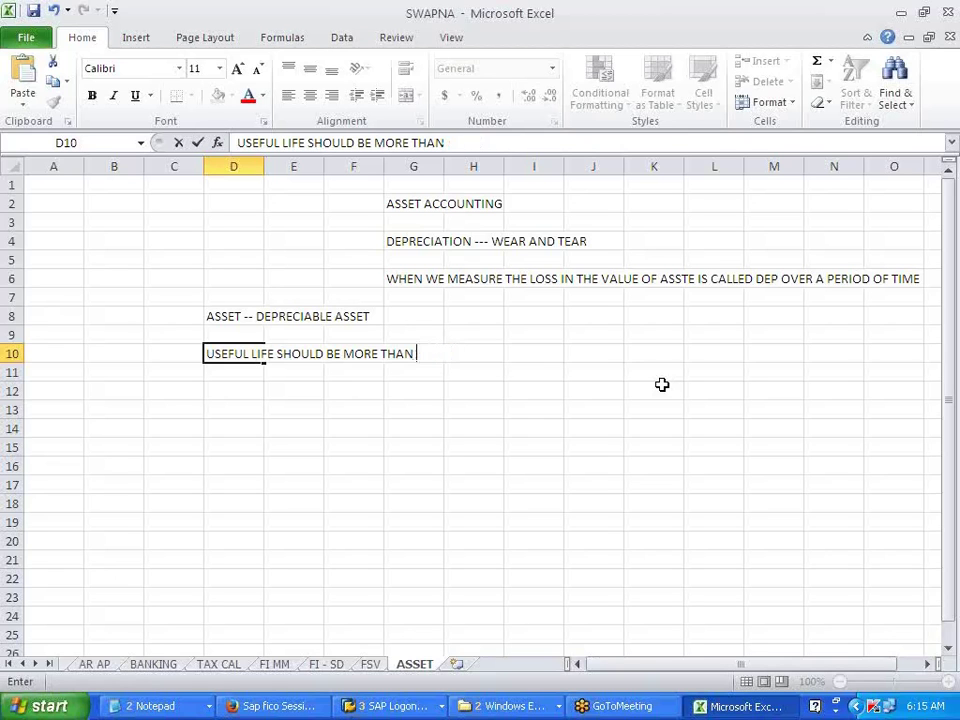
pyautogui.write('YEAR')
pyautogui.click(570, 405)
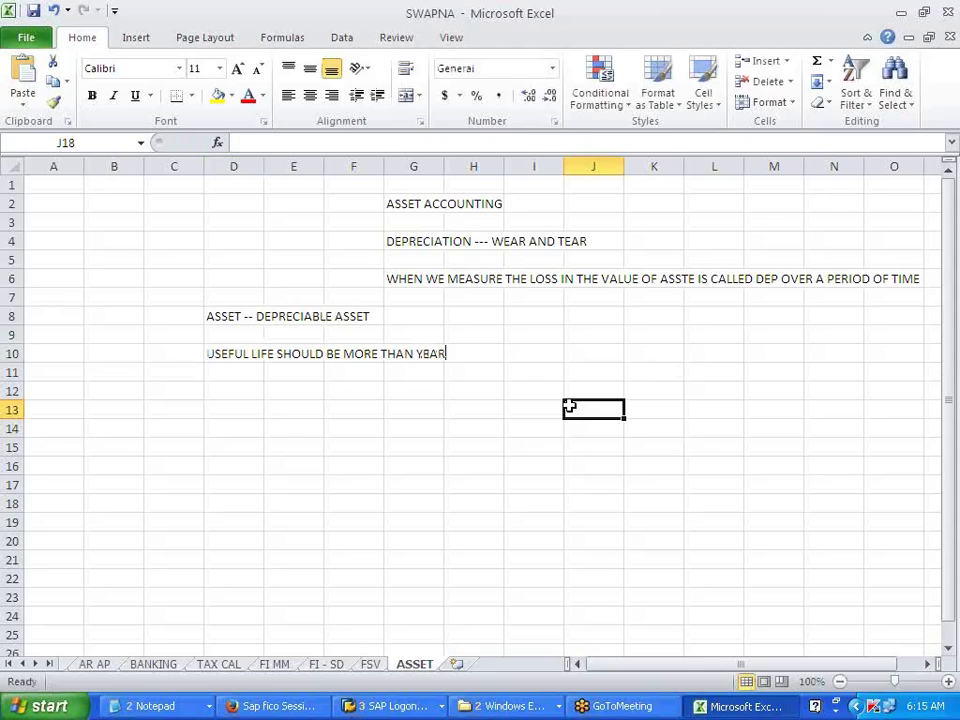
# Enter the second criterion "ASSET SHOULD HELP IN PROD OF GOODS , PROVIDE SERVICES FOR CARRYING THE BUSINESS" in cell D12
pyautogui.click(222, 395)
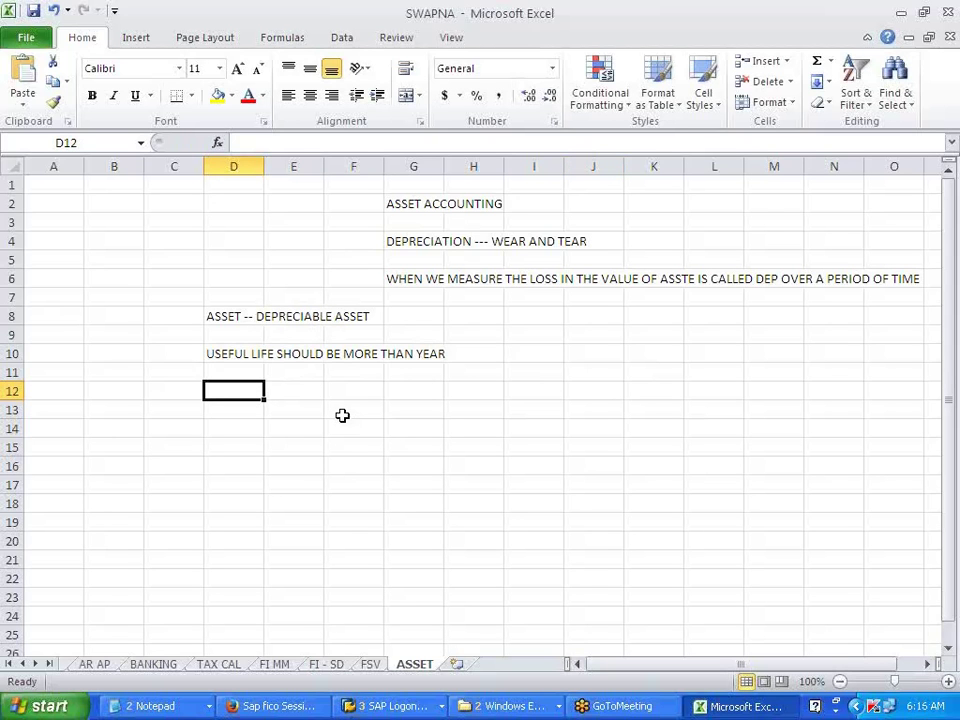
pyautogui.write('ASSE')
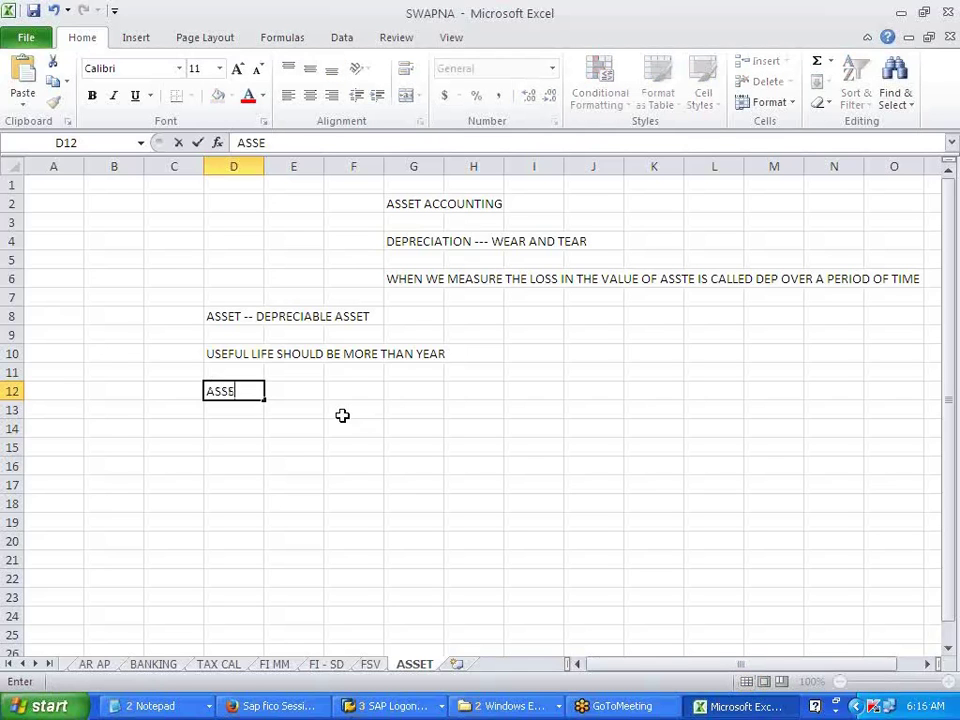
pyautogui.write('T SHOUL')
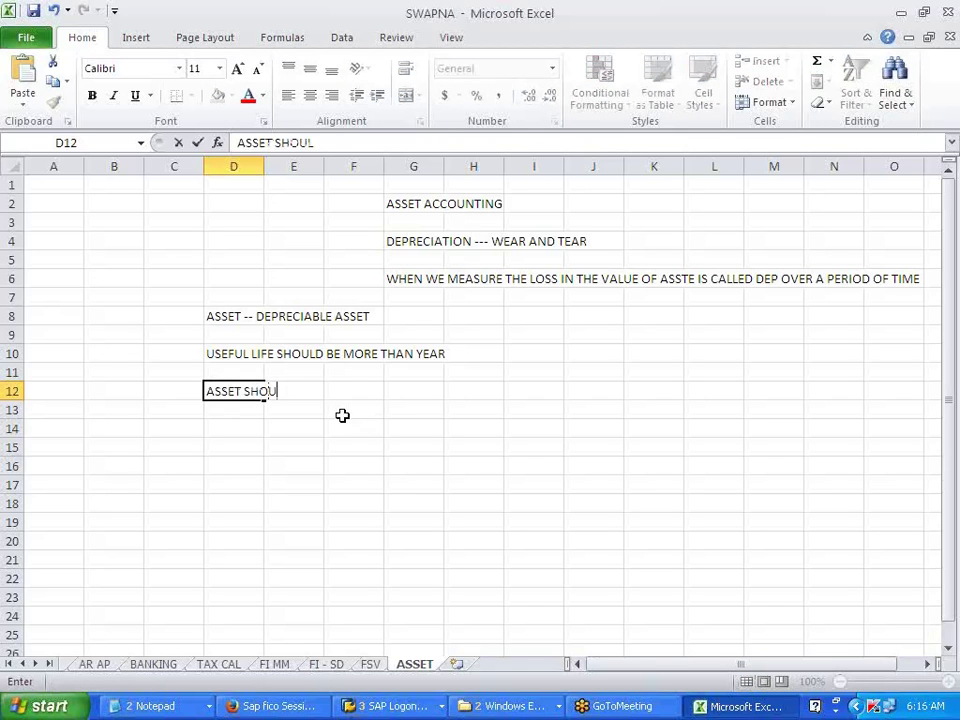
pyautogui.write('D HELP IN')
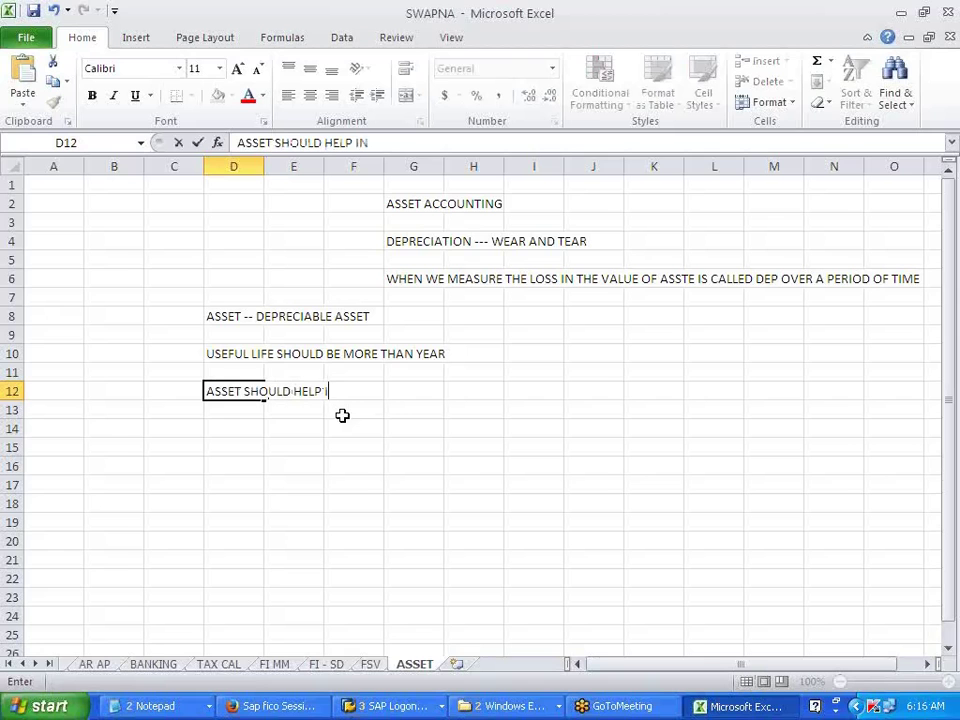
pyautogui.write(' PROD OF GOOD')
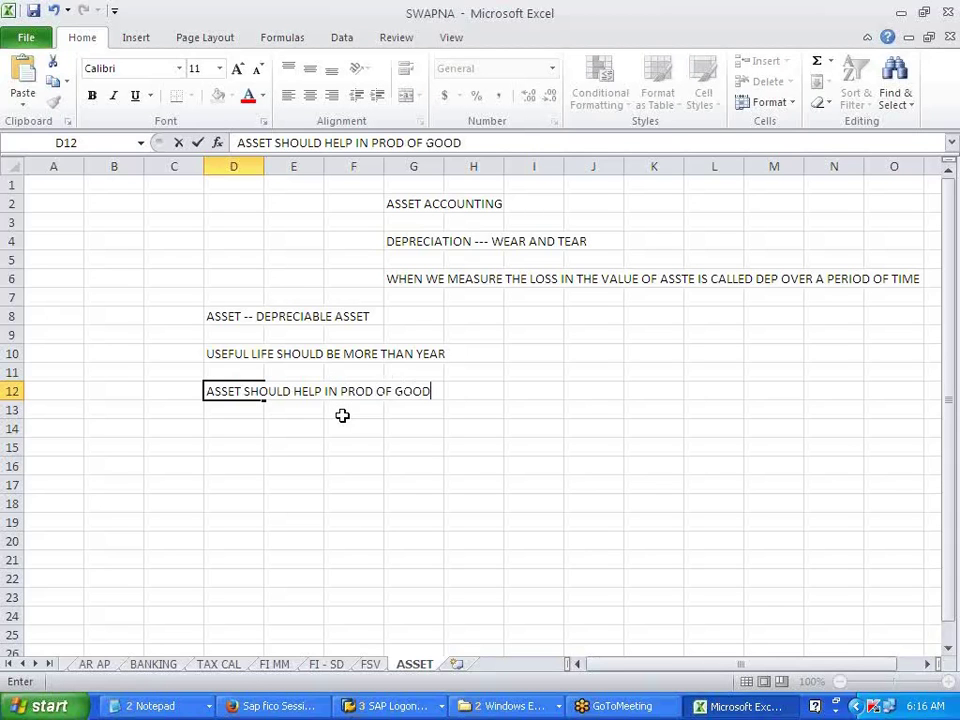
pyautogui.write('S , PRO')
pyautogui.write(':')
pyautogui.write('VIDE')
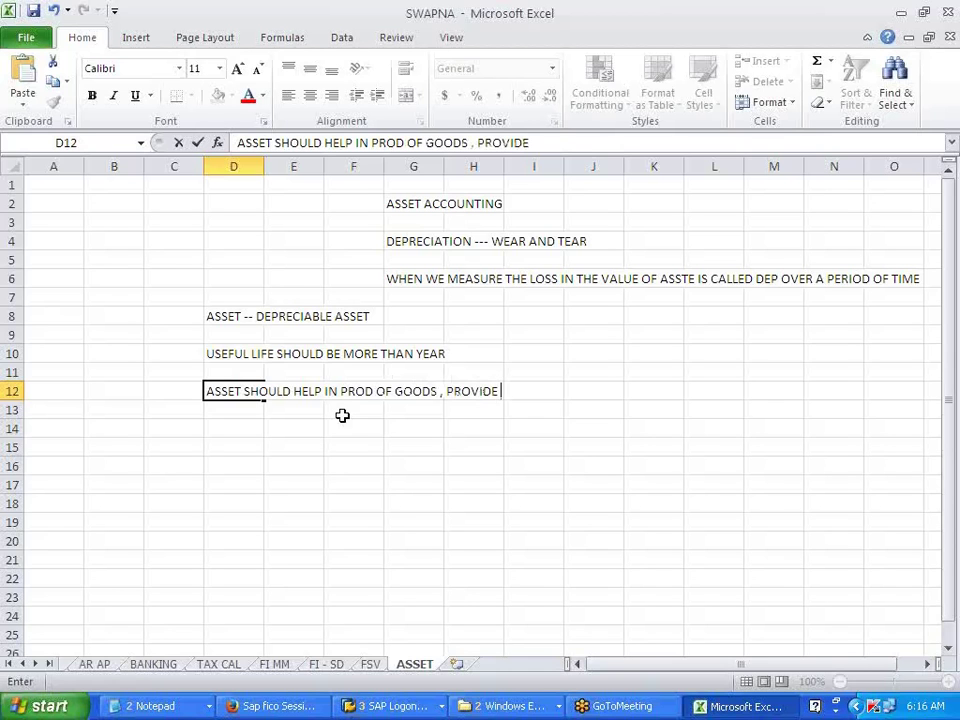
pyautogui.write(' SOME 9E')
pyautogui.press('BackSpace')
pyautogui.press('BackSpace')
pyautogui.press('BackSpace')
pyautogui.press('BackSpace')
pyautogui.press('BackSpace')
pyautogui.press('BackSpace')
pyautogui.write('ERVICES')
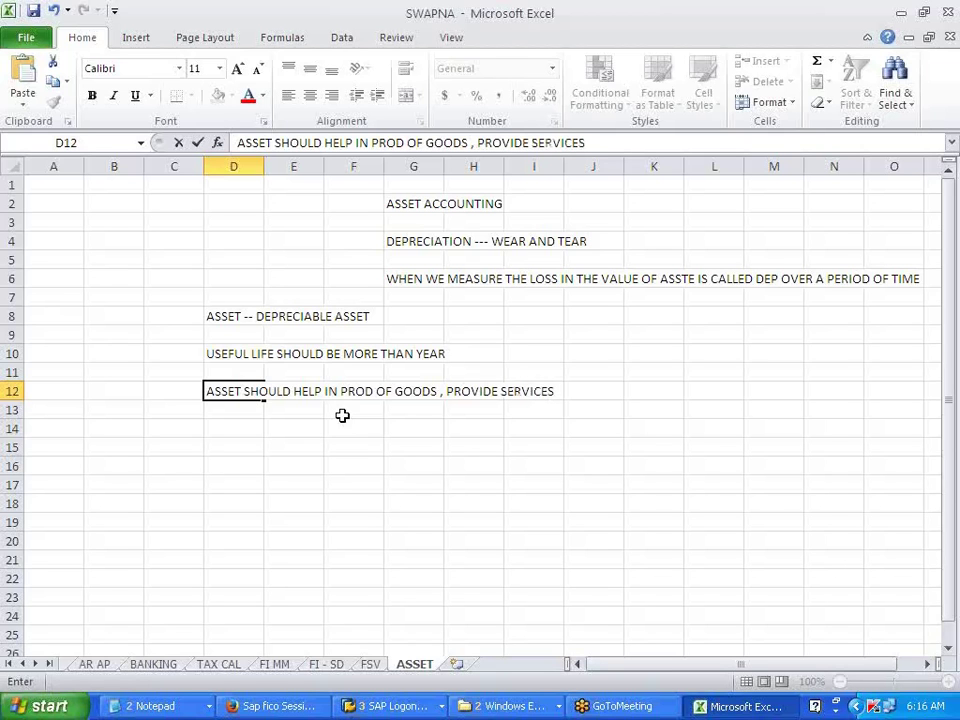
pyautogui.write(' FOR CARRYING THE BUSINESS')
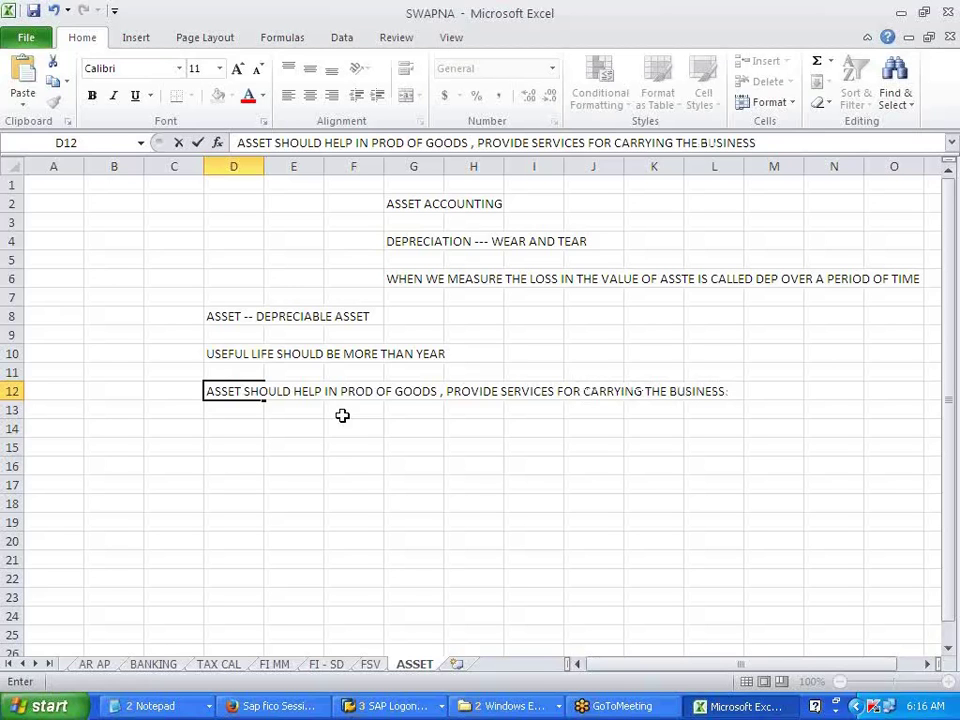
pyautogui.click(216, 430)
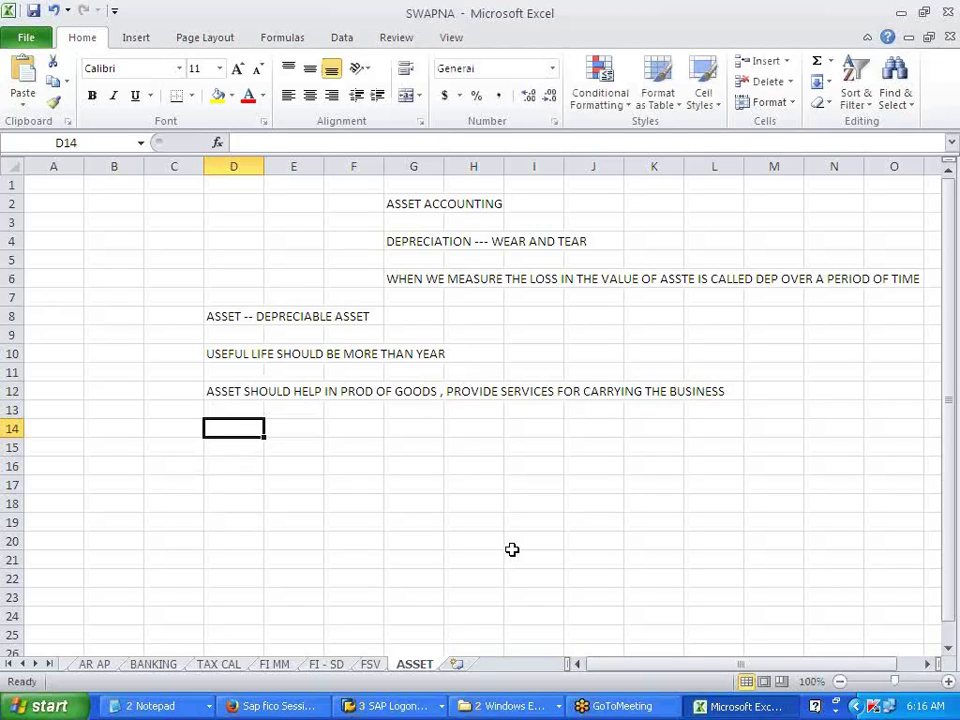
# Enter the third criterion "ASSET --- HELD FOR RESALE CANNOT BE CALLED A DEPRECIABLE ASSET" in cell D14
pyautogui.write('ASSET')
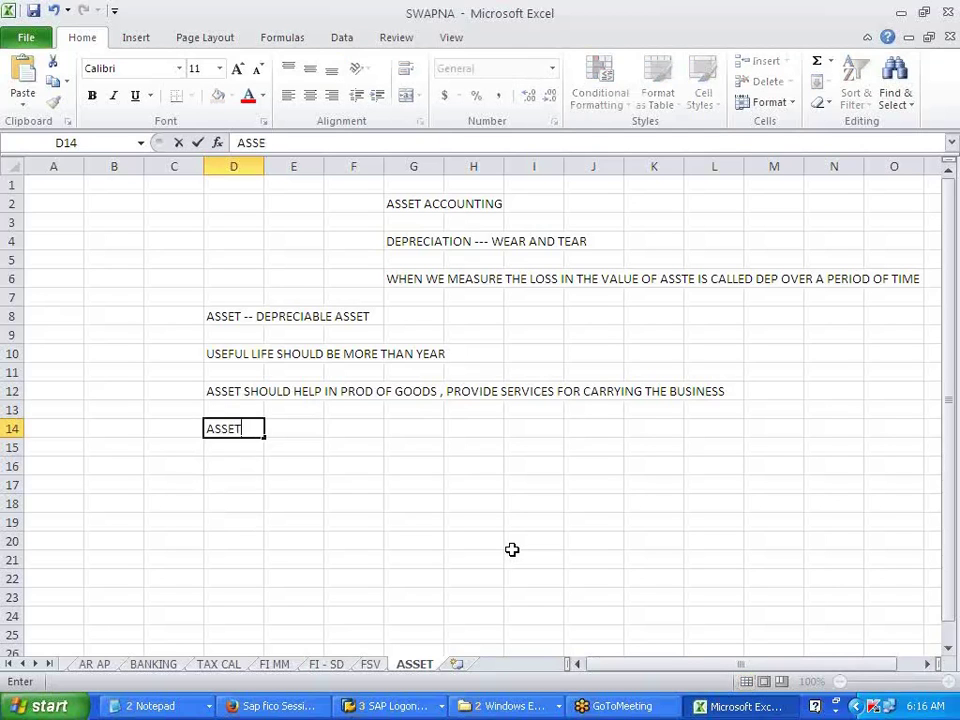
pyautogui.write(' --- HELD F')
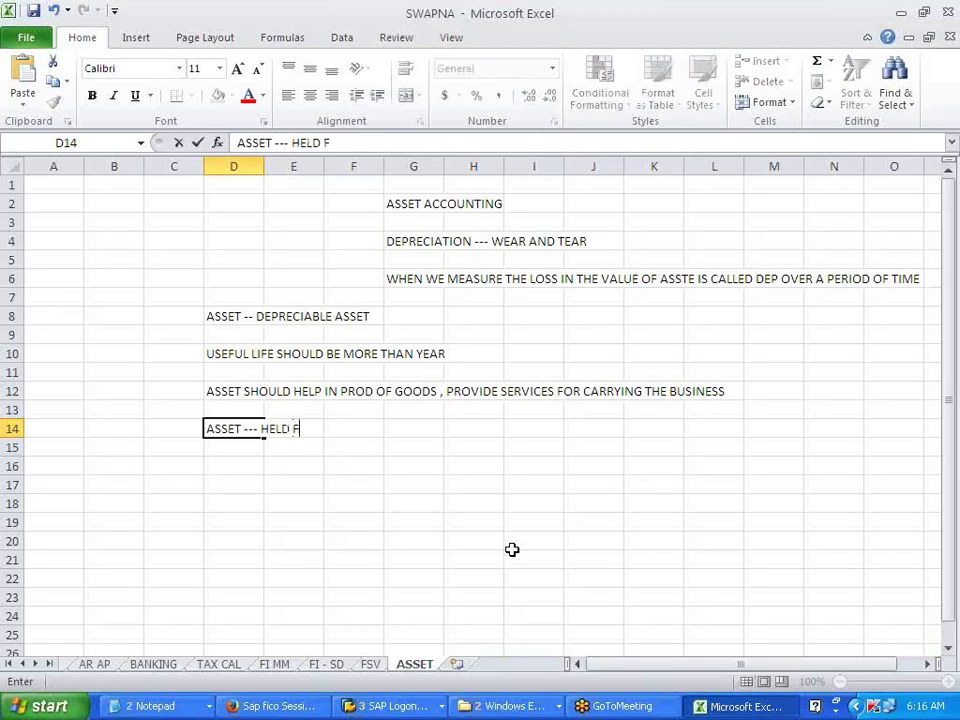
pyautogui.write('OR RESA')
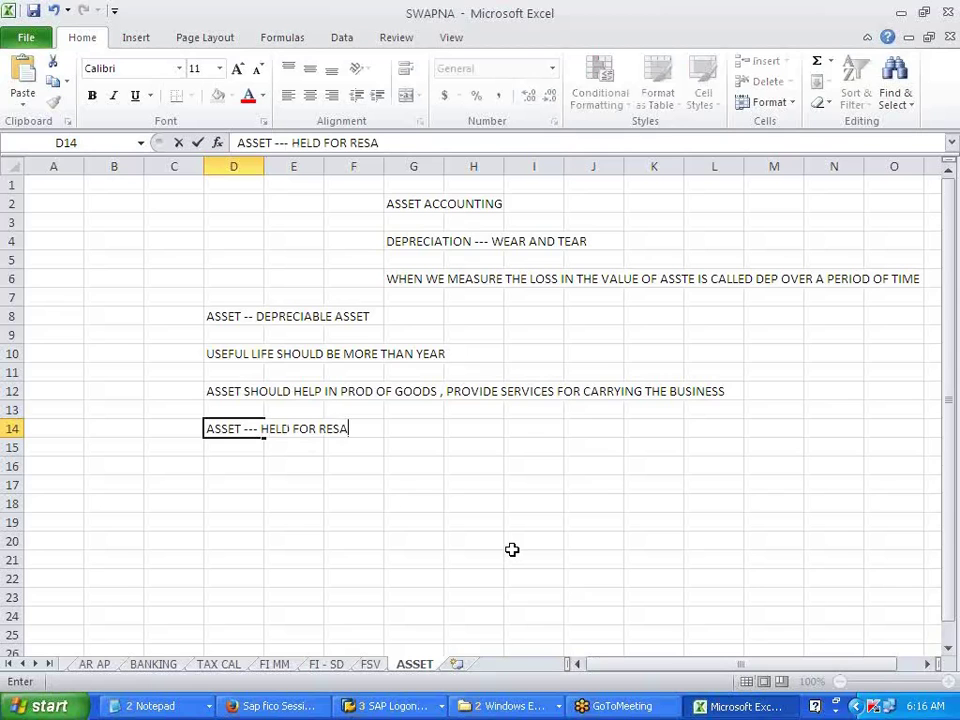
pyautogui.write('LE CANNO')
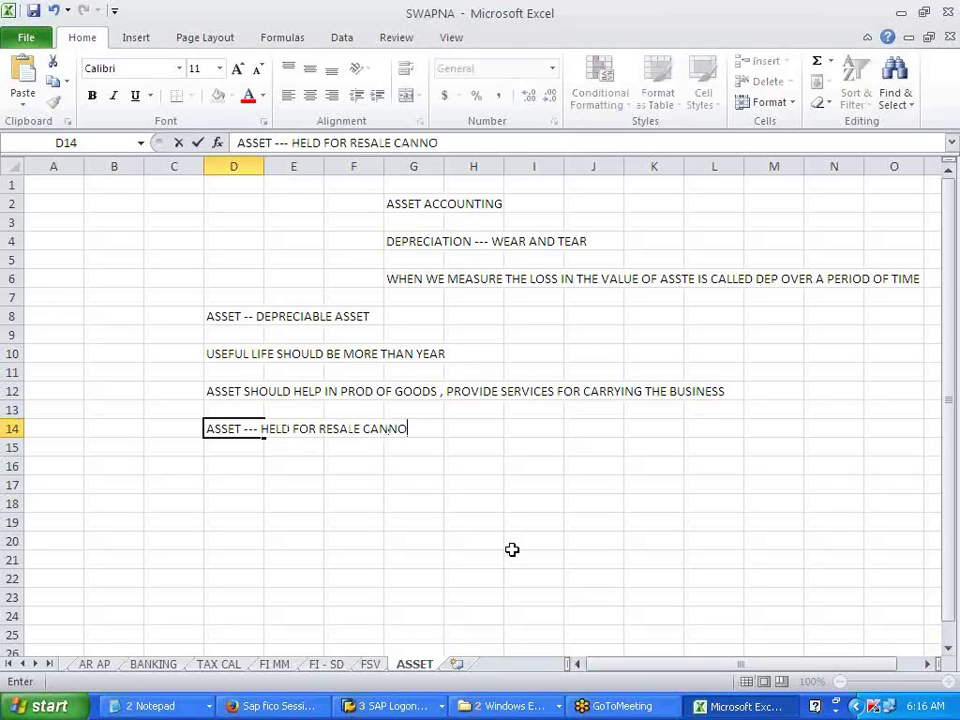
pyautogui.write('T BE CALLE')
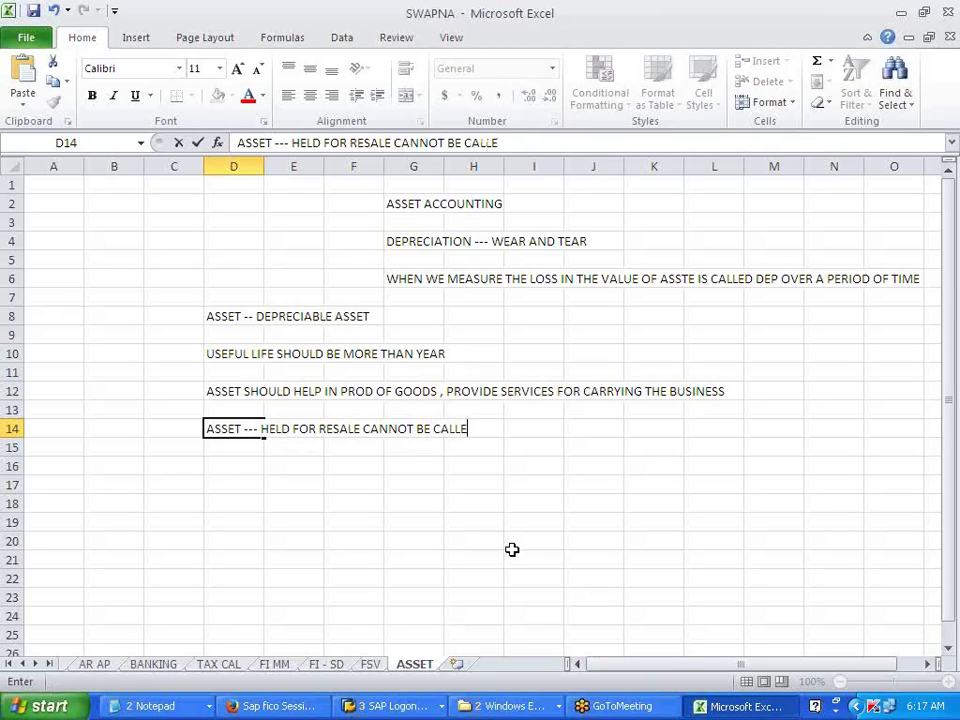
pyautogui.write('D A DEP')
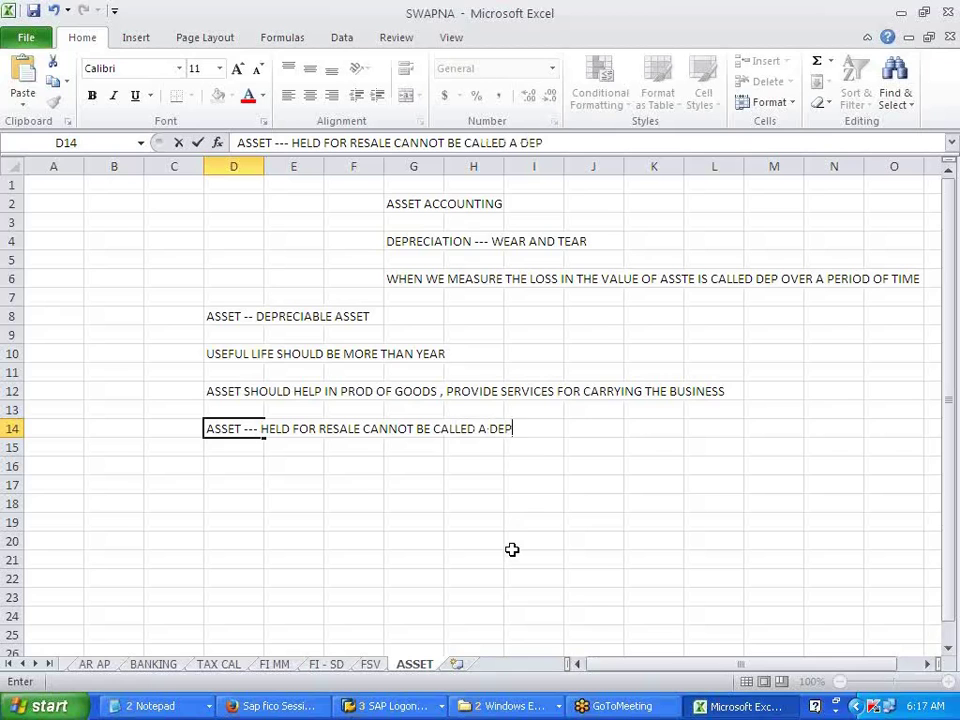
pyautogui.write('RECIABLE ASS')
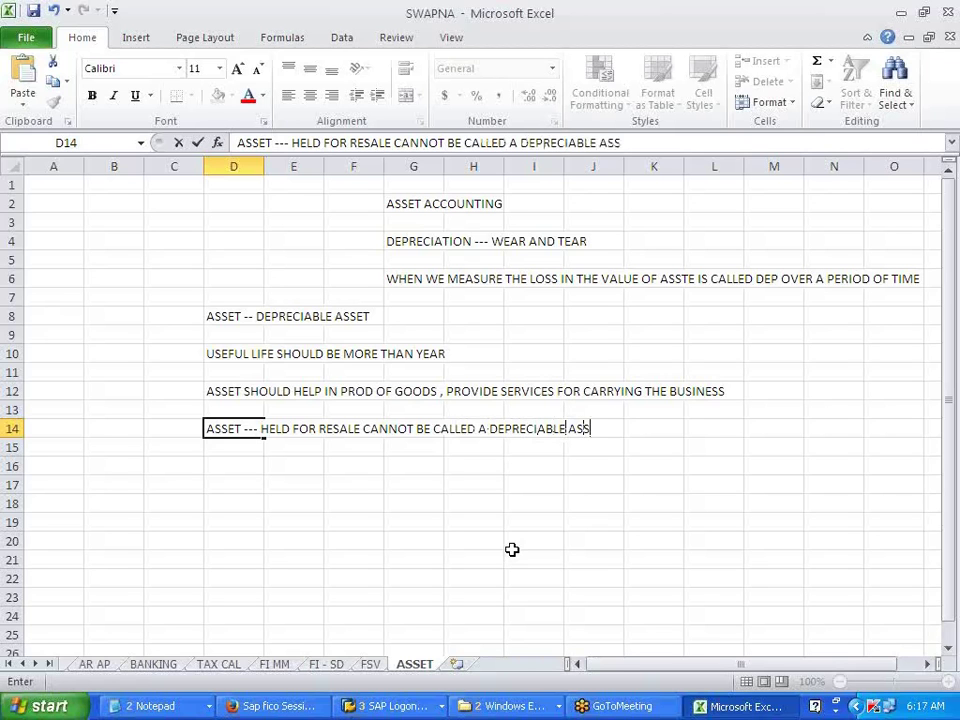
pyautogui.write('ET')
pyautogui.click(511, 549)
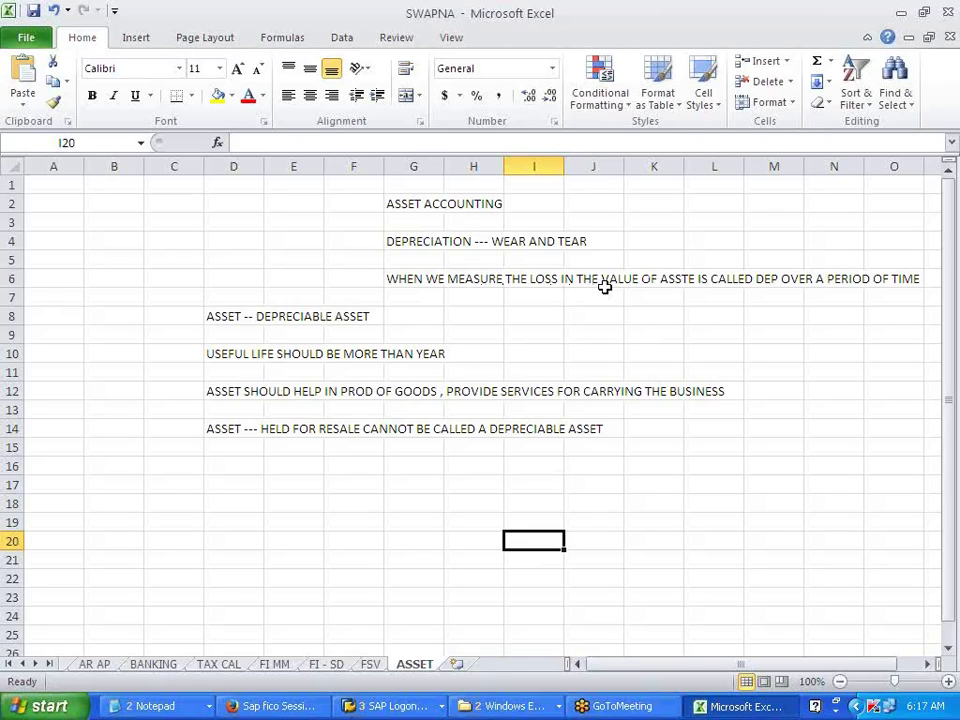
# Correct the misspelled "ASSTE" to "ASSET" in the depreciation definition in cell G6
pyautogui.doubleClick(403, 278)
pyautogui.click(690, 277)
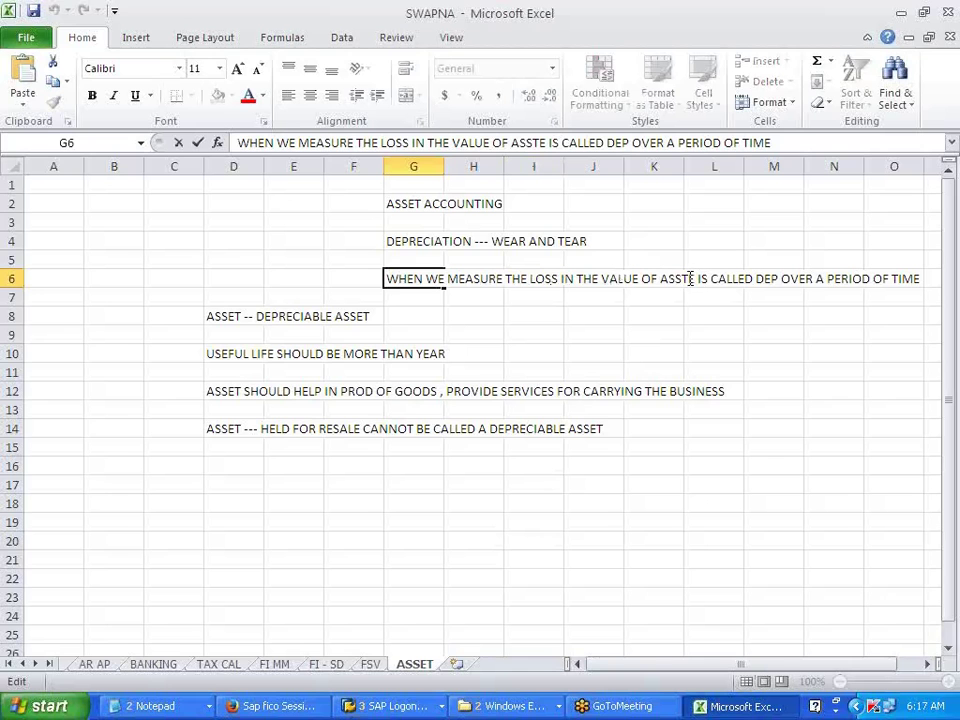
pyautogui.press('BackSpace')
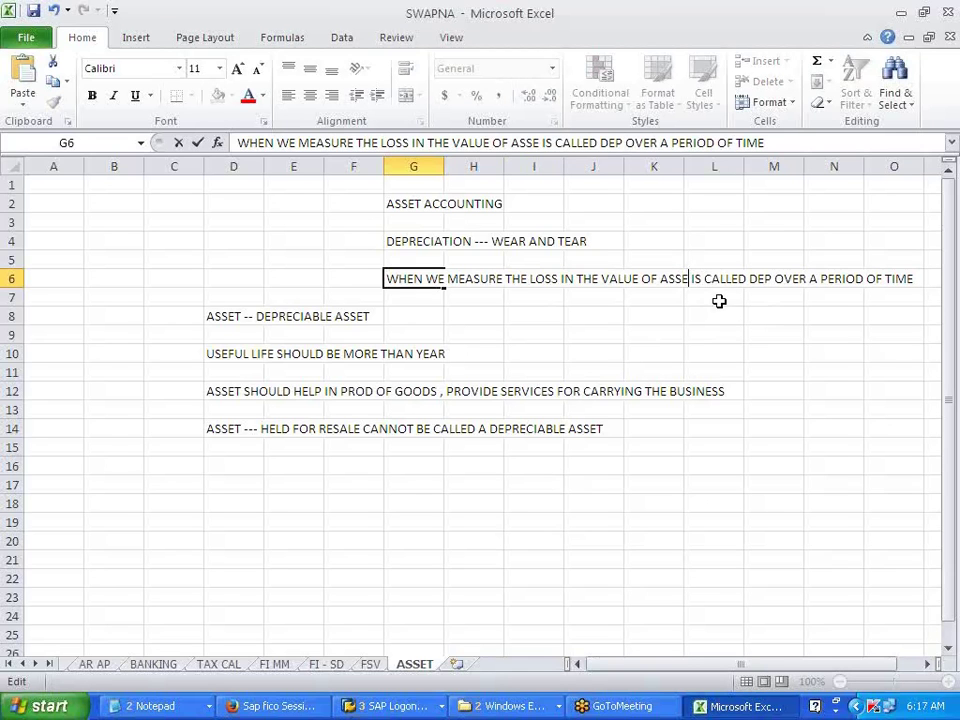
pyautogui.write('T')
pyautogui.click(698, 316)
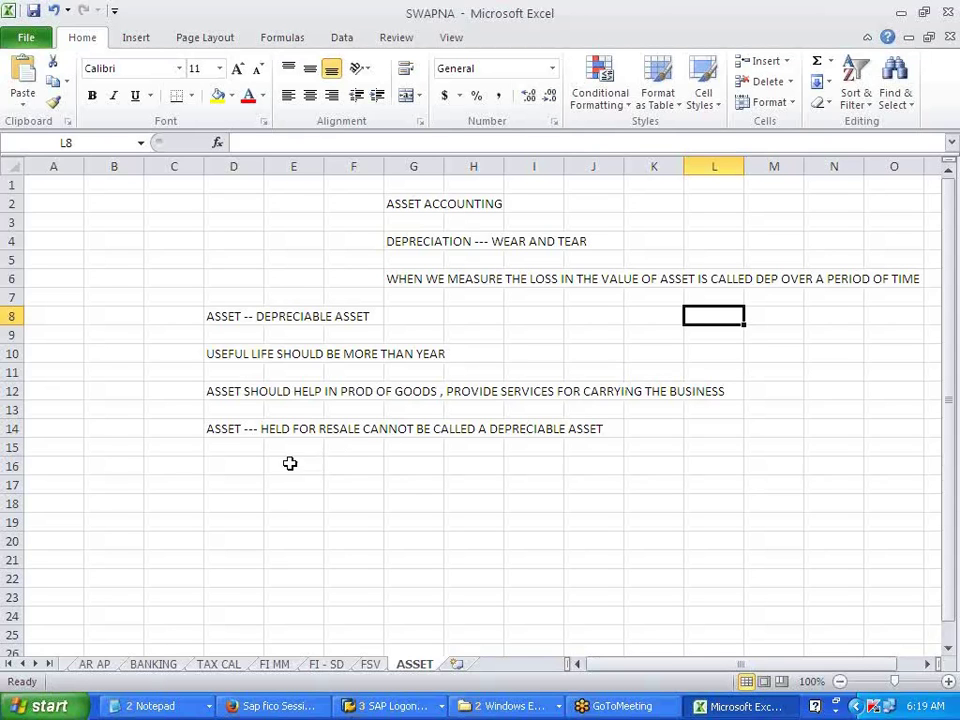
# Enter the fourth criterion "ASSET SHOULD HAVE A LIMITED USEFUL LIFE NOT UNLIMITED" in cell D16
pyautogui.click(240, 463)
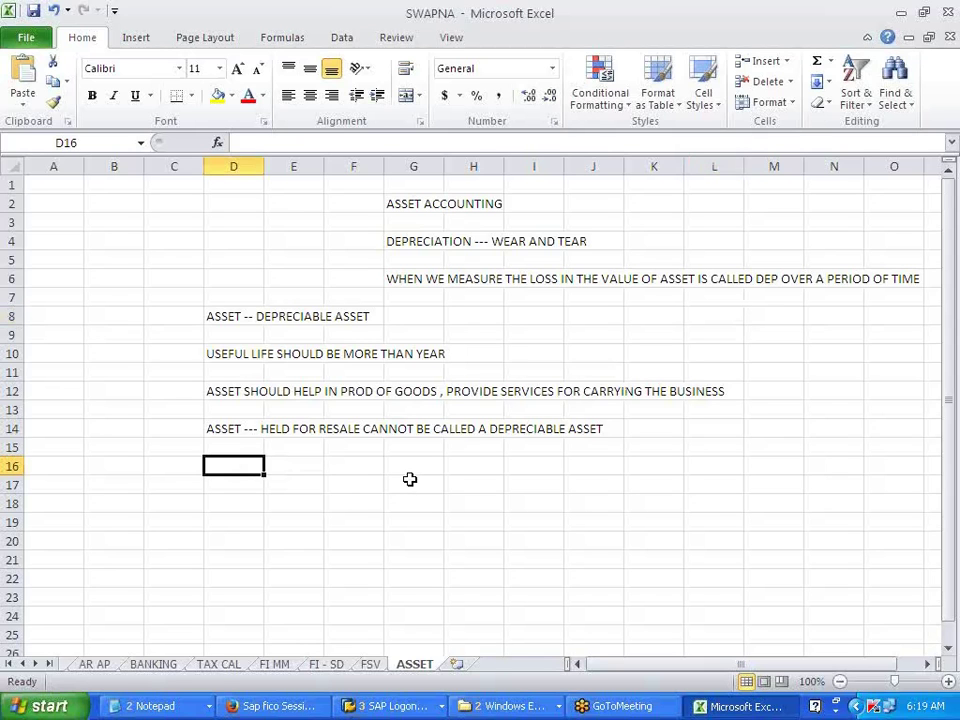
pyautogui.write('ASSET ')
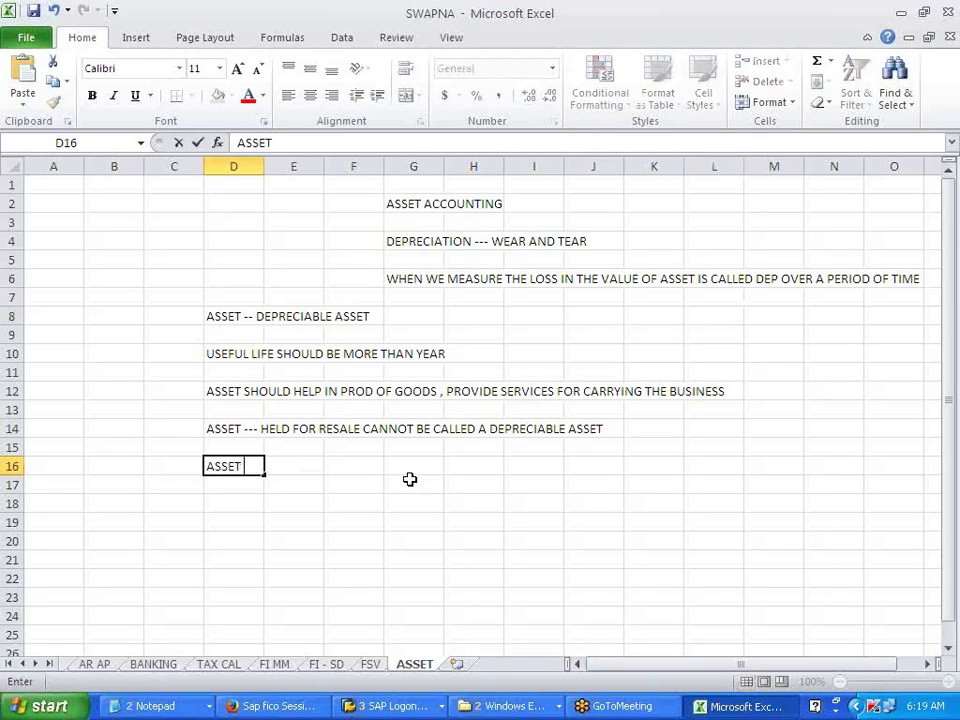
pyautogui.write('SHOULD HAVE ')
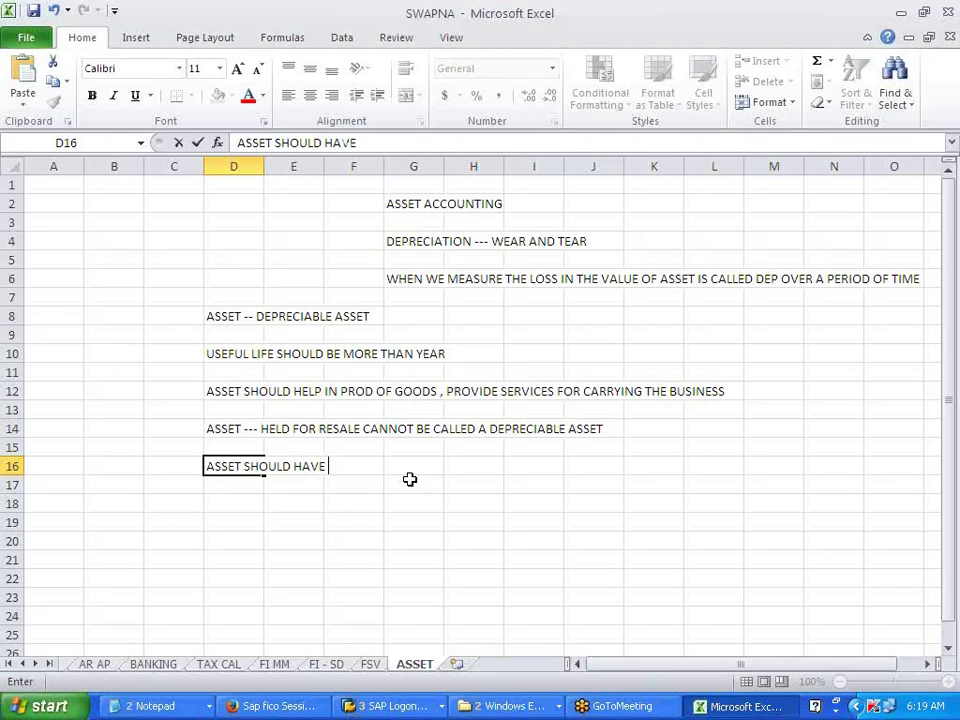
pyautogui.write('A LIMITED ')
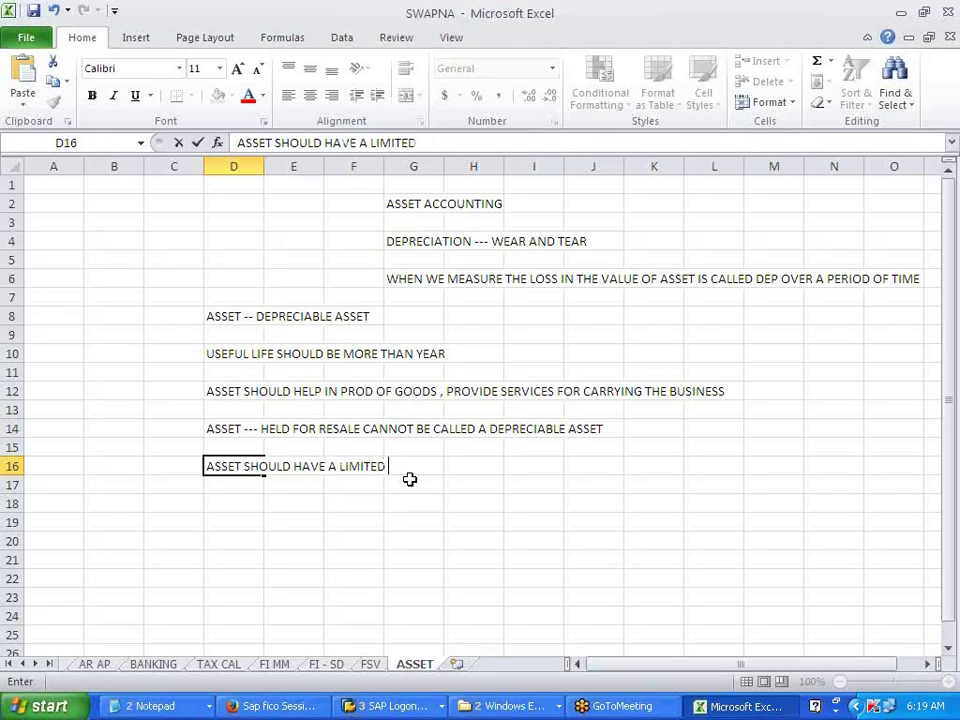
pyautogui.write('USEFULL')
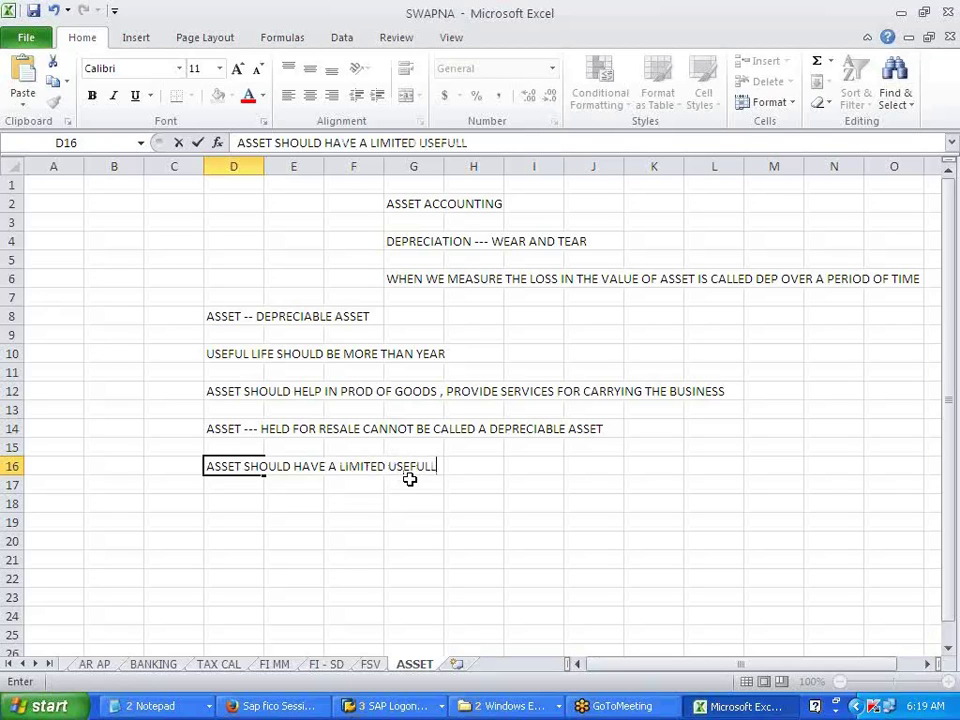
pyautogui.press('BackSpace')
pyautogui.write('LIFE NOT UNLIMITED')
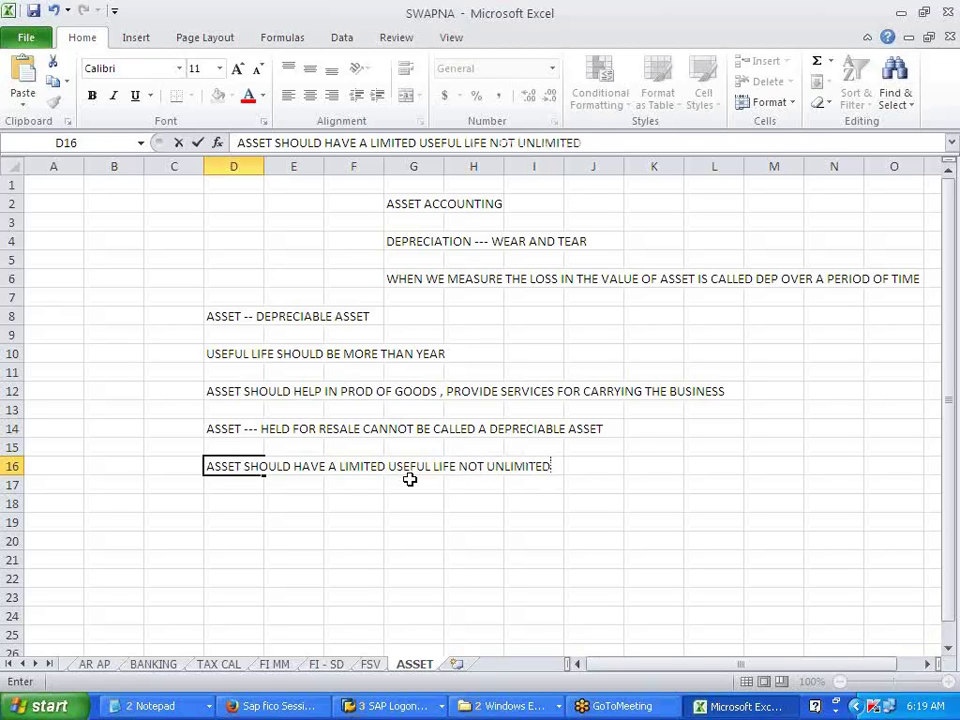
# Enter the note "LAND --- CANNOT BE CONSIDERED AS DEPRECIABLE ASSET" in cell F18
pyautogui.click(366, 502)
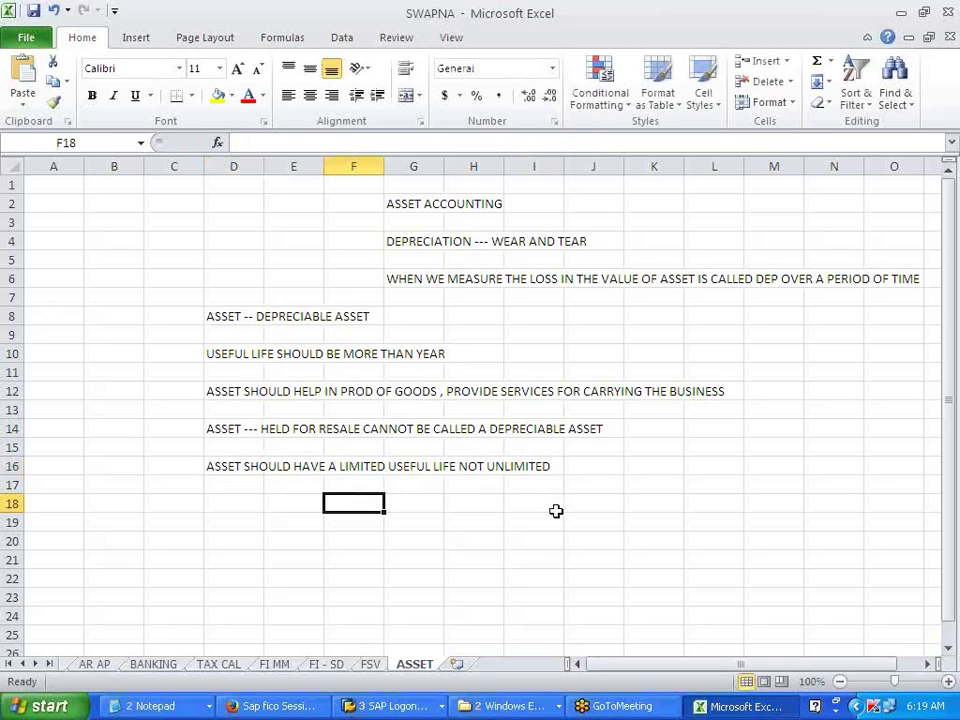
pyautogui.write('LA')
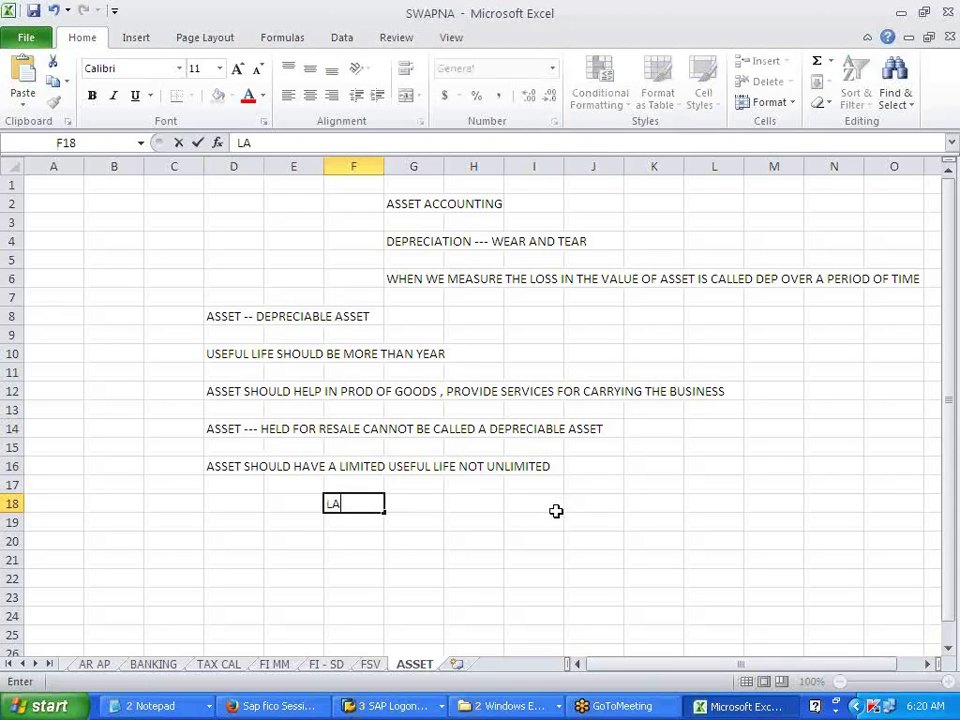
pyautogui.write('ND --- CANOT')
pyautogui.press('BackSpace')
pyautogui.press('BackSpace')
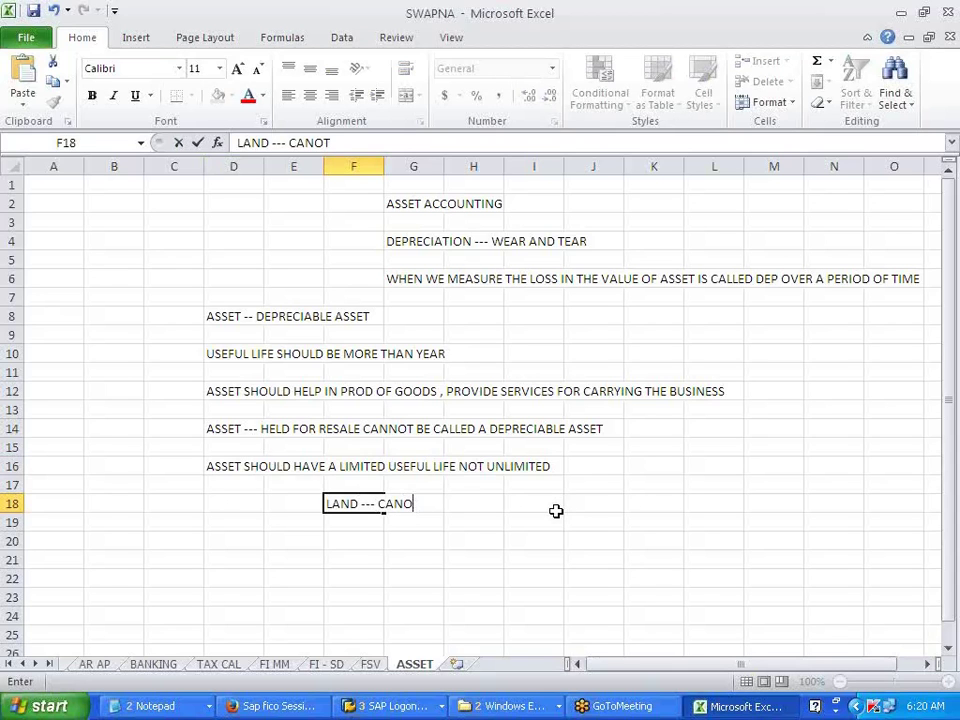
pyautogui.write('NOT BE')
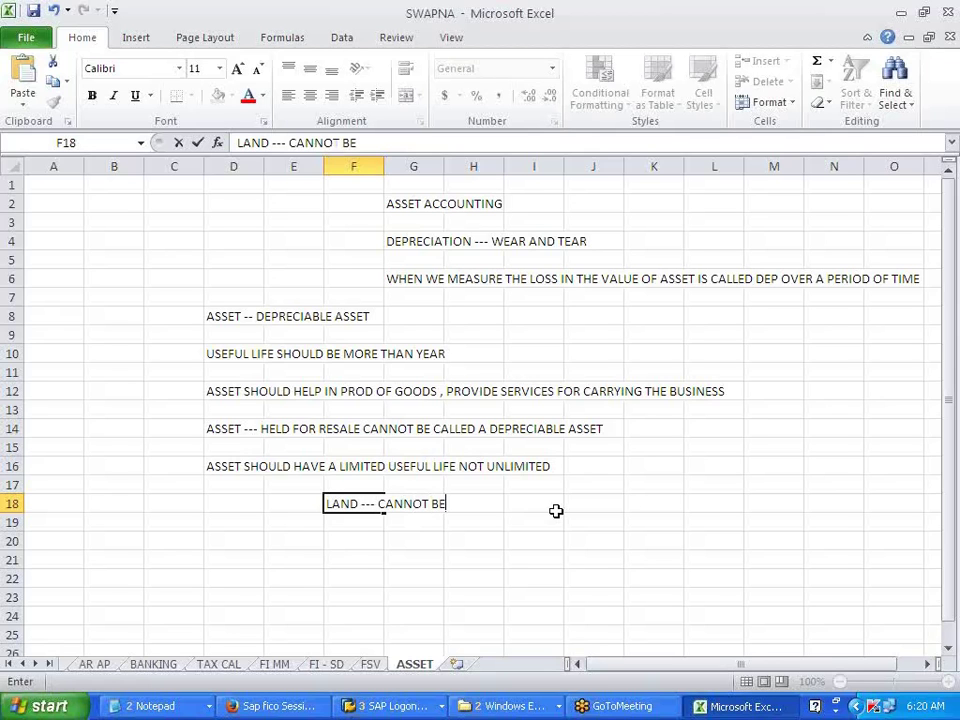
pyautogui.write(' CONSIDERED.F')
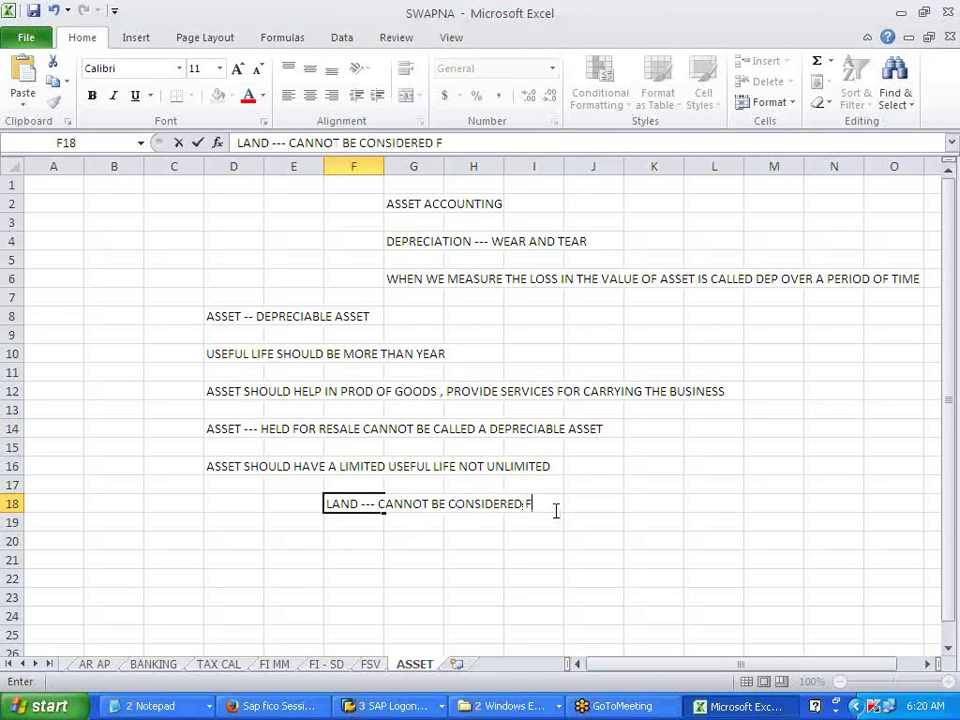
pyautogui.press('BackSpace')
pyautogui.write('AS DEPRECIABL')
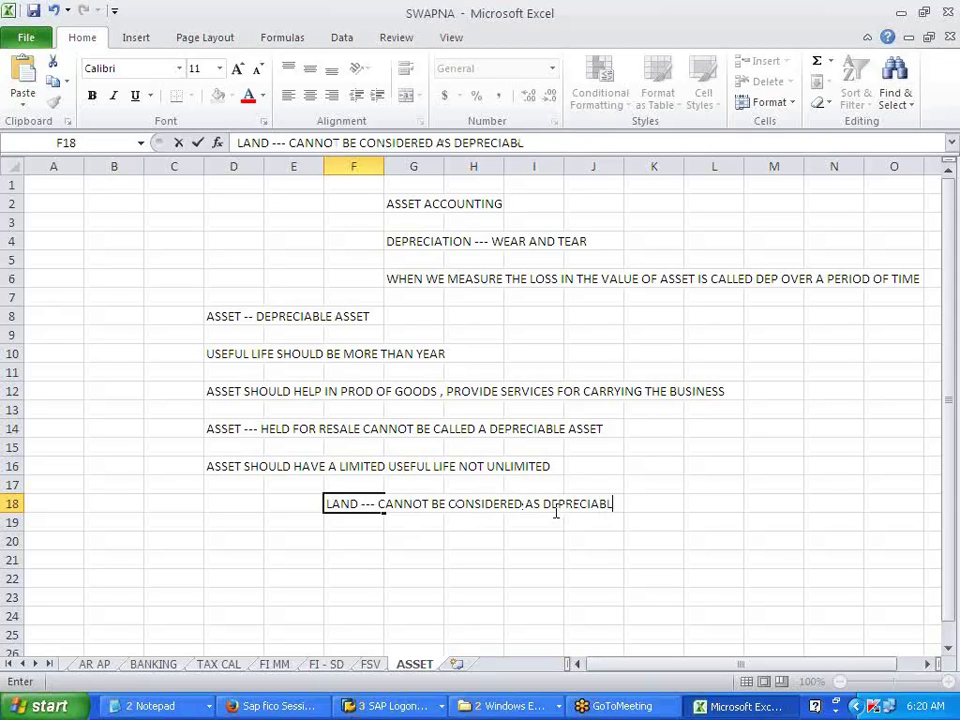
pyautogui.write('E ASSET')
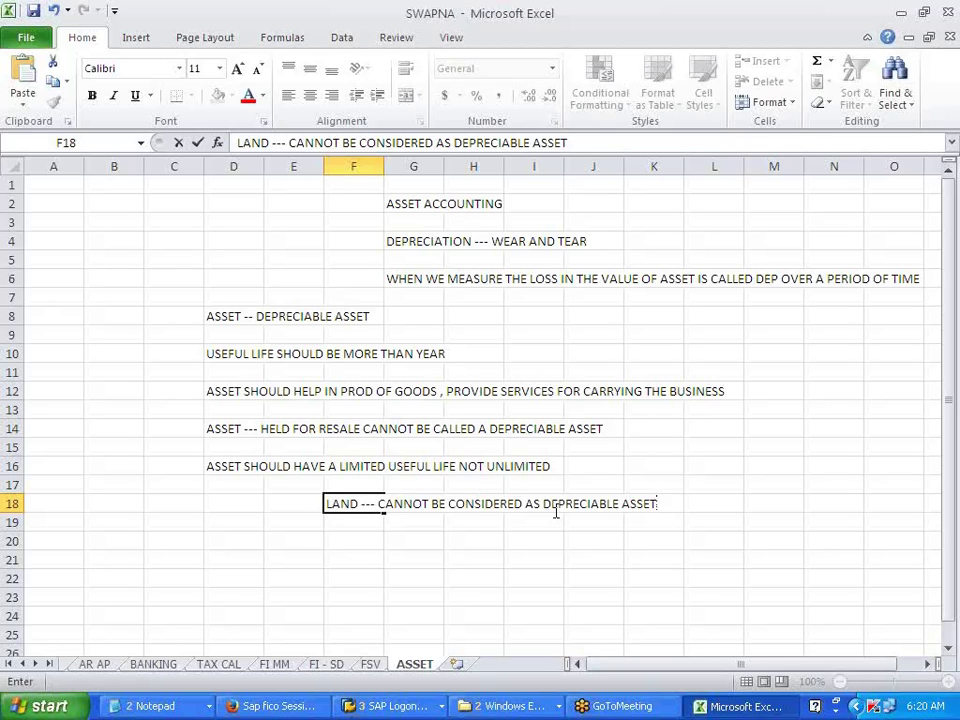
# Enter the heading "ACHIEVEMENT -- DEP" in cell D20 for the purposes of depreciation
pyautogui.click(224, 539)
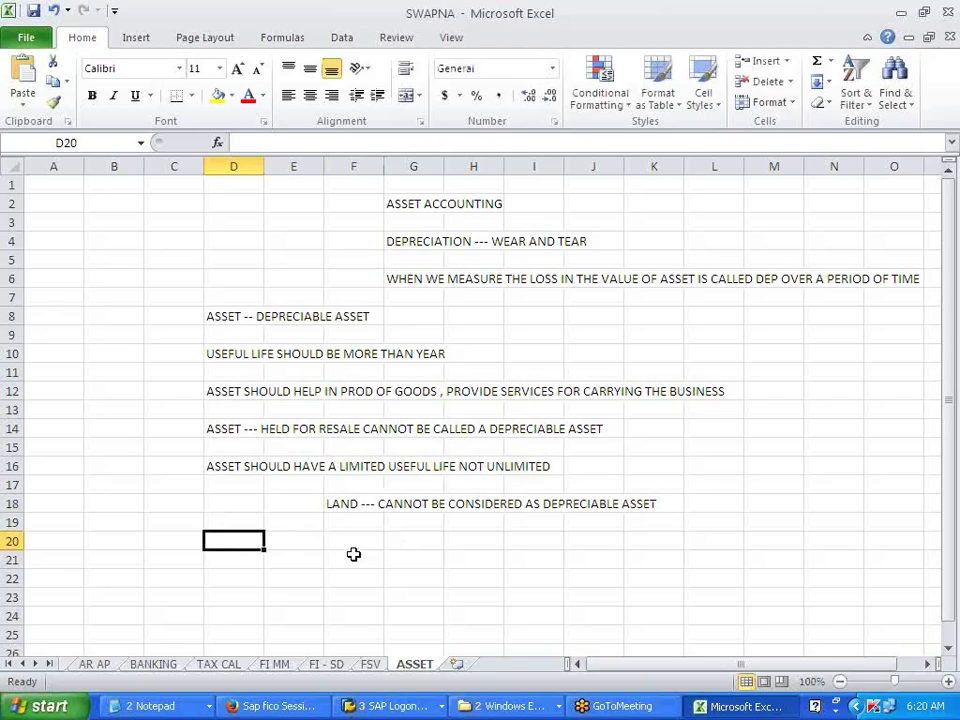
pyautogui.click(354, 540)
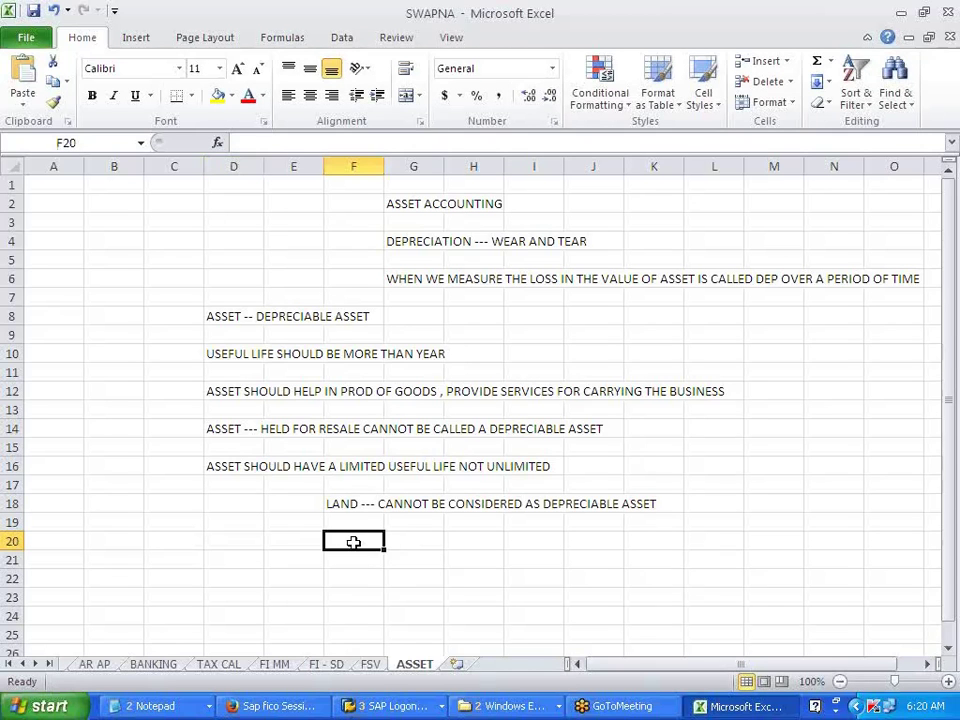
pyautogui.click(228, 540)
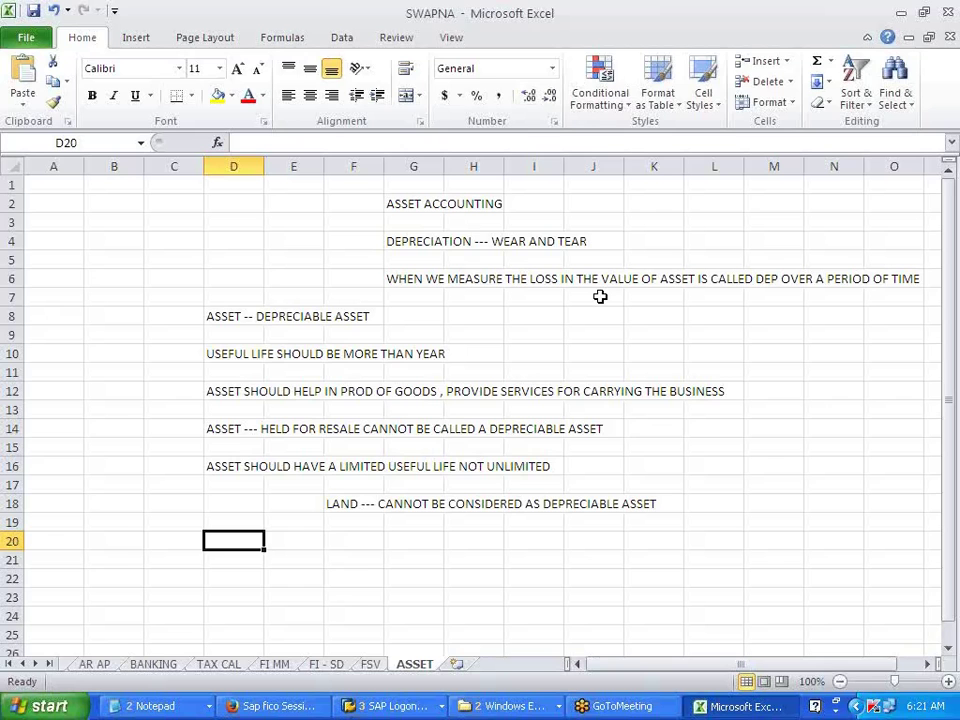
pyautogui.write("ACHIEVEMENT' -- DEP")
pyautogui.press('Return')
pyautogui.press('Return')
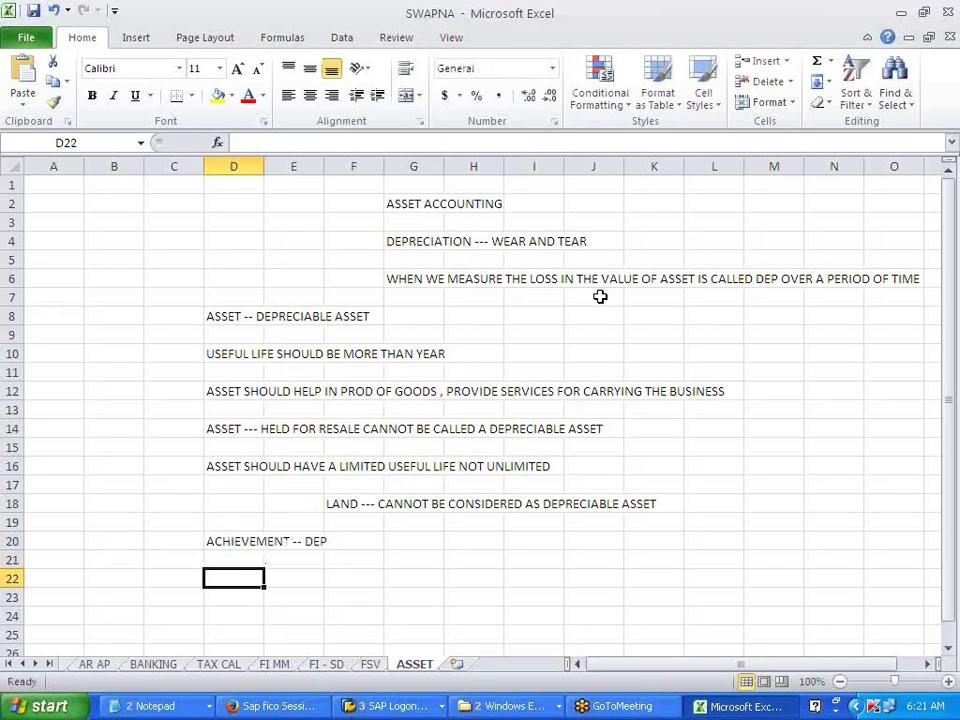
# Enter the first purpose "TO KNOW THE TRUE VALUE OF ASSET" in cell D22
pyautogui.write('TO KNOW THE TRUE VALE')
pyautogui.press('BackSpace')
pyautogui.press('BackSpace')
pyautogui.write('LUE OF ASS')
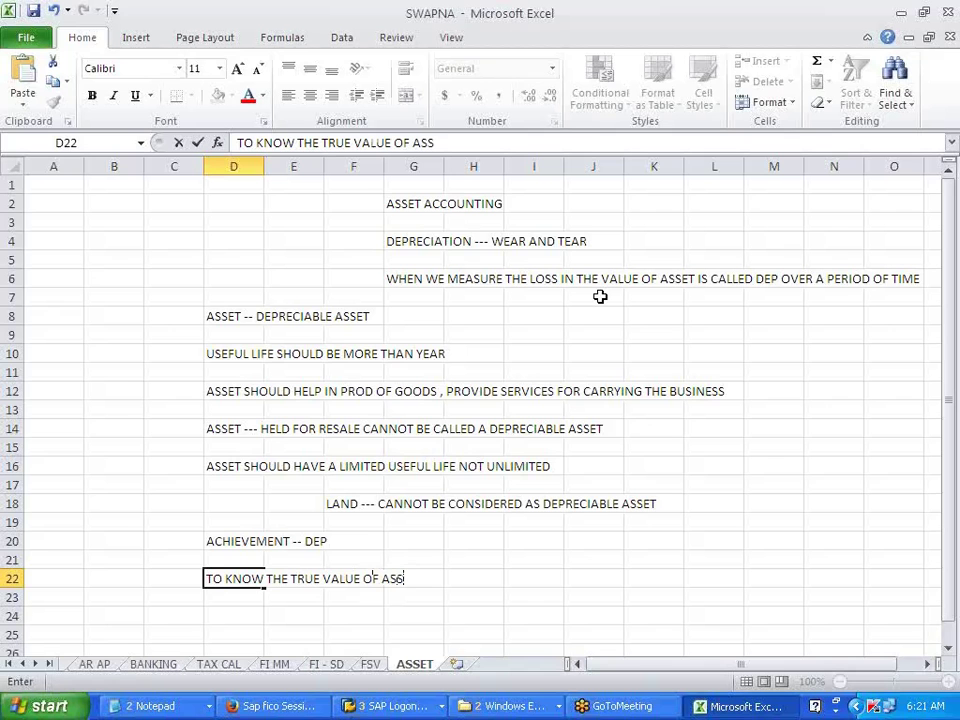
pyautogui.write('ET')
# Enter the second purpose "TO SHOW TRUE FINANCIAL POISTION OF THE COMP" in cell D24
pyautogui.scroll(-2, 545, 582)
pyautogui.click(229, 505)
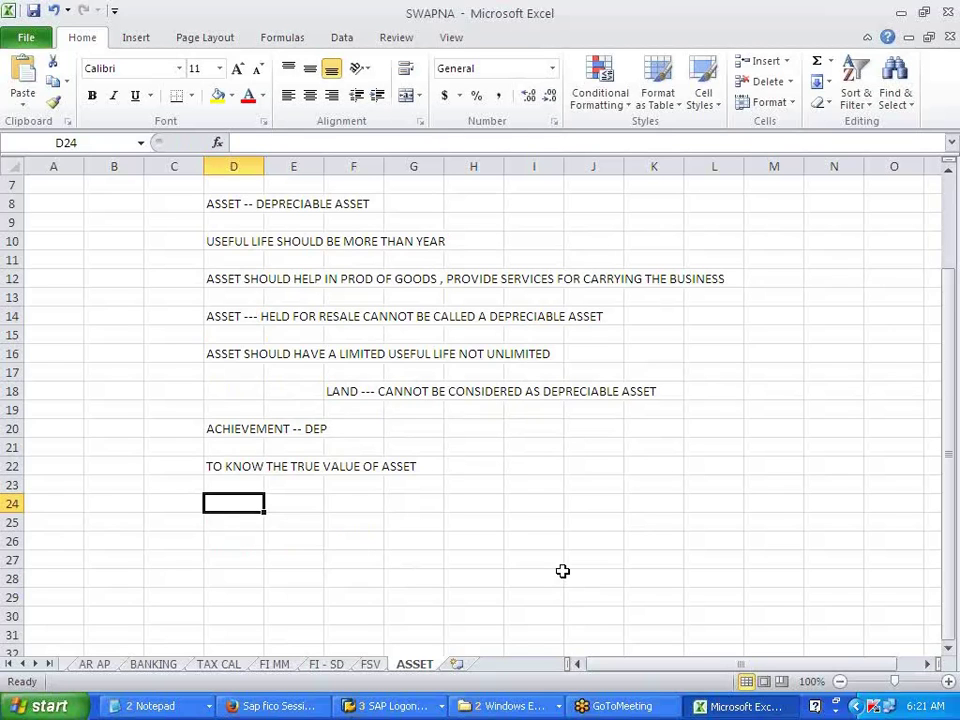
pyautogui.write('TO')
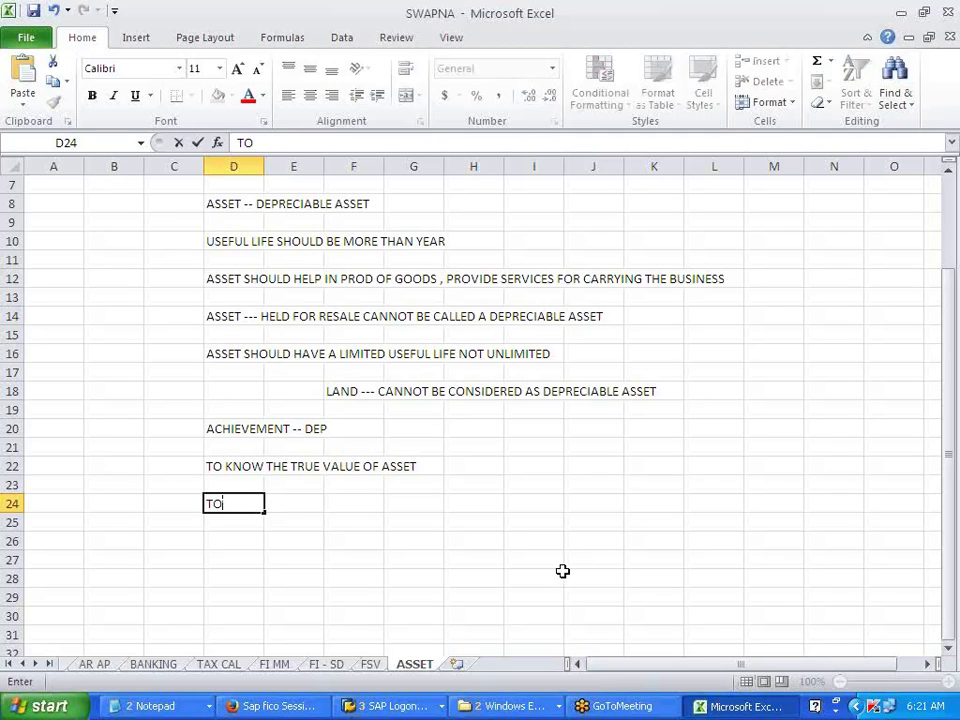
pyautogui.write(' SHOW')
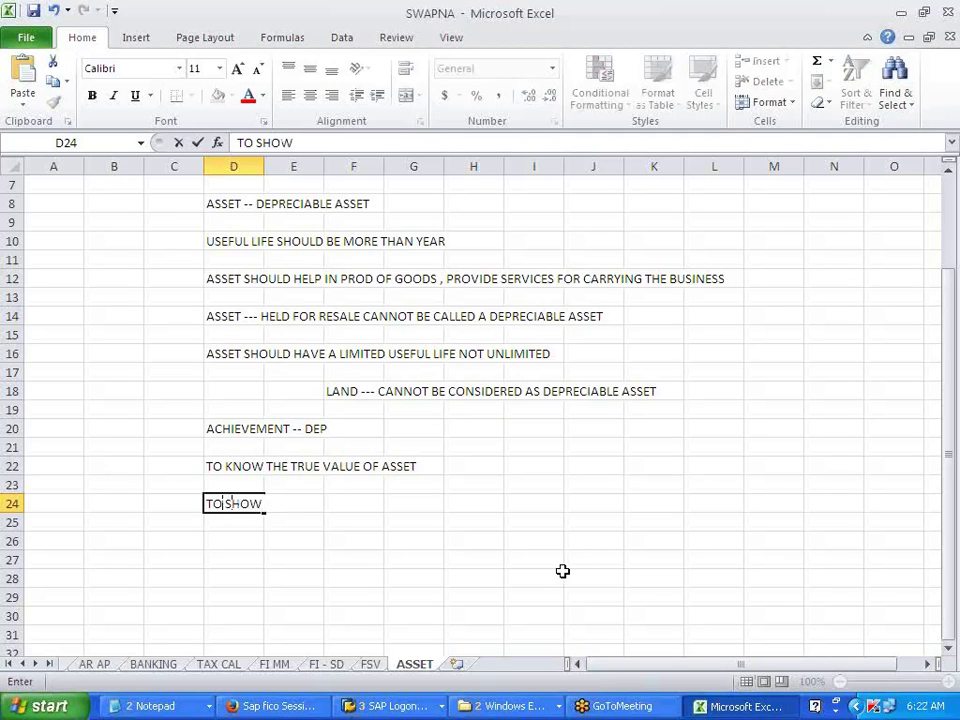
pyautogui.write(' TRUE FINAN')
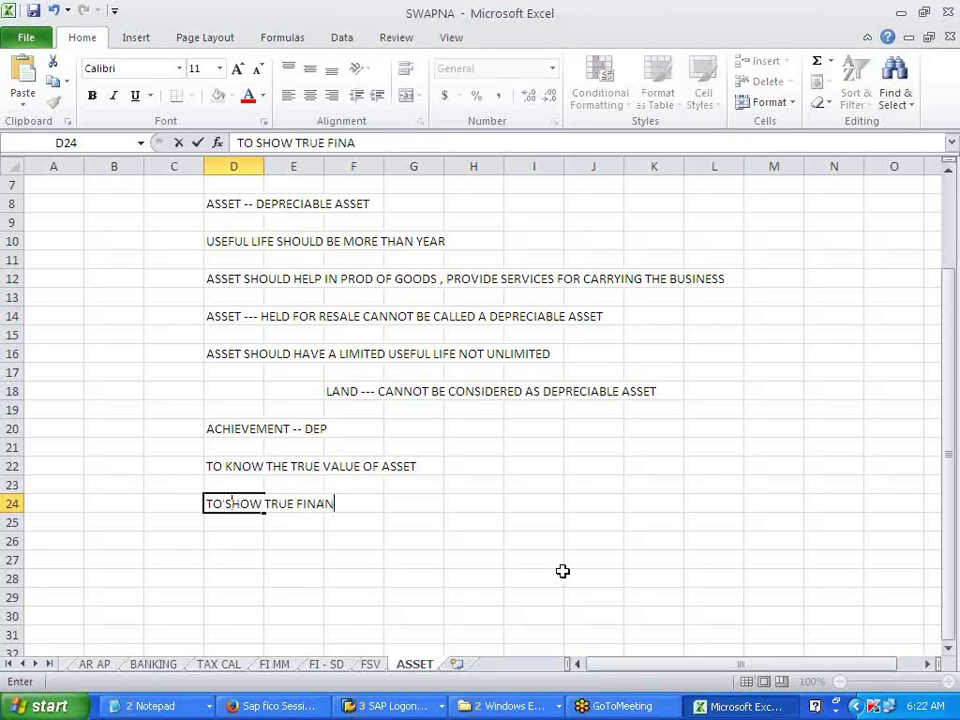
pyautogui.write('CIAL POIST')
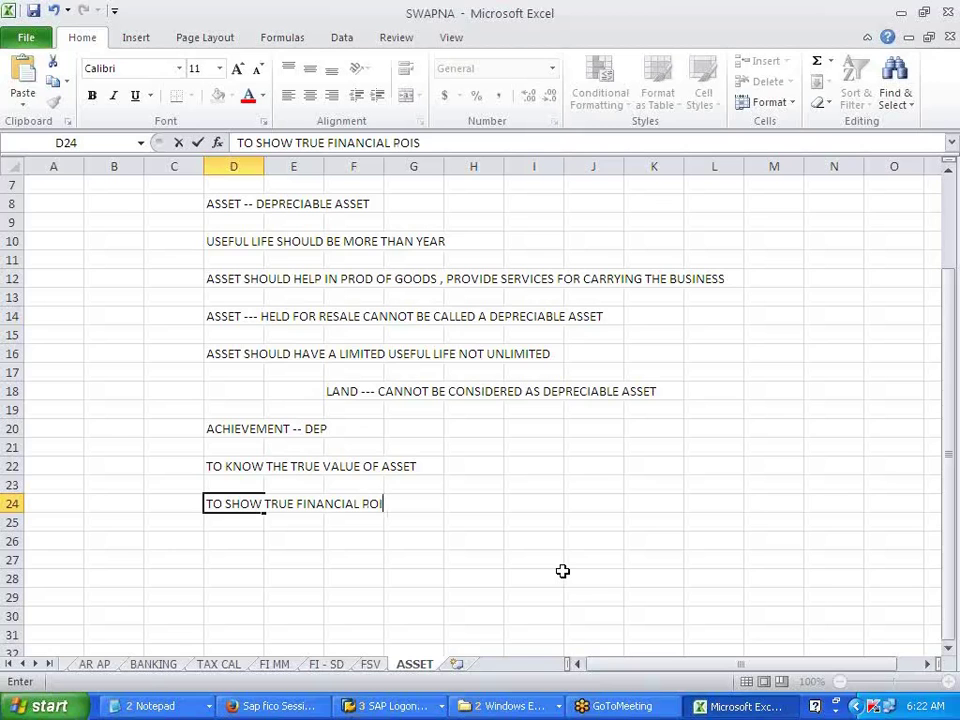
pyautogui.write('IO')
pyautogui.write('OF THE COMP')
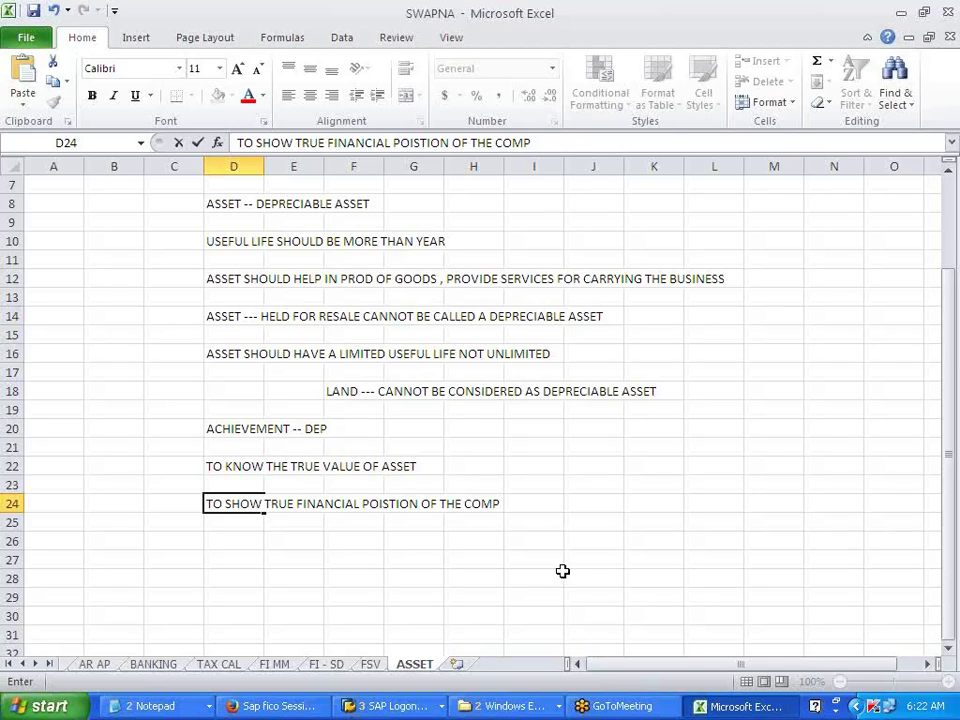
# Enter the third purpose "TO KNOW THE TRUE COST OF PRODUCTION" in cell D26
pyautogui.press('Return')
pyautogui.press('Return')
pyautogui.write('TO K')
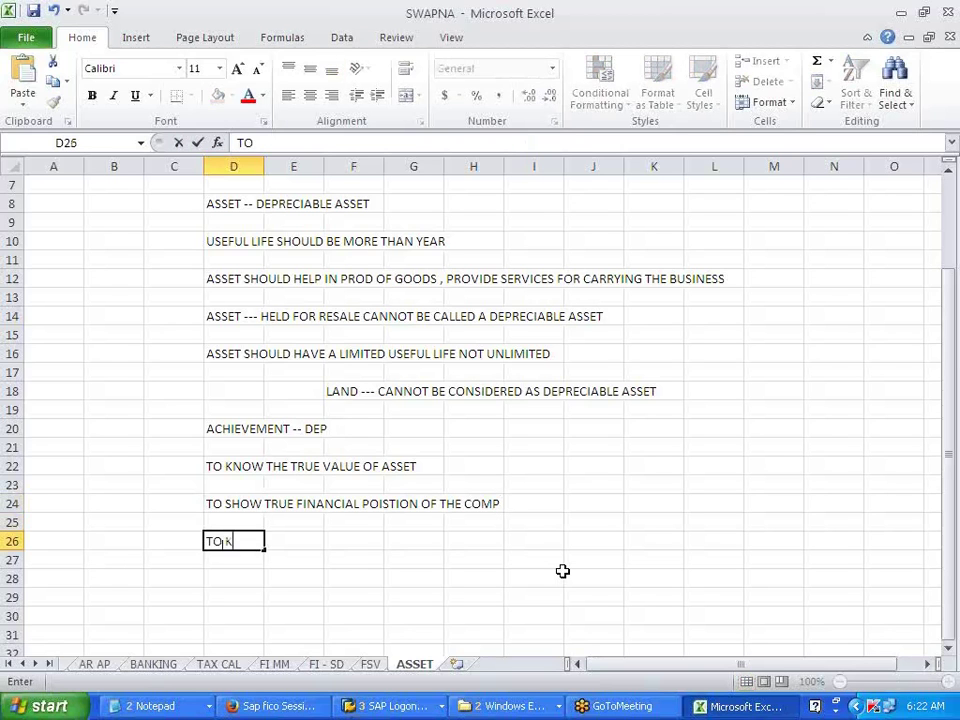
pyautogui.write('NOW THE')
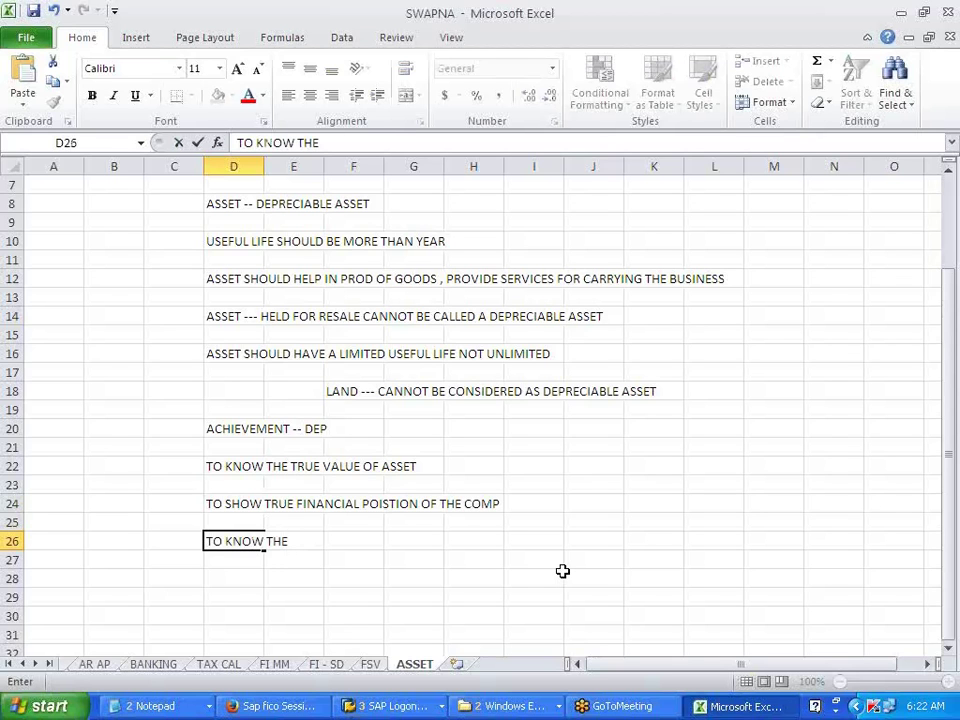
pyautogui.write(' TRUE COST')
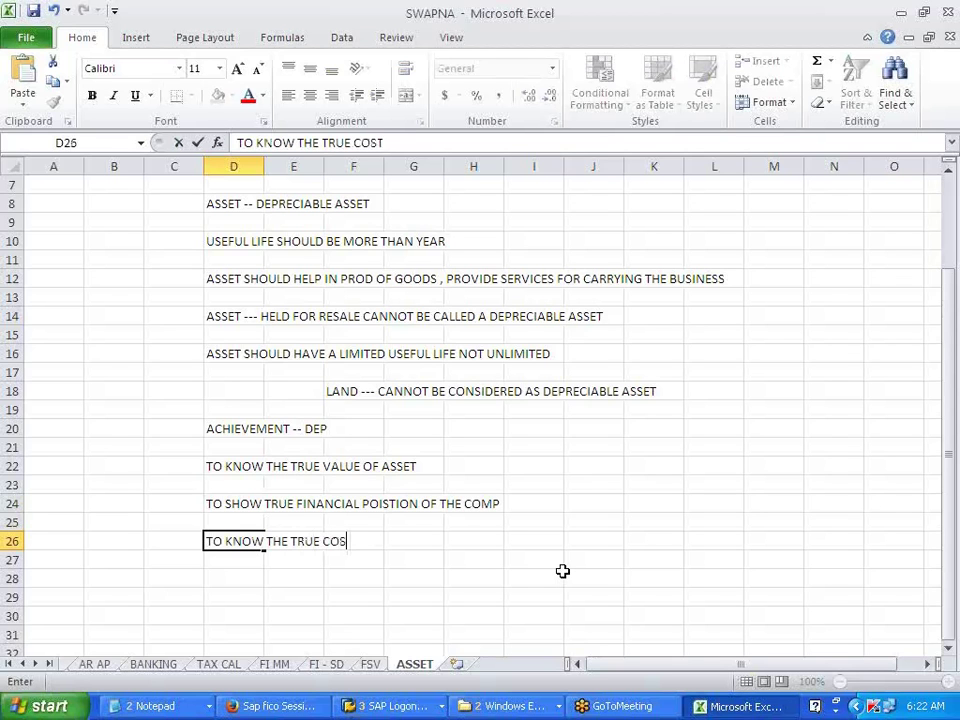
pyautogui.write(' OF PRODUCTION')
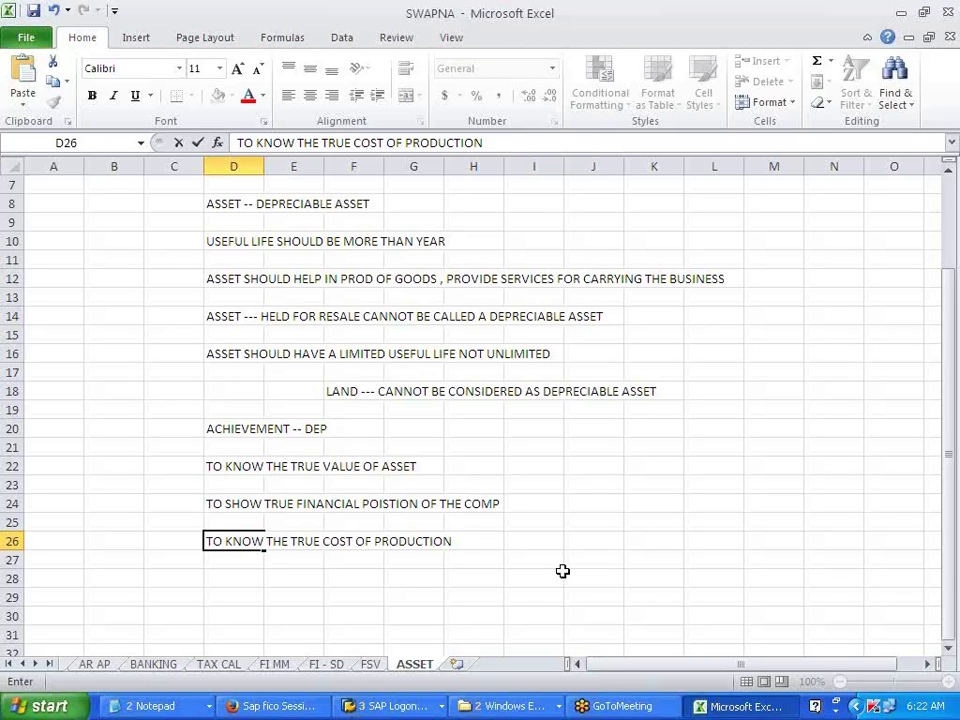
pyautogui.click(598, 509)
pyautogui.scroll(-1, 581, 518)
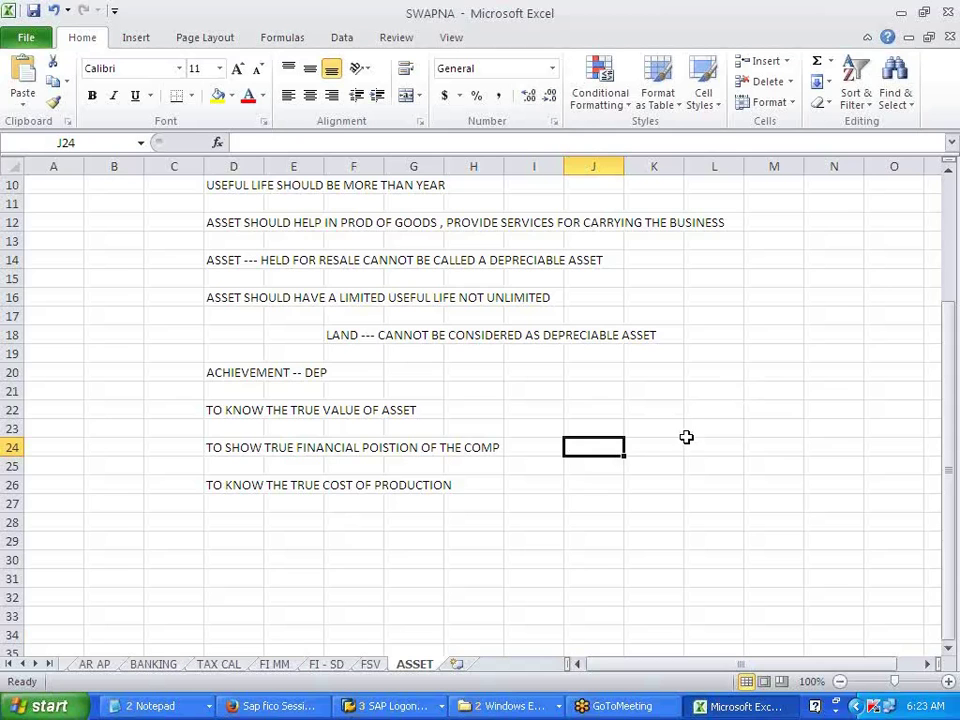
pyautogui.click(707, 410)
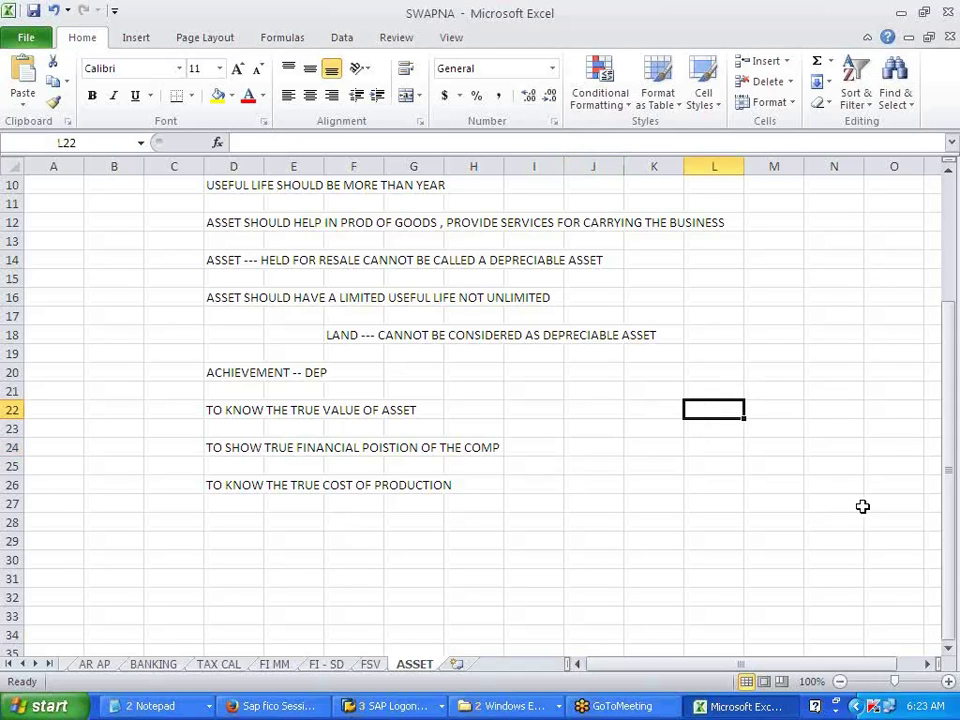
pyautogui.write('M')
pyautogui.press('BackSpace')
pyautogui.write('FG')
pyautogui.press('Return')
pyautogui.press('Return')
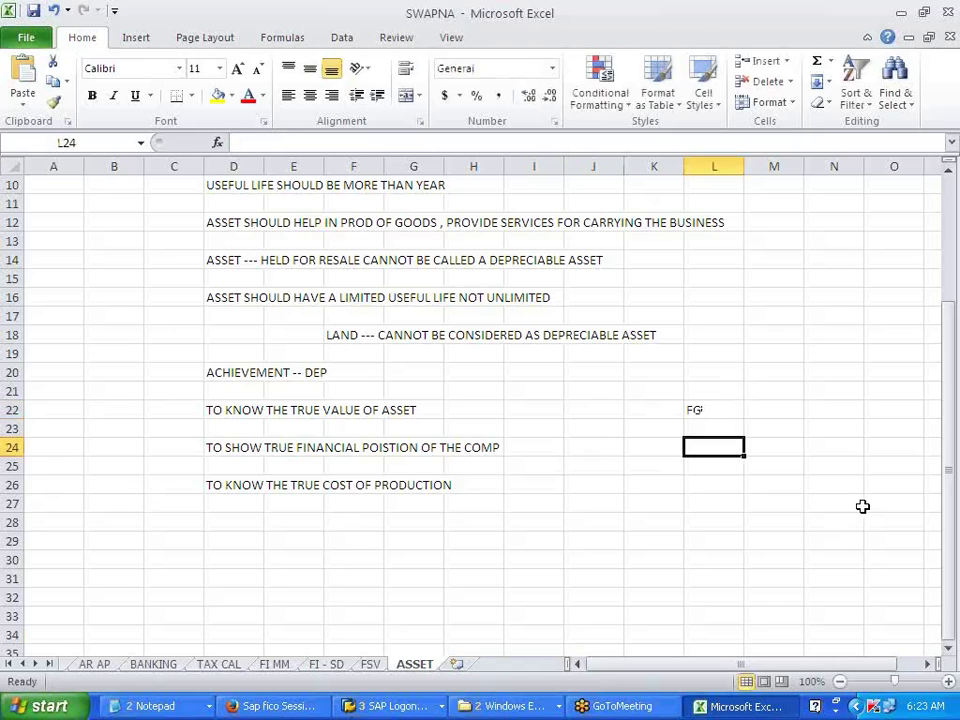
pyautogui.write('RM')
pyautogui.press('Return')
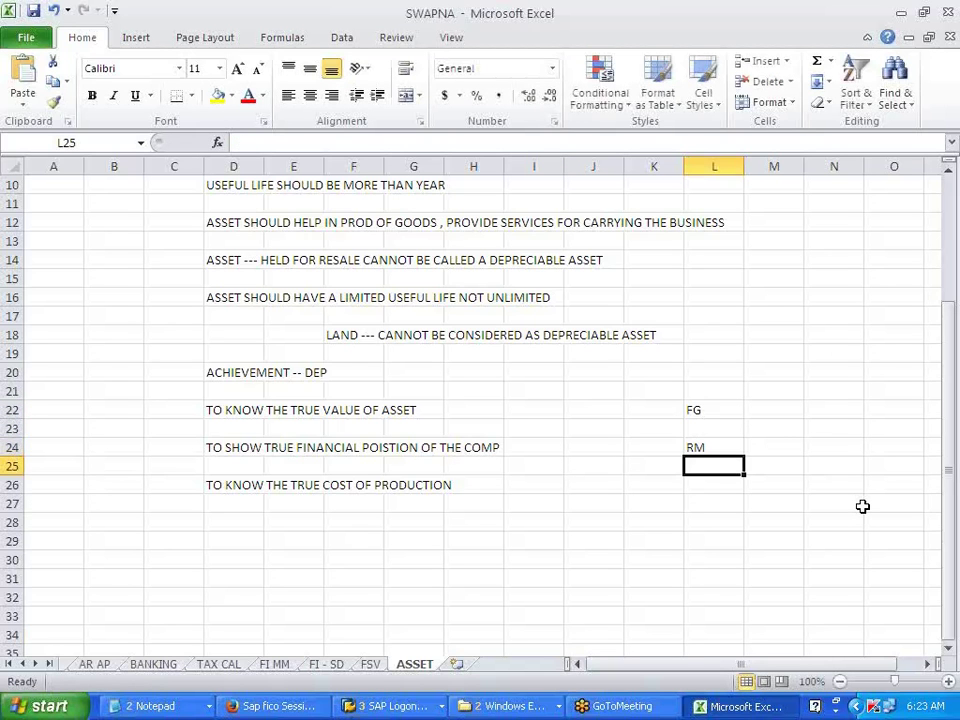
pyautogui.write('DEP')
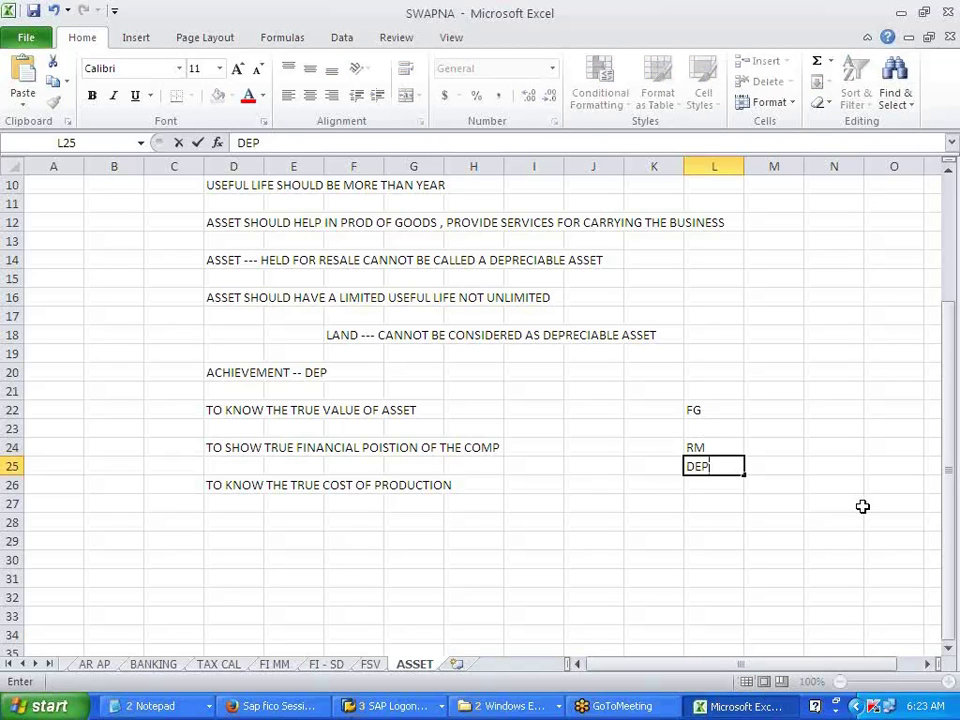
pyautogui.click(862, 506)
pyautogui.moveTo(726, 413); pyautogui.dragTo(722, 463)
pyautogui.press('Delete')
pyautogui.click(655, 557)
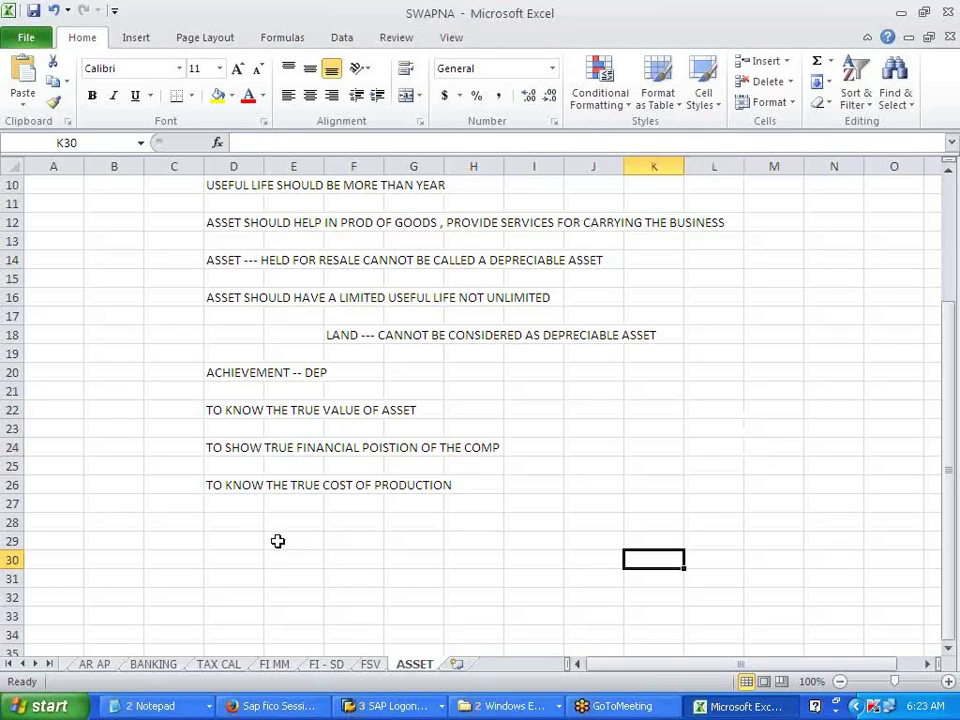
# Enter "DEP" in cell D28 as the first line of the depreciation journal entry
pyautogui.click(227, 528)
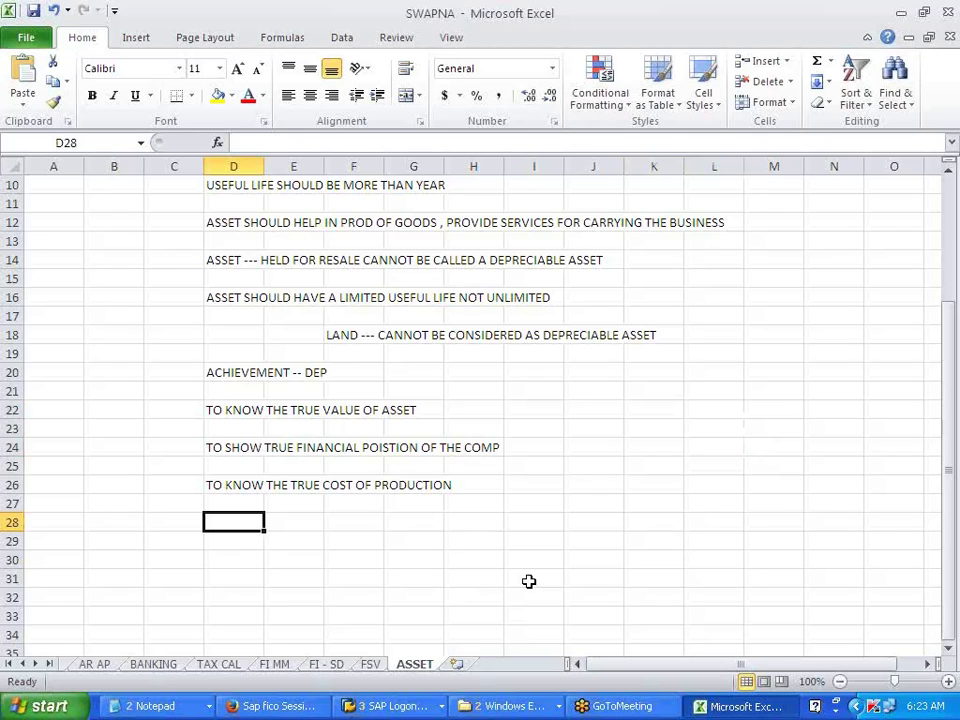
pyautogui.write('DPE')
pyautogui.press('BackSpace')
pyautogui.press('BackSpace')
pyautogui.write('EP')
pyautogui.press('Return')
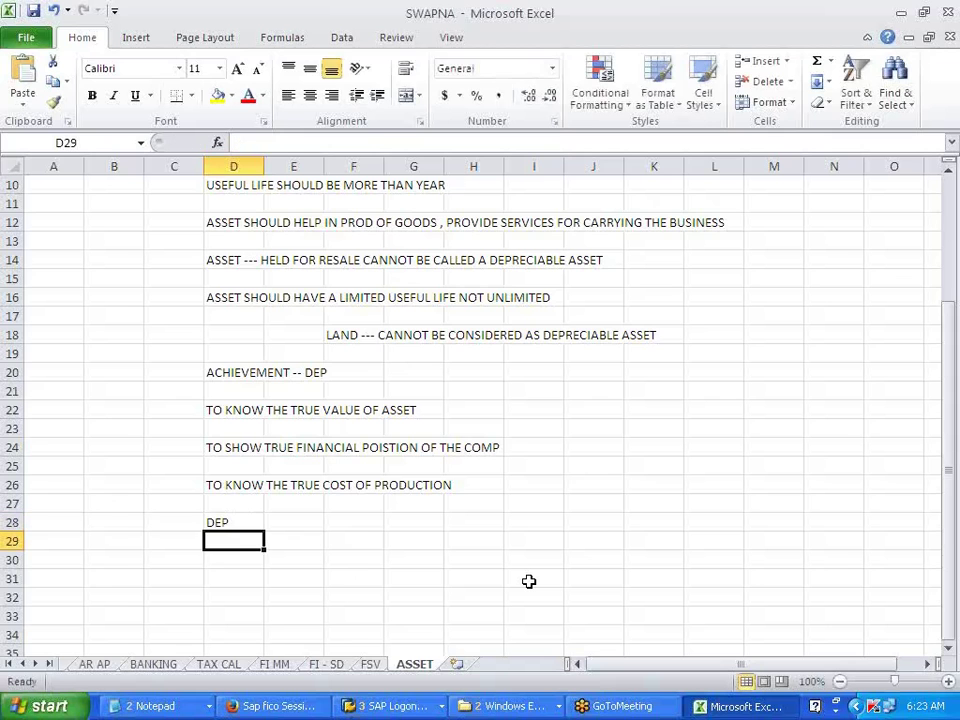
# Enter the second journal entry line "TO ACCUMUATED DEP /PROVISION FOR DEP" in cell D29
pyautogui.write('TO A')
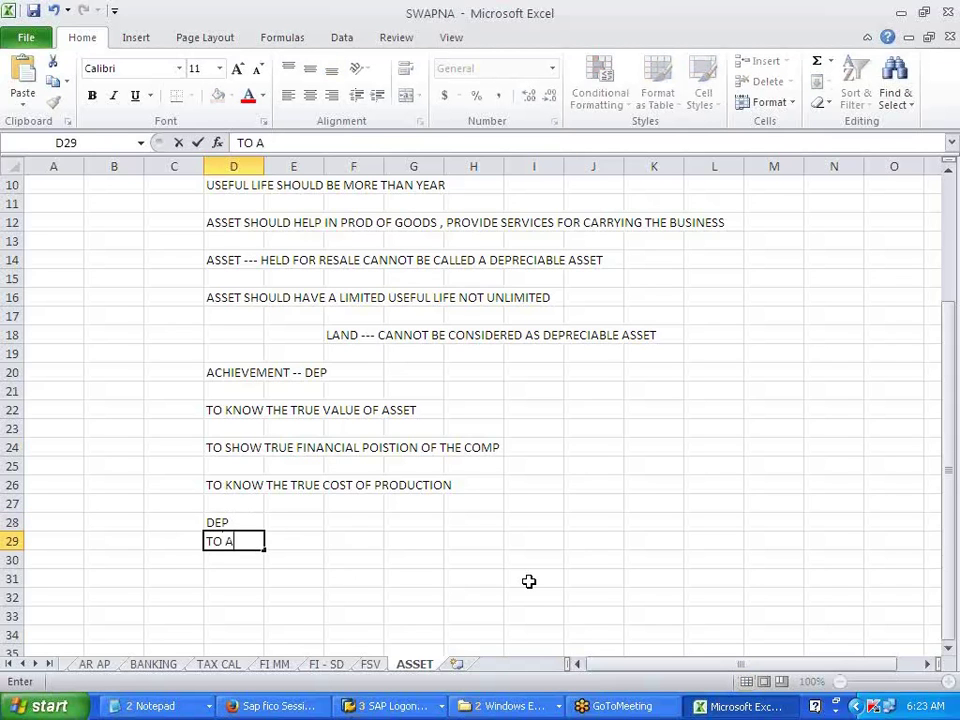
pyautogui.write('CCUMUATED')
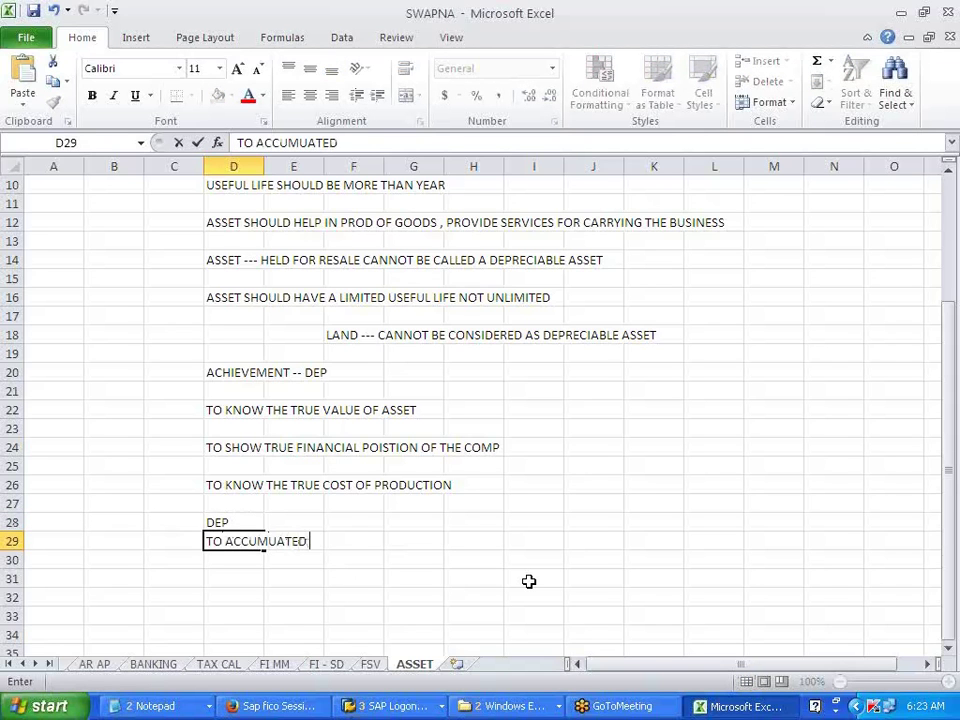
pyautogui.write(' DEP /P')
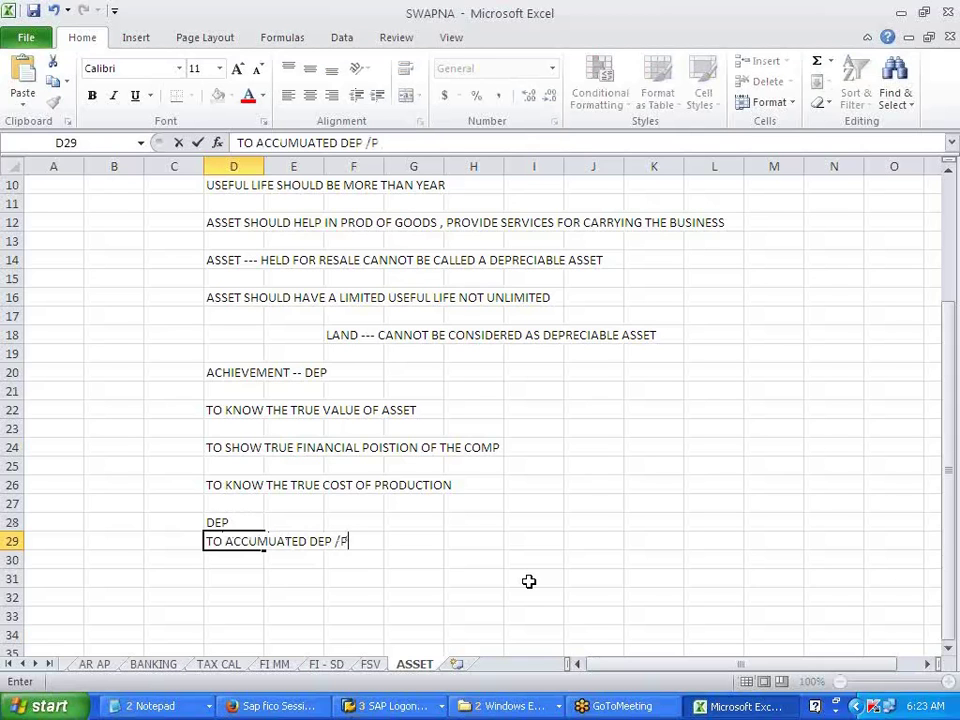
pyautogui.write('ROVIS')
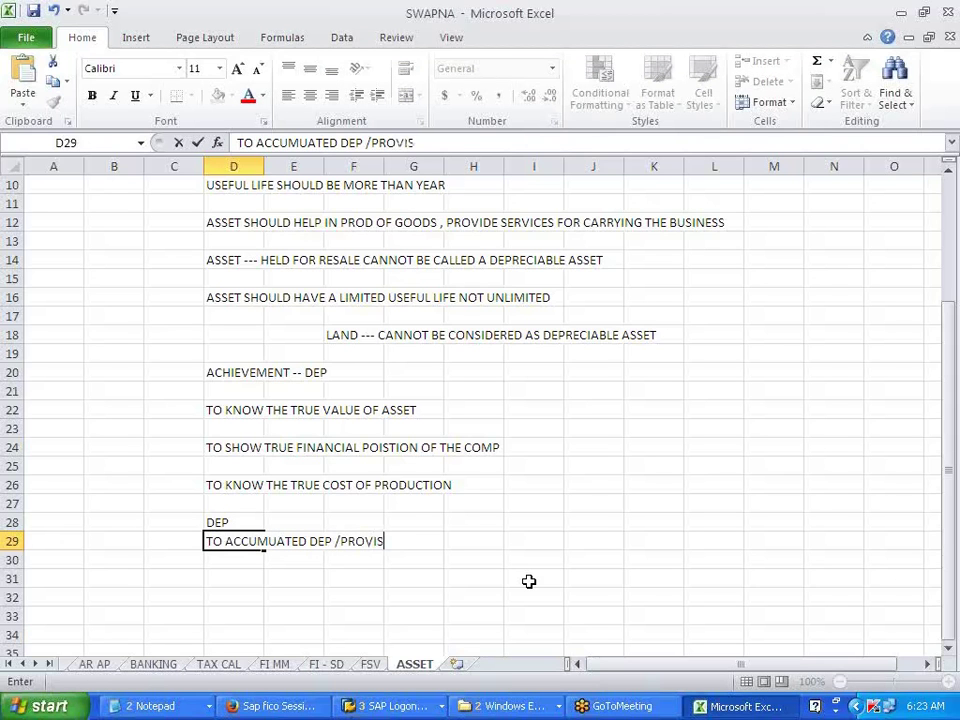
pyautogui.write('ION FO')
pyautogui.press('BackSpace')
pyautogui.write('OR ')
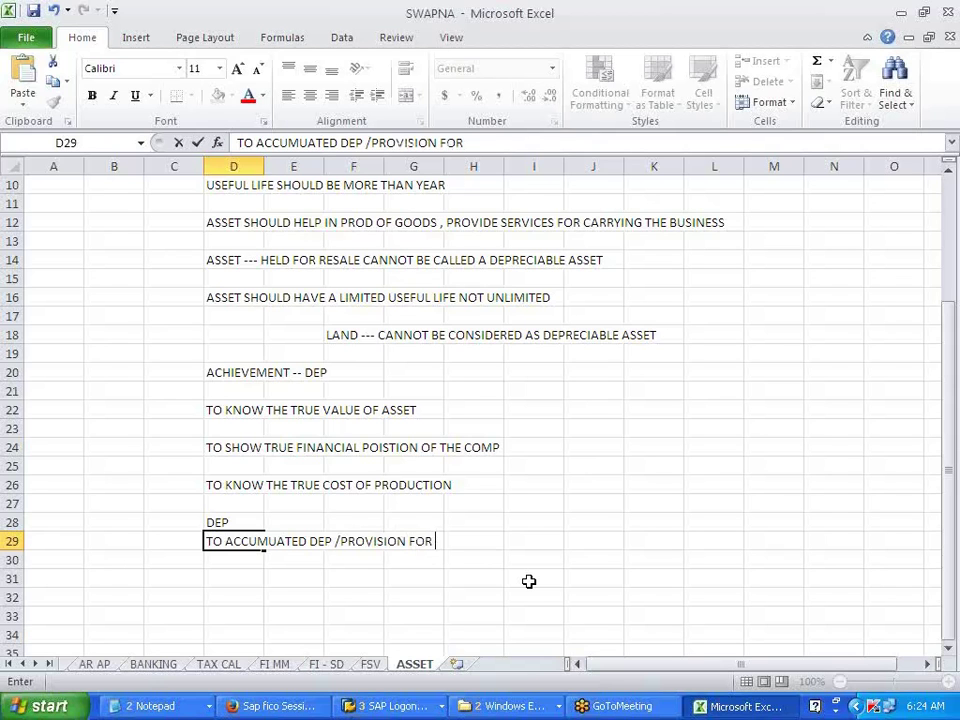
pyautogui.write('DEP')
pyautogui.click(528, 580)
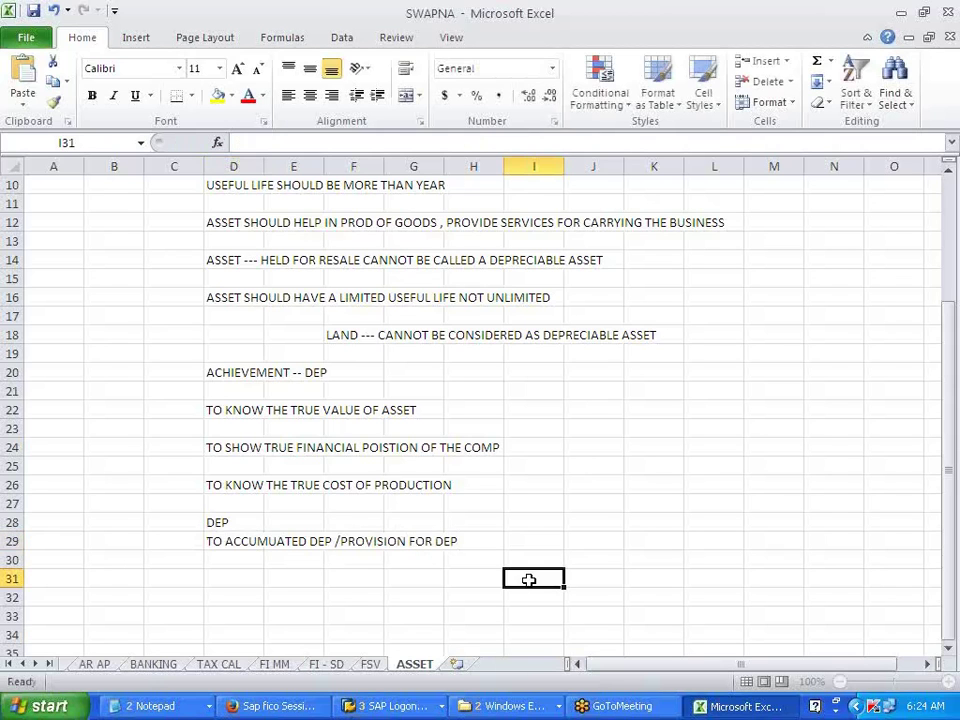
# Label the journal entry lines with "DR" in cell C28 and "CR" in cell C29
pyautogui.click(169, 521)
pyautogui.write('DR')
pyautogui.click(155, 541)
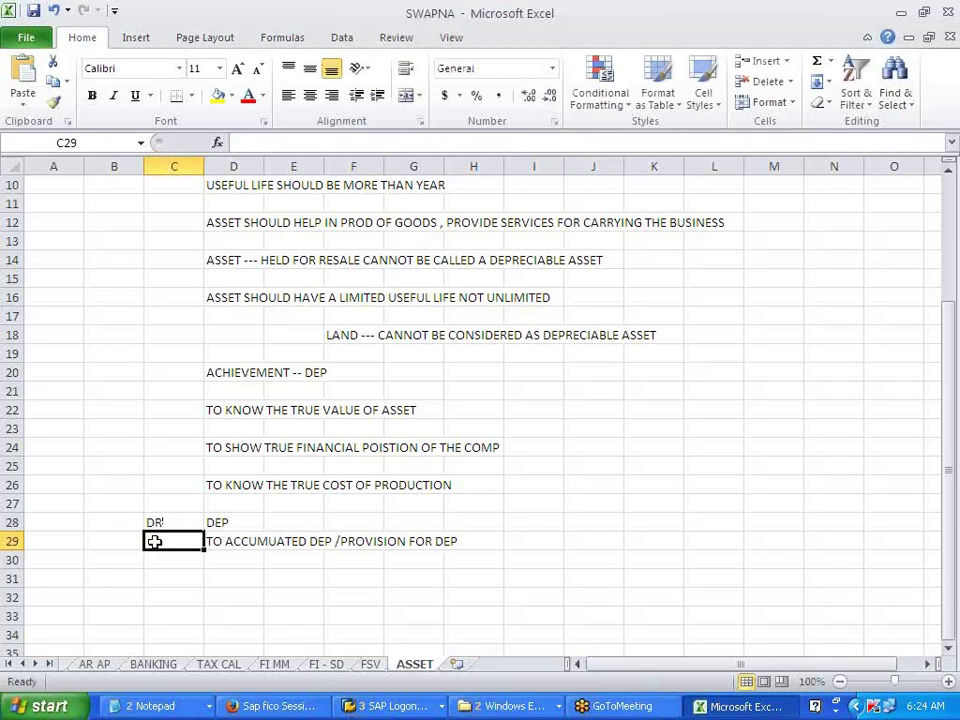
pyautogui.write('DR')
pyautogui.click(251, 582)
pyautogui.click(305, 521)
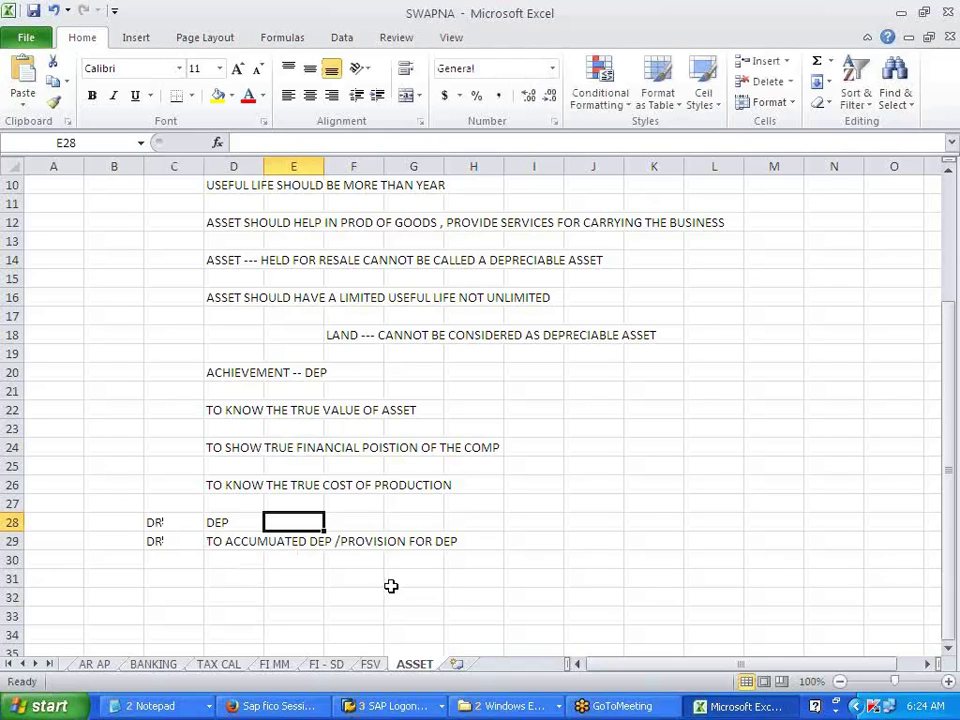
pyautogui.click(150, 544)
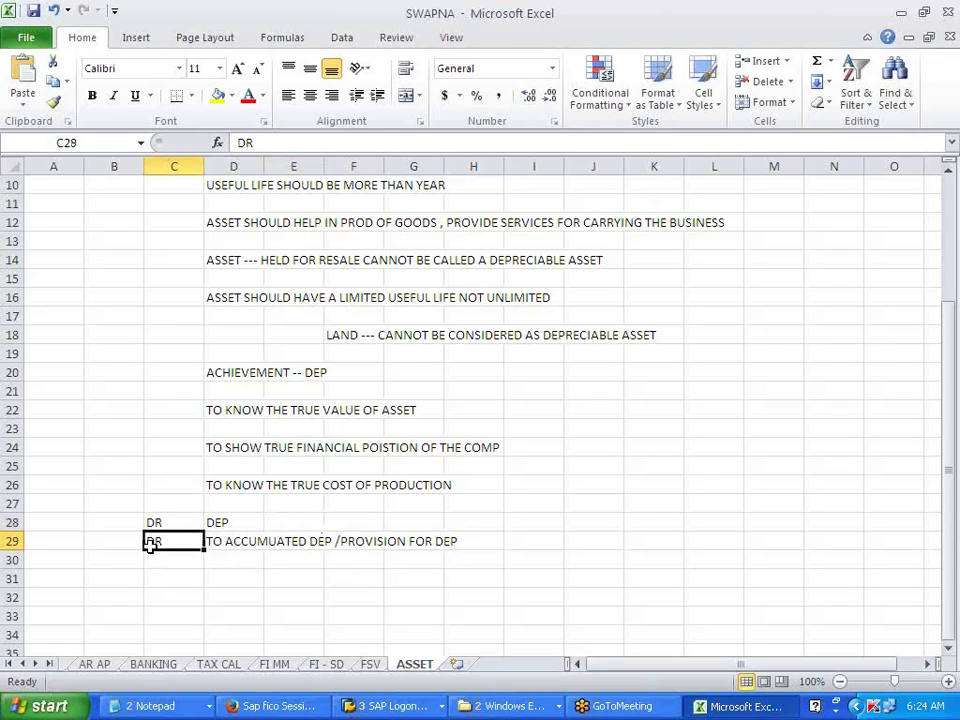
pyautogui.write('CR')
pyautogui.press('Return')
pyautogui.press('Return')
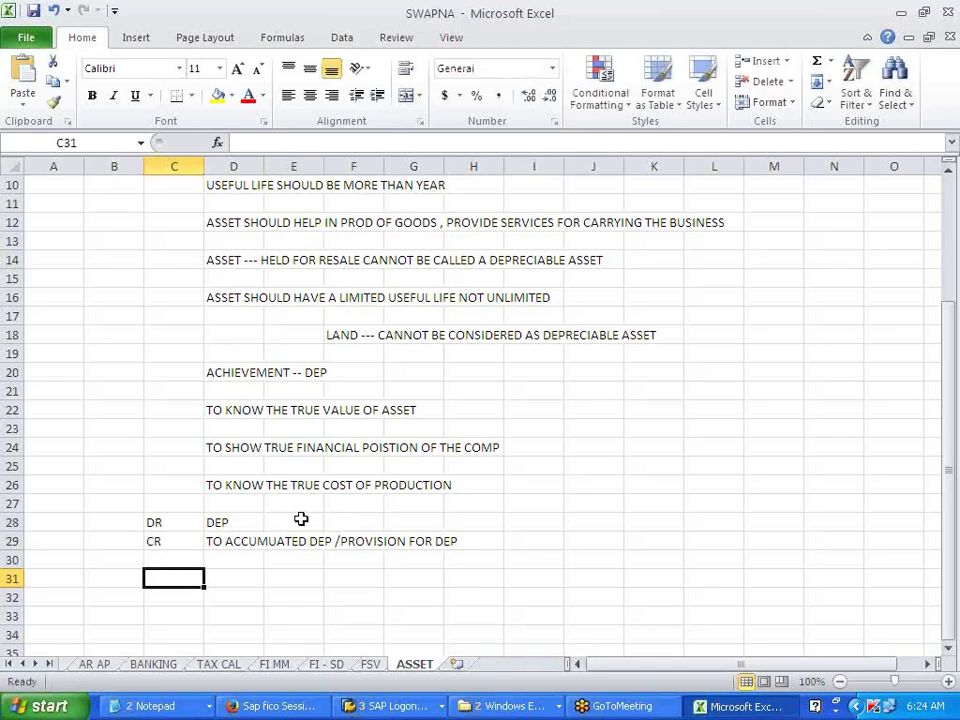
# Classify the DEP line of the journal entry by entering "EXPS" in cell E28
pyautogui.click(234, 521)
pyautogui.click(295, 522)
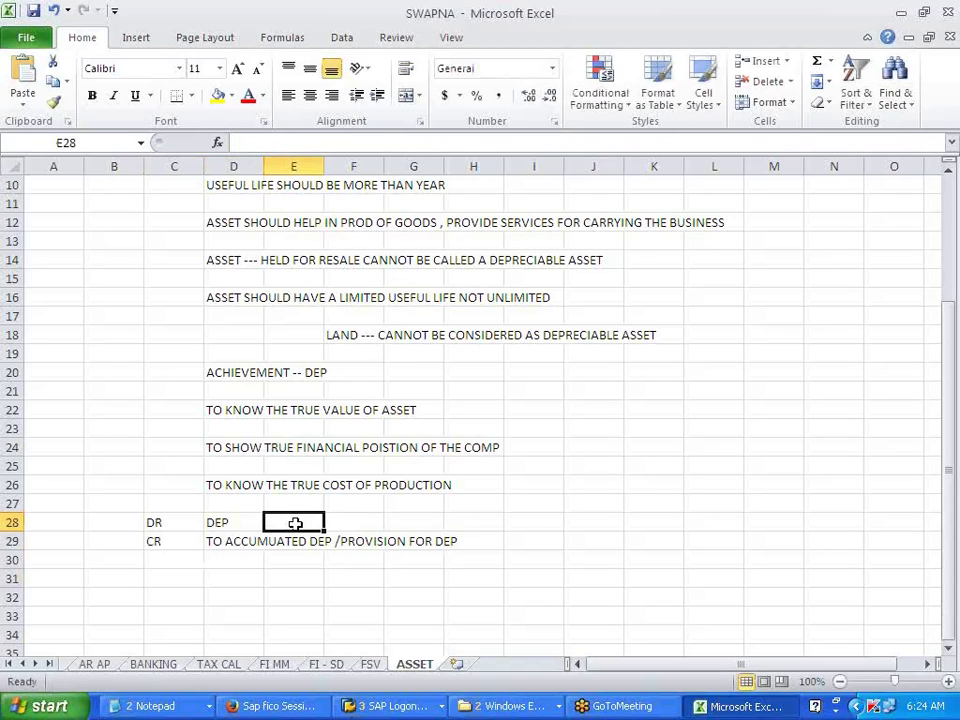
pyautogui.write('EXPS')
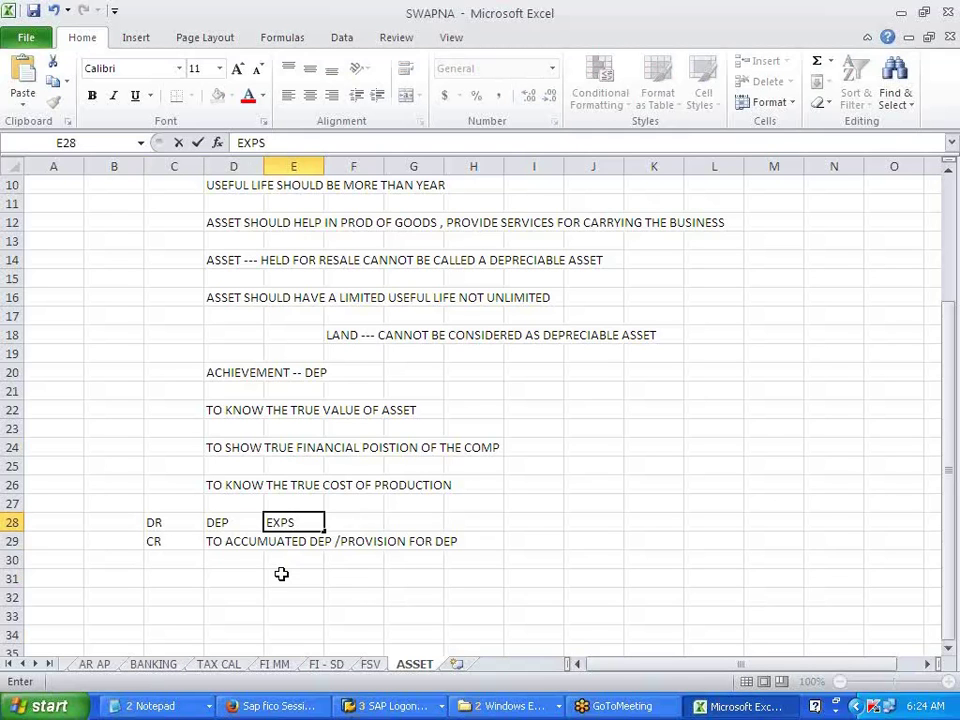
pyautogui.click(281, 574)
pyautogui.moveTo(176, 526); pyautogui.dragTo(278, 523)
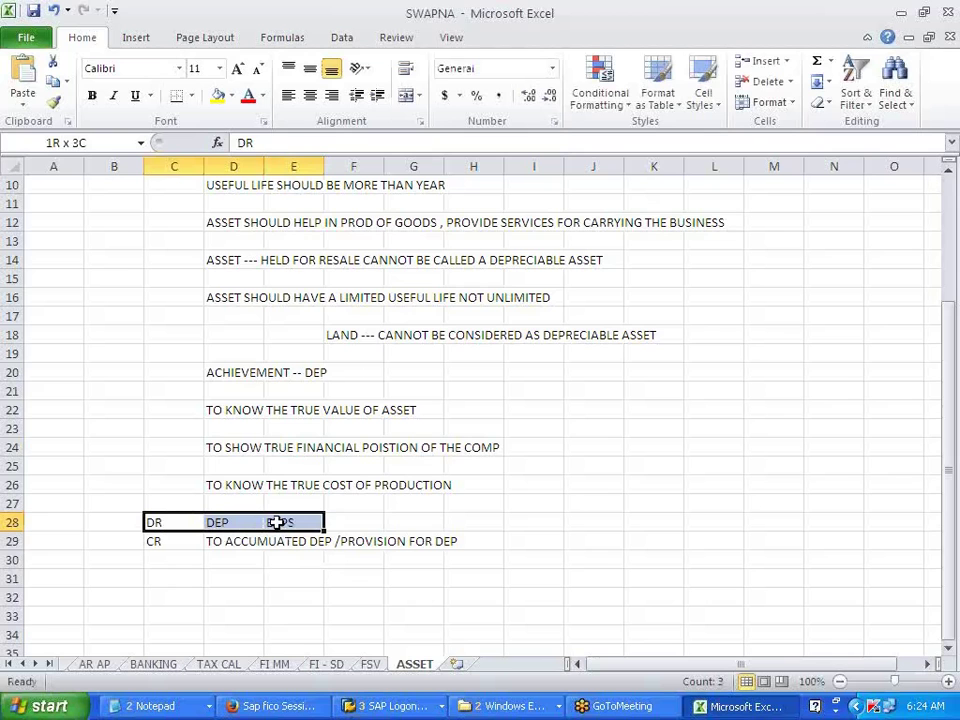
pyautogui.moveTo(278, 523); pyautogui.dragTo(278, 521)
pyautogui.click(273, 561)
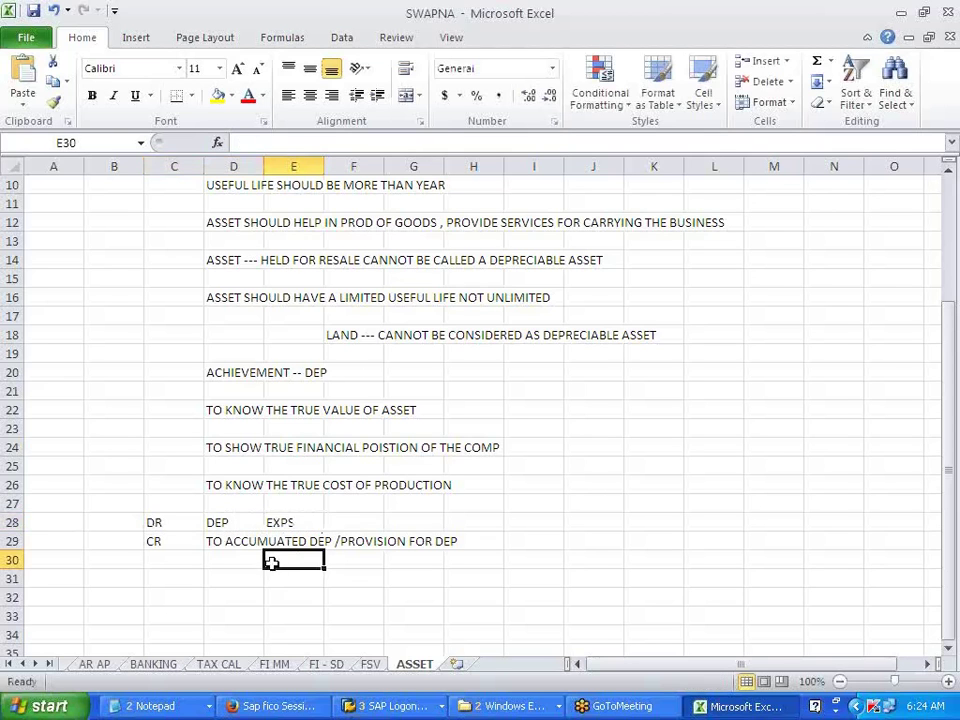
pyautogui.click(322, 596)
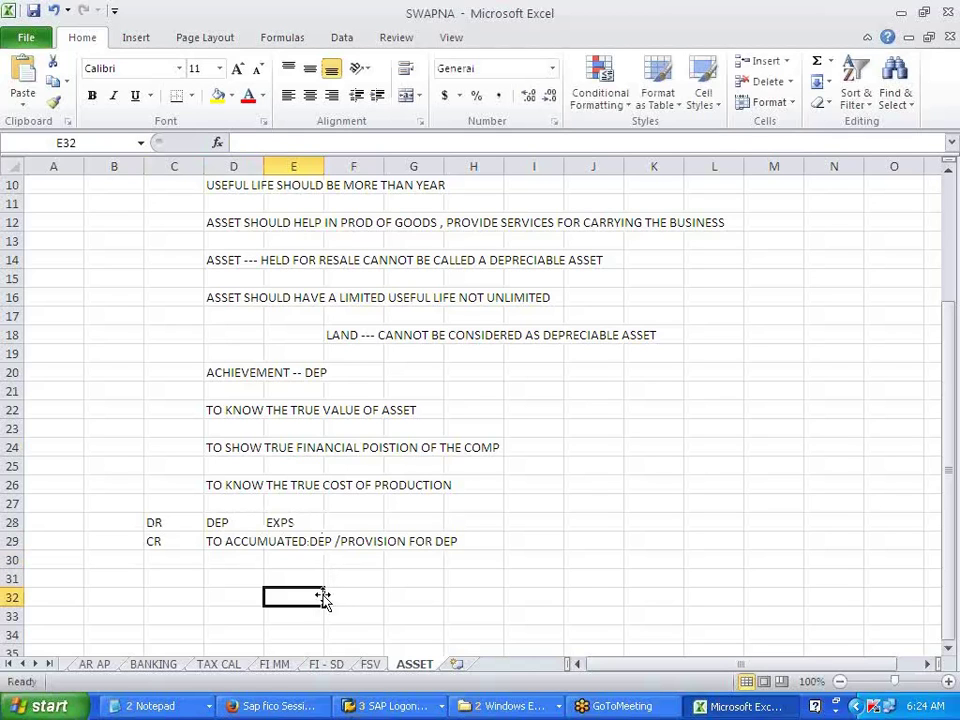
# Classify the accumulated depreciation line by entering "CURRENT LIAB" in cell I29
pyautogui.moveTo(527, 529); pyautogui.dragTo(525, 538)
pyautogui.click(521, 538)
pyautogui.write('C')
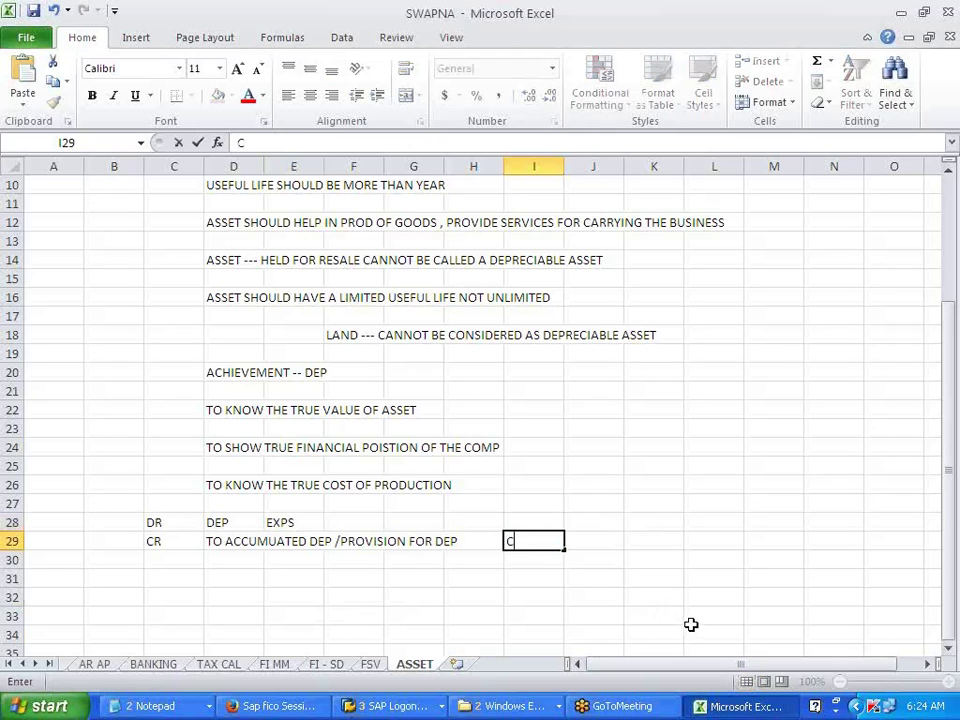
pyautogui.write('URRENT LIAB')
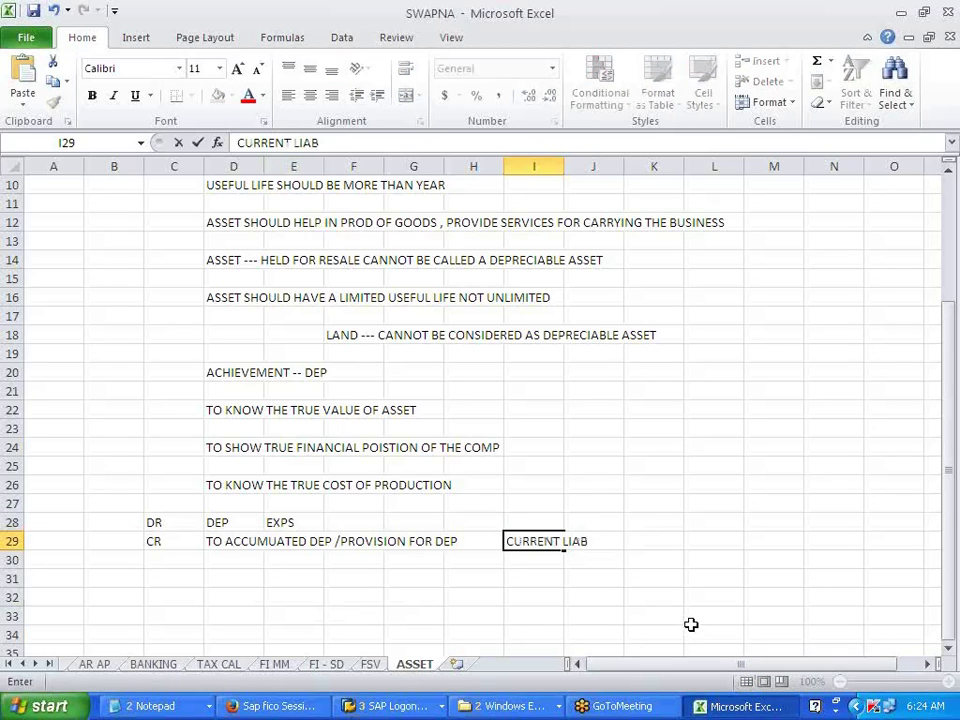
pyautogui.click(700, 612)
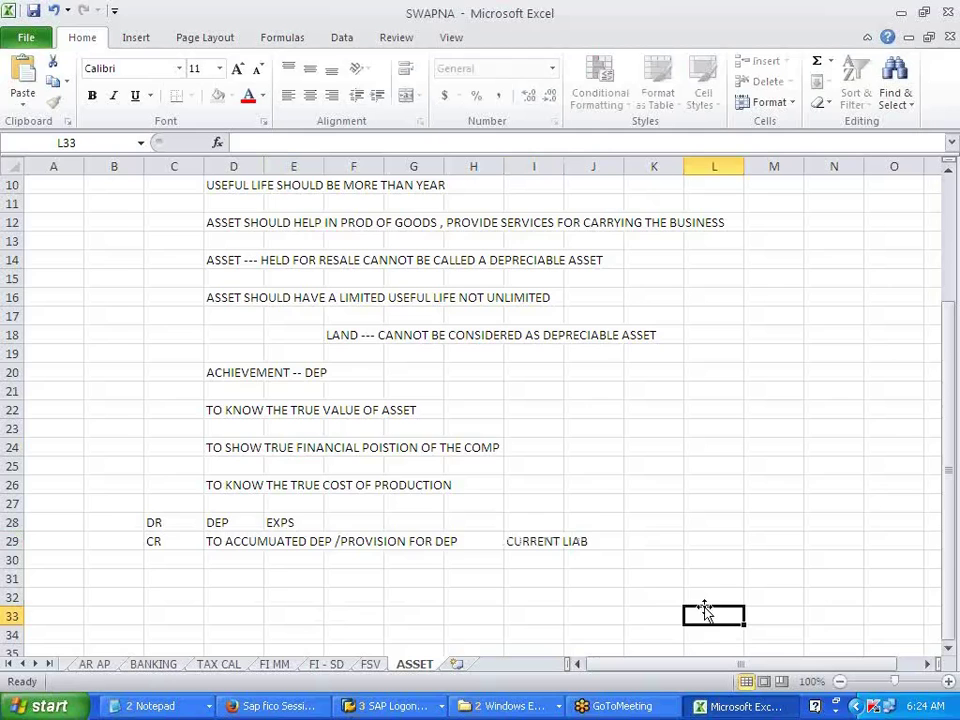
pyautogui.scroll(-2, 654, 589)
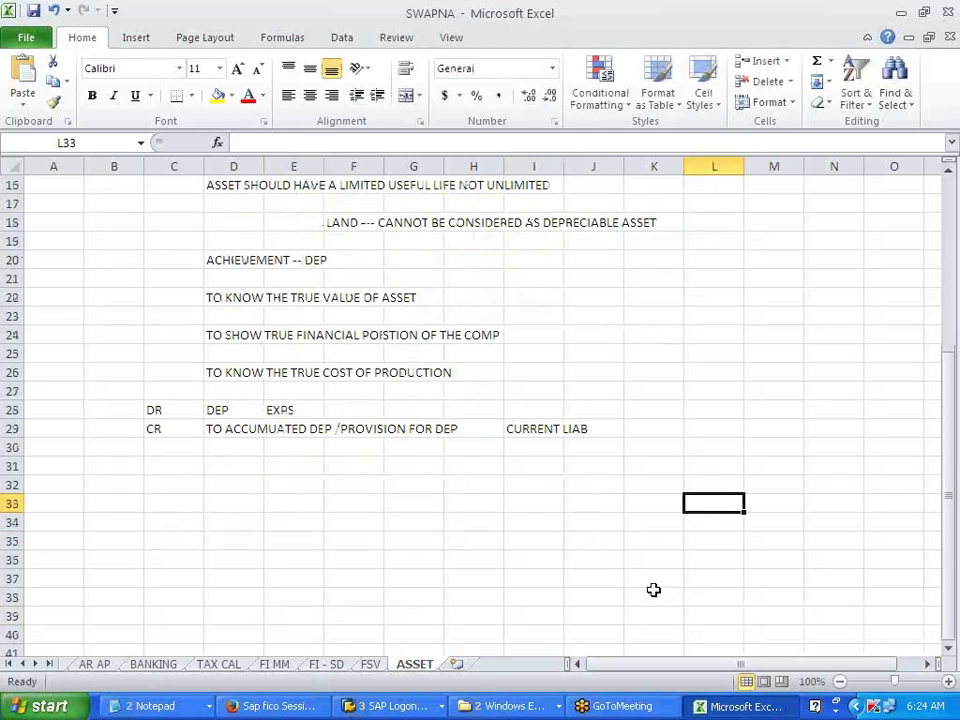
pyautogui.moveTo(158, 412); pyautogui.dragTo(285, 410)
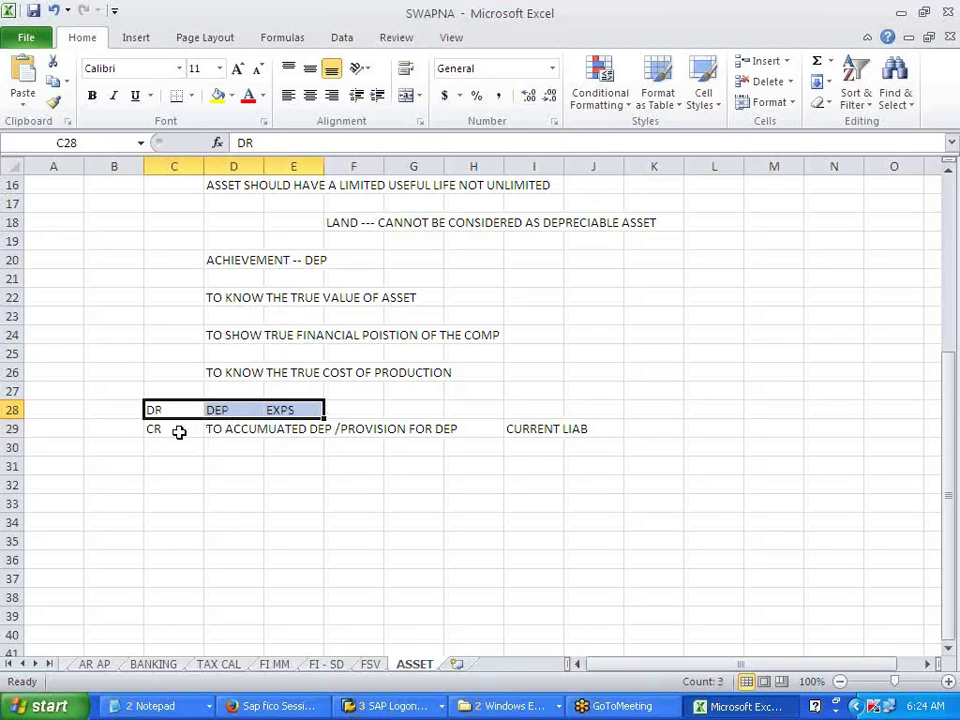
pyautogui.click(361, 479)
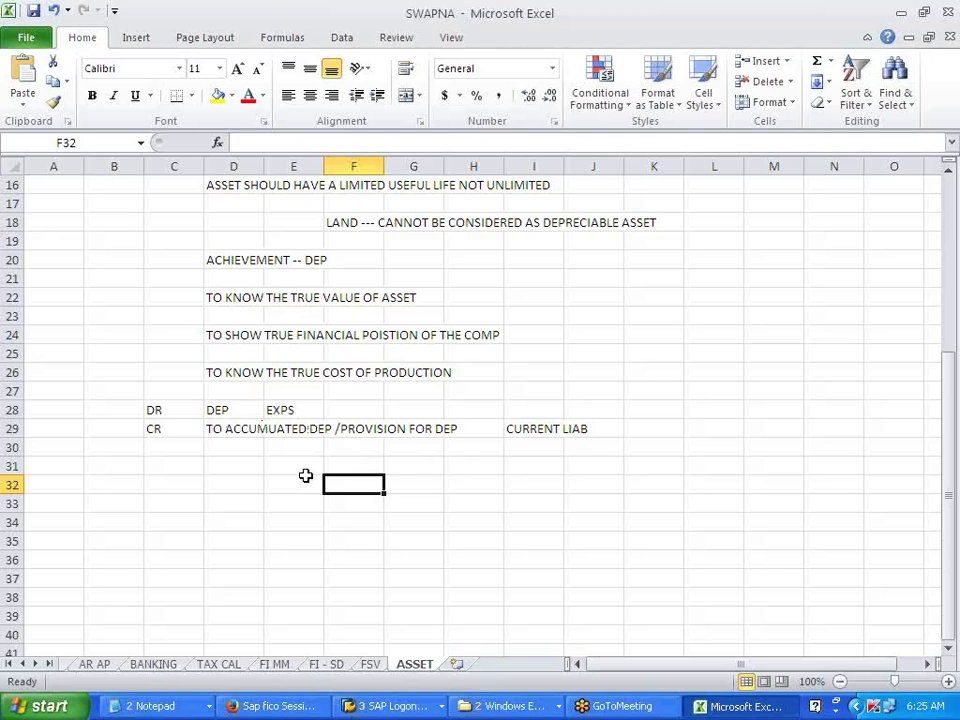
pyautogui.moveTo(218, 409); pyautogui.dragTo(280, 410)
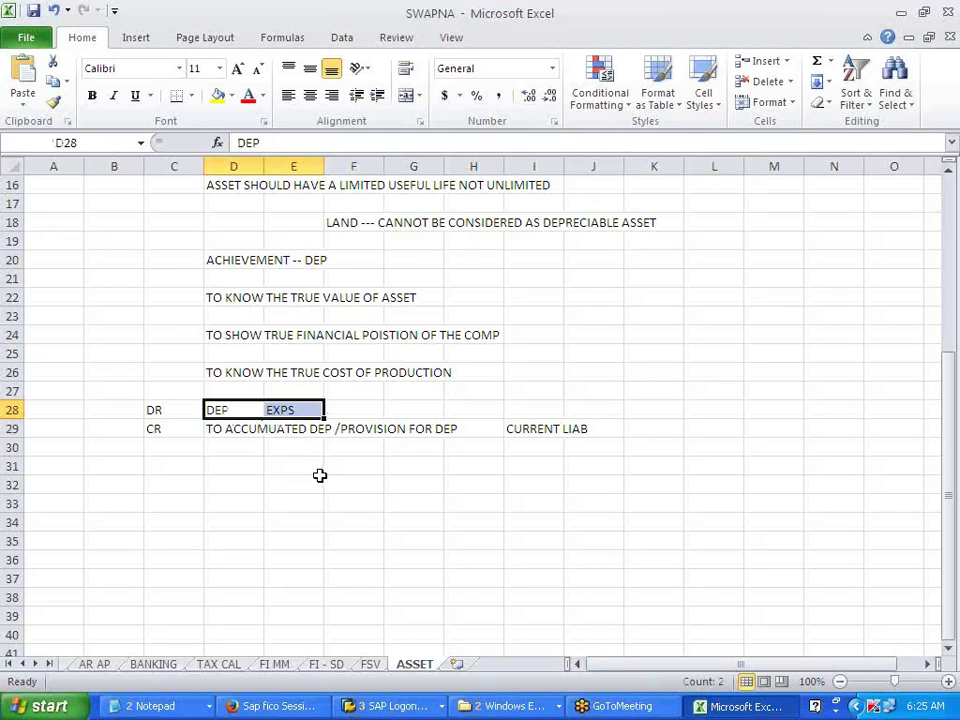
pyautogui.click(318, 480)
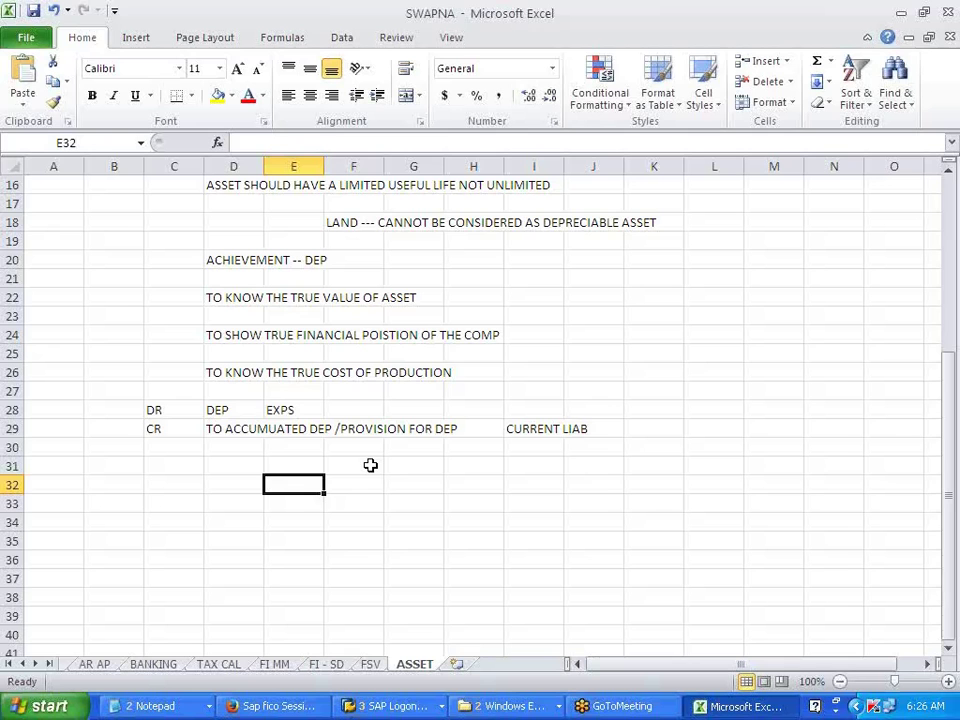
pyautogui.click(901, 305)
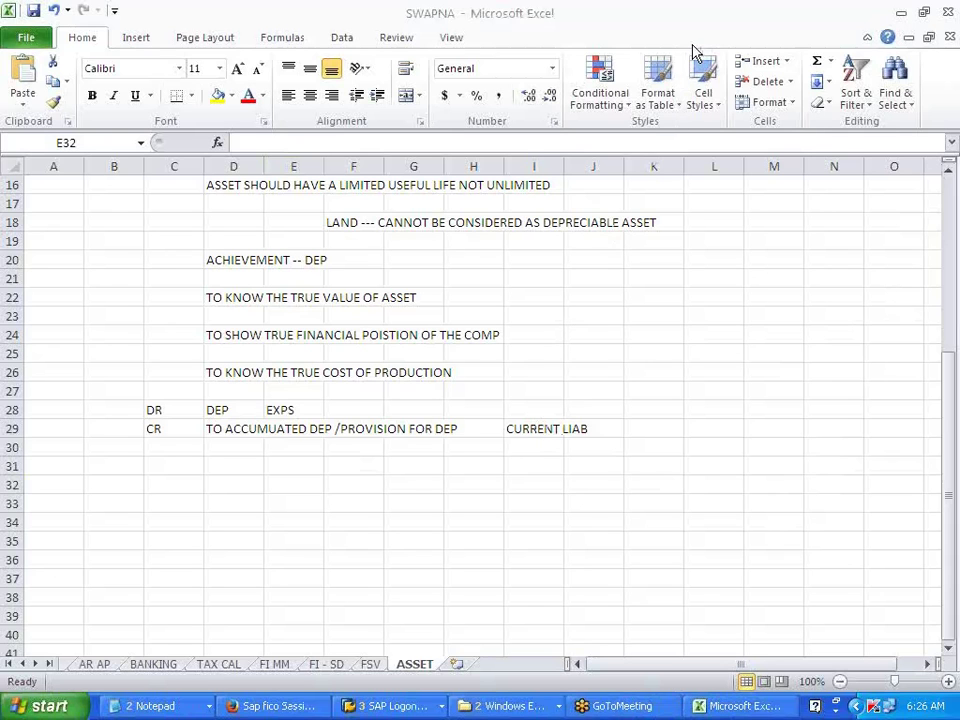
pyautogui.click(478, 453)
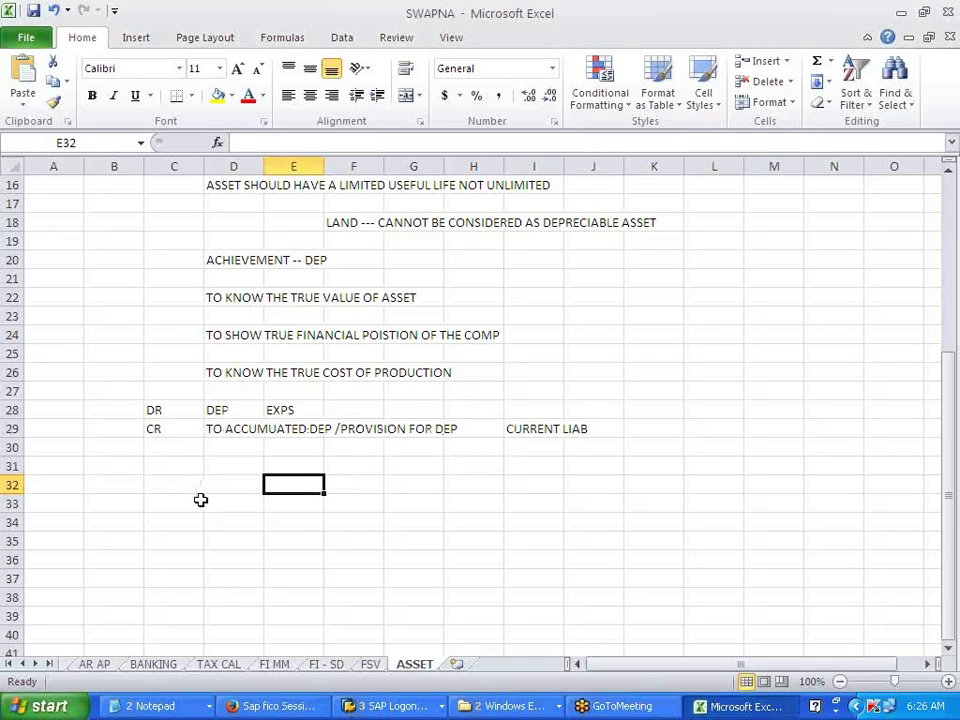
# Enter the note "IT HELPS IN REPLACE OF ASSET" in cell D31
pyautogui.click(221, 468)
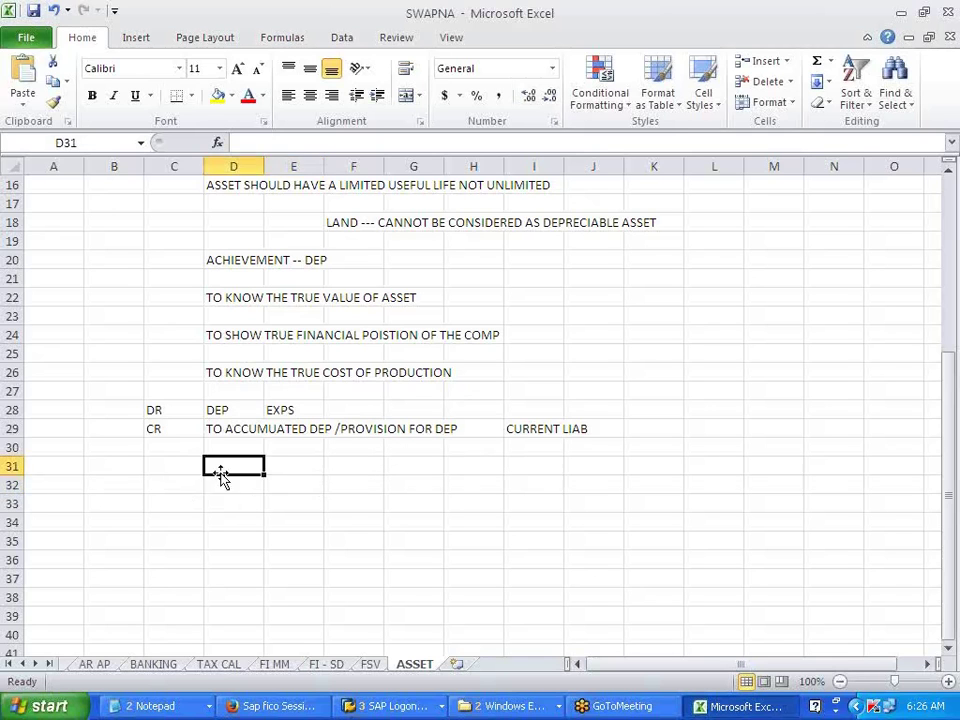
pyautogui.write('IT H')
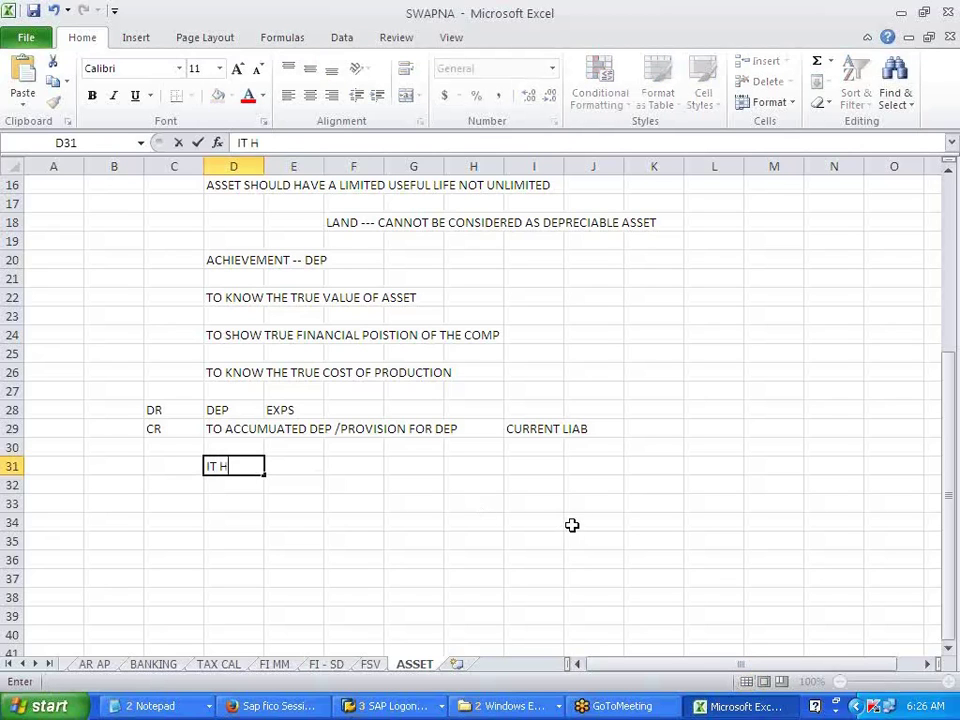
pyautogui.write('ELPS IN REPL')
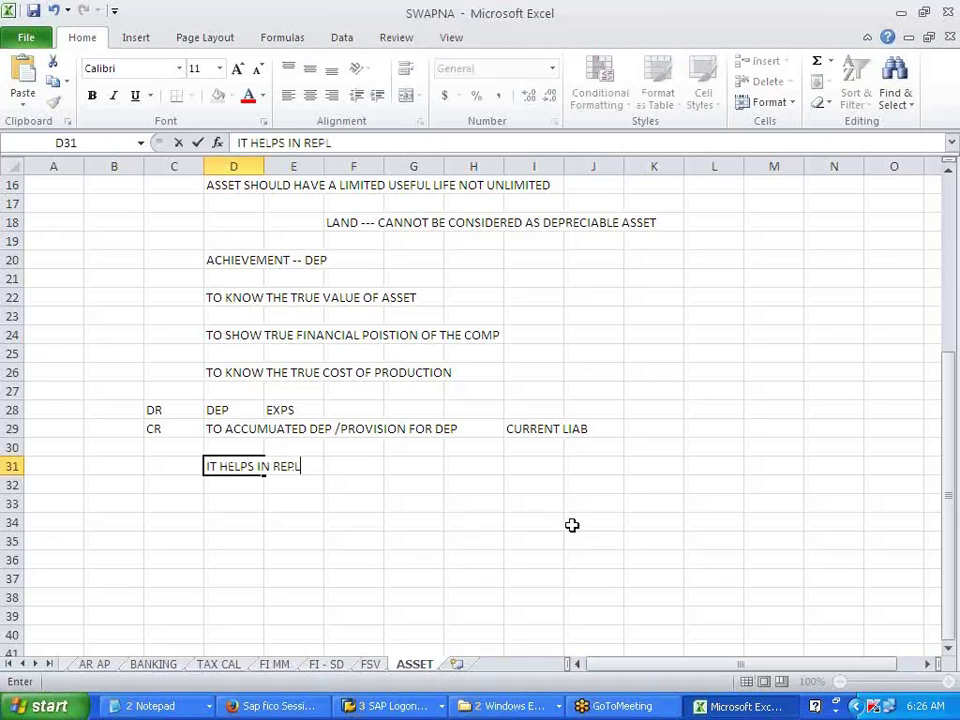
pyautogui.write('ACE OF ASSTE')
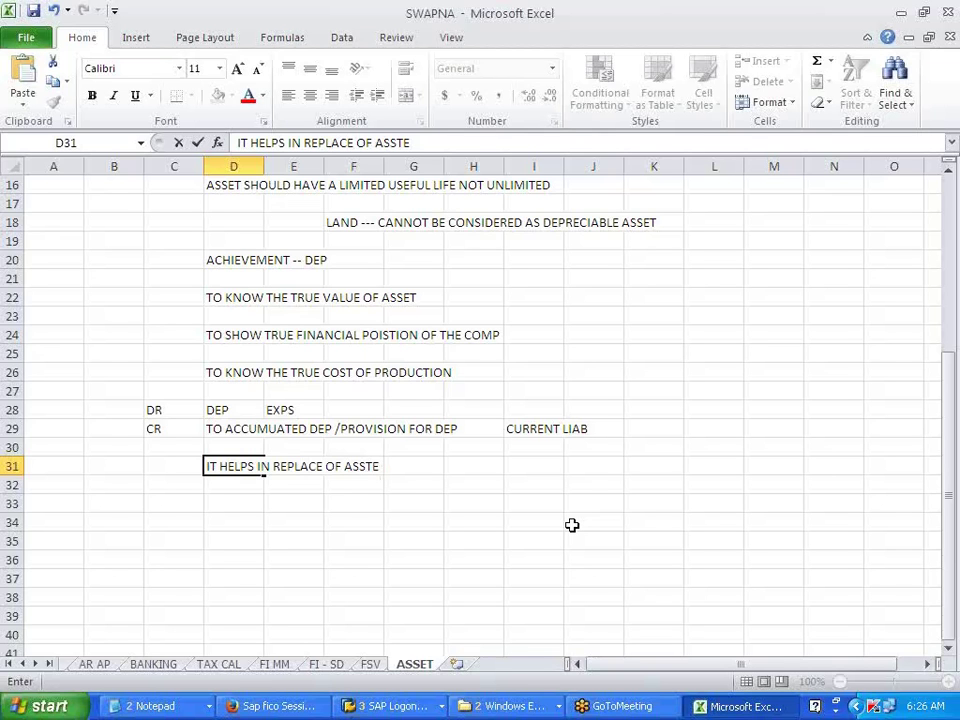
pyautogui.press('BackSpace')
pyautogui.write('E')
pyautogui.press('BackSpace')
pyautogui.press('BackSpace')
pyautogui.write('ET')
pyautogui.click(572, 525)
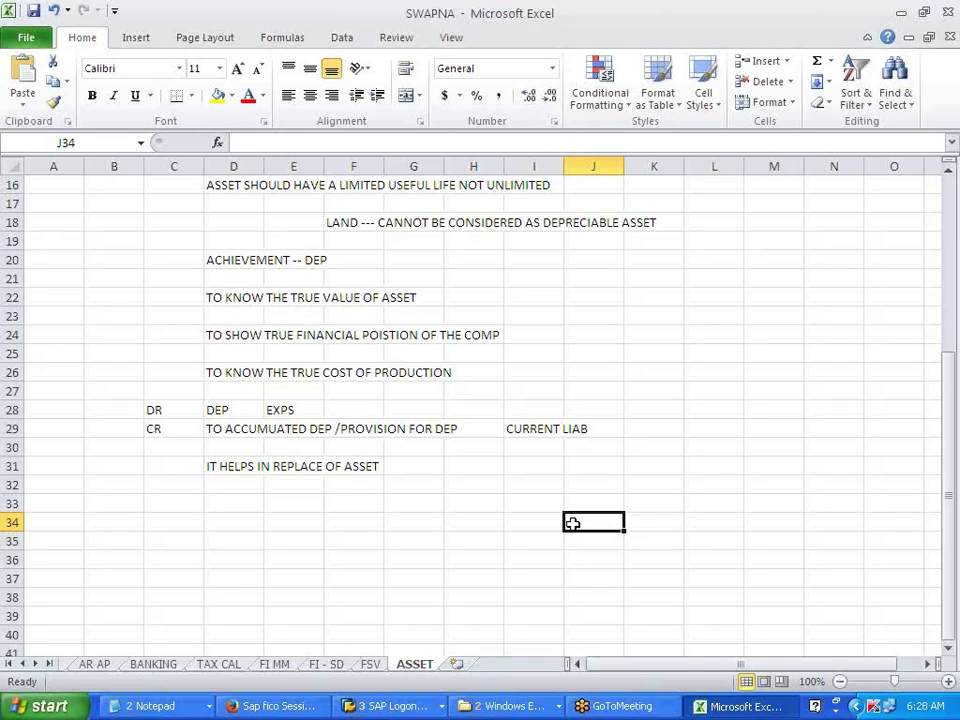
# Examine the depreciation expense and accumulated depreciation lines of the journal entry in rows 28 and 29
pyautogui.moveTo(216, 428); pyautogui.dragTo(397, 428)
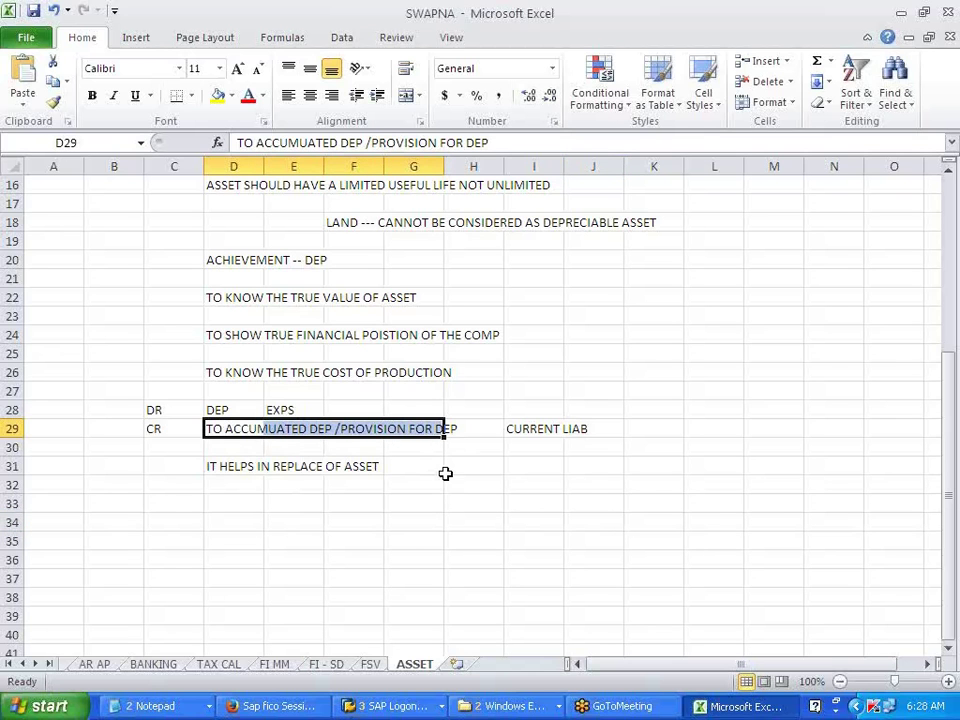
pyautogui.click(446, 472)
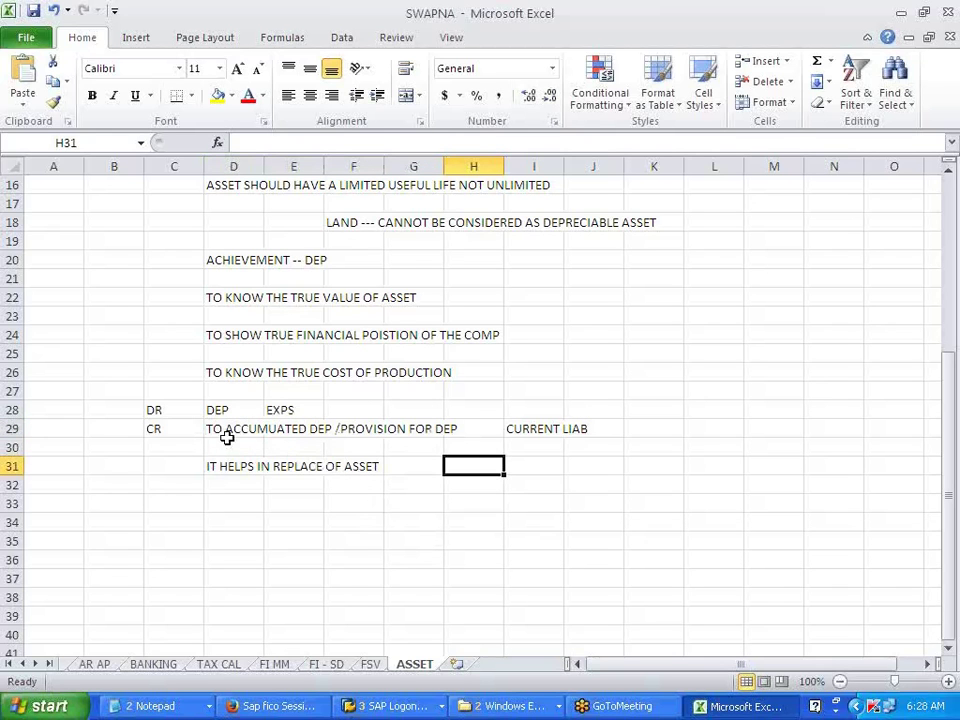
pyautogui.moveTo(214, 433); pyautogui.dragTo(455, 428)
pyautogui.click(486, 504)
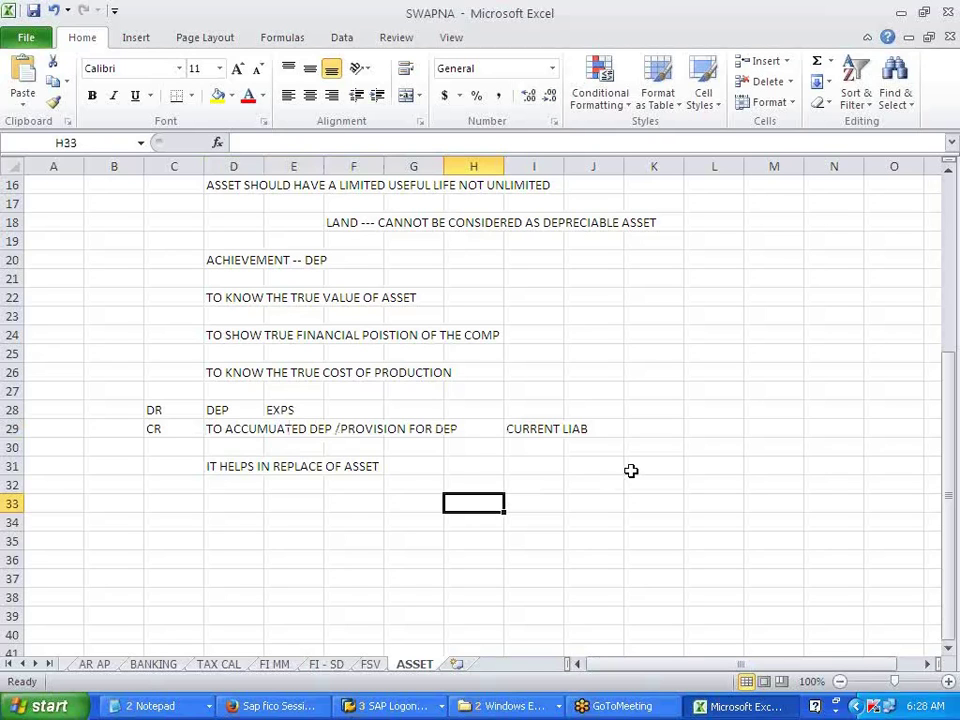
pyautogui.moveTo(212, 409); pyautogui.dragTo(316, 418)
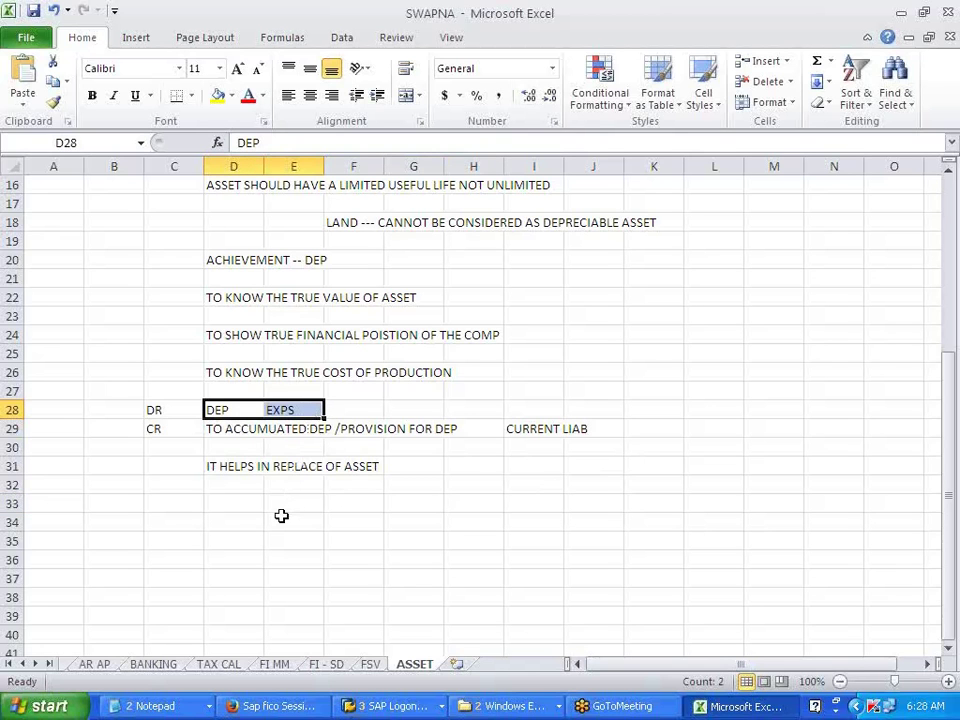
pyautogui.moveTo(216, 408); pyautogui.dragTo(281, 410)
pyautogui.moveTo(225, 429); pyautogui.dragTo(460, 428)
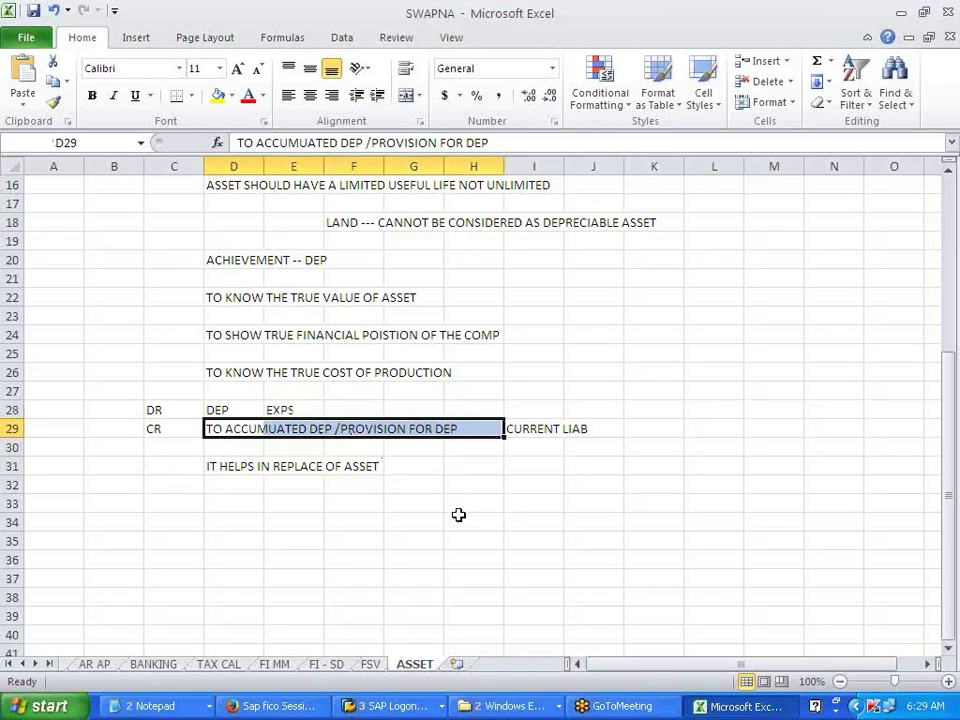
pyautogui.click(462, 516)
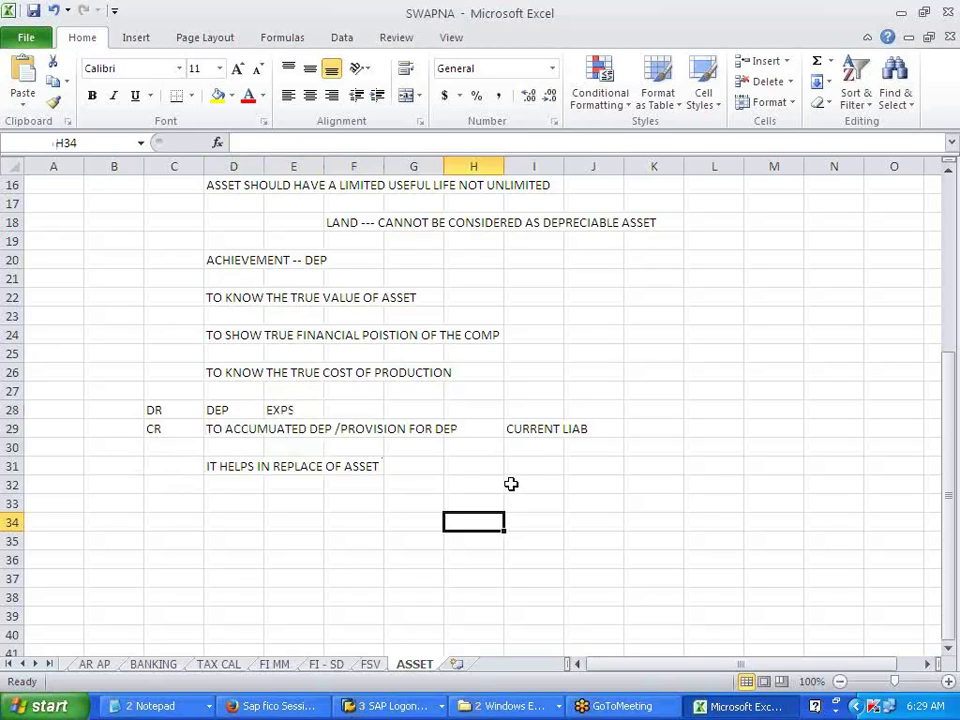
# Start a depreciation example in row 34 with "ASSSET" in D34, "VALUE" in E34 and 100000 in F34
pyautogui.scroll(-3, 505, 480)
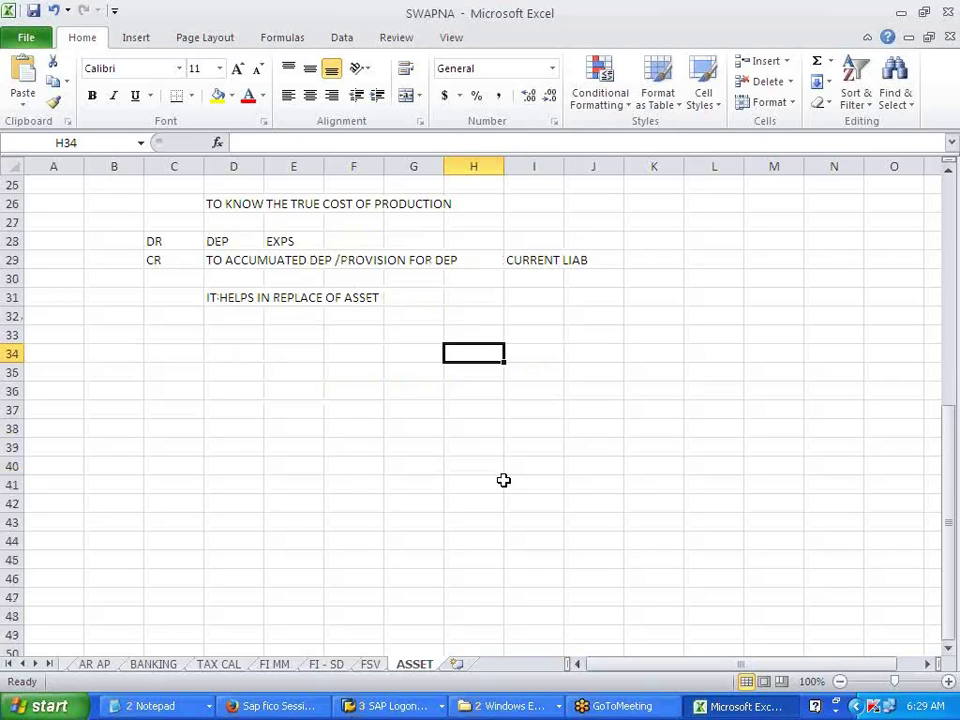
pyautogui.click(246, 354)
pyautogui.write('ASSSET')
pyautogui.press('Tab')
pyautogui.press('Tab')
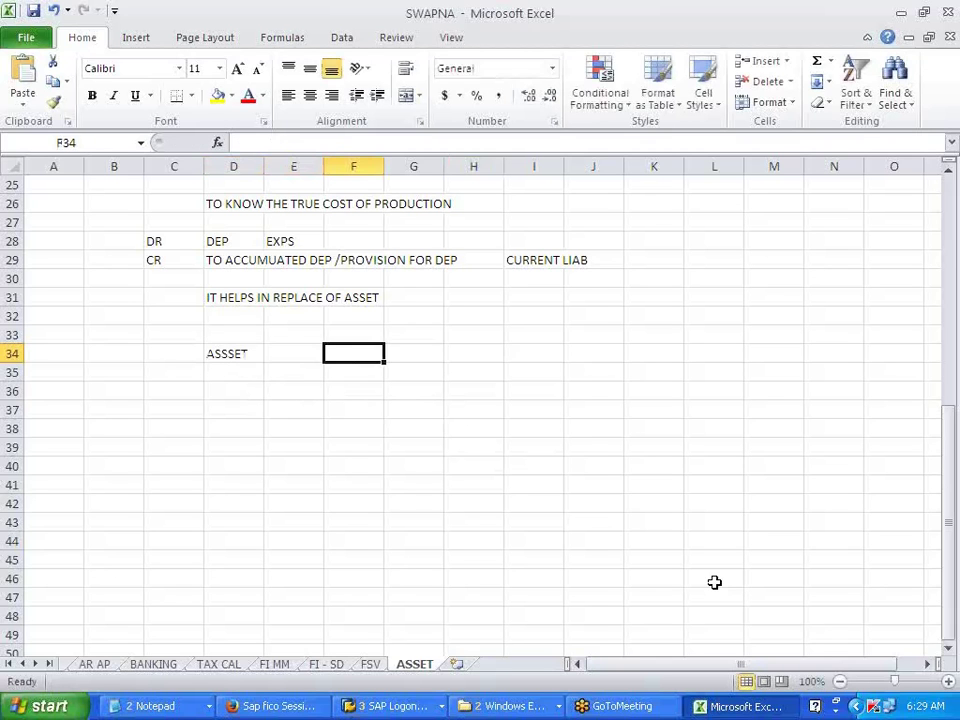
pyautogui.write('100000')
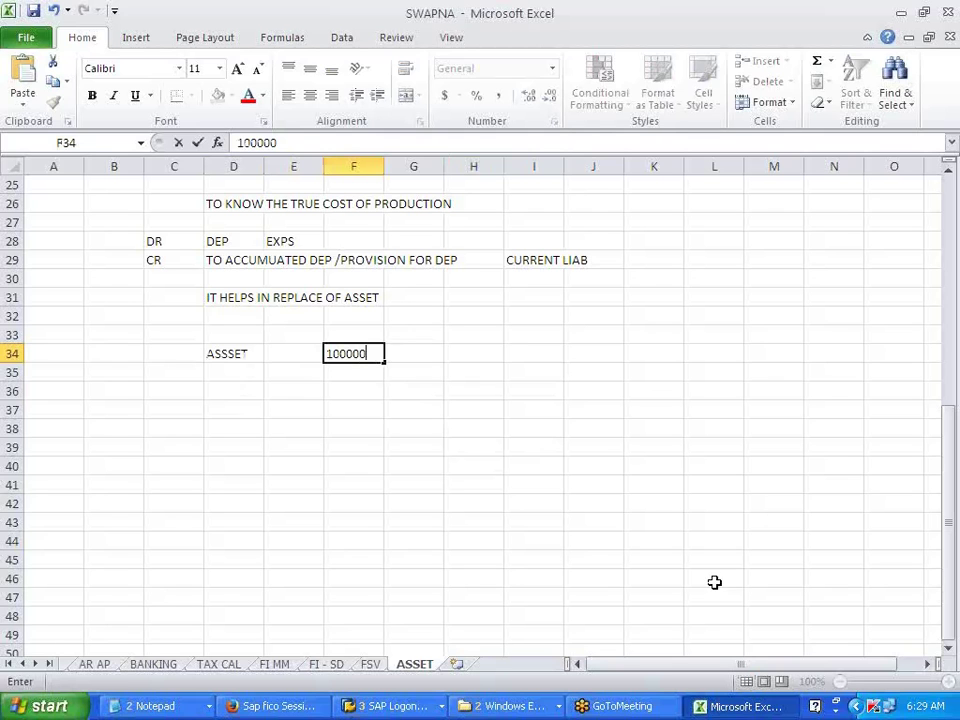
pyautogui.press('Return')
pyautogui.press('Up')
pyautogui.press('Left')
pyautogui.write('vAKUE')
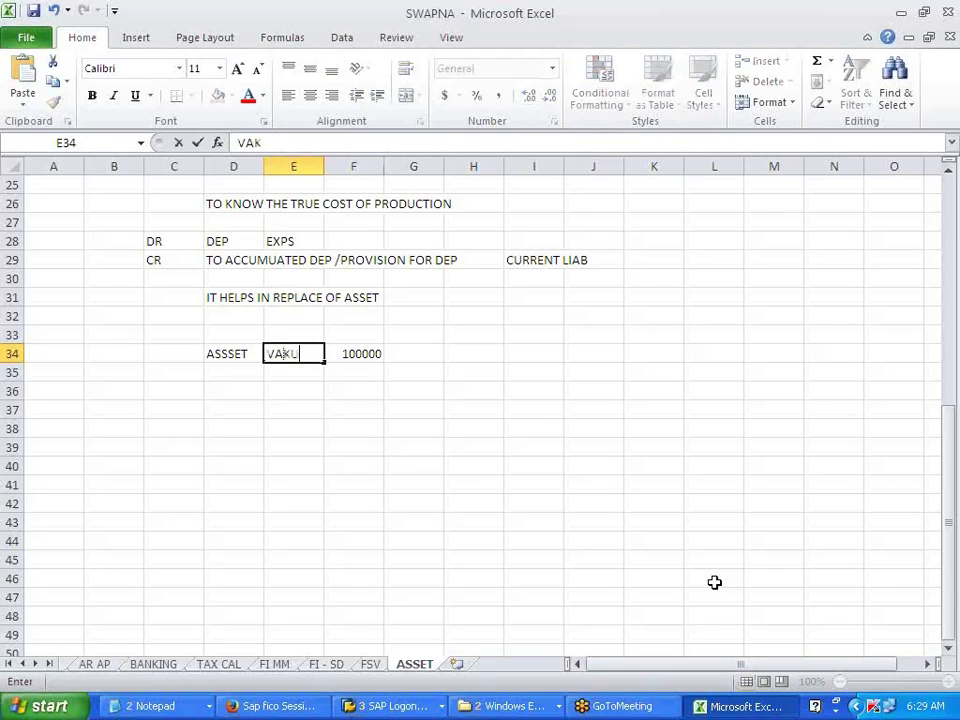
pyautogui.press('BackSpace')
pyautogui.press('BackSpace')
pyautogui.press('BackSpace')
pyautogui.write('LUE')
pyautogui.press('Return')
# Enter the depreciation rate "DEP 10%" in cell D36 and the useful life "10YEARS" in cell E36
pyautogui.press('Return')
pyautogui.press('Left')
pyautogui.write('DEP 10%')
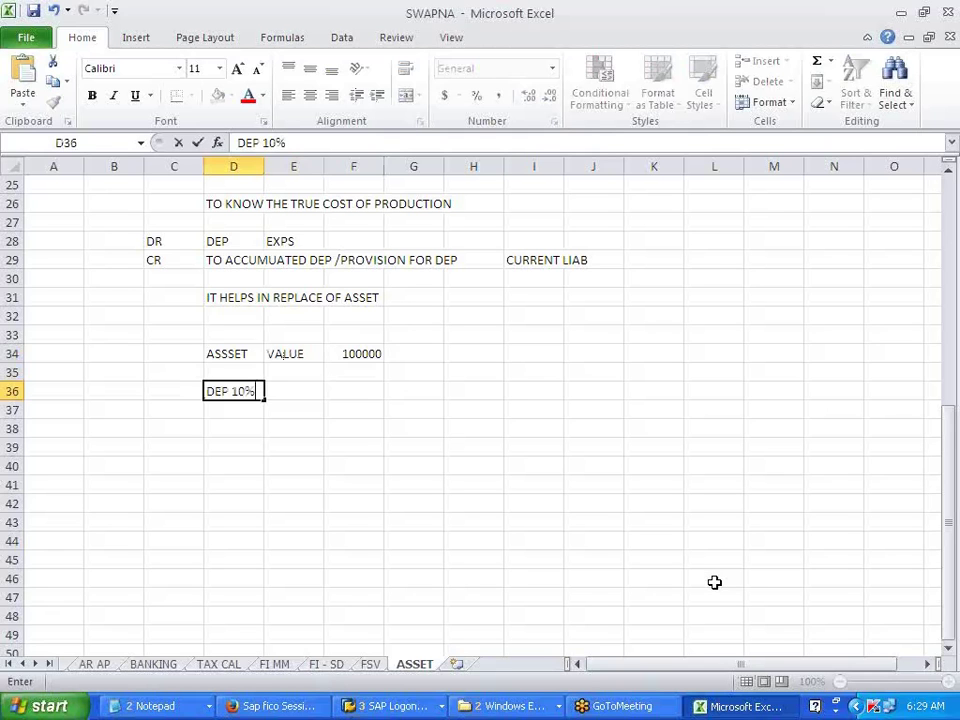
pyautogui.press('Right')
pyautogui.write('10YEARS')
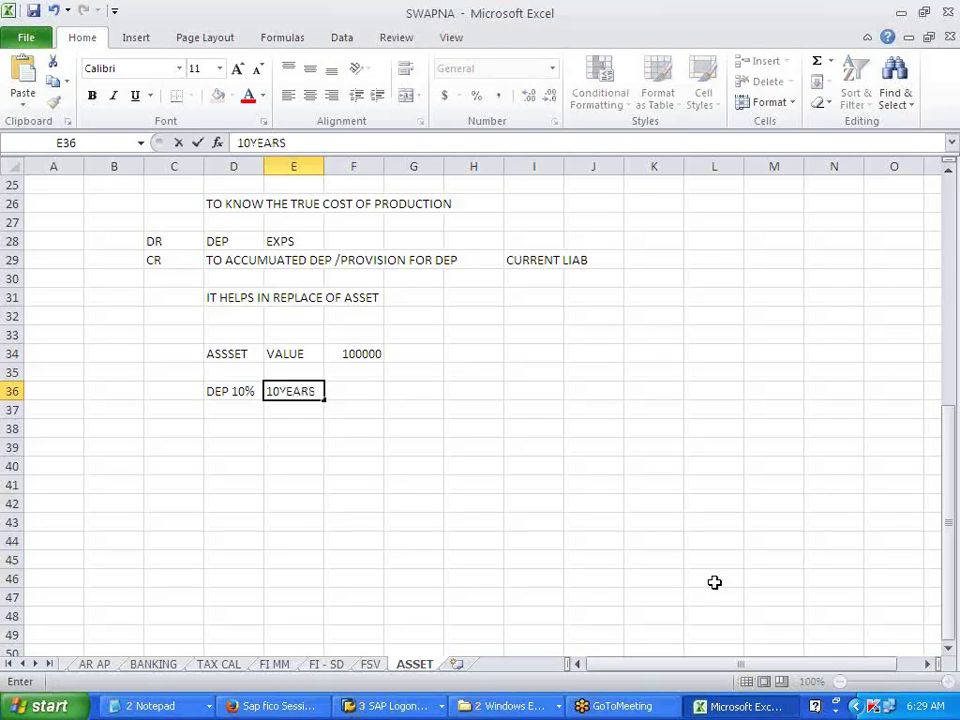
pyautogui.press('Down')
# Enter the yearly depreciation amount as "PER YEAR ---10000" in cell D38
pyautogui.press('Down')
pyautogui.press('Left')
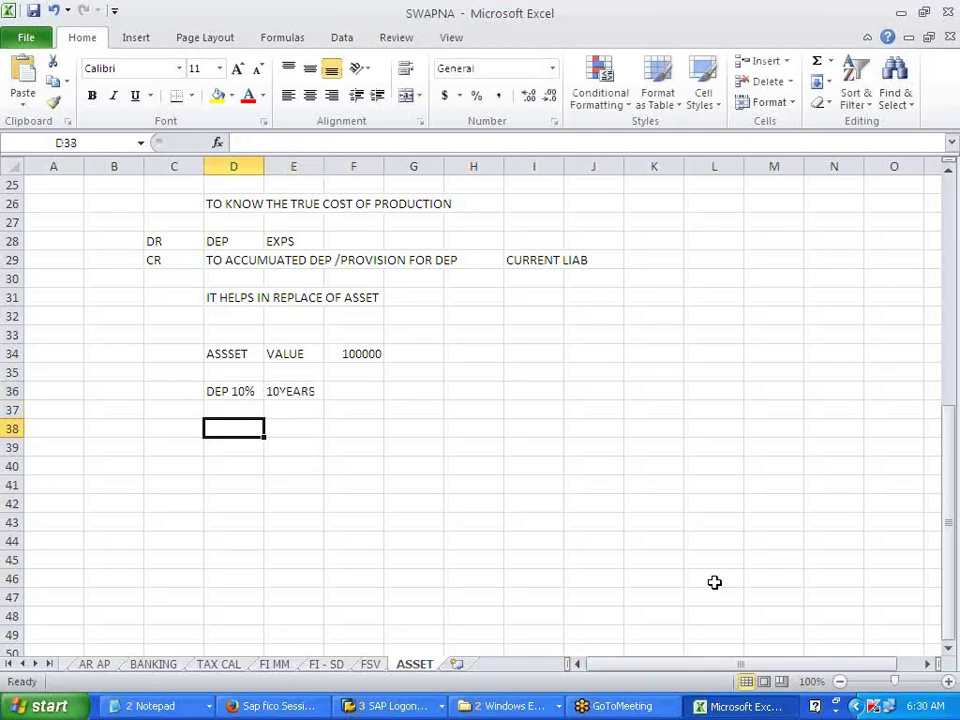
pyautogui.write('PER ')
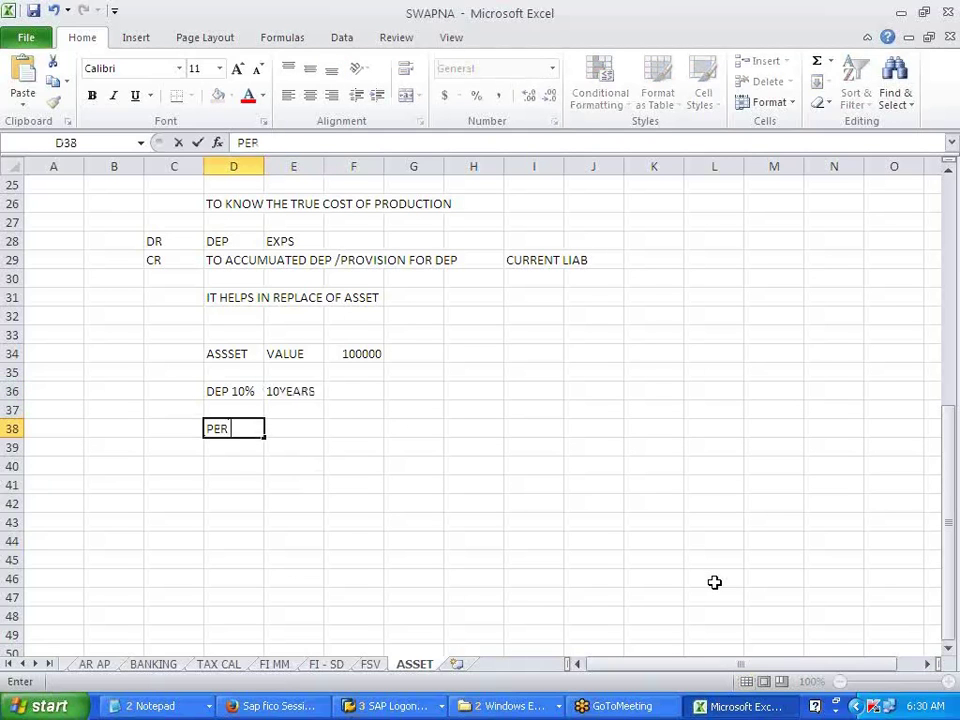
pyautogui.write('YEAR ---10000')
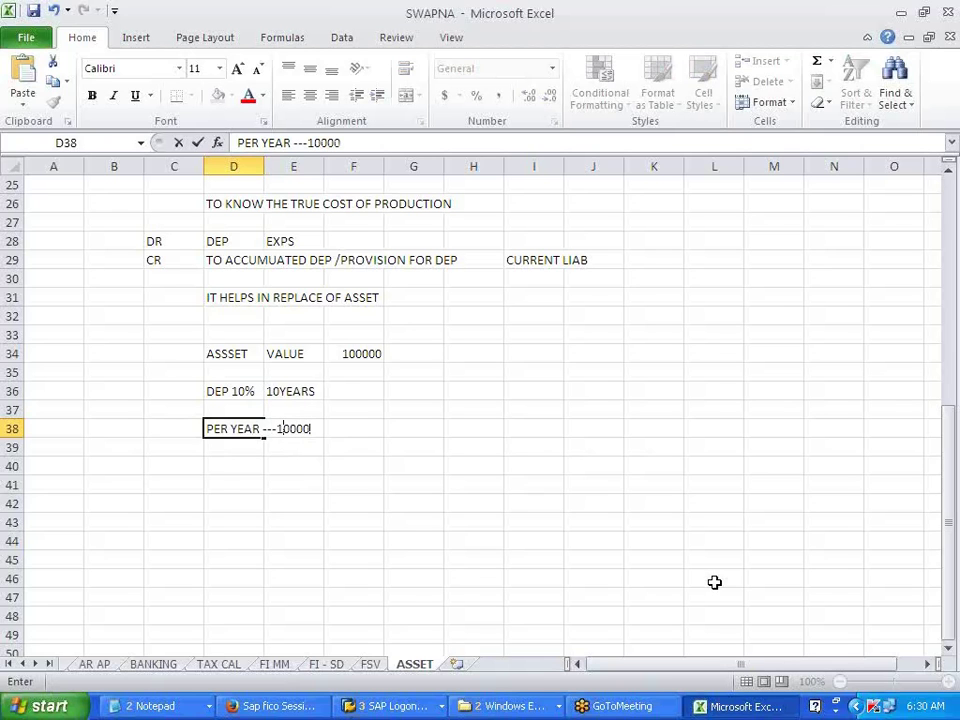
pyautogui.press('Return')
# Enter the example's journal lines "DEP" in cell D40 and "TO ACCUMULATED" in cell D41
pyautogui.press('Return')
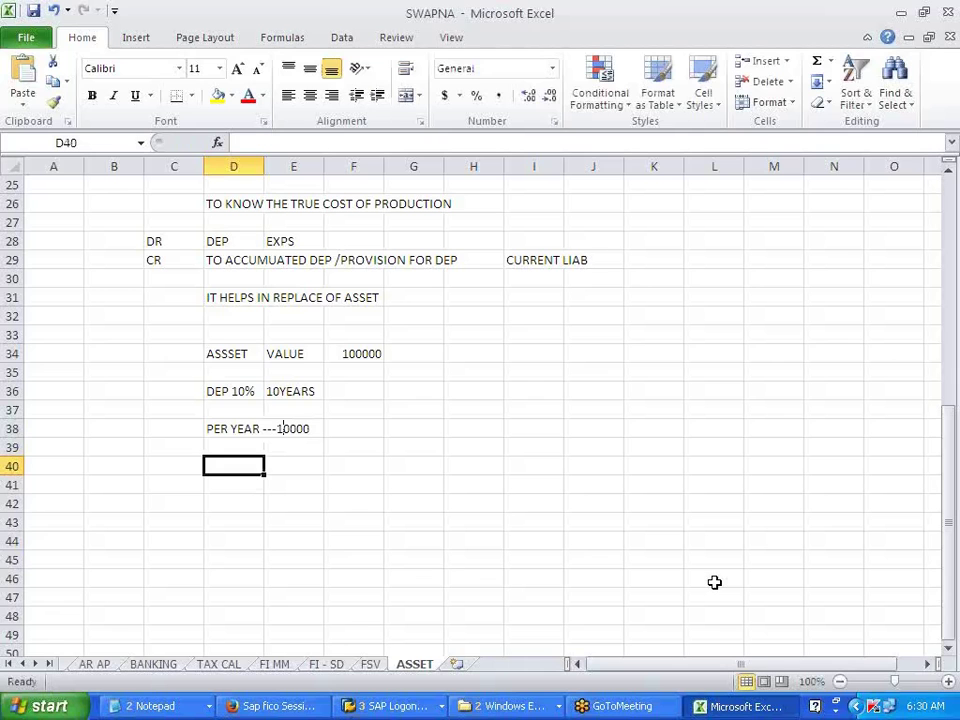
pyautogui.write('DEP')
pyautogui.press('Return')
pyautogui.write('TO ACCU')
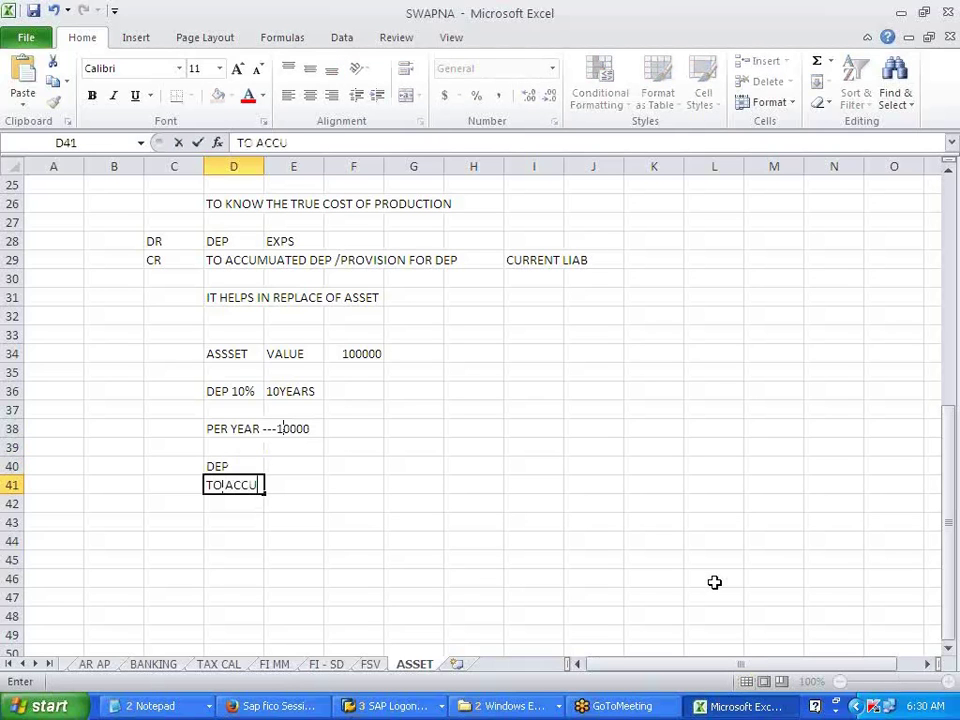
pyautogui.write(',UATED')
pyautogui.press('BackSpace')
pyautogui.press('BackSpace')
pyautogui.press('BackSpace')
pyautogui.press('BackSpace')
pyautogui.press('BackSpace')
pyautogui.press('BackSpace')
pyautogui.write('MULATED')
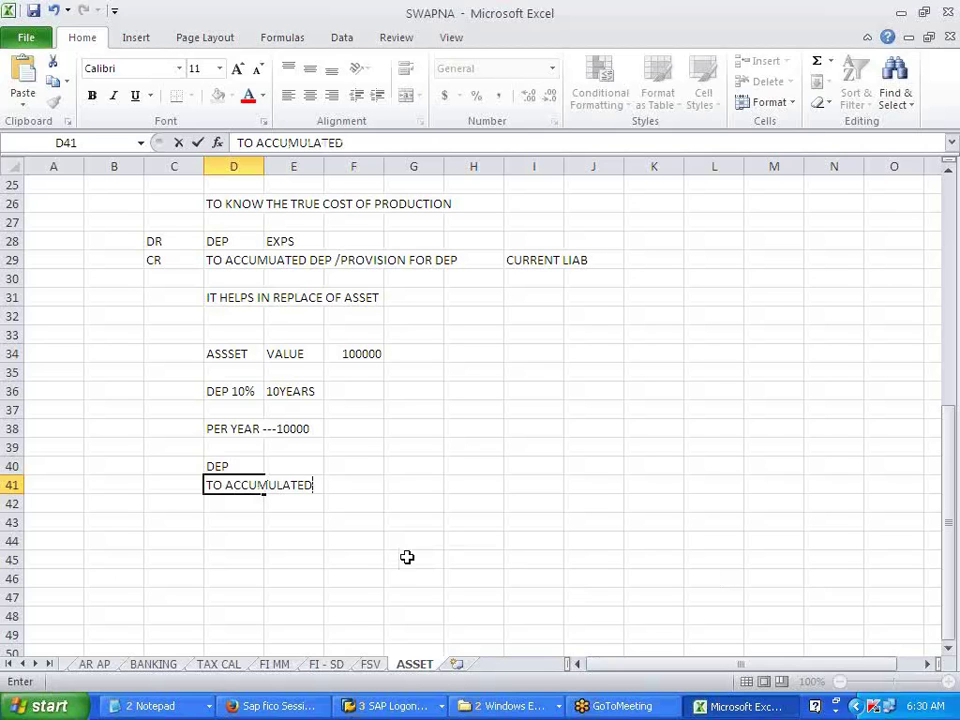
pyautogui.click(354, 541)
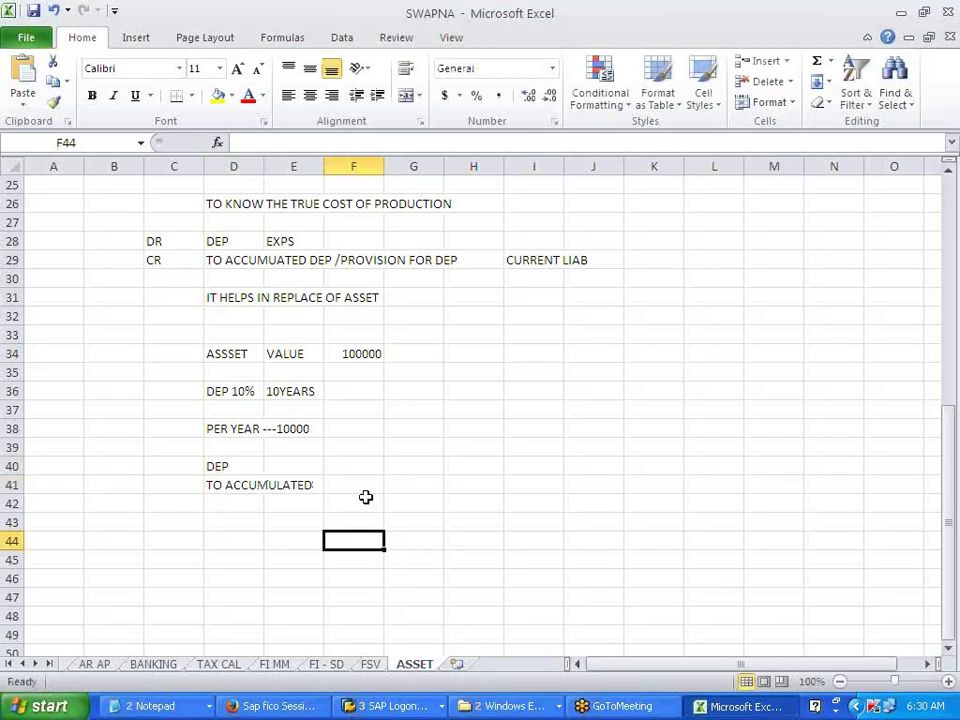
# Enter 10000 as the DEP amount in cell E40 and 10000 as the accumulated amount in cell F41
pyautogui.click(273, 467)
pyautogui.write('10000')
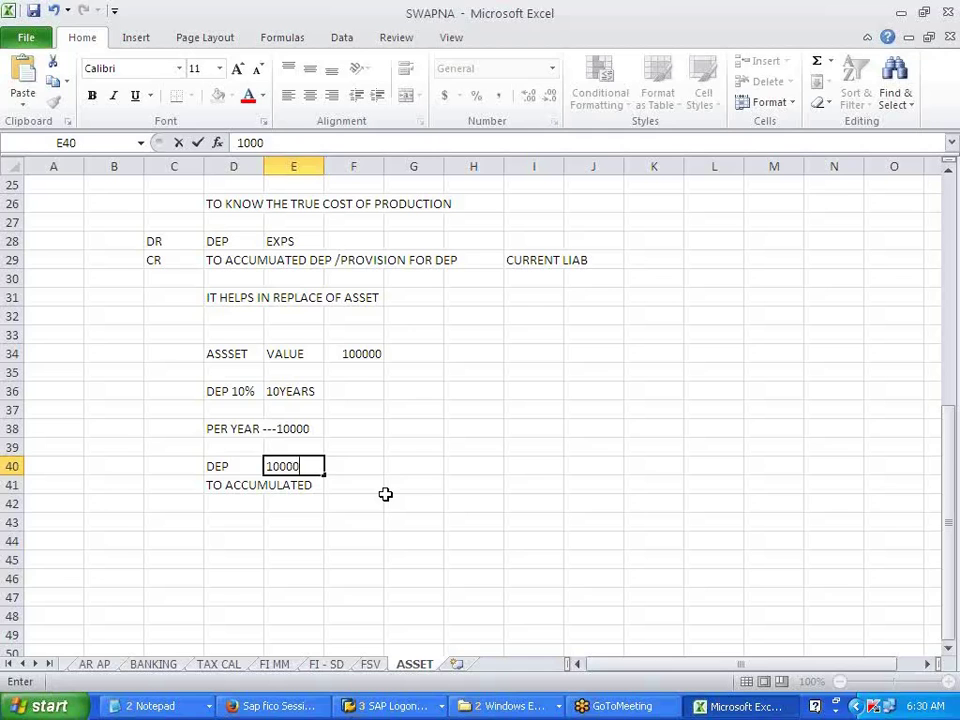
pyautogui.press('Tab')
pyautogui.press('Down')
pyautogui.write('10000')
pyautogui.click(456, 521)
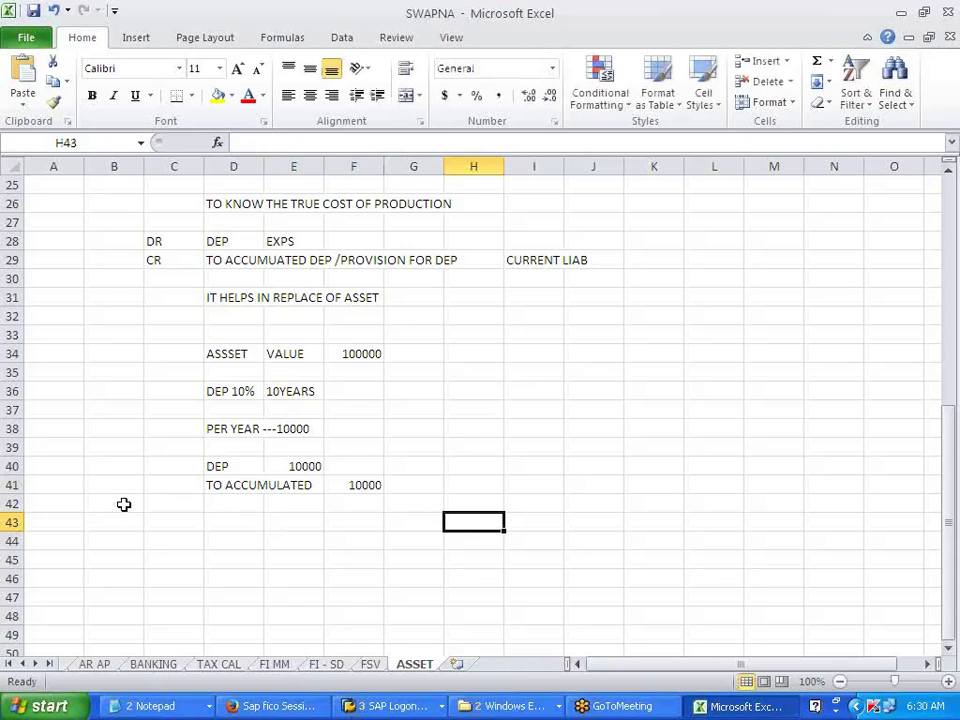
# Label the example's journal entry "1ST YEAR" in cell B40
pyautogui.click(121, 469)
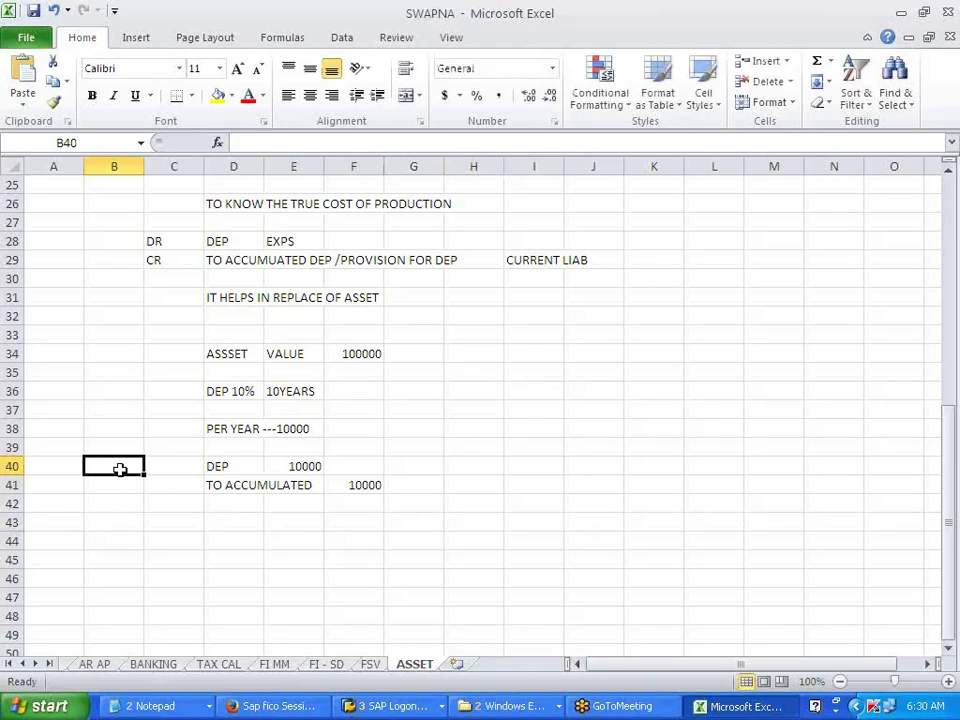
pyautogui.write('1ST YEAR')
pyautogui.click(155, 541)
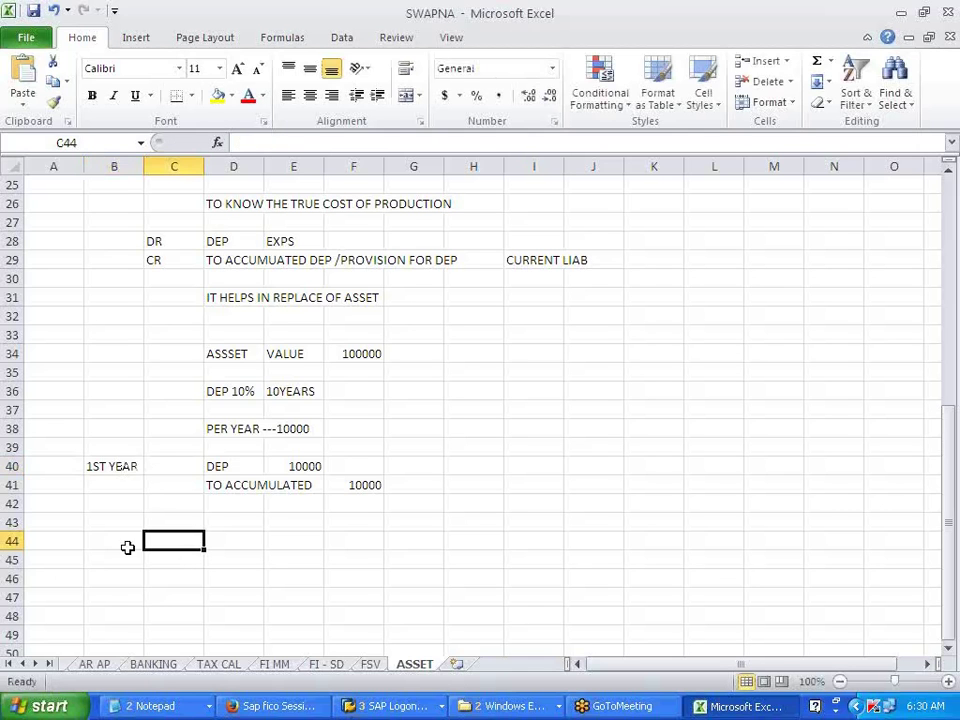
# Copy the first-year journal entry in B40:F41 to the blocks starting at cells B43 and B46
pyautogui.moveTo(92, 466); pyautogui.dragTo(343, 484)
pyautogui.hotkey('ctrl', 'c')
pyautogui.click(109, 521)
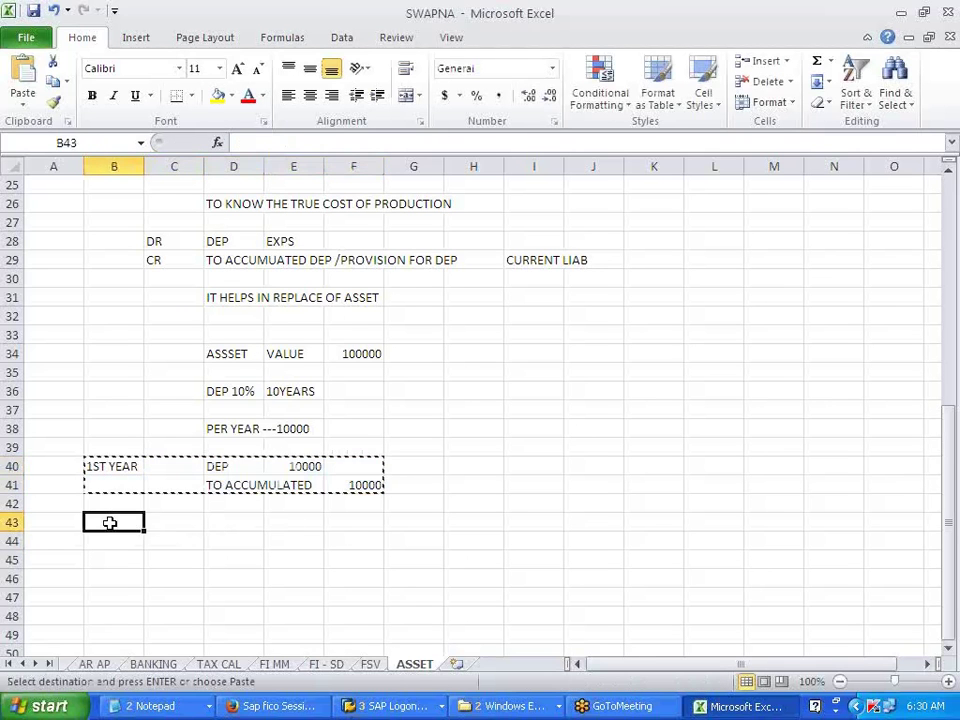
pyautogui.hotkey('ctrl', 'v')
pyautogui.click(108, 577)
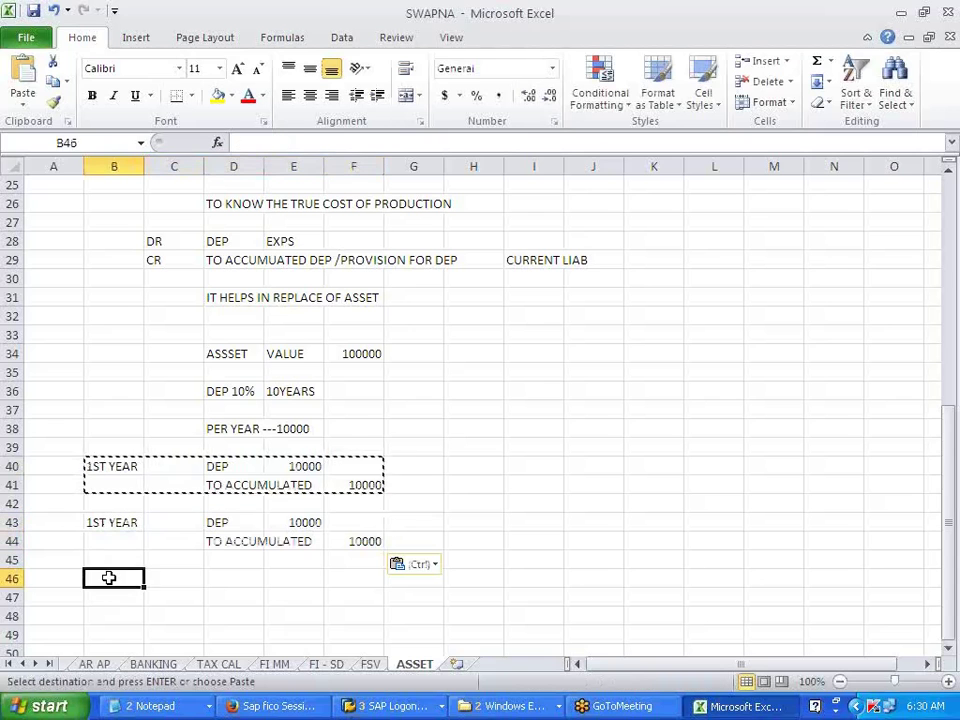
pyautogui.hotkey('ctrl', 'v')
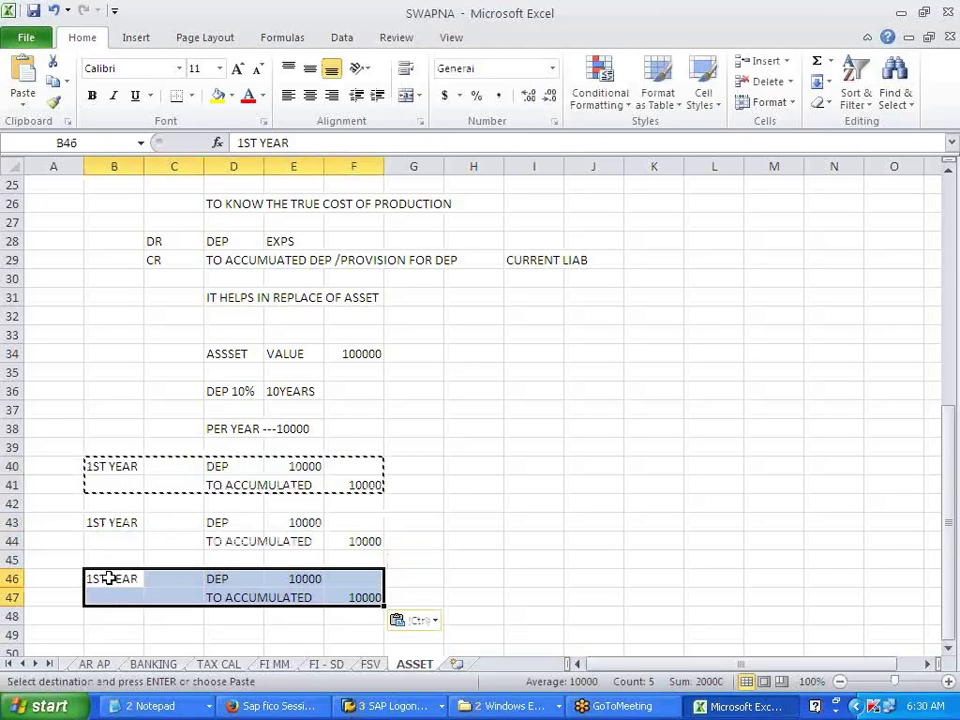
pyautogui.click(471, 524)
pyautogui.press('Escape')
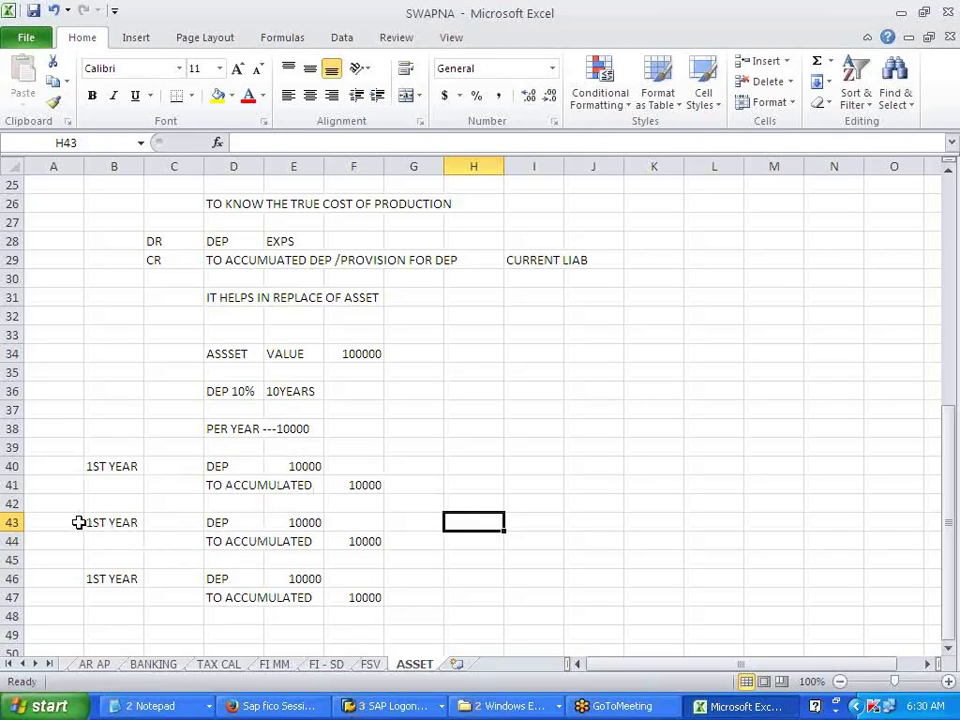
# Relabel the copied journal entry blocks as "2ST YEAR" in cell B43 and "3ST YEAR" in cell B46
pyautogui.doubleClick(130, 521)
pyautogui.press('Delete')
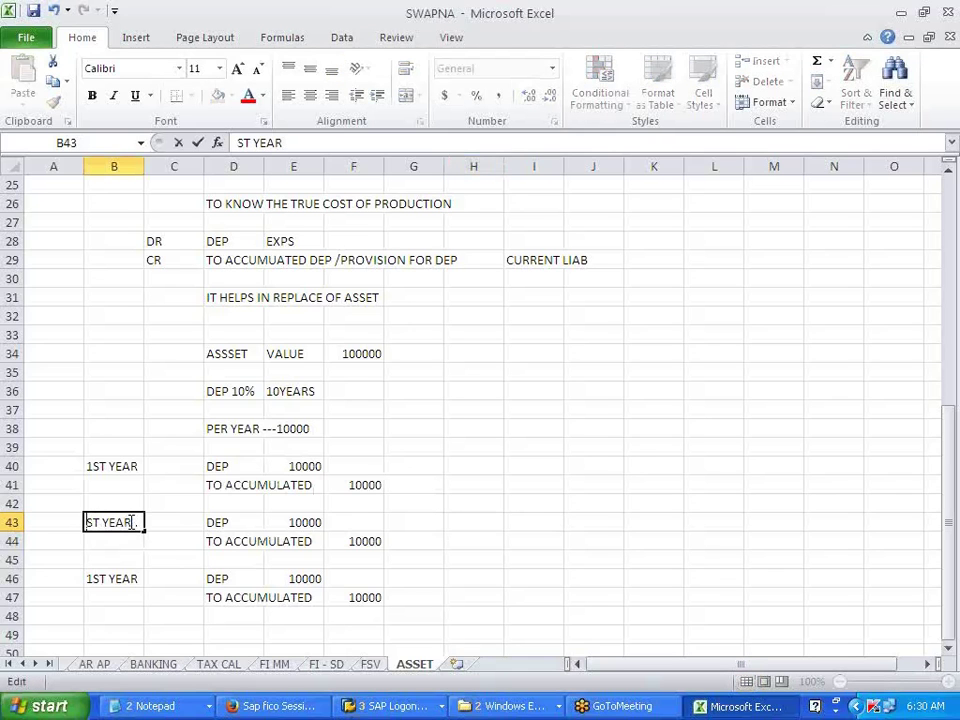
pyautogui.write('2')
pyautogui.click(89, 579)
pyautogui.doubleClick(96, 579)
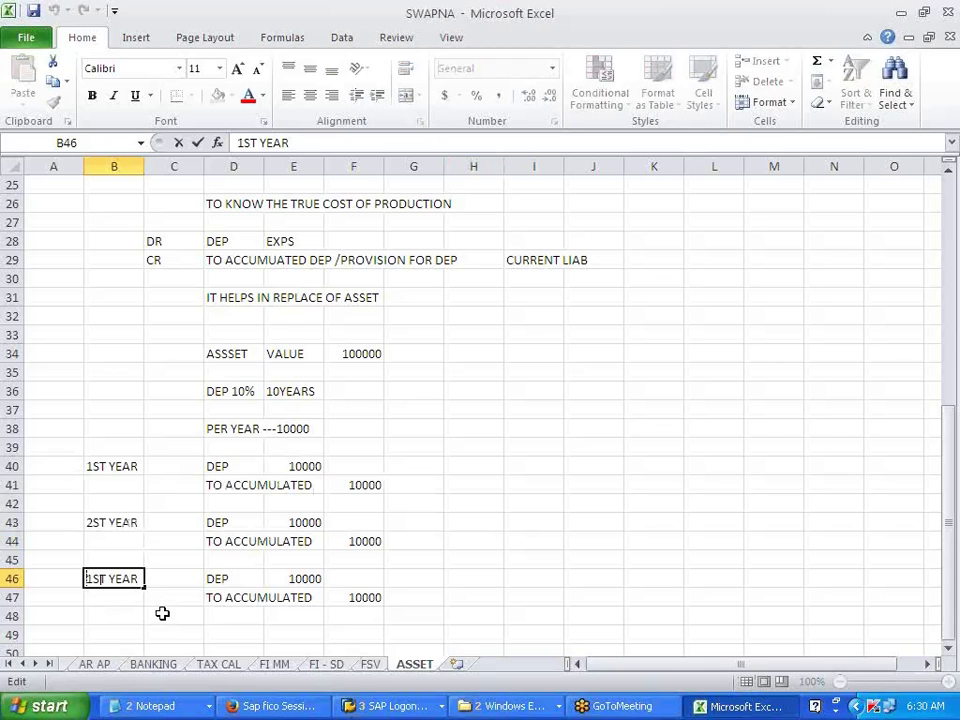
pyautogui.press('Delete')
pyautogui.write('2')
pyautogui.press('BackSpace')
pyautogui.write('3')
pyautogui.click(428, 545)
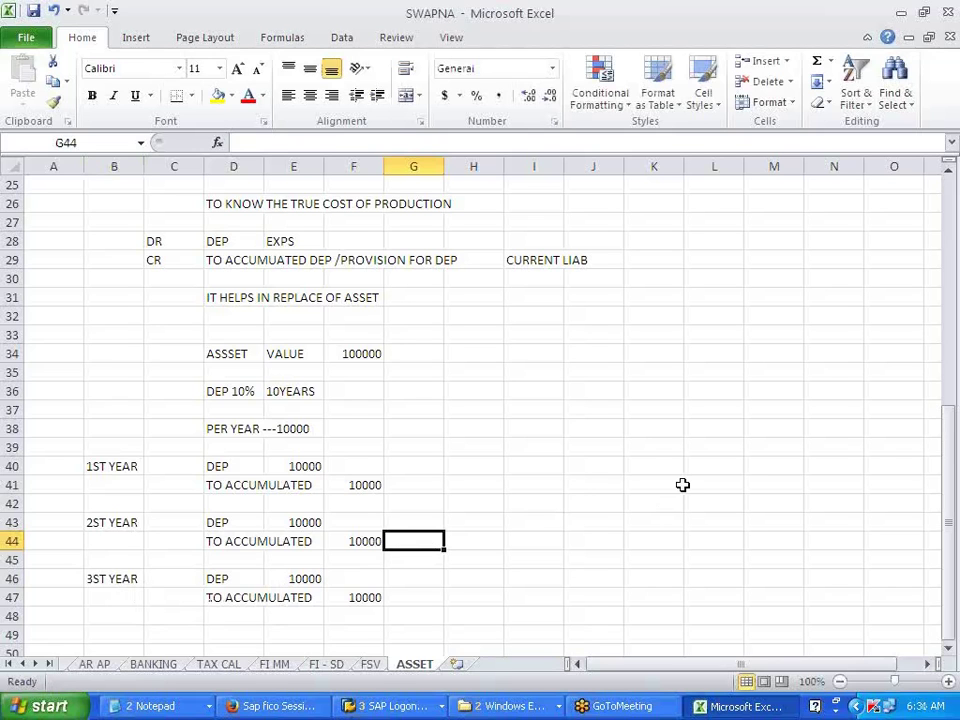
# Review the asset value in cell F34 and the first-year depreciation journal entry in D40:F41
pyautogui.scroll(-2, 425, 503)
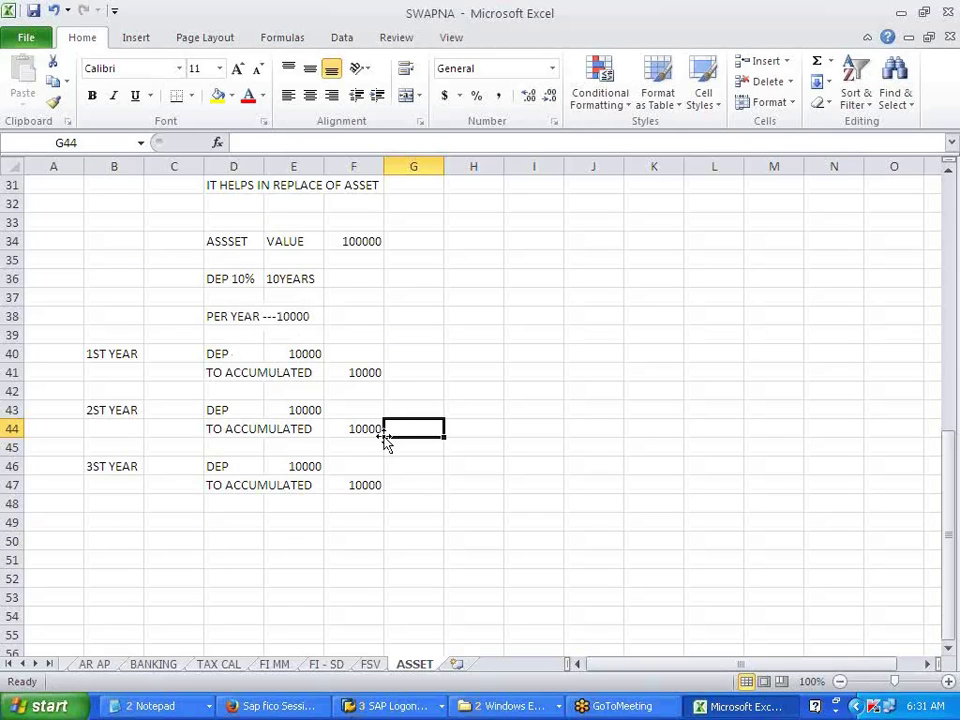
pyautogui.click(543, 390)
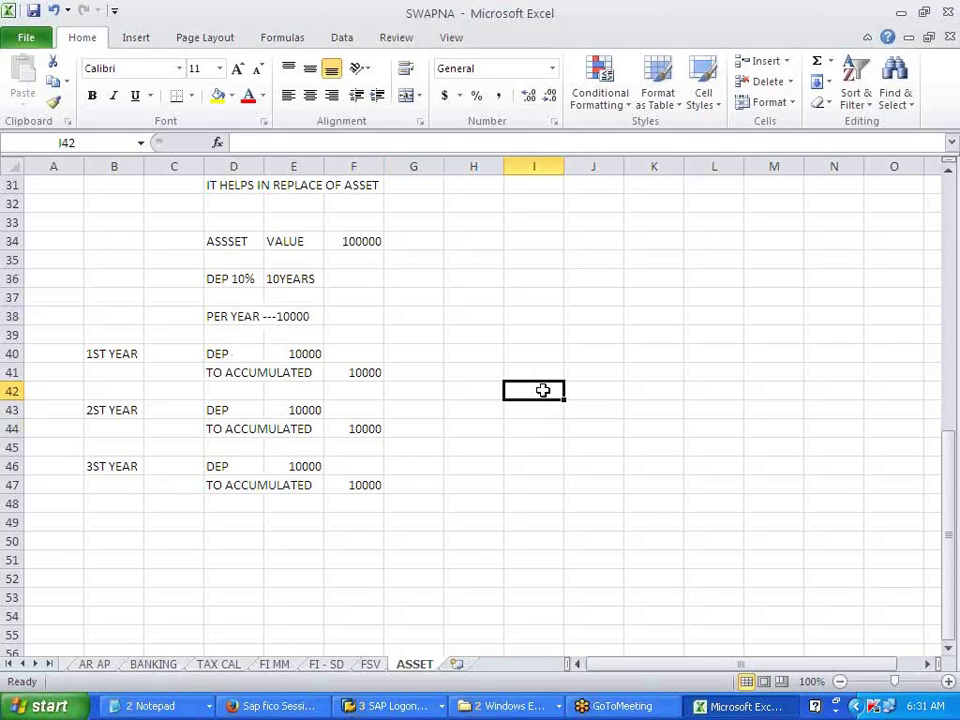
pyautogui.scroll(1, 542, 390)
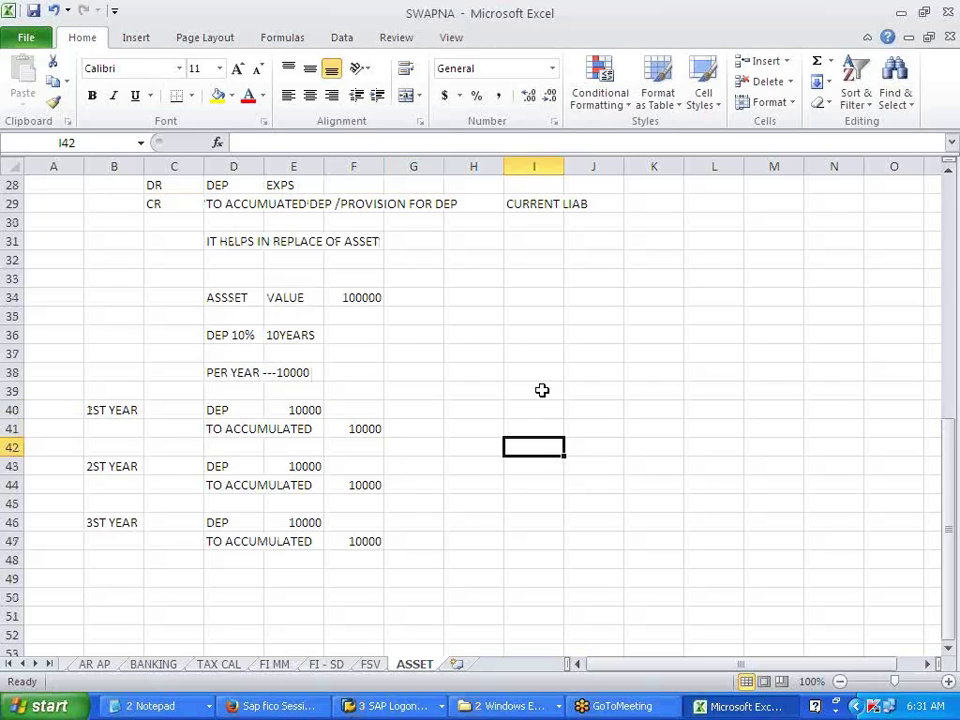
pyautogui.click(353, 297)
pyautogui.moveTo(219, 412); pyautogui.dragTo(330, 417)
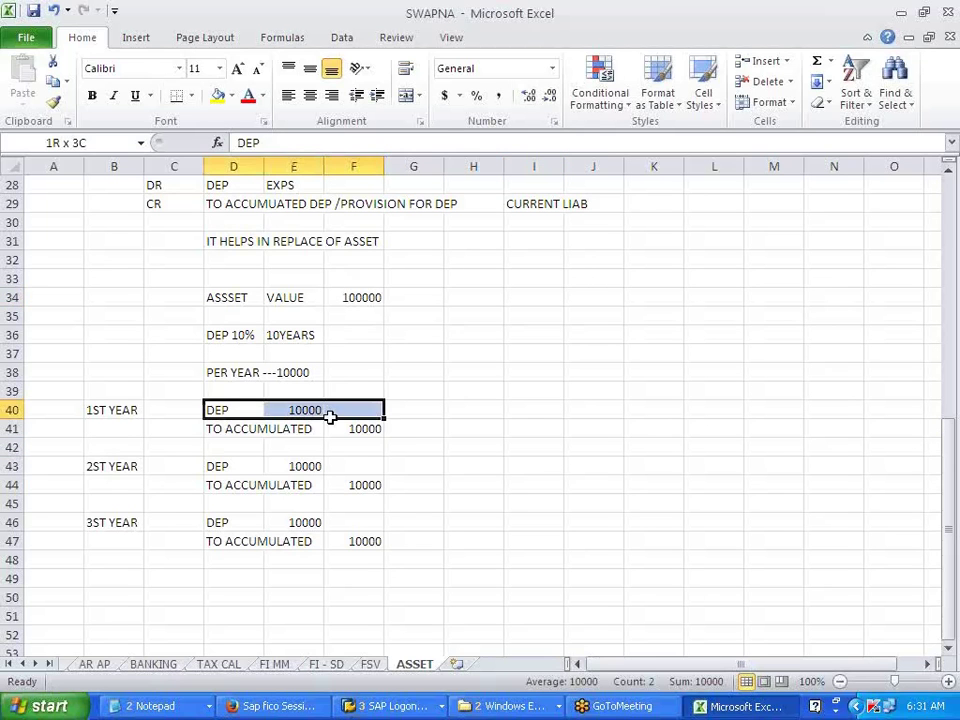
pyautogui.click(533, 372)
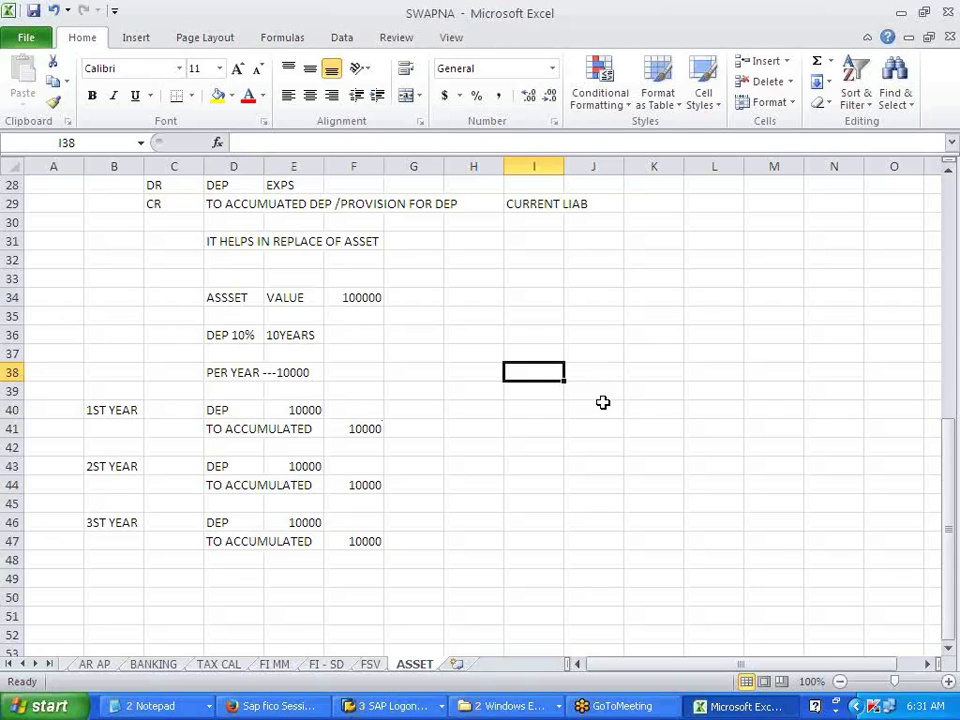
pyautogui.click(308, 414)
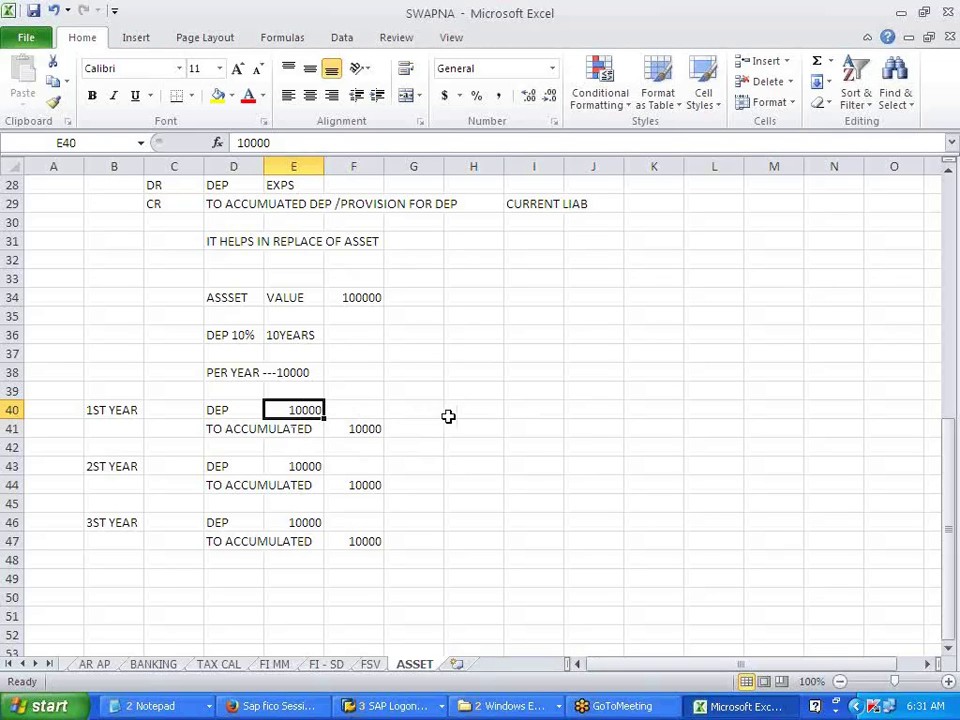
pyautogui.click(226, 414)
pyautogui.moveTo(226, 414); pyautogui.dragTo(343, 424)
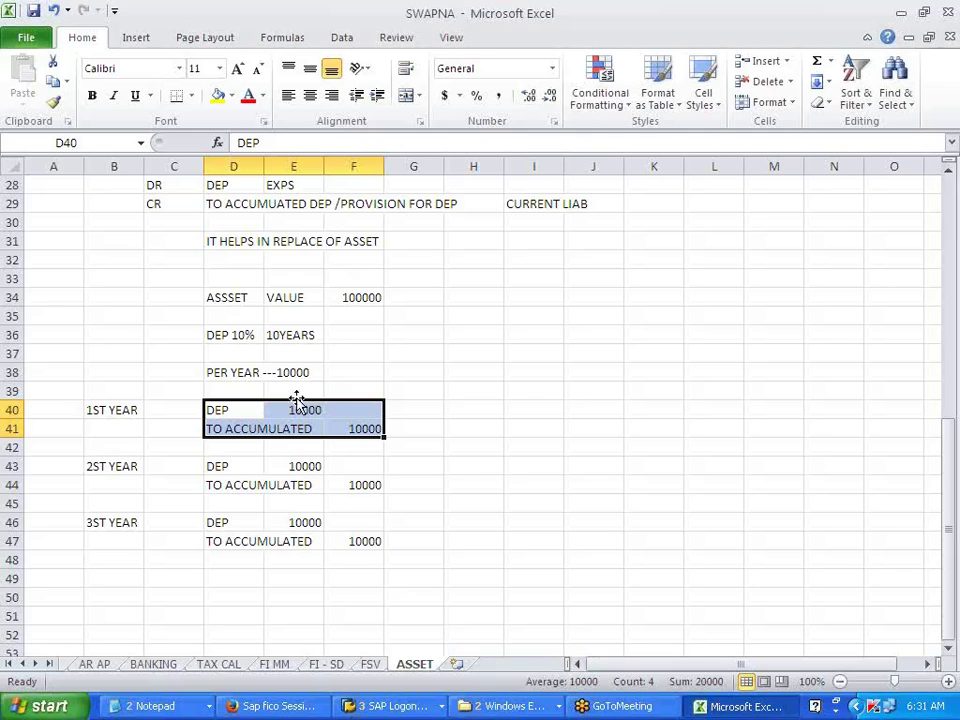
pyautogui.click(587, 410)
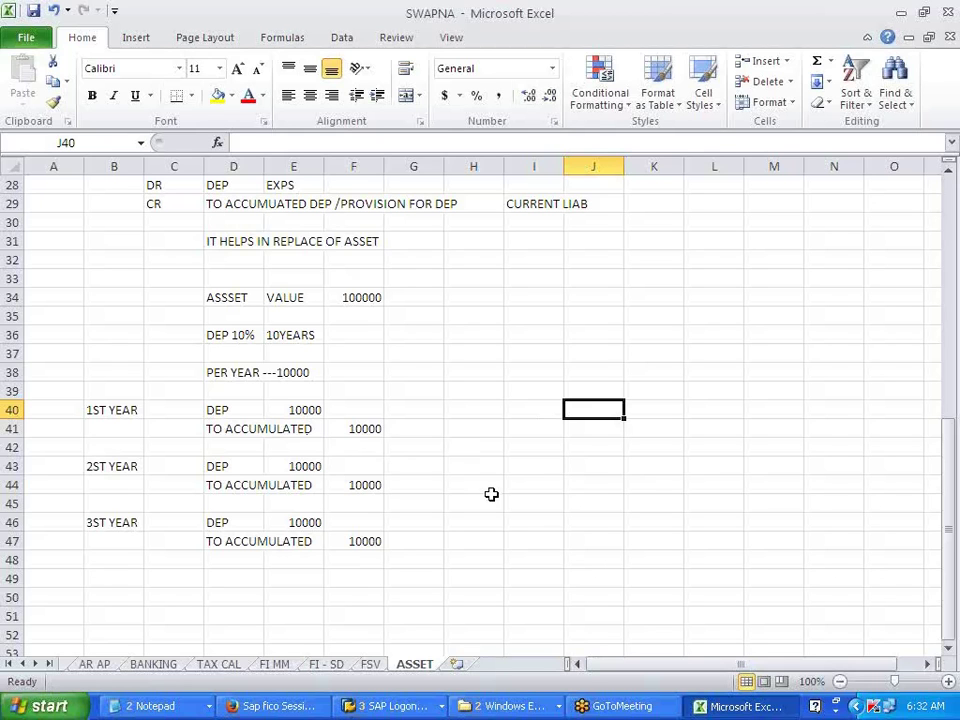
pyautogui.moveTo(210, 405); pyautogui.dragTo(299, 408)
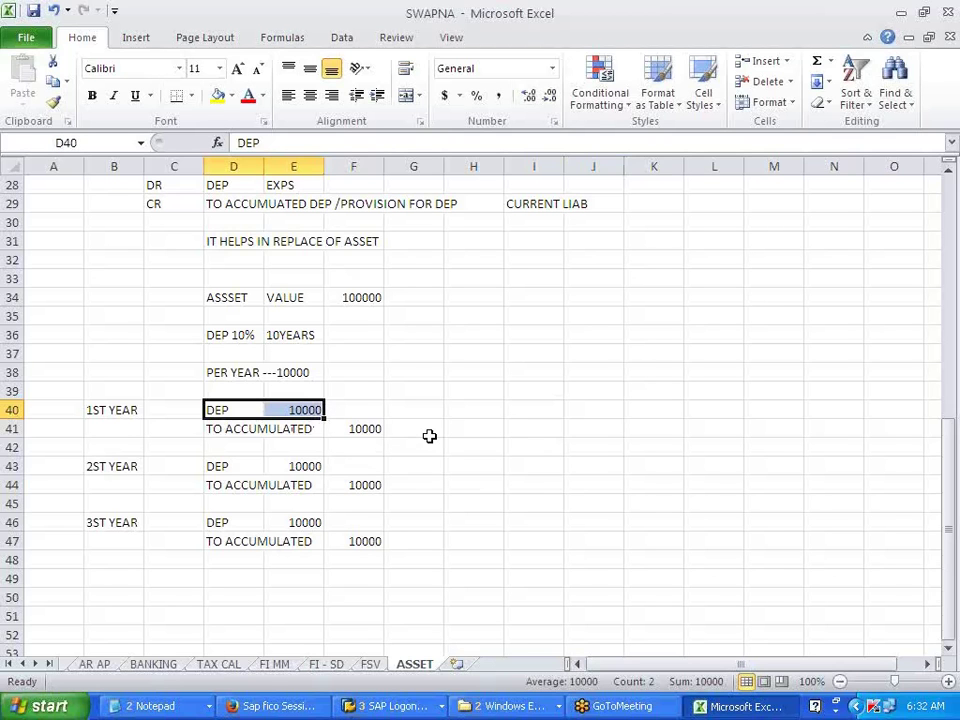
pyautogui.moveTo(252, 413); pyautogui.dragTo(351, 426)
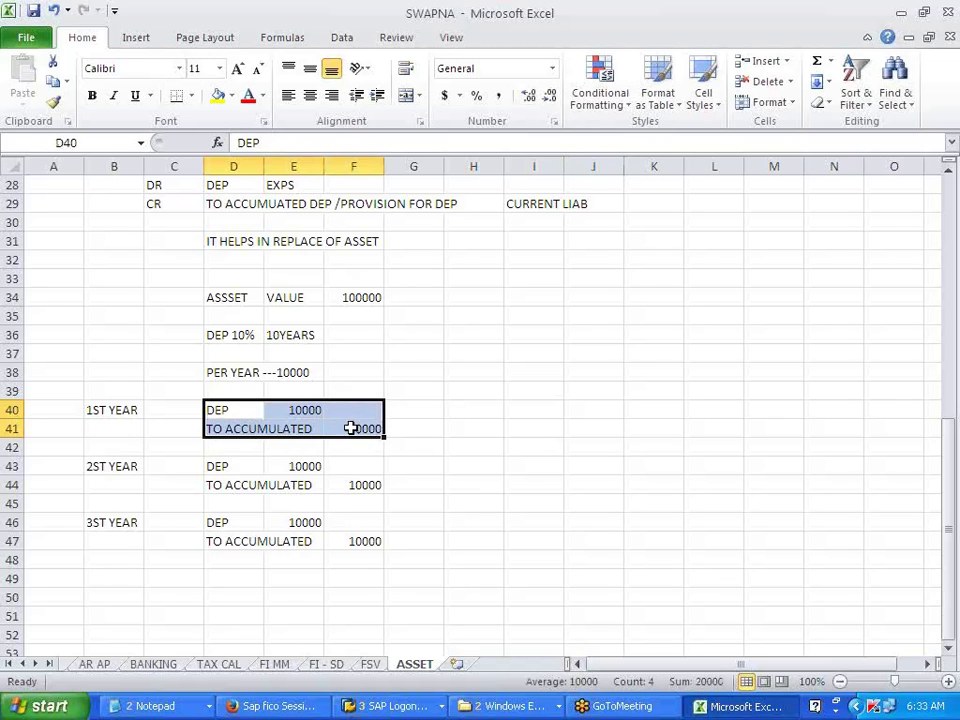
# Enter the note "PROFIT GOES UP BY 10000" in cell I40 beside the first-year entry
pyautogui.click(555, 416)
pyautogui.write('PRO')
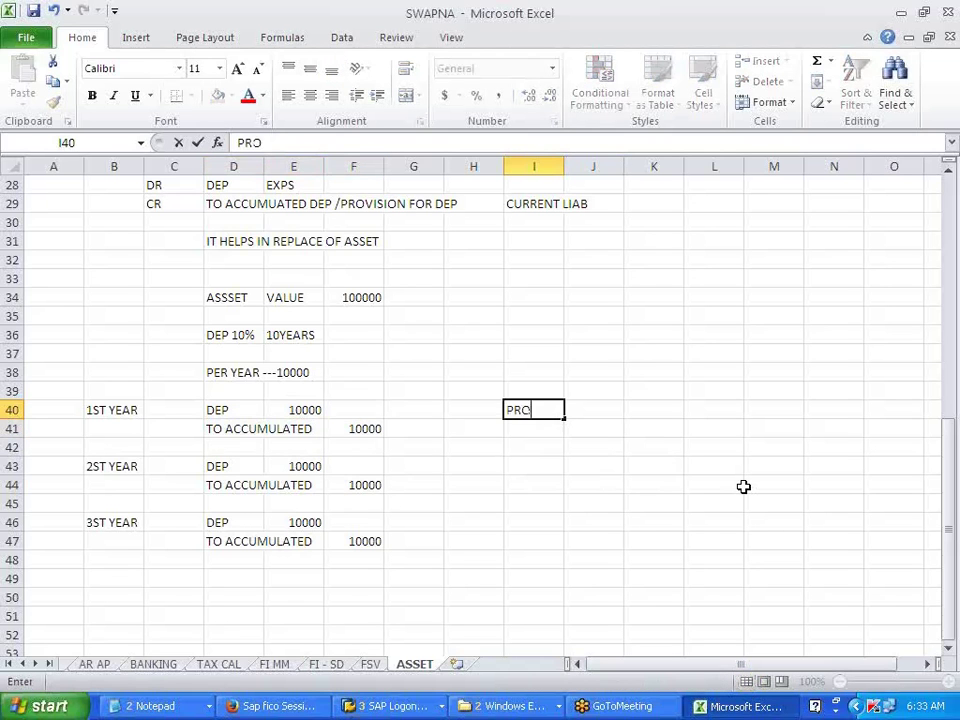
pyautogui.write('FIT GO')
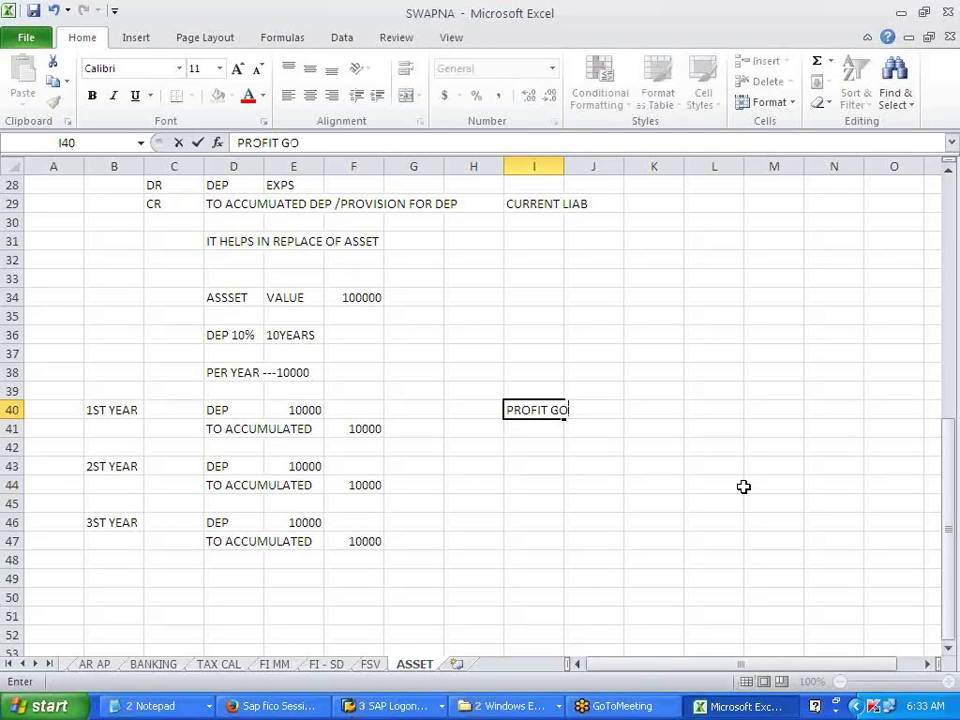
pyautogui.write('ES UP BY 10000')
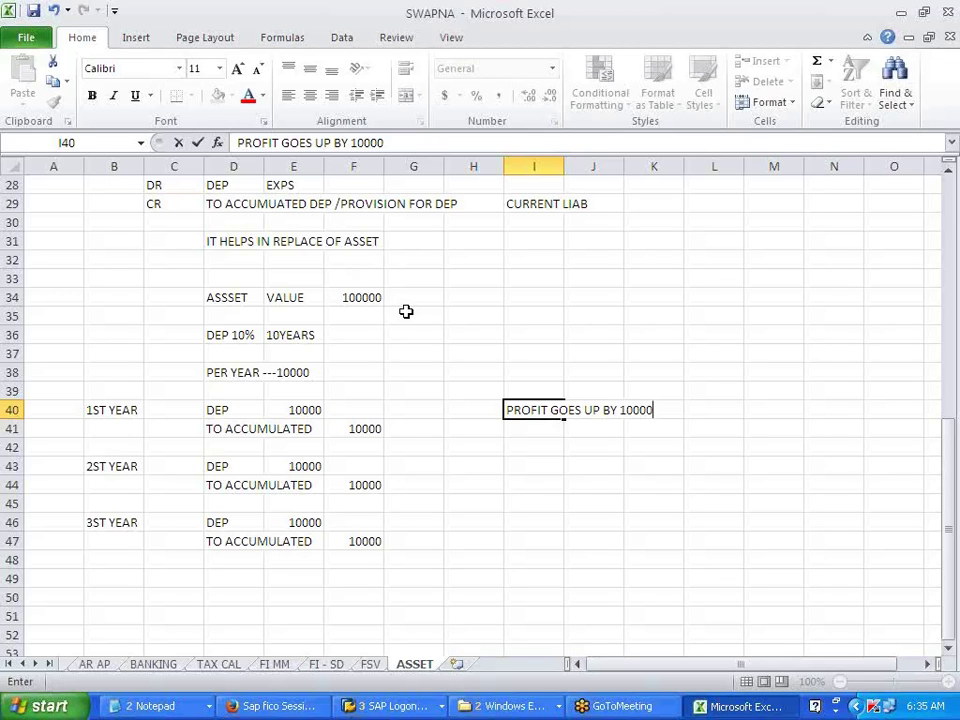
# Compare the asset value in F34 and the first-year entry in D40:F41 with the profit note in I40
pyautogui.moveTo(343, 298); pyautogui.dragTo(499, 298)
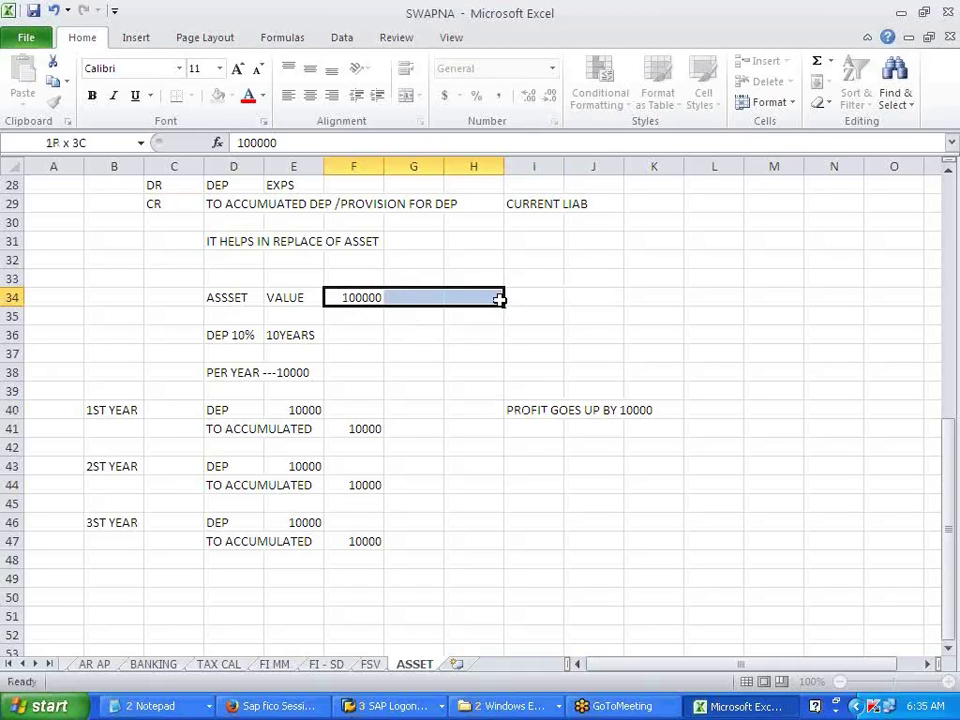
pyautogui.moveTo(499, 298); pyautogui.dragTo(499, 298)
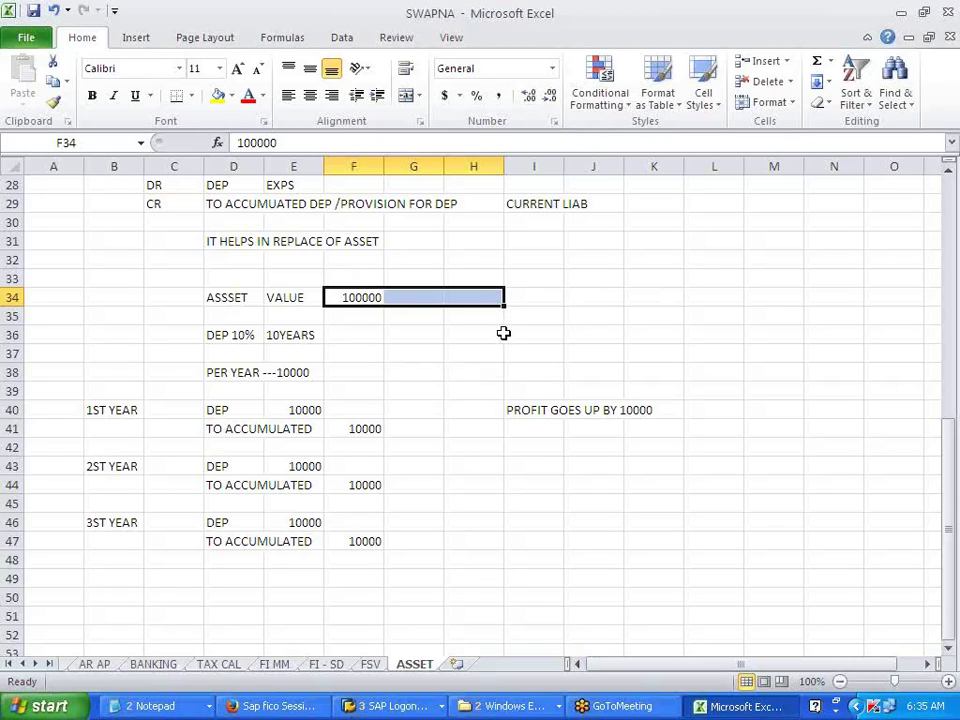
pyautogui.click(474, 372)
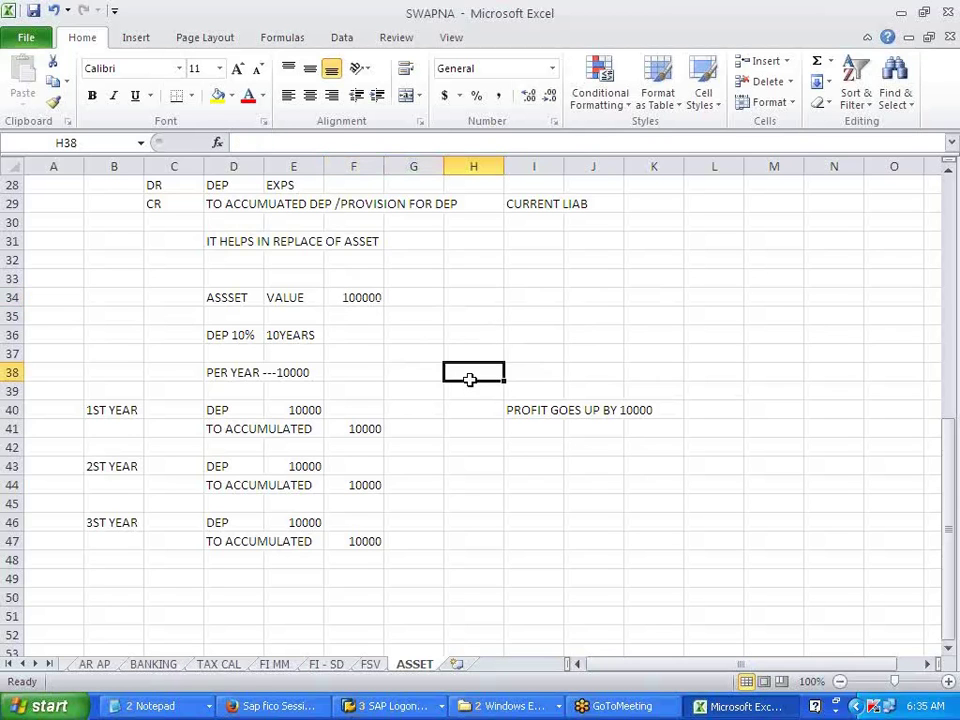
pyautogui.click(485, 466)
pyautogui.scroll(-1, 460, 485)
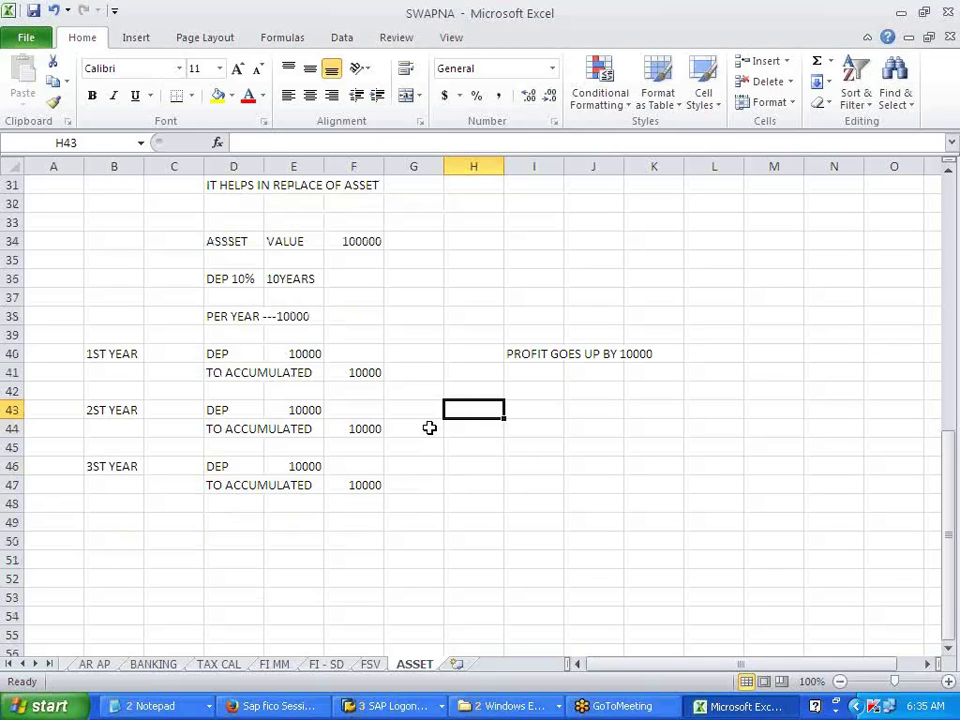
pyautogui.click(577, 488)
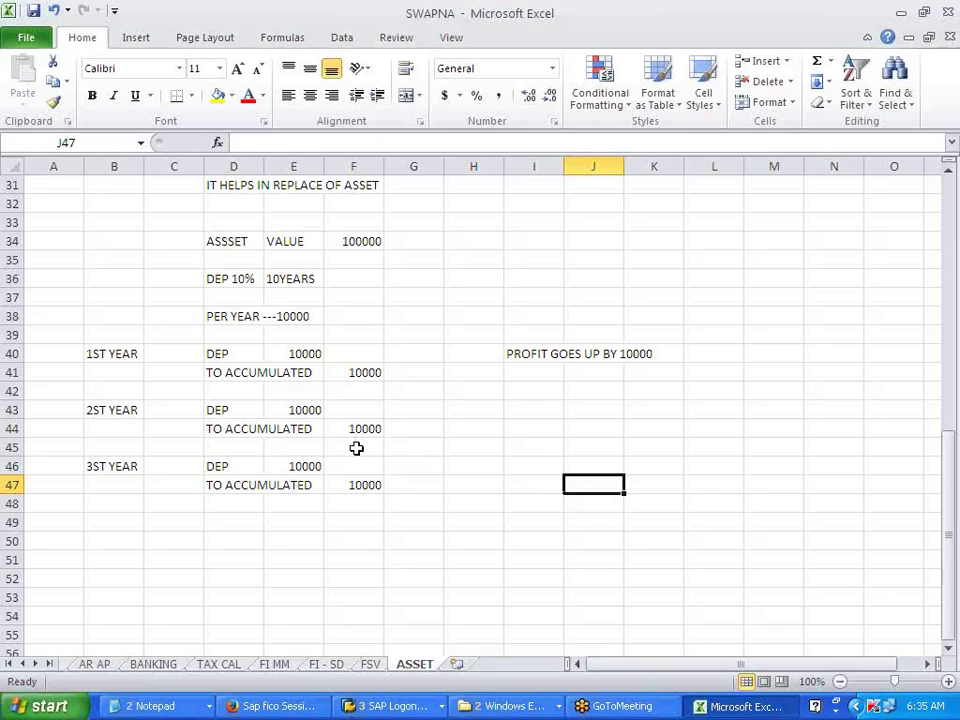
pyautogui.moveTo(229, 375); pyautogui.dragTo(357, 372)
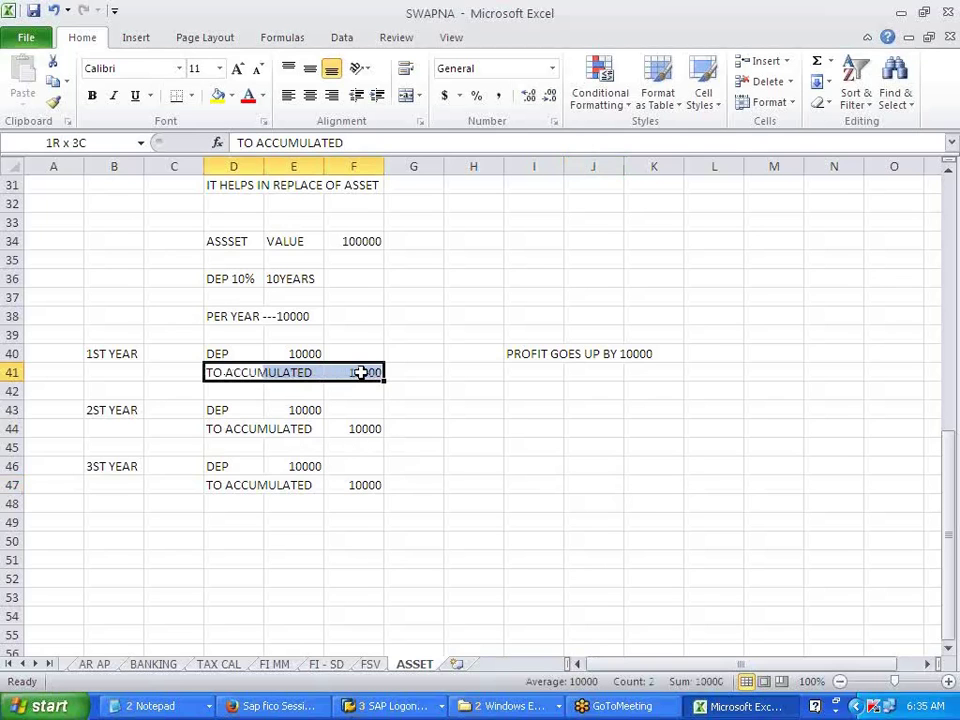
pyautogui.moveTo(510, 356); pyautogui.dragTo(659, 353)
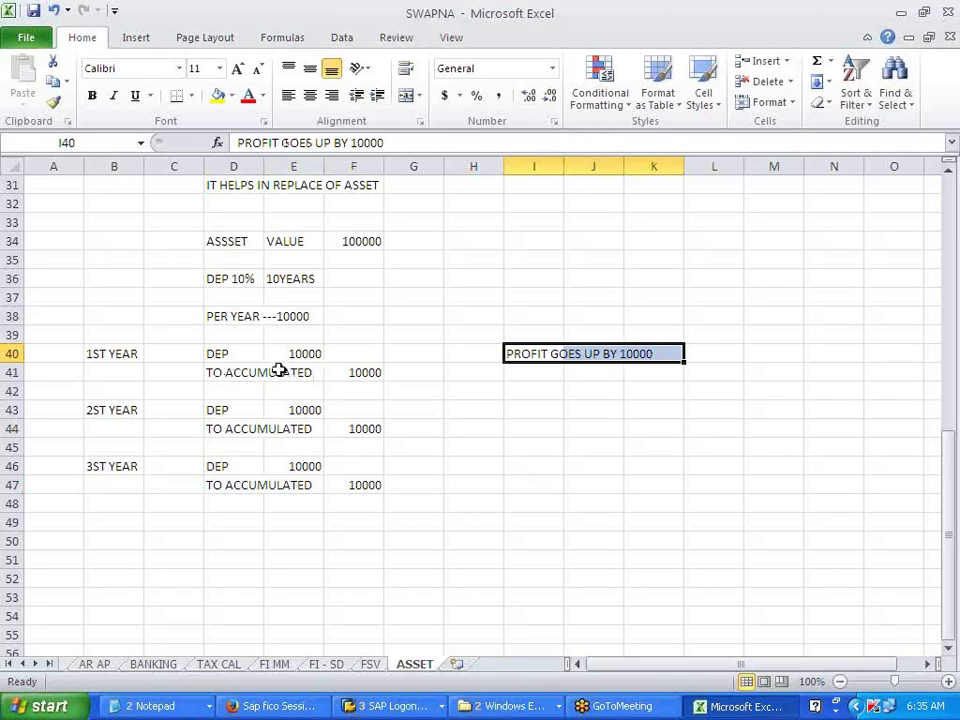
pyautogui.moveTo(221, 352); pyautogui.dragTo(365, 375)
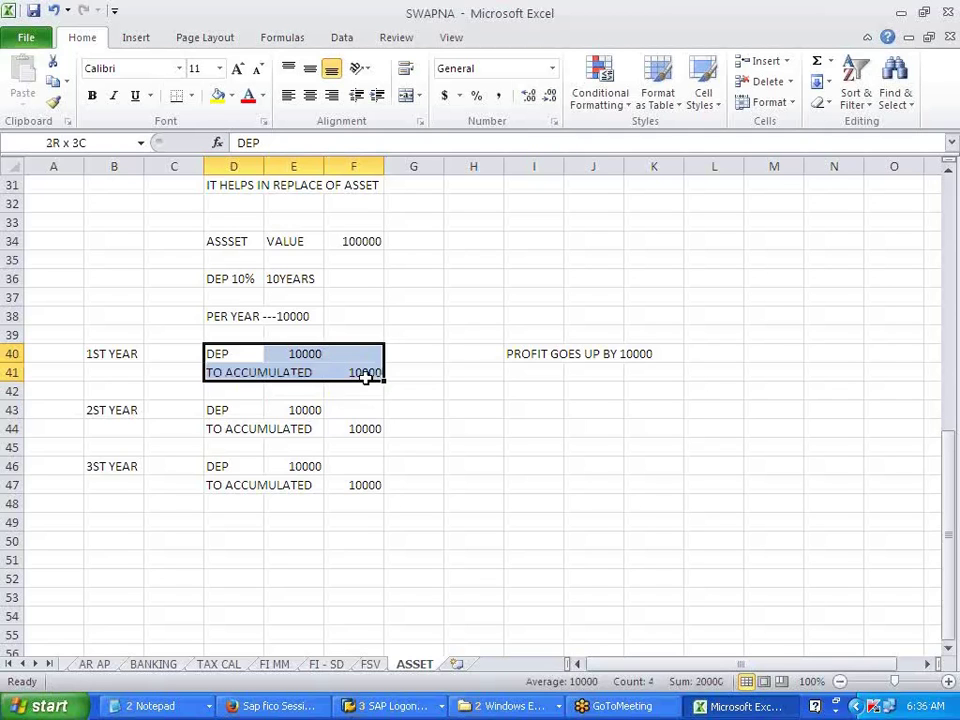
pyautogui.moveTo(365, 373); pyautogui.dragTo(366, 373)
pyautogui.click(481, 395)
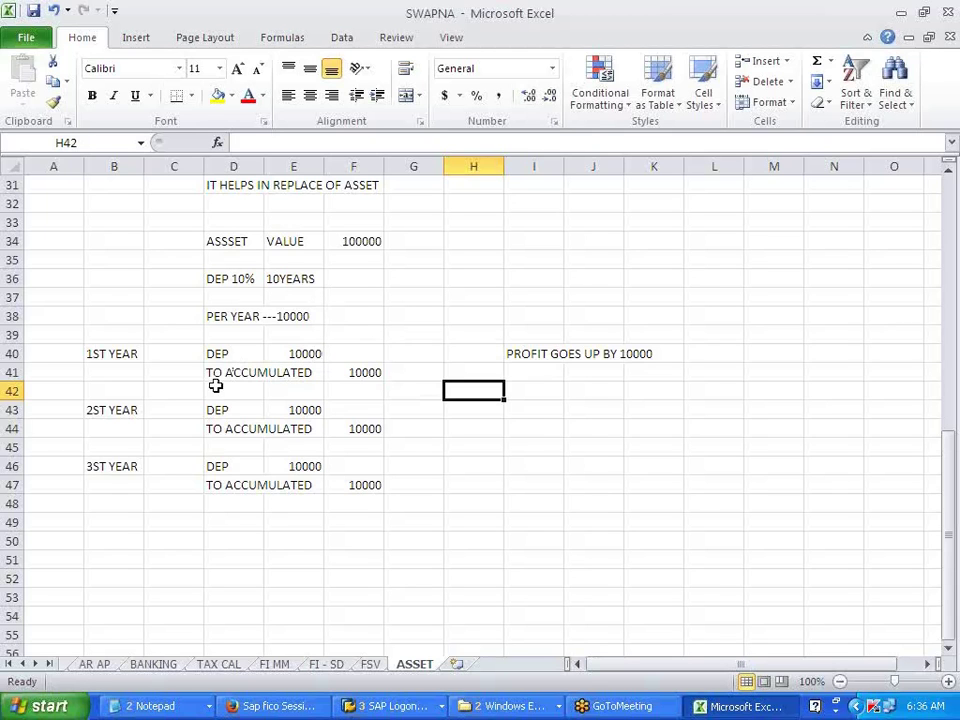
pyautogui.moveTo(212, 355); pyautogui.dragTo(347, 376)
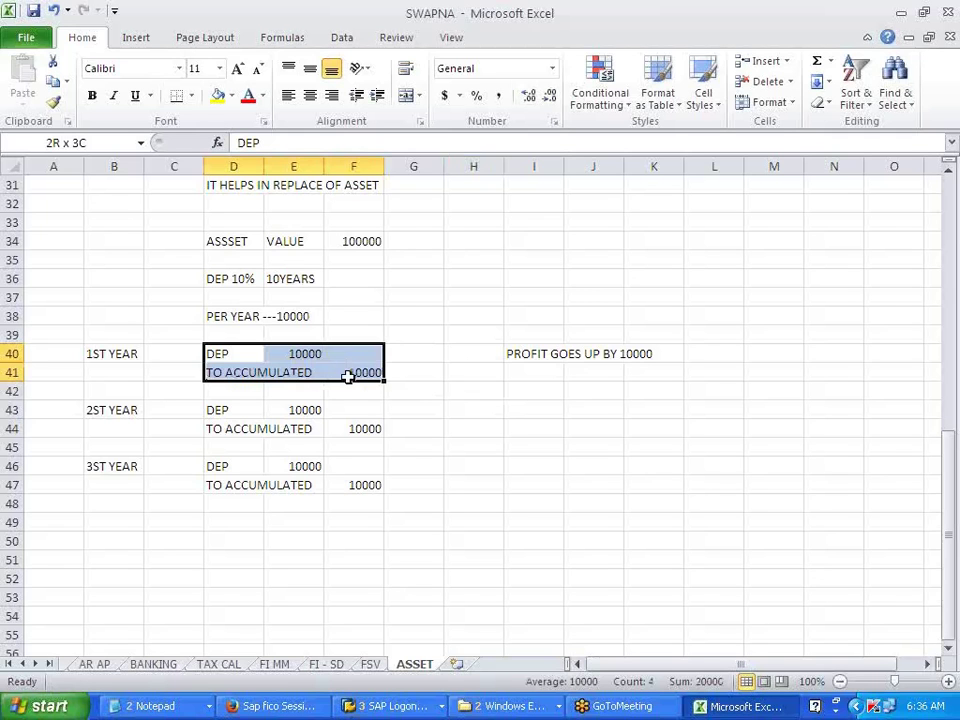
pyautogui.moveTo(214, 355); pyautogui.dragTo(314, 354)
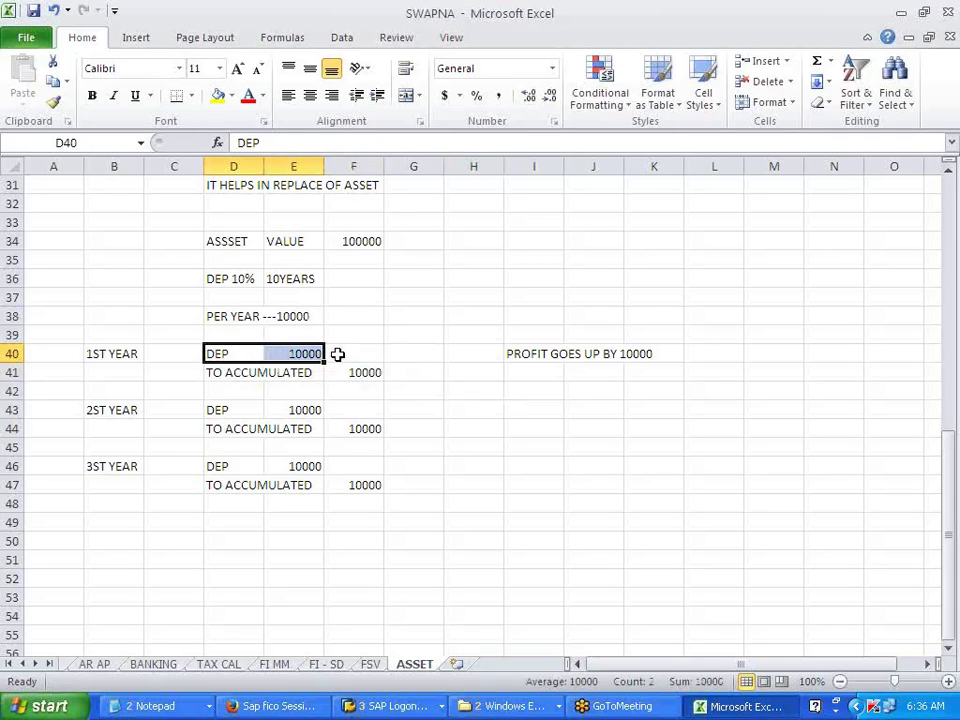
pyautogui.click(337, 354)
pyautogui.write('EXPS')
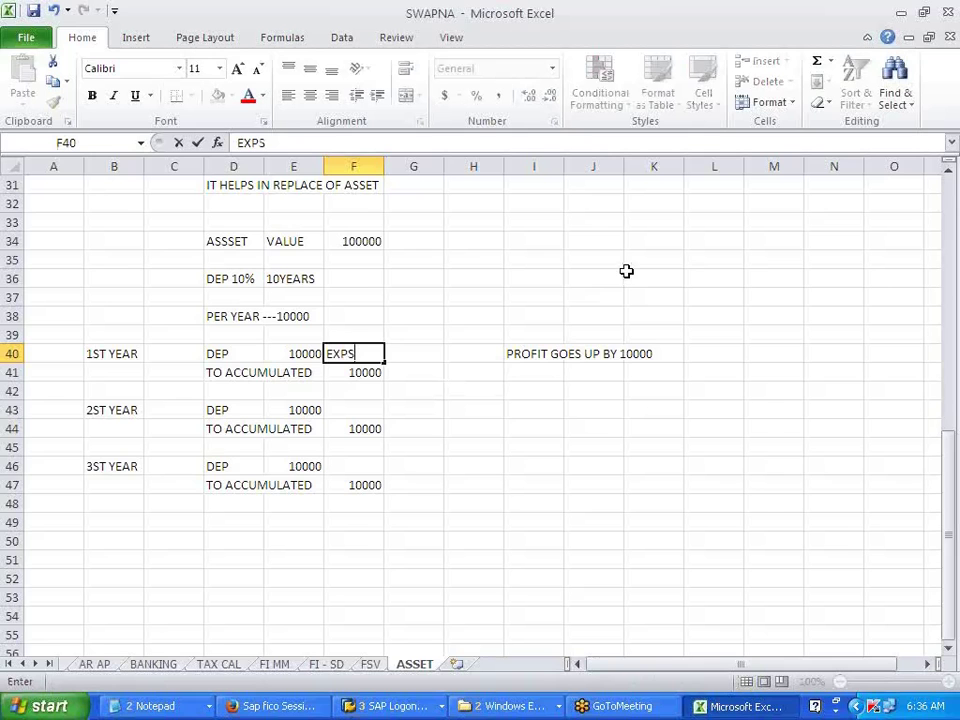
pyautogui.press('BackSpace')
pyautogui.press('BackSpace')
pyautogui.press('BackSpace')
pyautogui.press('BackSpace')
pyautogui.click(474, 487)
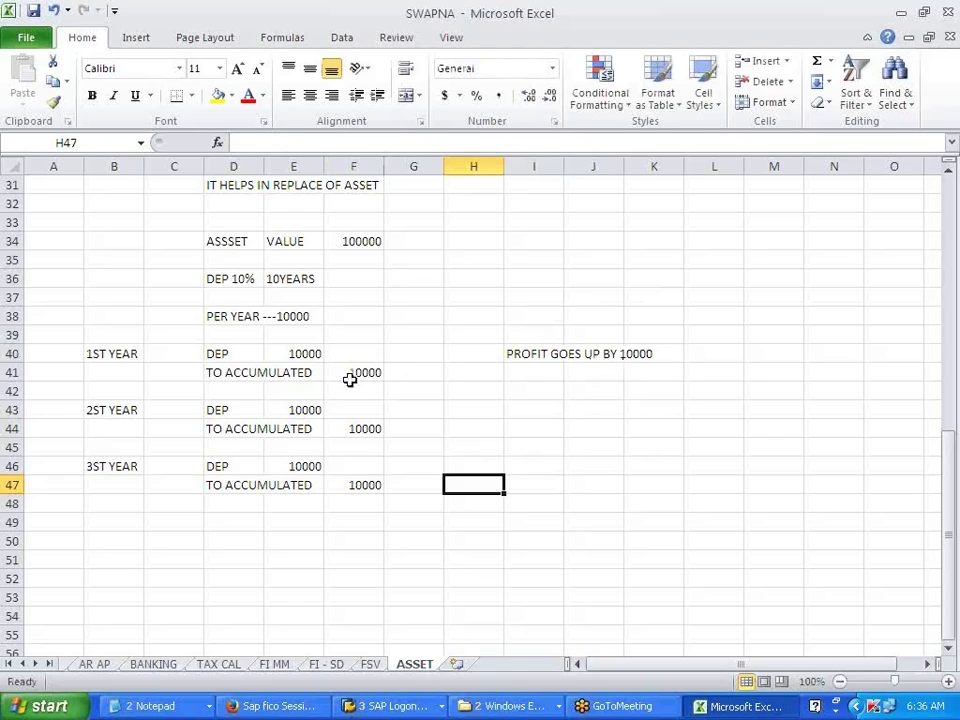
# Examine the three yearly depreciation journal entries in D40:F47 and the empty rows beneath them
pyautogui.click(290, 357)
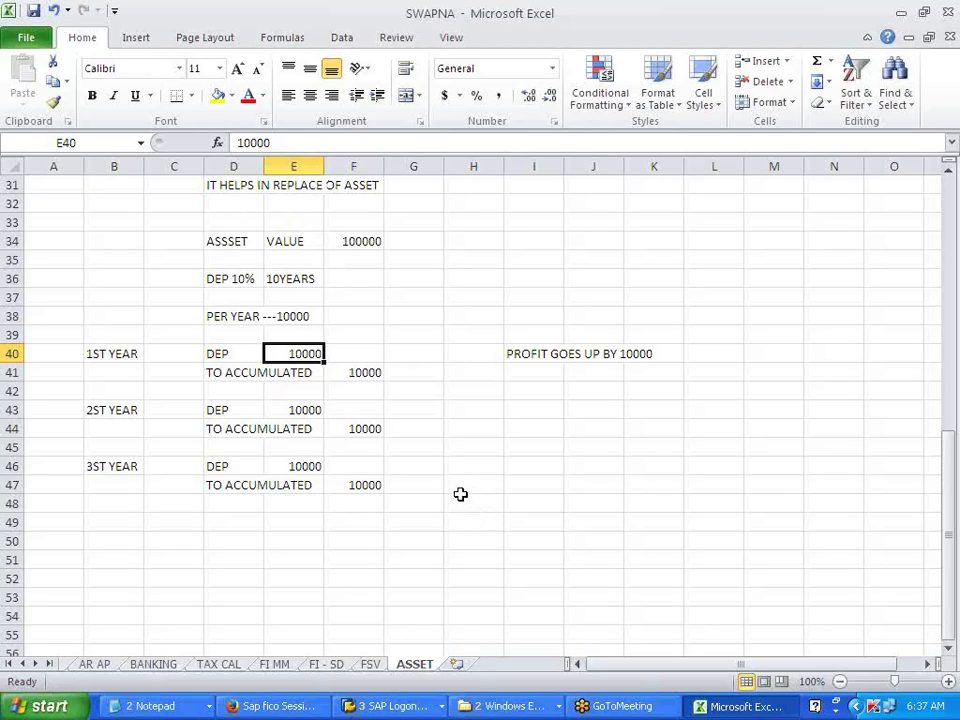
pyautogui.scroll(-1, 460, 494)
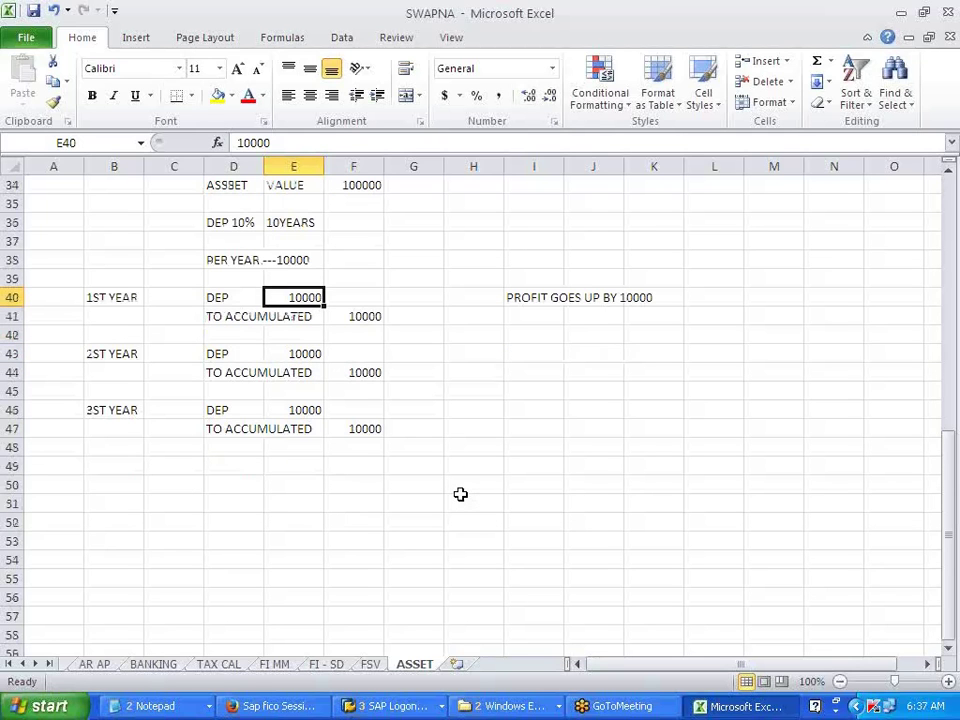
pyautogui.click(425, 503)
pyautogui.scroll(-5, 758, 507)
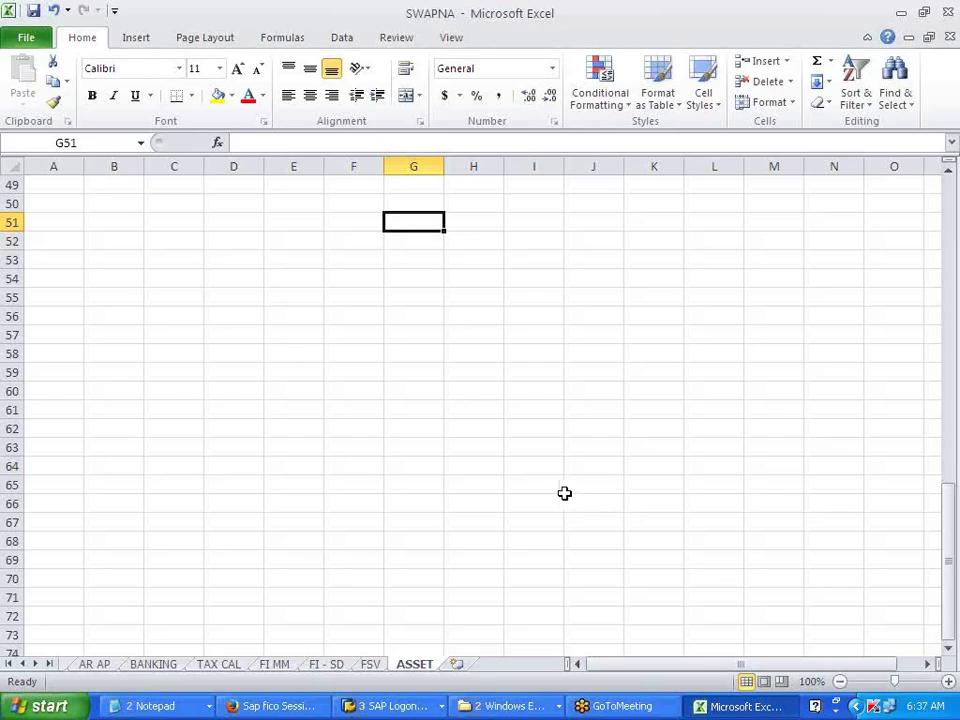
pyautogui.scroll(4, 564, 493)
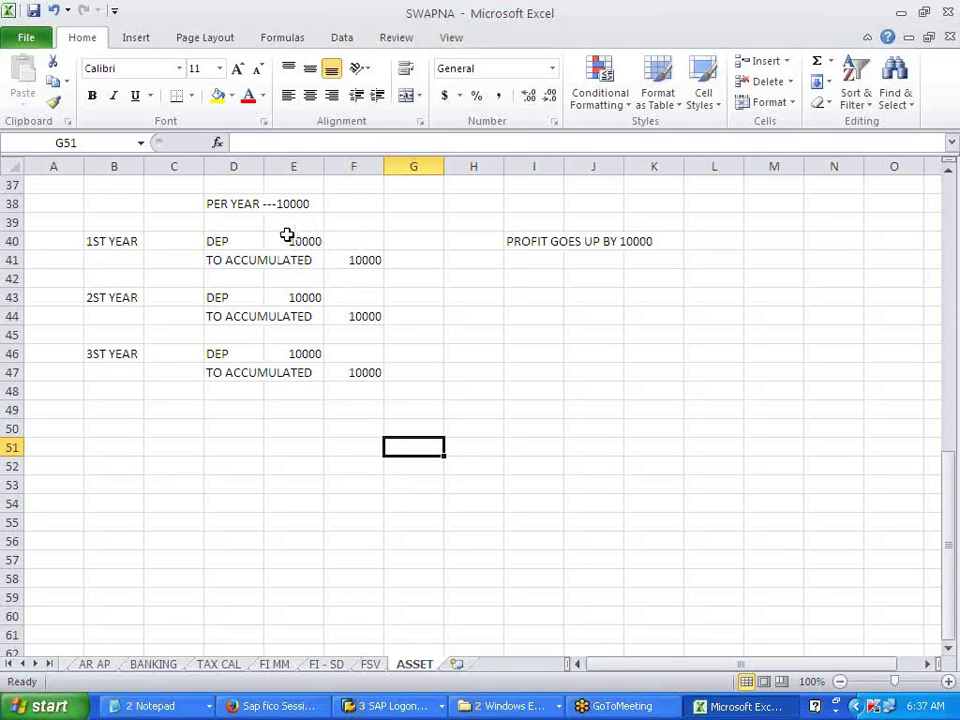
pyautogui.click(257, 241)
pyautogui.moveTo(257, 241); pyautogui.dragTo(377, 375)
pyautogui.click(617, 471)
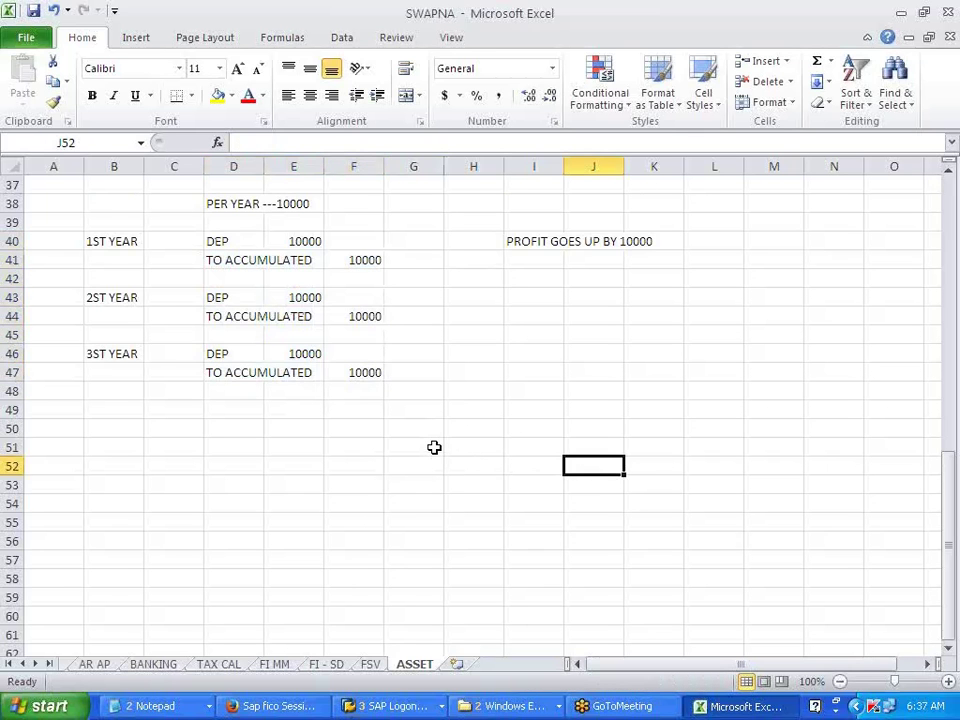
pyautogui.scroll(-4, 433, 448)
pyautogui.click(405, 205)
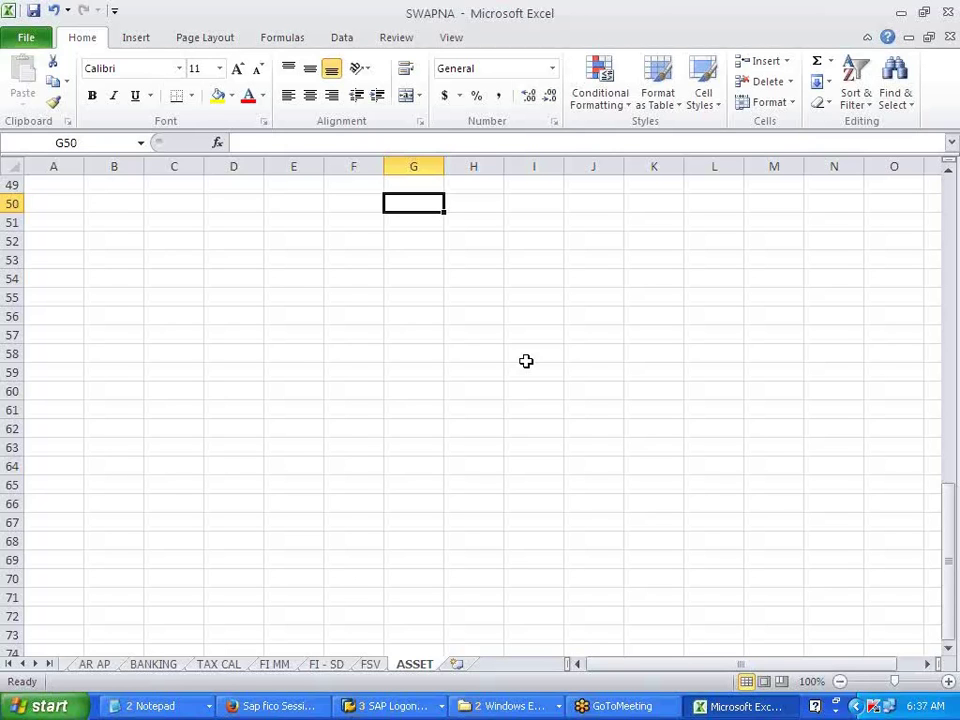
# Enter the label "COMP CODE" in cell G50 beneath the yearly depreciation entries
pyautogui.click(526, 361)
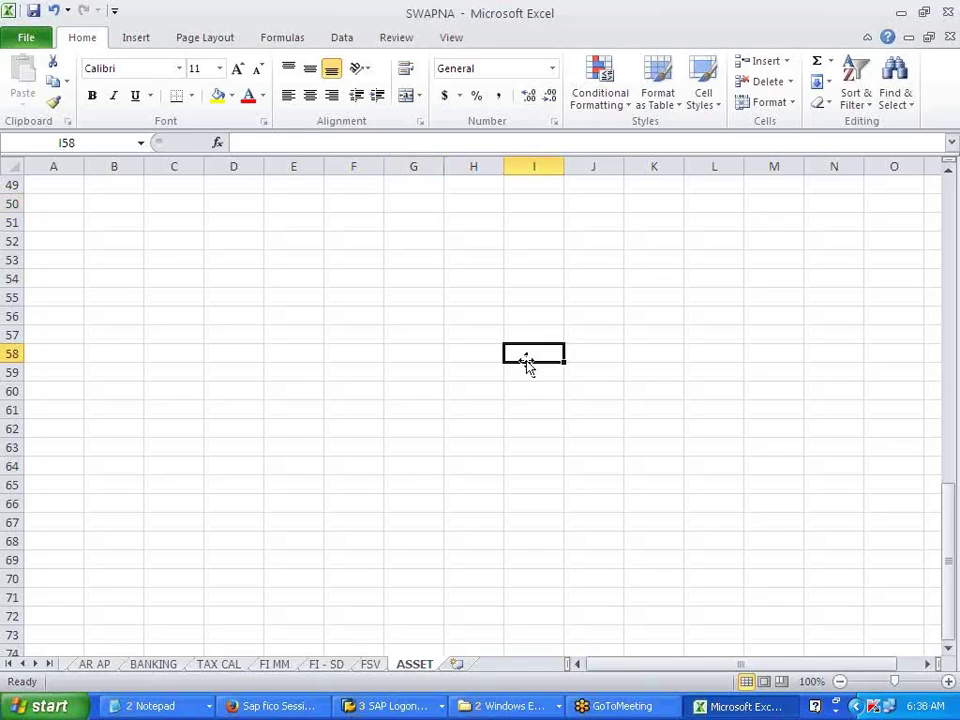
pyautogui.click(422, 199)
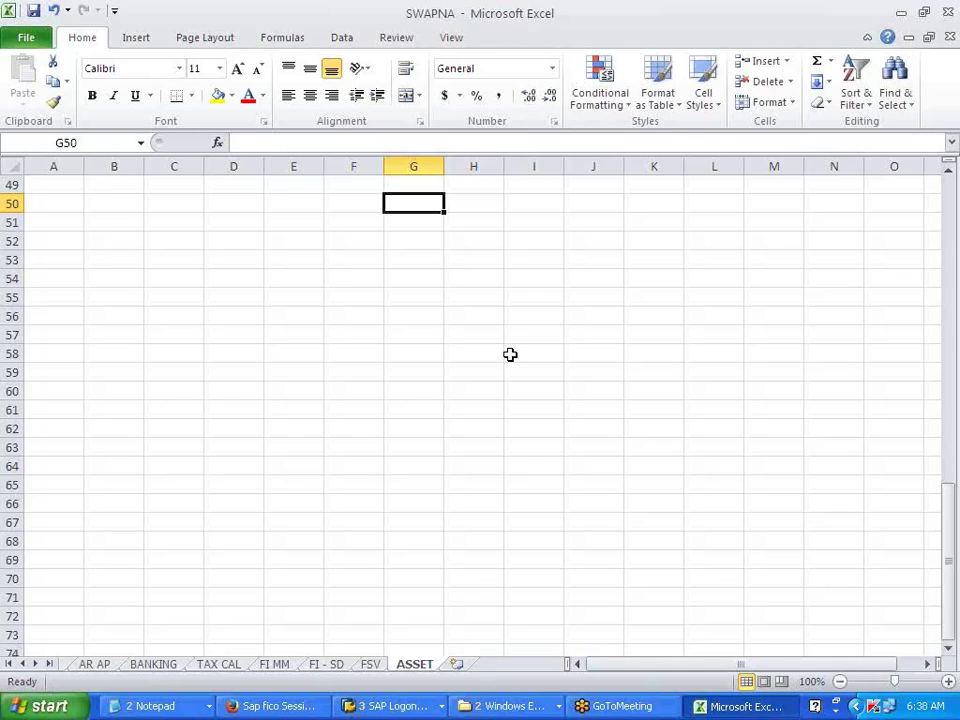
pyautogui.write('C')
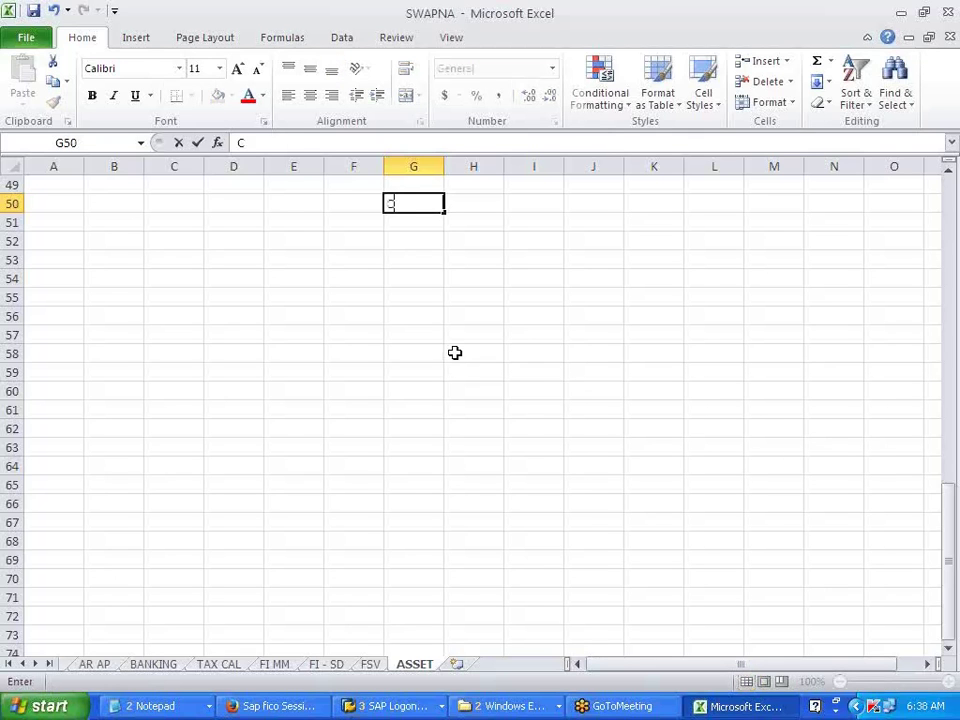
pyautogui.write('OMP CODE')
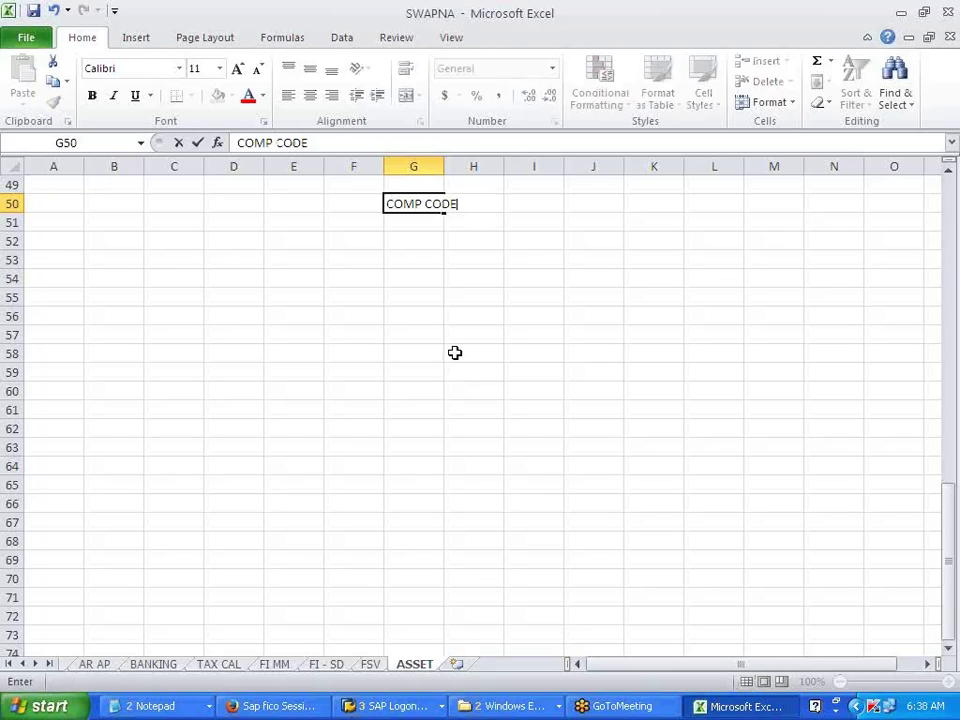
pyautogui.press('Return')
pyautogui.press('Return')
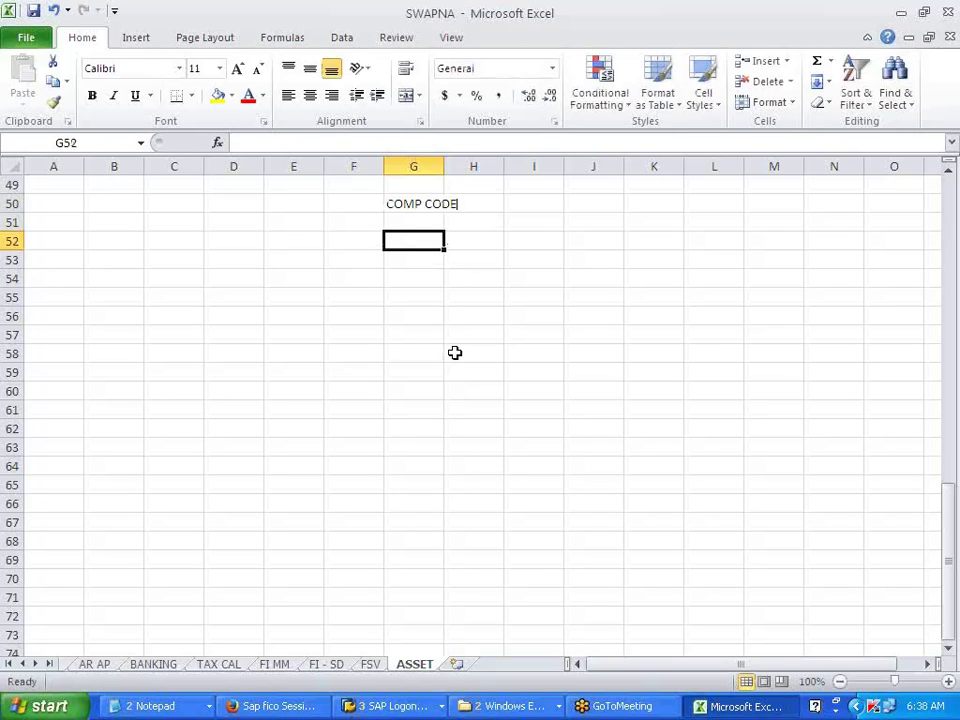
# Enter "CHART OF DEP" in cell G52 and "DEP AREA" in cell G54
pyautogui.write('CHART ')
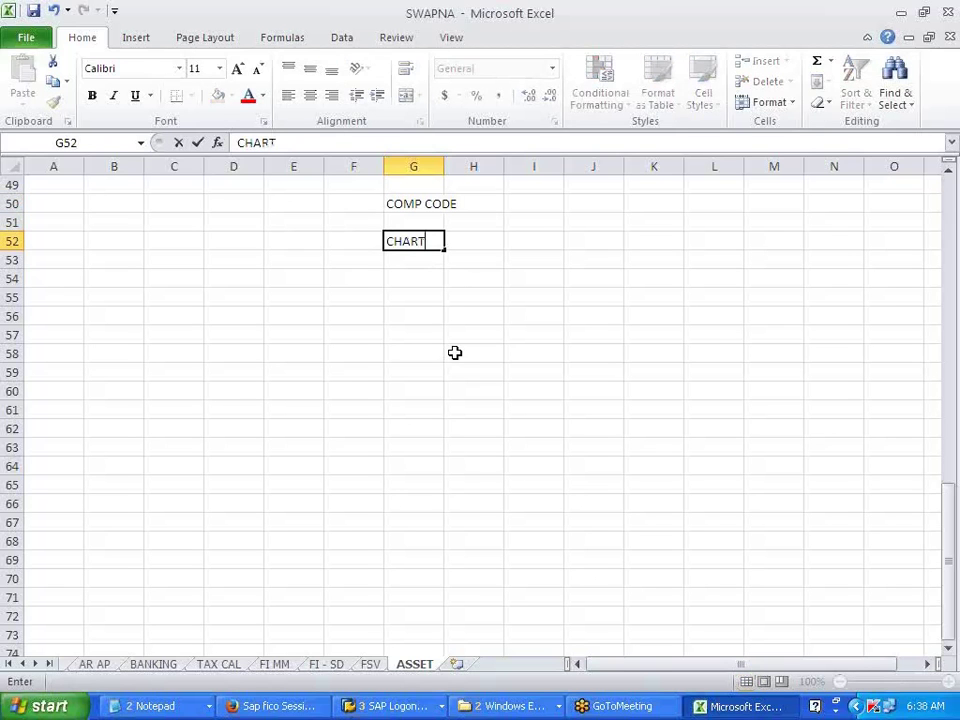
pyautogui.write('OF DEP')
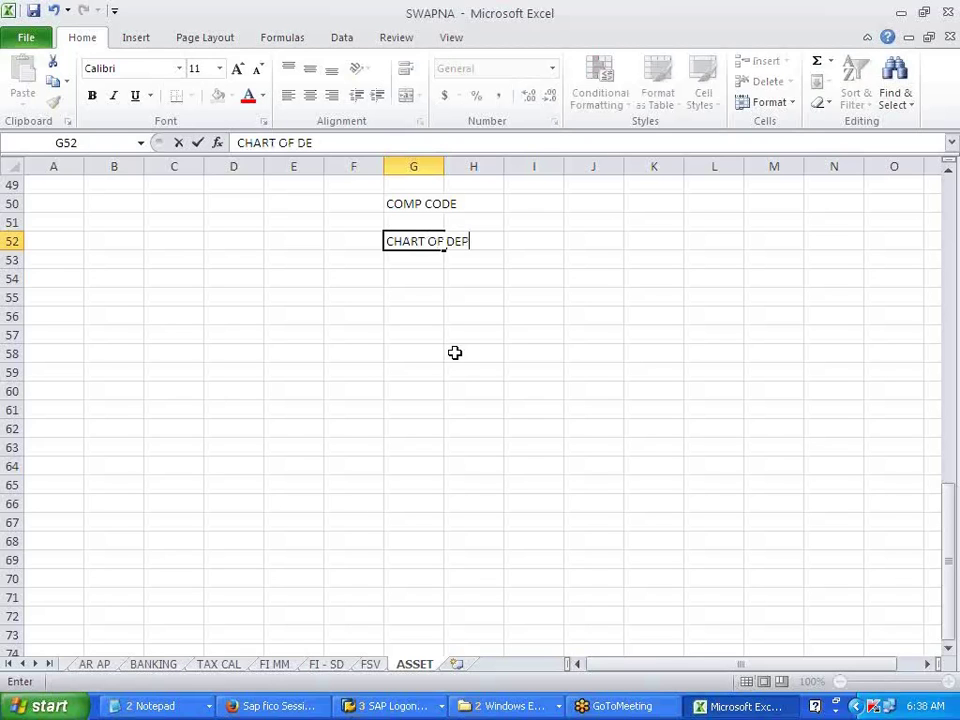
pyautogui.press('Return')
pyautogui.press('Return')
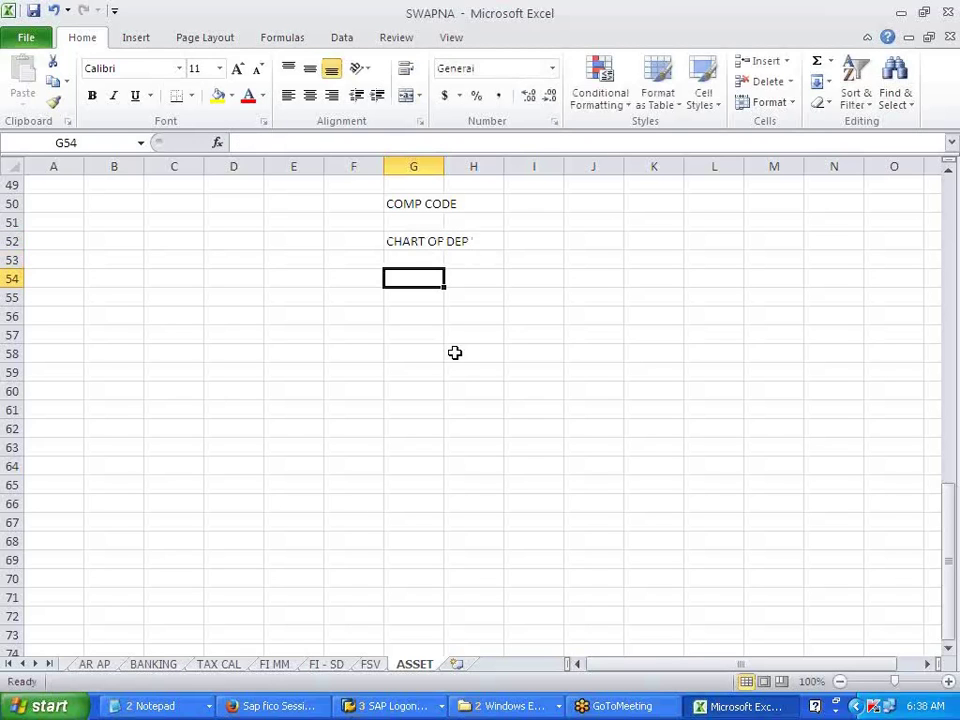
pyautogui.write('DEP AREA')
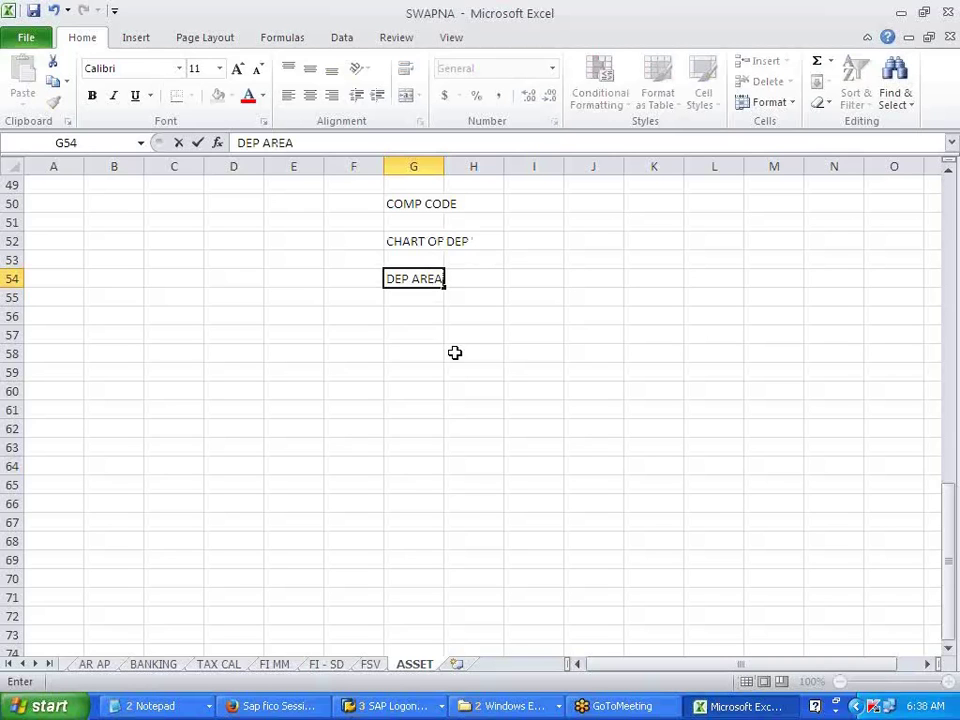
pyautogui.click(453, 351)
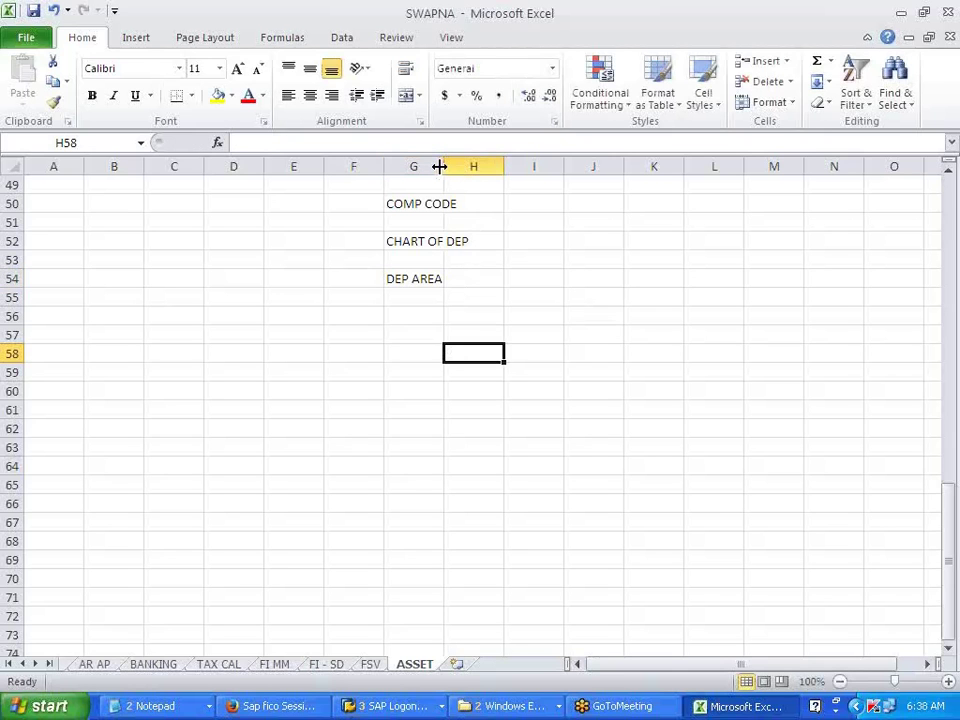
# Widen column G to fit its labels and review the entries in G50, G52 and G54
pyautogui.moveTo(441, 166); pyautogui.dragTo(478, 167)
pyautogui.click(542, 318)
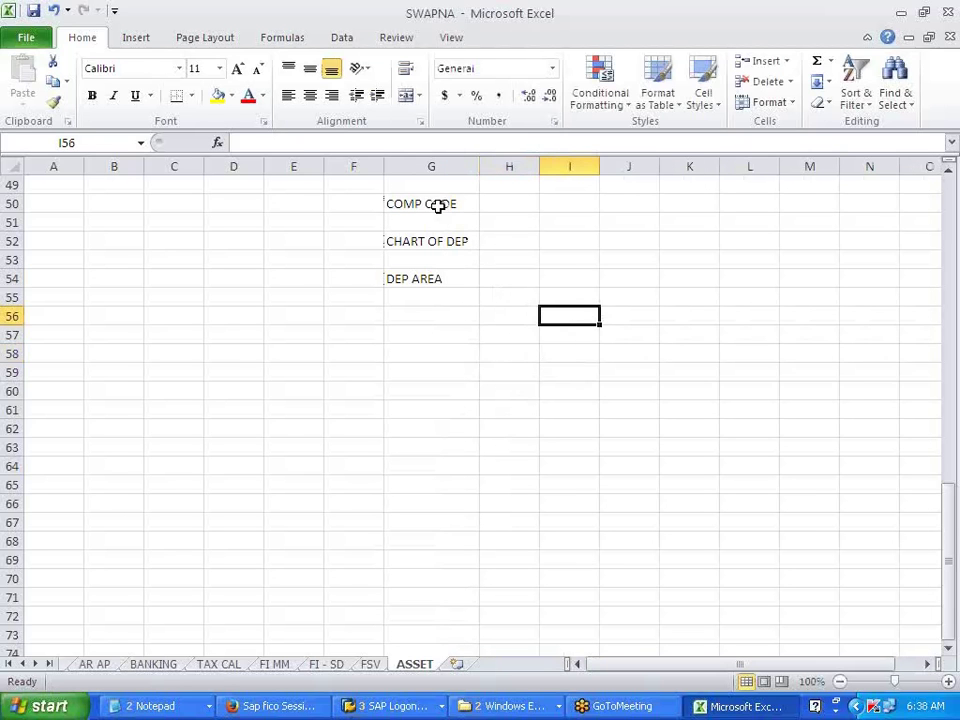
pyautogui.click(437, 204)
pyautogui.click(418, 245)
pyautogui.click(411, 278)
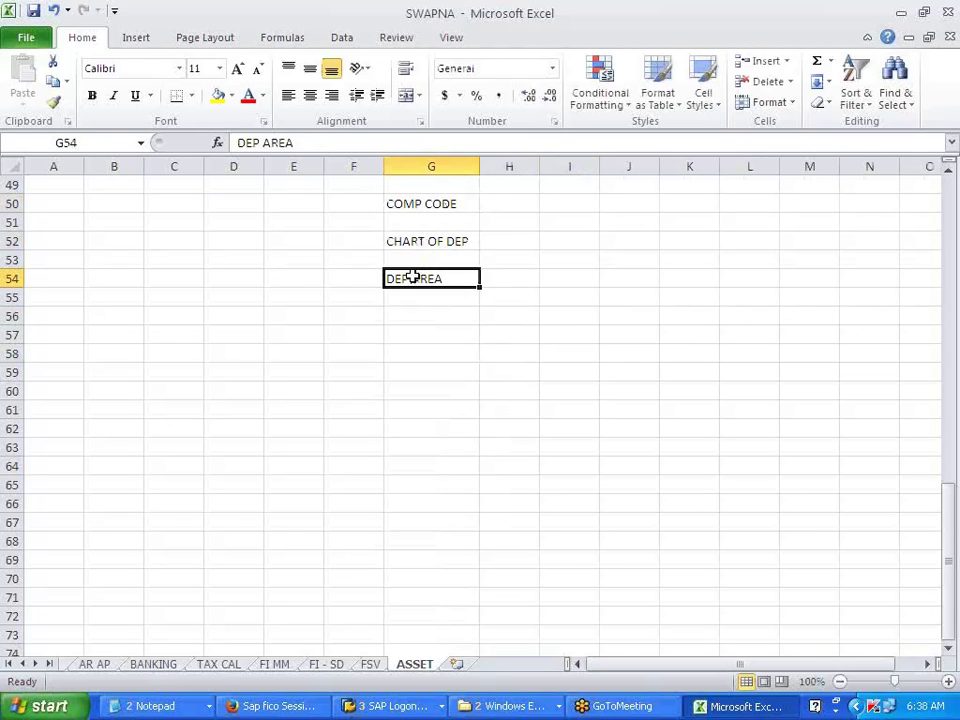
pyautogui.click(569, 331)
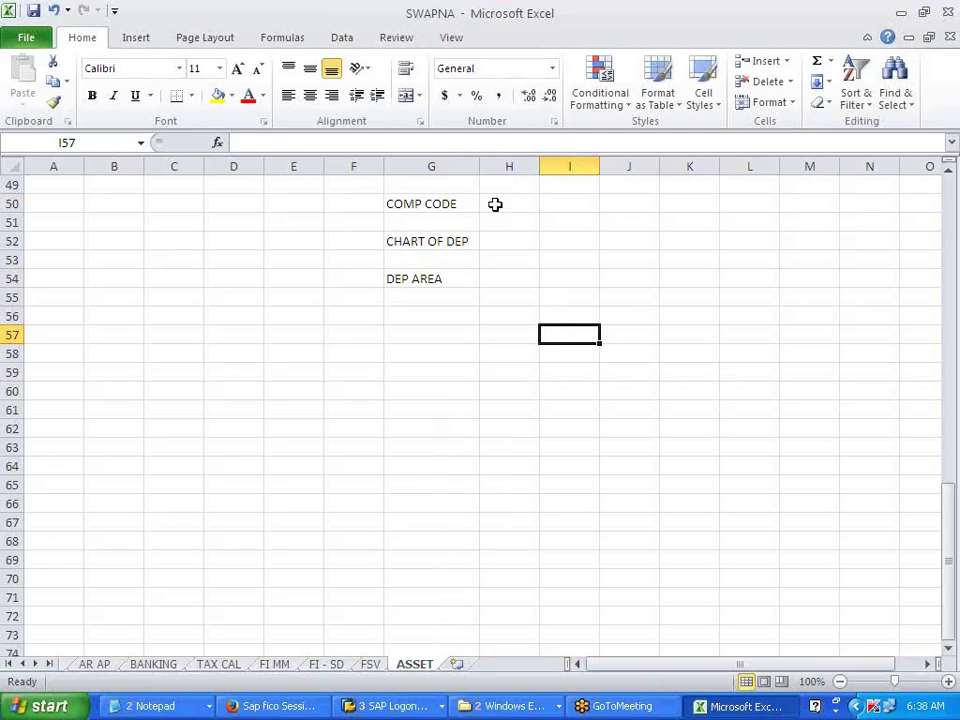
pyautogui.click(456, 204)
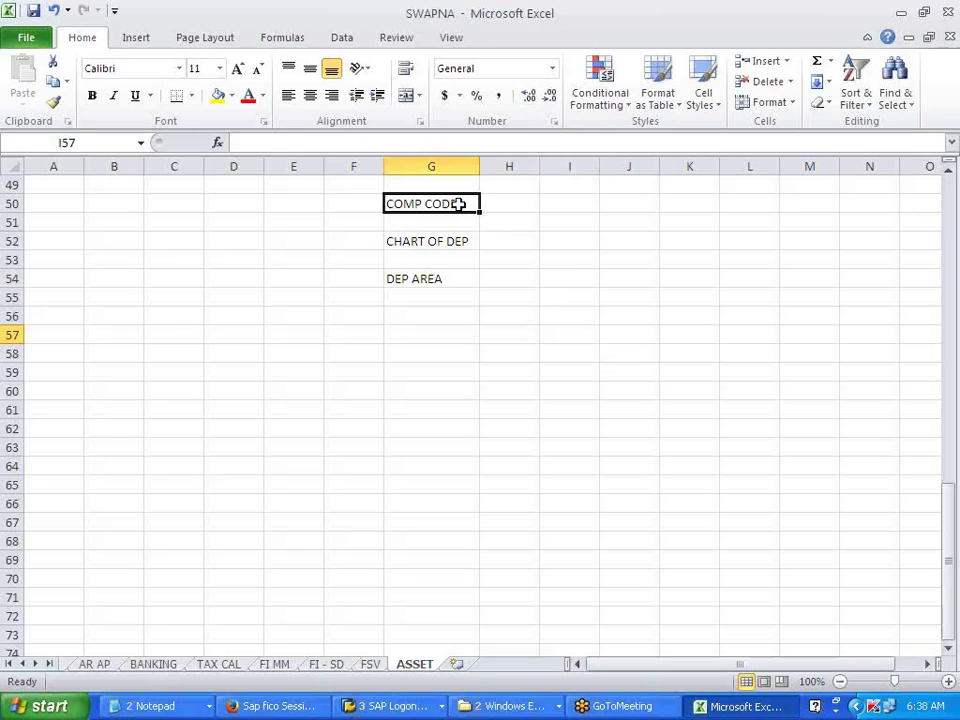
pyautogui.click(530, 372)
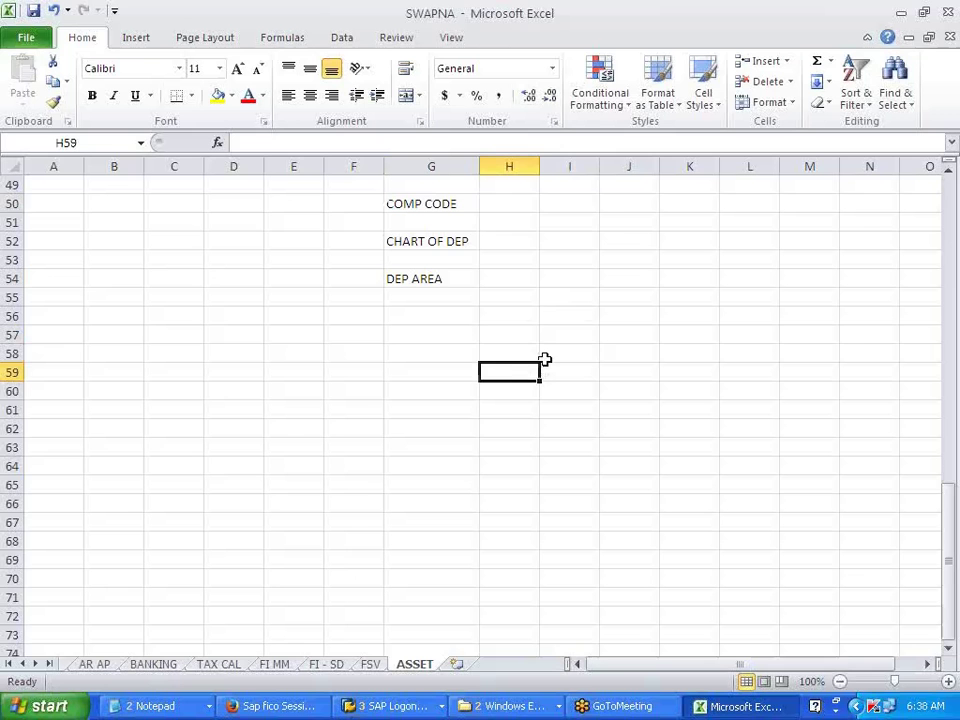
# Switch to the SESSIONS folder and open rates-of-depreciation-as-per-companies-act1956 to view the depreciation rates by nature of asset
pyautogui.click(495, 706)
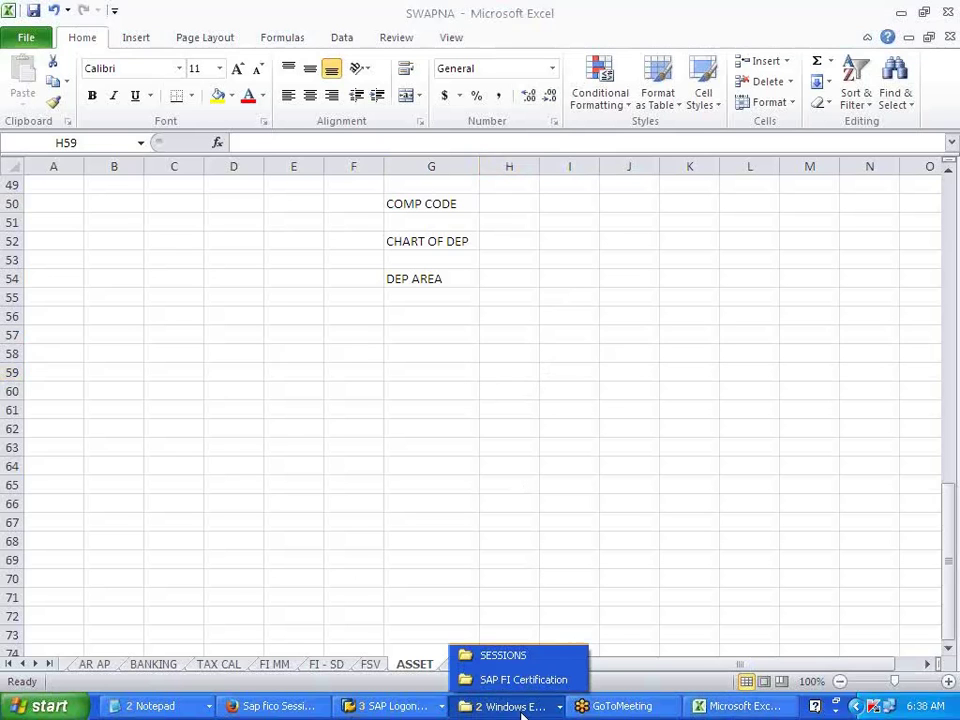
pyautogui.click(503, 656)
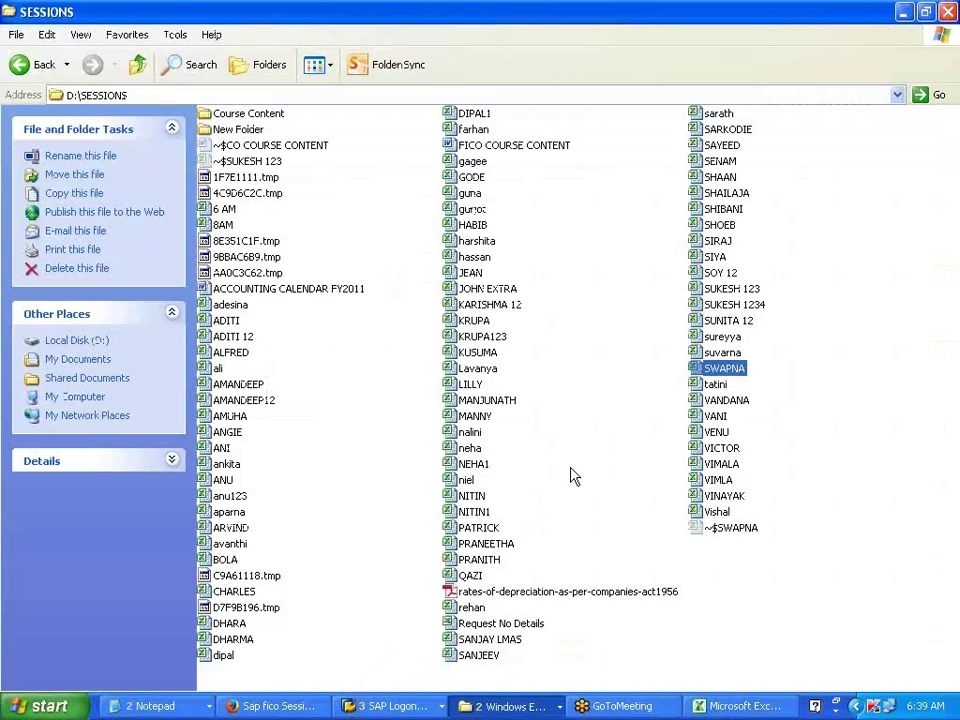
pyautogui.doubleClick(597, 598)
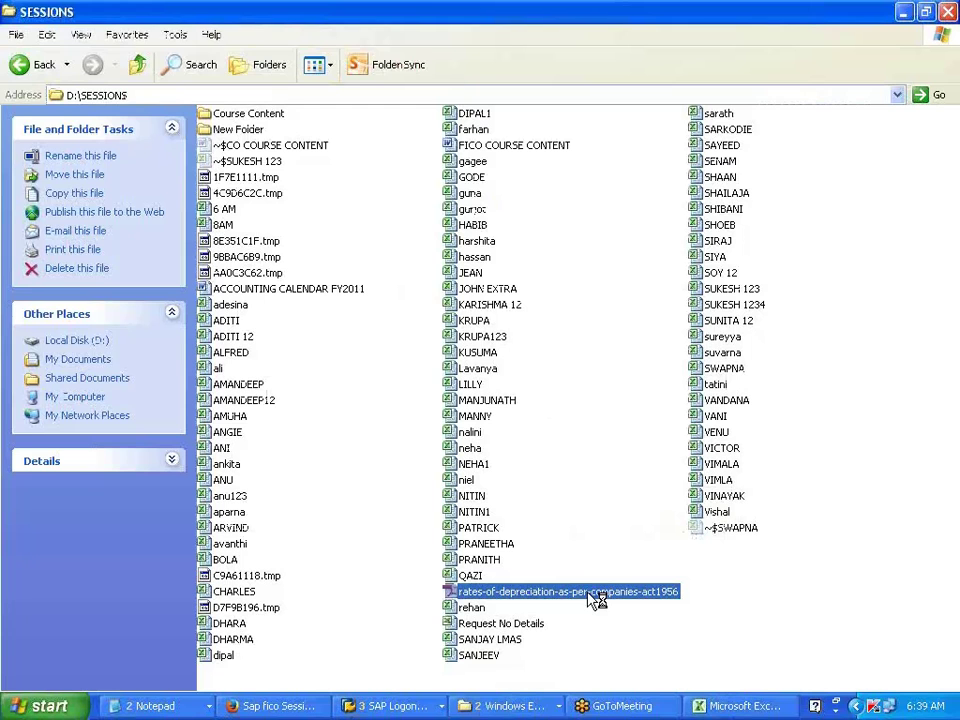
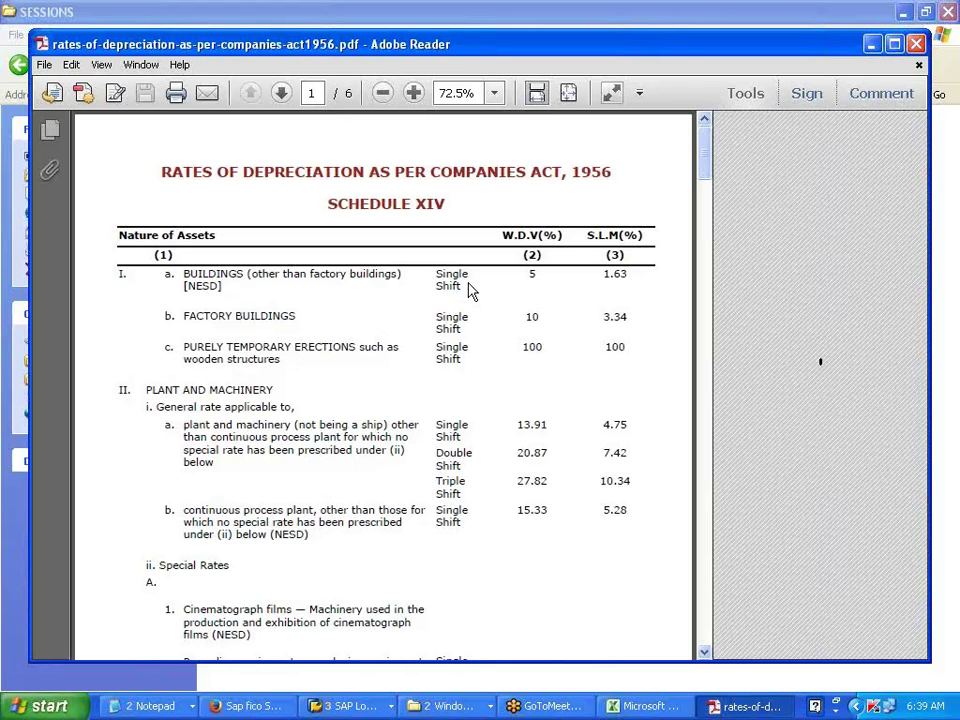
# Return to the ASSET sheet in Excel and review the company code, chart of depreciation and depreciation area labels in G50:G54
pyautogui.hotkey('alt', 'Tab')
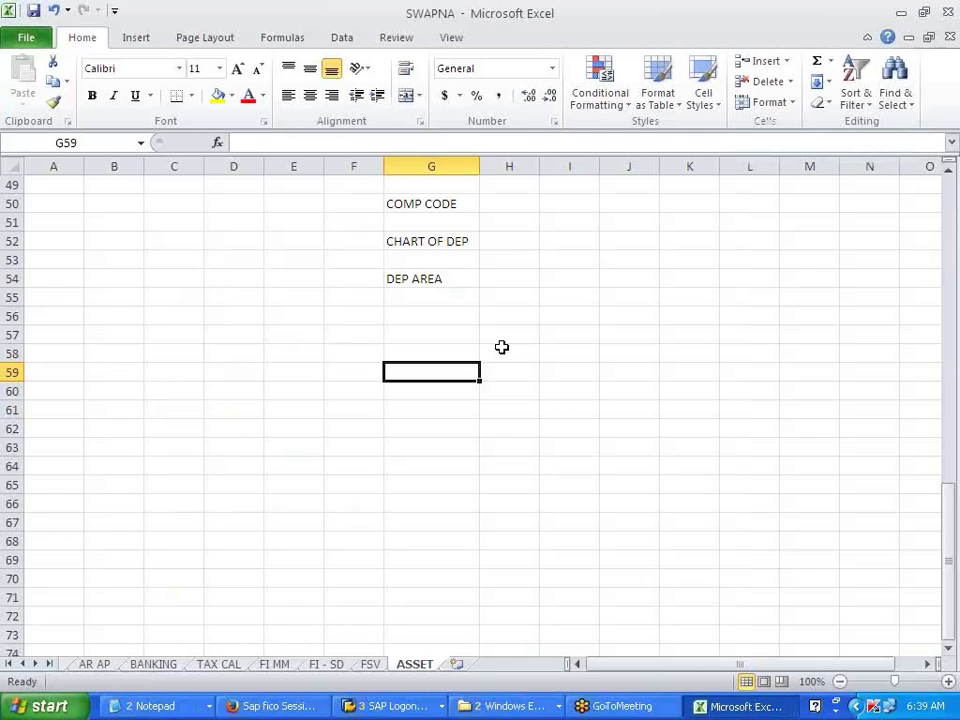
pyautogui.click(501, 347)
pyautogui.click(500, 204)
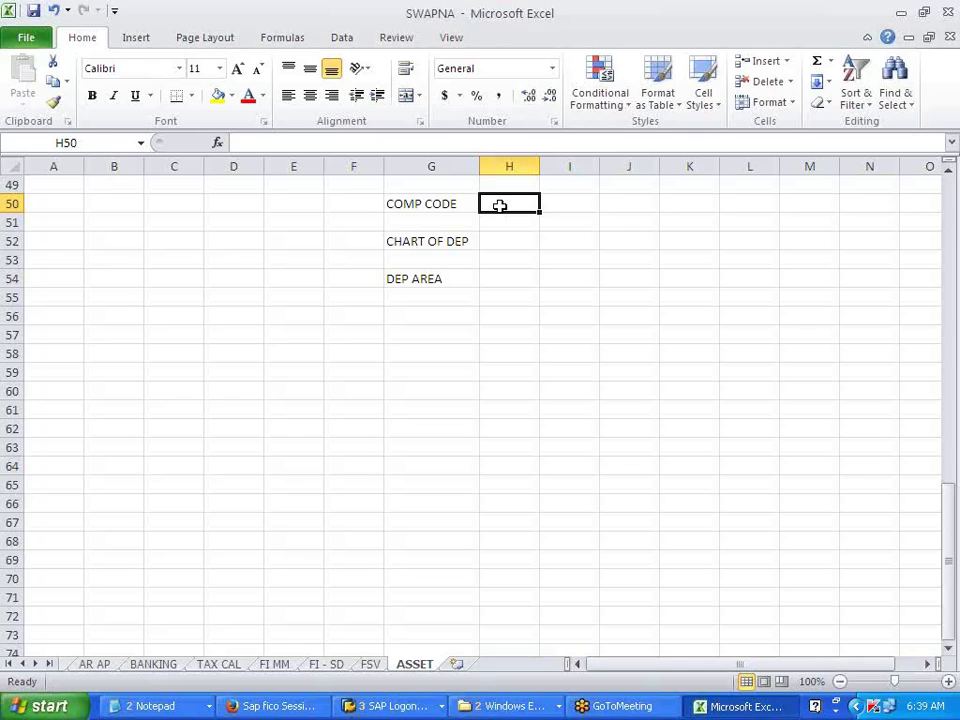
pyautogui.click(647, 33)
pyautogui.click(444, 335)
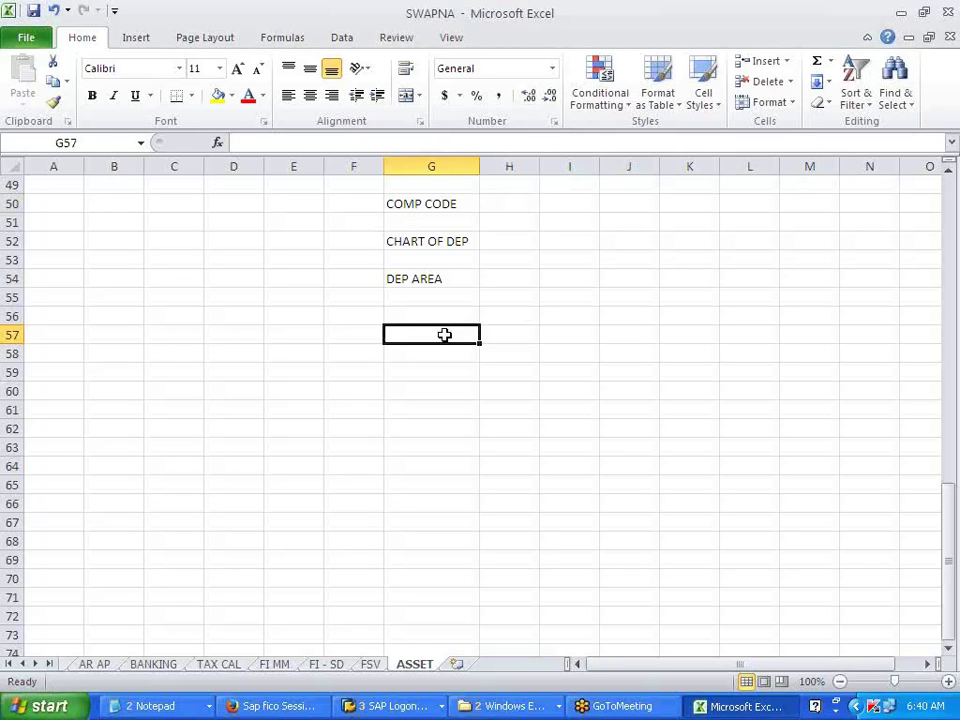
pyautogui.click(452, 205)
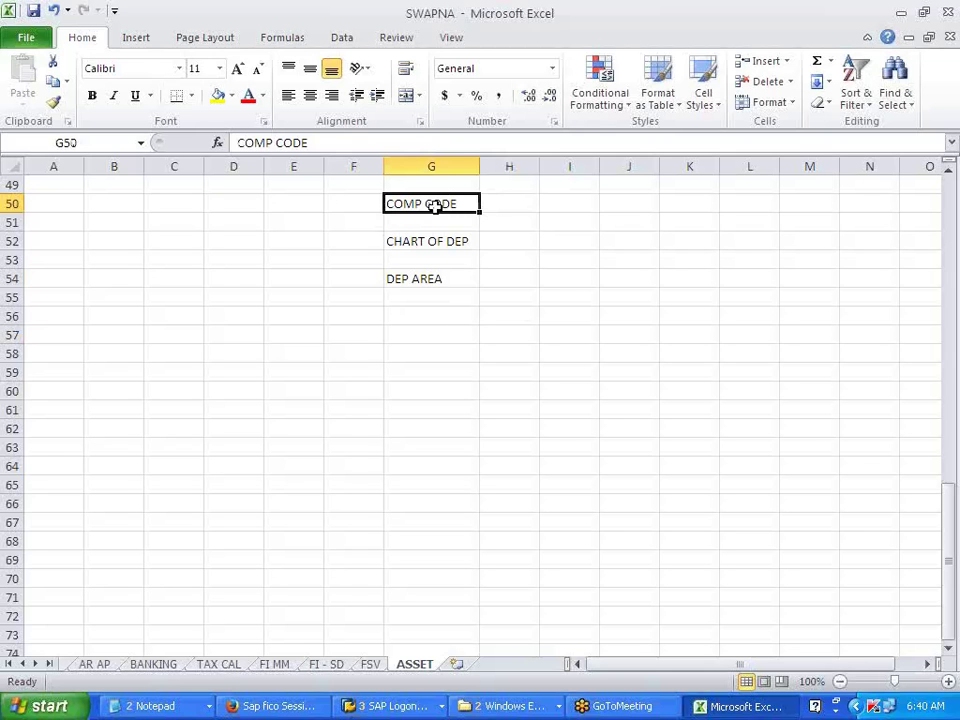
pyautogui.moveTo(444, 204); pyautogui.dragTo(431, 281)
pyautogui.click(452, 448)
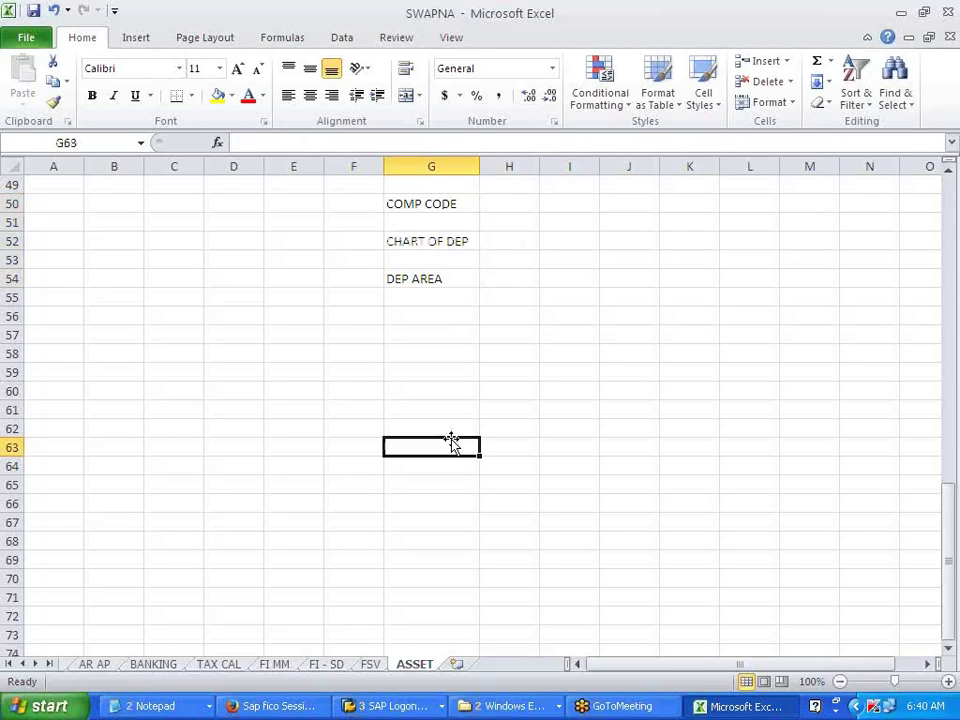
pyautogui.click(441, 201)
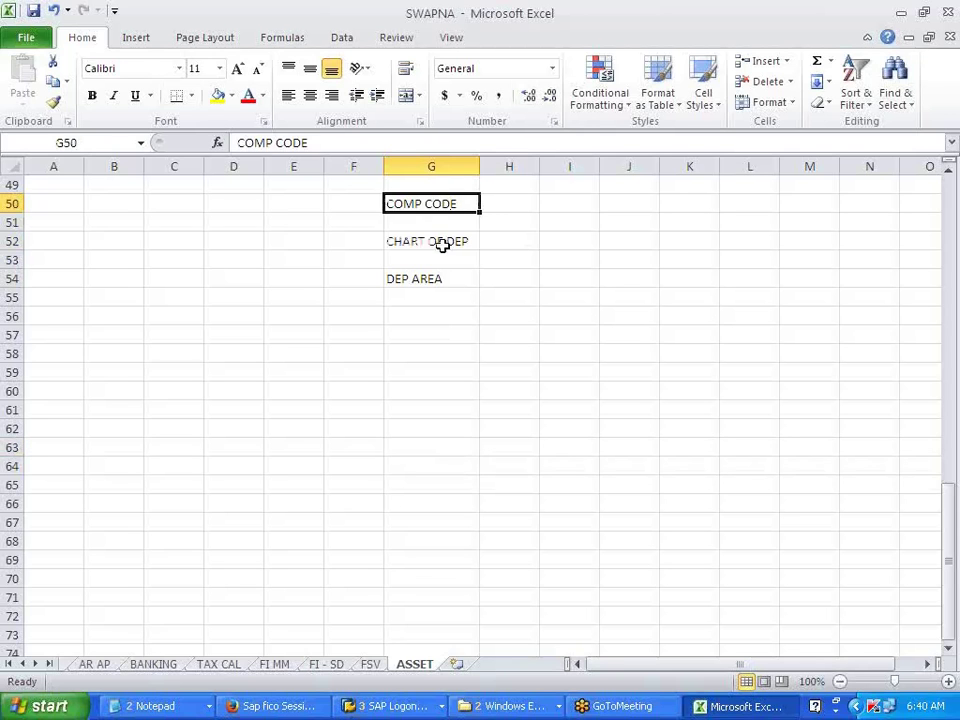
pyautogui.click(441, 242)
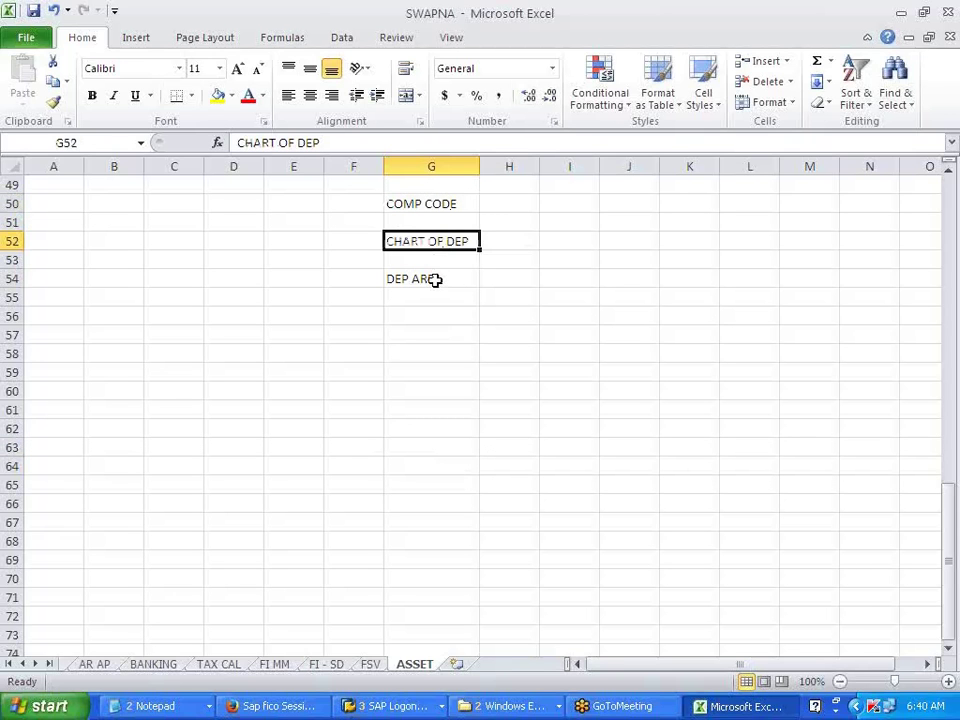
pyautogui.click(436, 279)
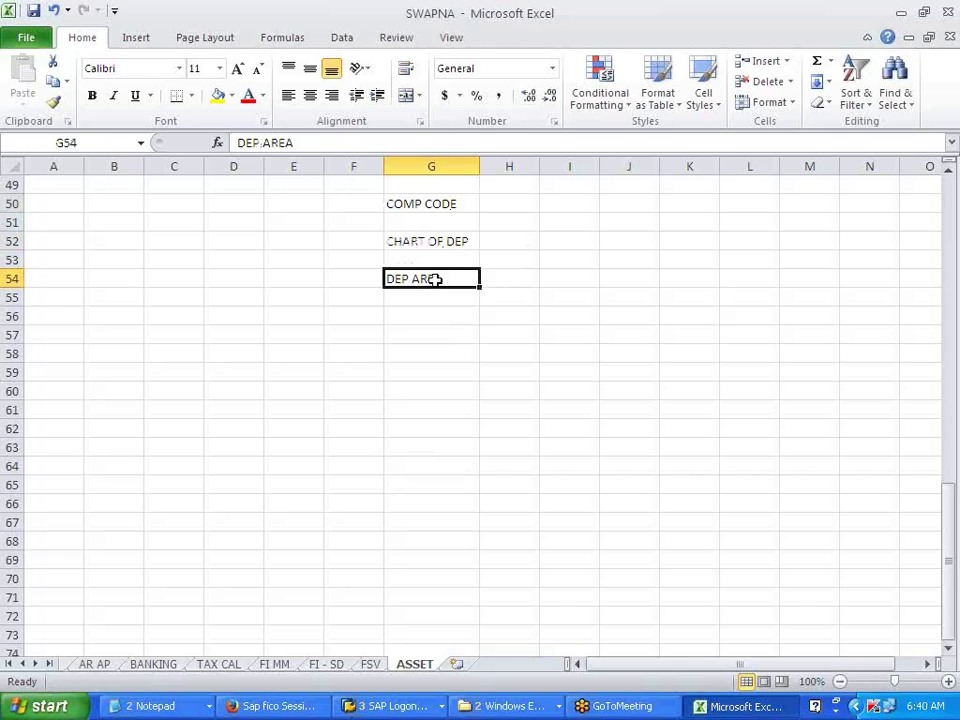
# Extend the chart of depreciation label in G52 to read "CHART OF DEP --- IT CONSIST OF DEP AREAS"
pyautogui.click(439, 240)
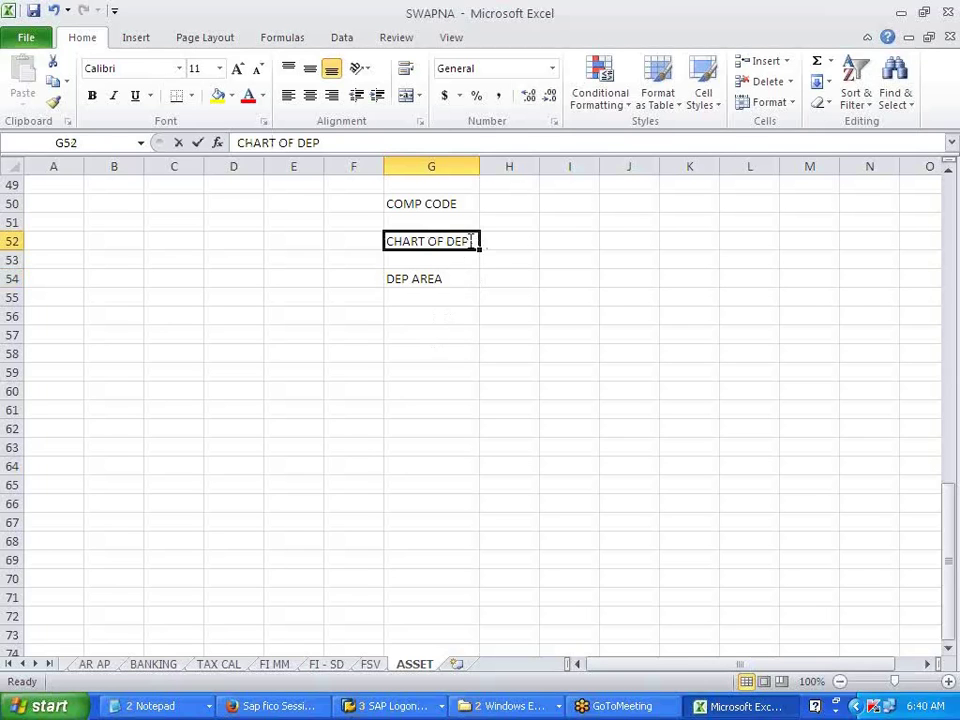
pyautogui.doubleClick(476, 246)
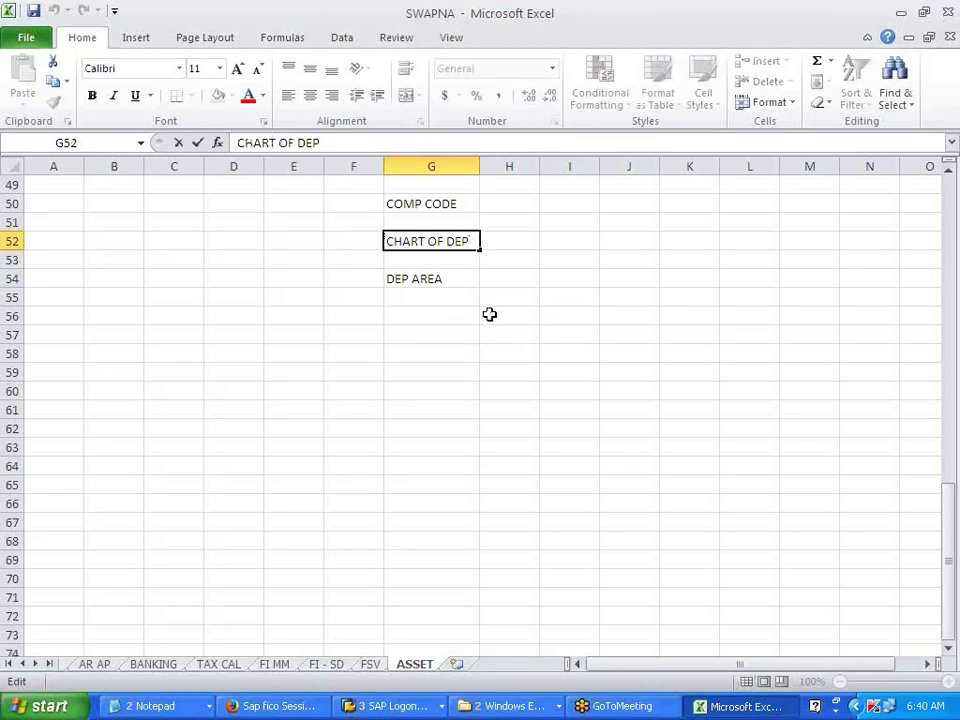
pyautogui.write('--- IT CONS')
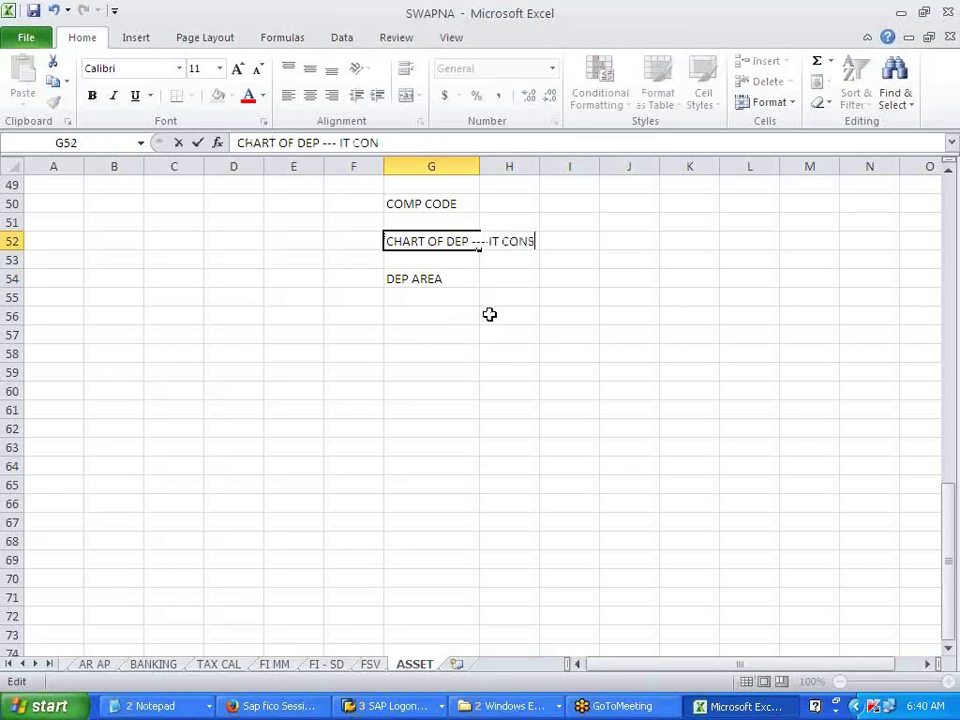
pyautogui.write('IST OF DEP')
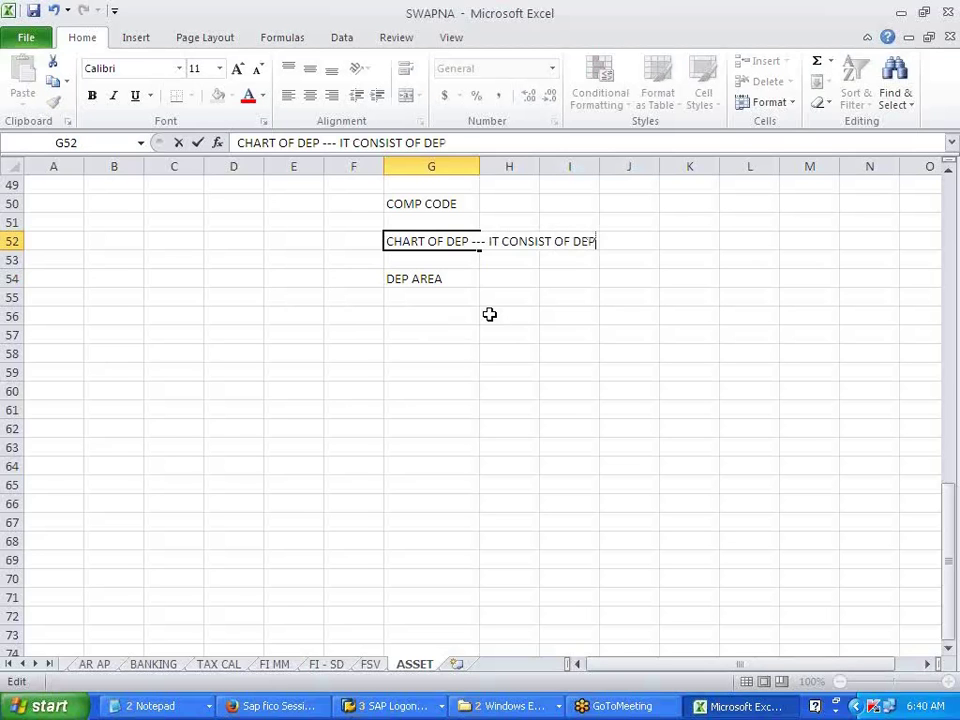
pyautogui.write(' AREAS')
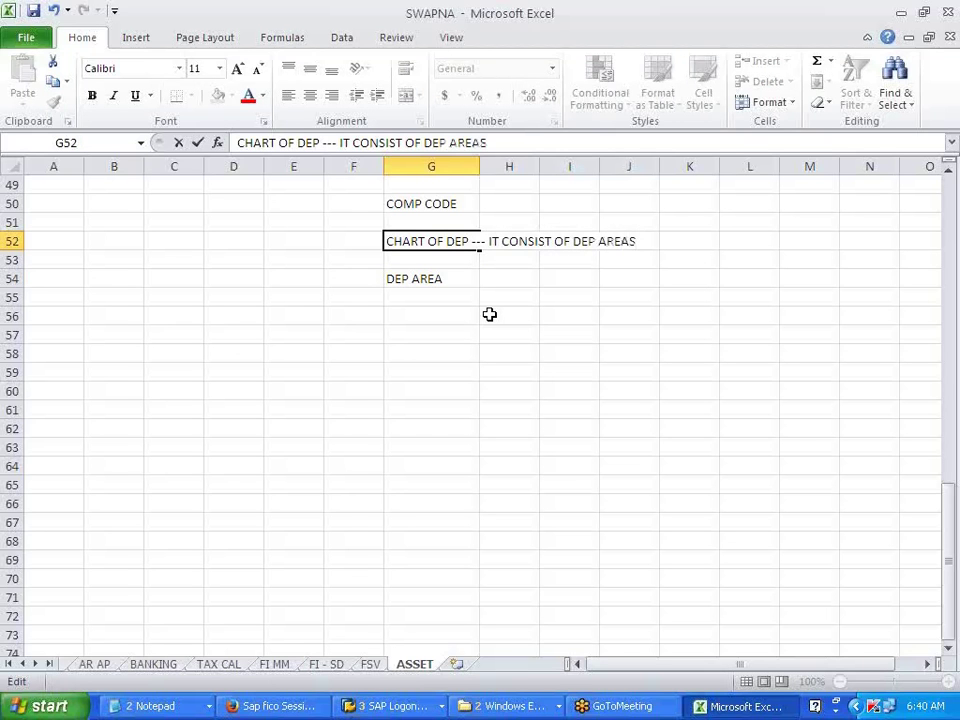
# Extend the depreciation area label in G54 to read "DEP AREA --- DEP AREAS CONTROLS THE CAL OF DEP"
pyautogui.click(450, 277)
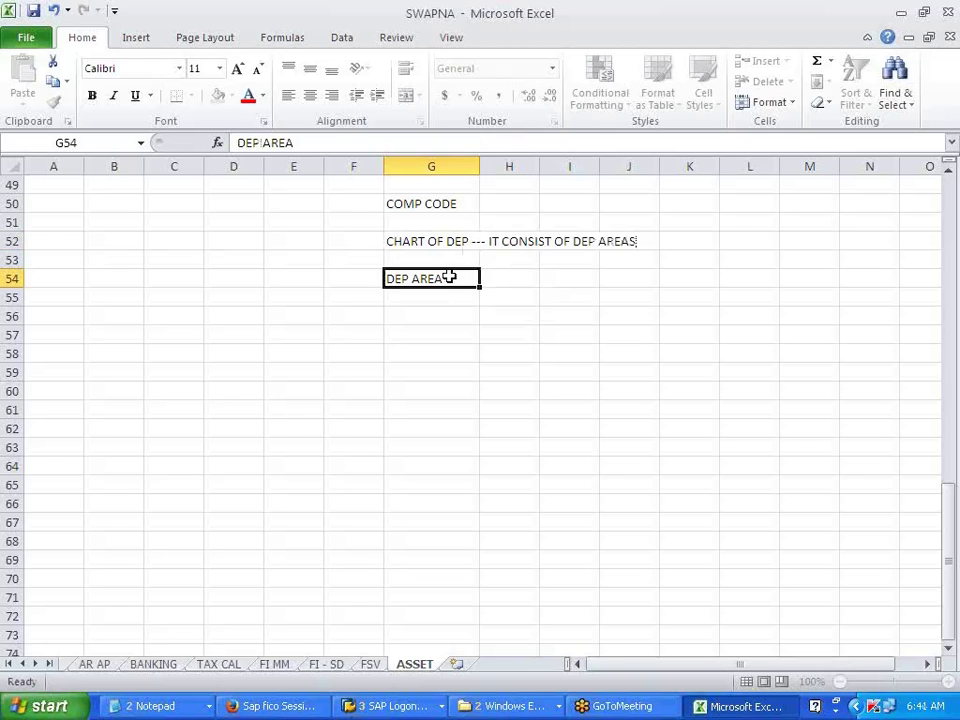
pyautogui.doubleClick(467, 279)
pyautogui.write('---')
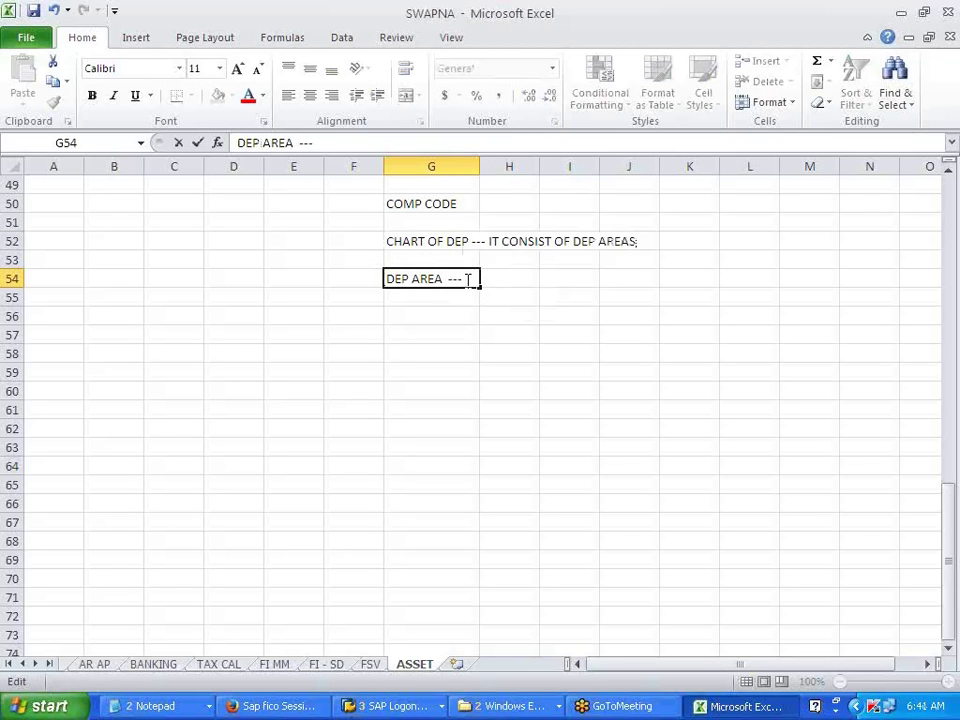
pyautogui.write(' DEP AREA')
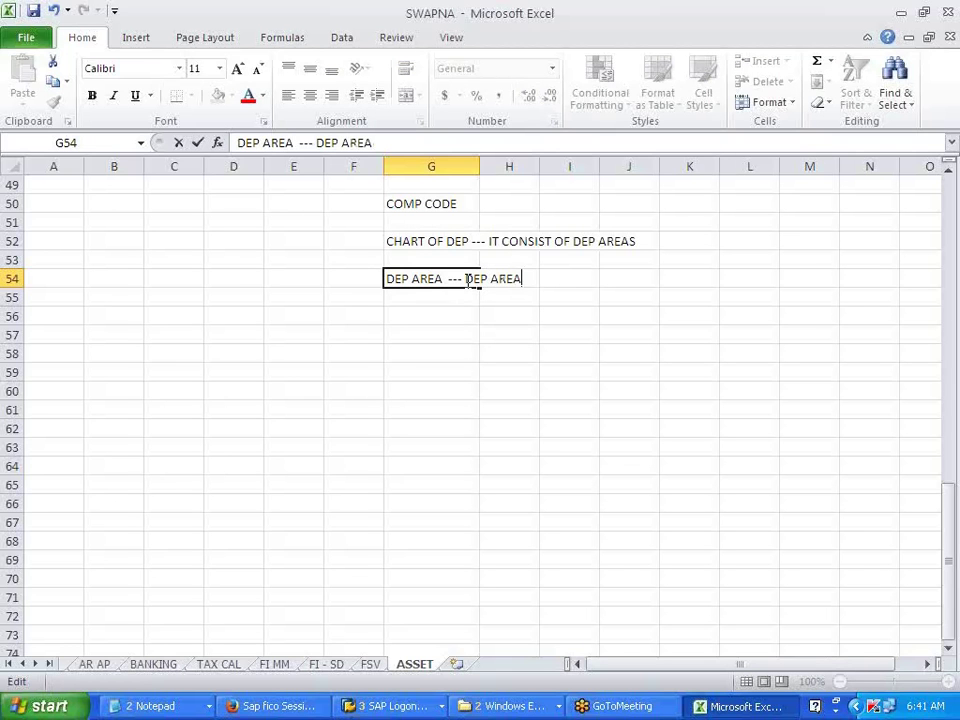
pyautogui.write('S CONT')
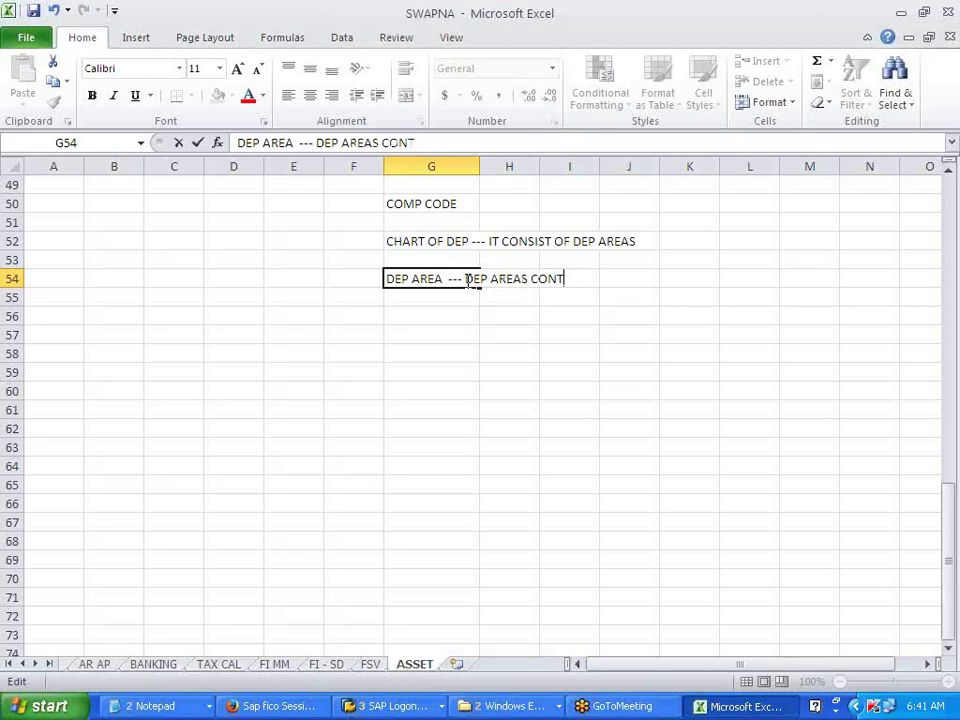
pyautogui.write('ROLS THE CA')
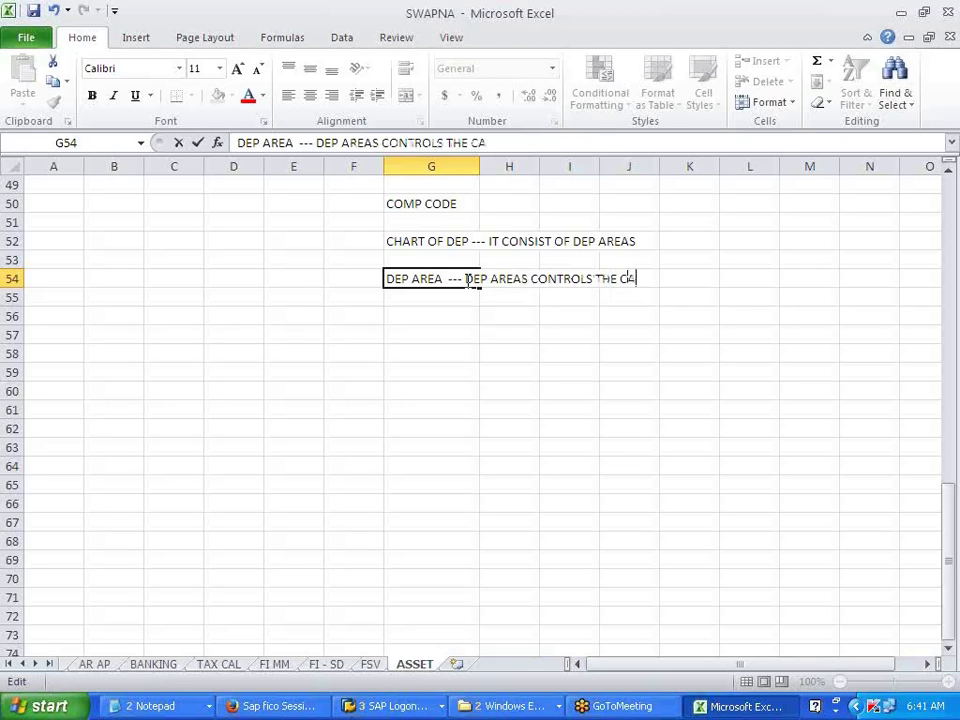
pyautogui.write('L OF DPE')
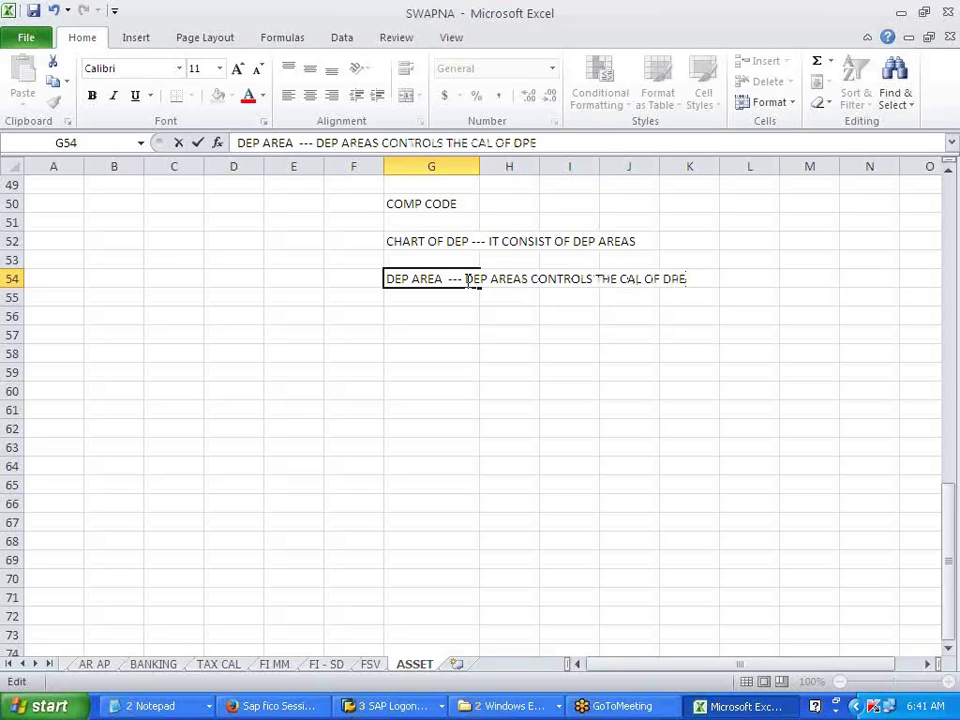
pyautogui.press('BackSpace')
pyautogui.press('BackSpace')
pyautogui.write('EP')
# Append "(SPECIFIC TO COUNTRY)" to the chart of depreciation note in G52
pyautogui.click(430, 243)
pyautogui.doubleClick(430, 244)
pyautogui.click(647, 242)
pyautogui.write('(')
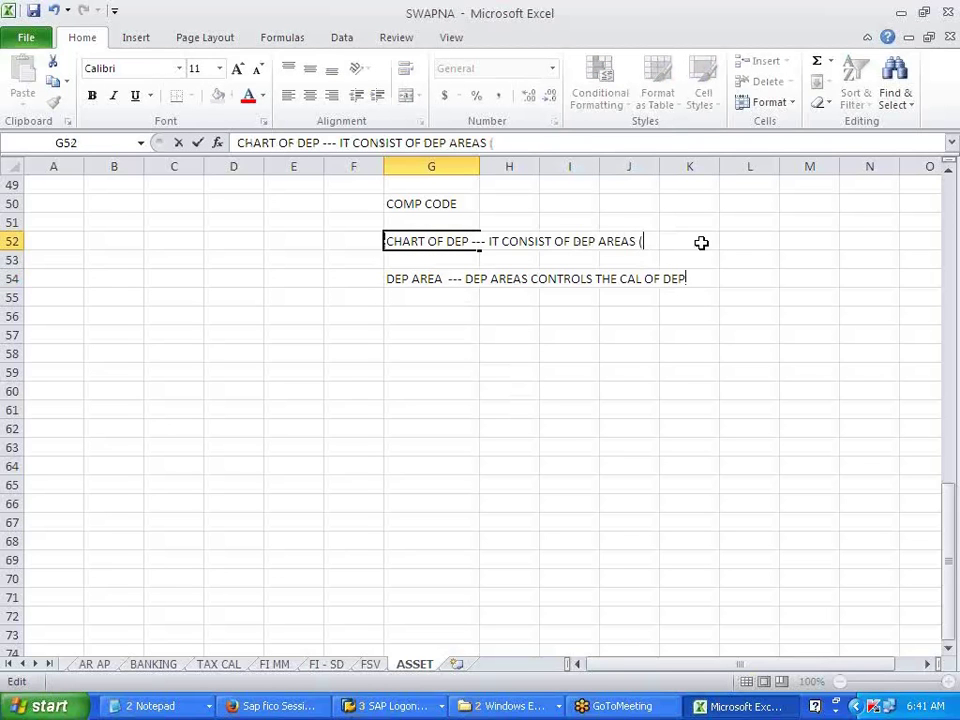
pyautogui.write('SPECIFIC')
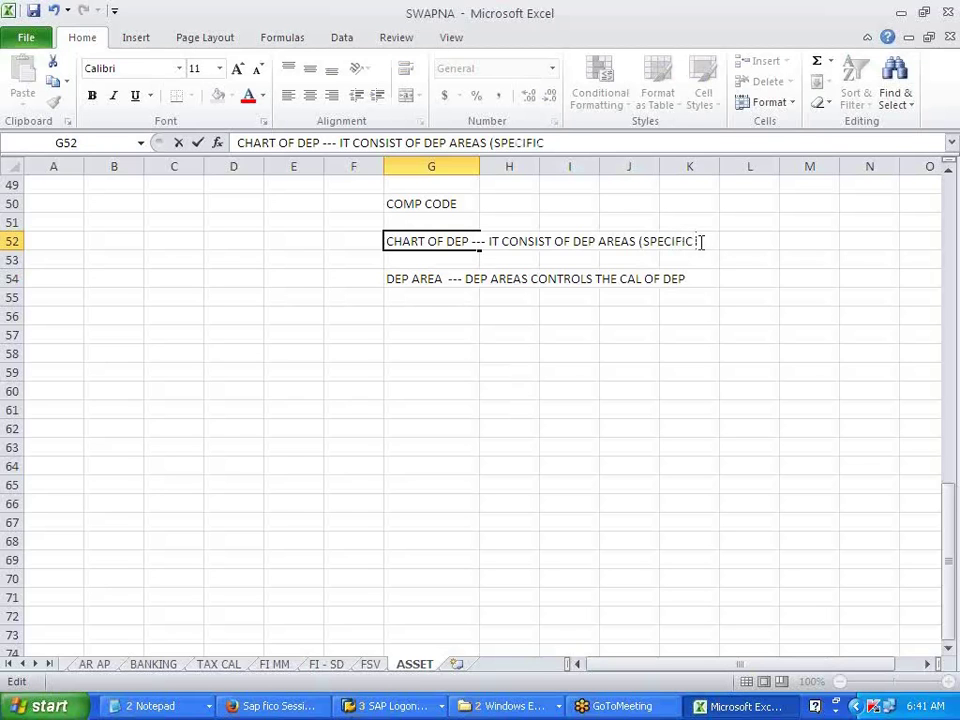
pyautogui.write(' TO COU')
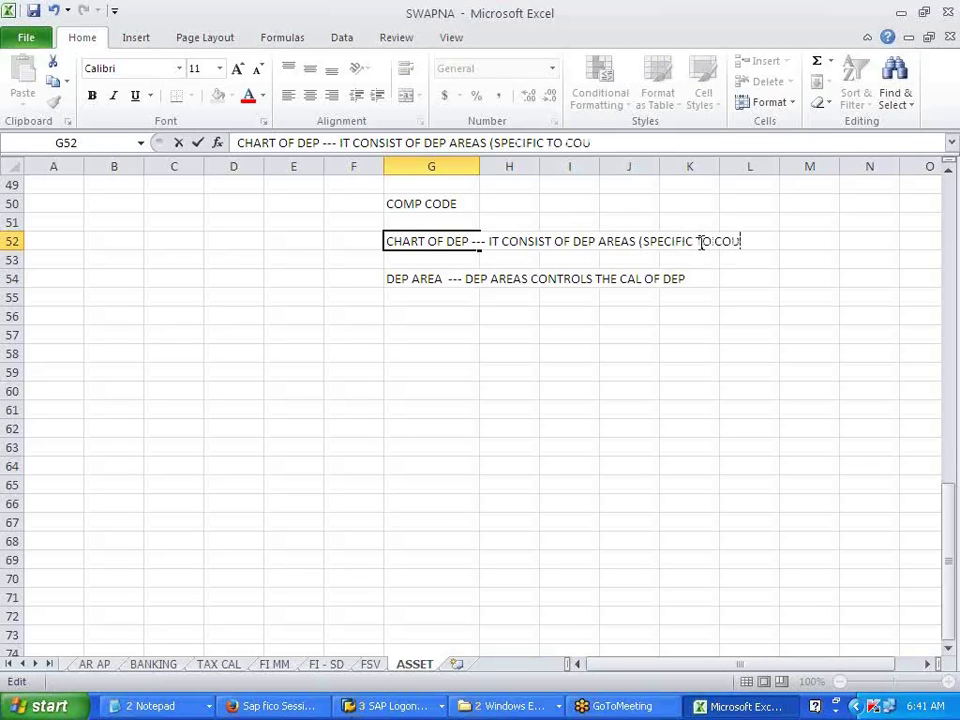
pyautogui.write('NTRY)')
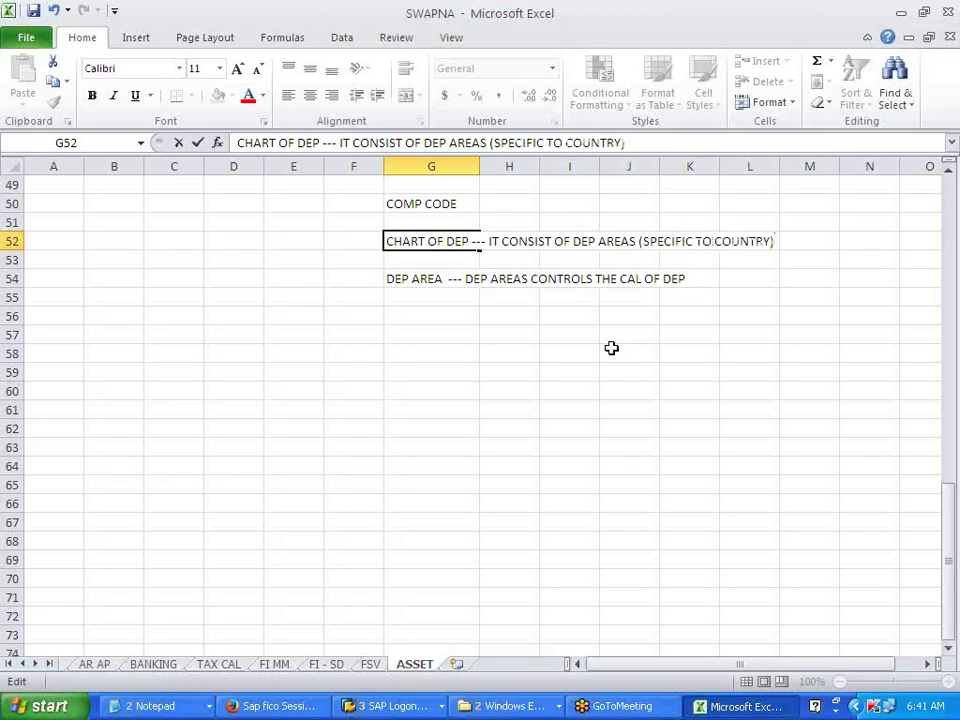
# Reword the end of the depreciation area note in G54 so it reads "DEP AREAS CONTROLS PARAMETERS"
pyautogui.doubleClick(416, 279)
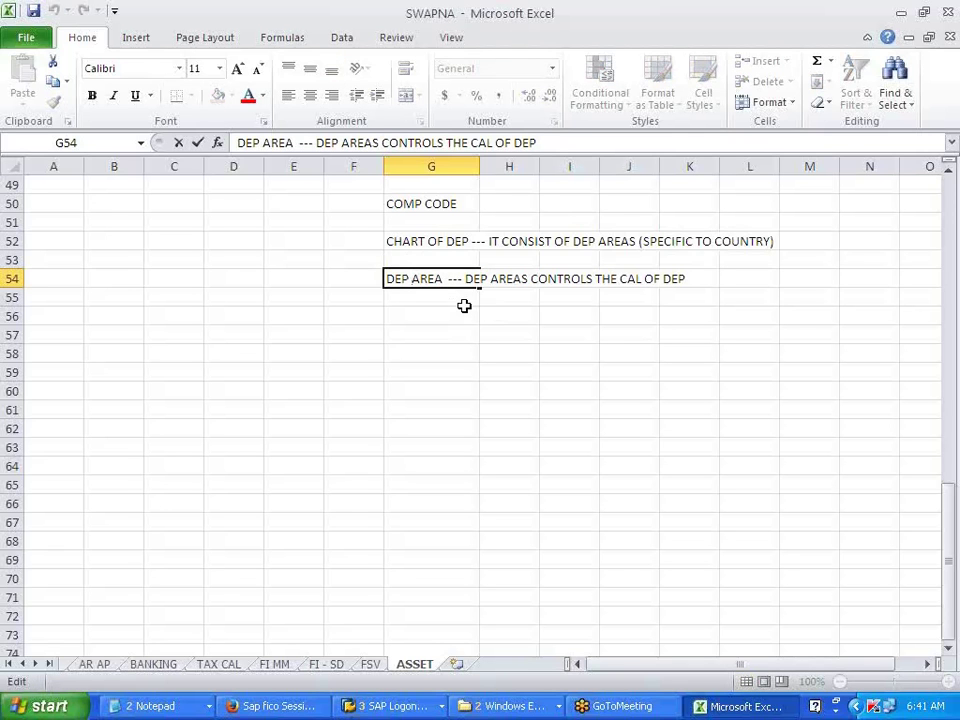
pyautogui.press('Right')
pyautogui.press('Right')
pyautogui.press('Right')
pyautogui.press('Right')
pyautogui.press('Right')
pyautogui.press('Right')
pyautogui.press('Right')
pyautogui.press('Right')
pyautogui.press('Right')
pyautogui.press('Right')
pyautogui.press('Right')
pyautogui.press('Right')
pyautogui.press('Right')
pyautogui.press('Right')
pyautogui.press('Right')
pyautogui.press('Right')
pyautogui.press('Right')
pyautogui.press('Right')
pyautogui.press('Right')
pyautogui.press('Right')
pyautogui.press('BackSpace')
pyautogui.press('BackSpace')
pyautogui.press('BackSpace')
pyautogui.press('BackSpace')
pyautogui.press('BackSpace')
pyautogui.press('BackSpace')
pyautogui.press('BackSpace')
pyautogui.press('BackSpace')
pyautogui.press('BackSpace')
pyautogui.press('BackSpace')
pyautogui.press('BackSpace')
pyautogui.press('BackSpace')
pyautogui.press('BackSpace')
pyautogui.press('BackSpace')
pyautogui.write('PARAMETERS')
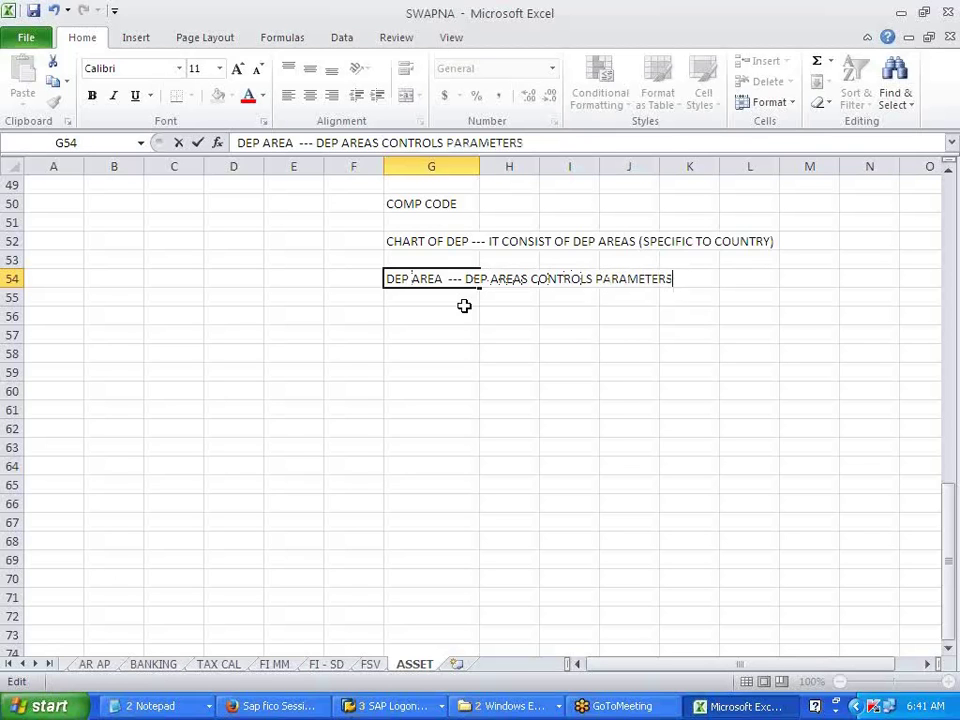
pyautogui.click(487, 446)
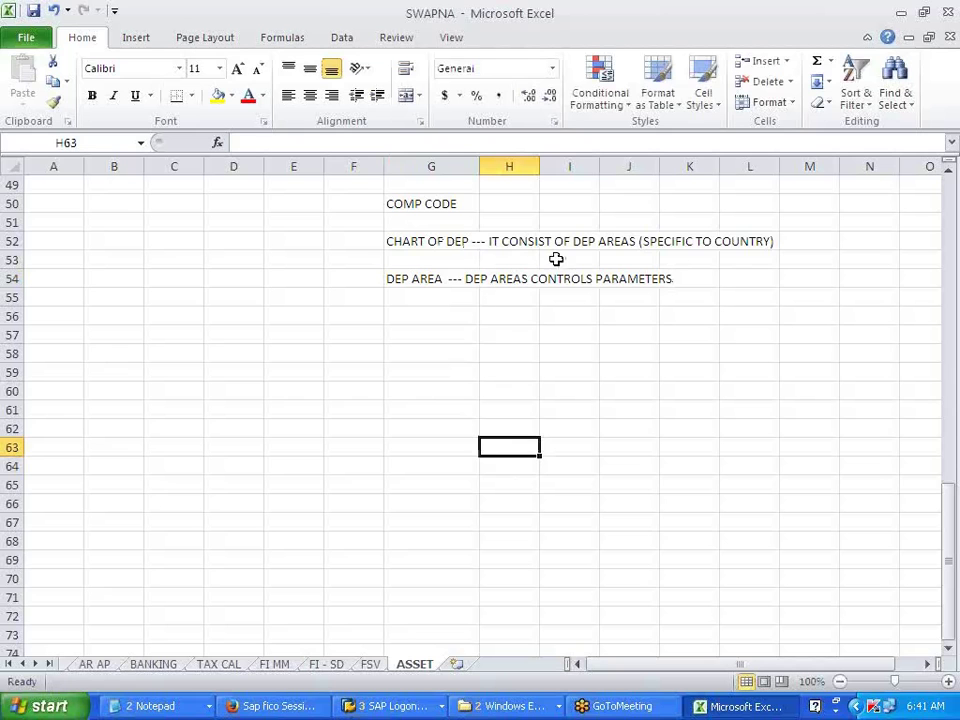
# Enter "01 -- BOOK DEP (LEGAL)" as text in H56, keeping the leading zero
pyautogui.click(505, 317)
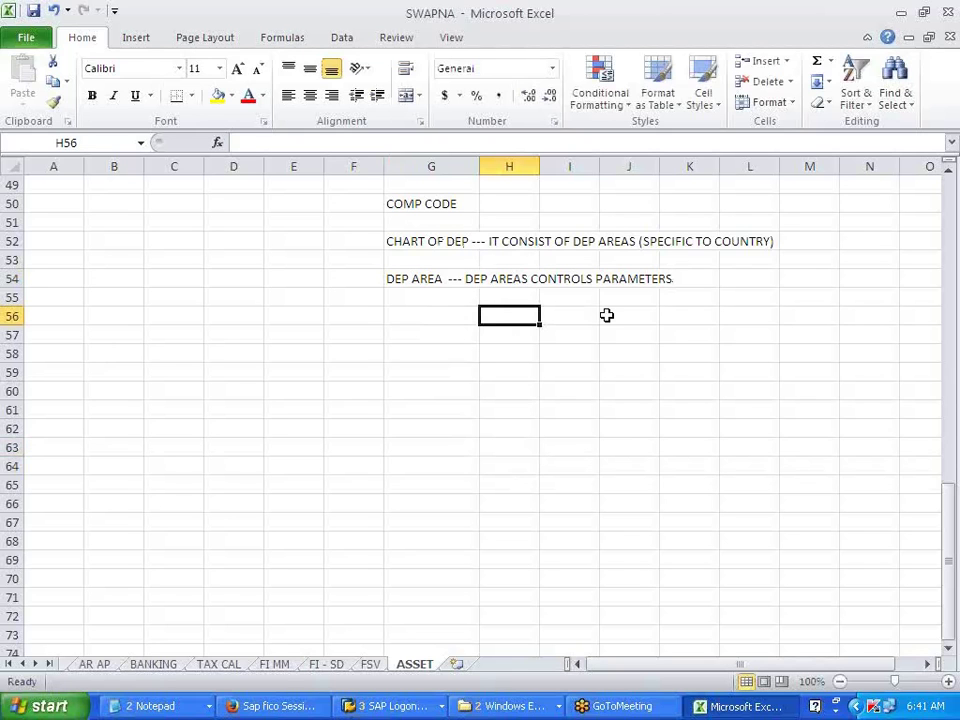
pyautogui.write('0')
pyautogui.press('BackSpace')
pyautogui.write("'01 -- BOKK")
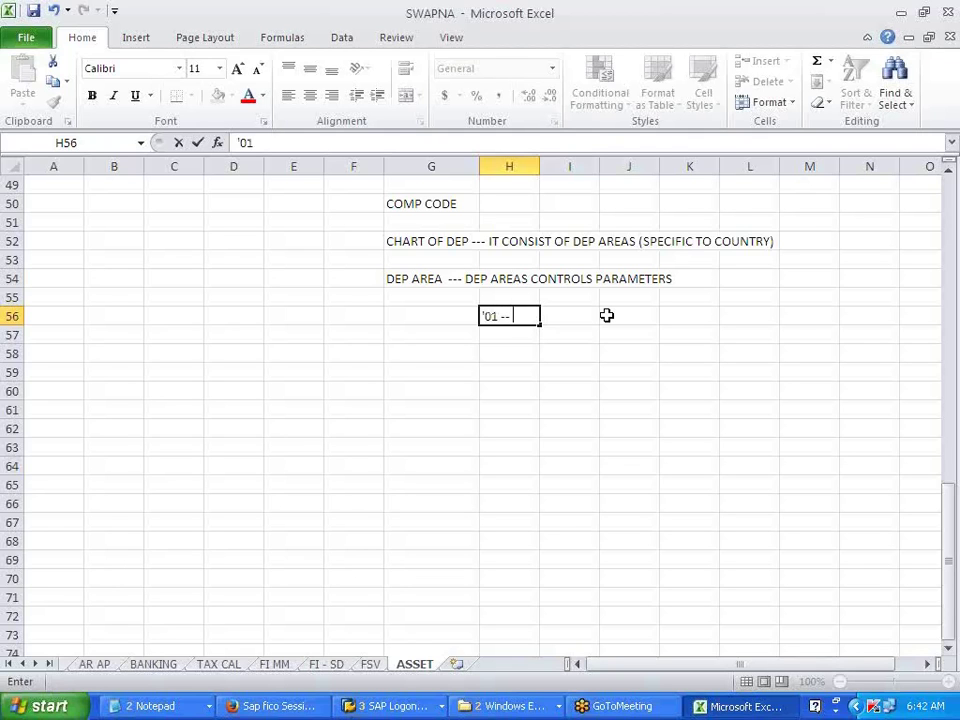
pyautogui.press('BackSpace')
pyautogui.press('BackSpace')
pyautogui.write('OK DEP')
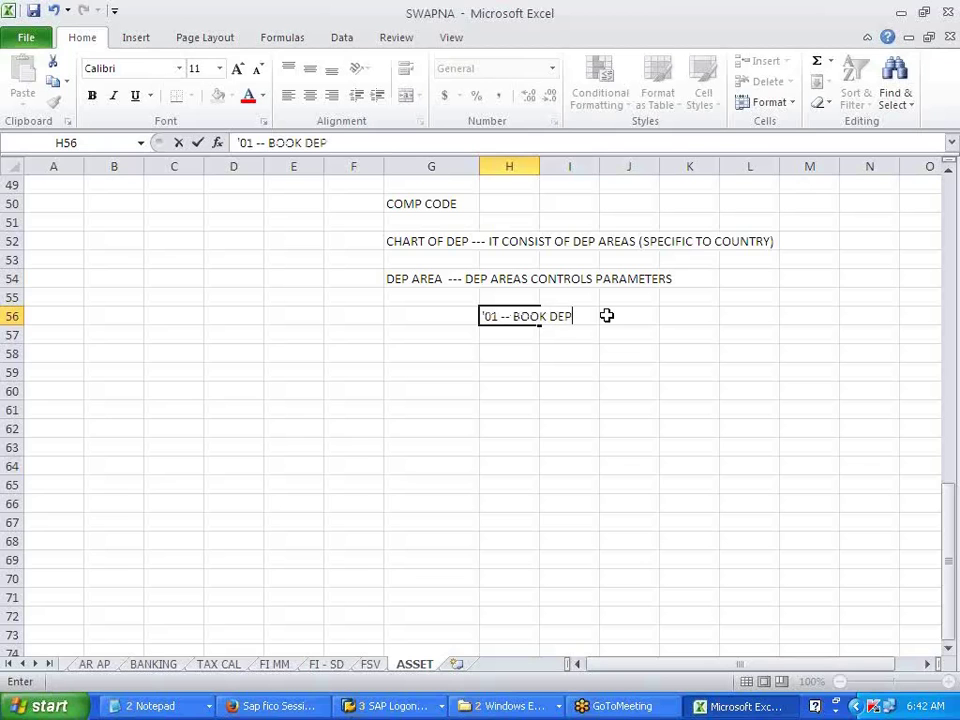
pyautogui.write(' (LEGAL')
pyautogui.write(')')
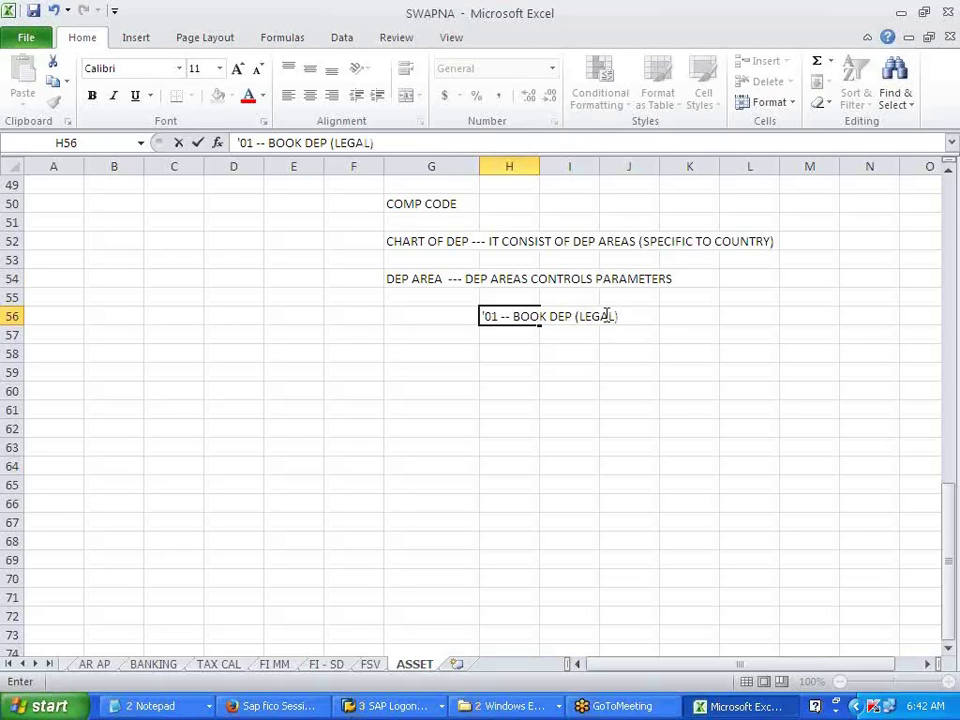
pyautogui.click(706, 443)
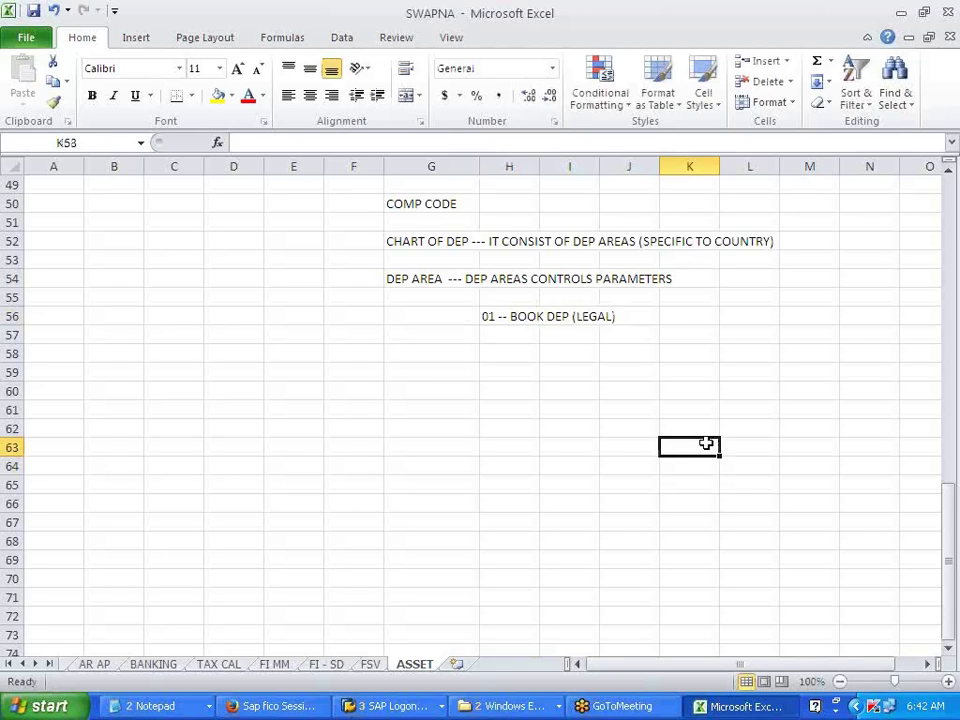
pyautogui.click(806, 300)
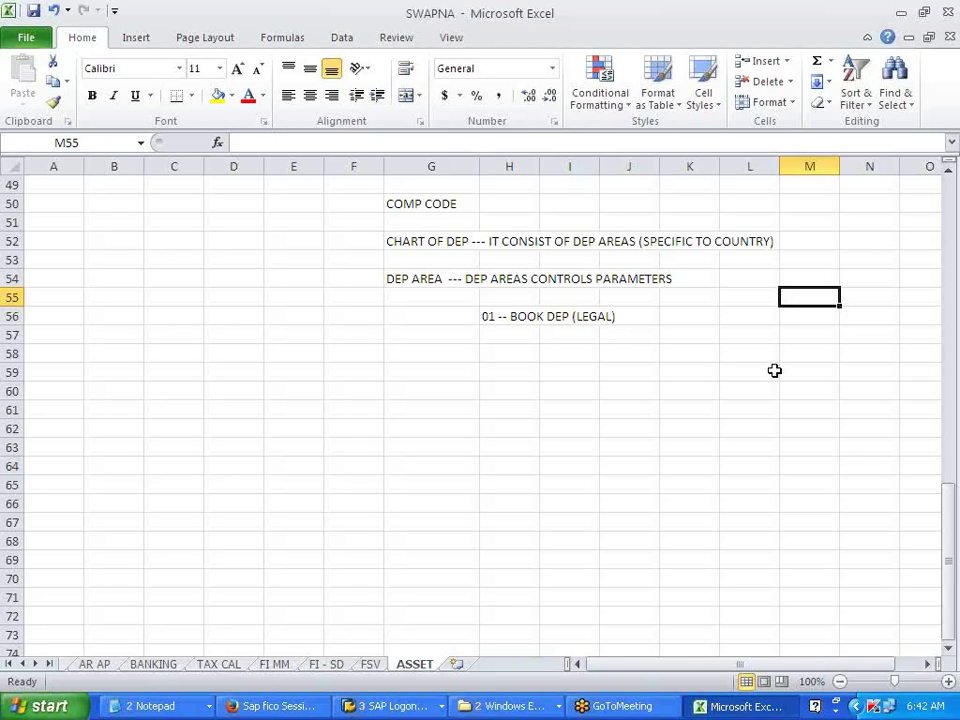
# Switch to SAP, start transaction FB03 and open its document list selection
pyautogui.click(394, 707)
pyautogui.click(402, 638)
pyautogui.write('FB03')
pyautogui.press('Return')
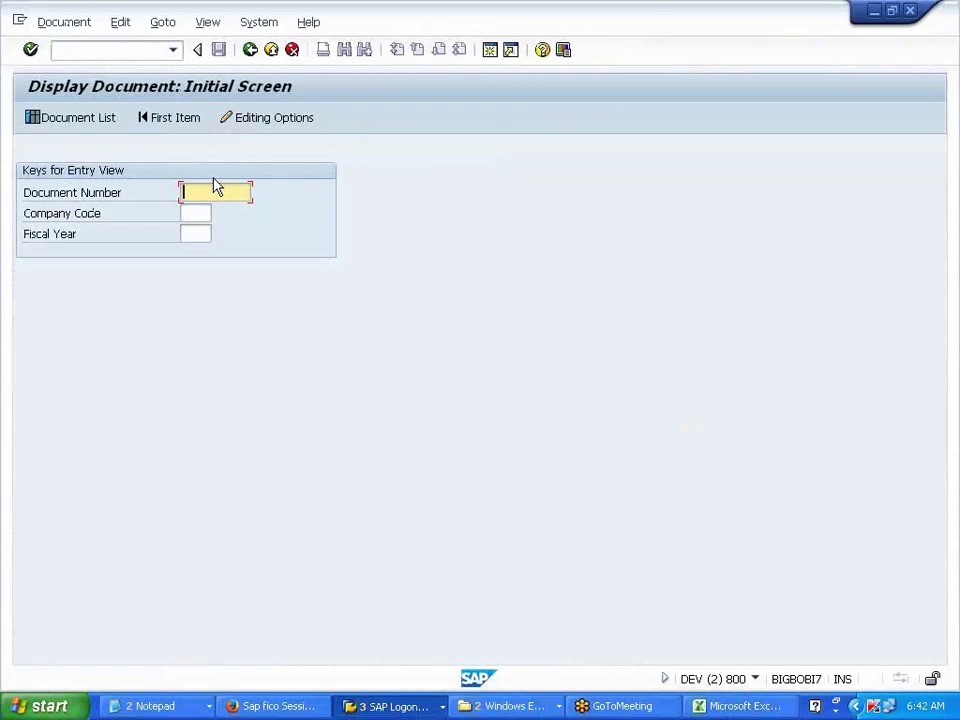
pyautogui.click(104, 116)
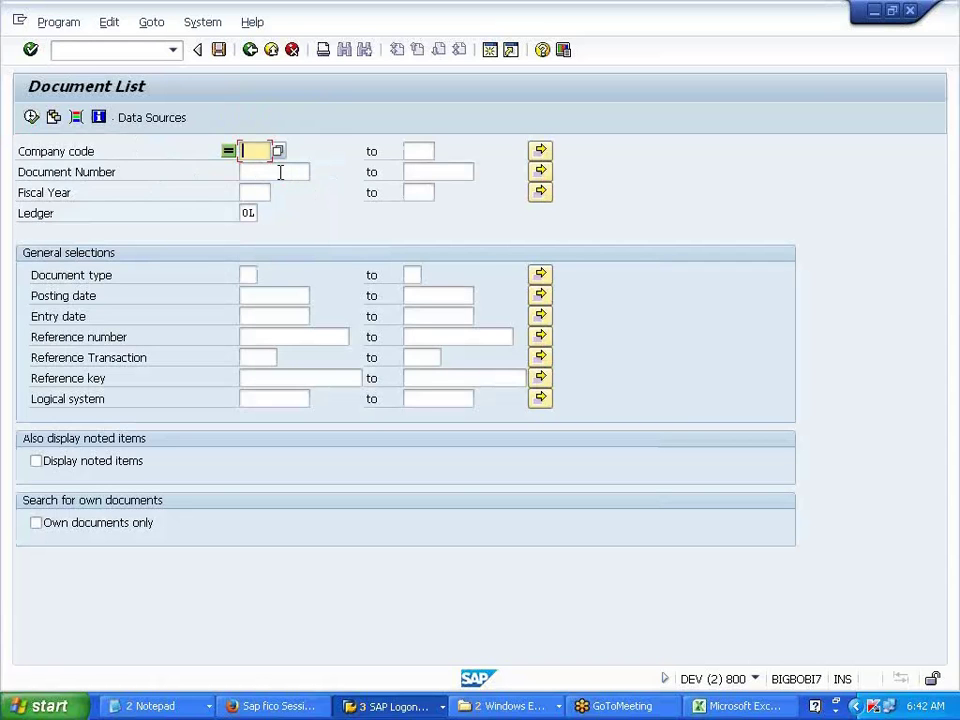
# List the documents numbered 1 to 9999 for company code SW01 in fiscal year 2014
pyautogui.write('SW01')
pyautogui.click(280, 172)
pyautogui.write('1')
pyautogui.press('Tab')
pyautogui.write('9999')
pyautogui.click(263, 192)
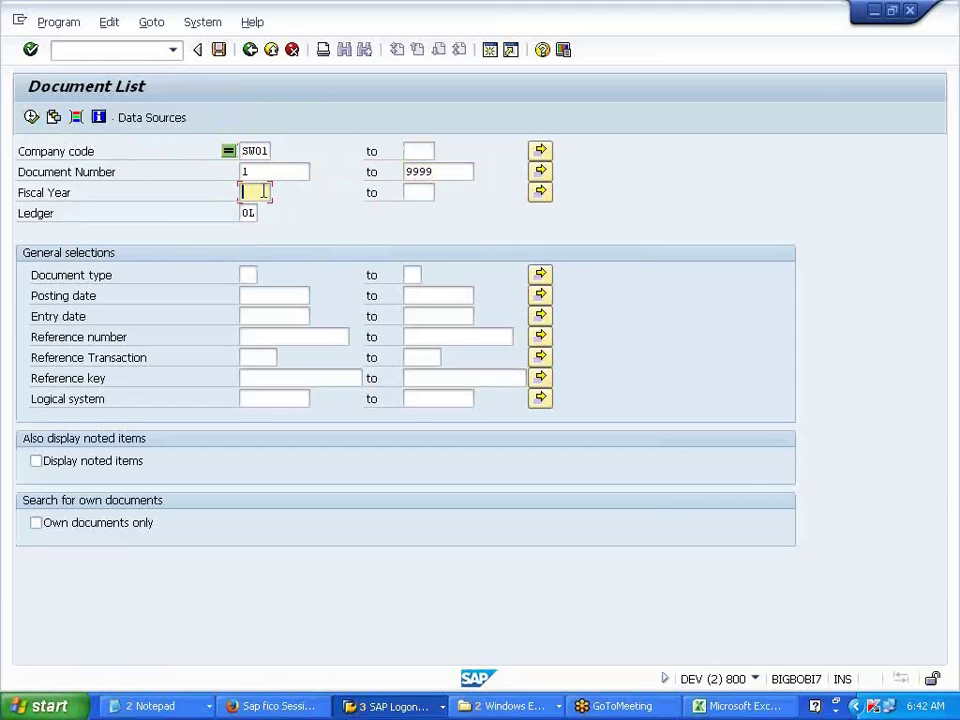
pyautogui.write('2014')
pyautogui.click(32, 117)
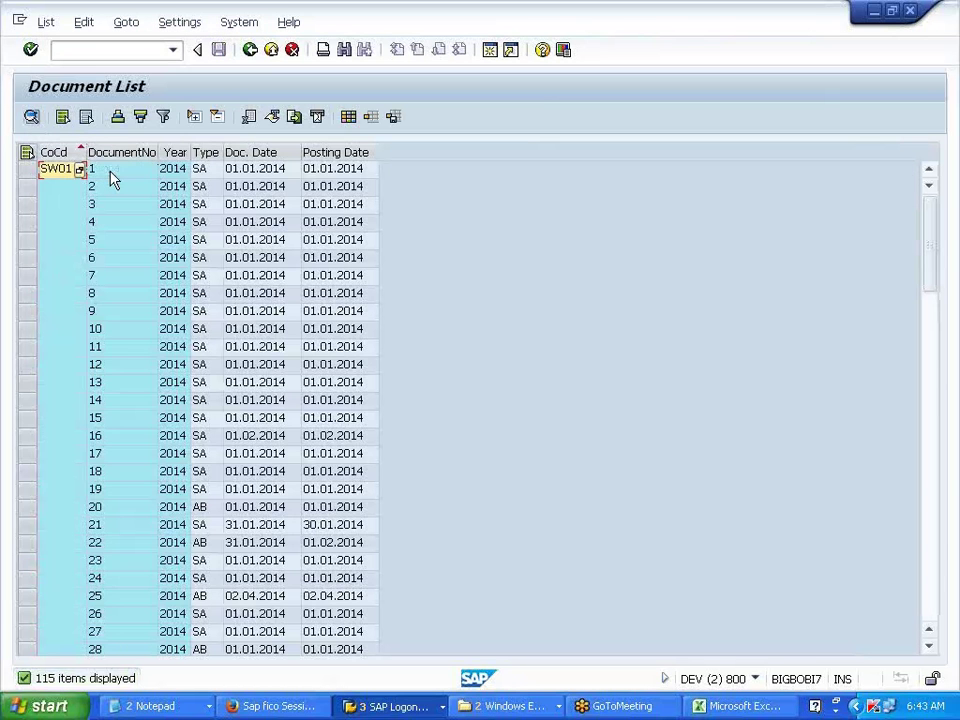
# Open document 1 from the list, examine its entry and general ledger views, and return to the list
pyautogui.doubleClick(113, 179)
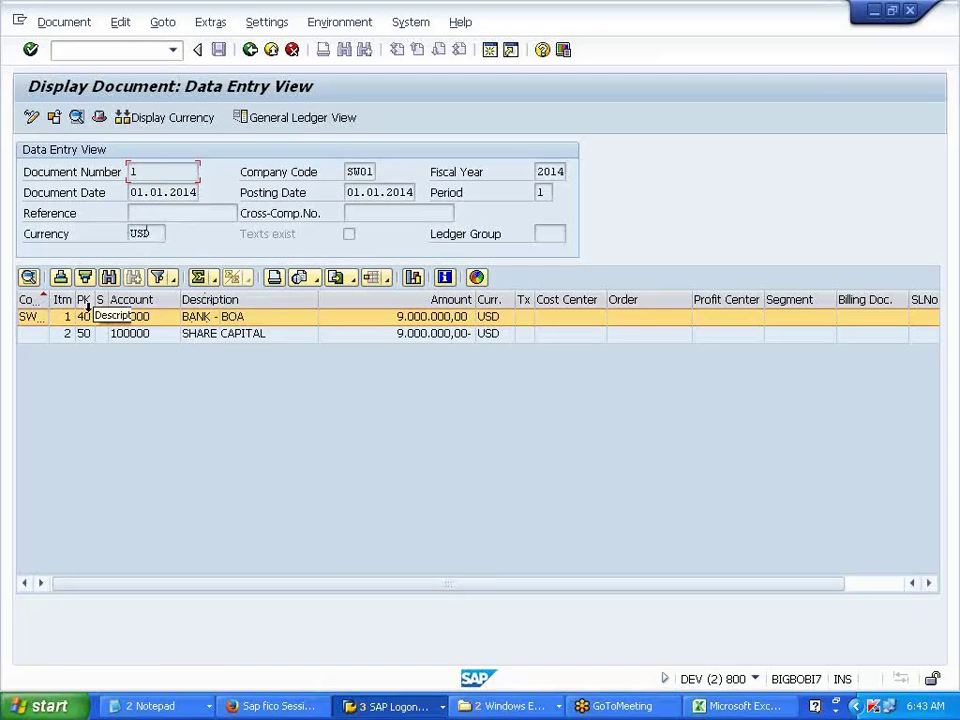
pyautogui.click(274, 120)
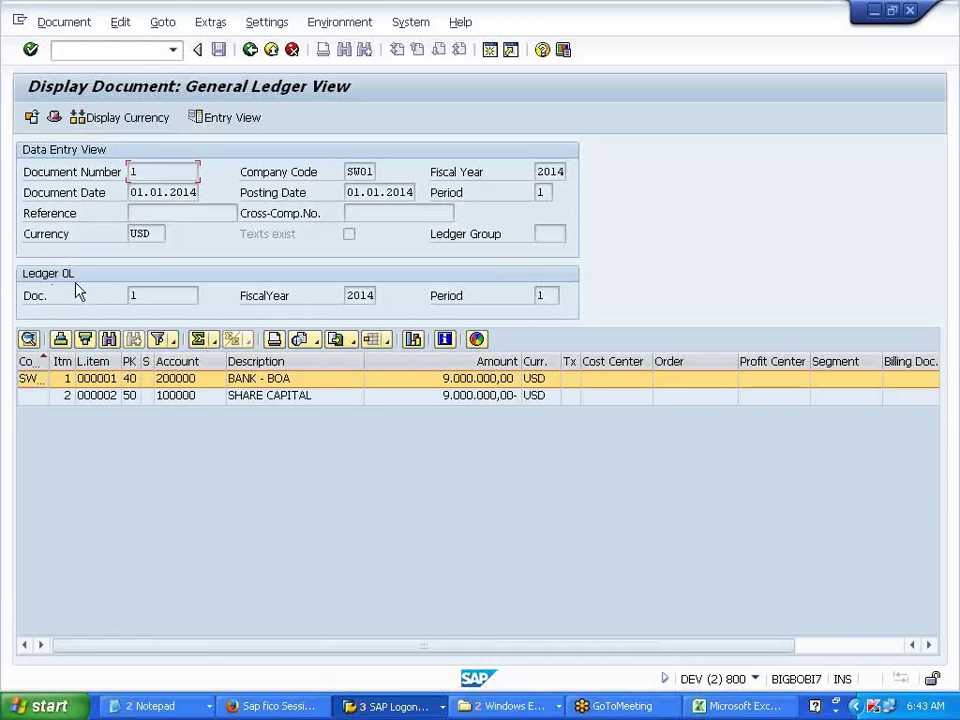
pyautogui.click(249, 51)
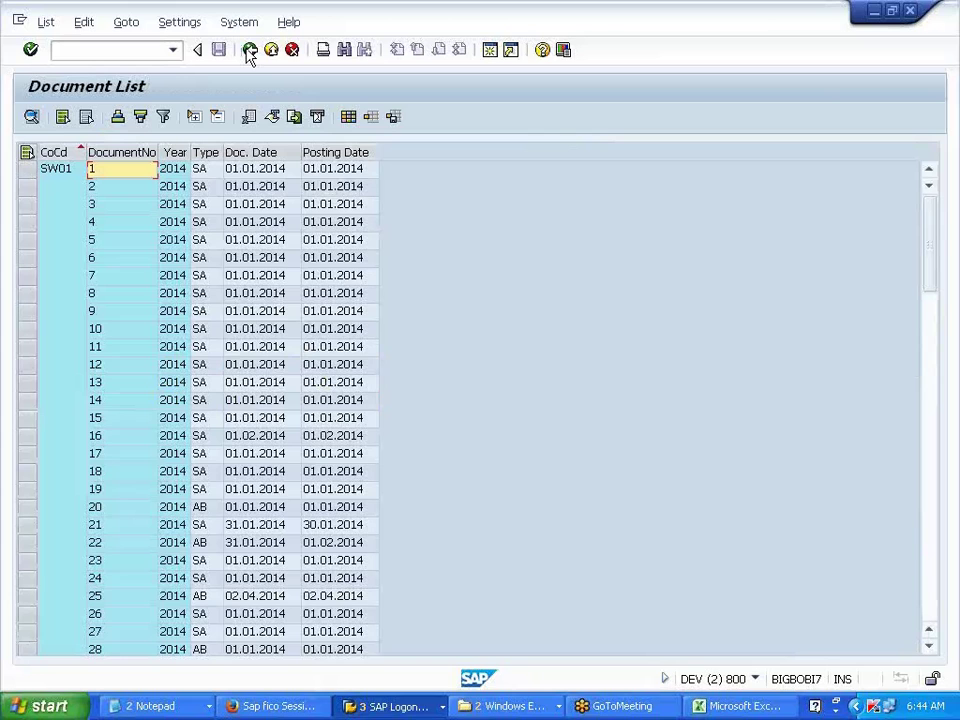
# Return to the ASSET sheet in Excel and enter "15 -- TAX DEP" in H57
pyautogui.hotkey('alt', 'Tab')
pyautogui.click(485, 409)
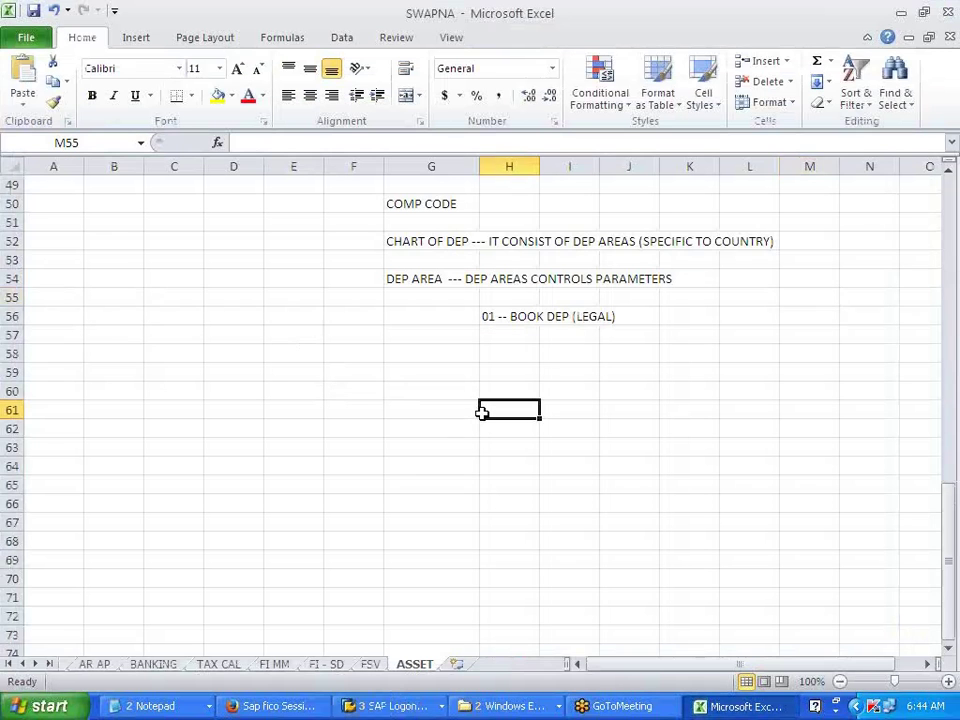
pyautogui.click(490, 337)
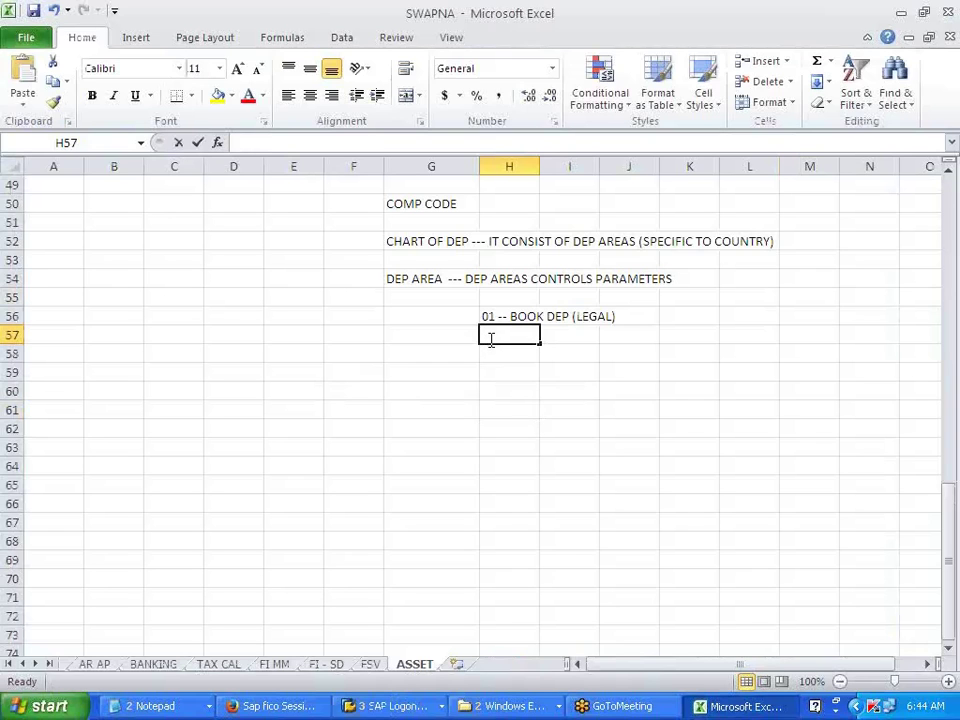
pyautogui.write('15')
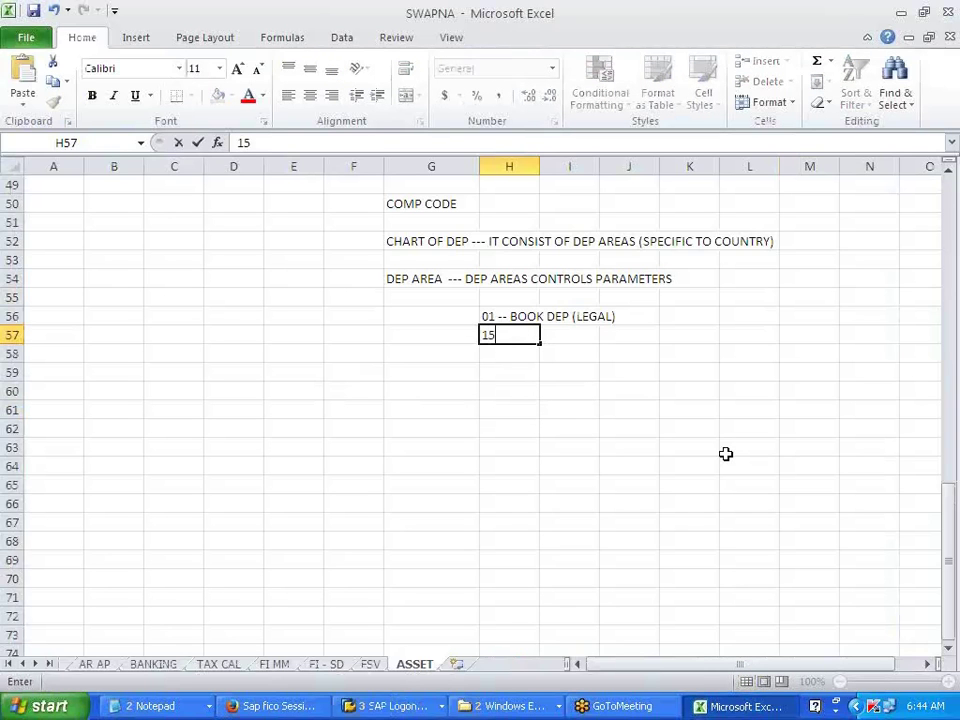
pyautogui.write(' --')
pyautogui.write('TAX')
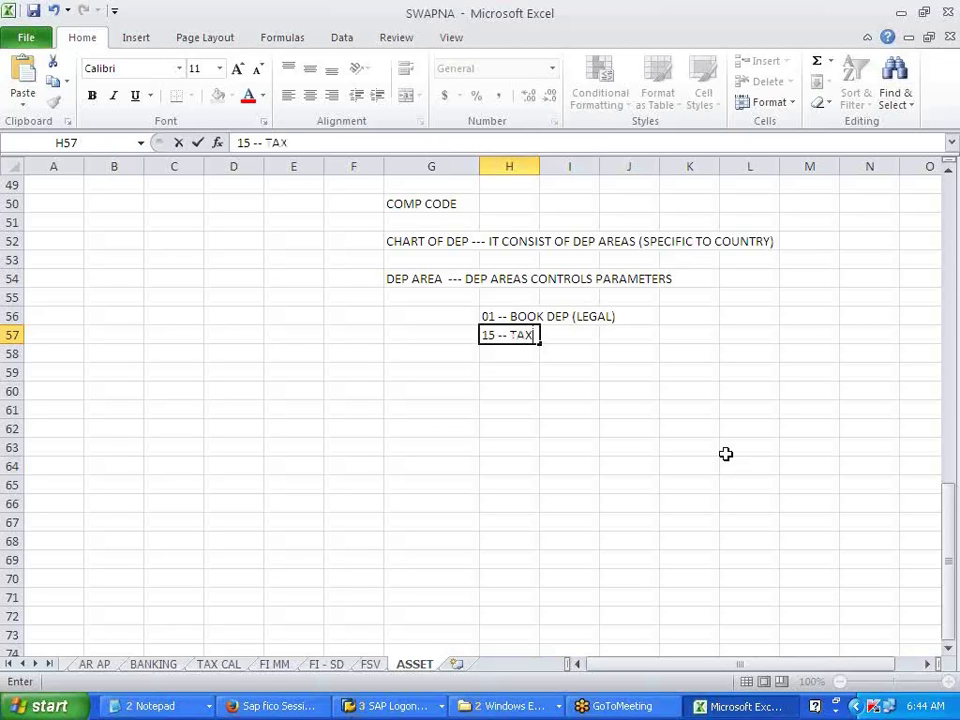
pyautogui.write(' DEP')
pyautogui.click(489, 353)
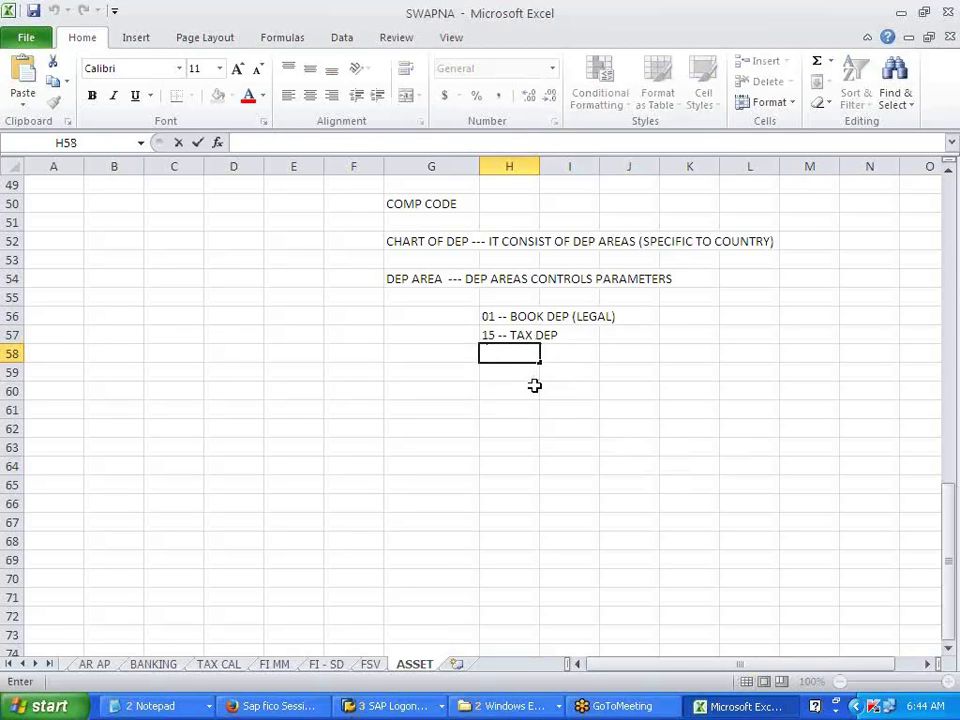
# Enter "POSTED TO GL" in K56 beside book depreciation and "REPORTING" in K57 beside tax depreciation
pyautogui.moveTo(489, 317); pyautogui.dragTo(619, 322)
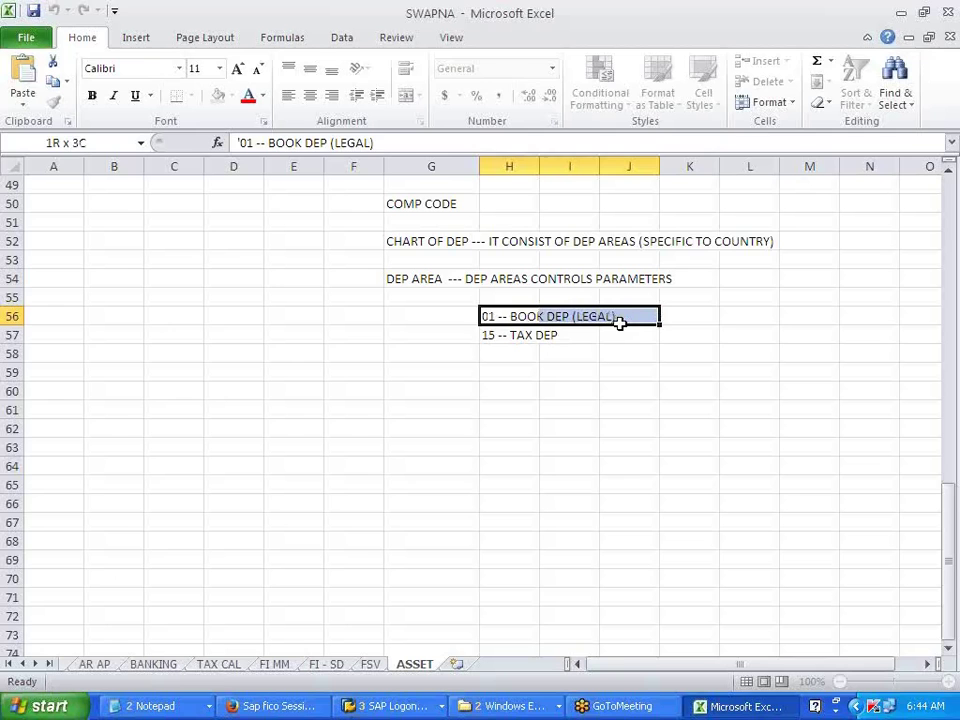
pyautogui.click(691, 322)
pyautogui.write('POSTED TO GL')
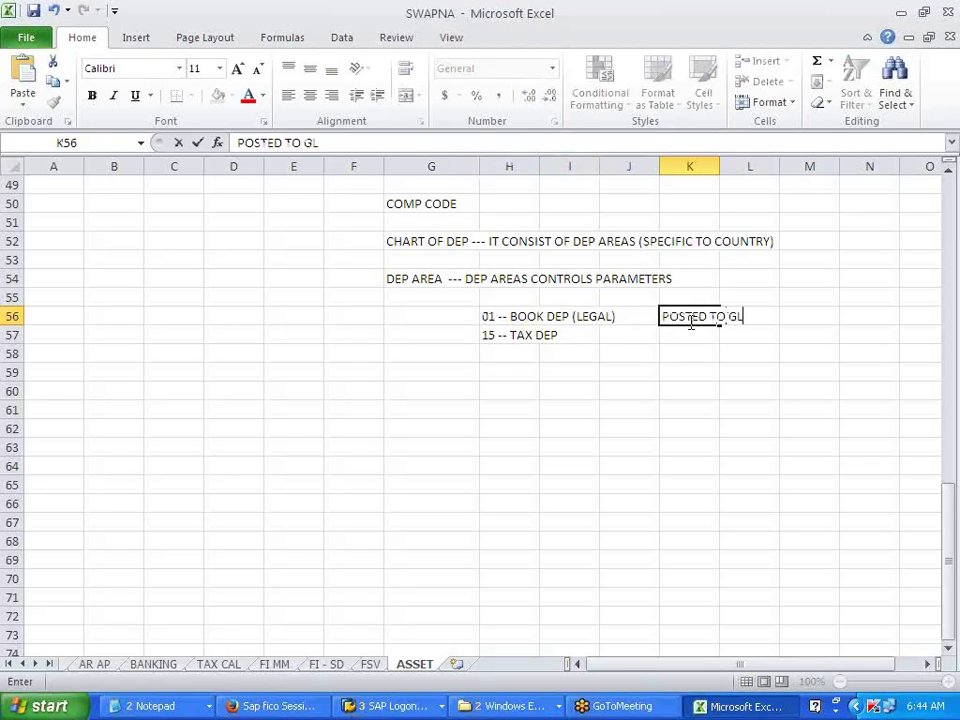
pyautogui.click(673, 334)
pyautogui.write('REPORTING')
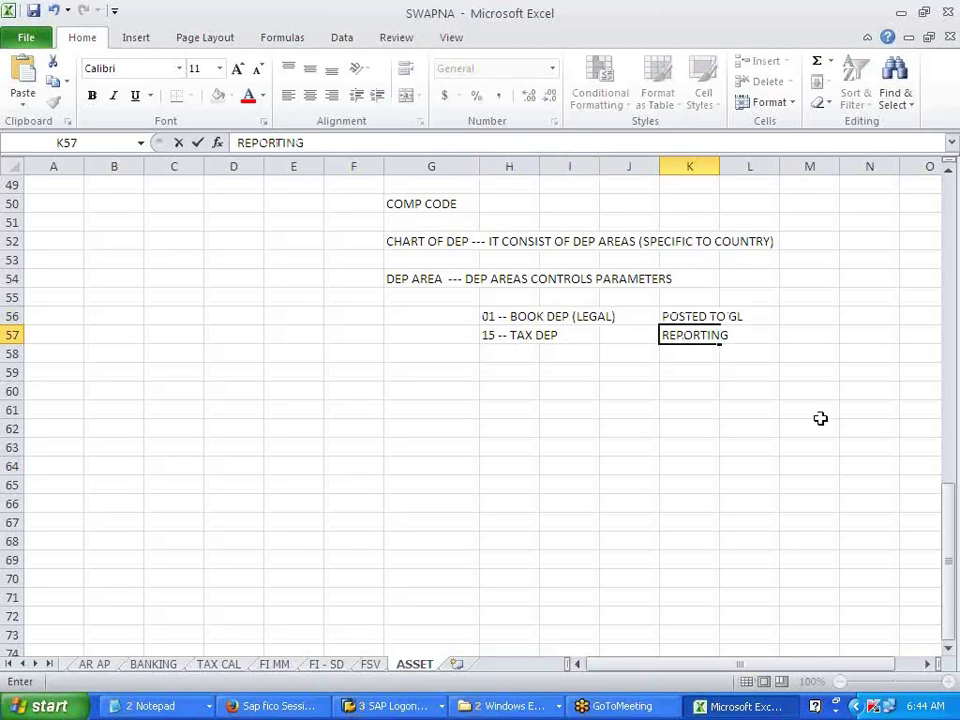
pyautogui.click(820, 417)
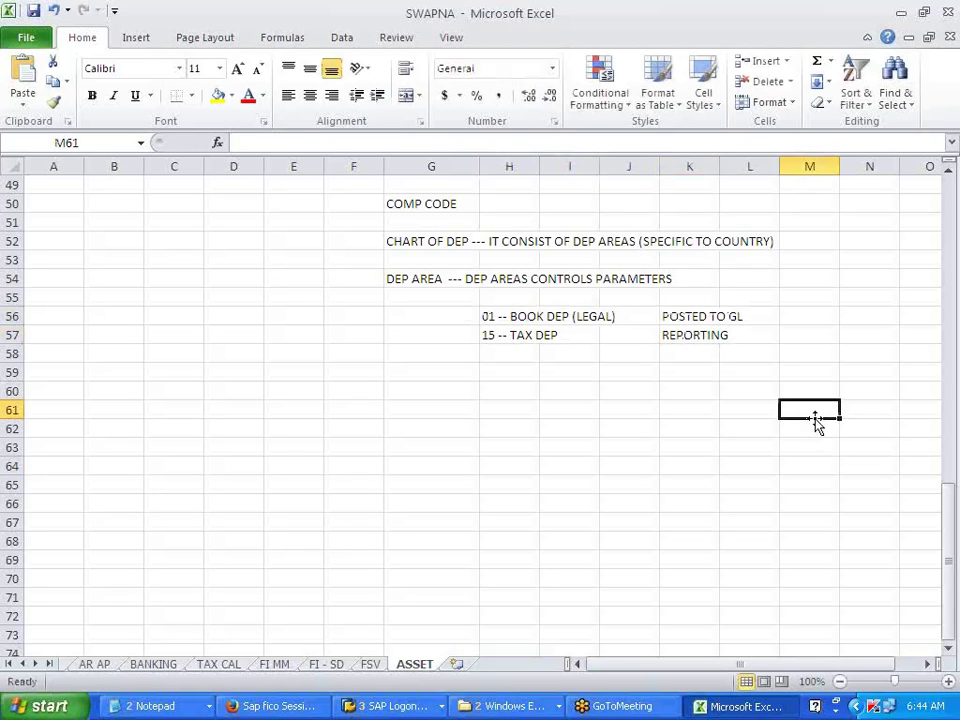
# Enter "20 -- COSTING" in H58 and copy "REPORTING" from K57 into K58 beside it
pyautogui.doubleClick(489, 354)
pyautogui.write('20 -- COSTING')
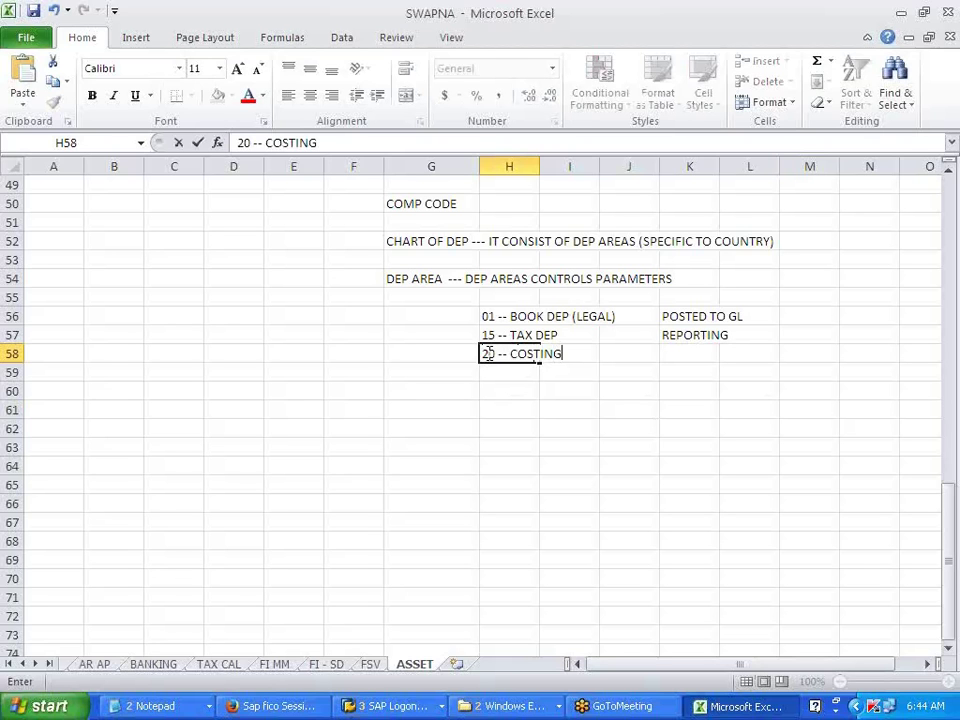
pyautogui.click(684, 351)
pyautogui.click(686, 335)
pyautogui.moveTo(717, 341); pyautogui.dragTo(717, 354)
pyautogui.click(771, 358)
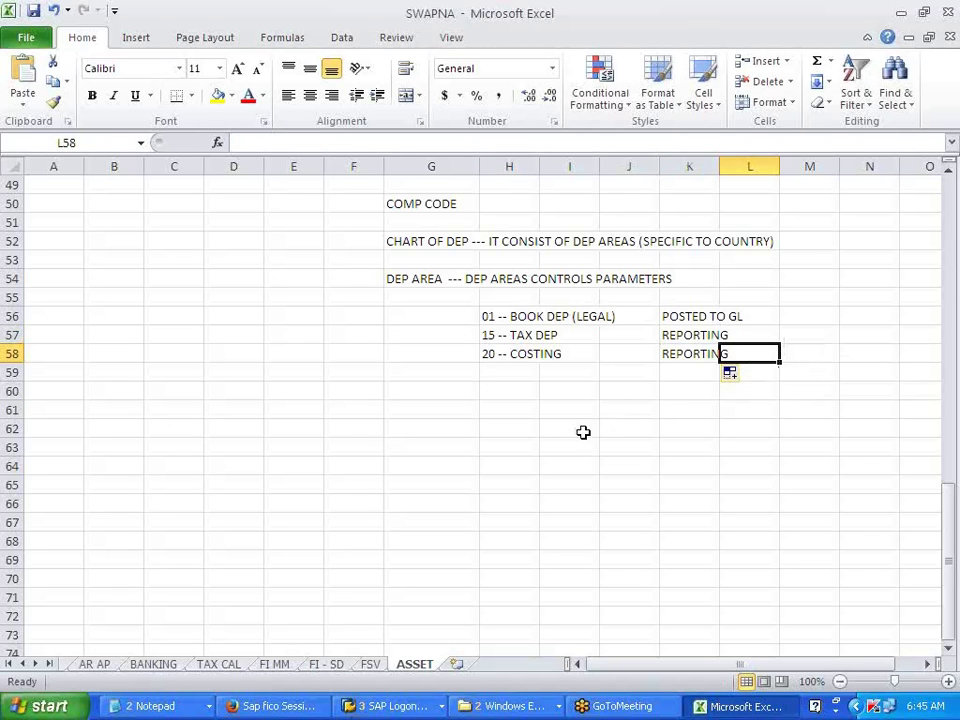
# Review the book, tax and costing depreciation areas together with their posting purposes in rows 56 to 58
pyautogui.click(459, 448)
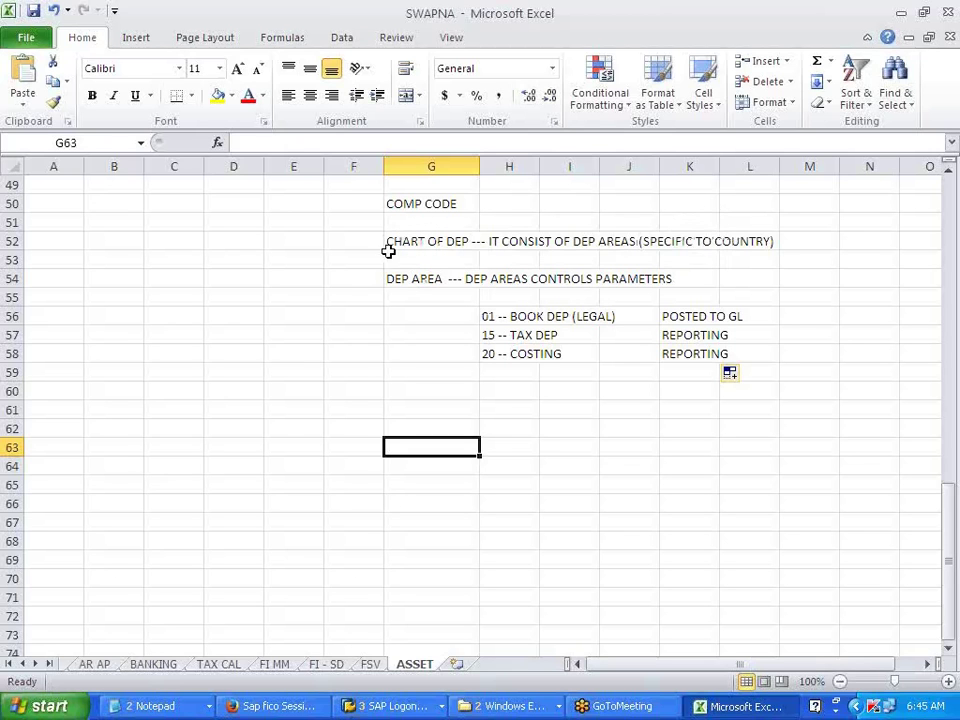
pyautogui.moveTo(501, 317); pyautogui.dragTo(737, 353)
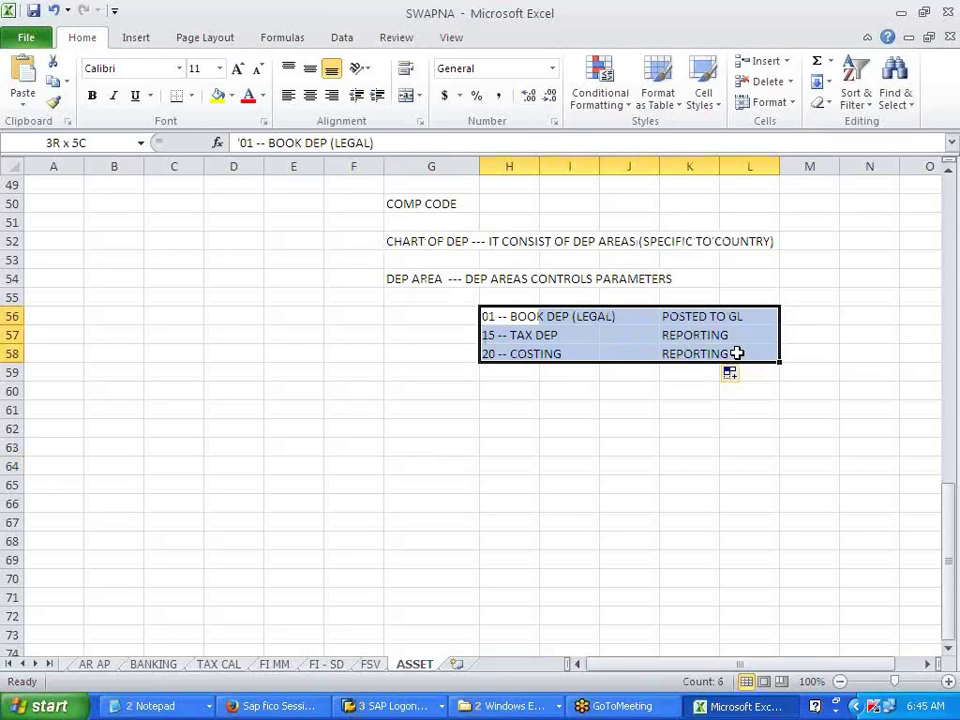
pyautogui.click(611, 407)
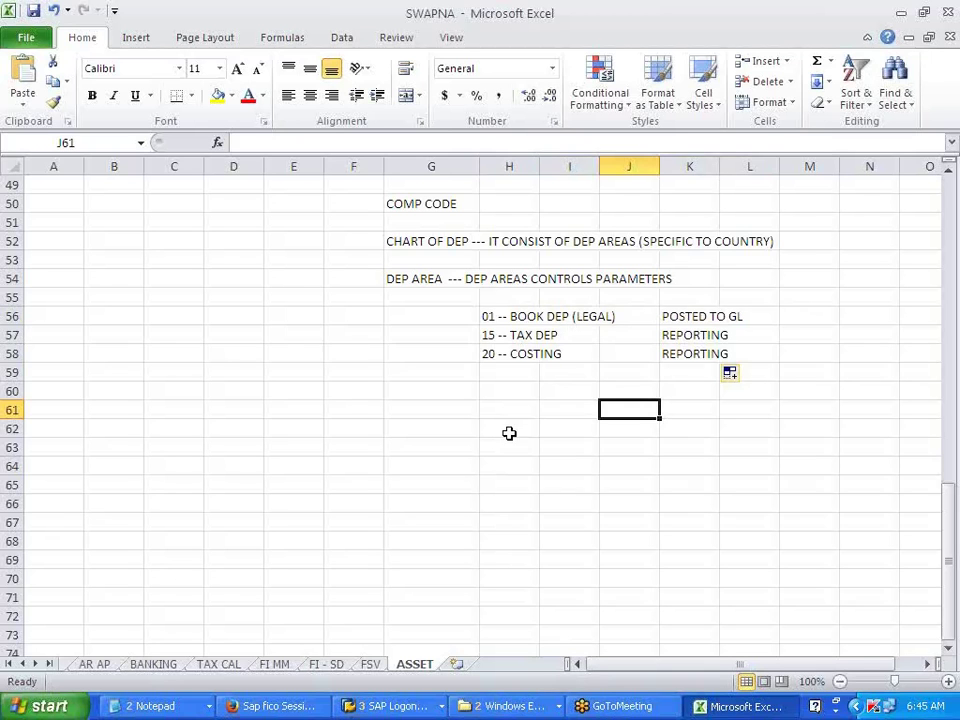
pyautogui.moveTo(492, 336); pyautogui.dragTo(733, 328)
pyautogui.click(735, 332)
pyautogui.moveTo(508, 334); pyautogui.dragTo(744, 348)
pyautogui.click(606, 424)
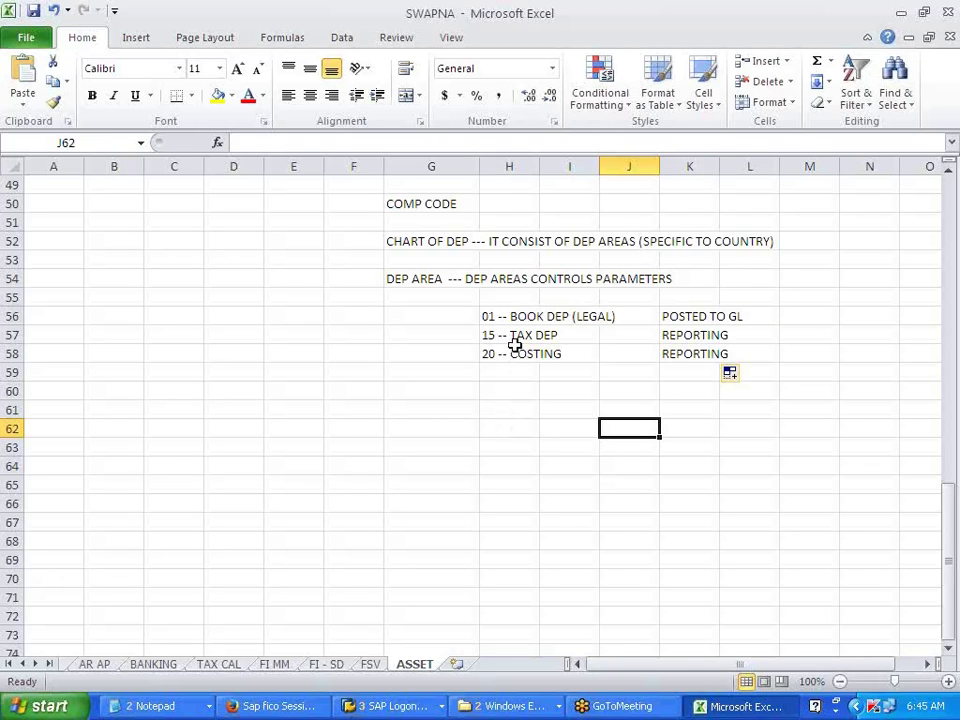
pyautogui.moveTo(497, 334); pyautogui.dragTo(726, 328)
pyautogui.click(573, 406)
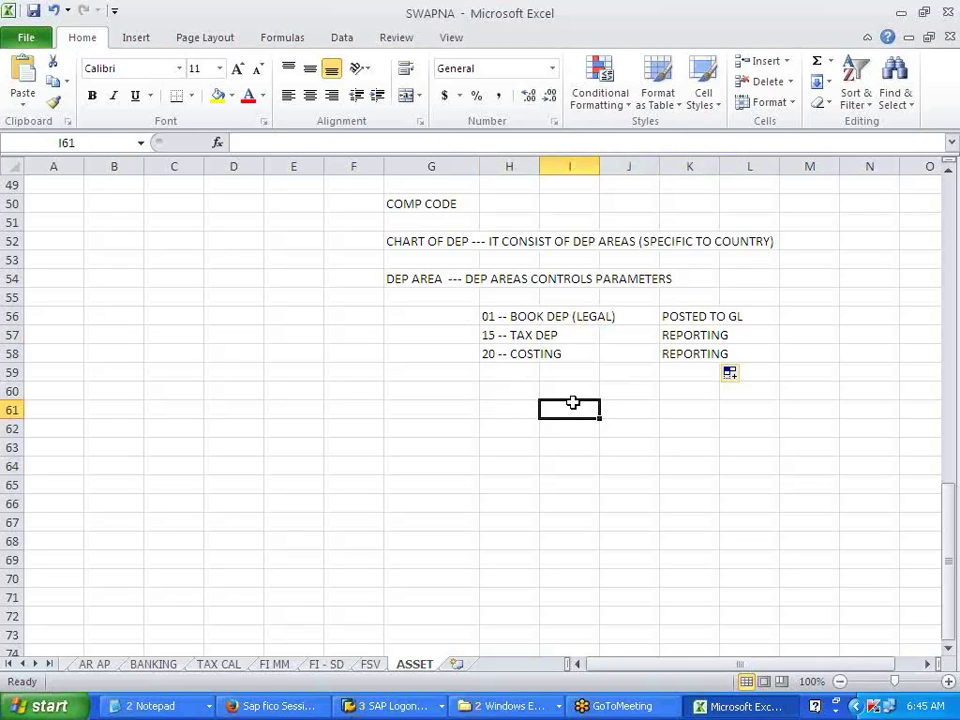
# Compare the book depreciation area with the yearly depreciation entries above, and check the tax depreciation row
pyautogui.moveTo(496, 314); pyautogui.dragTo(731, 316)
pyautogui.scroll(4, 366, 431)
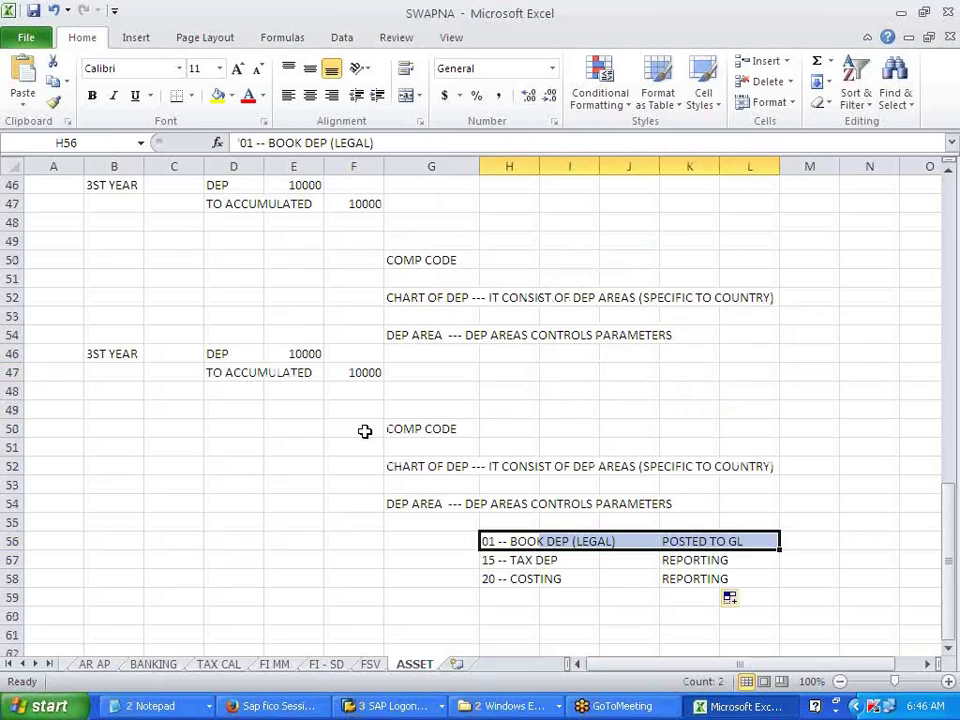
pyautogui.click(246, 242)
pyautogui.click(242, 272)
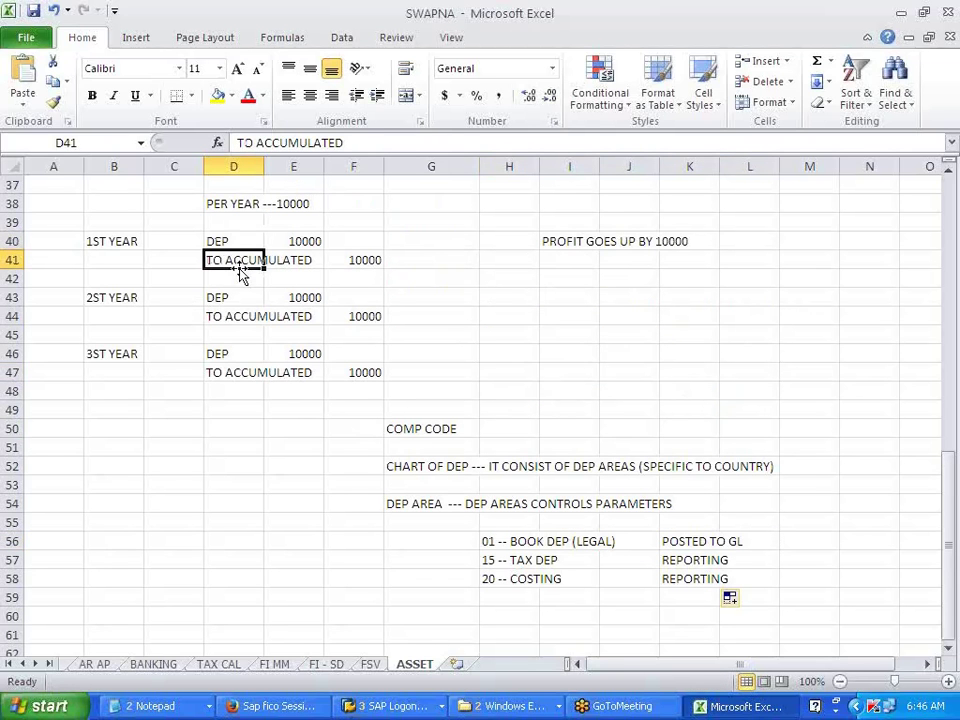
pyautogui.moveTo(491, 540); pyautogui.dragTo(758, 539)
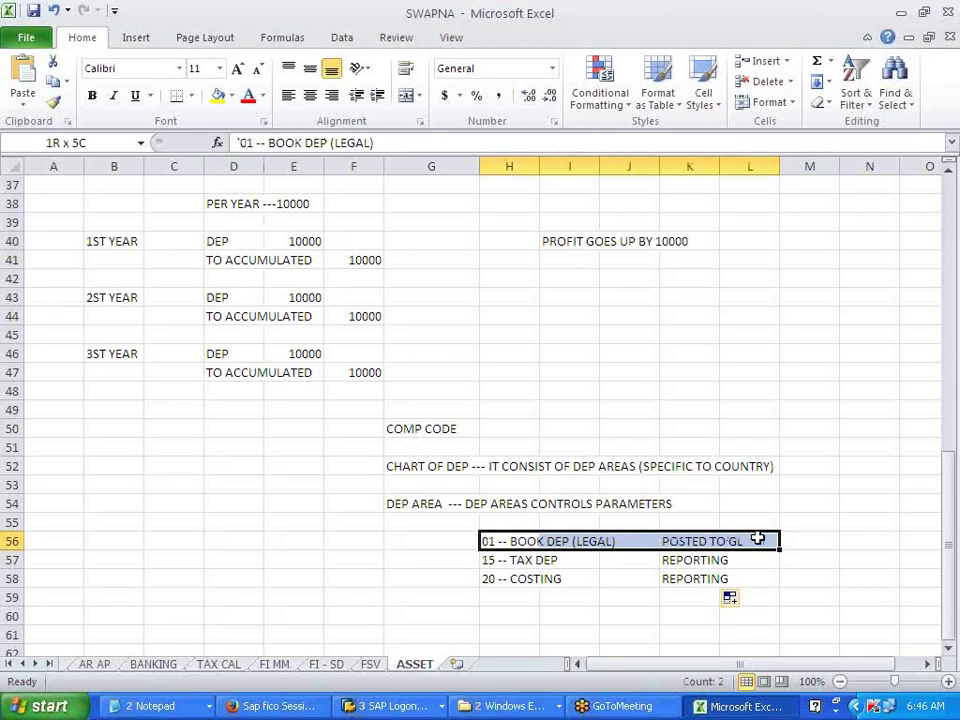
pyautogui.moveTo(758, 539); pyautogui.dragTo(758, 539)
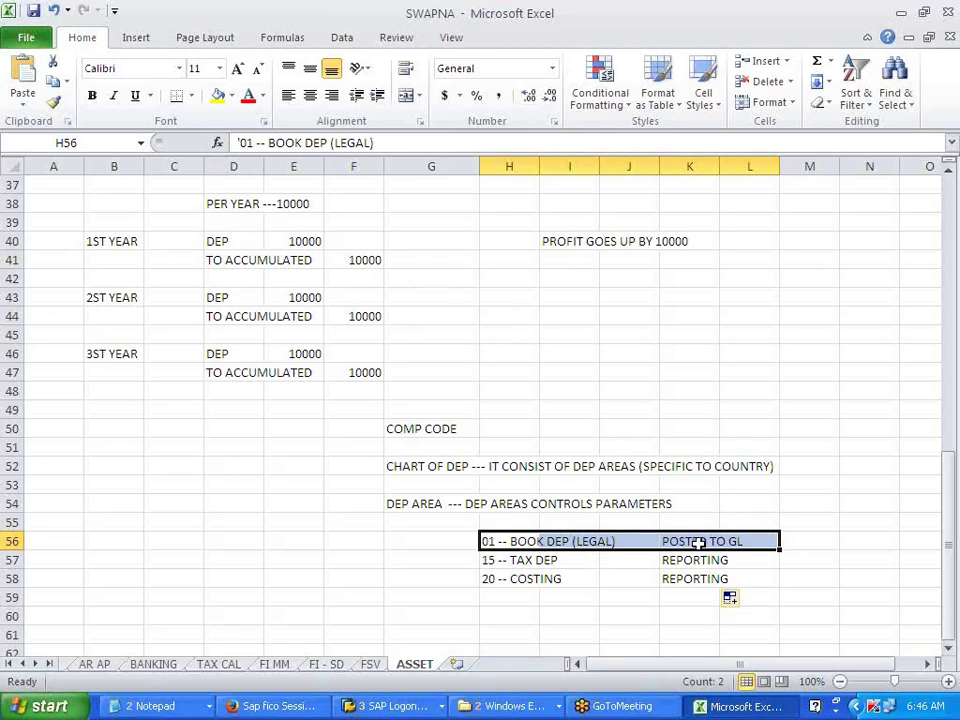
pyautogui.moveTo(516, 561); pyautogui.dragTo(577, 560)
pyautogui.click(593, 619)
pyautogui.scroll(-1, 593, 620)
pyautogui.moveTo(489, 506); pyautogui.dragTo(731, 504)
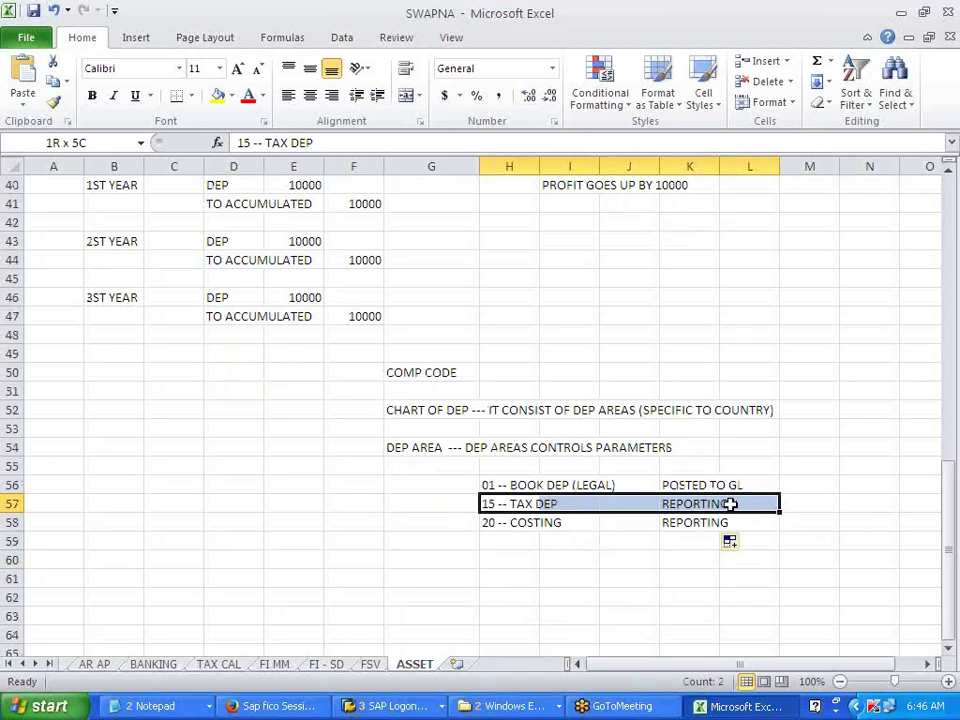
pyautogui.moveTo(731, 504); pyautogui.dragTo(731, 504)
pyautogui.click(604, 596)
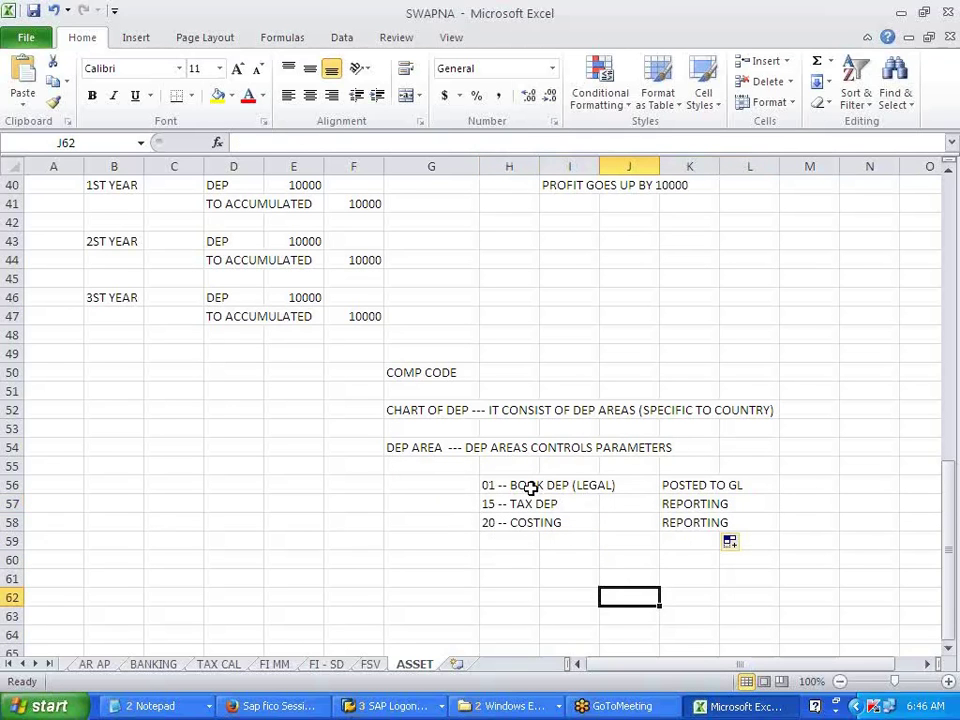
# Enter a 10% rate in M56 beside the book depreciation area
pyautogui.click(810, 484)
pyautogui.write('10')
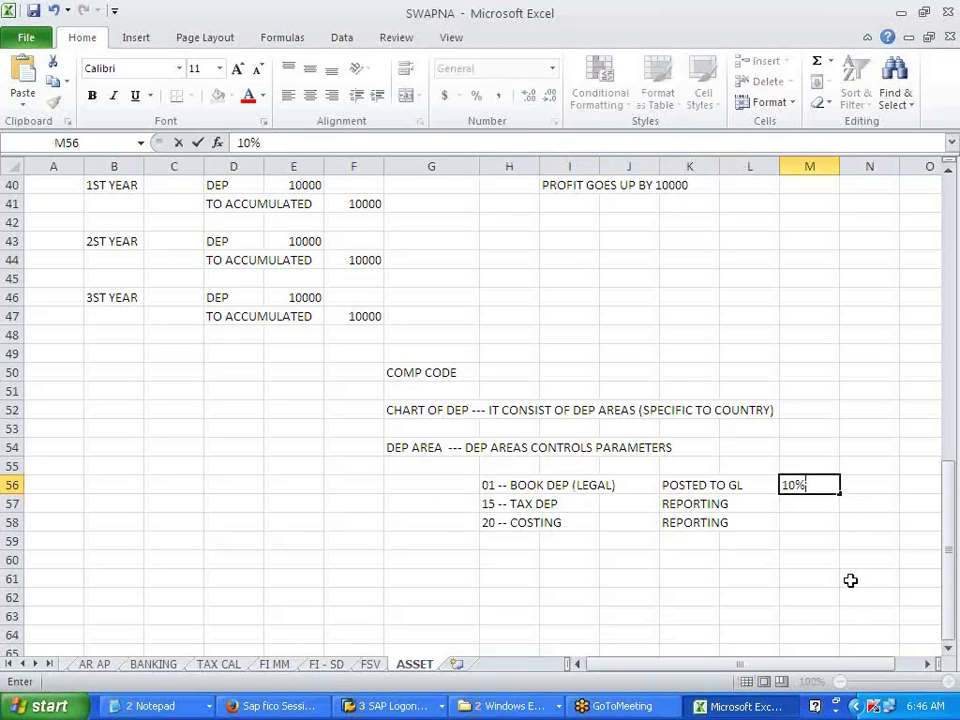
pyautogui.click(801, 582)
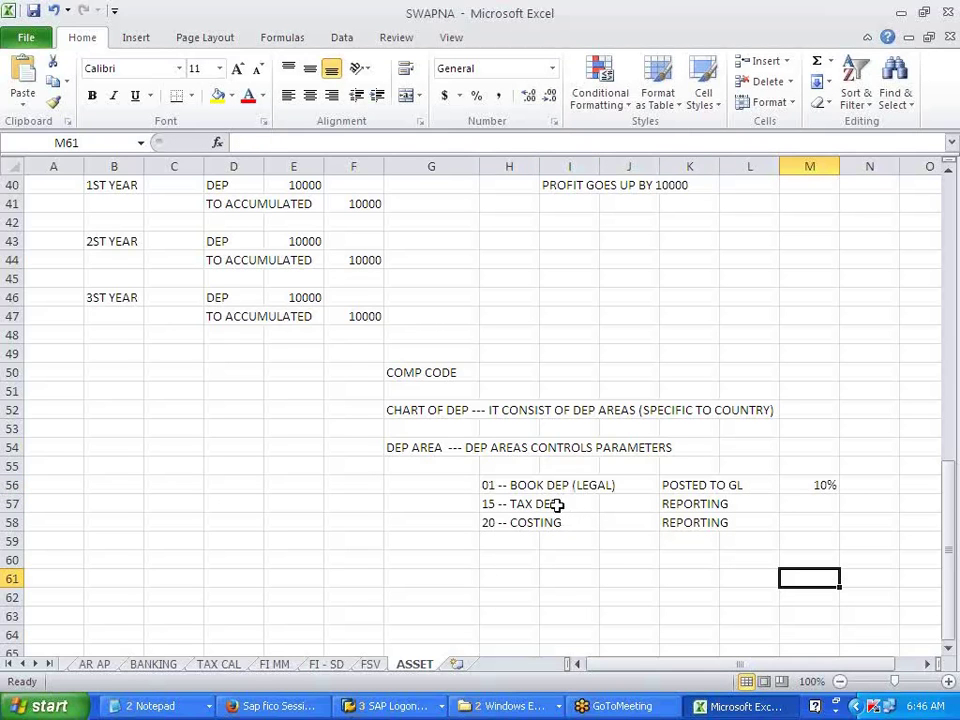
# Try a 12% rate in M57 beside tax depreciation, review the posting purposes, and clear the rate
pyautogui.click(805, 507)
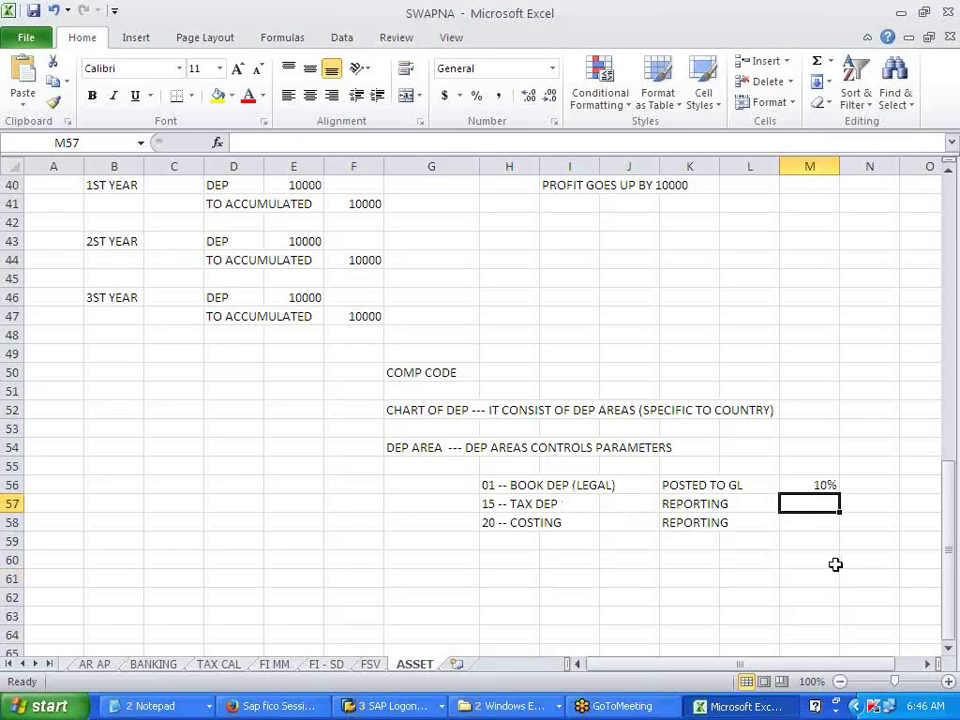
pyautogui.write('12%')
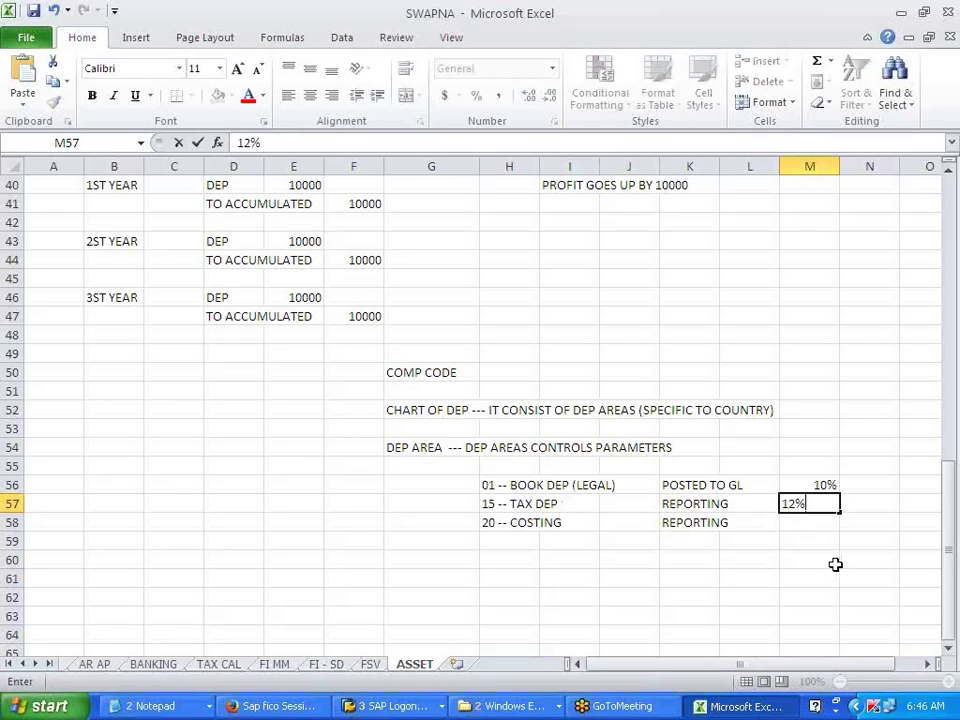
pyautogui.click(834, 565)
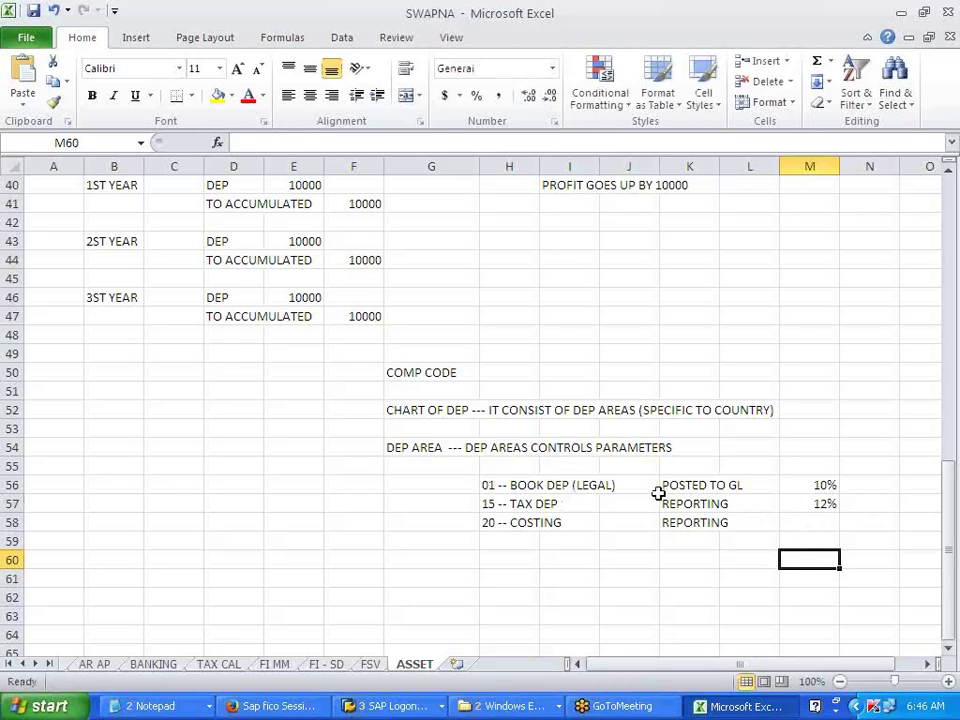
pyautogui.click(697, 507)
pyautogui.click(688, 487)
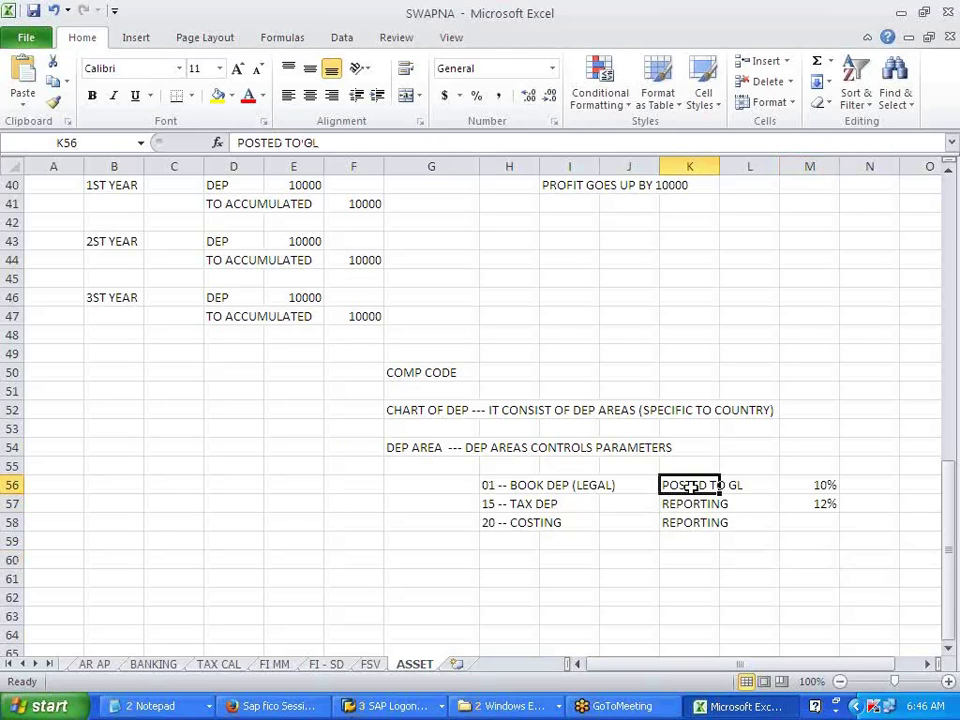
pyautogui.click(683, 520)
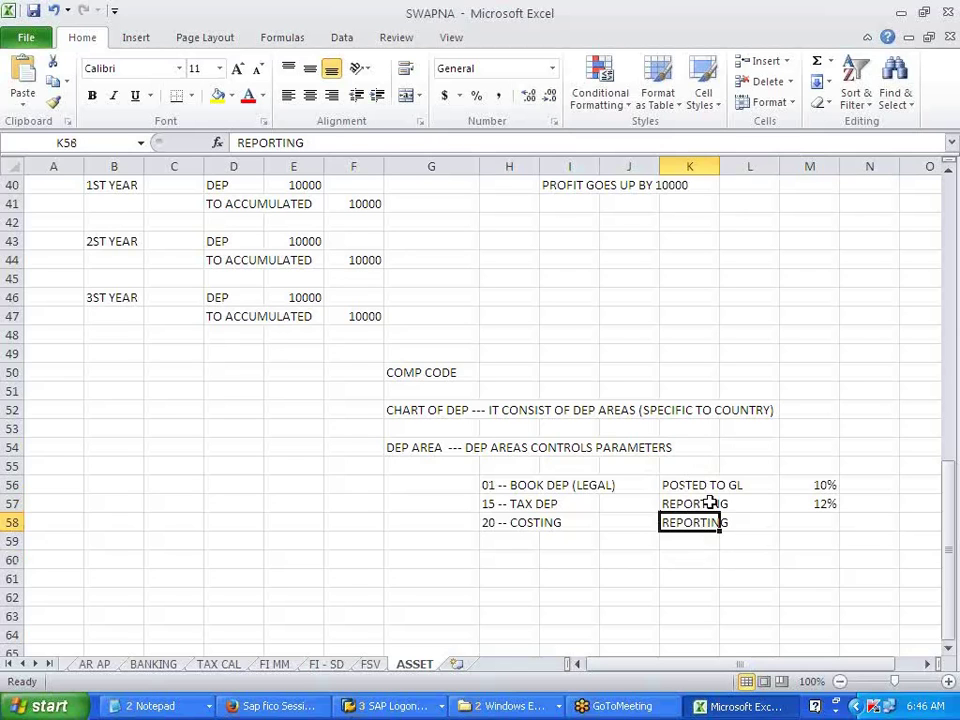
pyautogui.click(820, 504)
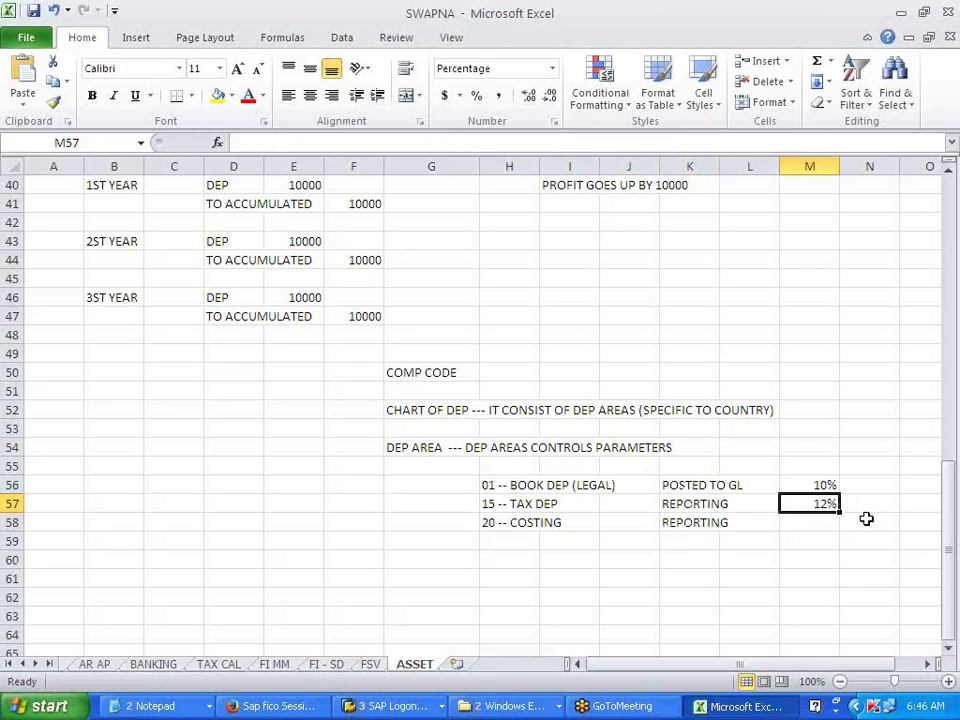
pyautogui.press('Delete')
pyautogui.moveTo(505, 505); pyautogui.dragTo(741, 516)
pyautogui.click(692, 561)
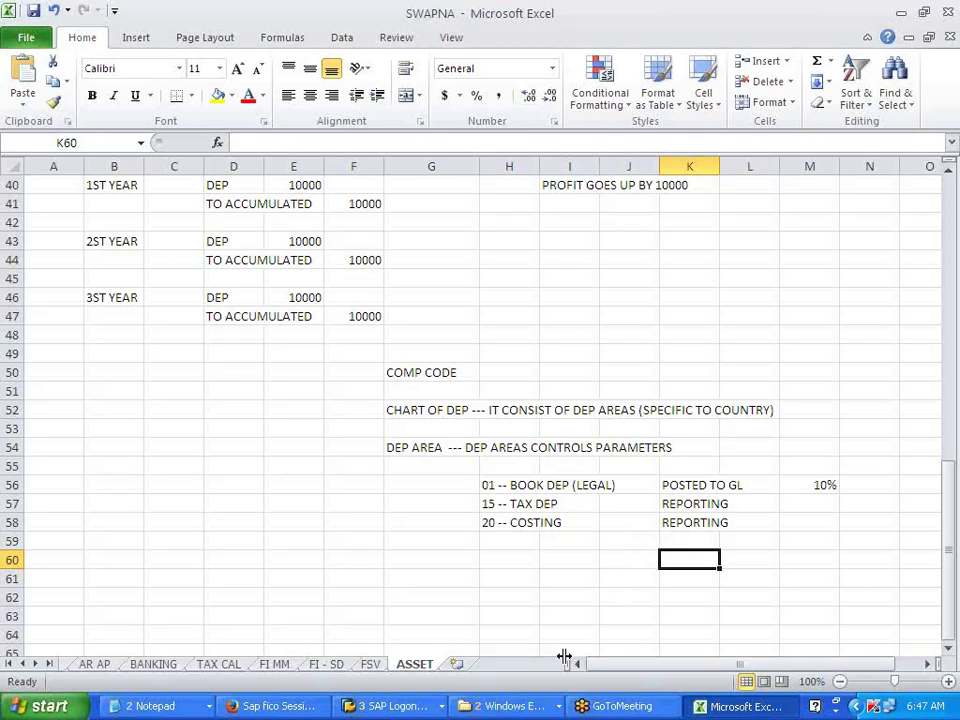
# Switch to the SAP Display IMG window and expand Financial Accounting (New), Asset Accounting, Organizational Structures
pyautogui.click(395, 706)
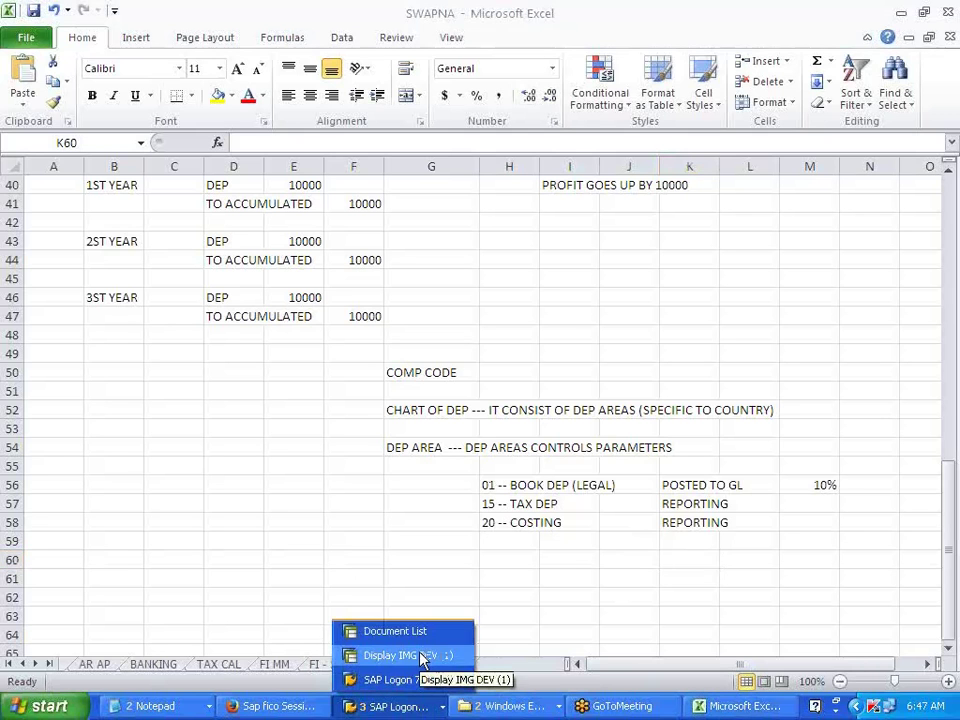
pyautogui.click(420, 658)
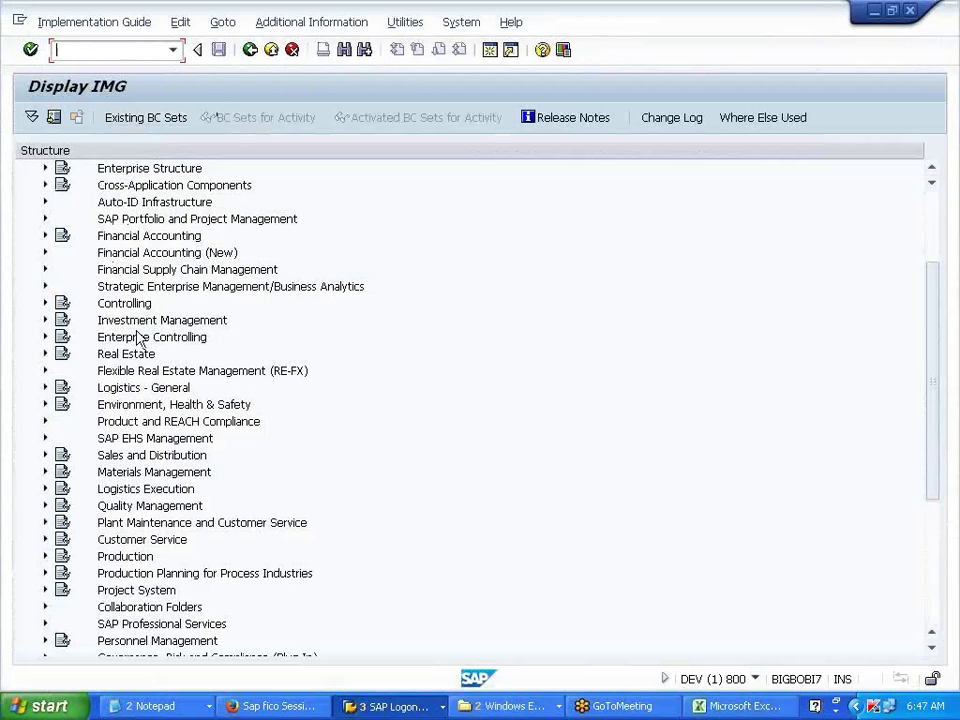
pyautogui.click(43, 239)
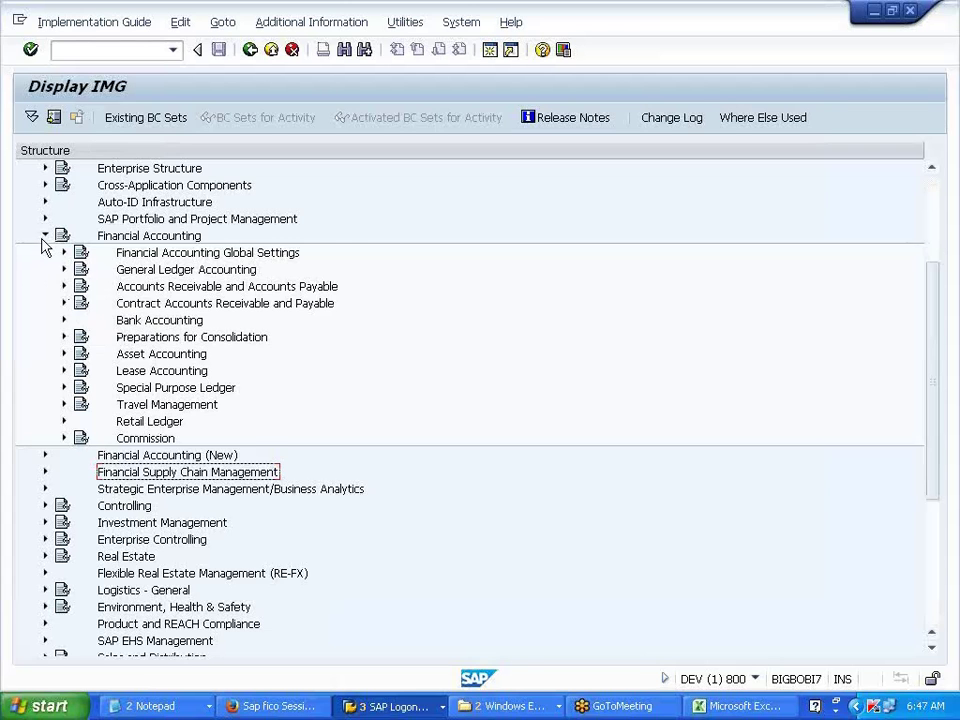
pyautogui.click(43, 239)
pyautogui.click(43, 254)
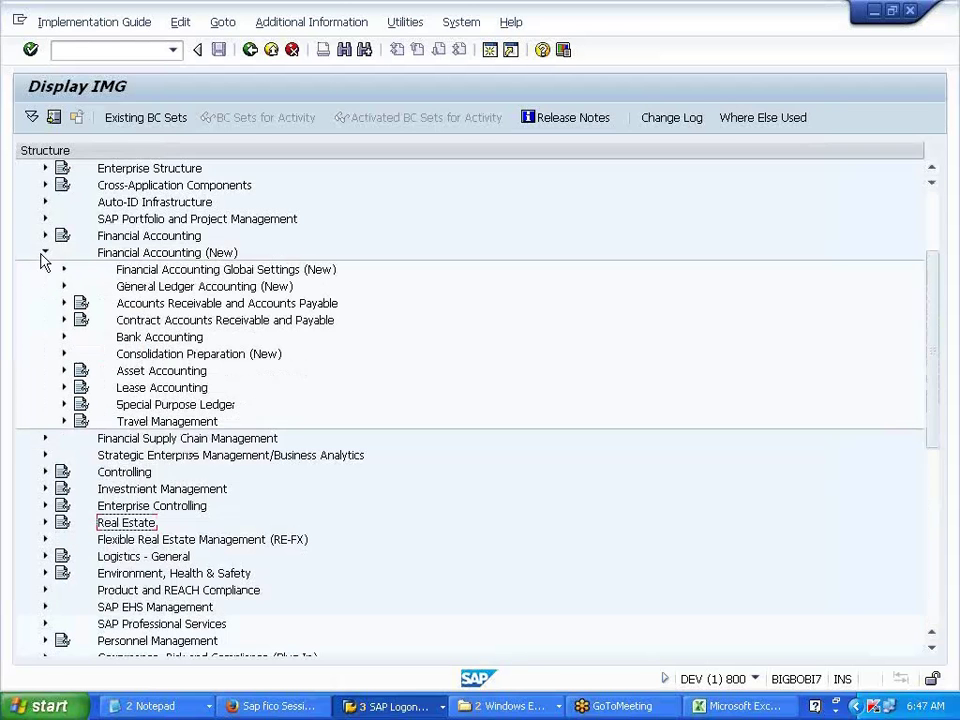
pyautogui.click(63, 371)
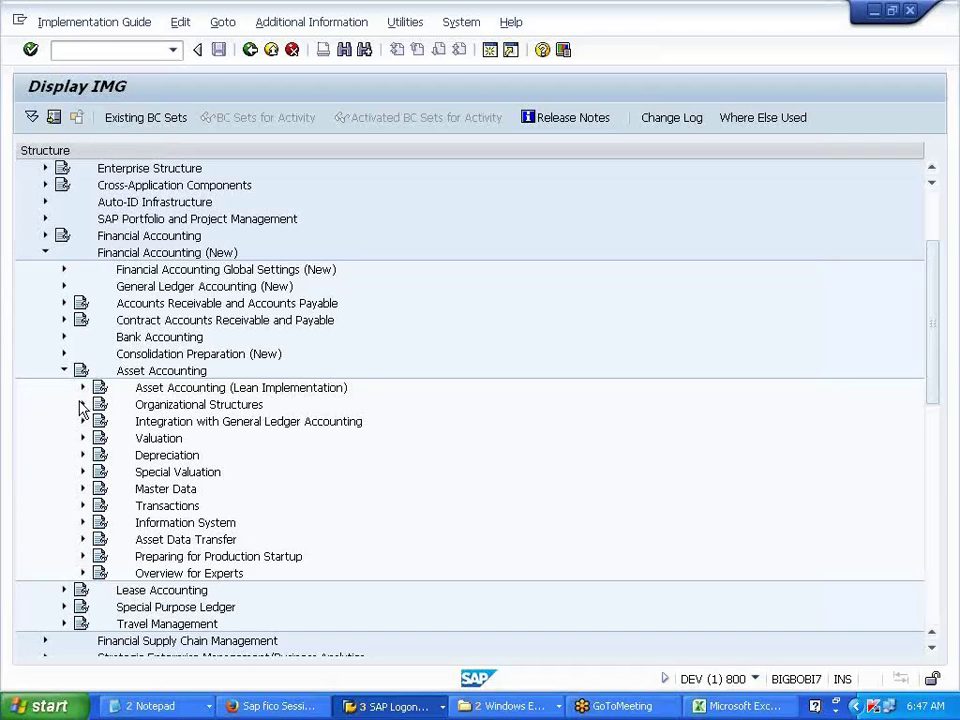
pyautogui.click(82, 404)
pyautogui.click(314, 424)
pyautogui.scroll(-1, 314, 424)
pyautogui.click(308, 425)
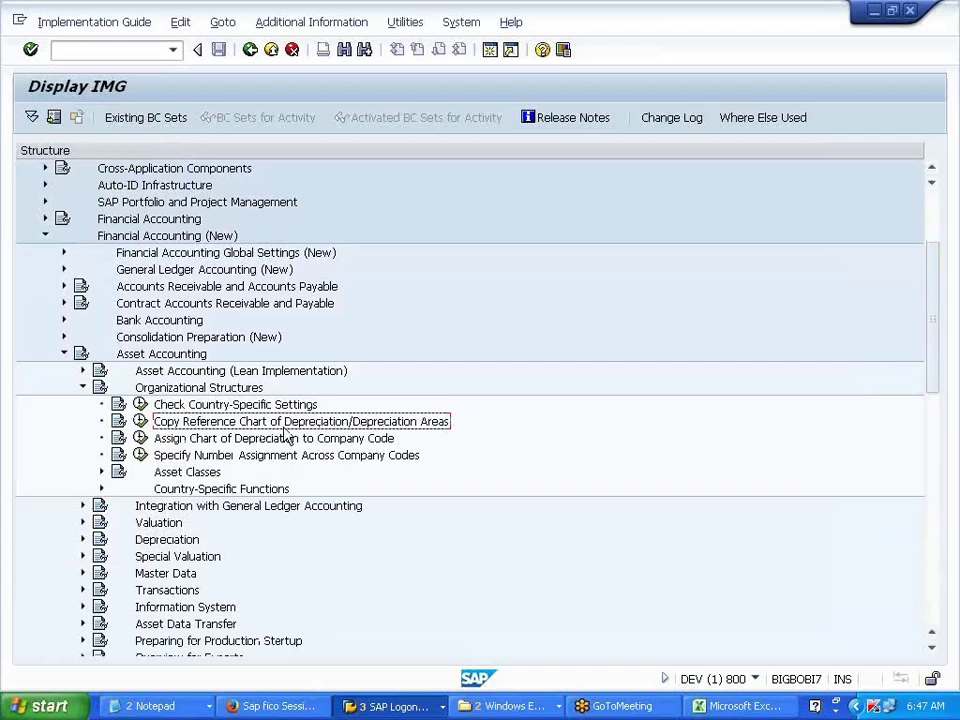
# Run Copy Reference Chart of Depreciation/Depreciation Areas and open its chart of depreciation copy activity
pyautogui.click(139, 420)
pyautogui.moveTo(321, 221); pyautogui.dragTo(36, 237)
pyautogui.click(139, 221)
pyautogui.doubleClick(139, 221)
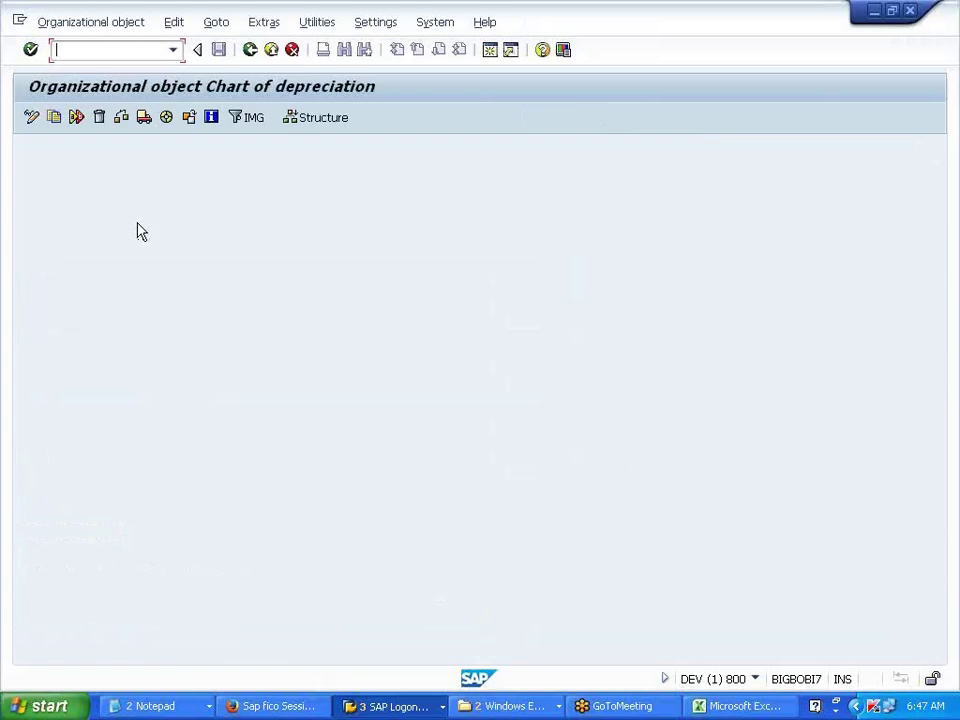
# Start copying a chart of depreciation and choose 1US, the sample chart for USA, as the source
pyautogui.click(53, 117)
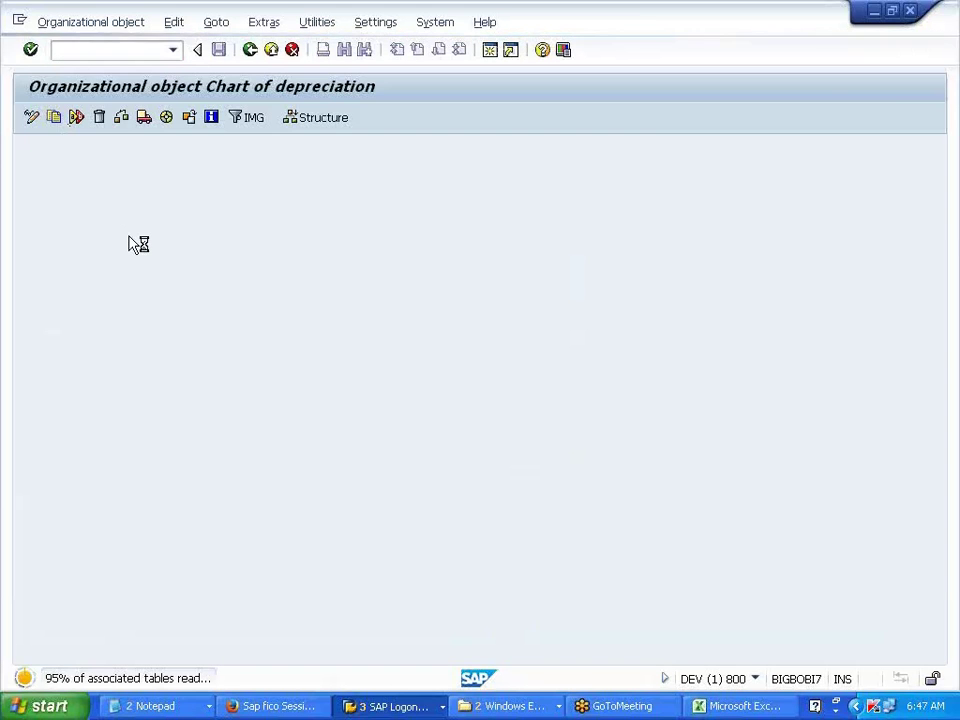
pyautogui.click(222, 264)
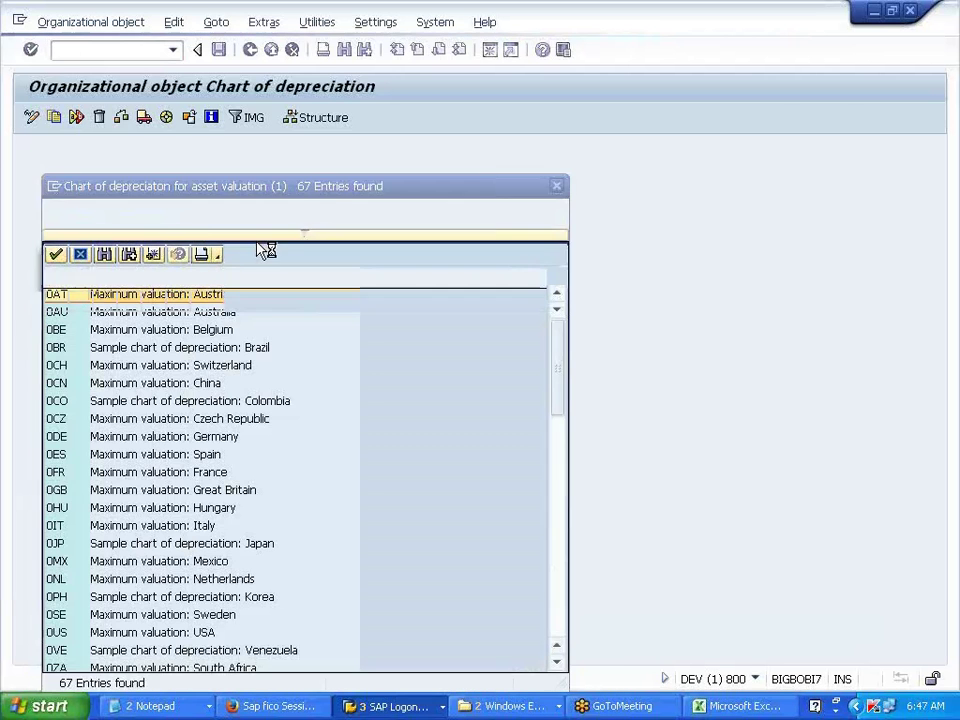
pyautogui.moveTo(313, 193); pyautogui.dragTo(372, 91)
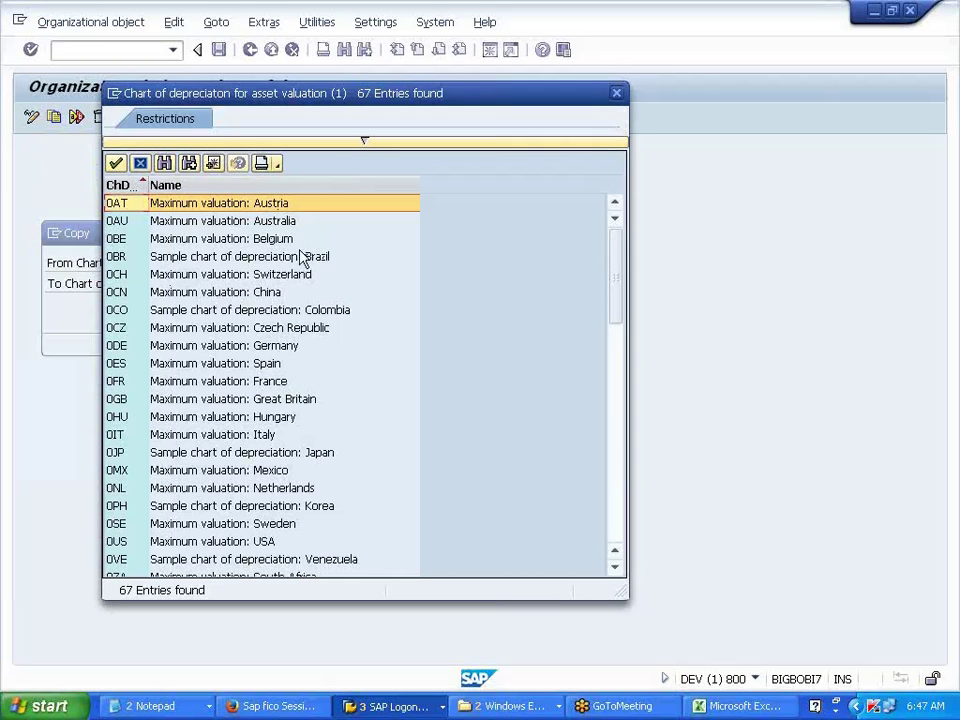
pyautogui.scroll(-1, 287, 434)
pyautogui.scroll(-5, 287, 434)
pyautogui.scroll(-1, 212, 372)
pyautogui.scroll(-6, 212, 372)
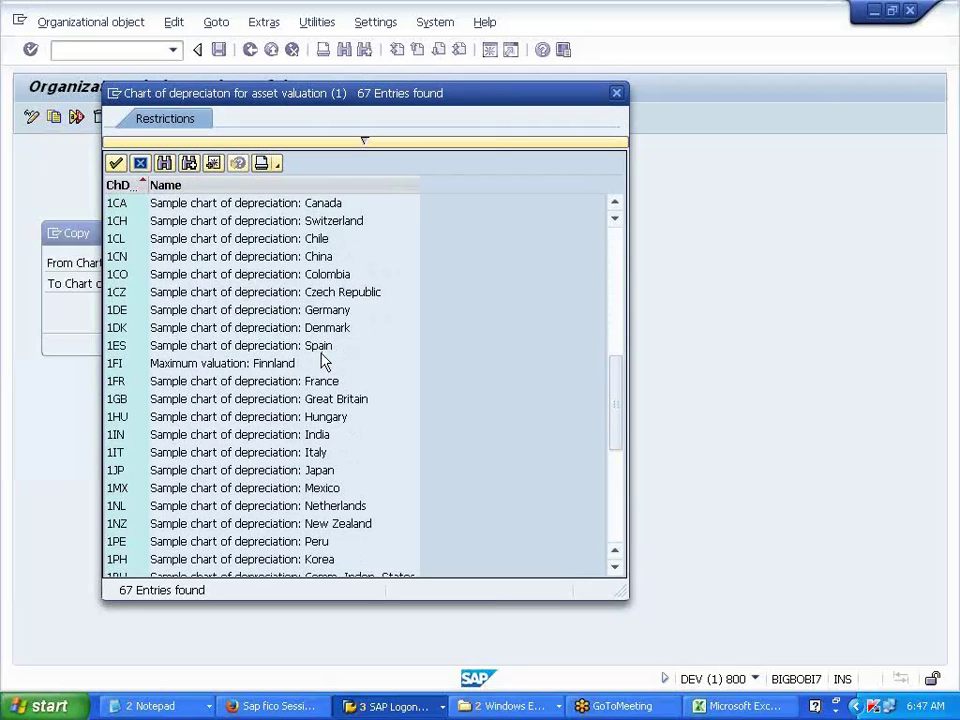
pyautogui.scroll(-3, 295, 420)
pyautogui.click(211, 508)
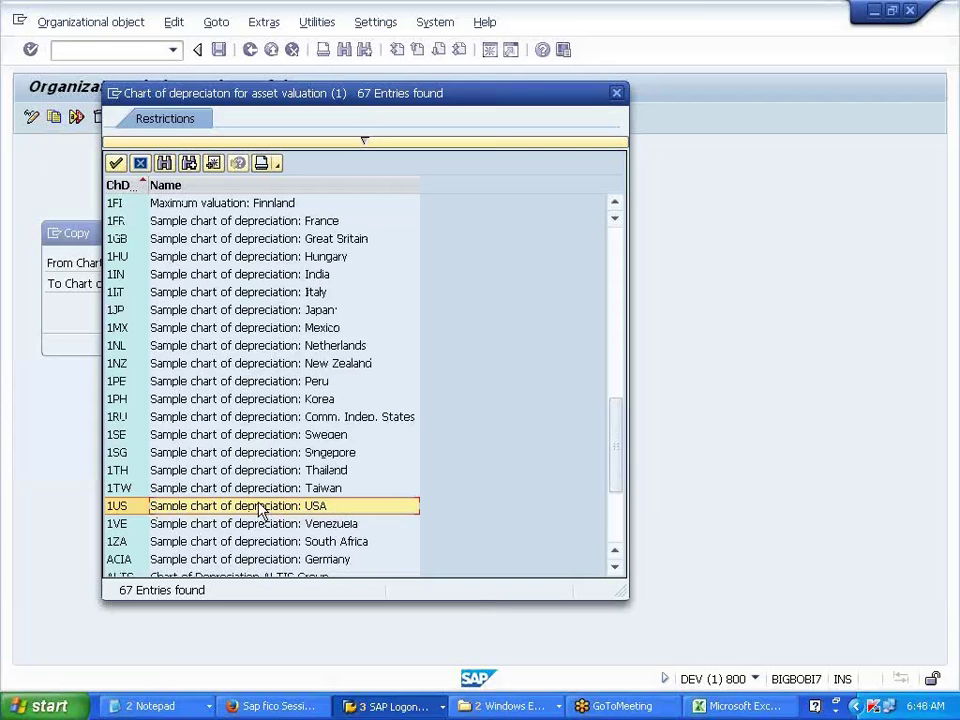
pyautogui.doubleClick(135, 507)
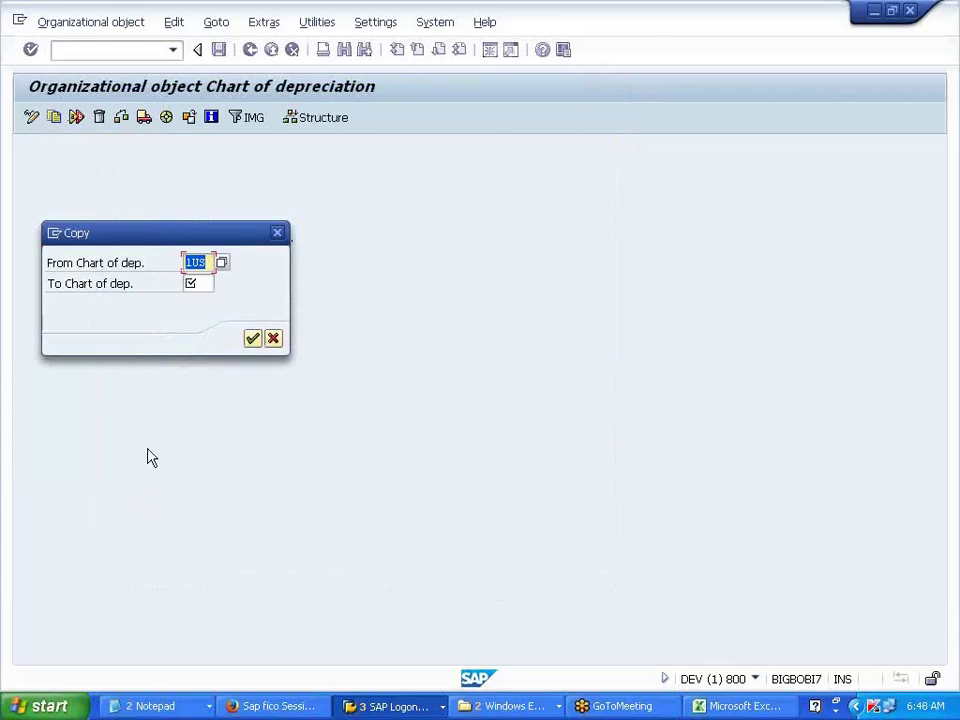
# Enter V700 as the target chart of depreciation for the copy from 1US and start the copy
pyautogui.click(190, 283)
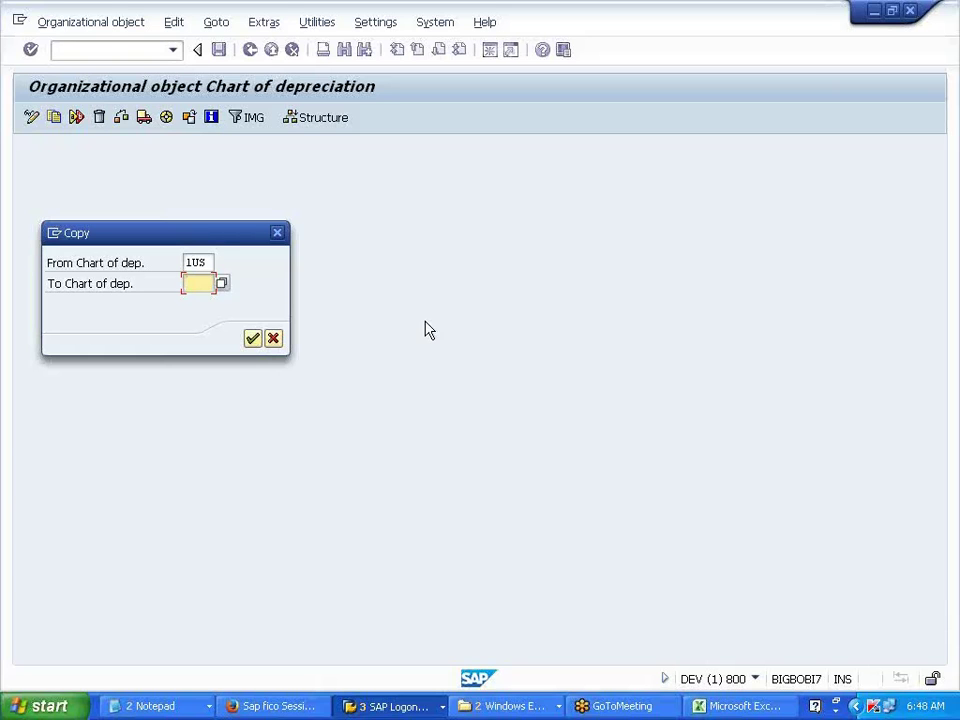
pyautogui.write('SW01')
pyautogui.press('BackSpace')
pyautogui.press('BackSpace')
pyautogui.press('BackSpace')
pyautogui.press('BackSpace')
pyautogui.write('V700')
pyautogui.click(252, 340)
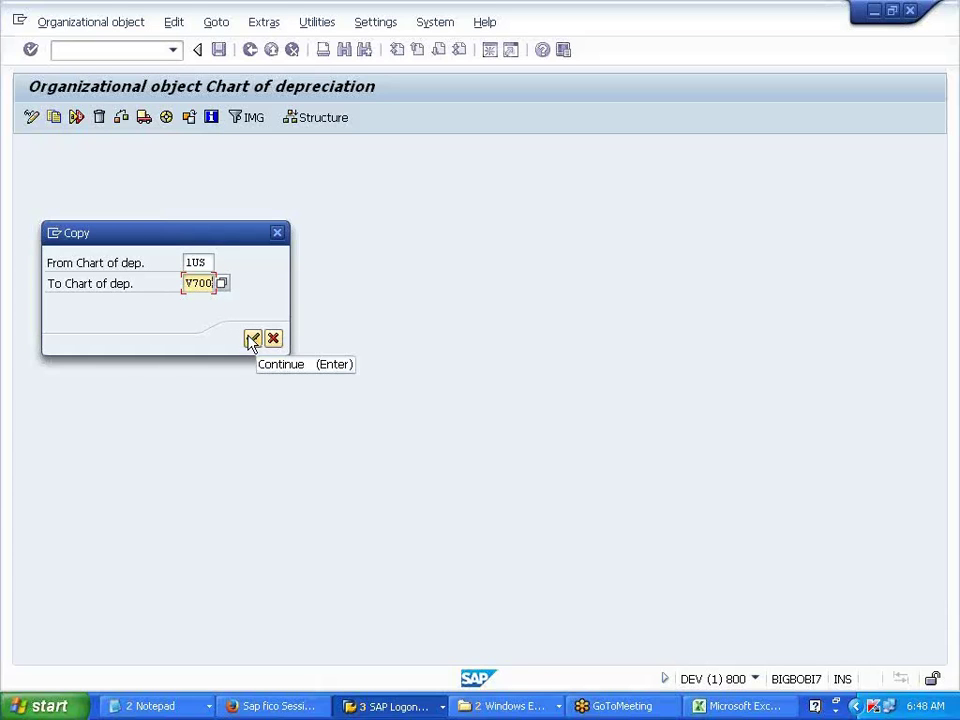
pyautogui.click(251, 341)
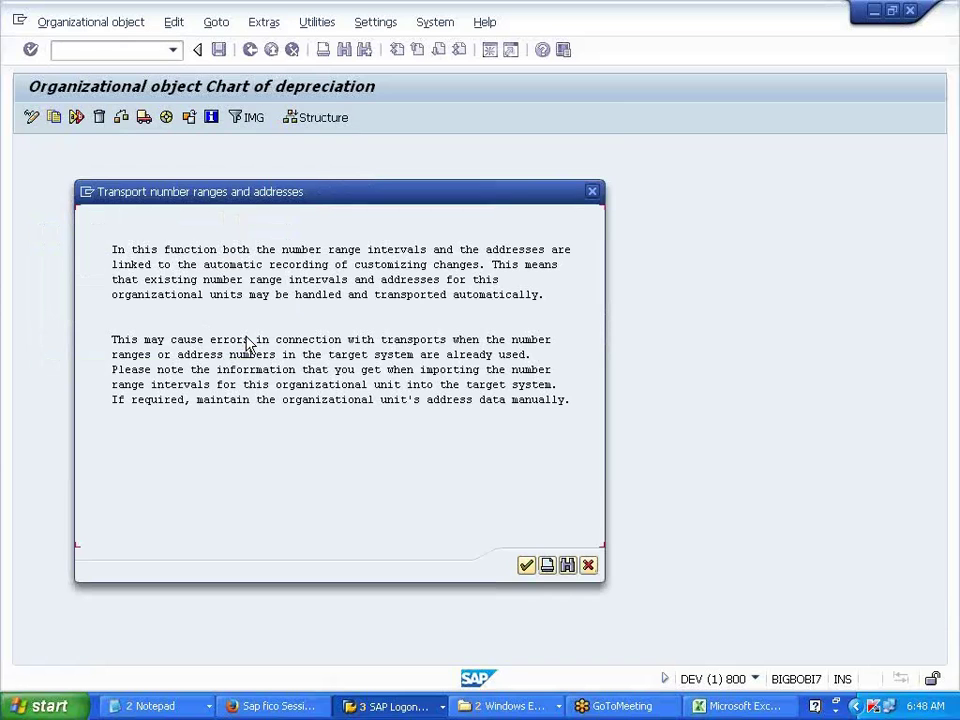
# Complete the copy without transporting number ranges, record it in customizing request DEVK900069, and return to the activity list
pyautogui.click(528, 566)
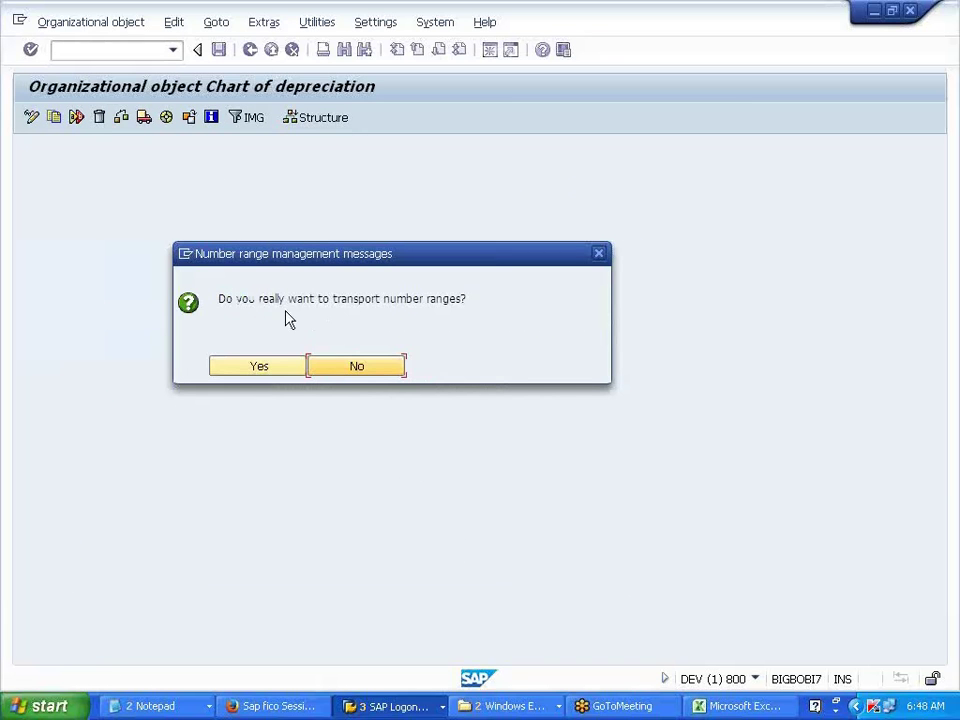
pyautogui.moveTo(219, 299); pyautogui.dragTo(467, 296)
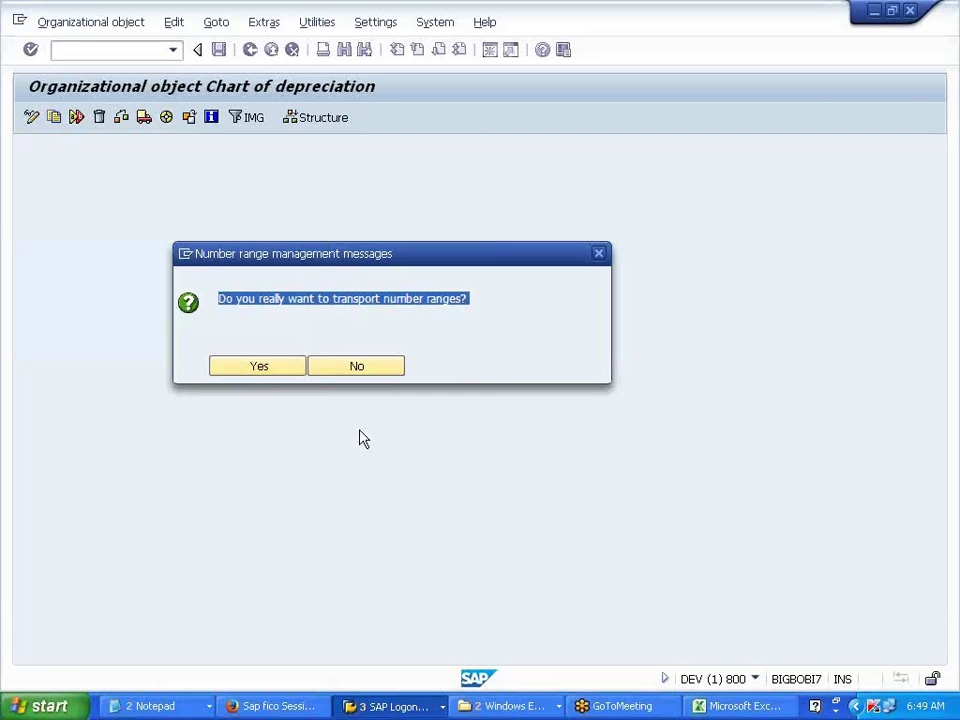
pyautogui.click(231, 330)
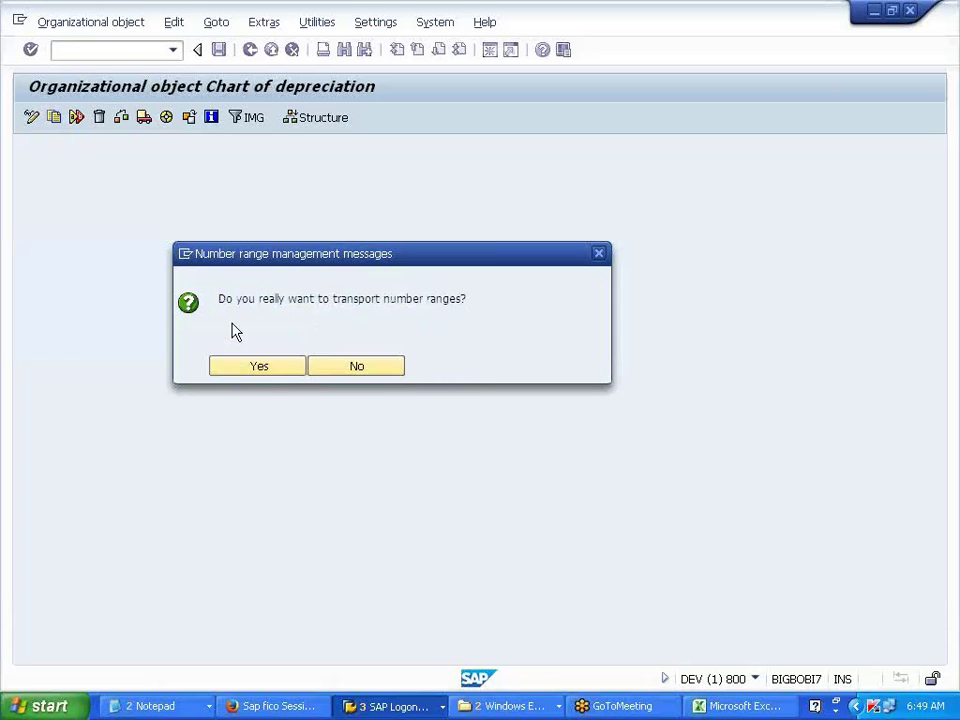
pyautogui.moveTo(221, 298); pyautogui.dragTo(464, 300)
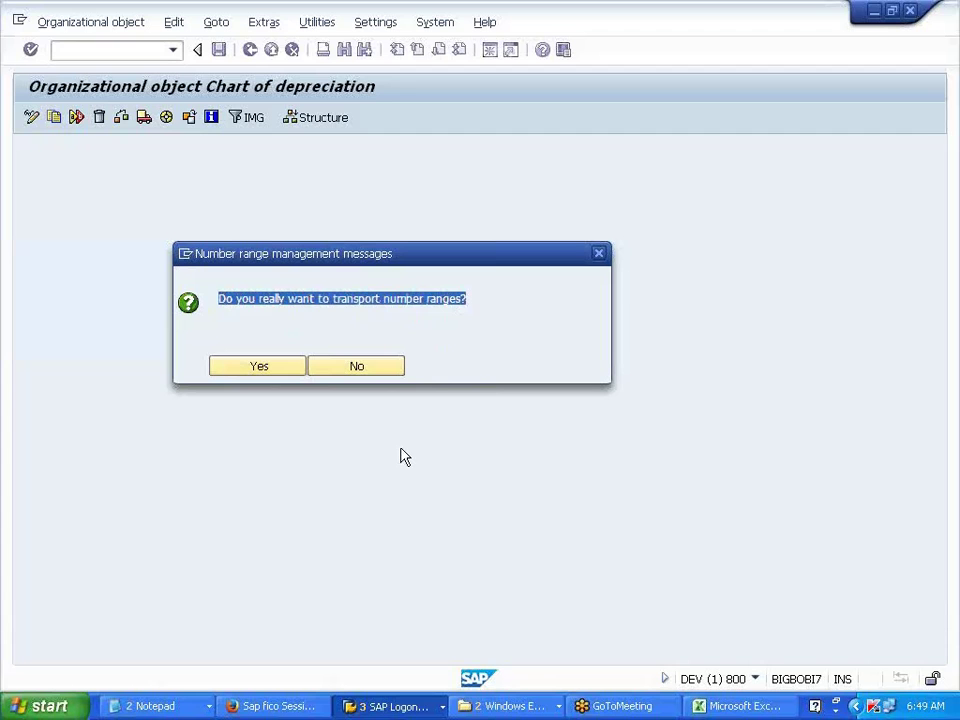
pyautogui.click(366, 368)
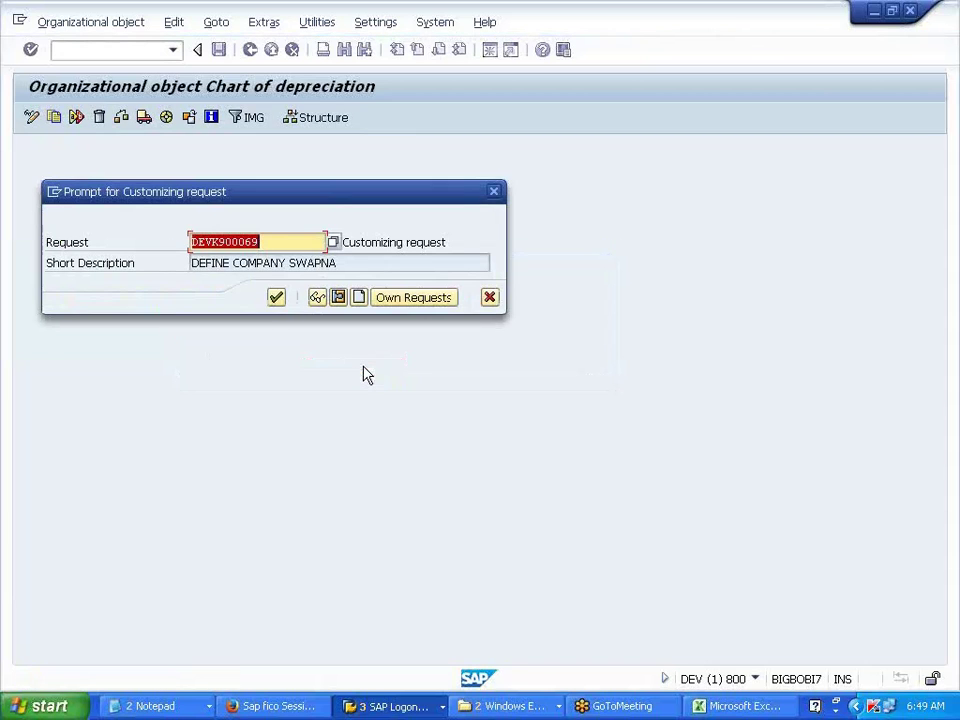
pyautogui.click(276, 297)
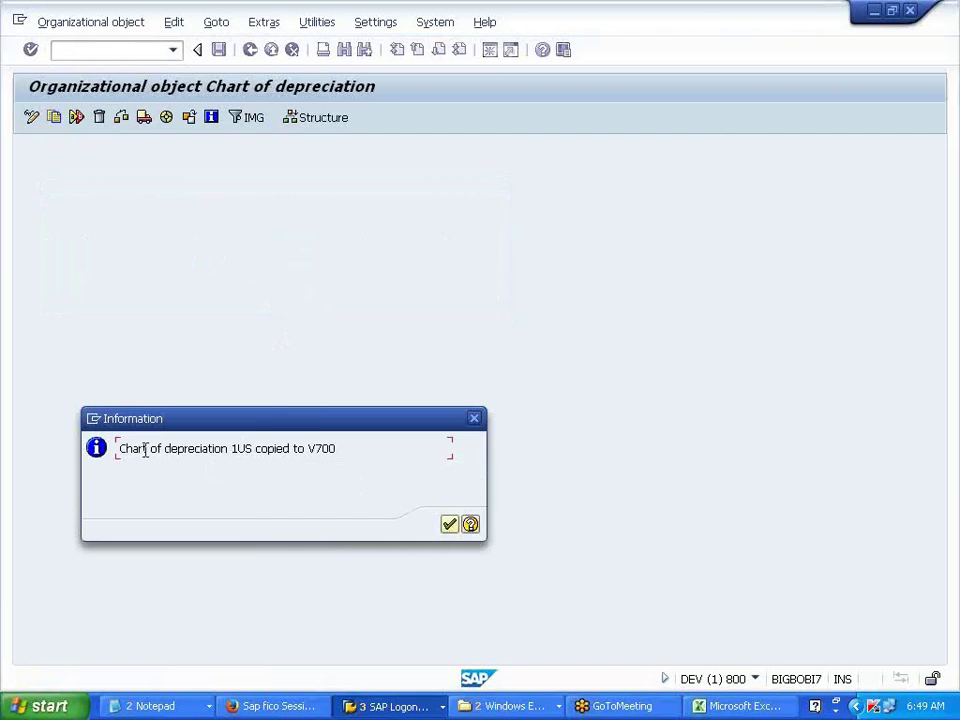
pyautogui.moveTo(117, 449); pyautogui.dragTo(337, 449)
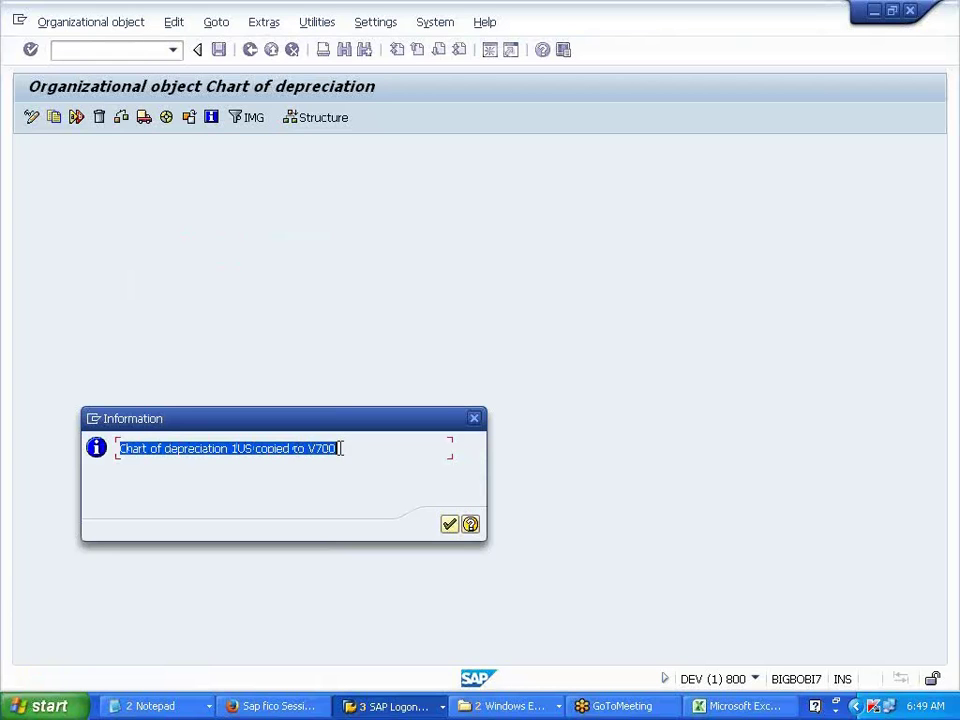
pyautogui.click(450, 525)
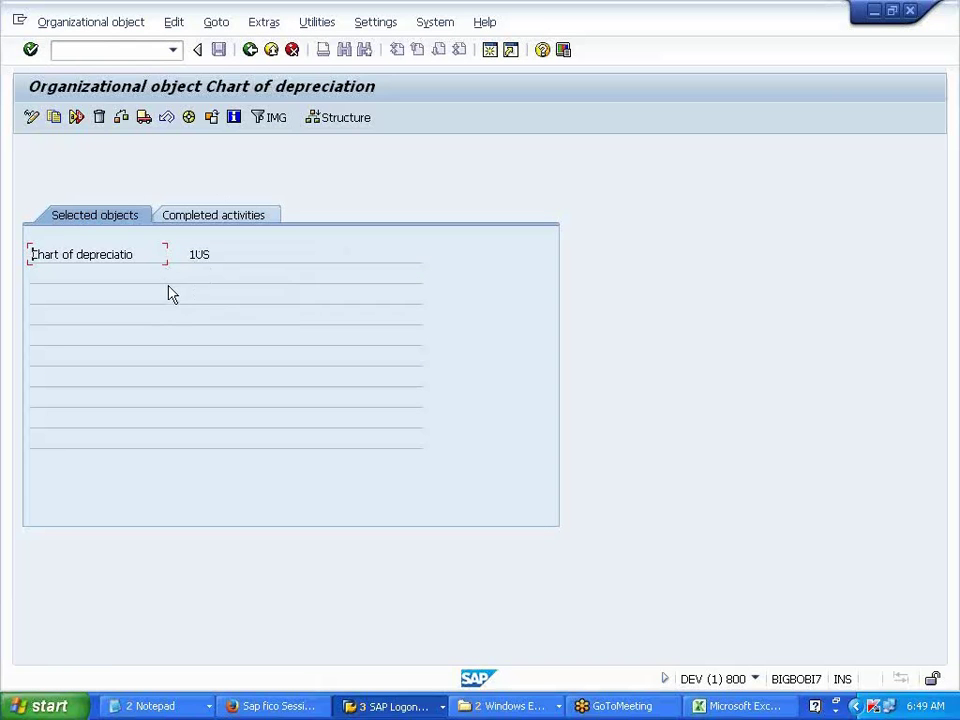
pyautogui.click(252, 52)
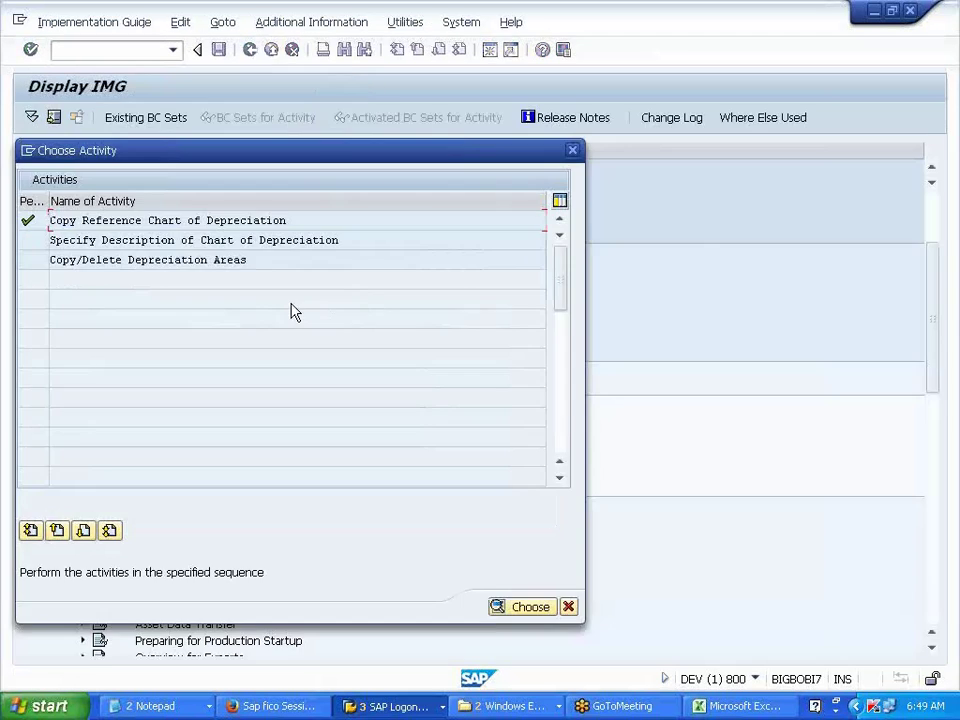
# In Specify Description of Chart of Depreciation, find V700, describe it as CHART OF DEP -- V700, and save it under request DEVK900069
pyautogui.click(262, 240)
pyautogui.doubleClick(264, 244)
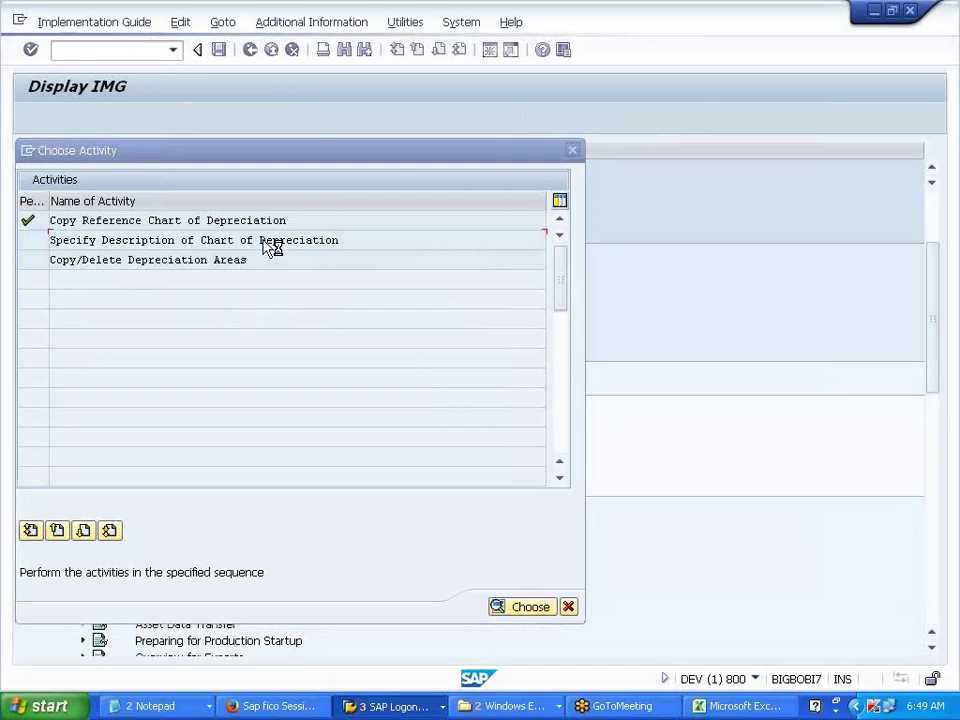
pyautogui.click(92, 566)
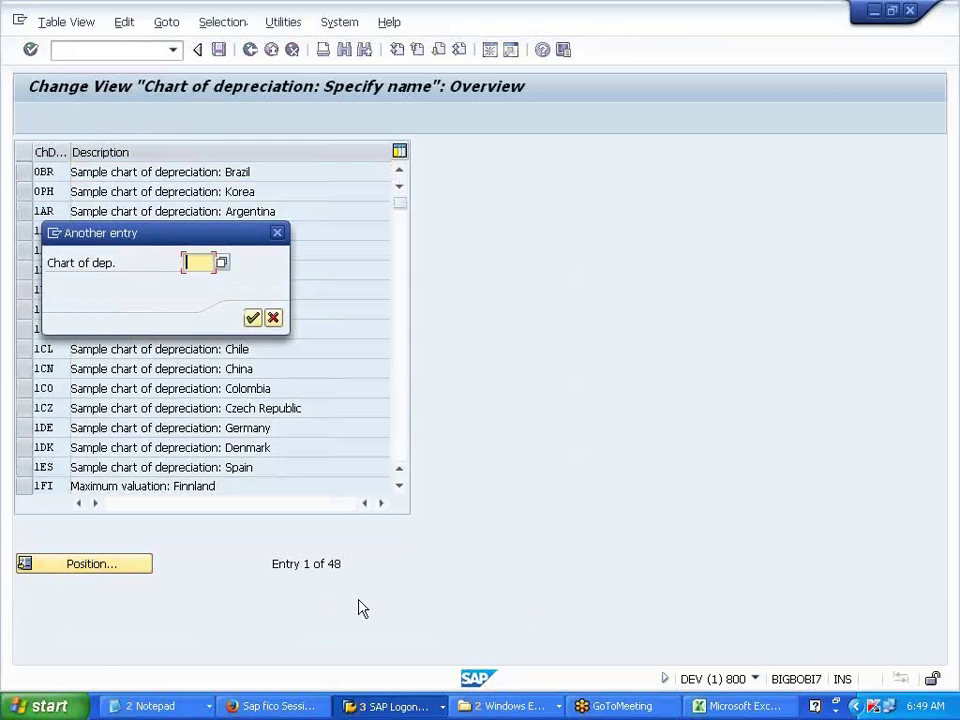
pyautogui.write('V700')
pyautogui.press('Return')
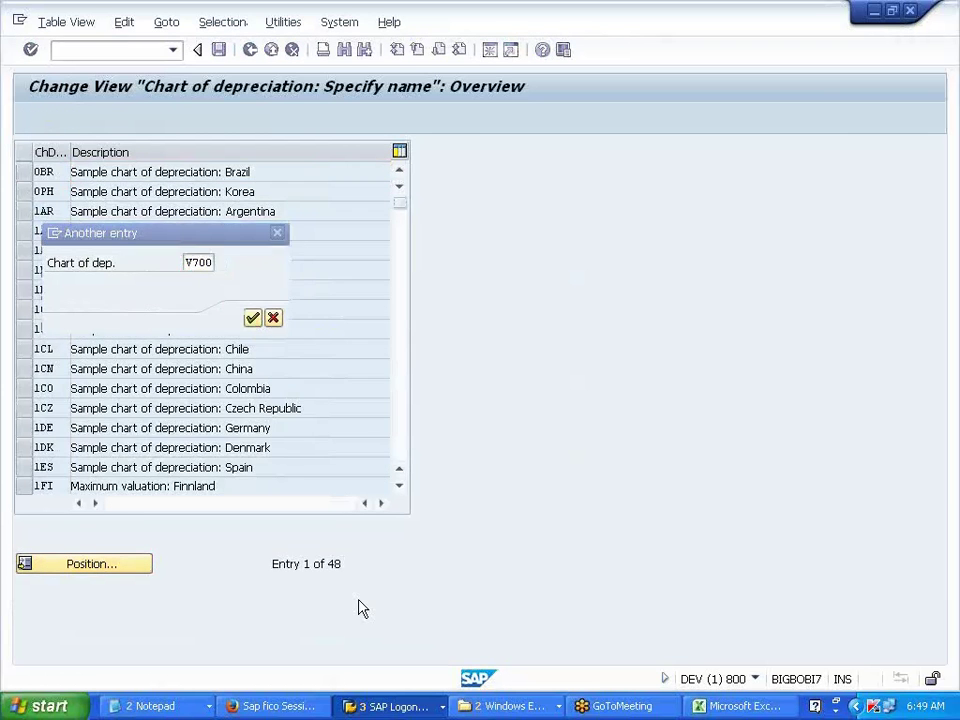
pyautogui.write('CHART OF DEP -- V700')
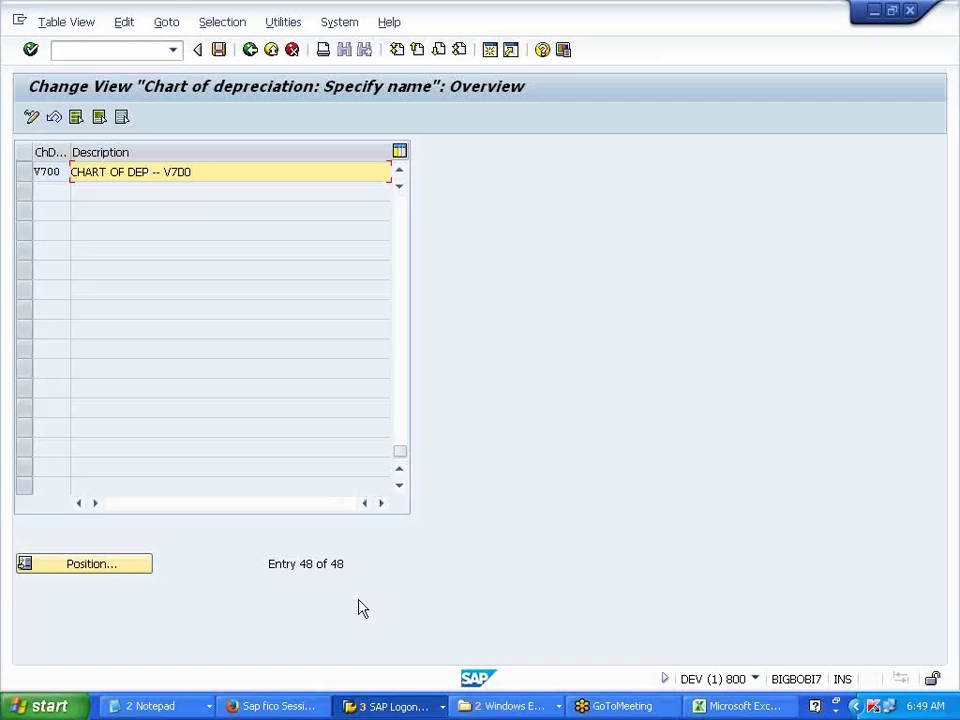
pyautogui.press('Return')
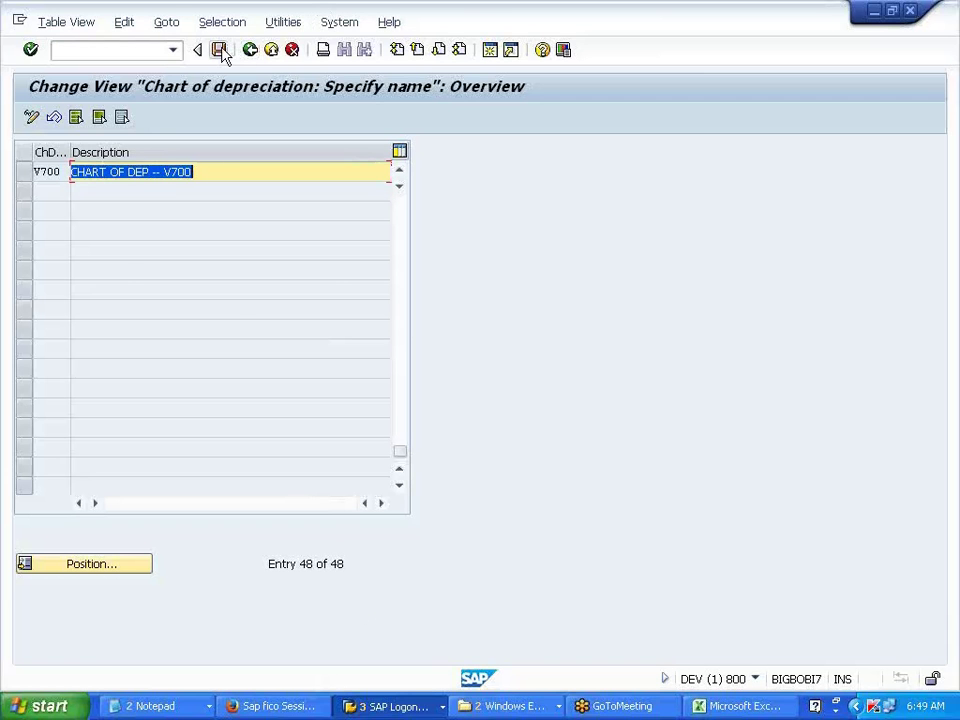
pyautogui.click(221, 50)
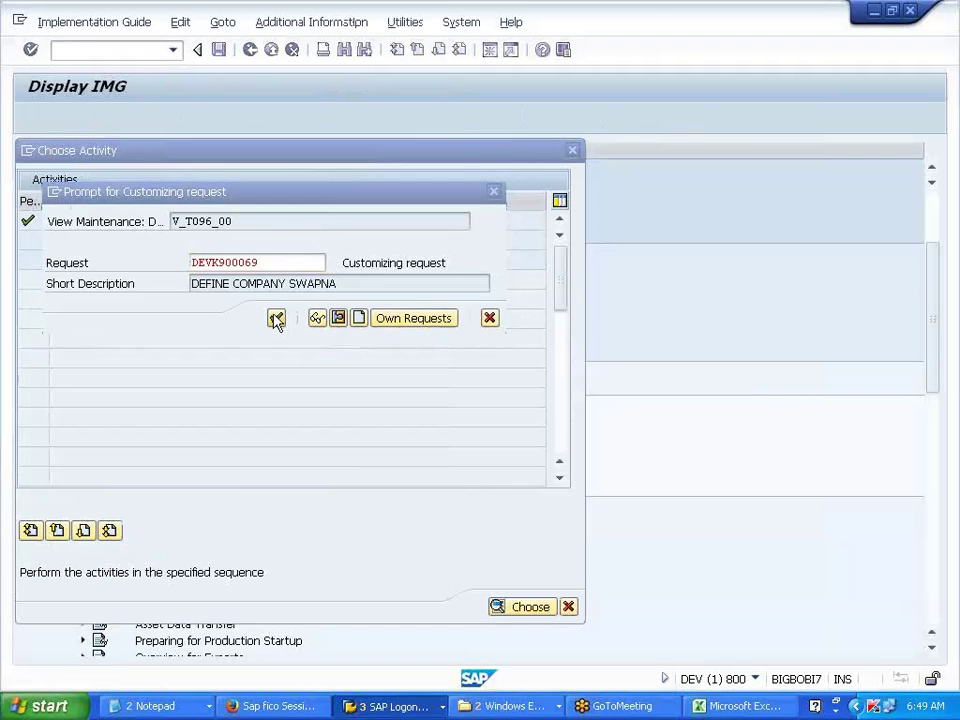
pyautogui.click(276, 318)
pyautogui.click(248, 52)
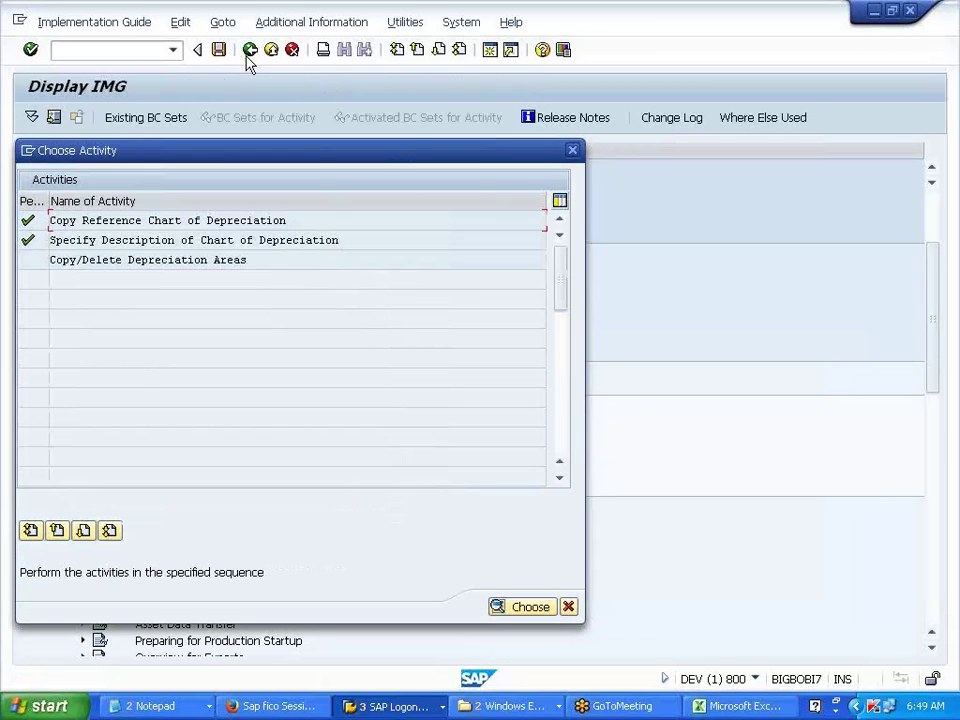
# Open the Copy/Delete Depreciation Areas activity with V700 as the chart of depreciation work area
pyautogui.moveTo(228, 260); pyautogui.dragTo(48, 261)
pyautogui.click(48, 261)
pyautogui.moveTo(254, 261); pyautogui.dragTo(149, 261)
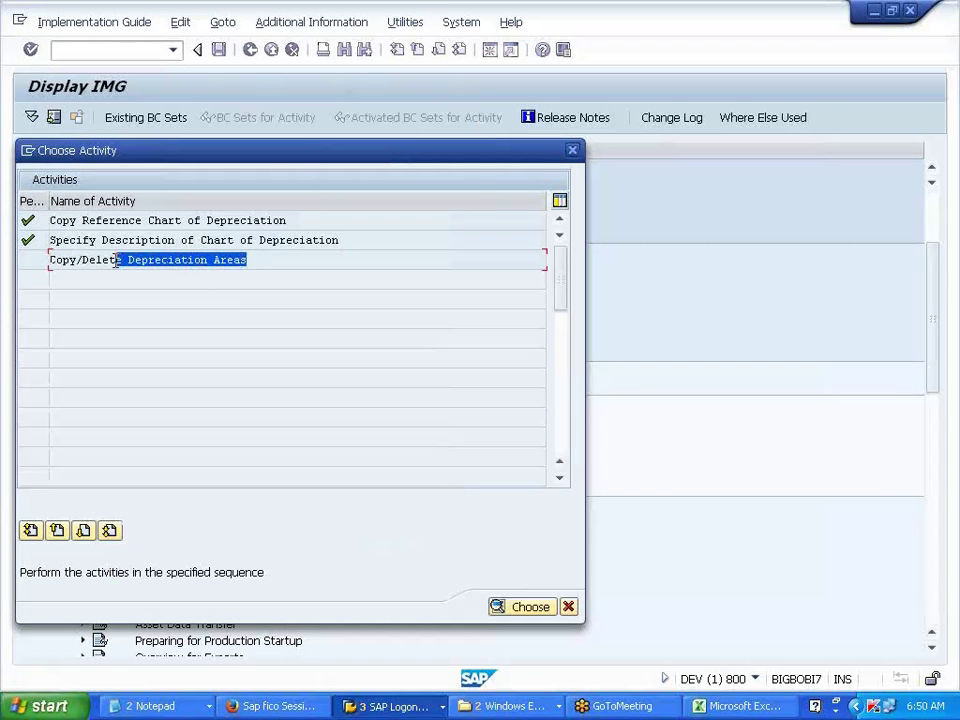
pyautogui.click(279, 220)
pyautogui.moveTo(287, 220); pyautogui.dragTo(181, 219)
pyautogui.click(147, 220)
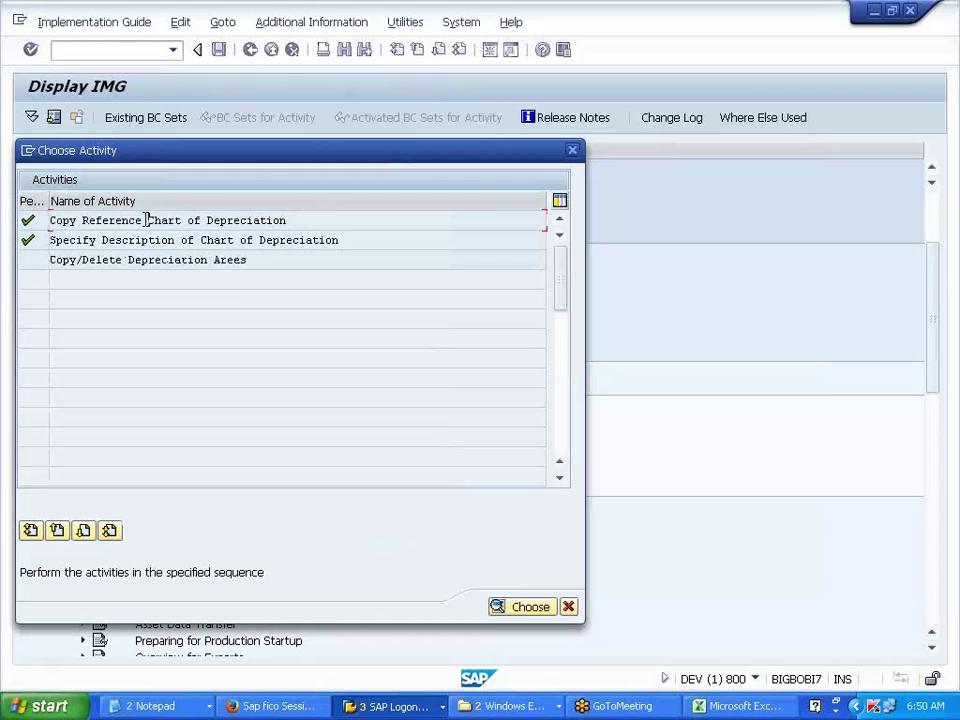
pyautogui.moveTo(262, 261); pyautogui.dragTo(125, 260)
pyautogui.click(128, 260)
pyautogui.doubleClick(168, 262)
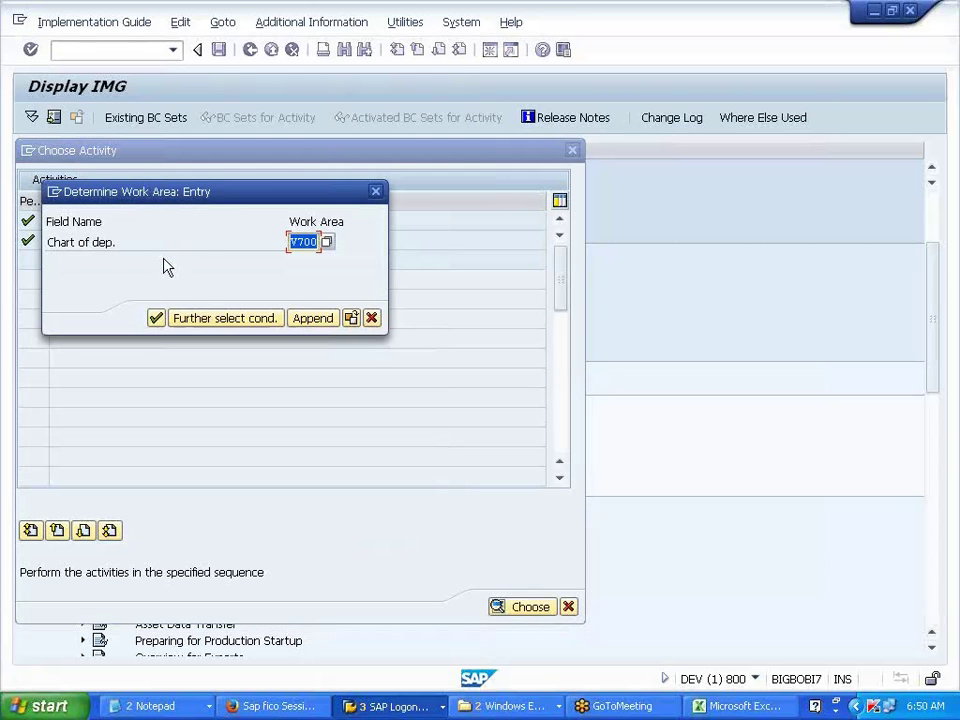
pyautogui.click(155, 318)
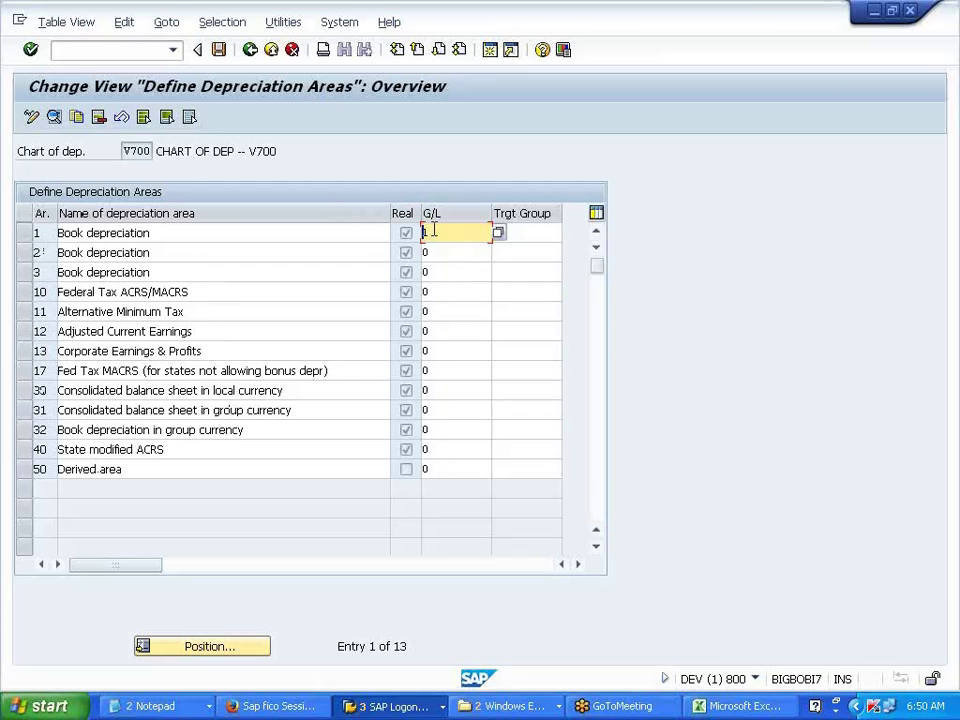
# Examine the book depreciation areas 1, 2 and 3 and compare the G/L posting settings of the first areas
pyautogui.moveTo(197, 227); pyautogui.dragTo(49, 229)
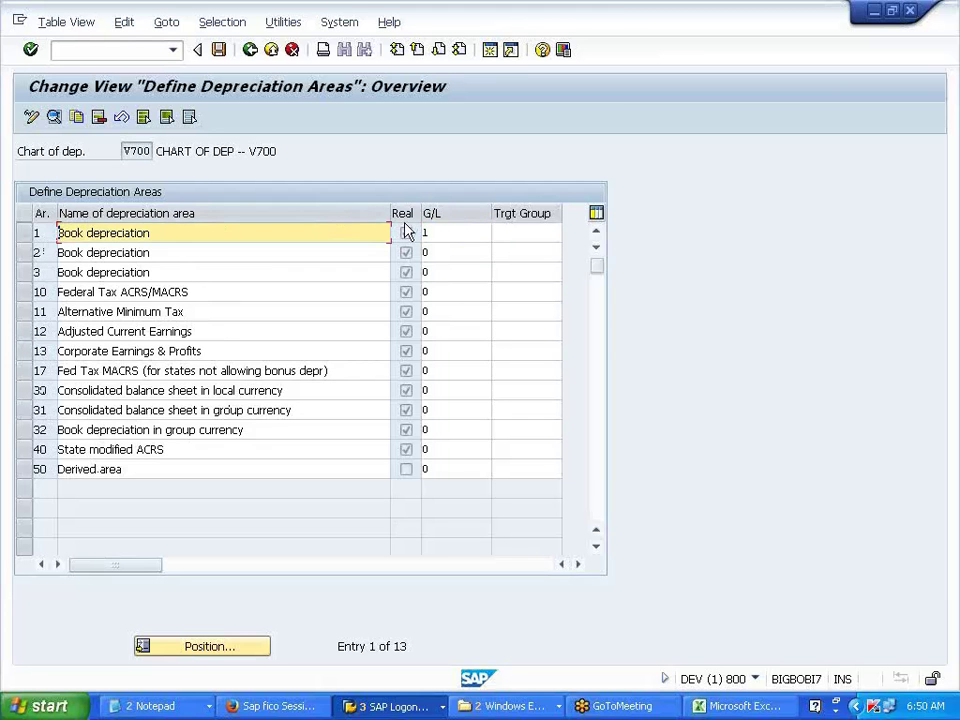
pyautogui.click(461, 231)
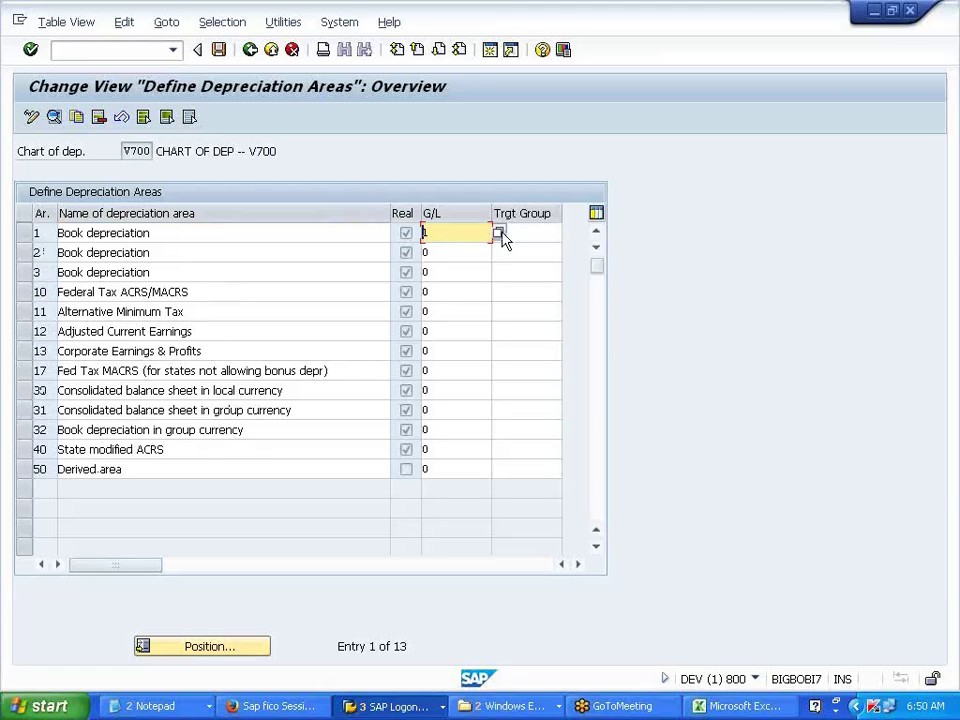
pyautogui.press('Down')
pyautogui.press('Down')
pyautogui.press('Down')
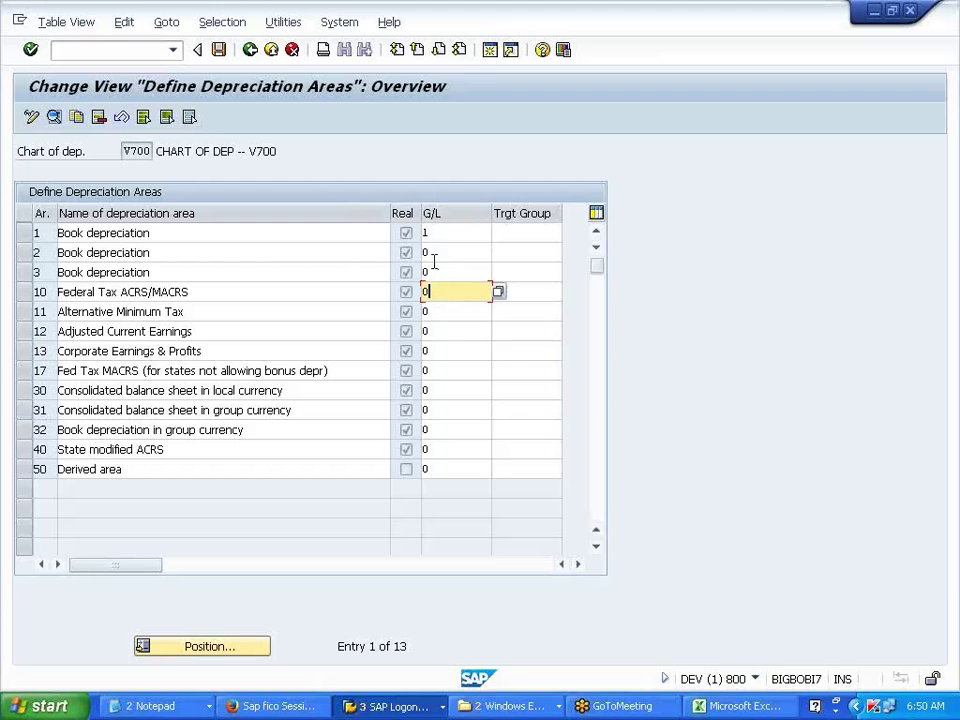
pyautogui.press('Up')
pyautogui.press('Up')
pyautogui.press('Up')
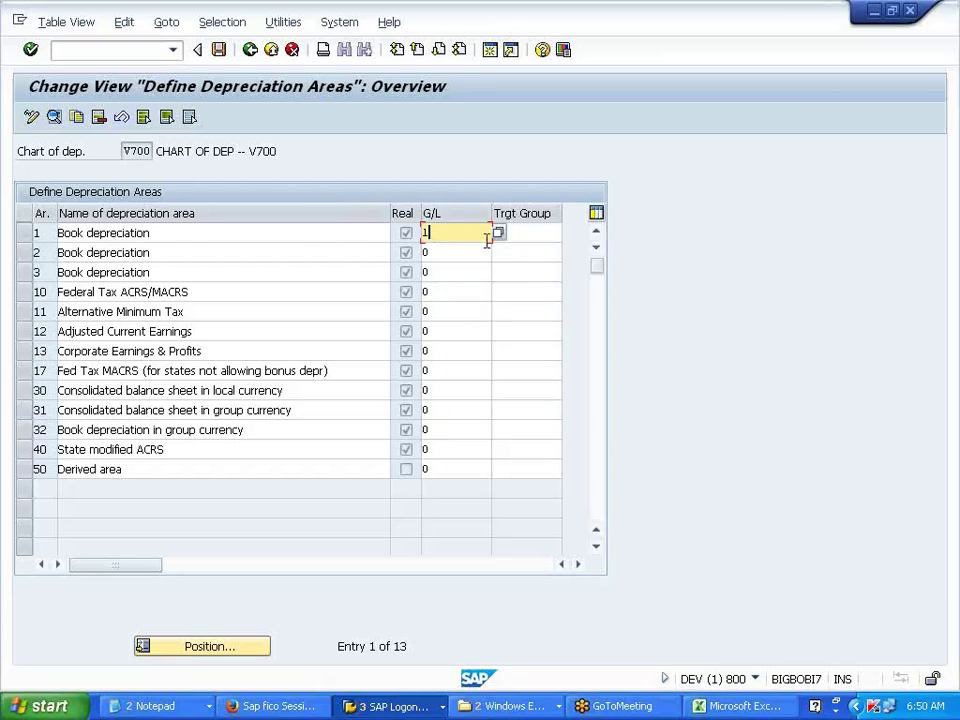
pyautogui.moveTo(158, 253); pyautogui.dragTo(59, 253)
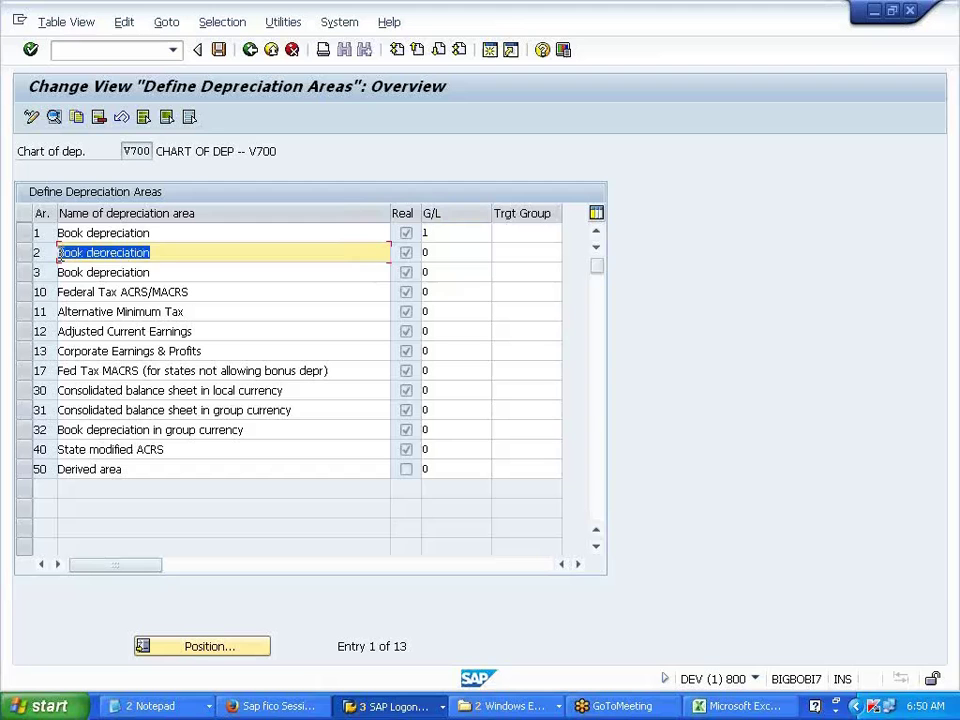
pyautogui.click(153, 272)
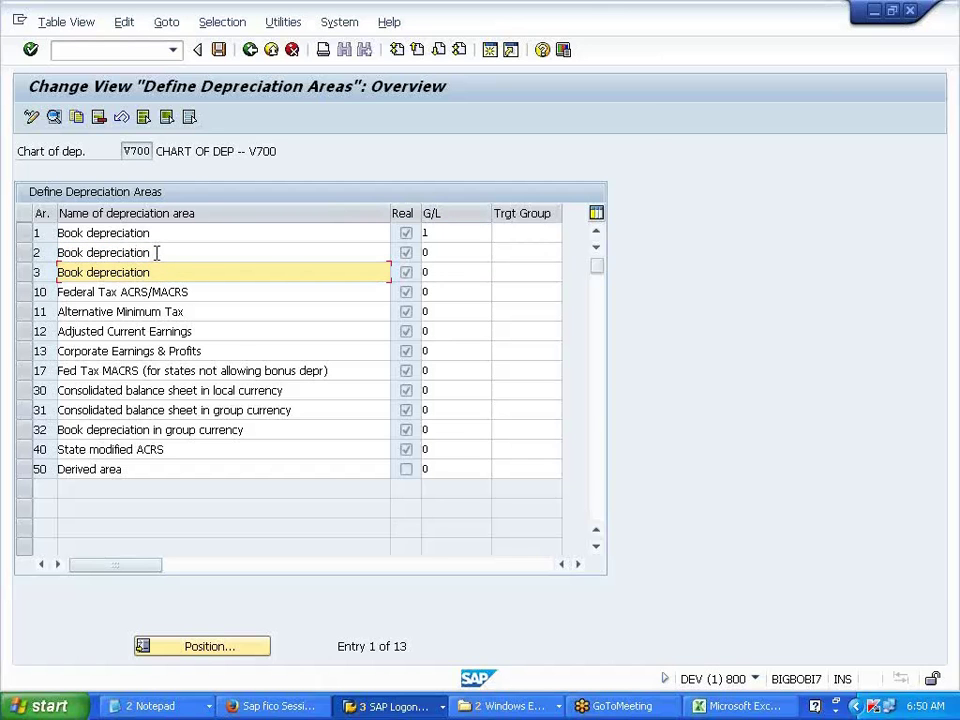
pyautogui.click(153, 253)
pyautogui.click(180, 272)
# Review the available G/L posting options for area 1 and close the list without choosing one
pyautogui.click(428, 233)
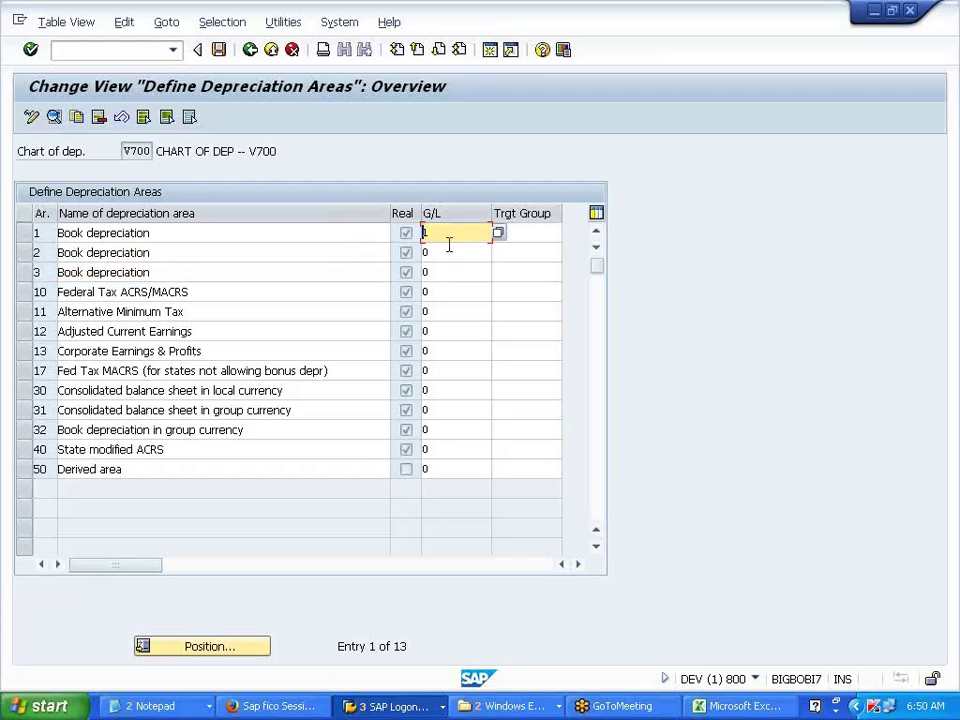
pyautogui.click(498, 233)
pyautogui.press('Down')
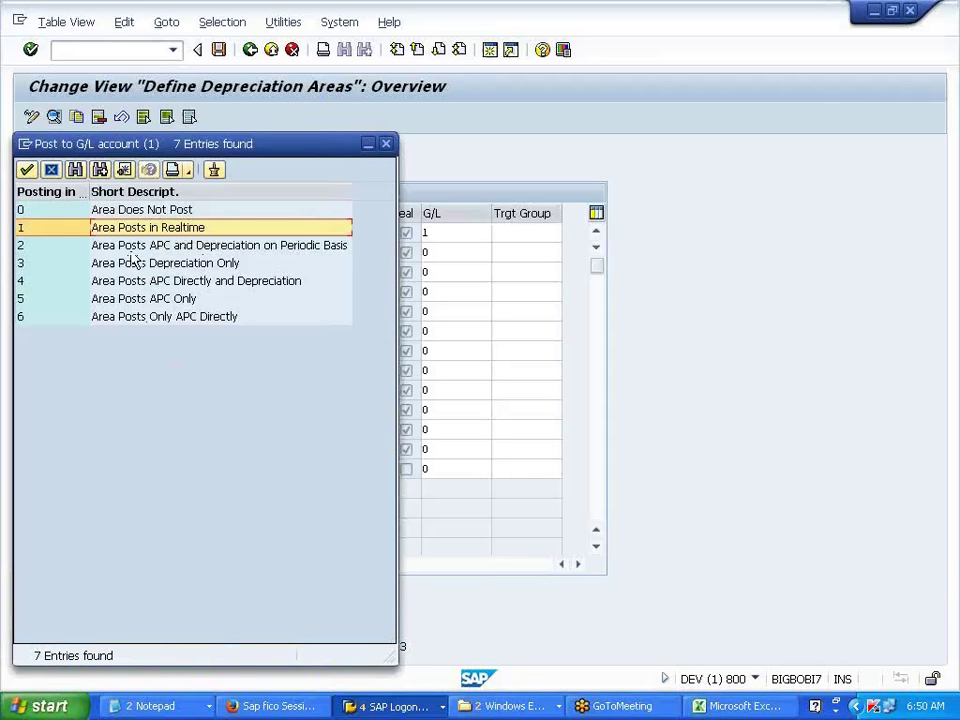
pyautogui.click(180, 209)
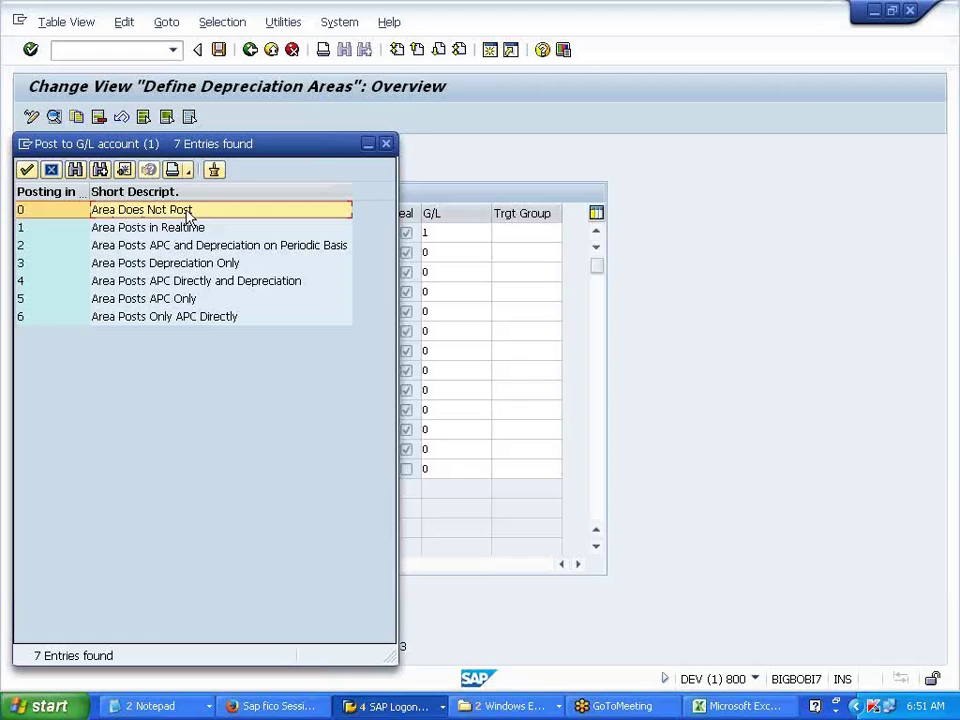
pyautogui.click(193, 270)
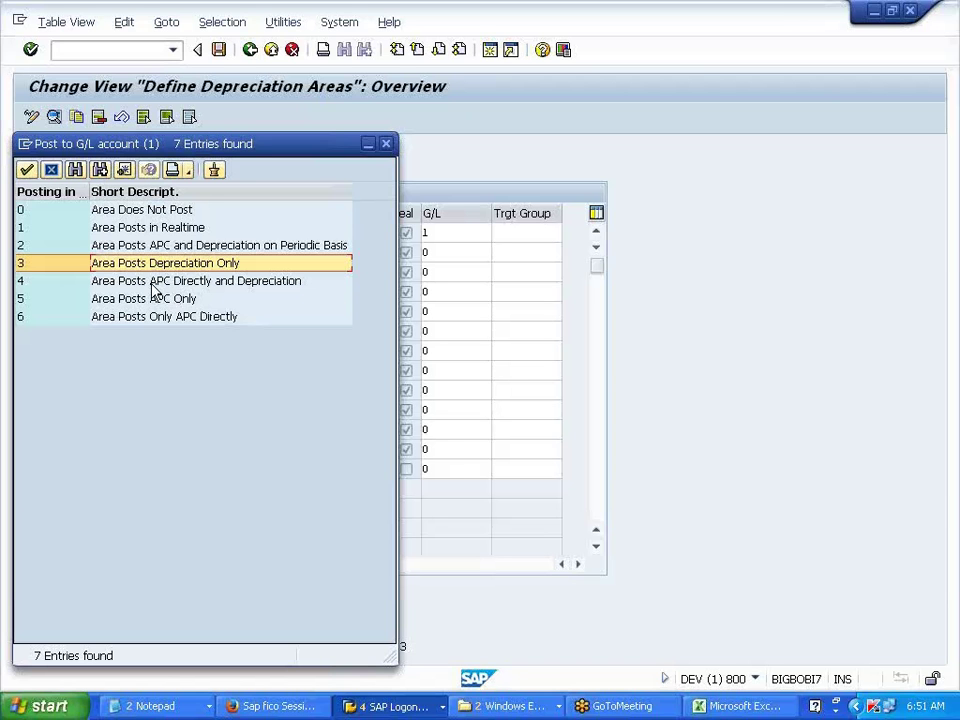
pyautogui.click(386, 144)
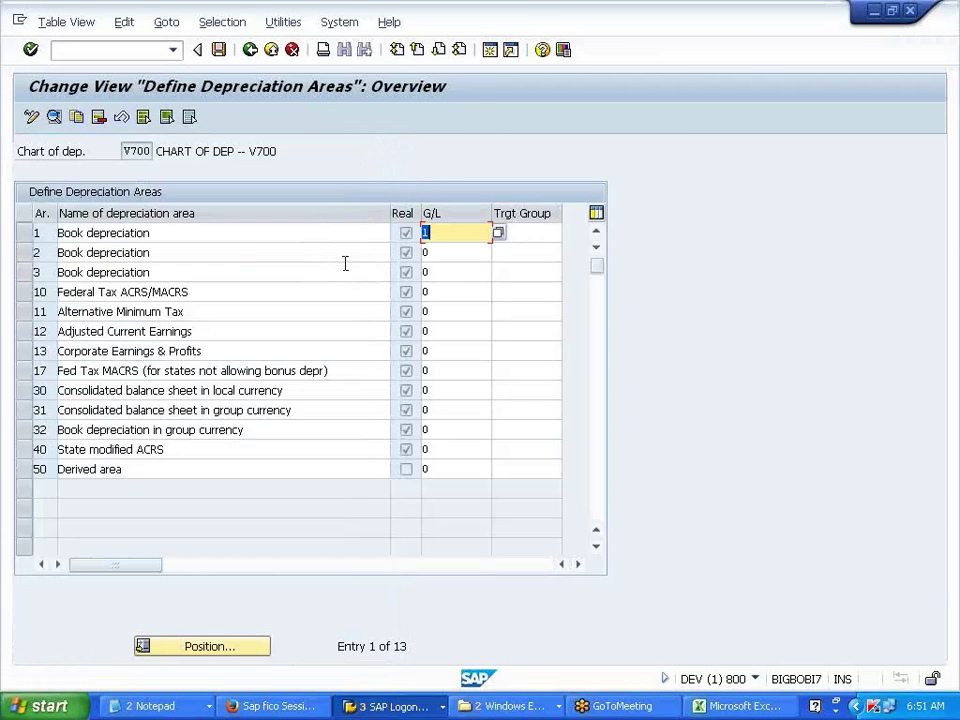
# Delete depreciation areas 2, 3, 11, 12, 13, 17, 30, 31, 32, 40 and 50 from V700, keeping only areas 1 and 10
pyautogui.click(24, 253)
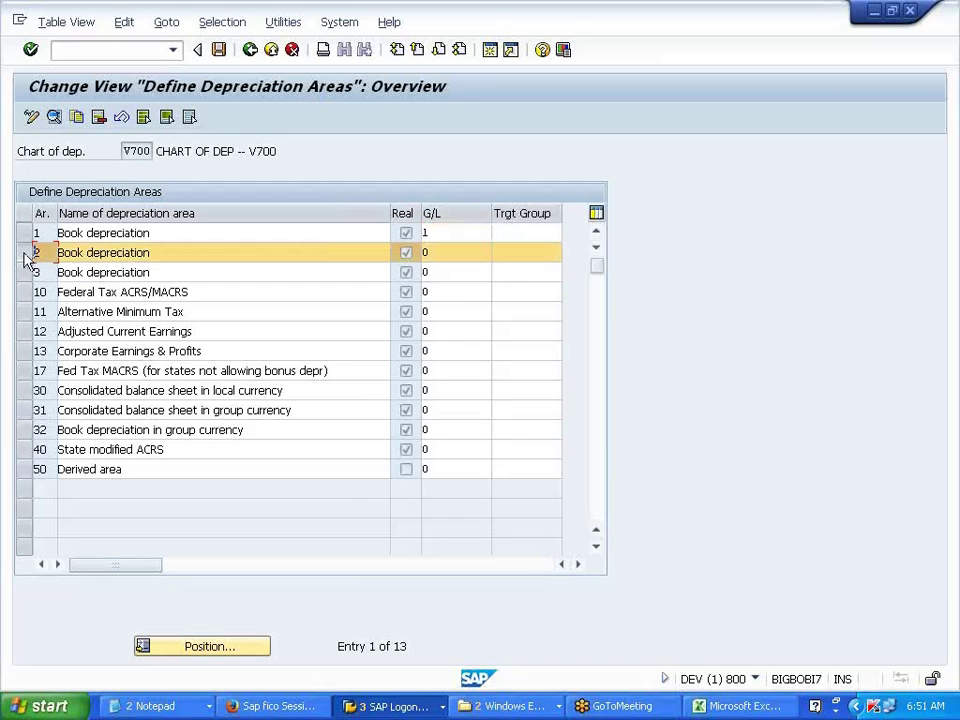
pyautogui.click(24, 272)
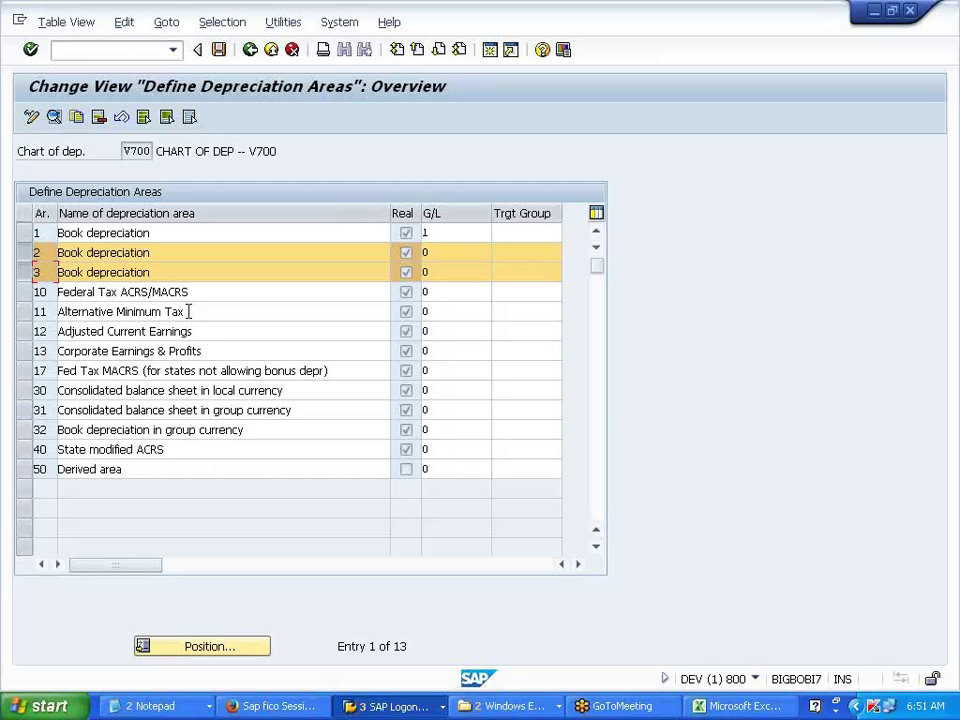
pyautogui.click(25, 273)
pyautogui.click(25, 273)
pyautogui.moveTo(69, 292); pyautogui.dragTo(163, 292)
pyautogui.click(183, 298)
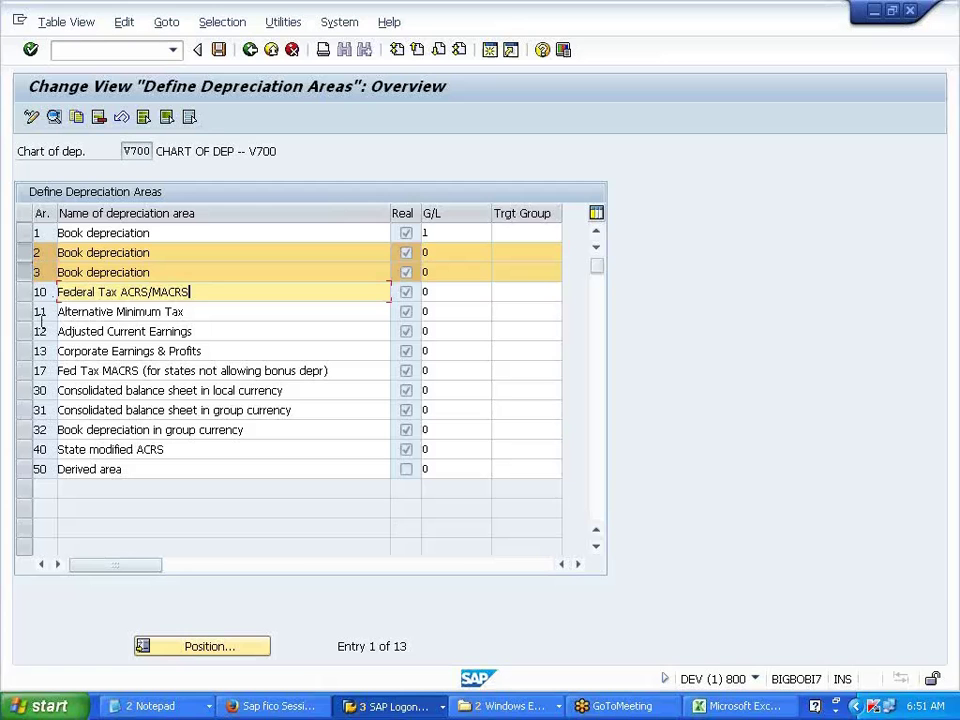
pyautogui.click(25, 316)
pyautogui.click(26, 333)
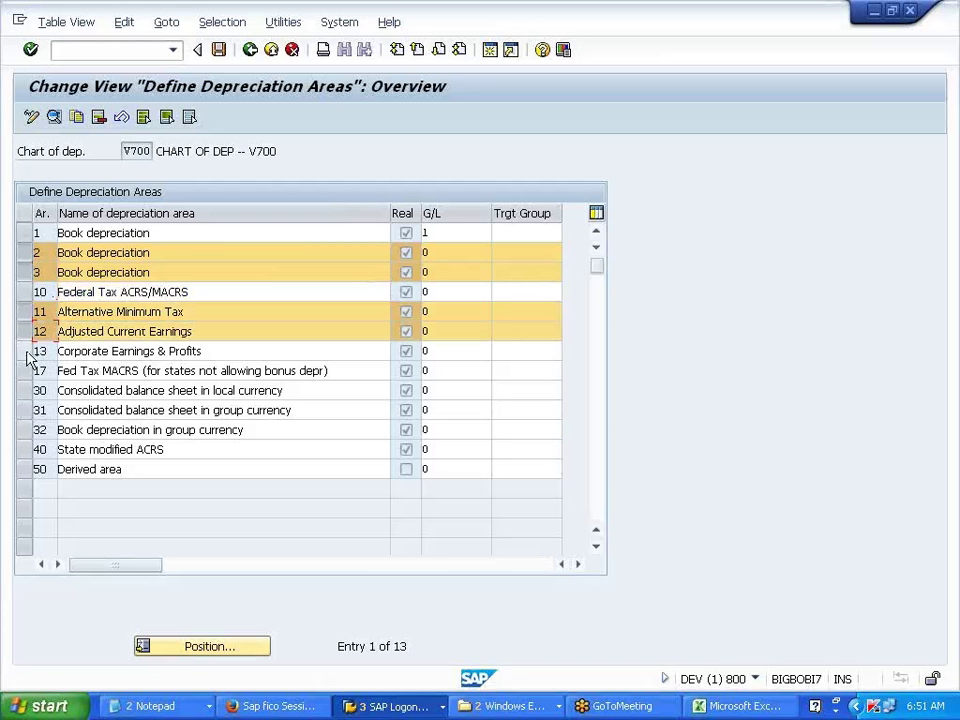
pyautogui.click(25, 352)
pyautogui.click(25, 371)
pyautogui.click(25, 391)
pyautogui.click(25, 410)
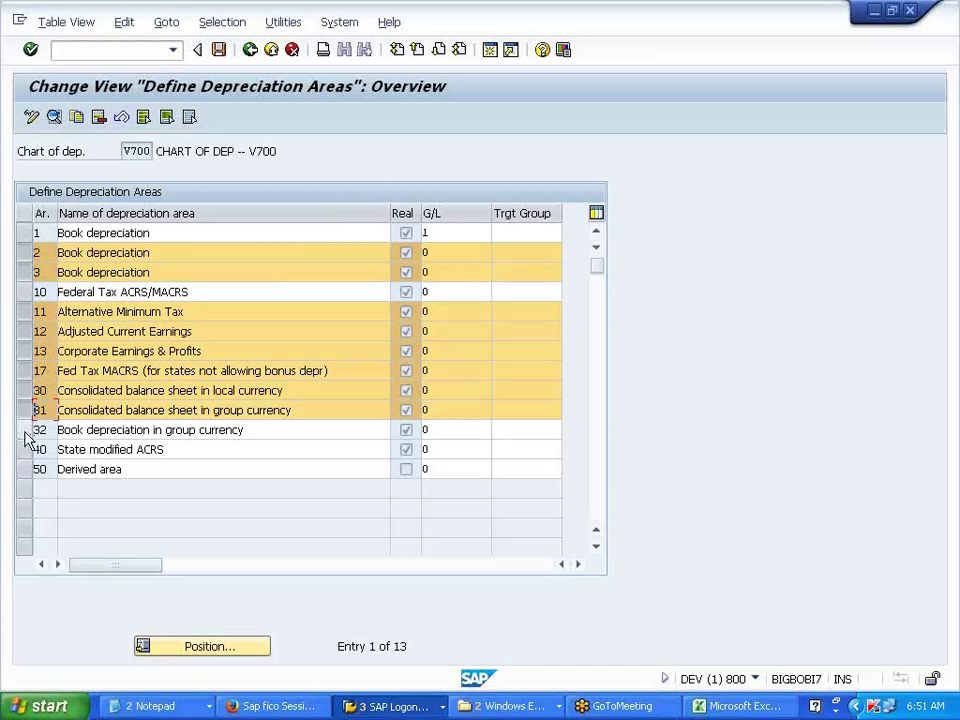
pyautogui.click(25, 431)
pyautogui.click(24, 450)
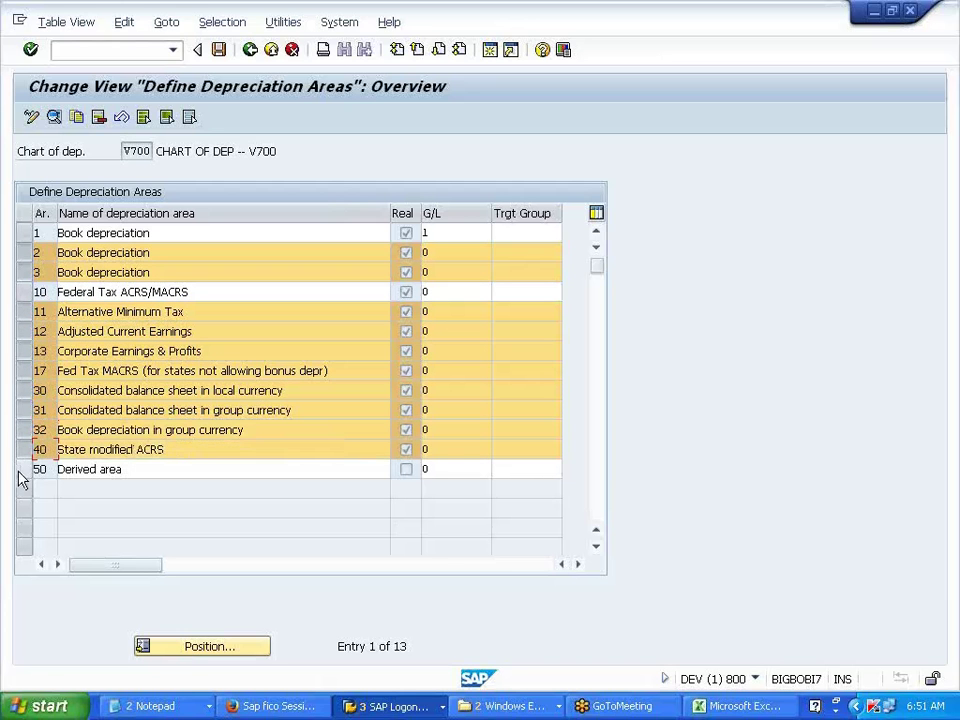
pyautogui.click(25, 469)
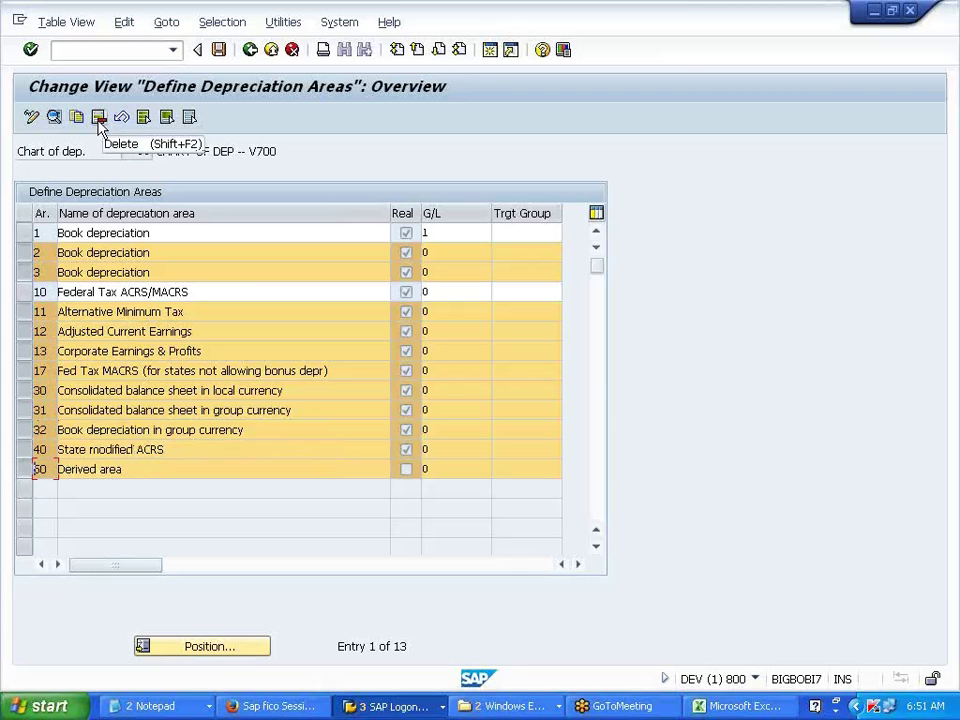
pyautogui.click(99, 117)
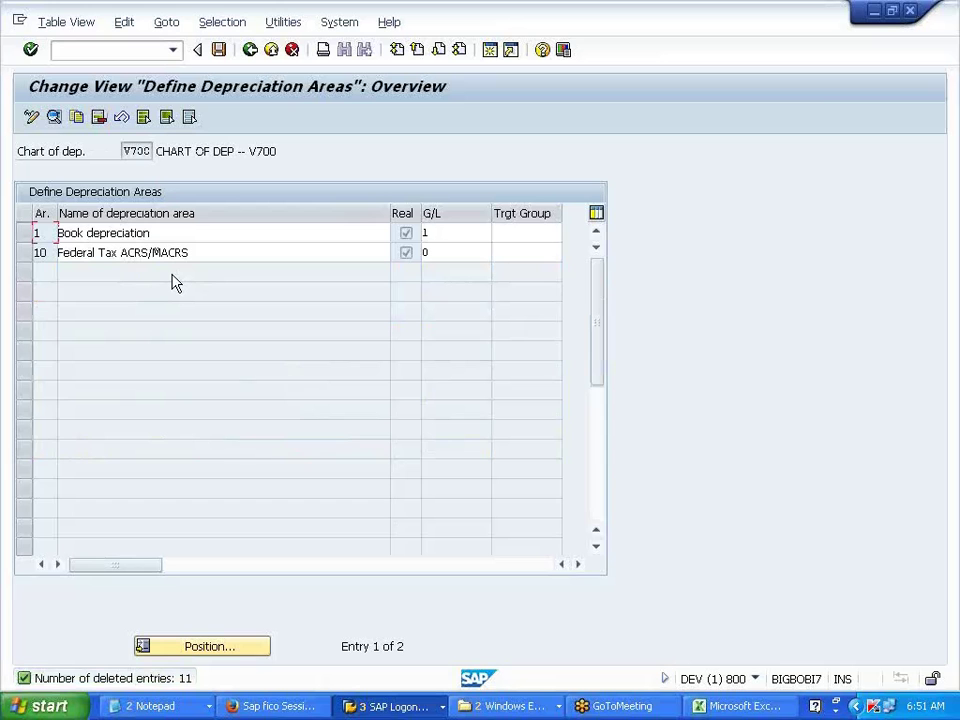
# Save the deletion of the depreciation areas, agree to delete investment support measure 01 with area 40, and close the message log
pyautogui.click(220, 51)
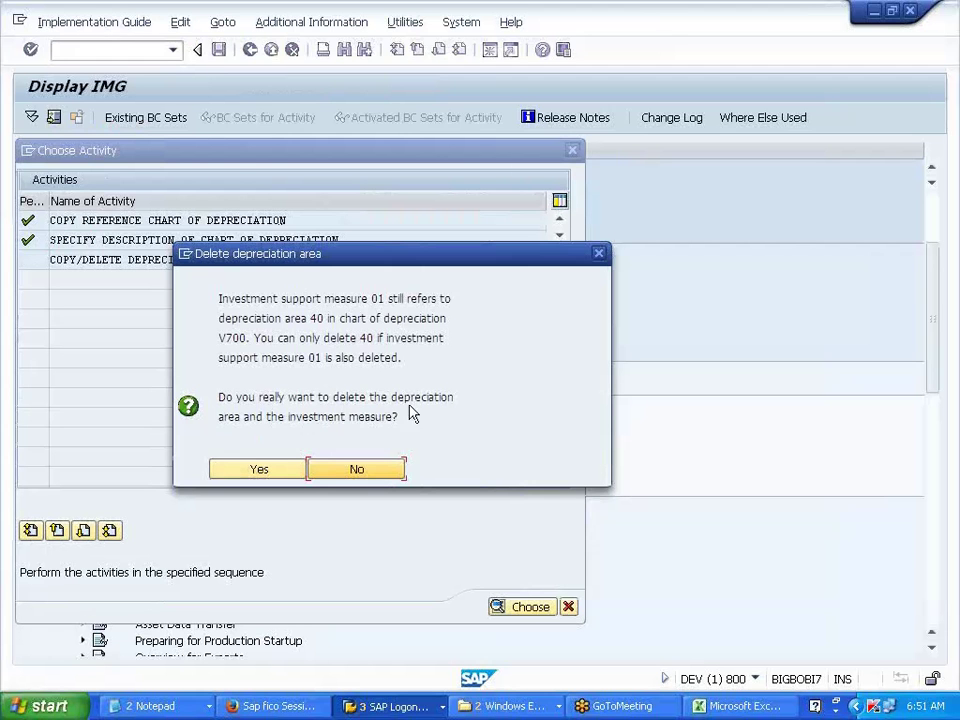
pyautogui.click(274, 472)
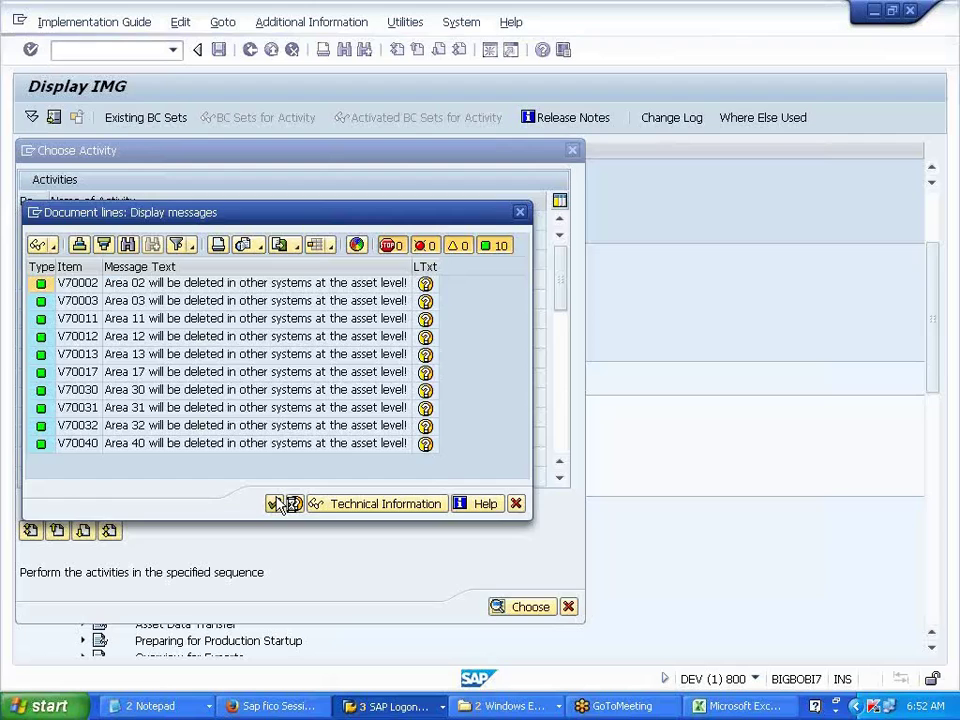
pyautogui.click(276, 503)
pyautogui.click(276, 318)
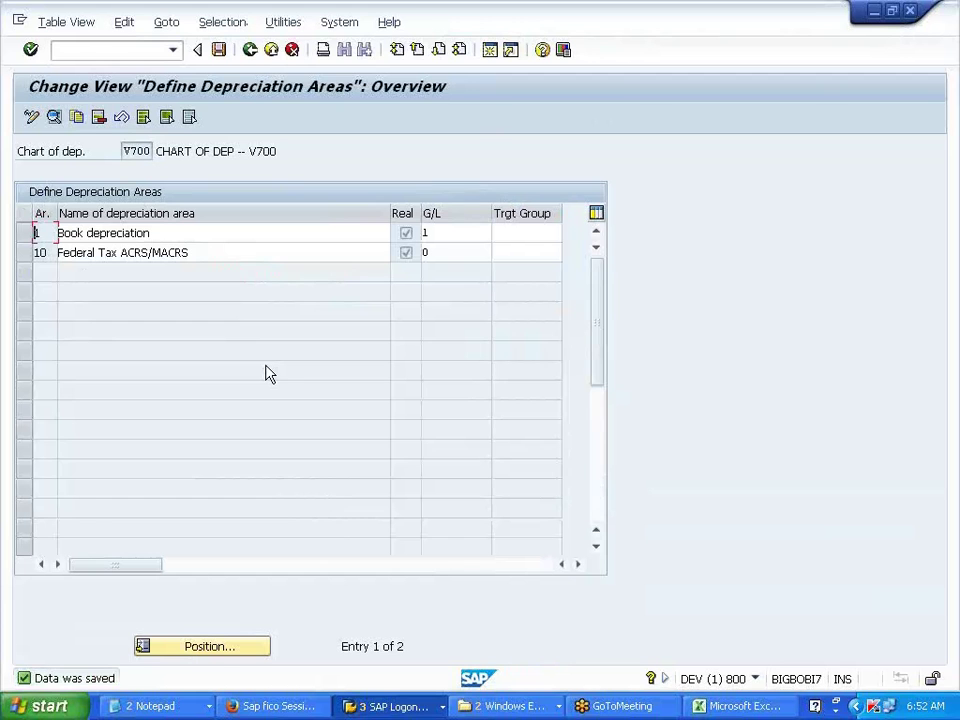
# Reopen Copy/Delete Depreciation Areas for V700, check and save the kept areas, and open the details of area 1, Book depreciation
pyautogui.click(250, 50)
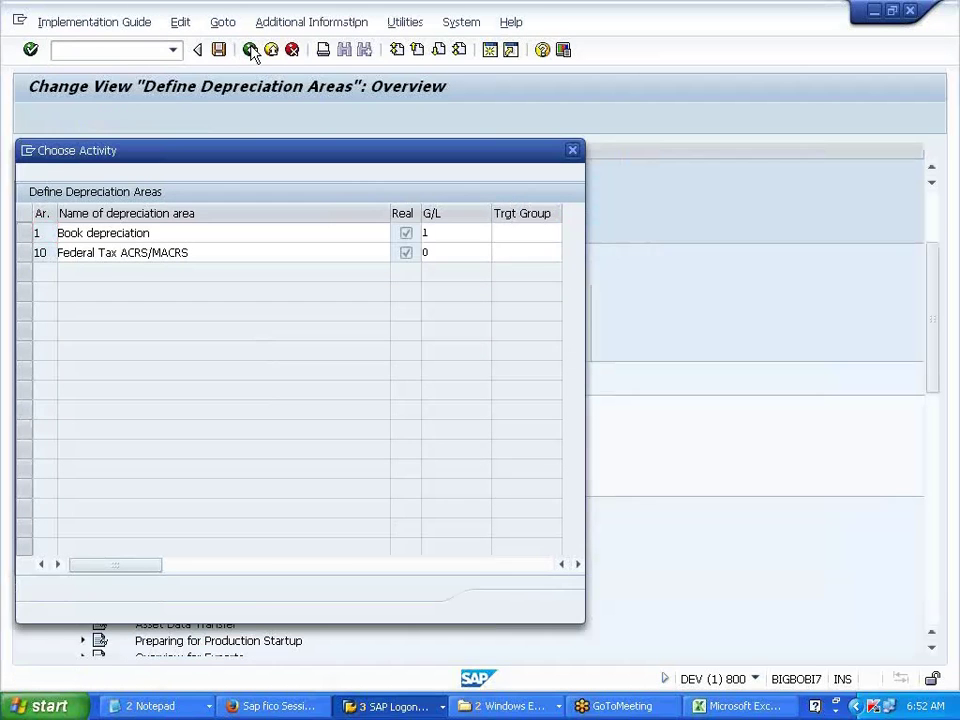
pyautogui.doubleClick(214, 259)
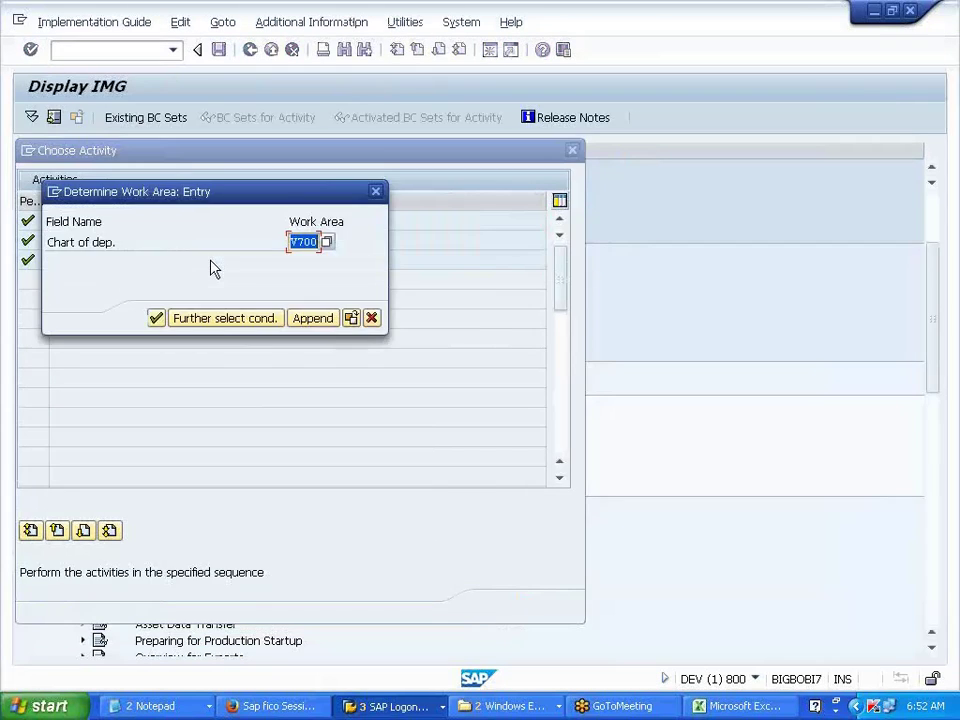
pyautogui.click(157, 318)
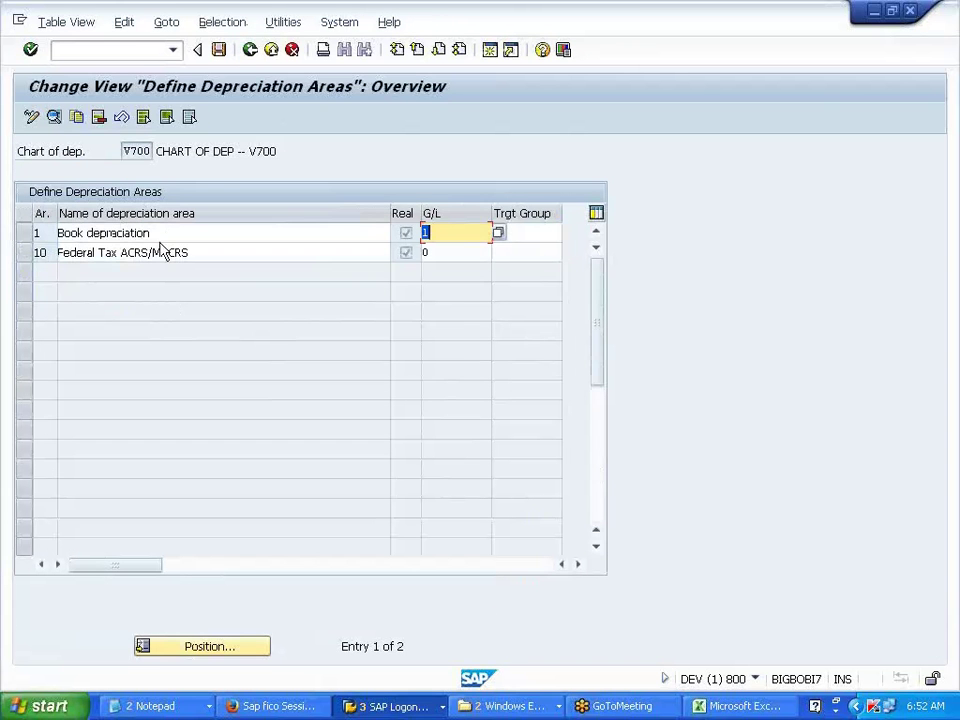
pyautogui.click(165, 236)
pyautogui.click(193, 252)
pyautogui.click(218, 49)
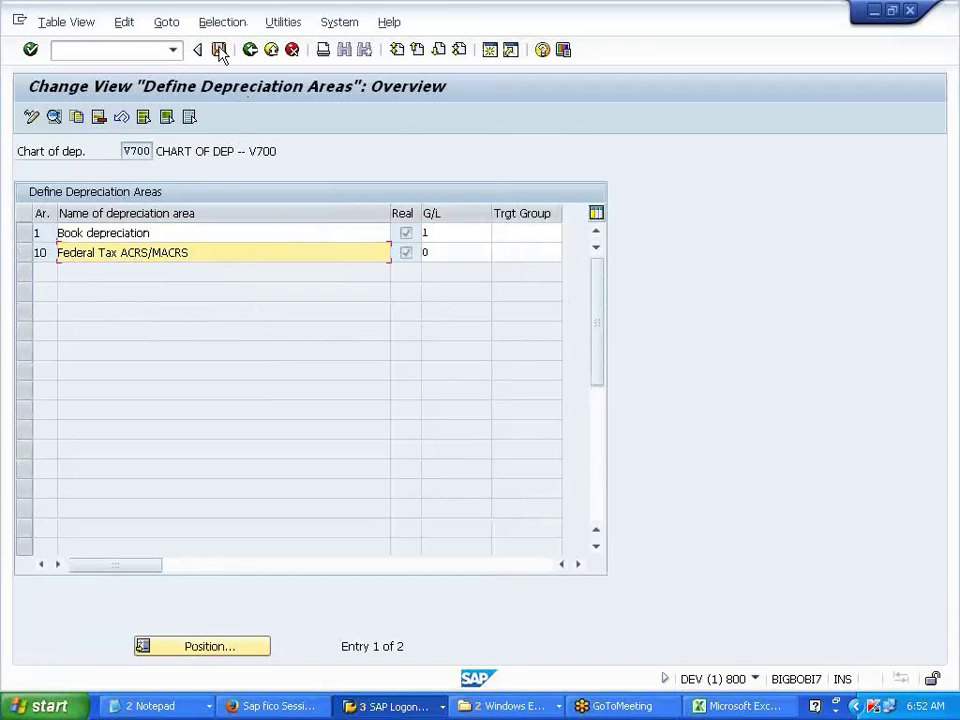
pyautogui.click(166, 232)
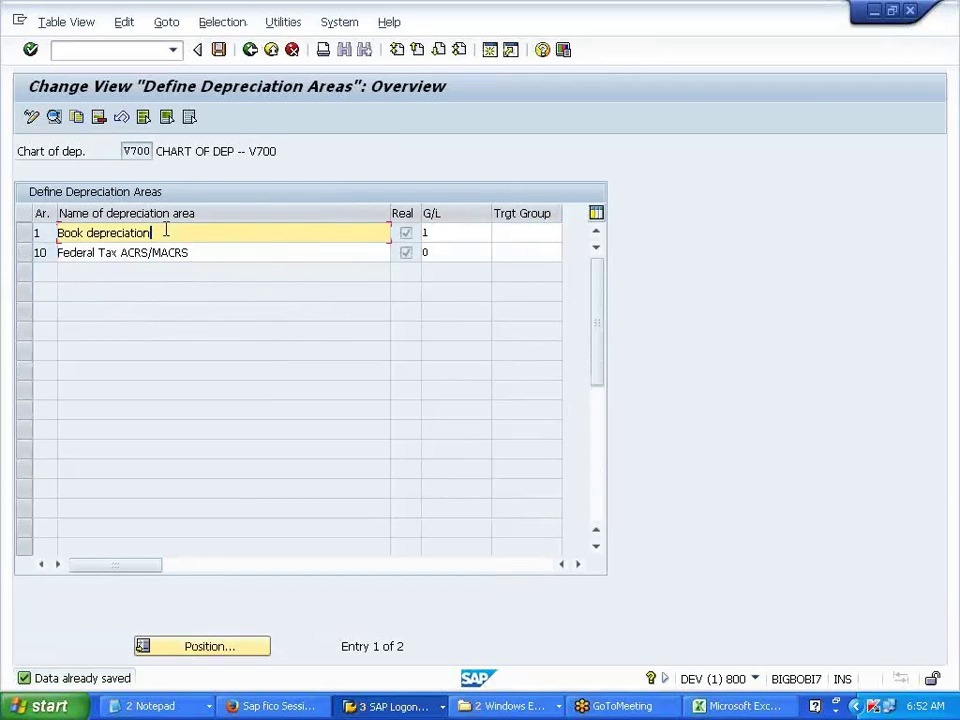
pyautogui.doubleClick(77, 236)
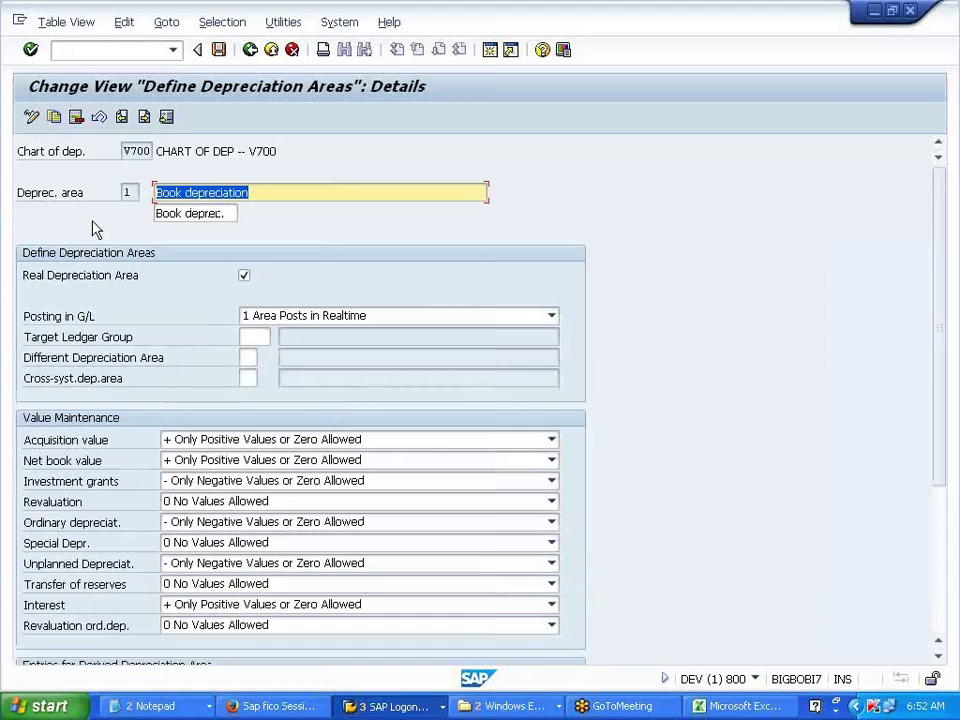
# Try to copy the Acquisition value label into cell L54 of the ASSET sheet in Excel, undo the paste and return to SAP
pyautogui.doubleClick(36, 440)
pyautogui.moveTo(98, 435); pyautogui.dragTo(143, 429)
pyautogui.hotkey('ctrl', 'c')
pyautogui.click(139, 429)
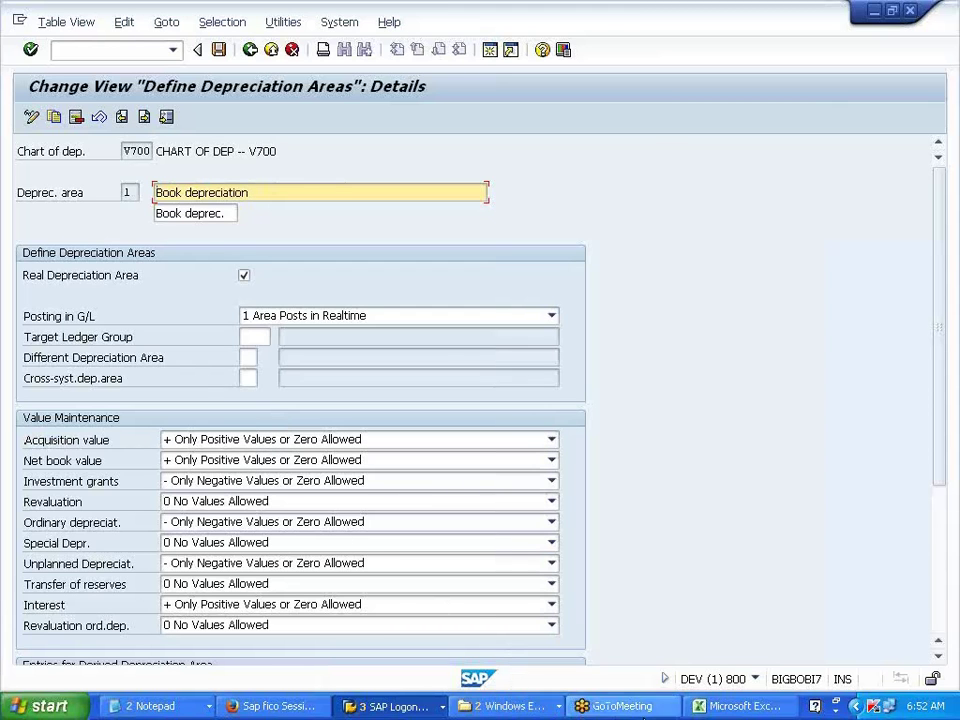
pyautogui.click(740, 706)
pyautogui.scroll(1, 622, 528)
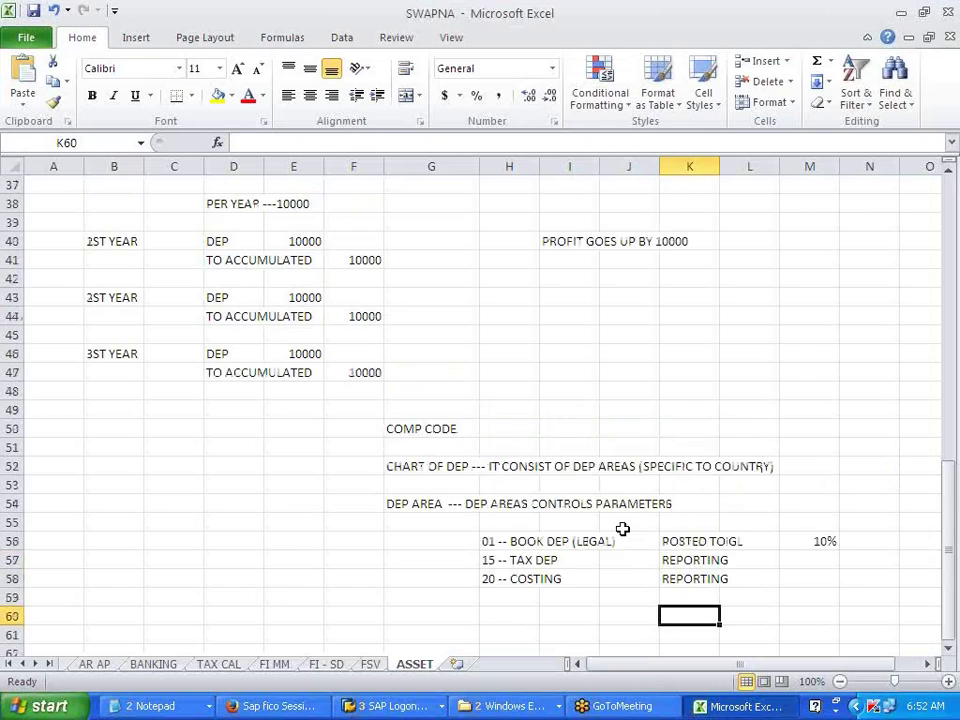
pyautogui.scroll(-1, 660, 510)
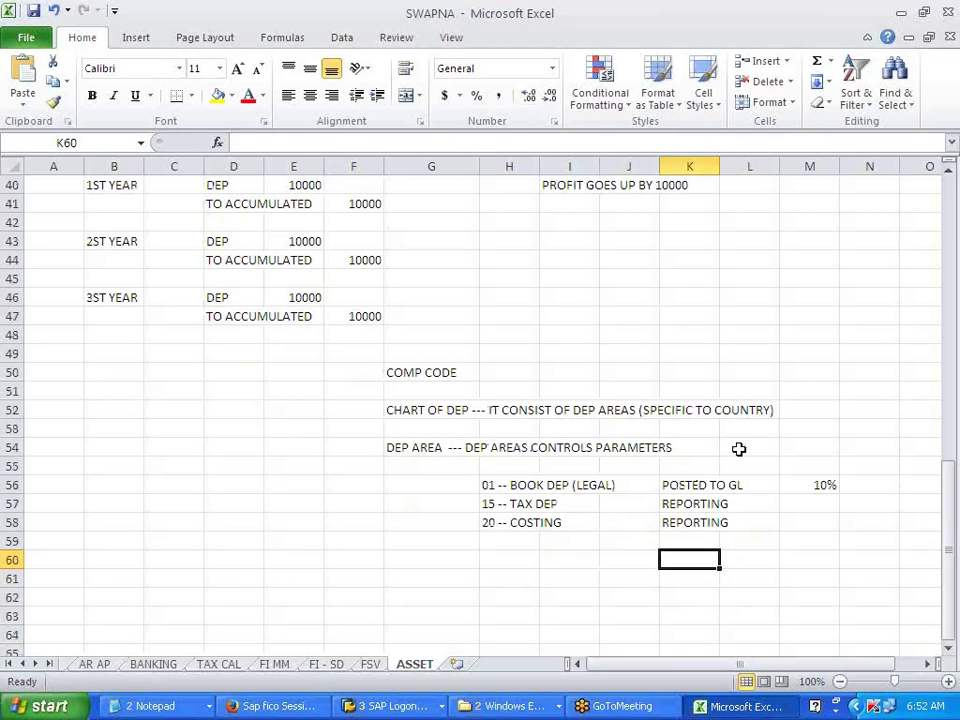
pyautogui.click(738, 447)
pyautogui.write('Book depreciation')
pyautogui.click(727, 576)
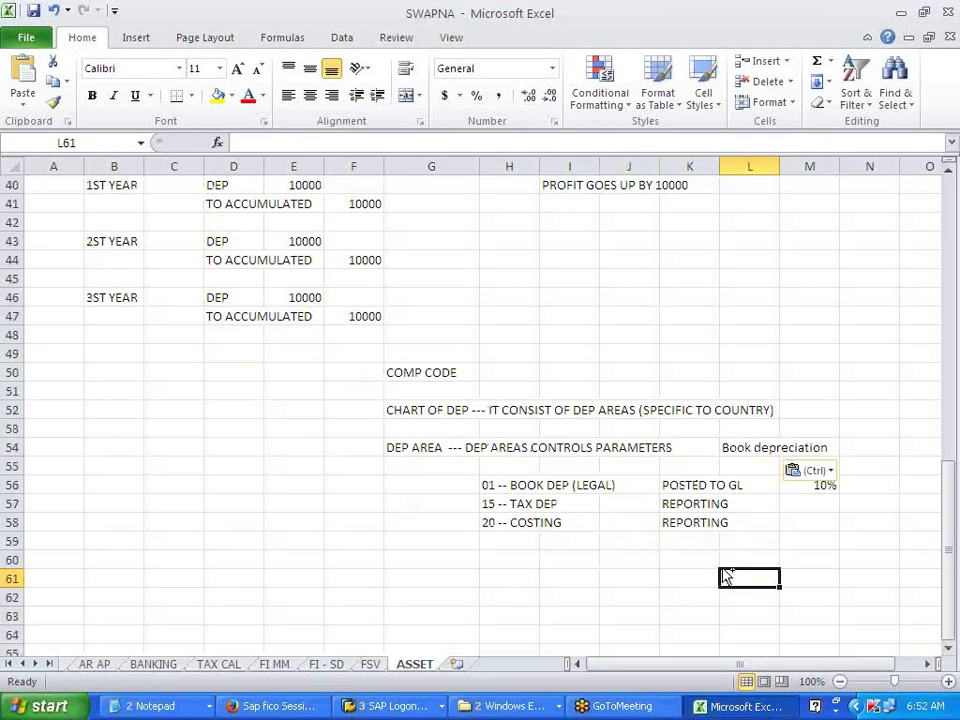
pyautogui.hotkey('ctrl', 'z')
pyautogui.hotkey('alt', 'Tab')
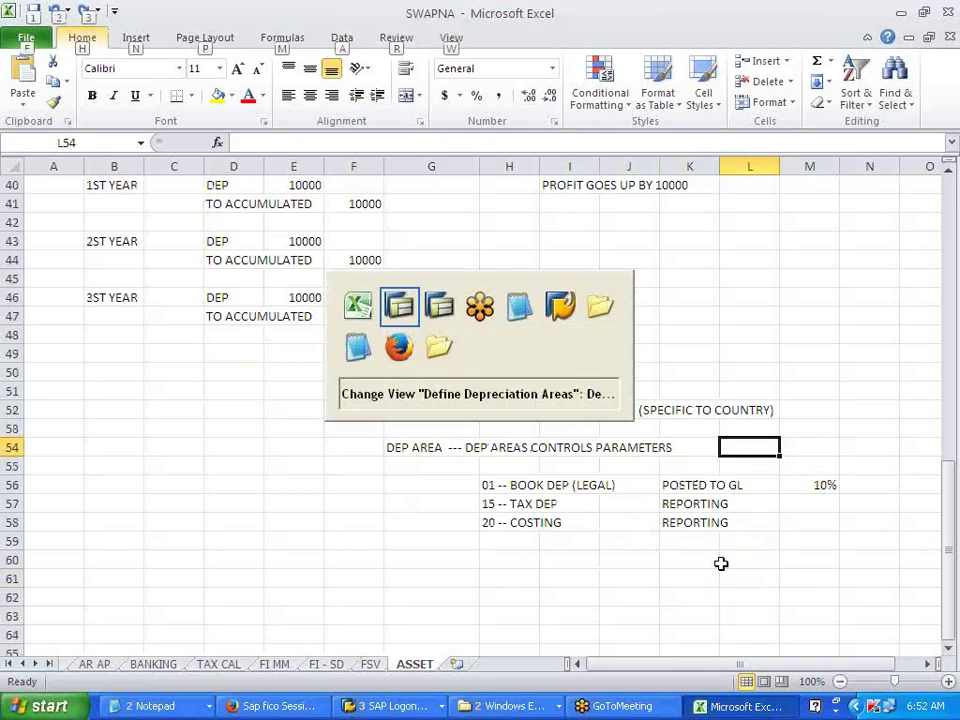
# Copy the Acquisition value label from area 1's value maintenance into cell L54 of the Excel sheet, beside the DEP AREA note
pyautogui.moveTo(24, 441); pyautogui.dragTo(128, 440)
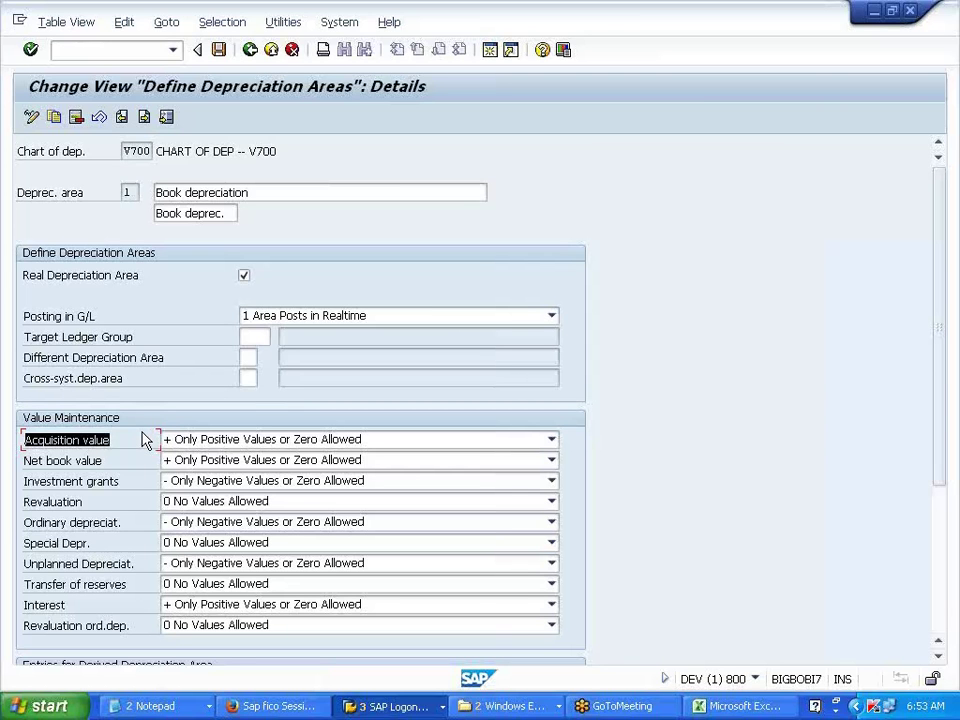
pyautogui.click(143, 440)
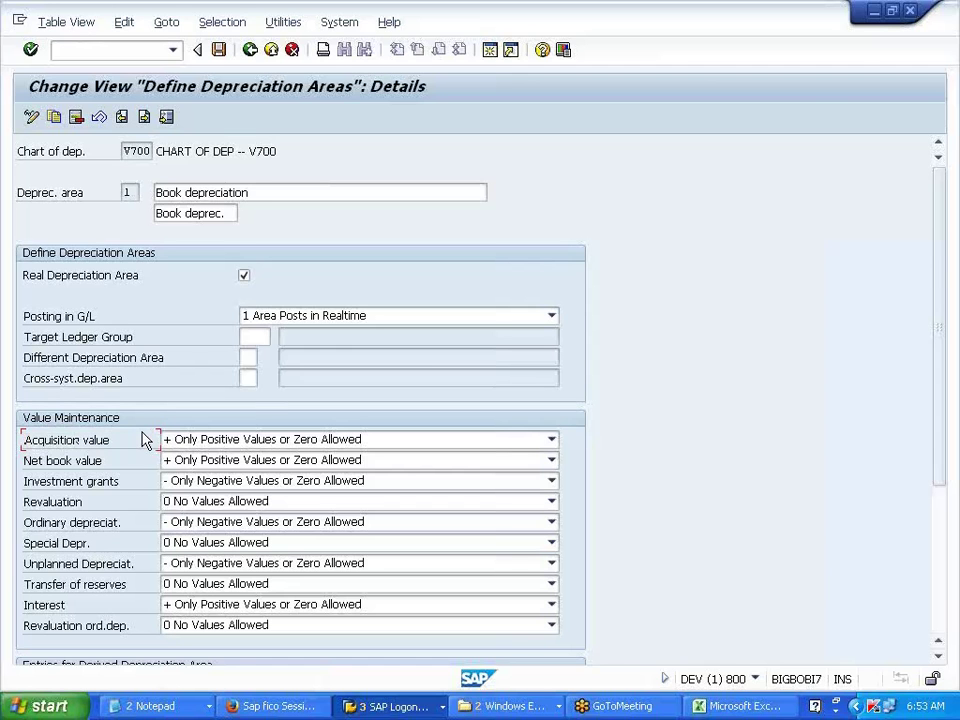
pyautogui.hotkey('alt', 'Tab')
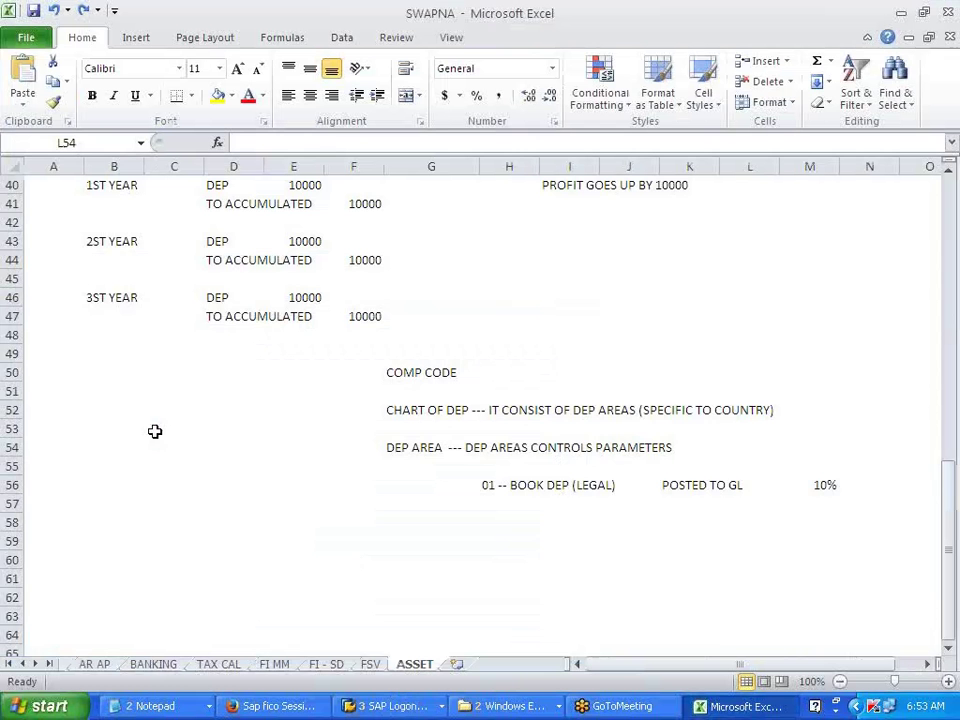
pyautogui.hotkey('ctrl', 'v')
# Copy the Net book value label from the SAP area details into cell N54 of the Excel sheet
pyautogui.hotkey('alt', 'Tab')
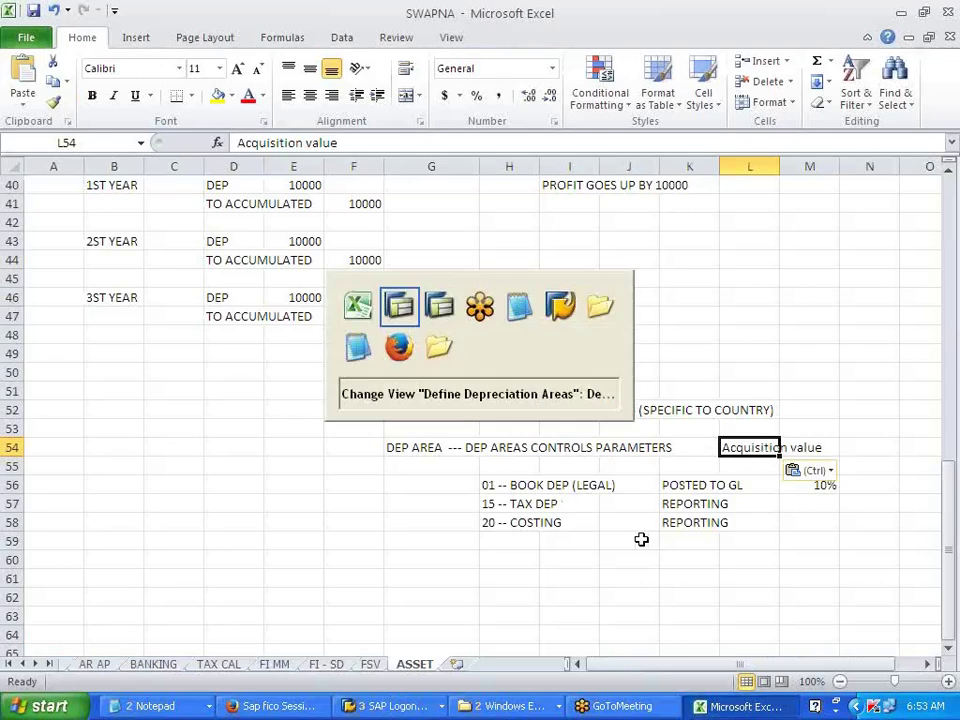
pyautogui.moveTo(25, 462); pyautogui.dragTo(137, 472)
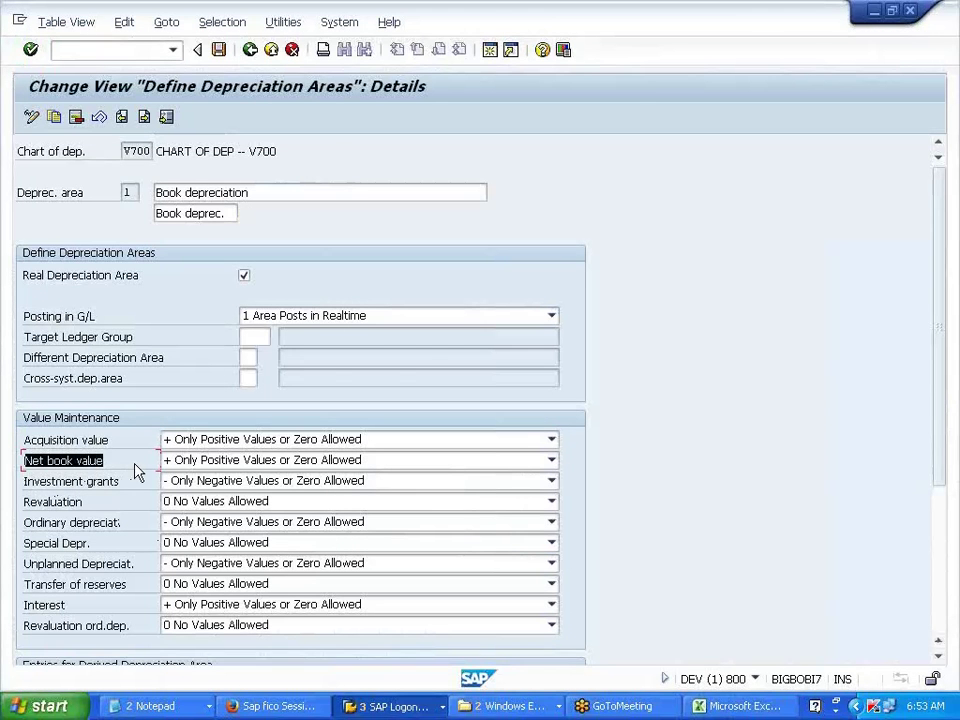
pyautogui.hotkey('ctrl', 'c')
pyautogui.hotkey('alt', 'Tab')
pyautogui.click(866, 455)
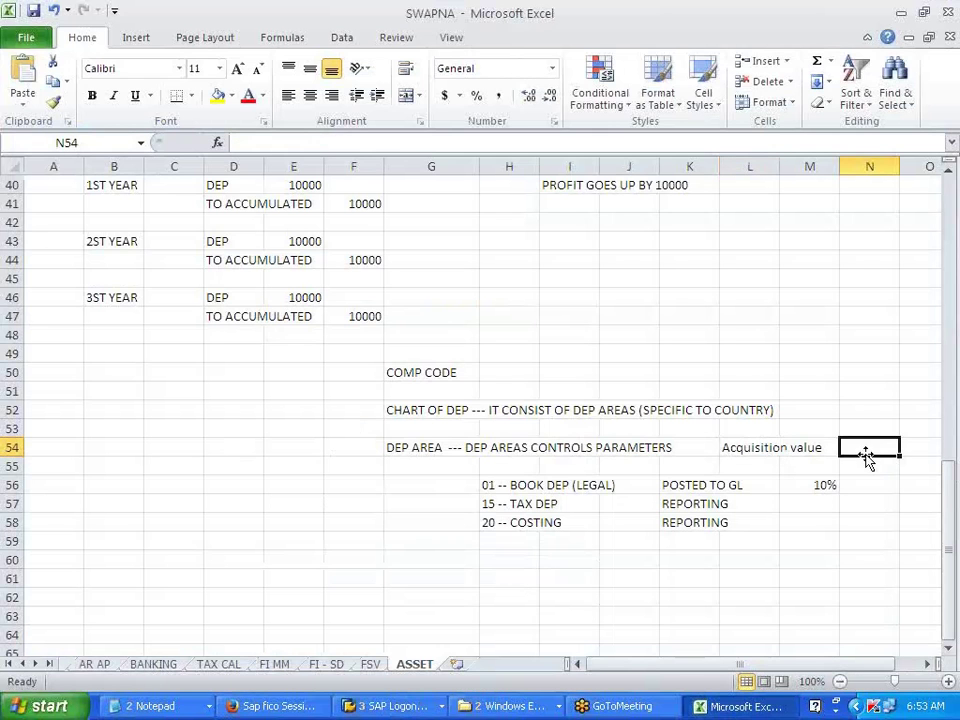
pyautogui.hotkey('ctrl', 'v')
# Work through the asset value and three yearly depreciation amounts, and enter NET BOOK --- 70000 in cell D49 below them
pyautogui.scroll(3, 156, 589)
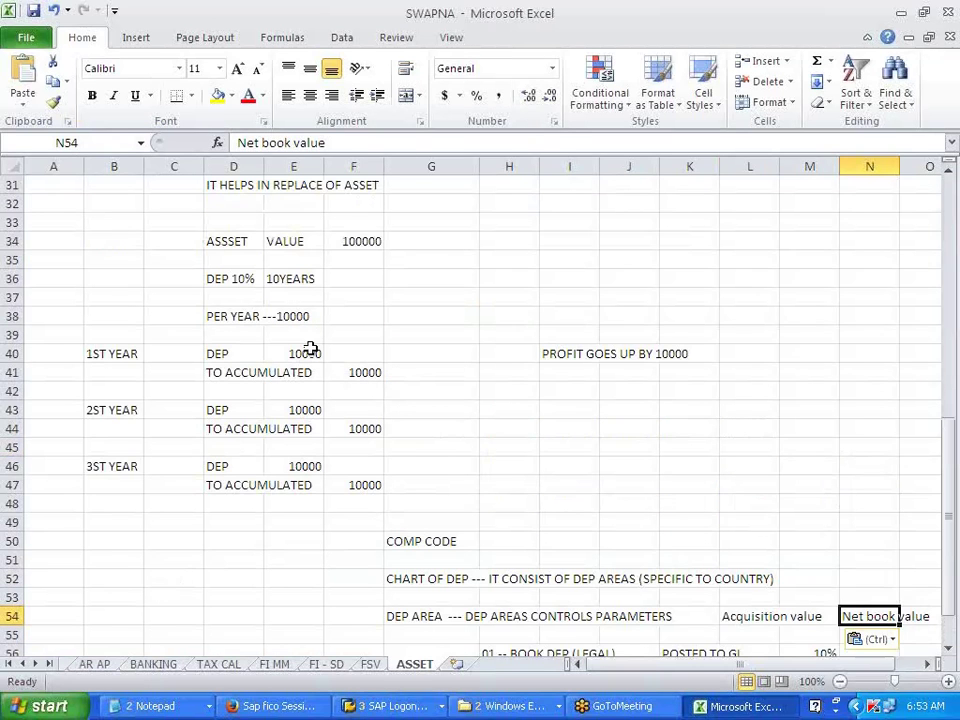
pyautogui.click(365, 241)
pyautogui.click(379, 374)
pyautogui.click(371, 430)
pyautogui.click(360, 484)
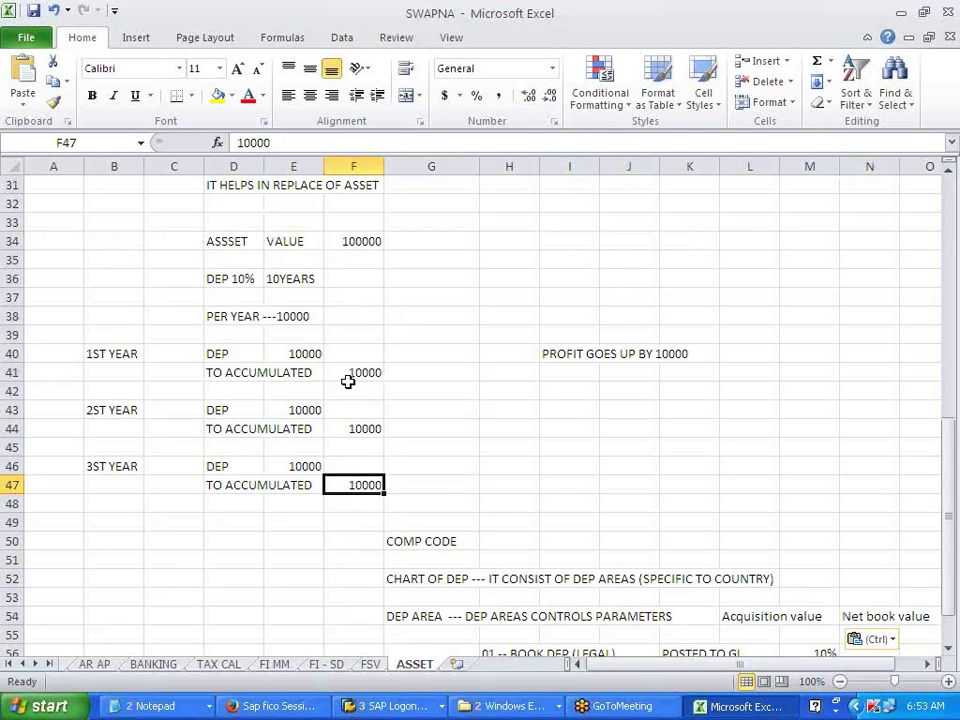
pyautogui.click(232, 521)
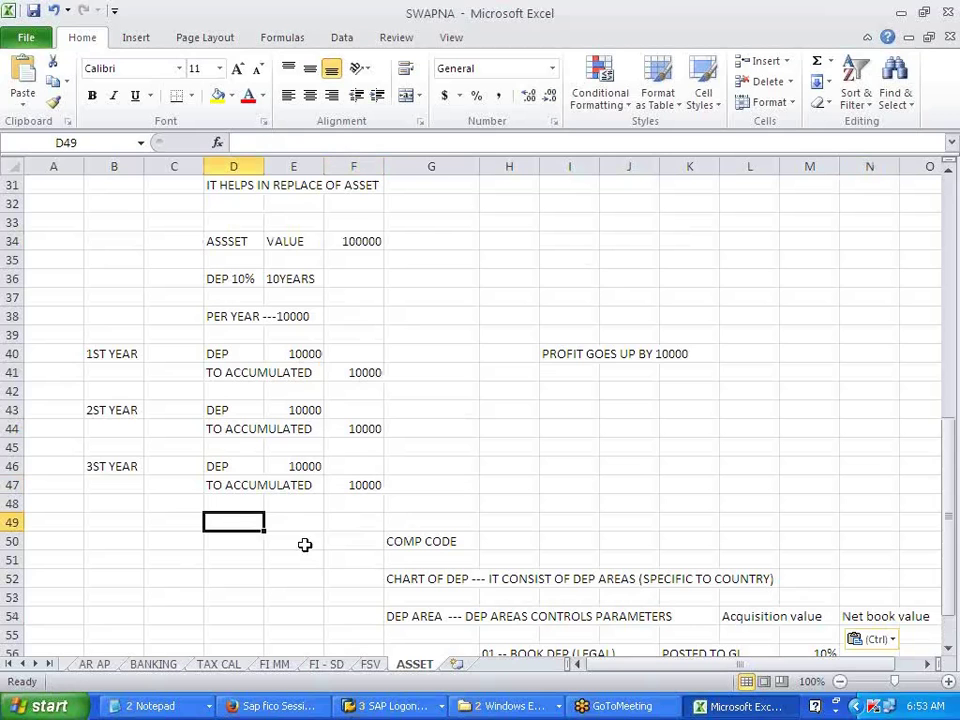
pyautogui.write('NET BOOK --- 7000')
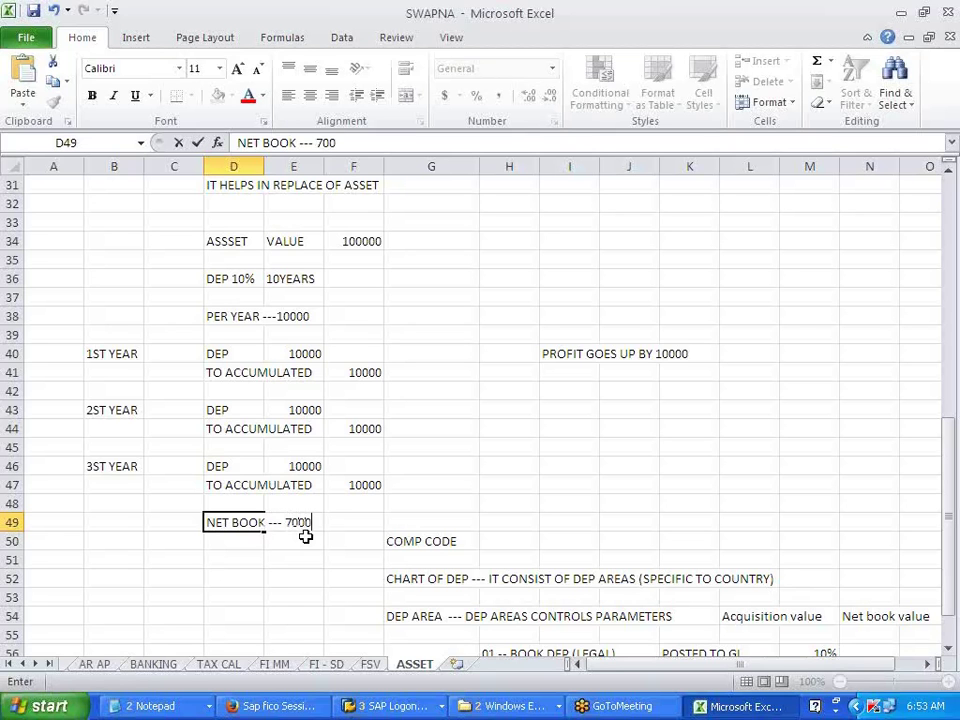
pyautogui.click(579, 518)
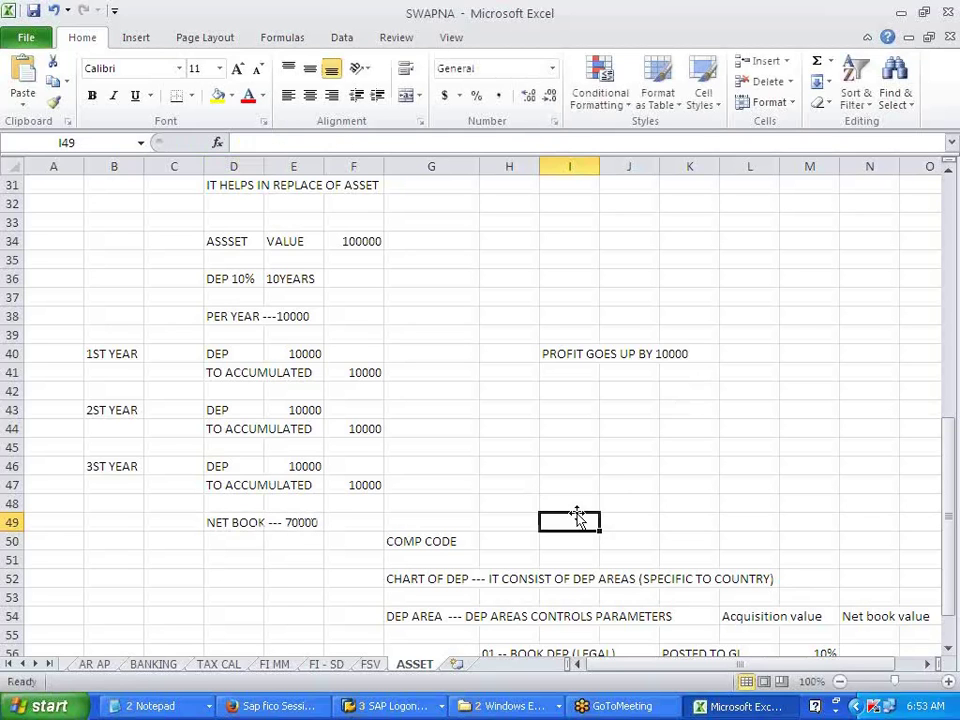
# Examine the value maintenance settings of depreciation area 1 in SAP and leave the depreciation area definitions
pyautogui.hotkey('alt', 'Tab')
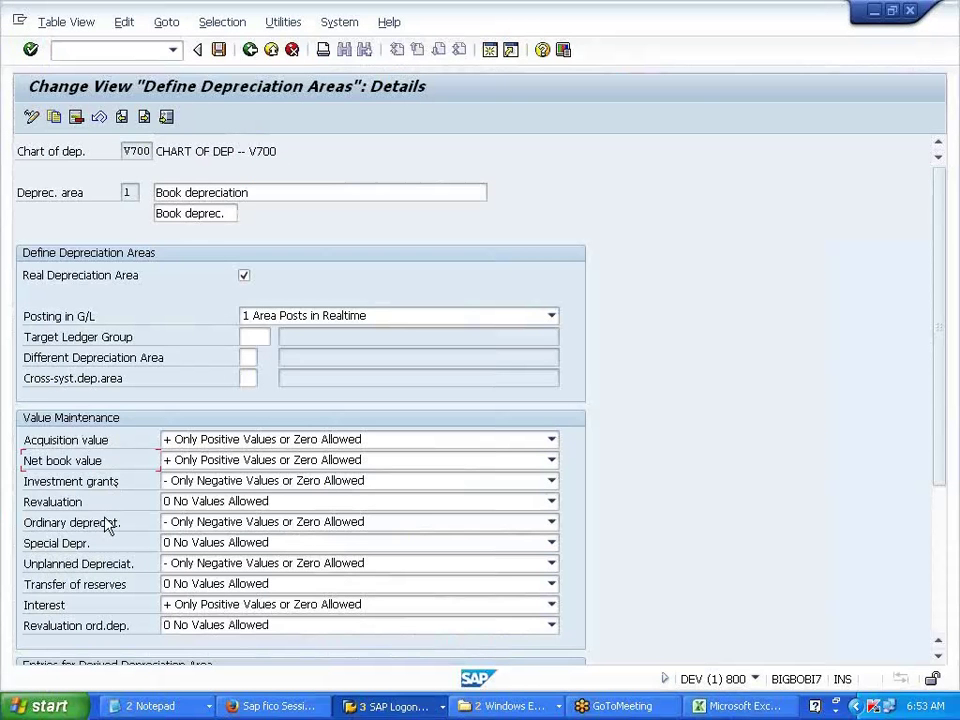
pyautogui.scroll(-5, 55, 550)
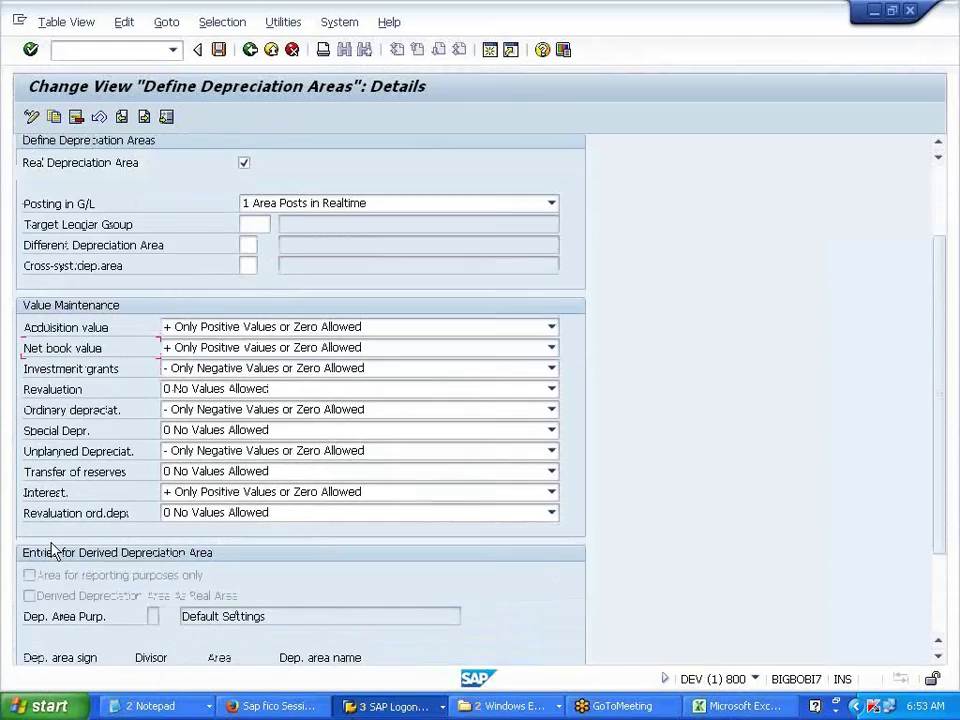
pyautogui.scroll(5, 55, 555)
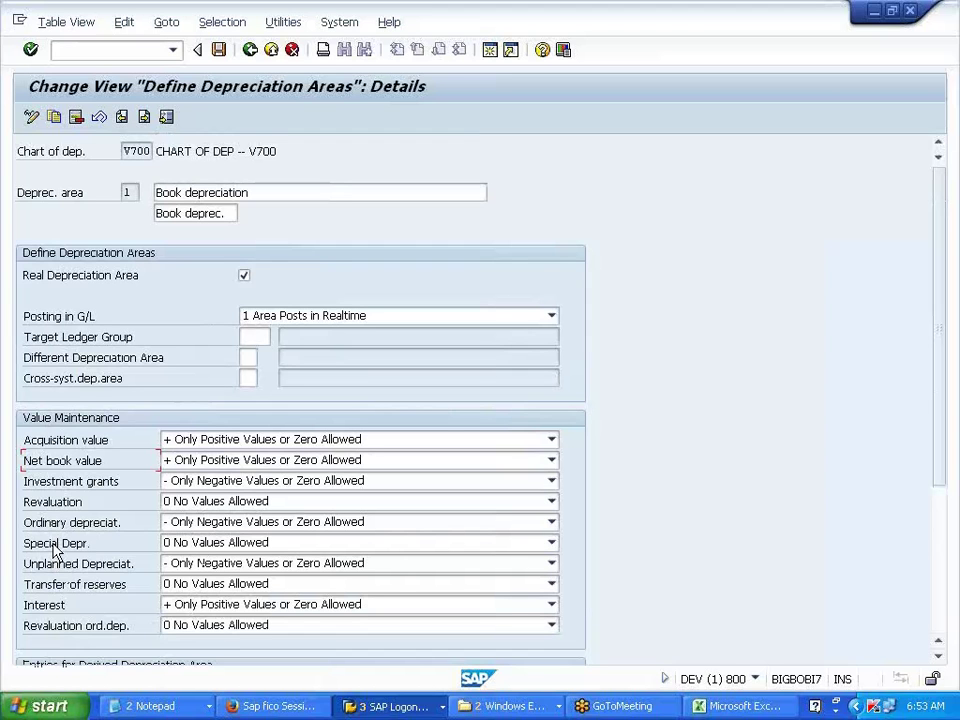
pyautogui.click(255, 54)
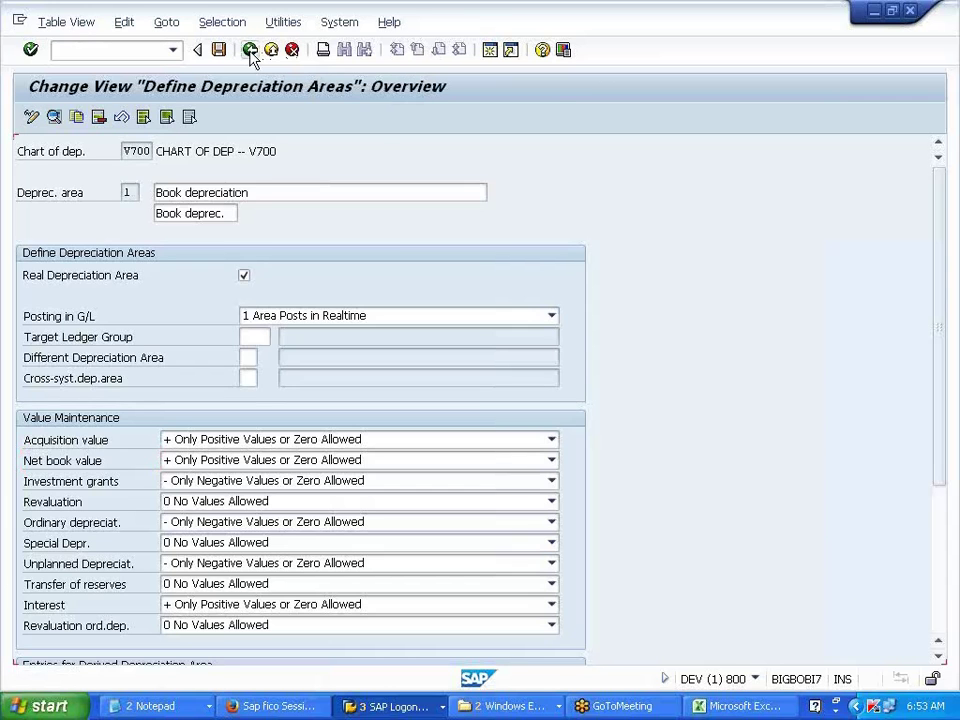
pyautogui.click(251, 52)
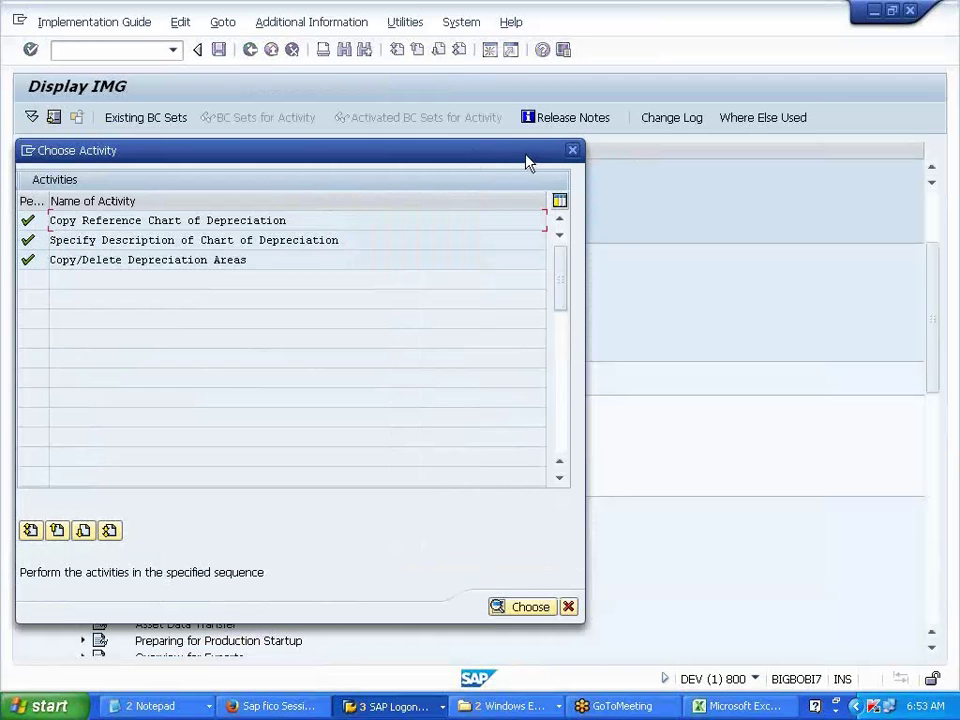
# Open the Copy/Delete Depreciation Areas activity for chart V700 and view the details of area 10, Federal Tax ACRS/MACRS
pyautogui.doubleClick(268, 262)
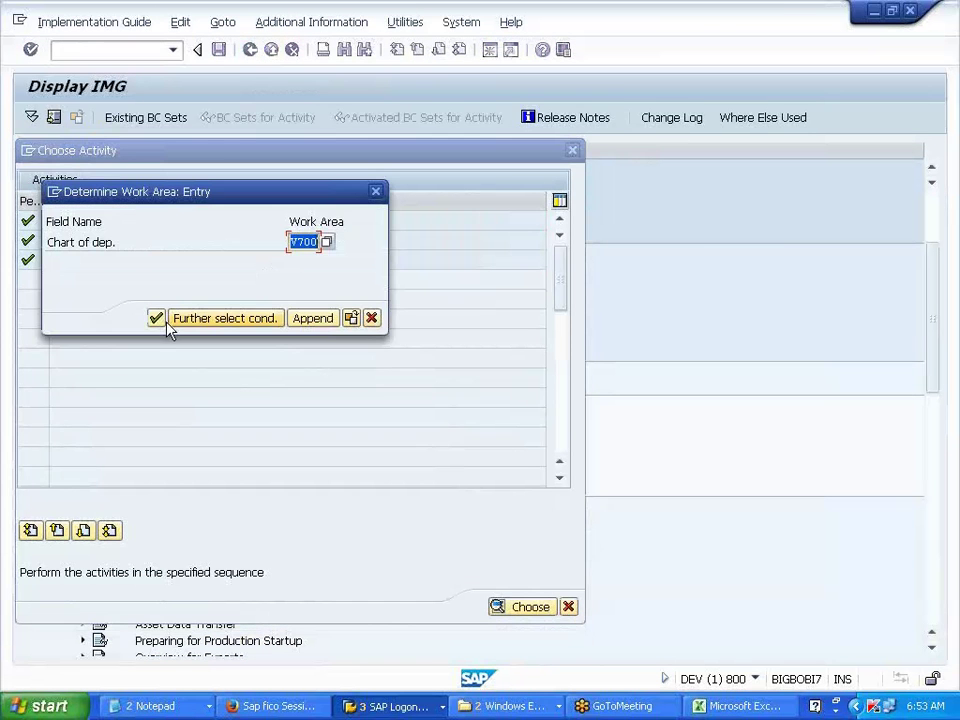
pyautogui.click(155, 318)
pyautogui.doubleClick(153, 255)
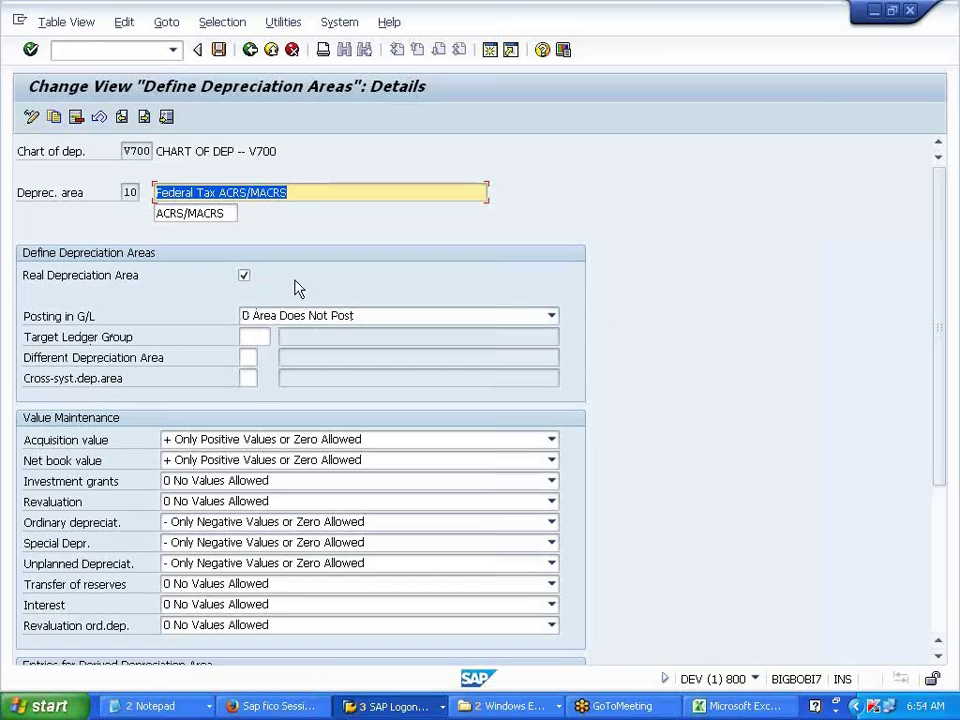
pyautogui.moveTo(285, 194); pyautogui.dragTo(153, 194)
pyautogui.click(155, 194)
# Compare with the details of area 1, Book depreciation, and close the depreciation area activities
pyautogui.click(249, 50)
pyautogui.doubleClick(189, 233)
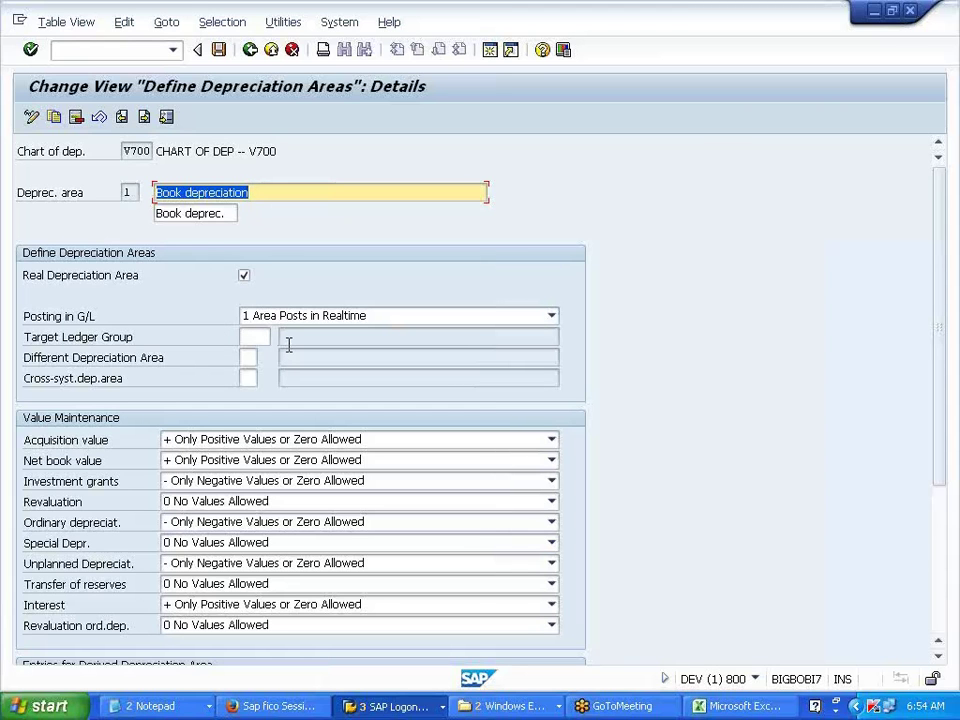
pyautogui.click(252, 55)
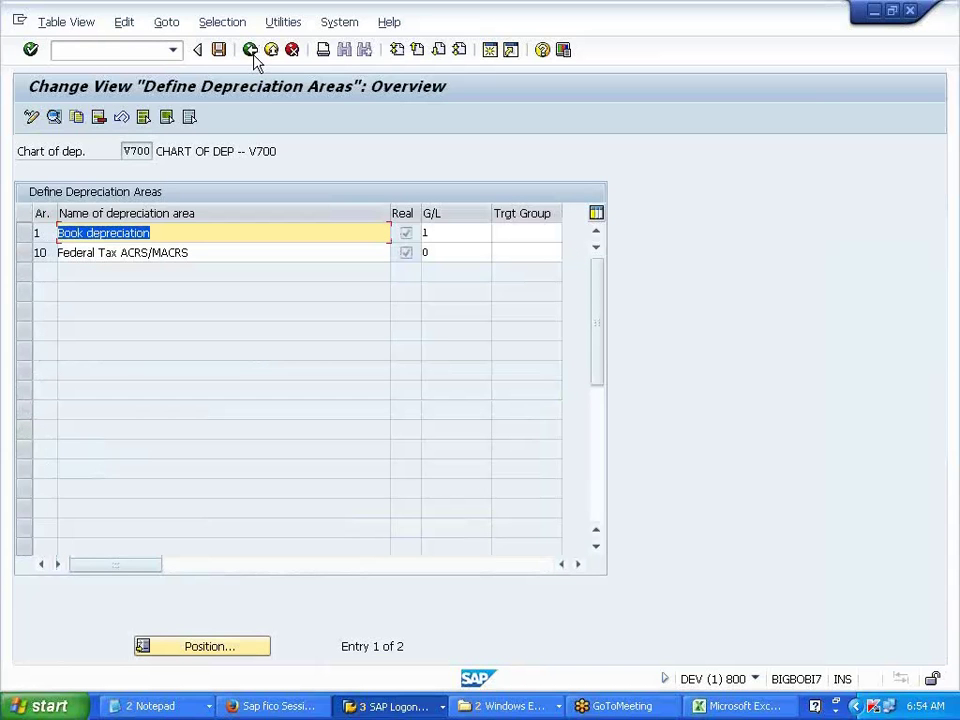
pyautogui.click(252, 52)
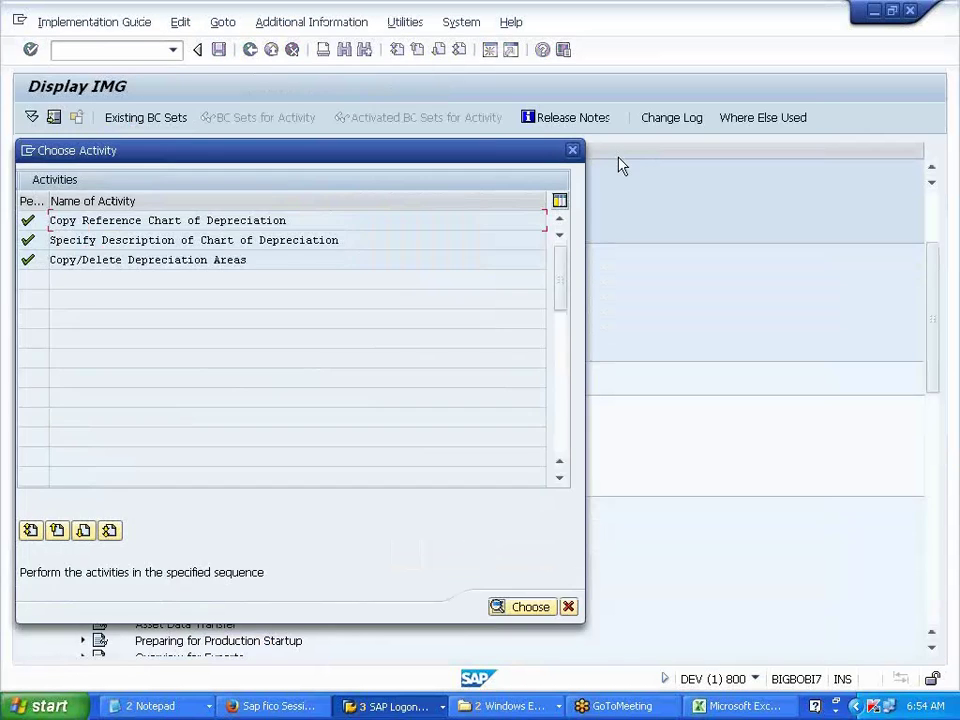
pyautogui.click(572, 150)
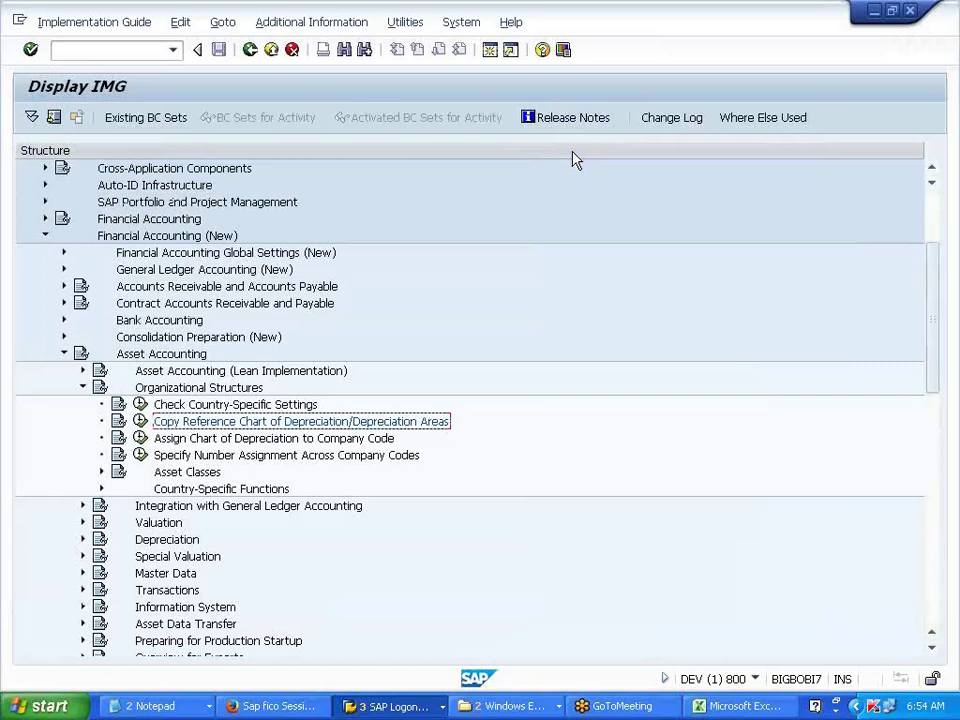
# Consult the net book value example on the ASSET sheet in Excel and return to the SAP implementation guide
pyautogui.click(745, 706)
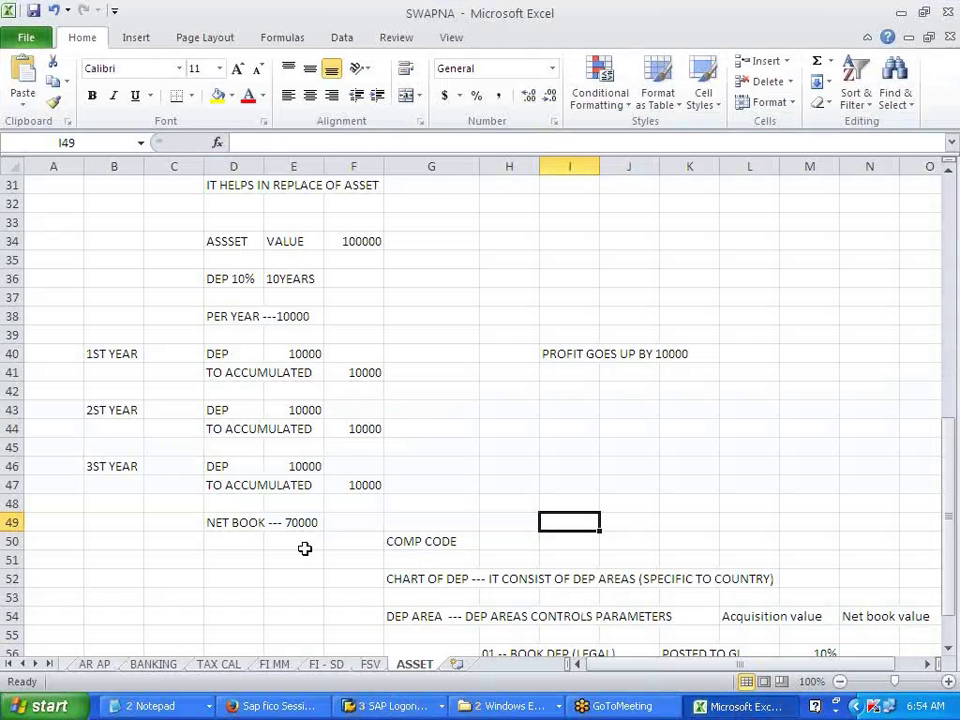
pyautogui.click(435, 708)
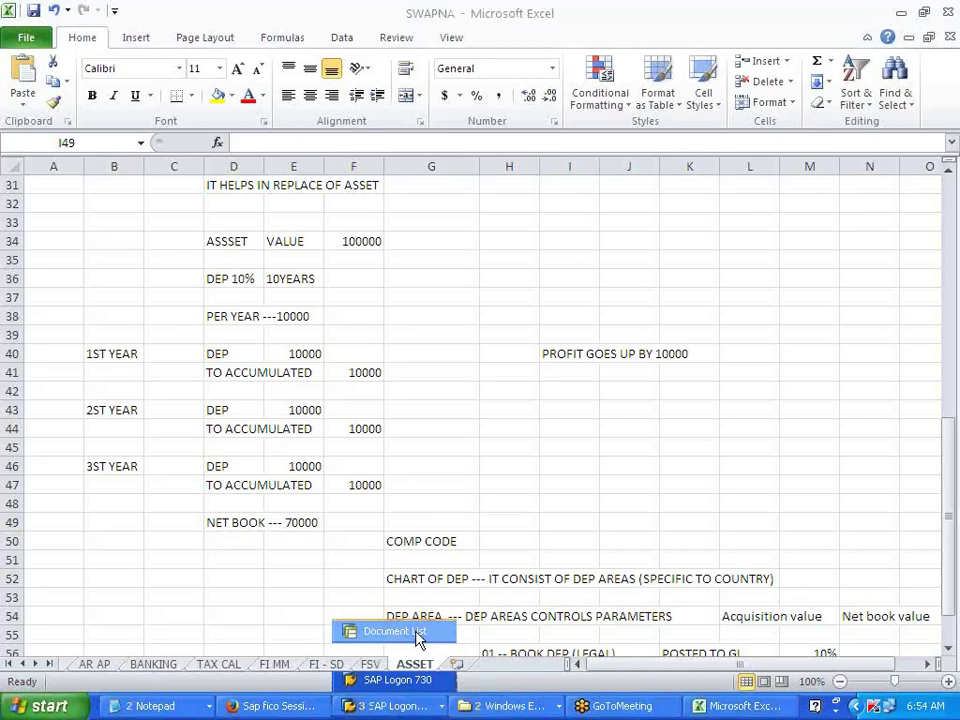
pyautogui.click(398, 631)
pyautogui.click(398, 708)
pyautogui.click(395, 654)
# In the details of V700's area 1, Book depreciation, set the Net book value rule to Only Negative Values or Zero Allowed
pyautogui.click(140, 422)
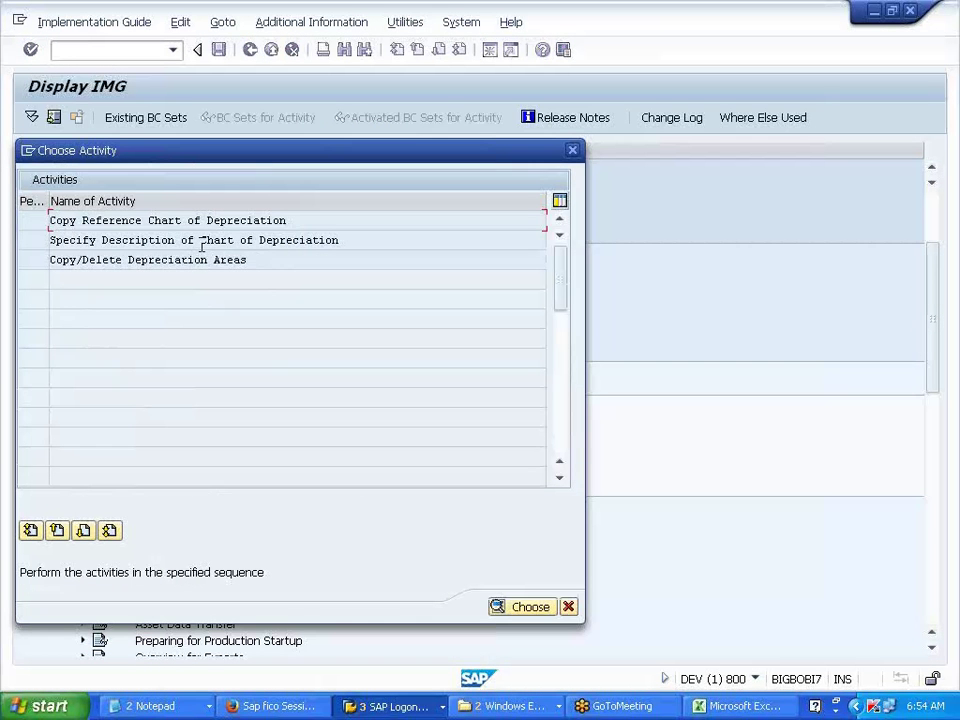
pyautogui.doubleClick(190, 266)
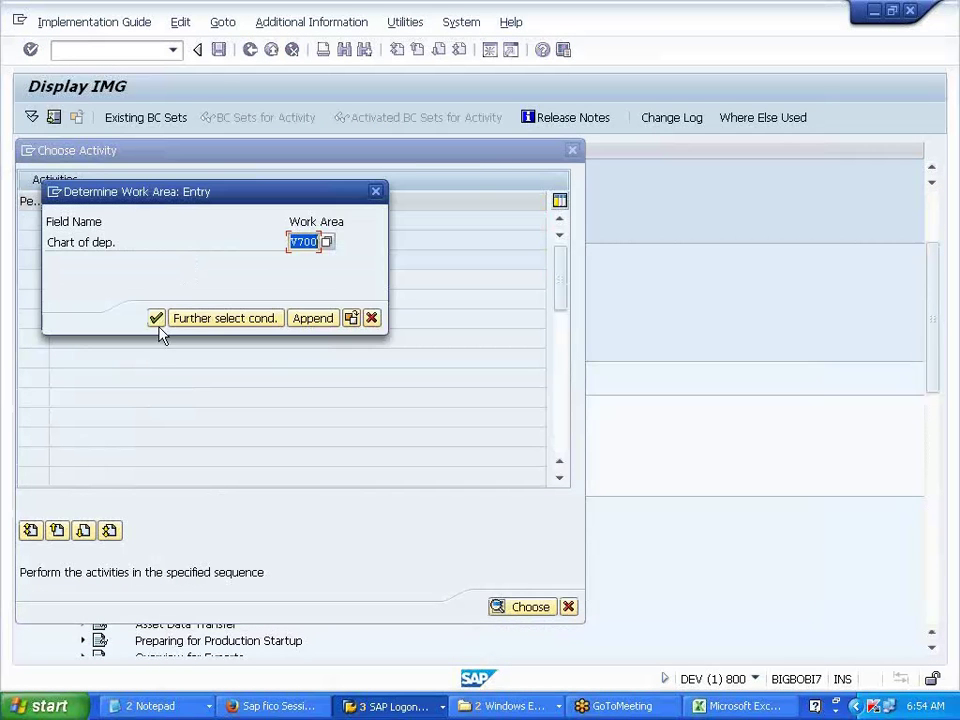
pyautogui.click(156, 318)
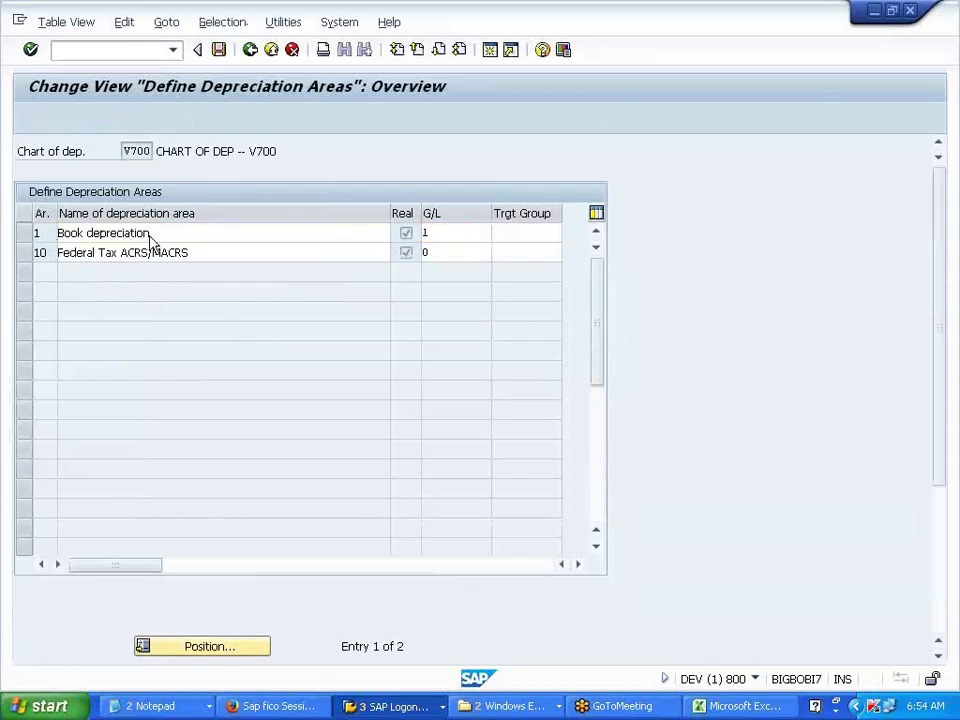
pyautogui.doubleClick(150, 240)
pyautogui.moveTo(32, 462); pyautogui.dragTo(137, 472)
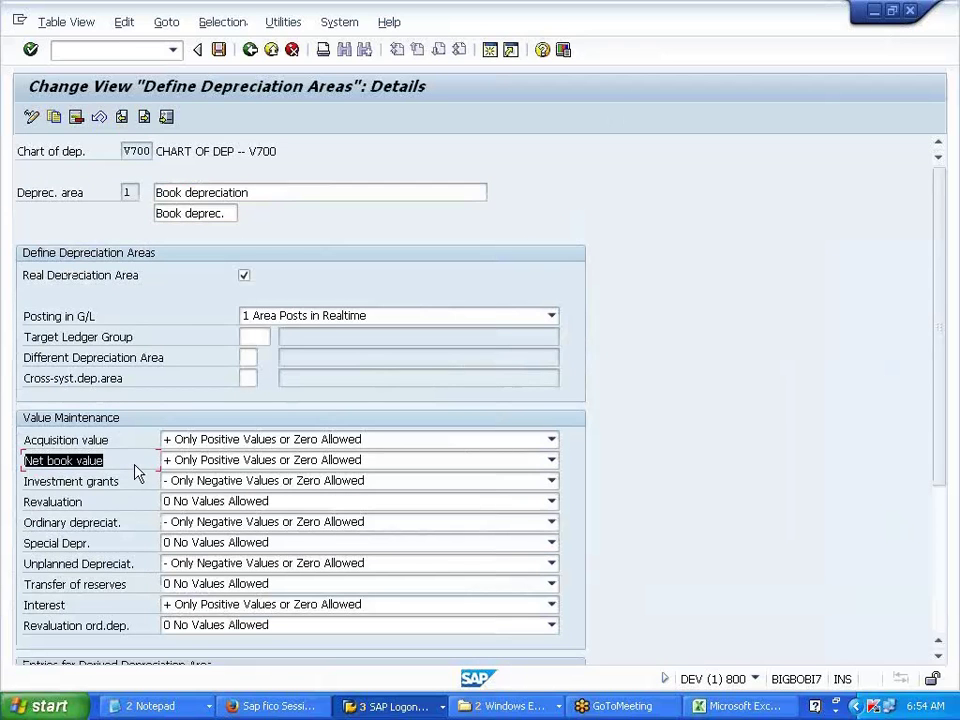
pyautogui.click(552, 466)
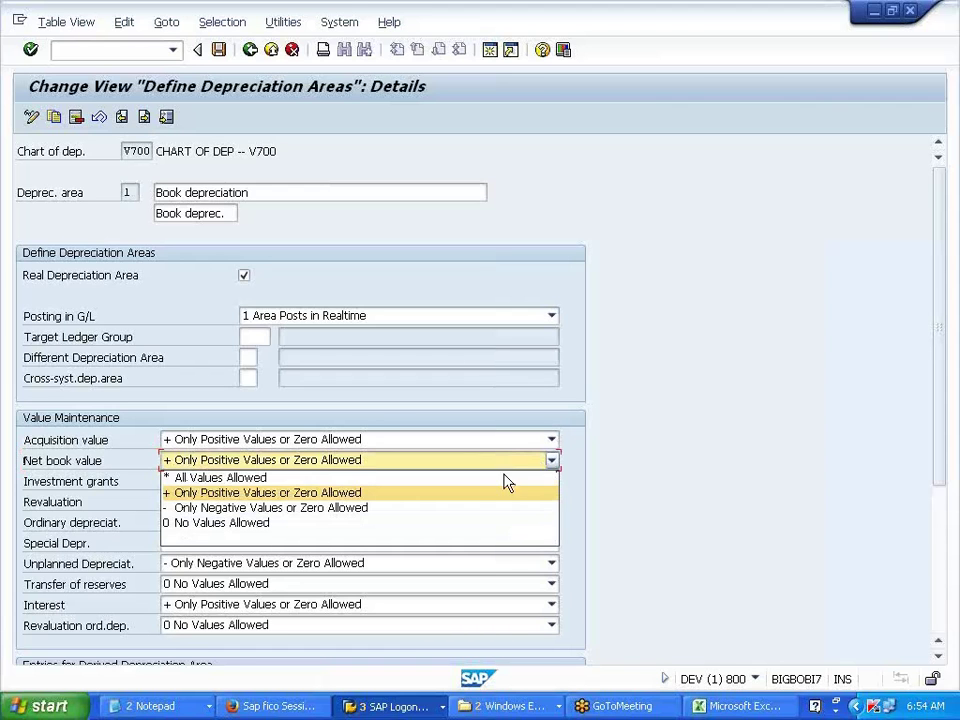
pyautogui.click(460, 516)
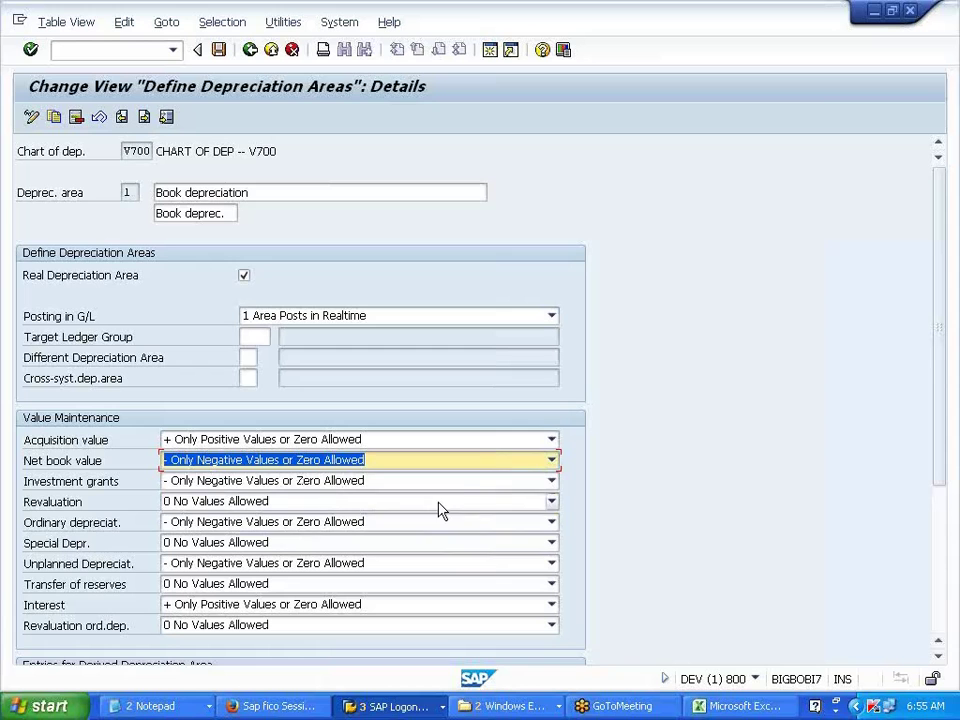
# Set area 1's Net book value rule to Only Positive Values or Zero Allowed, save and return to the implementation guide
pyautogui.click(552, 461)
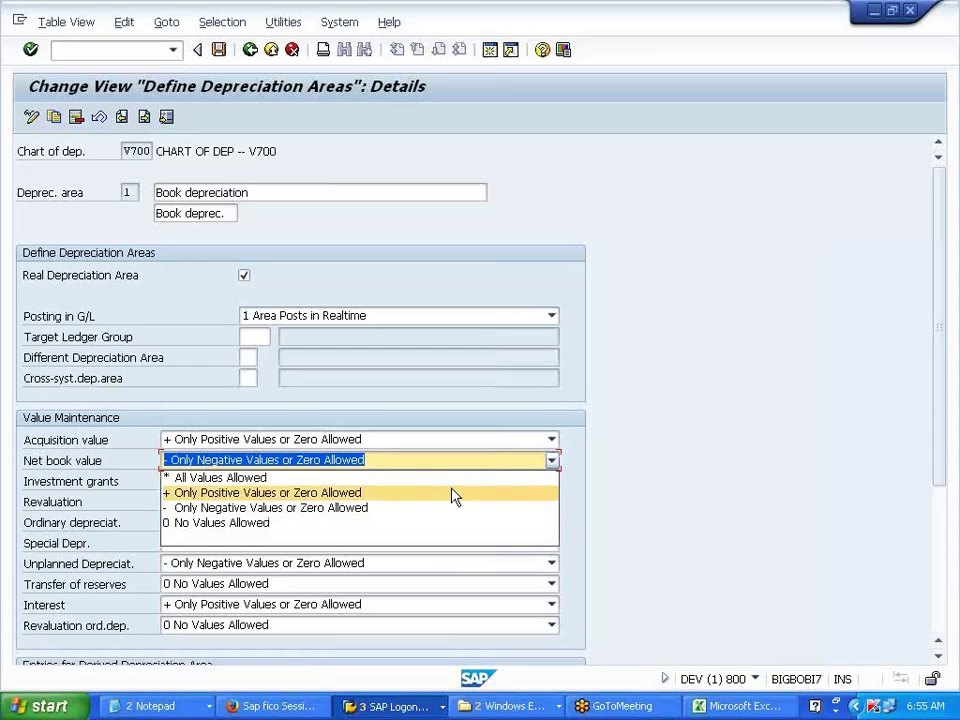
pyautogui.click(454, 493)
pyautogui.click(218, 50)
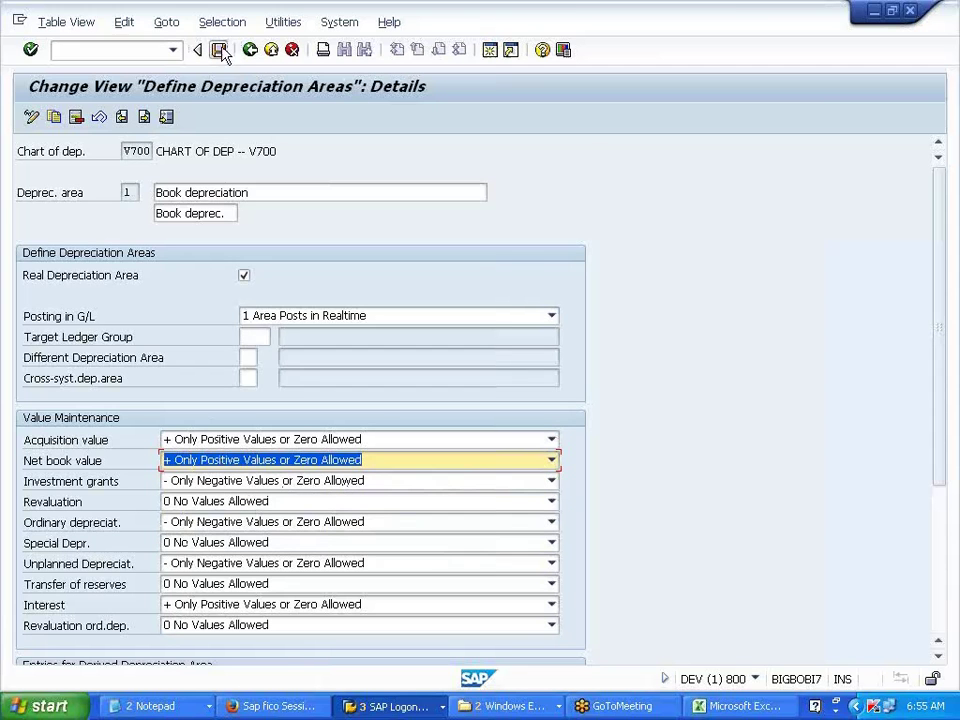
pyautogui.click(275, 318)
pyautogui.click(251, 52)
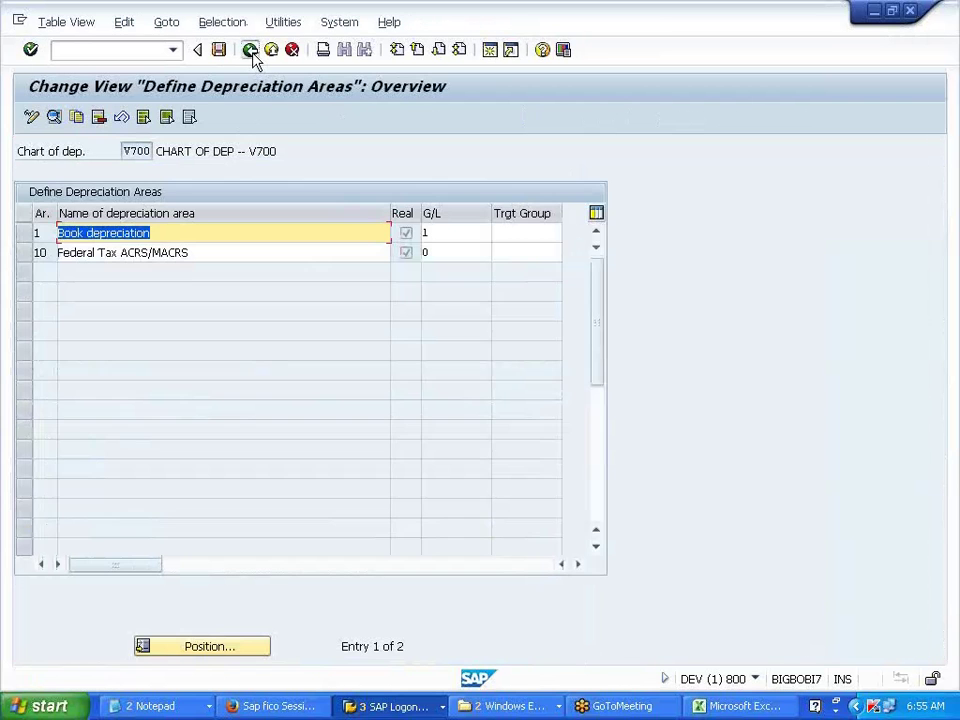
pyautogui.click(251, 52)
pyautogui.click(575, 152)
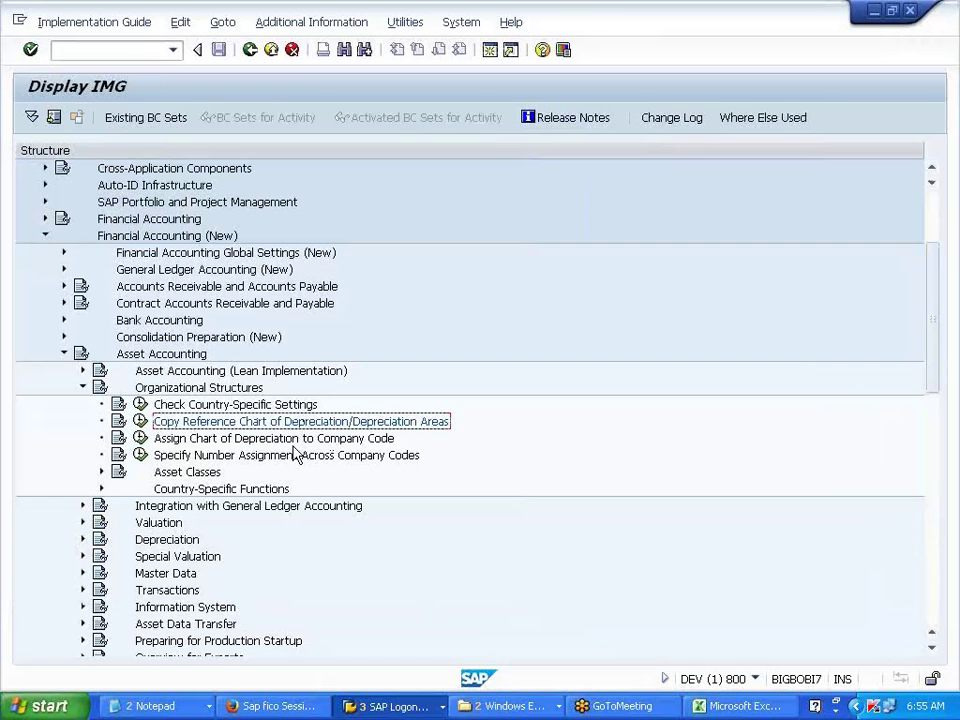
# Open Assign Chart of Depreciation to Company Code and position the list at company code A400
pyautogui.click(293, 445)
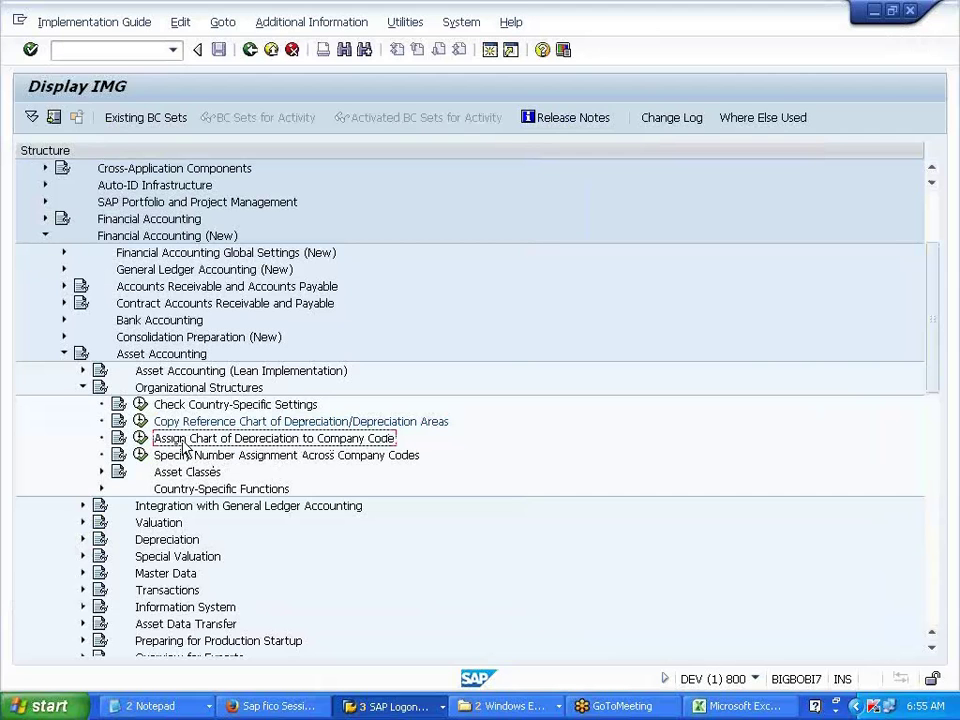
pyautogui.click(140, 440)
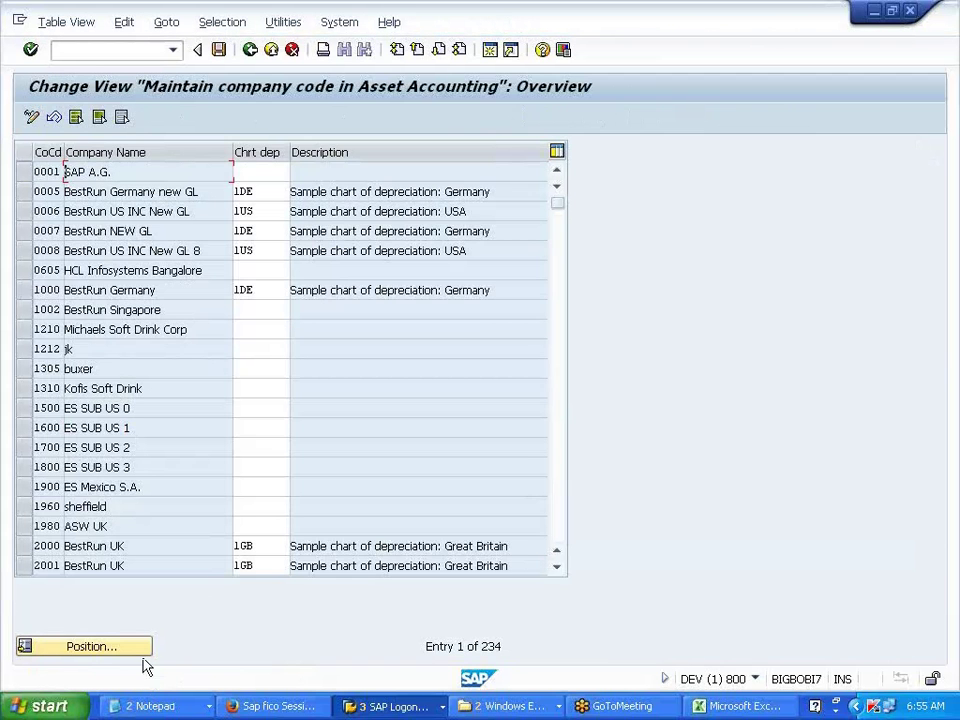
pyautogui.click(135, 646)
pyautogui.write('A400')
pyautogui.press('Return')
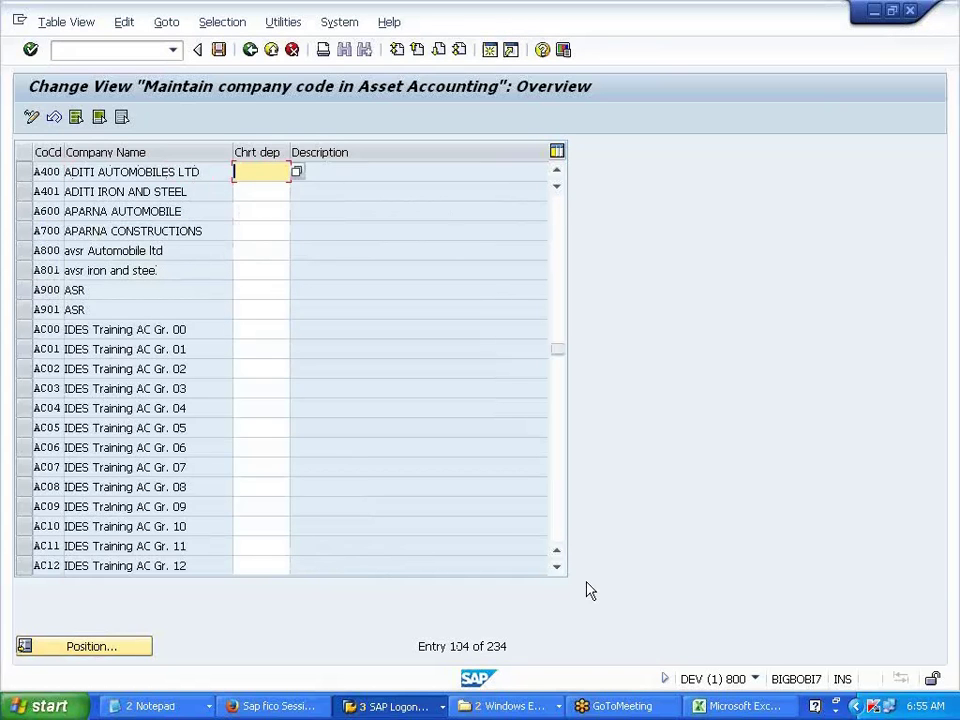
# Find company code V700, assign chart of depreciation V700 to it and save the assignment
pyautogui.click(150, 649)
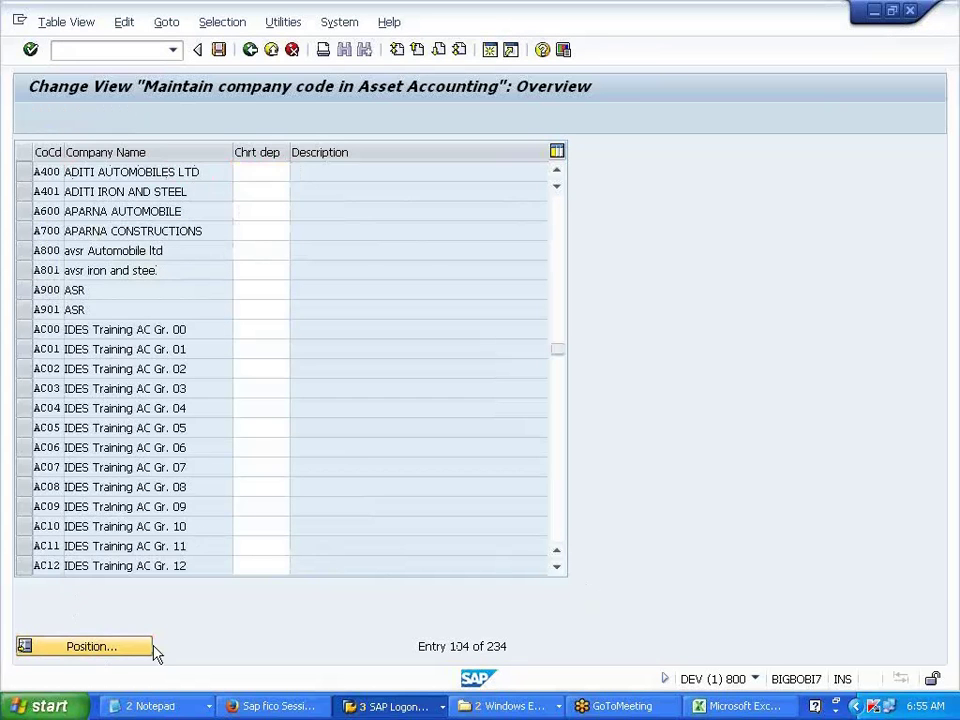
pyautogui.write('V700')
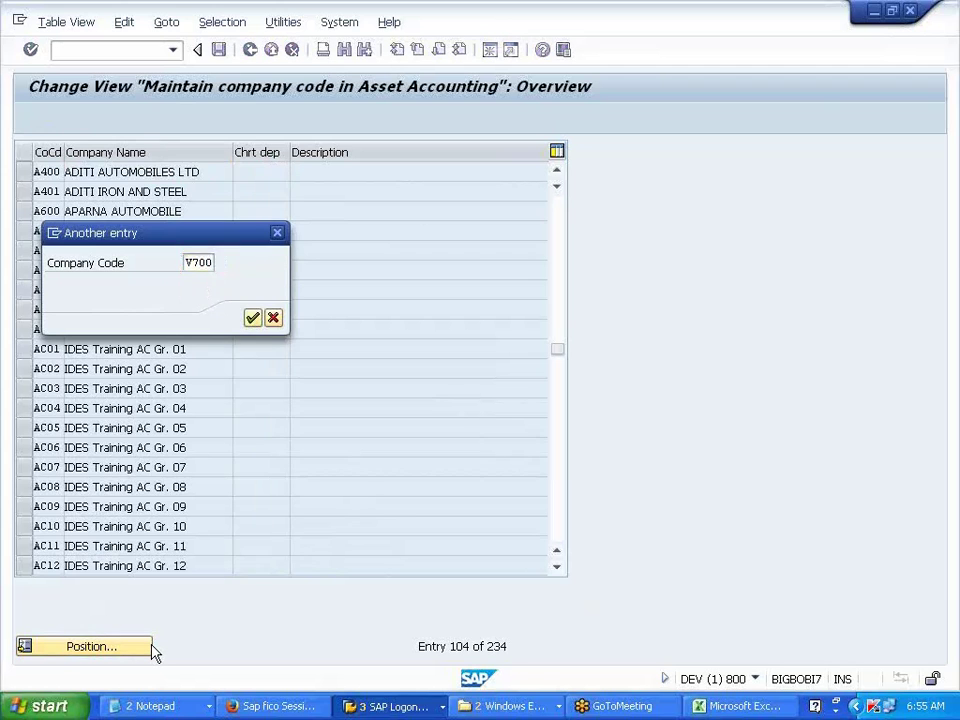
pyautogui.press('Return')
pyautogui.press('Down')
pyautogui.press('Up')
pyautogui.write('V700')
pyautogui.press('Return')
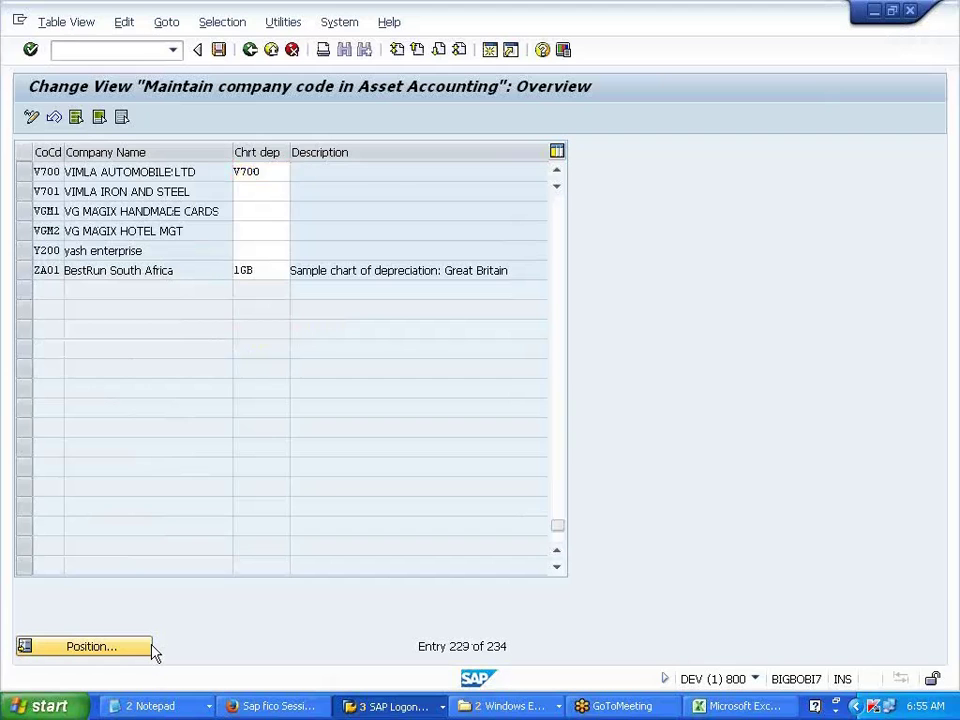
pyautogui.click(219, 50)
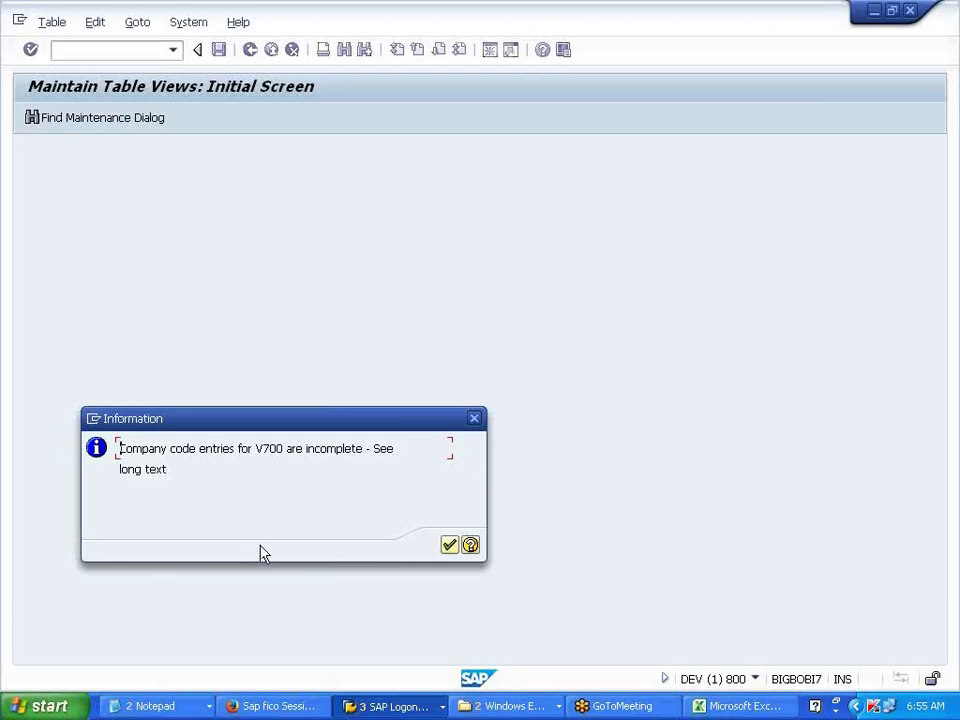
# Read the long text of the company code V700 message to see which global parameters Asset Accounting requires
pyautogui.click(470, 546)
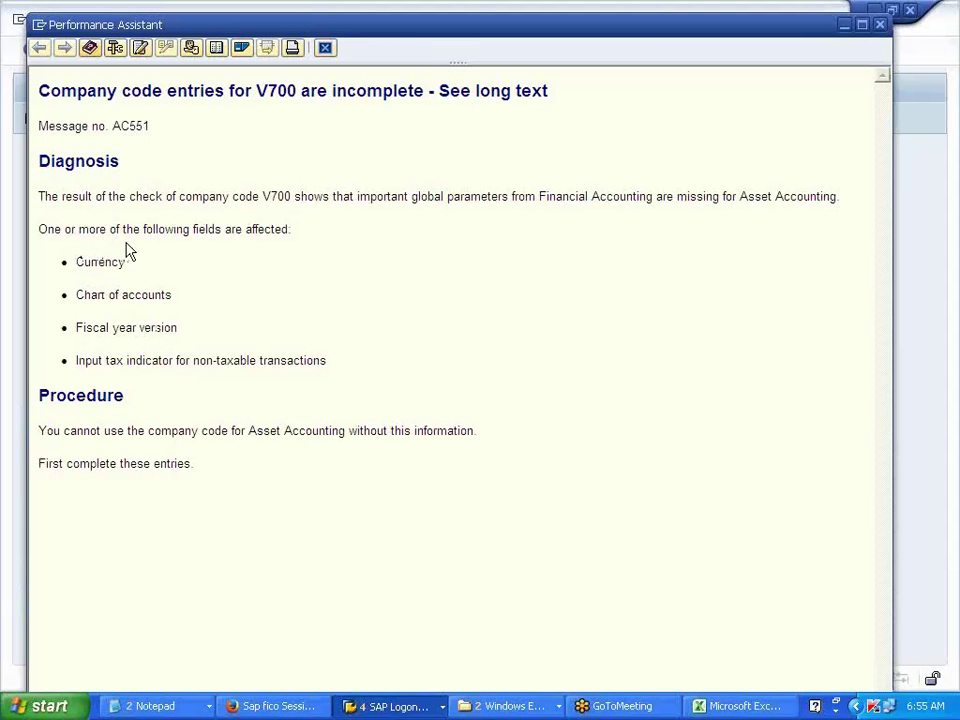
pyautogui.moveTo(77, 261); pyautogui.dragTo(131, 261)
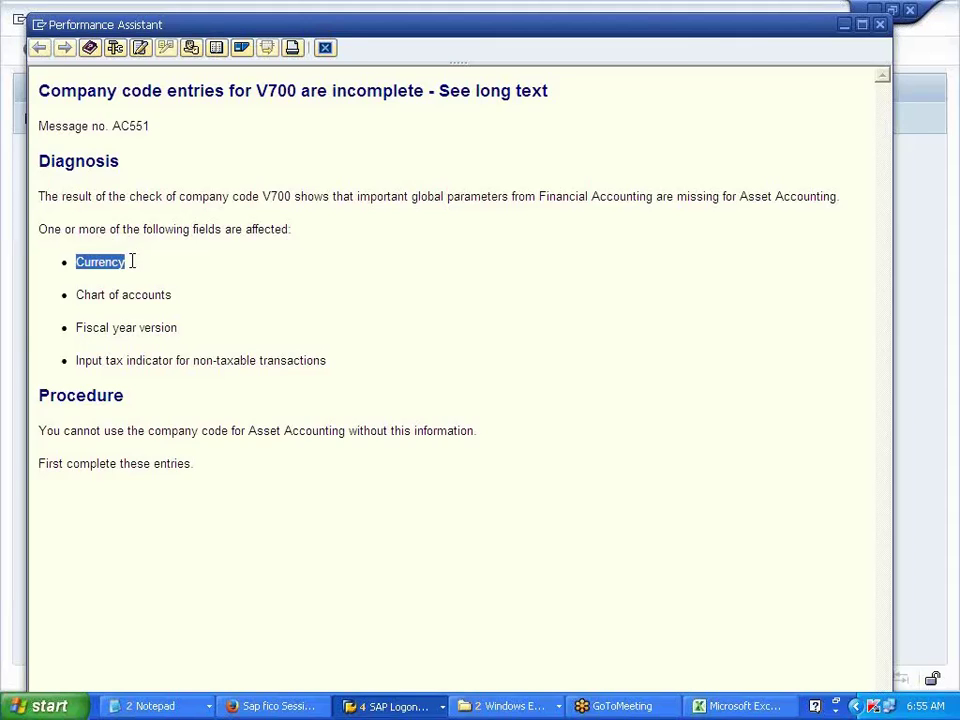
# Locate Assign Tax Codes for Non-Taxable Transactions under Financial Accounting Global Settings (New), Tax on Sales/Purchases, Posting in the implementation guide
pyautogui.scroll(4, 235, 280)
pyautogui.scroll(2, 235, 280)
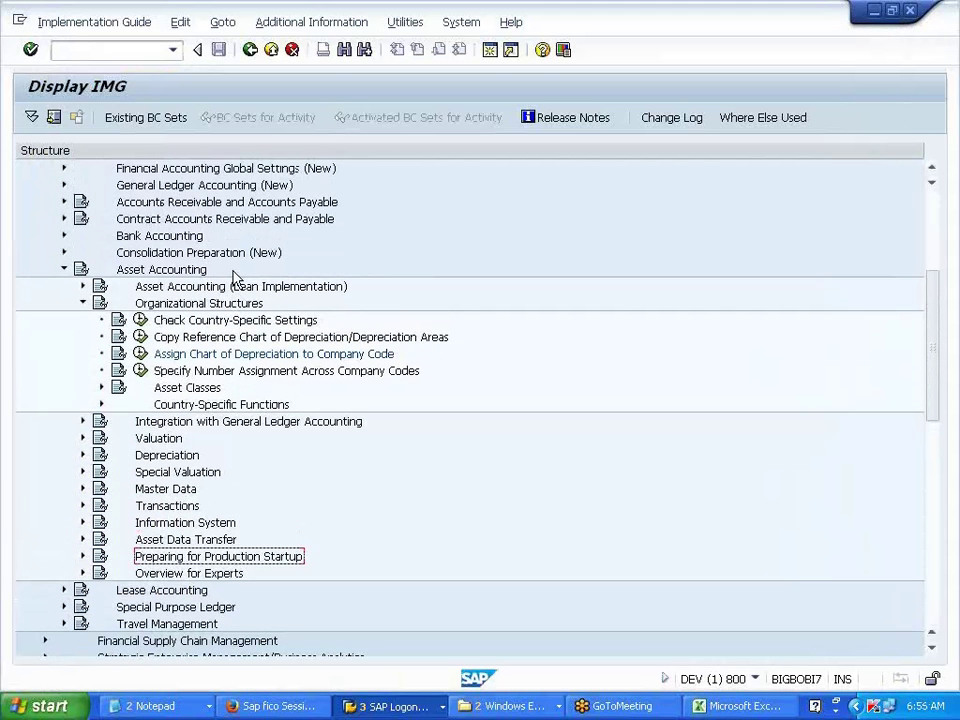
pyautogui.scroll(1, 231, 274)
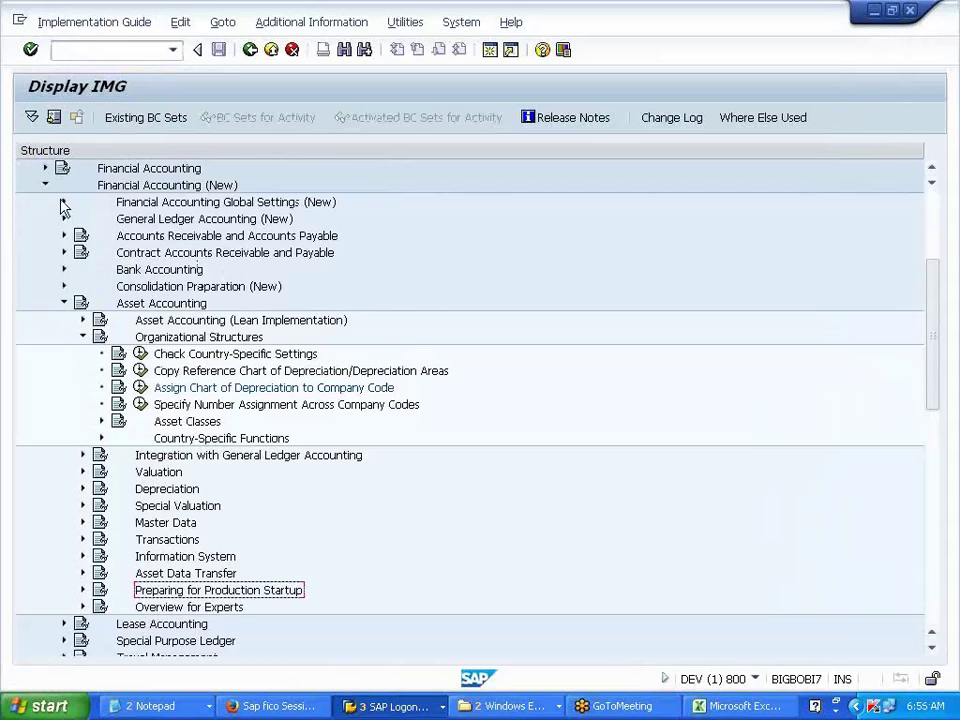
pyautogui.click(63, 204)
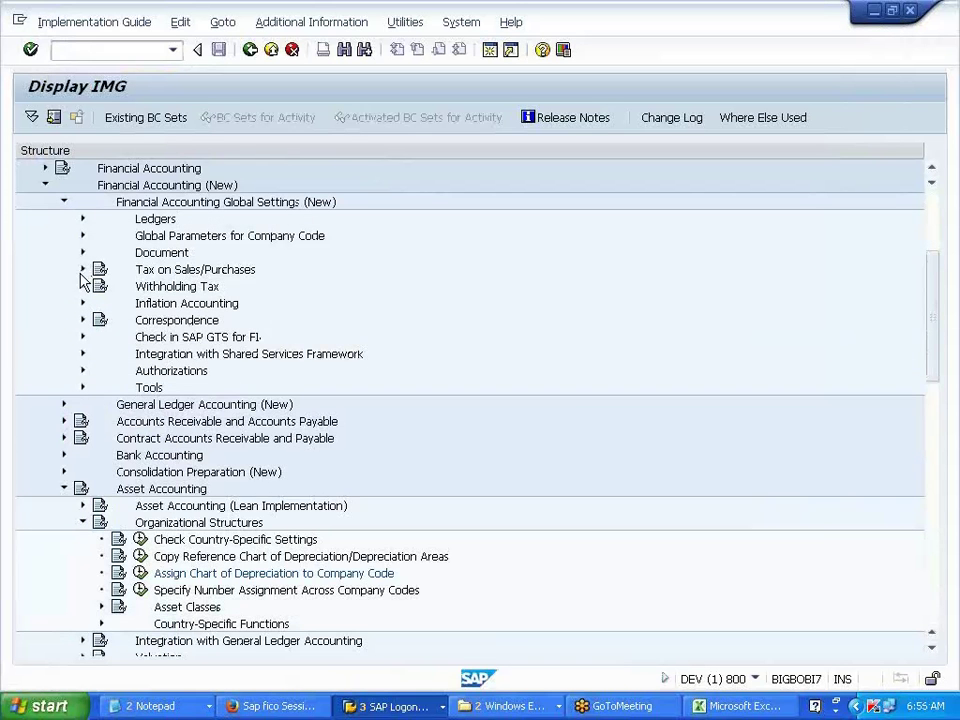
pyautogui.click(82, 270)
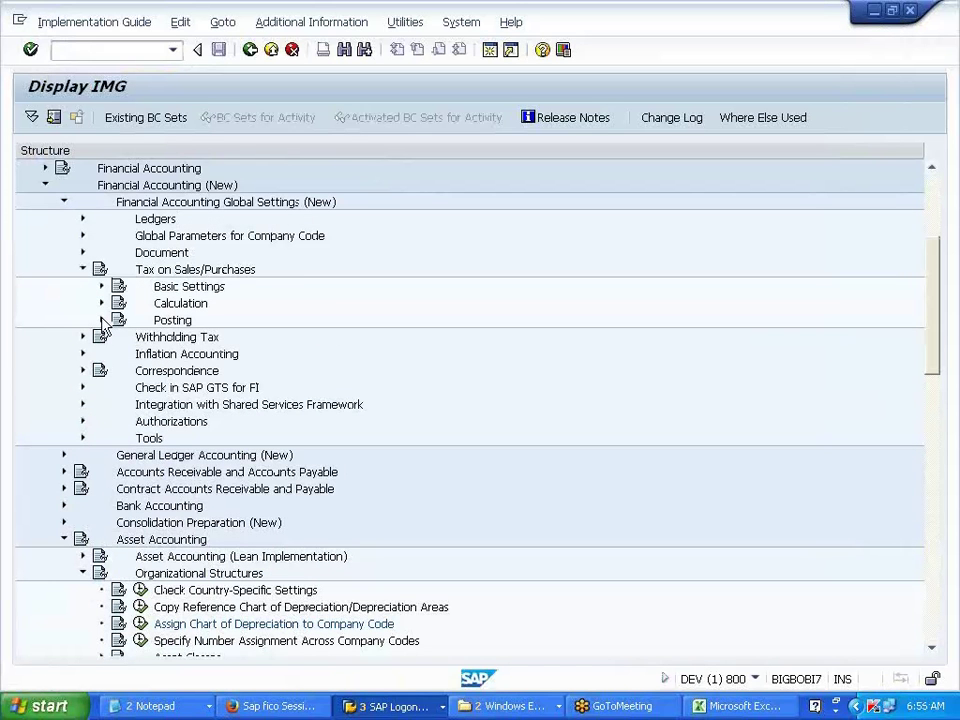
pyautogui.click(101, 304)
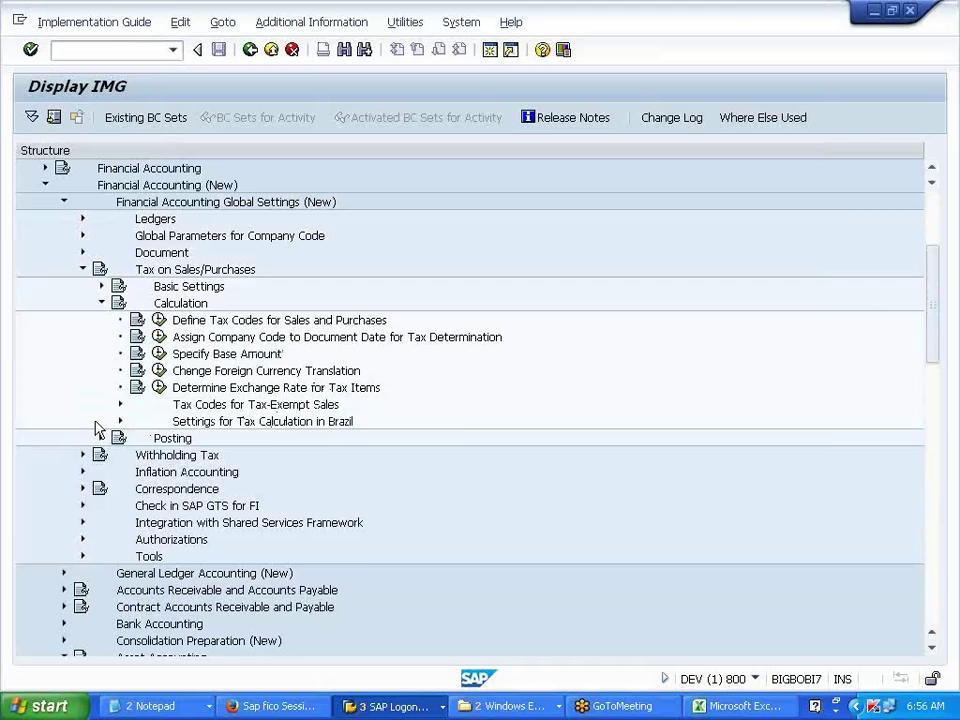
pyautogui.click(101, 304)
pyautogui.click(101, 320)
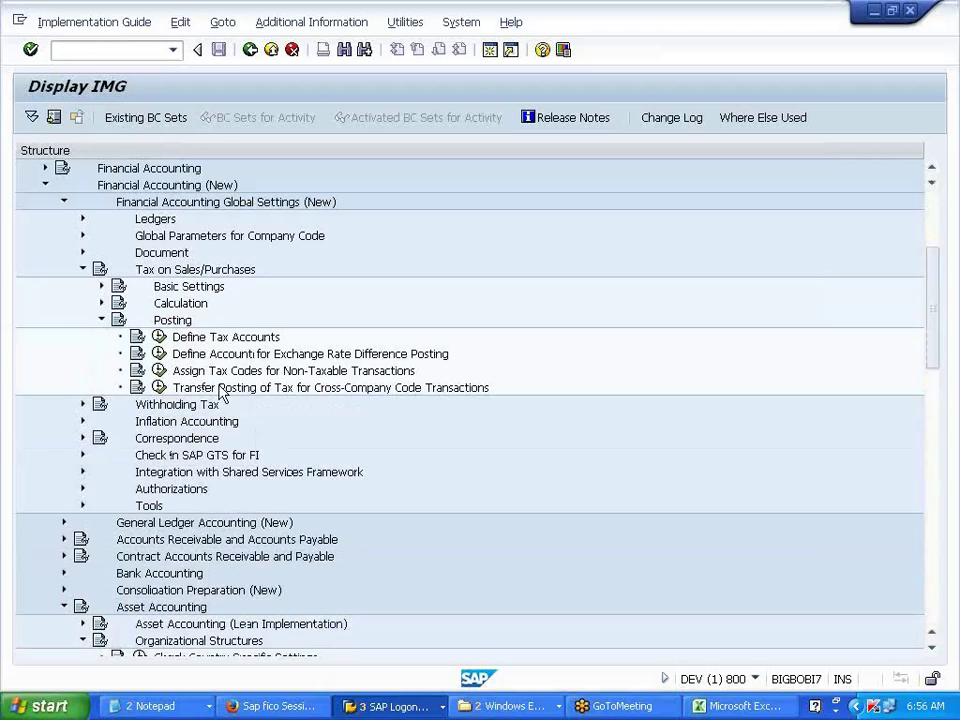
pyautogui.click(205, 373)
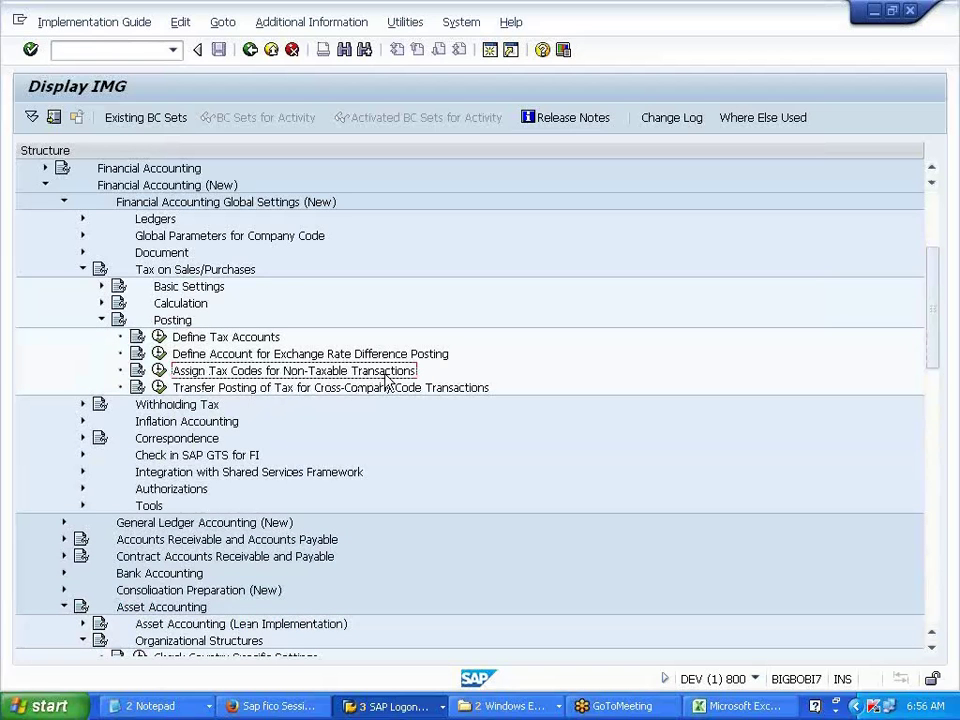
# Display the IMG activity keys as additional information beside the implementation guide entries
pyautogui.click(348, 28)
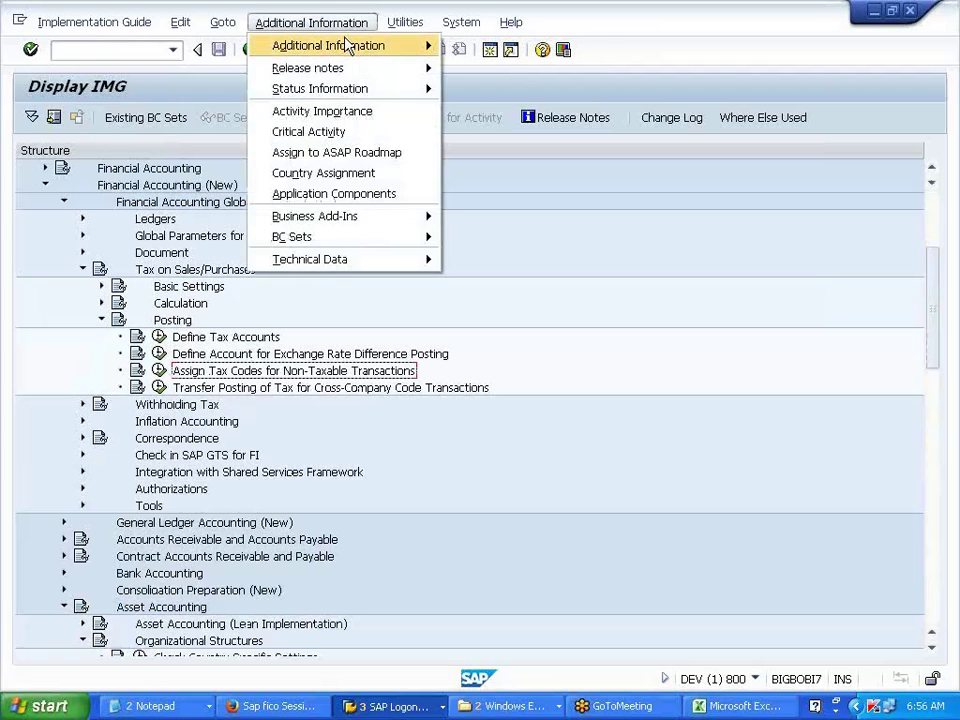
pyautogui.moveTo(346, 42)
pyautogui.moveTo(490, 65)
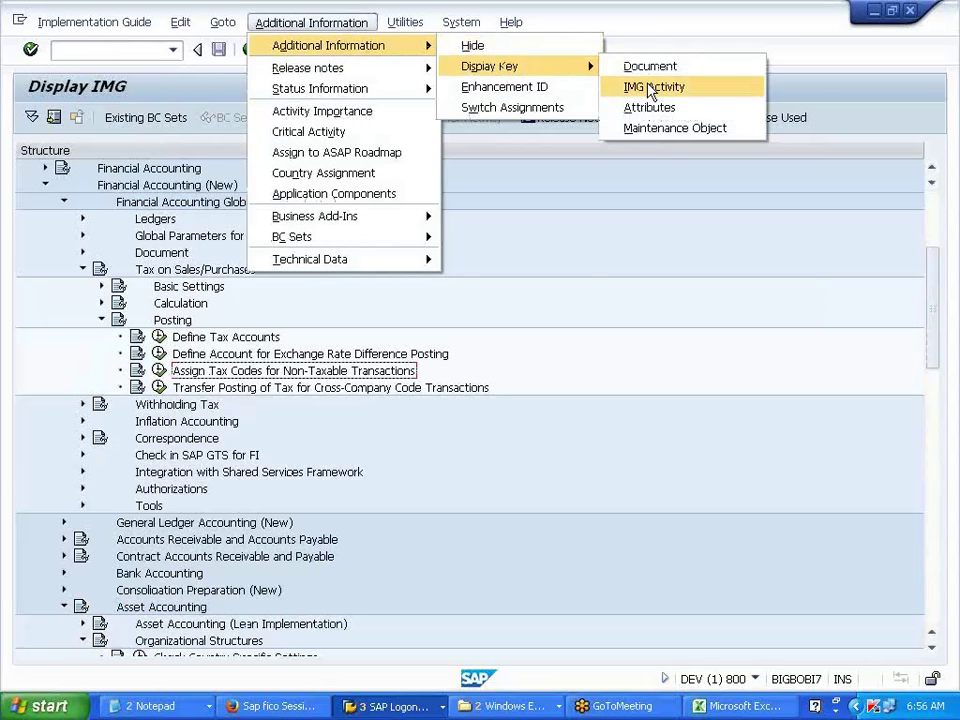
pyautogui.click(640, 86)
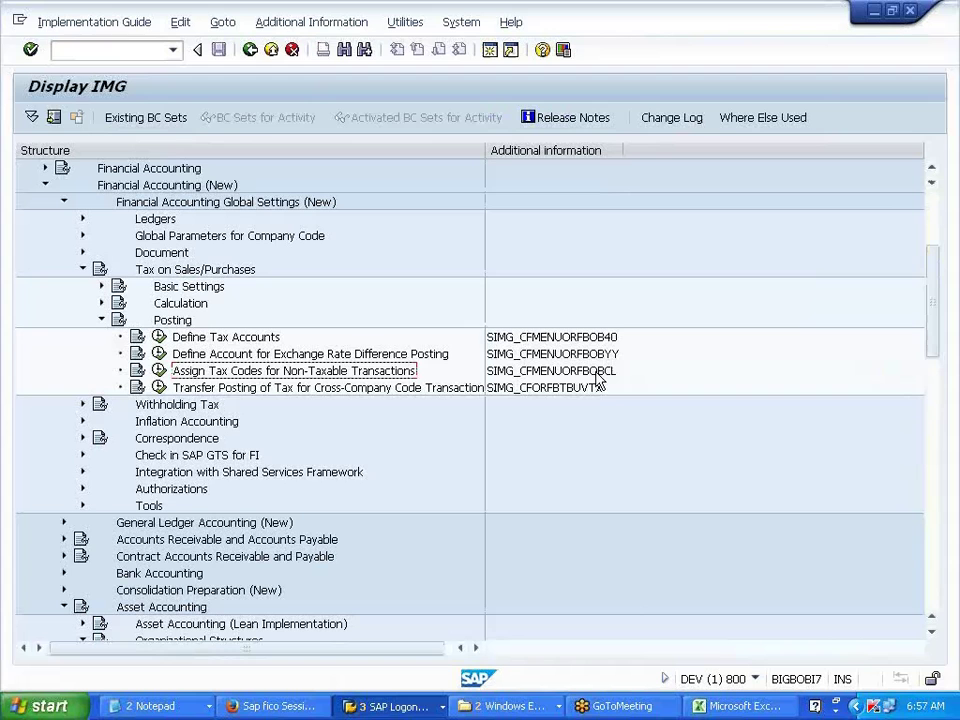
# Open Assign Tax Codes for Non-Taxable Transactions and position the list at company code V700
pyautogui.click(162, 371)
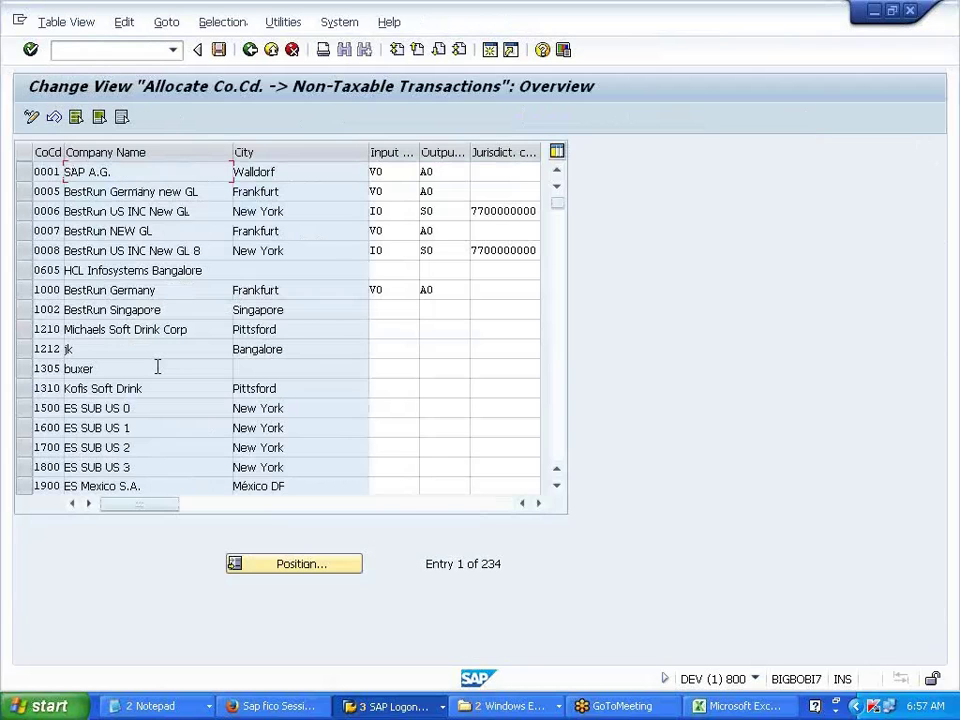
pyautogui.click(300, 564)
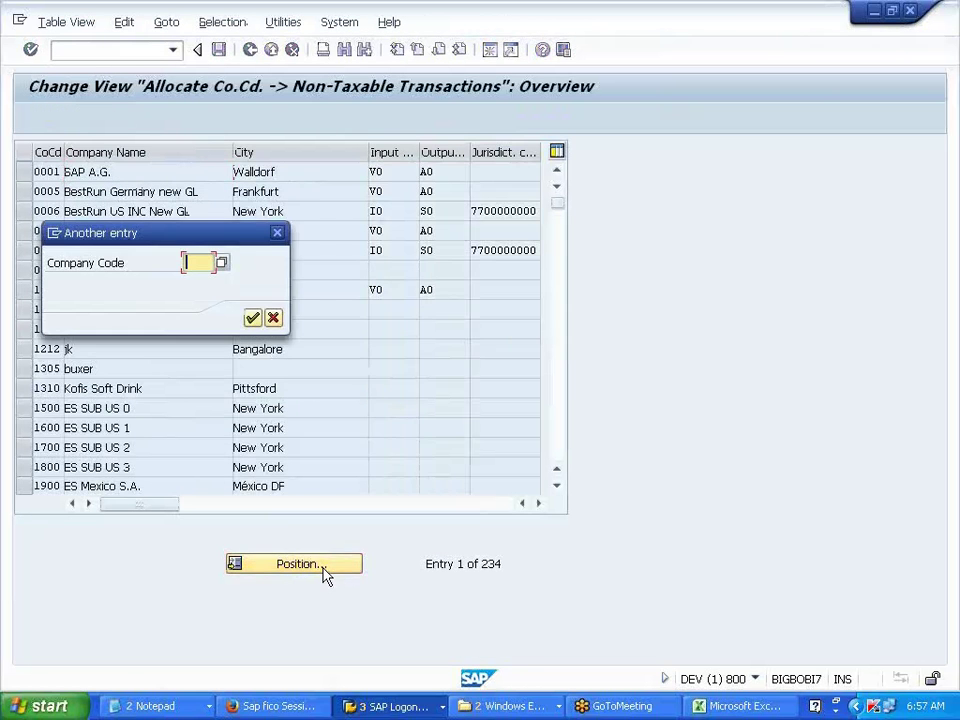
pyautogui.write('V700')
pyautogui.press('Return')
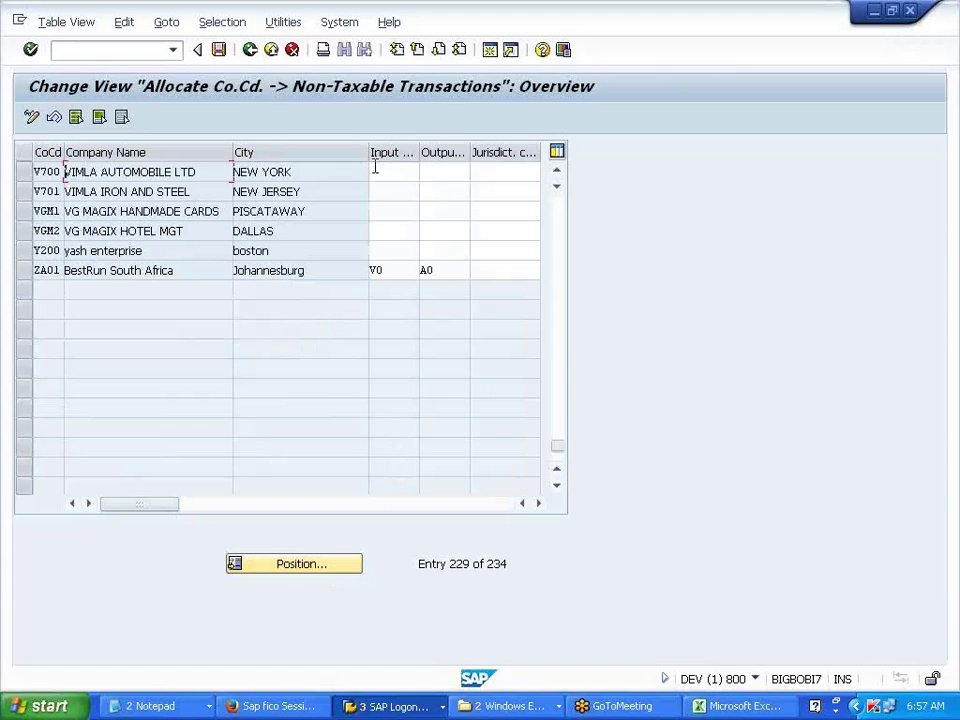
# Assign input tax code V0 and output tax code A0 for non-taxable transactions to company code V700
pyautogui.click(378, 172)
pyautogui.write('V0')
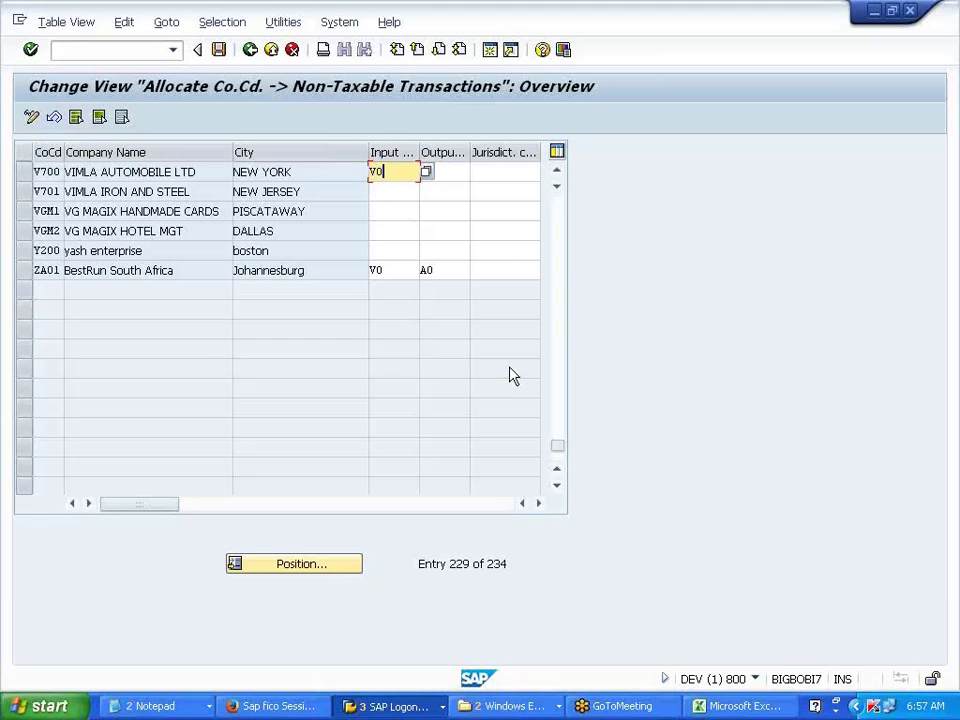
pyautogui.press('Tab')
pyautogui.write('A0')
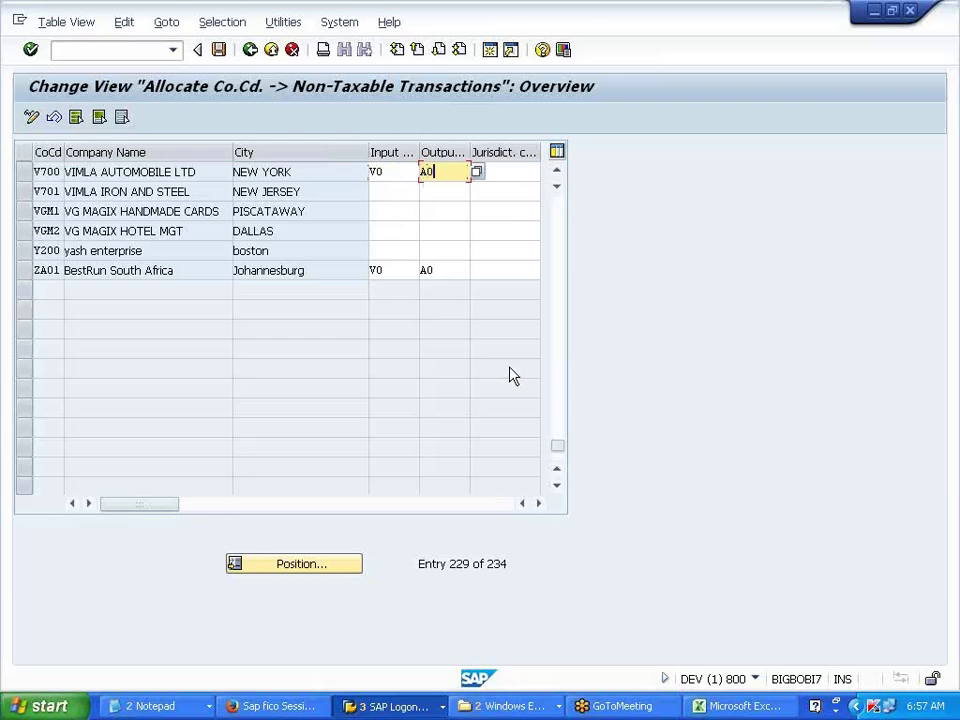
pyautogui.click(390, 171)
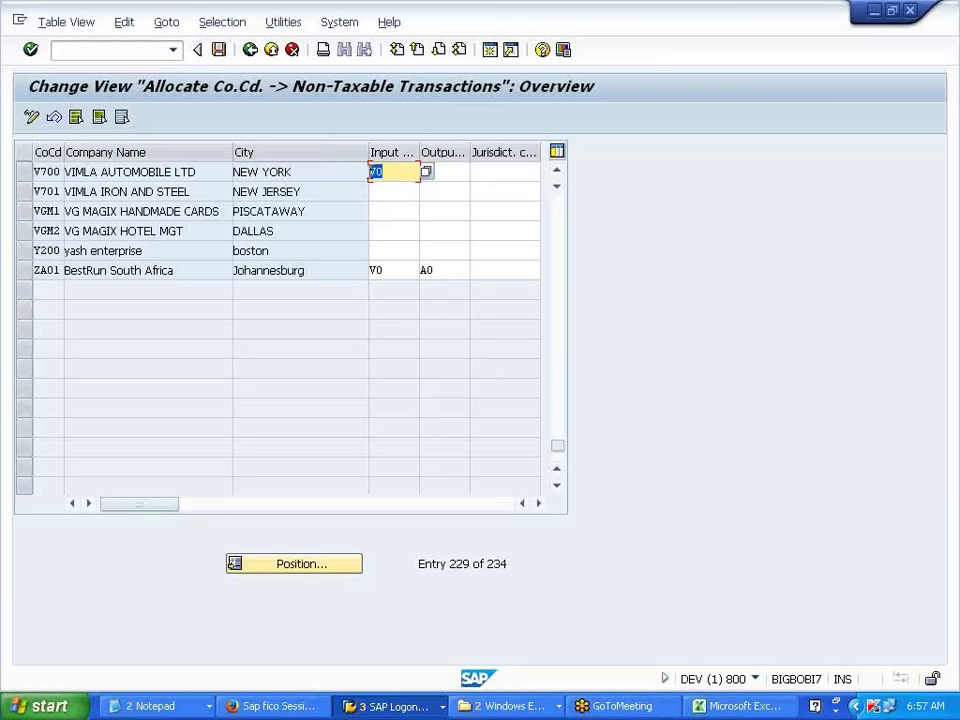
pyautogui.moveTo(455, 168); pyautogui.dragTo(346, 174)
pyautogui.click(440, 172)
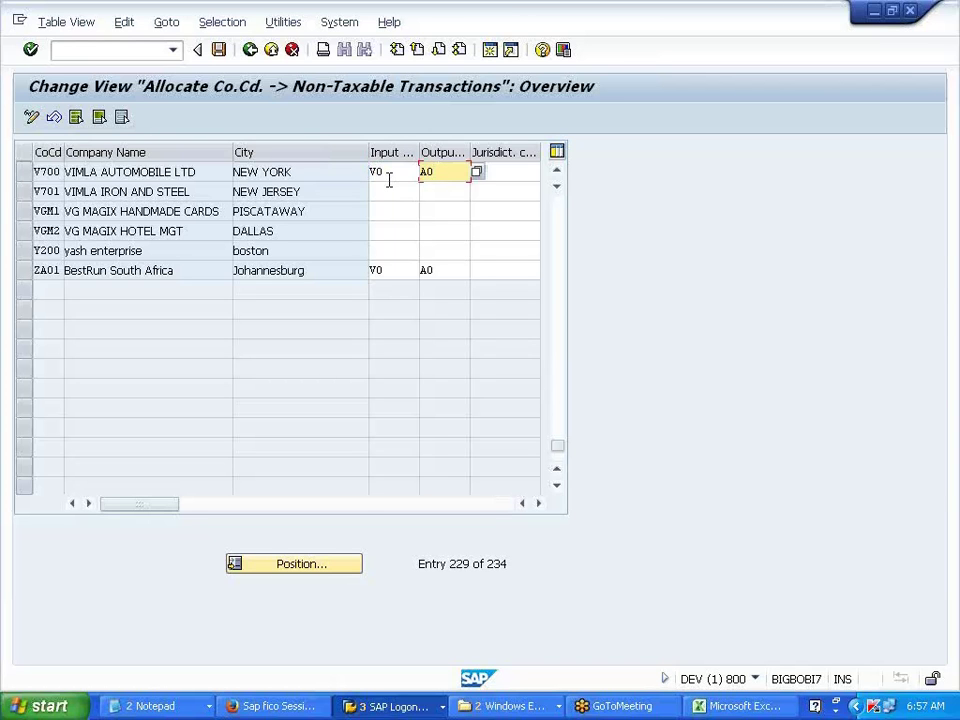
pyautogui.click(388, 173)
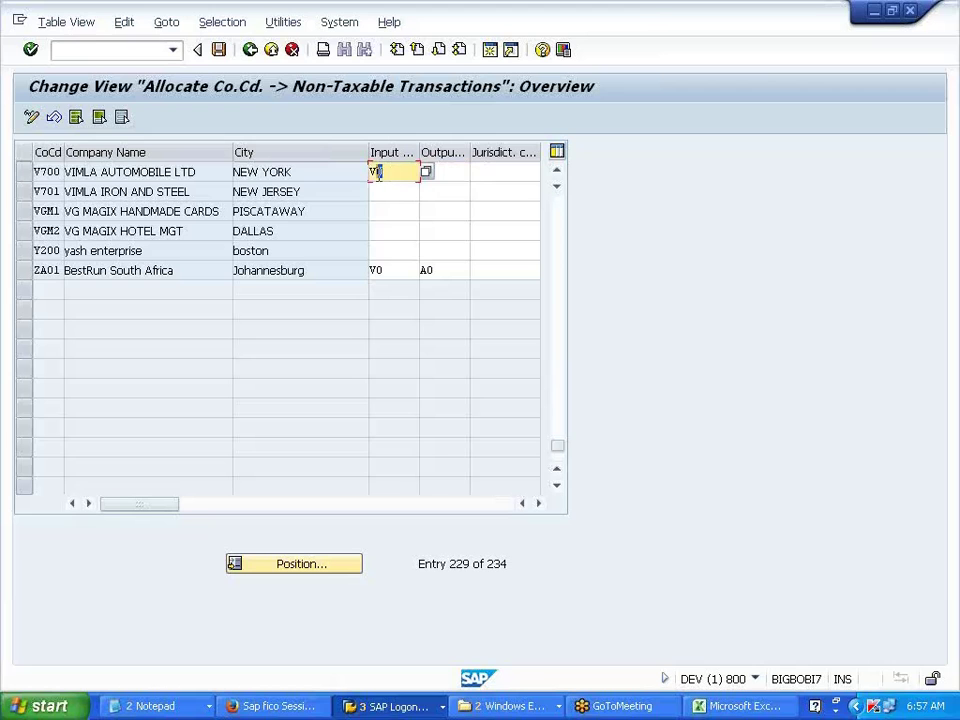
pyautogui.click(462, 172)
pyautogui.click(402, 232)
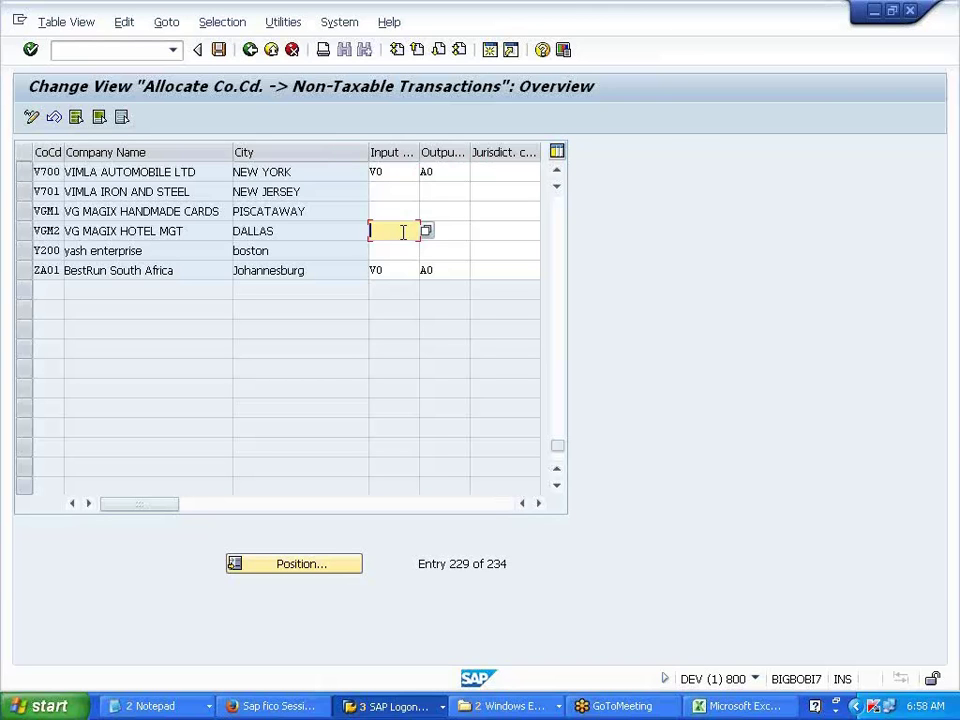
pyautogui.click(390, 173)
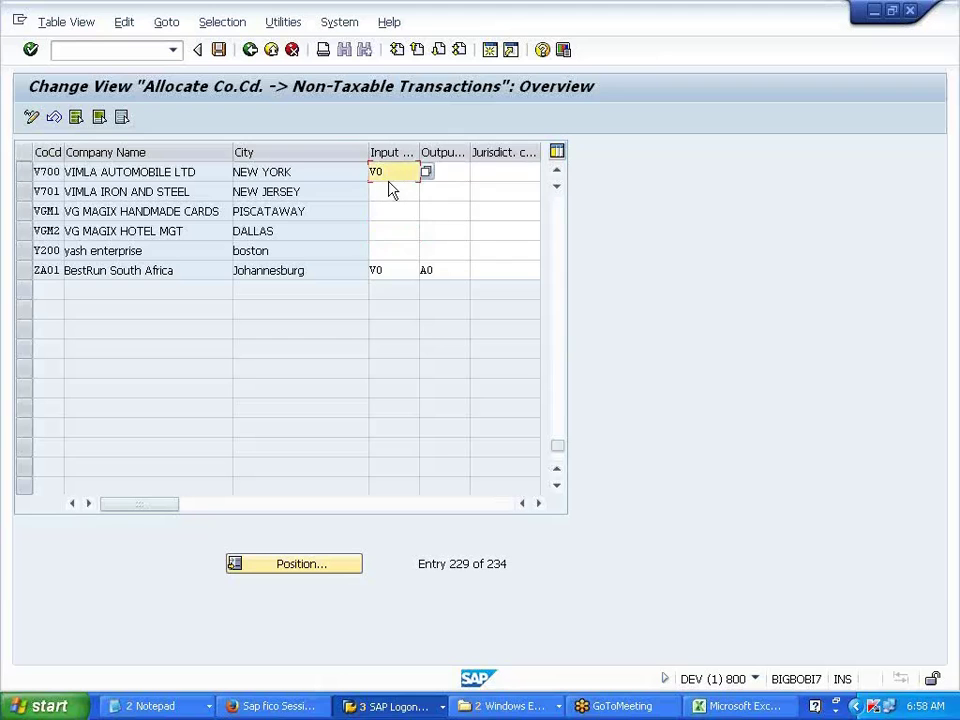
pyautogui.click(445, 172)
pyautogui.write('A0')
pyautogui.click(489, 171)
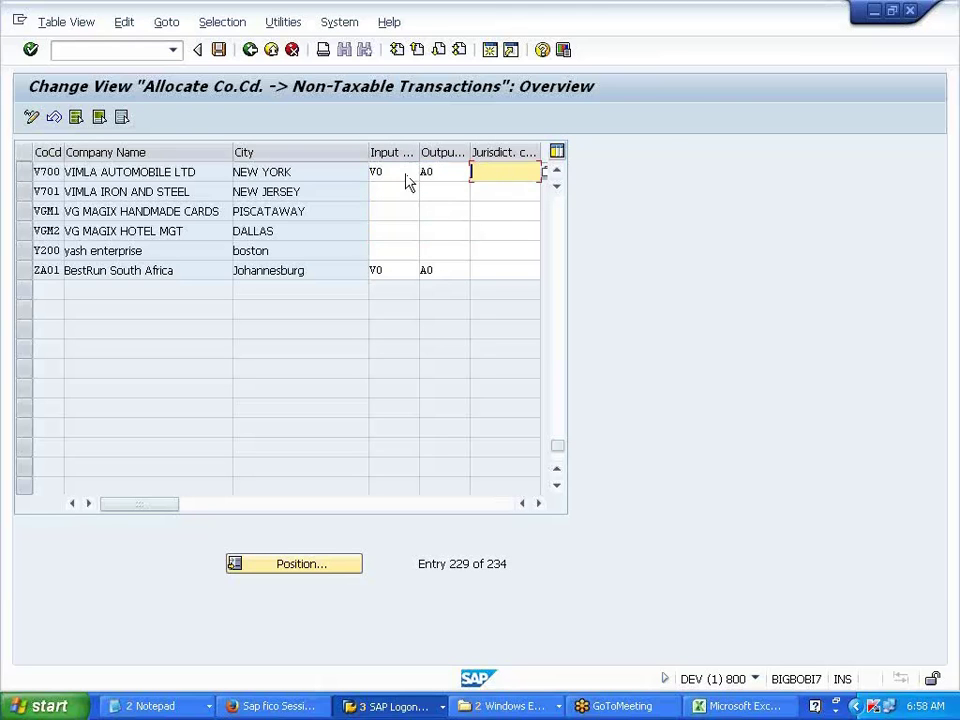
# Accept the tax code entries, save them to customizing request DEVK900069, and return to the implementation guide
pyautogui.press('Return')
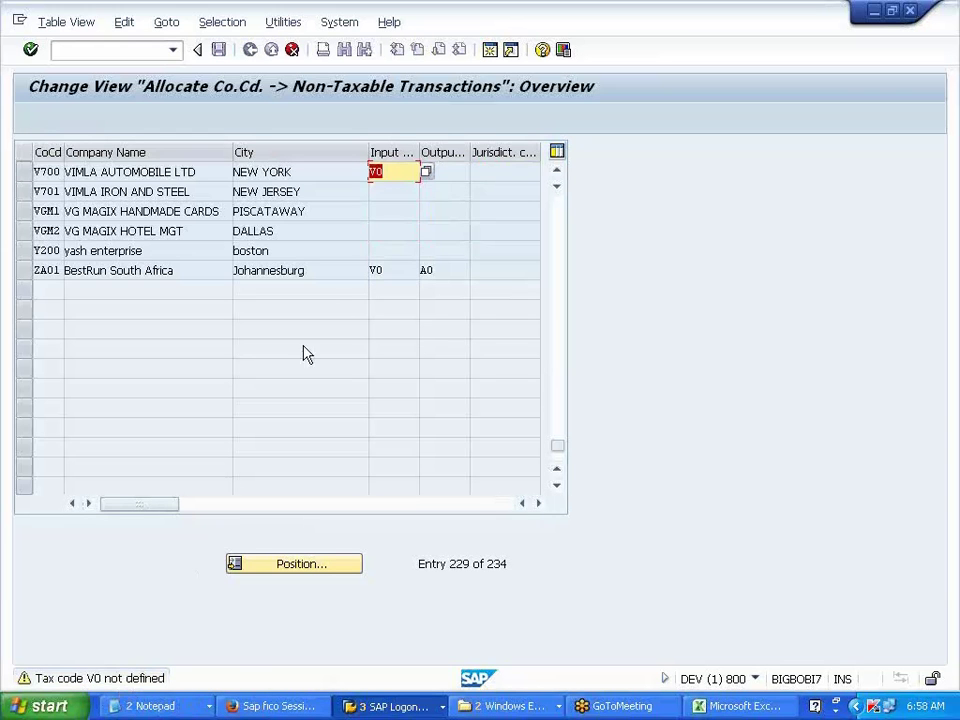
pyautogui.press('Return')
pyautogui.press('Return')
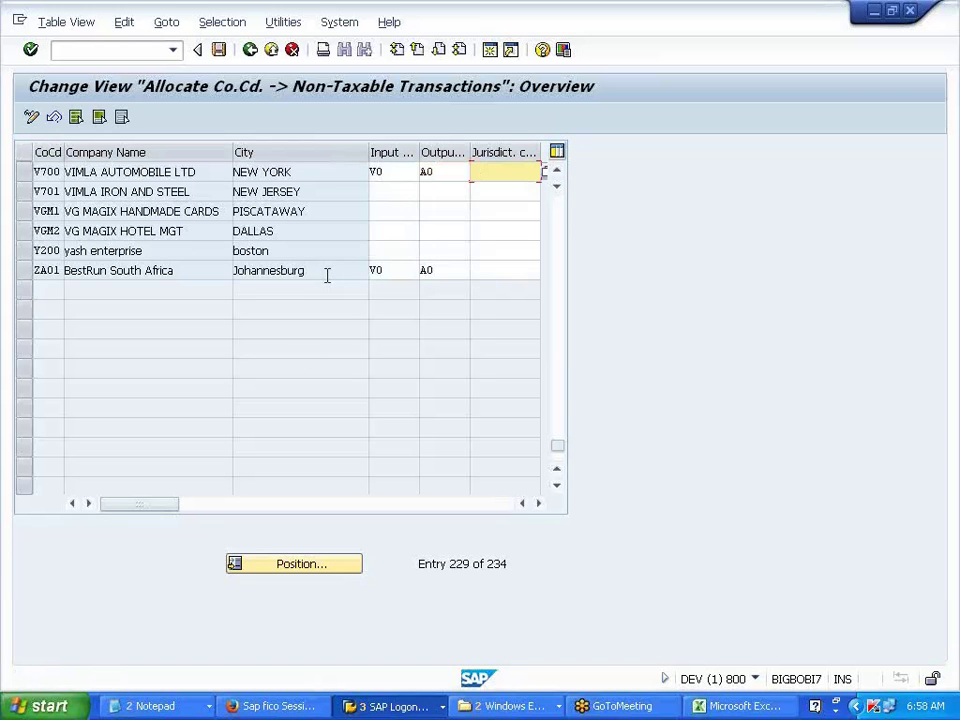
pyautogui.click(218, 50)
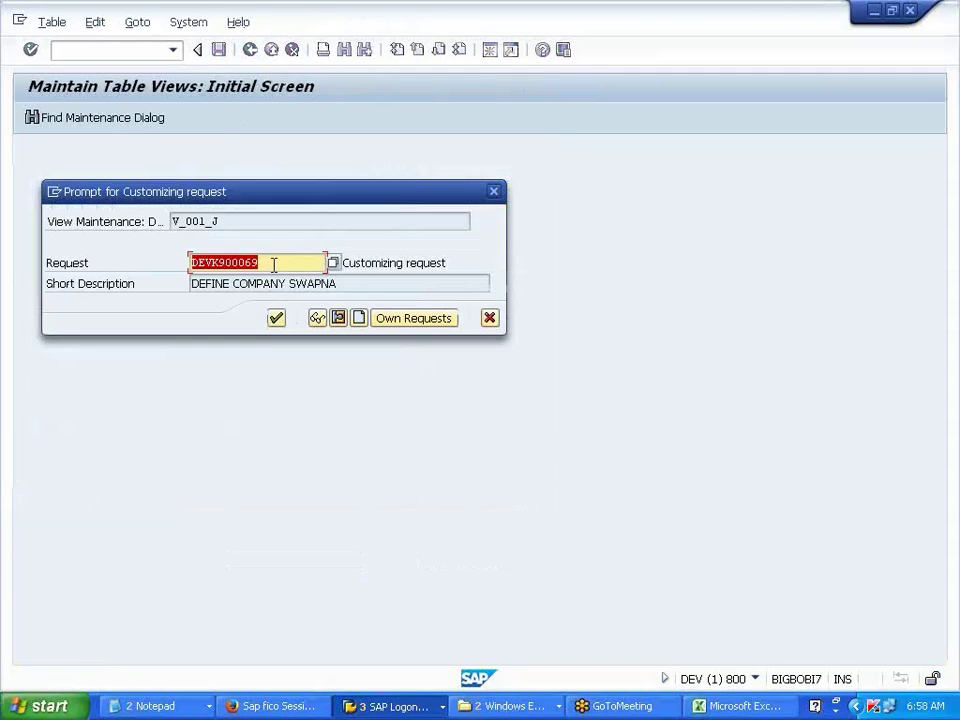
pyautogui.press('Return')
pyautogui.click(250, 50)
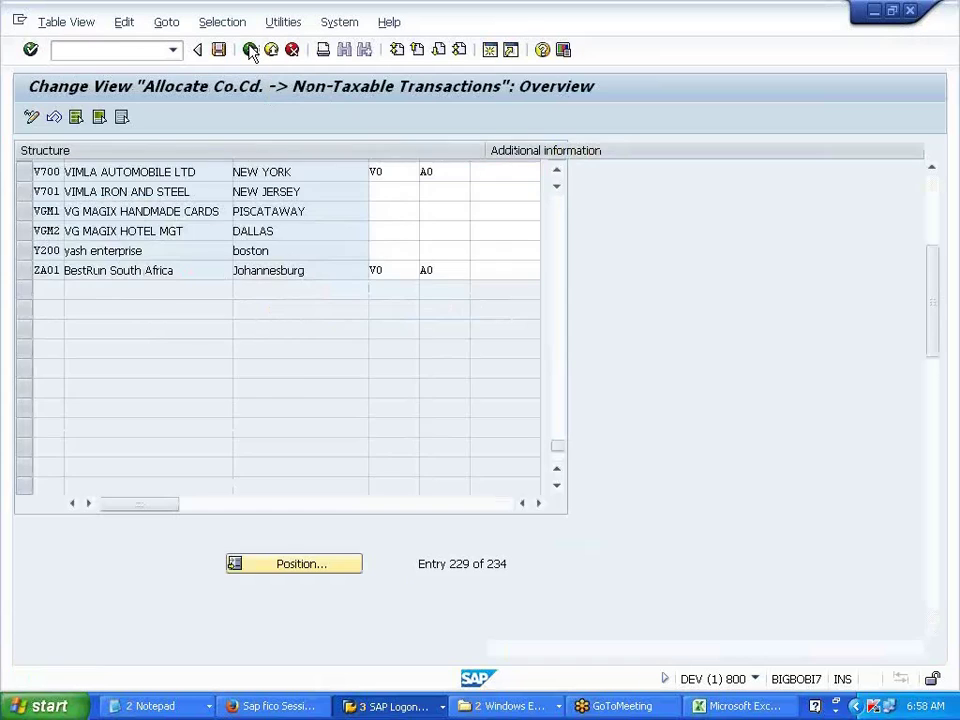
# Collapse the Financial Accounting Global Settings (New) branch and open the Assign Chart of Depreciation to Company Code activity
pyautogui.click(101, 320)
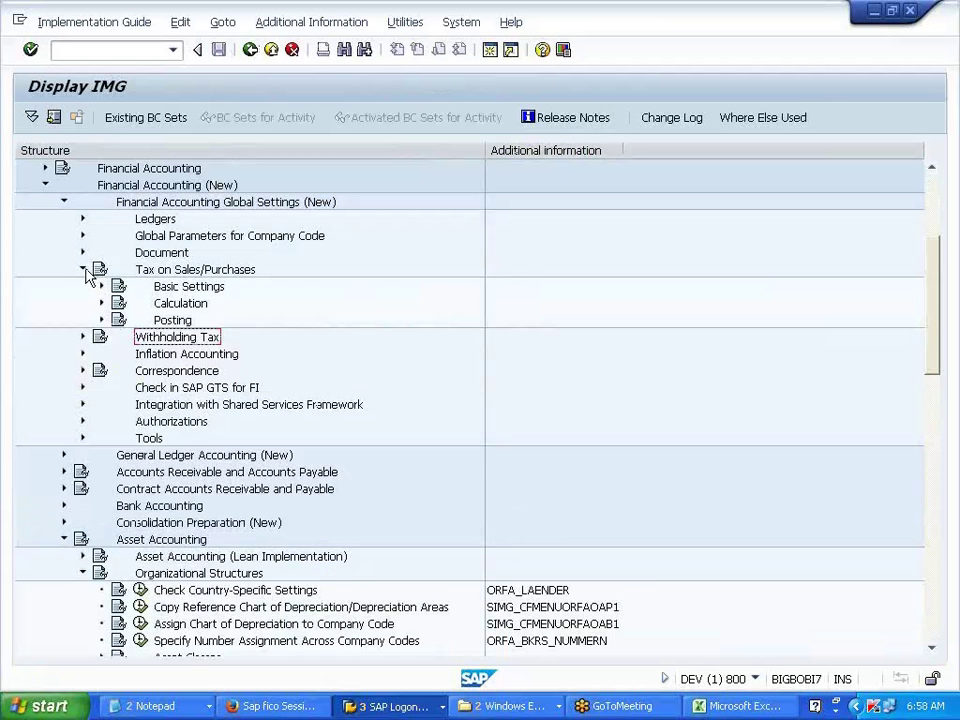
pyautogui.click(83, 269)
pyautogui.click(65, 203)
pyautogui.click(193, 390)
pyautogui.click(141, 388)
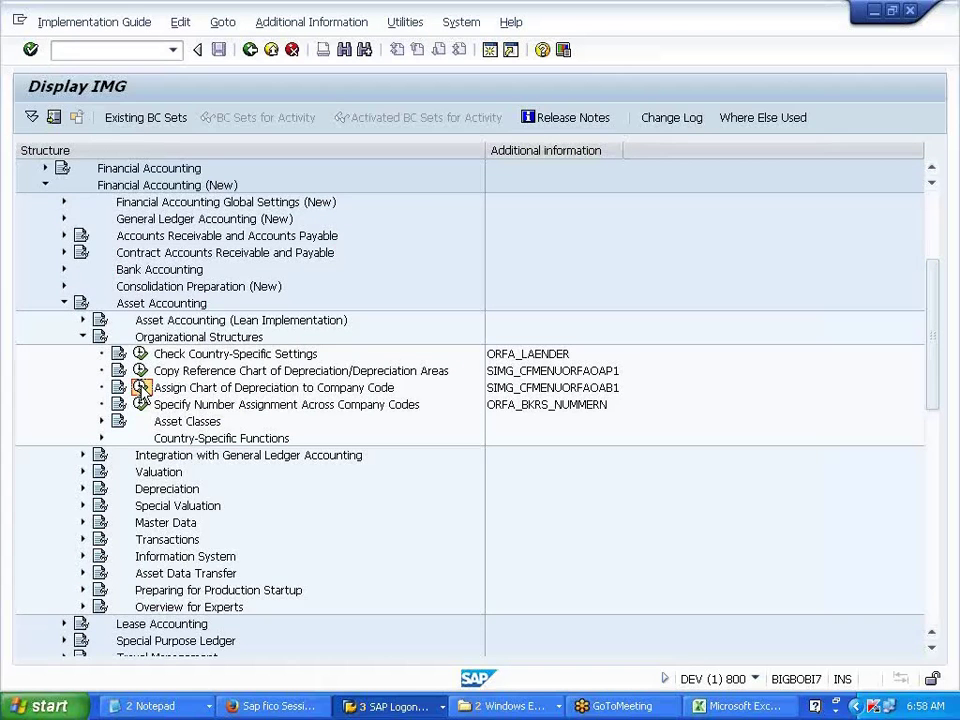
# Find company code V700 in the asset accounting table and assign it chart of depreciation V700
pyautogui.click(112, 650)
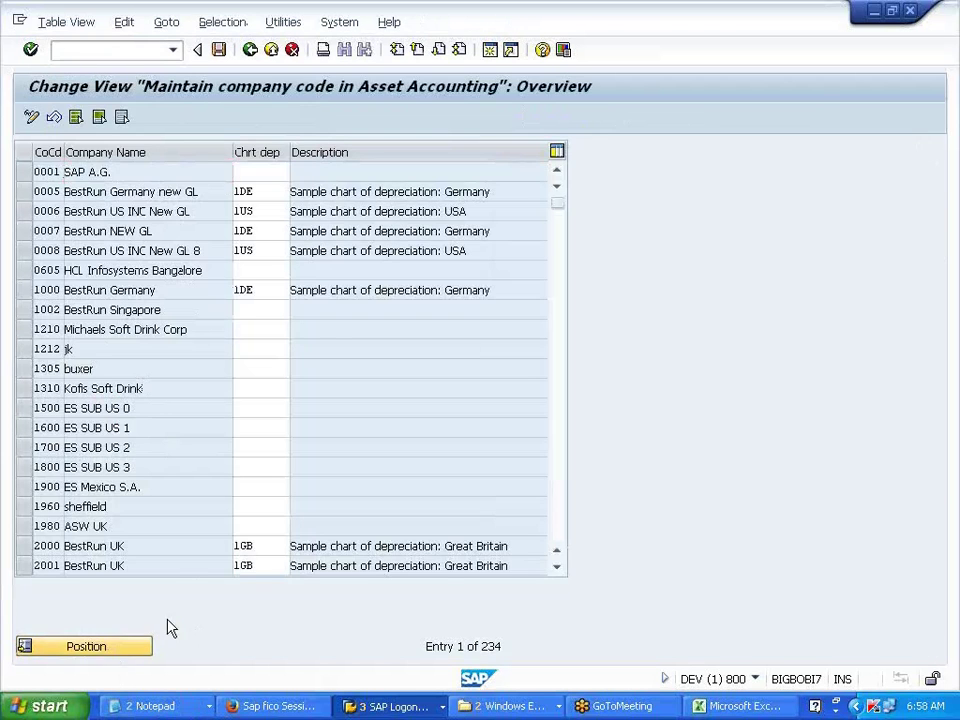
pyautogui.write('V700')
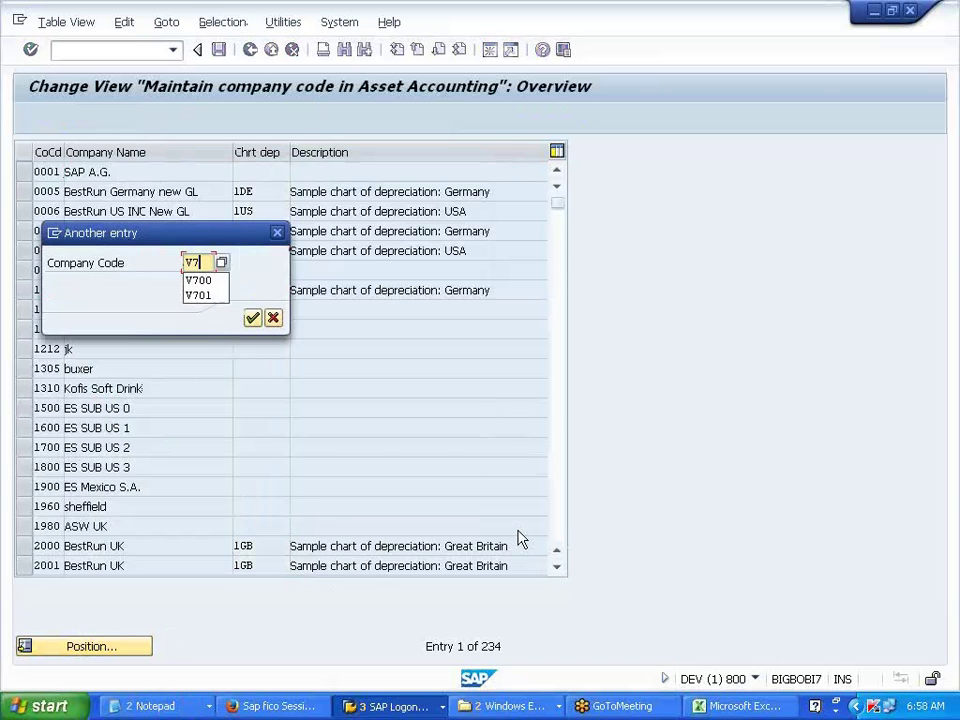
pyautogui.press('Return')
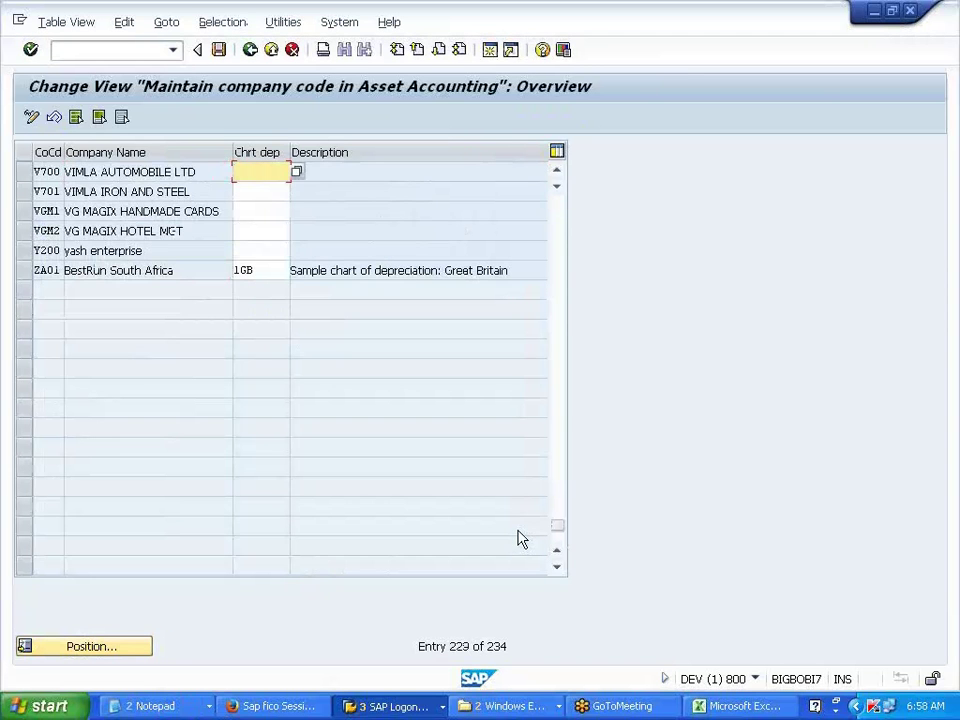
pyautogui.write('V700')
pyautogui.press('Return')
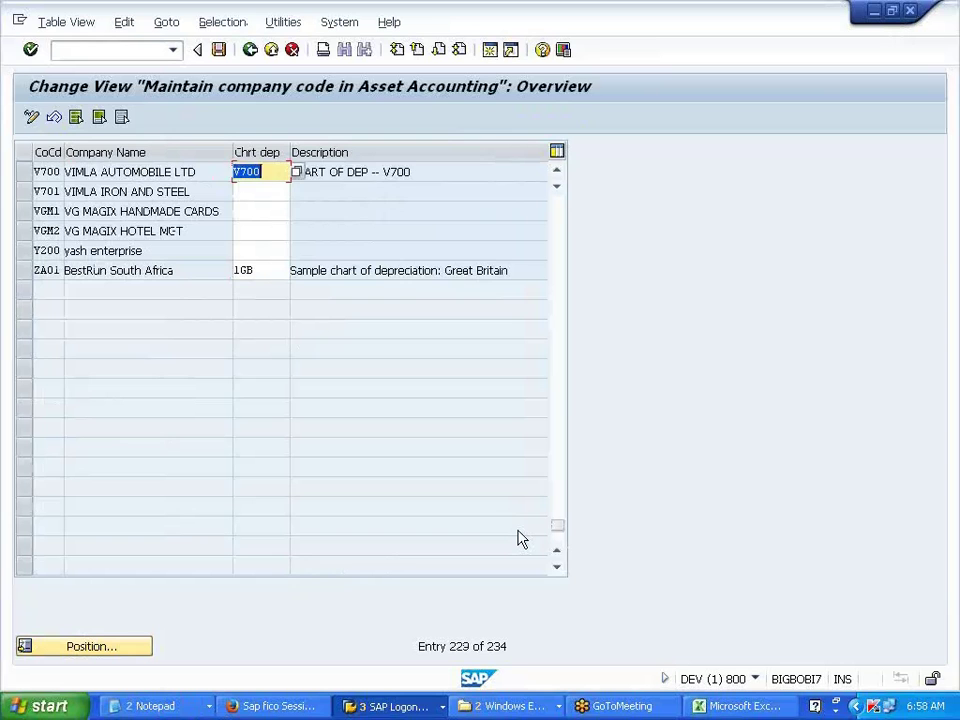
# Save the chart of depreciation assignment to customizing request DEVK900069 and return to the implementation guide
pyautogui.hotkey('ctrl', 's')
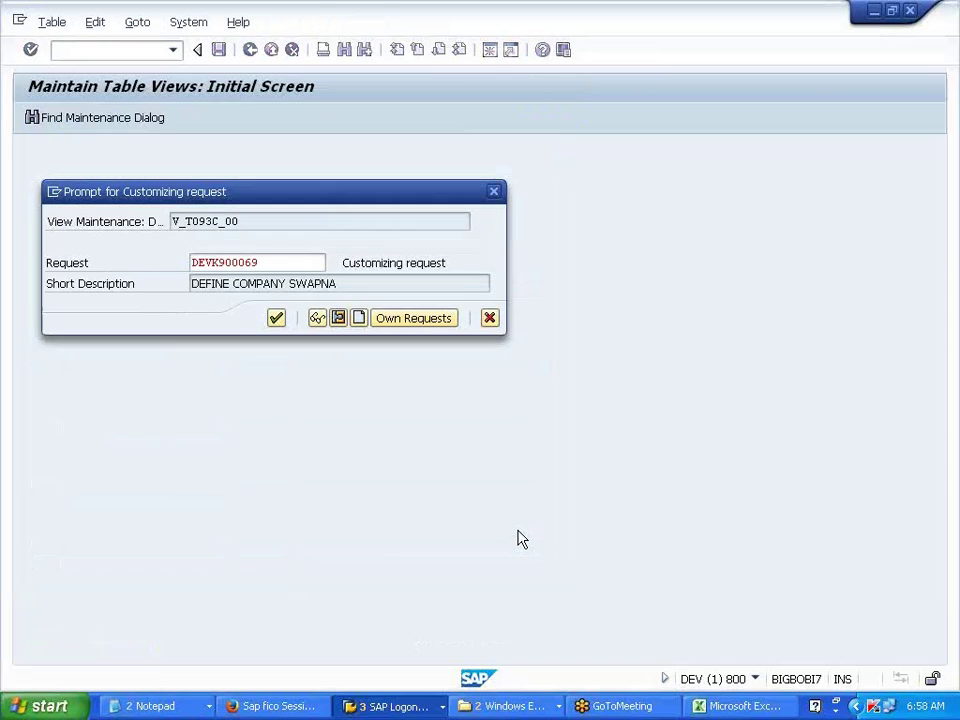
pyautogui.press('Return')
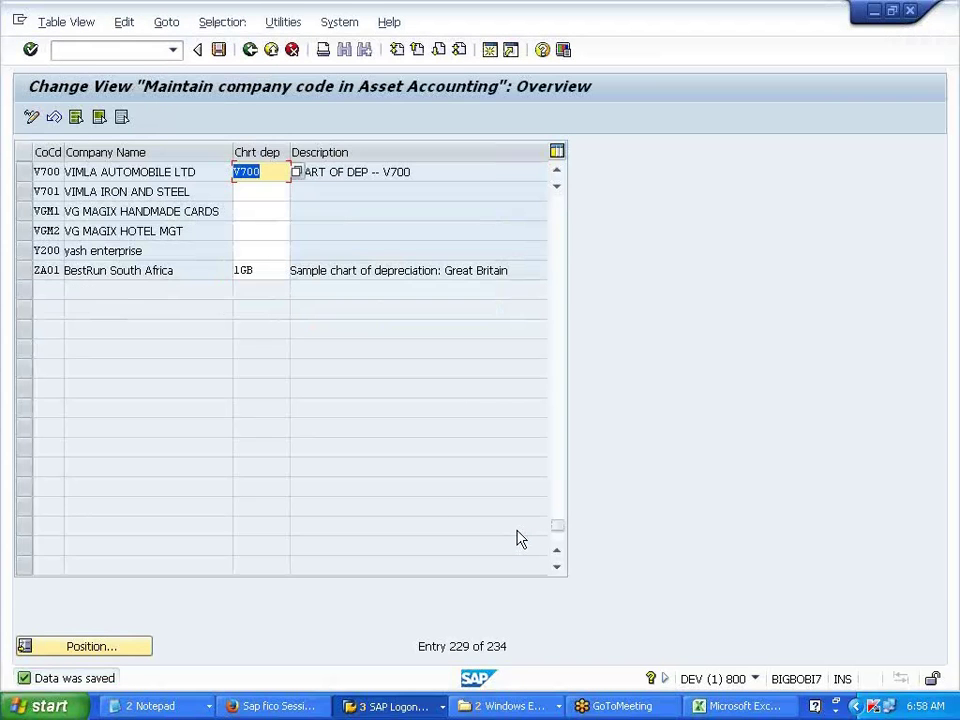
pyautogui.click(251, 50)
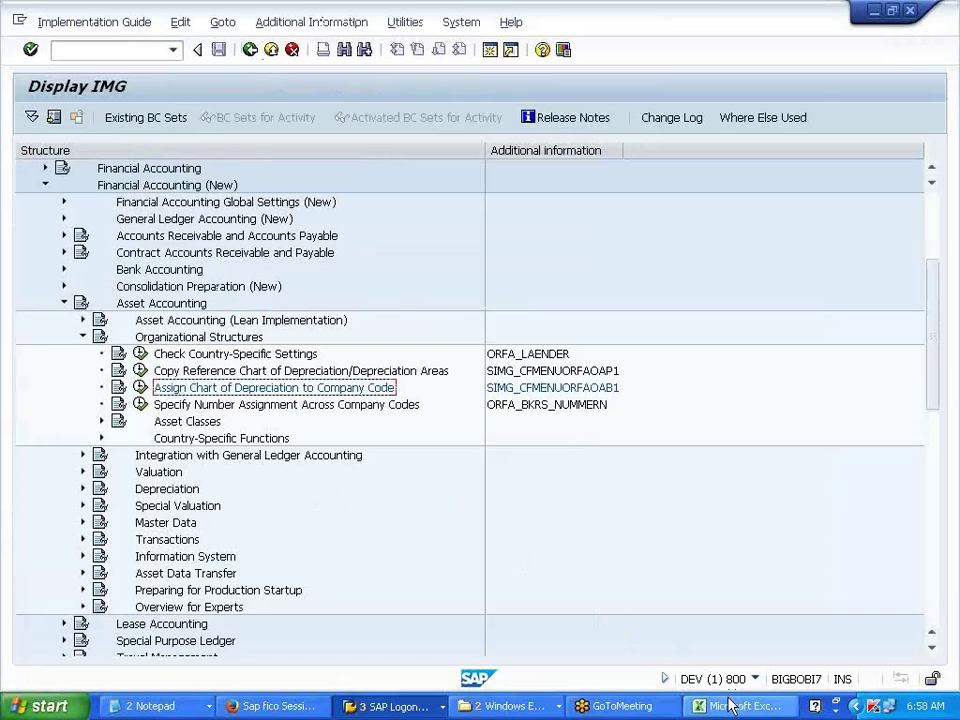
# Switch to Excel and review the ASSET sheet's notes on company code, chart of depreciation and depreciation areas
pyautogui.click(727, 706)
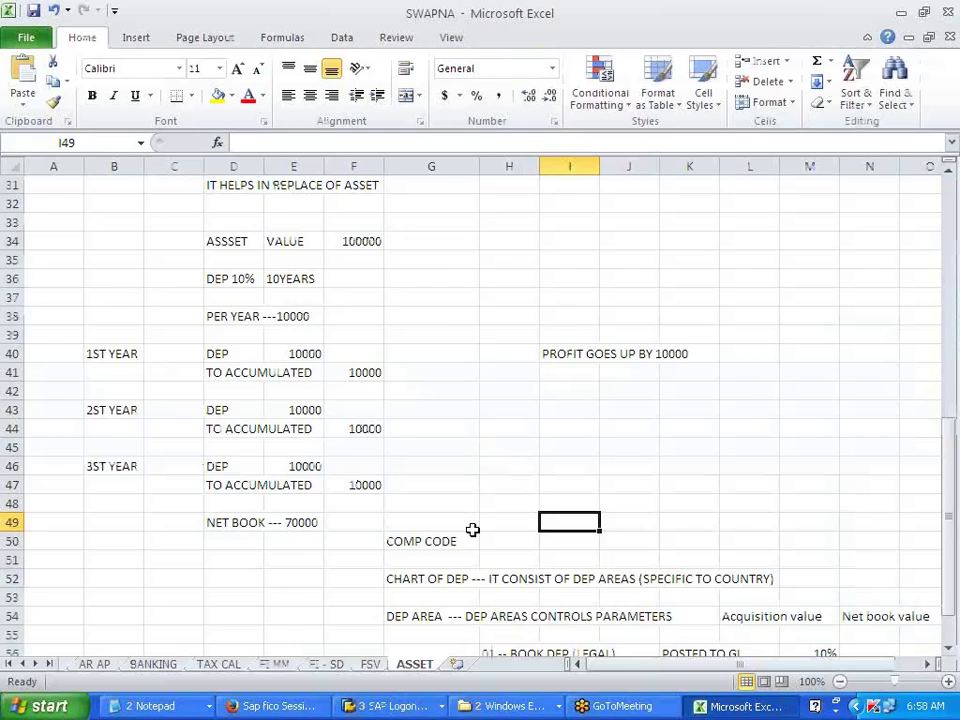
pyautogui.scroll(3, 471, 526)
pyautogui.scroll(-7, 471, 523)
pyautogui.scroll(-1, 471, 523)
pyautogui.click(471, 522)
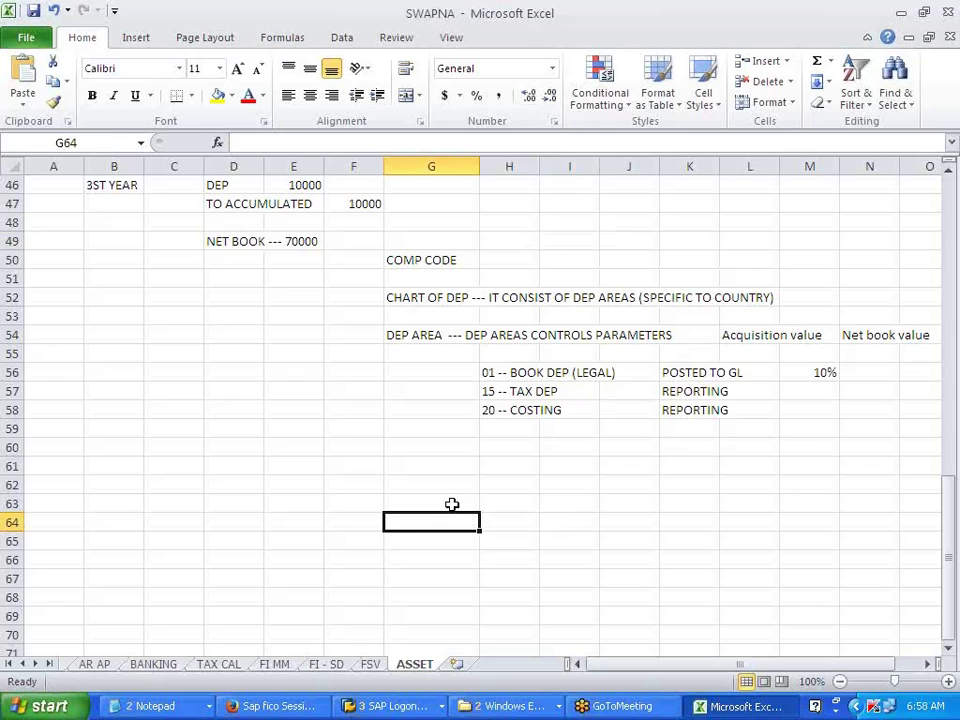
pyautogui.moveTo(402, 262); pyautogui.dragTo(827, 329)
pyautogui.click(724, 491)
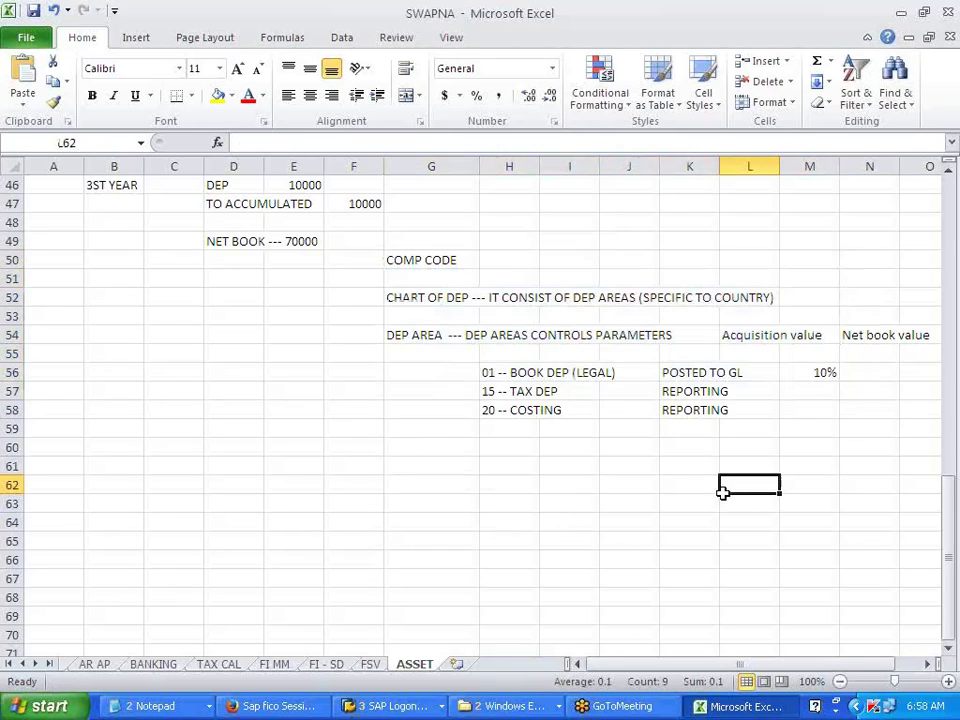
pyautogui.click(425, 297)
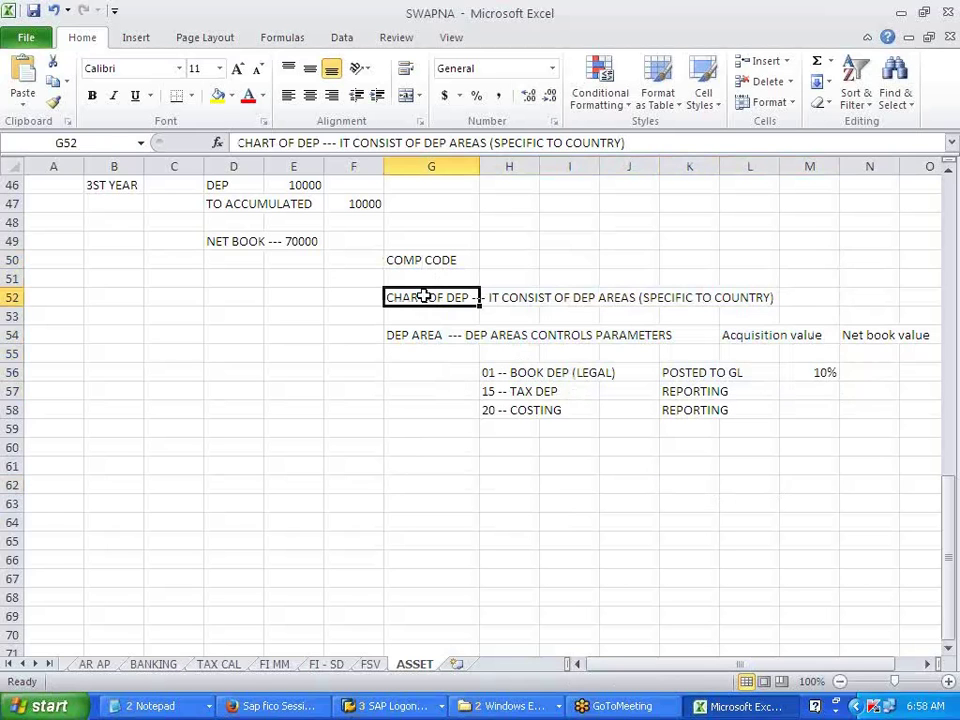
pyautogui.click(424, 329)
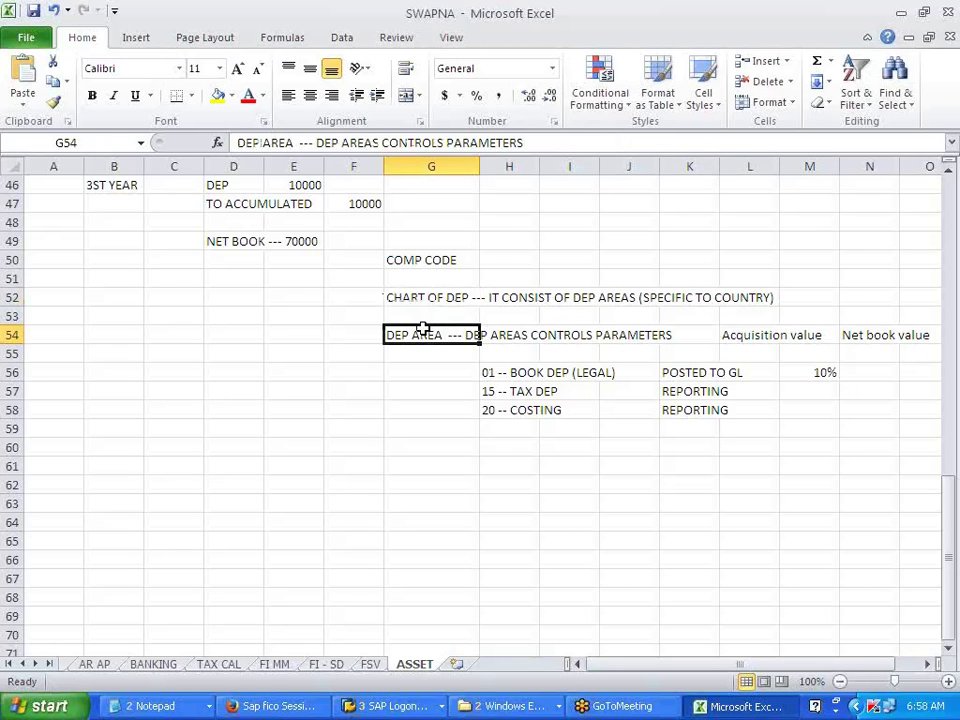
pyautogui.click(422, 299)
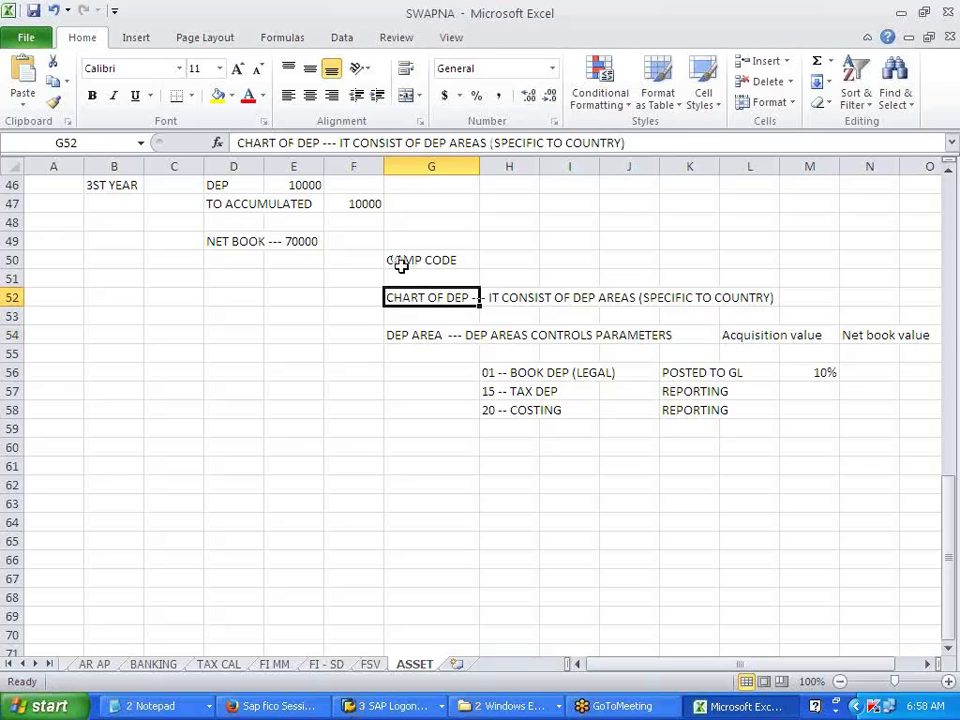
pyautogui.click(412, 263)
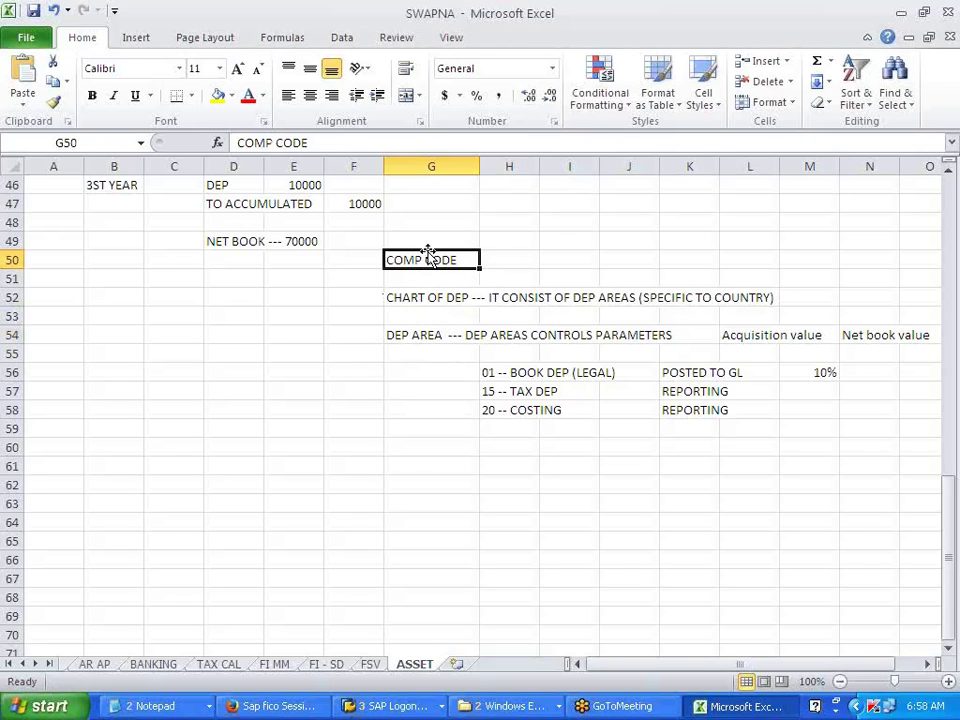
pyautogui.click(408, 410)
pyautogui.click(426, 452)
pyautogui.hotkey('alt', 'Tab')
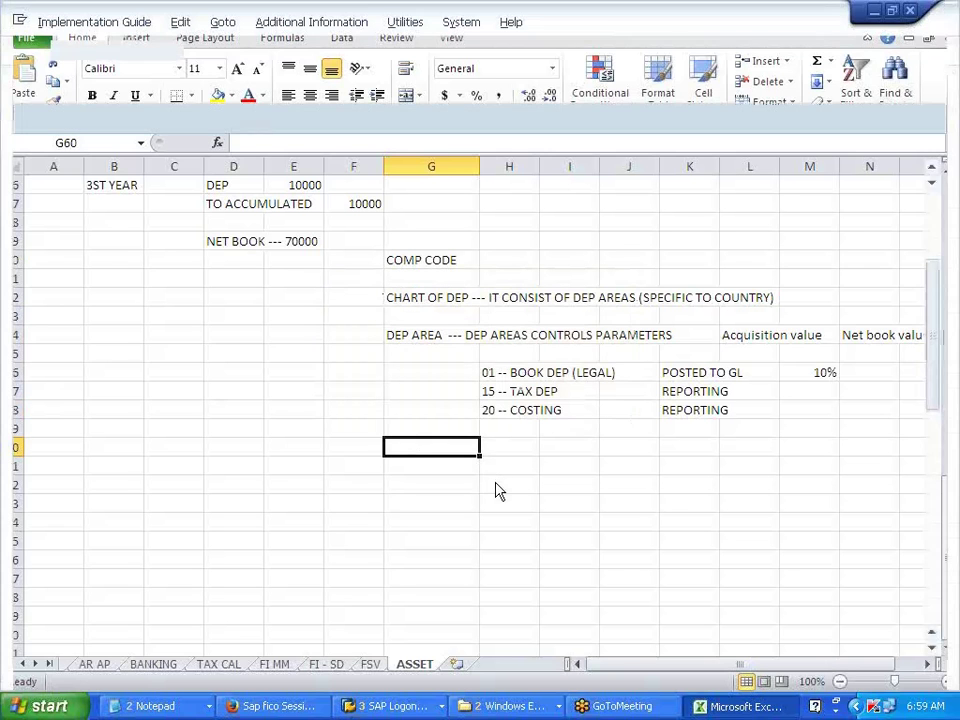
pyautogui.hotkey('alt', 'Tab')
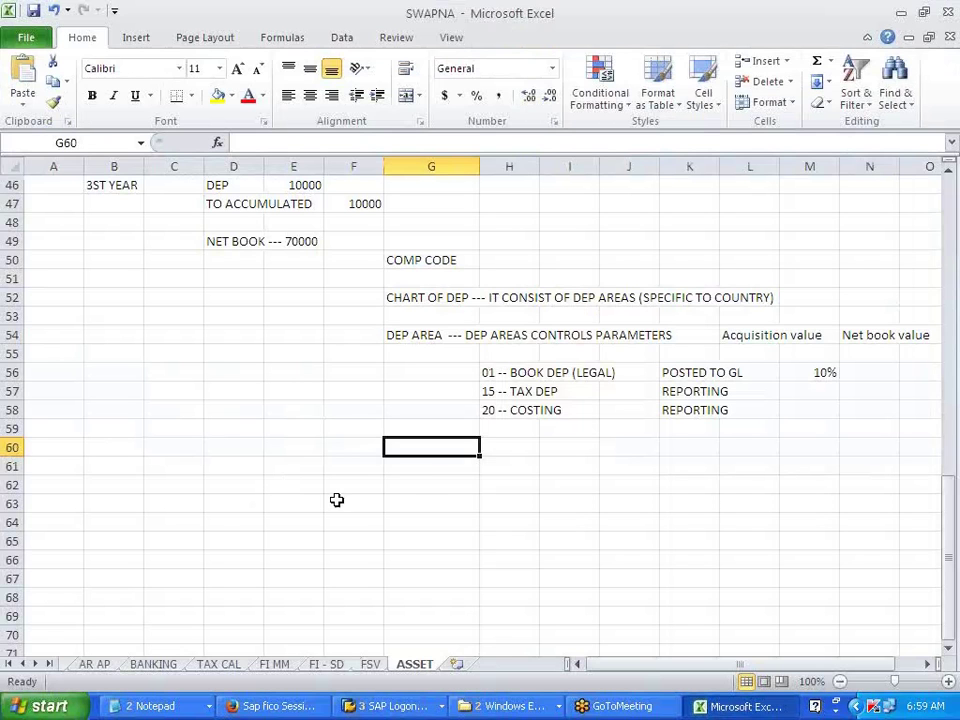
# Add the note "ASSET CLASS" in cell D60, below the depreciation area notes
pyautogui.click(426, 340)
pyautogui.click(323, 451)
pyautogui.click(221, 448)
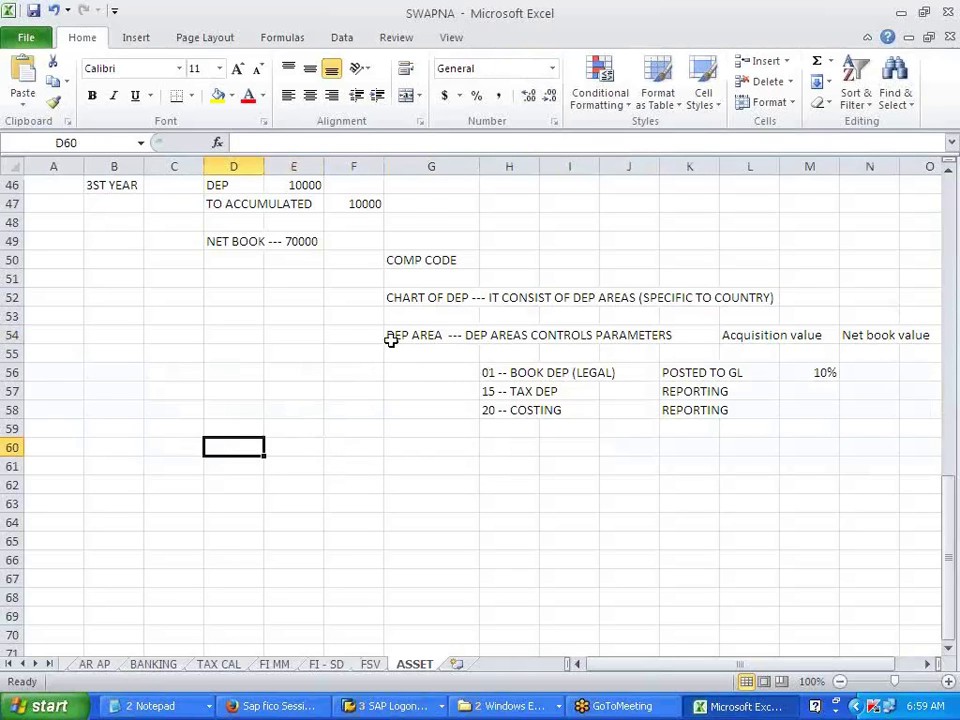
pyautogui.click(390, 340)
pyautogui.click(214, 447)
pyautogui.write('ASSTE')
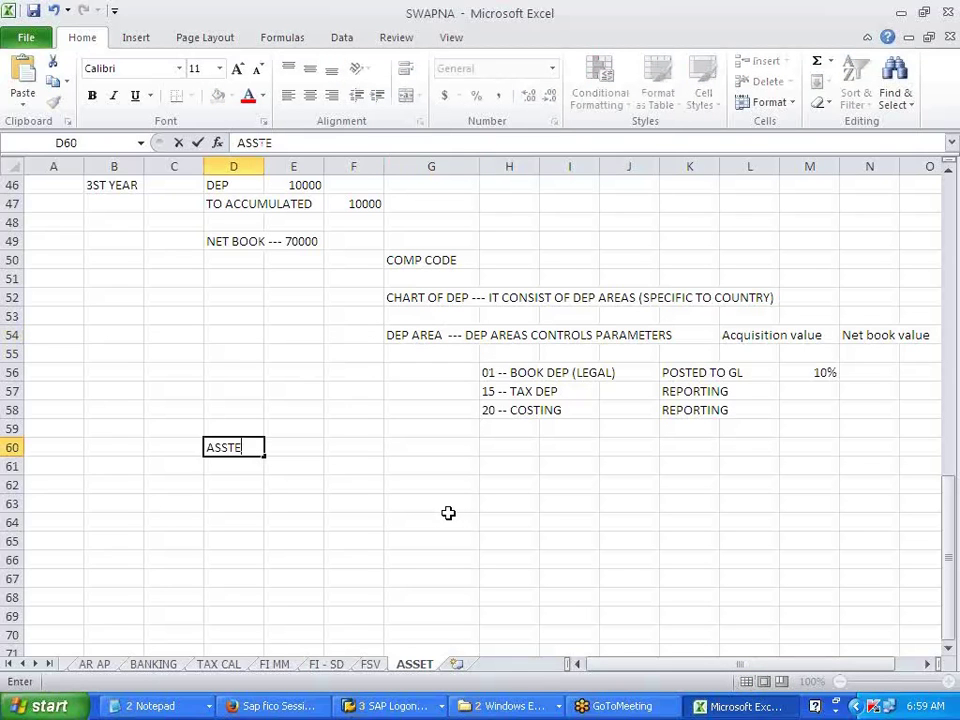
pyautogui.press('BackSpace')
pyautogui.press('BackSpace')
pyautogui.write('ET CLASS')
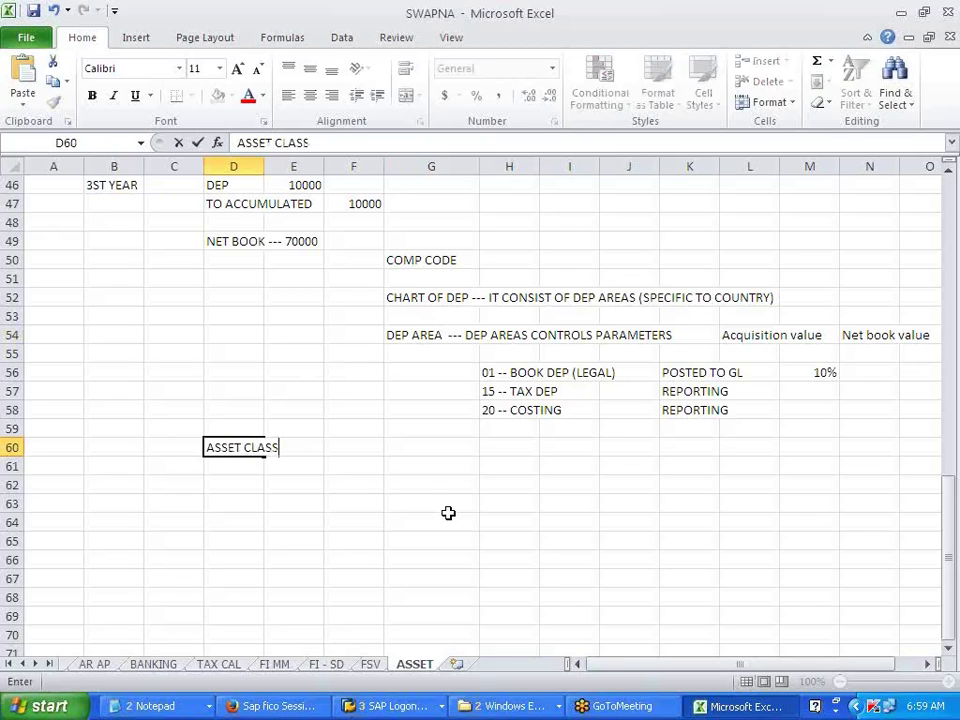
# Enter "DEP TERMS'" in cell I60, on the same row as the ASSET CLASS note
pyautogui.press('Tab')
pyautogui.press('Tab')
pyautogui.press('Tab')
pyautogui.press('Tab')
pyautogui.press('Tab')
pyautogui.write("DEP TERMS'")
pyautogui.click(448, 513)
pyautogui.click(227, 449)
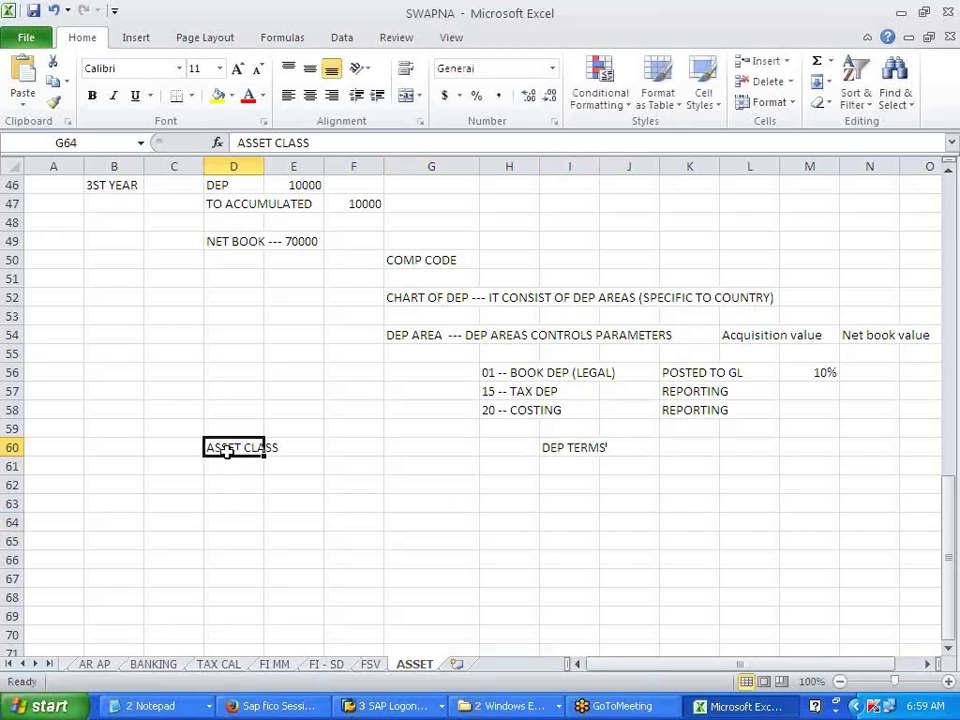
pyautogui.click(132, 485)
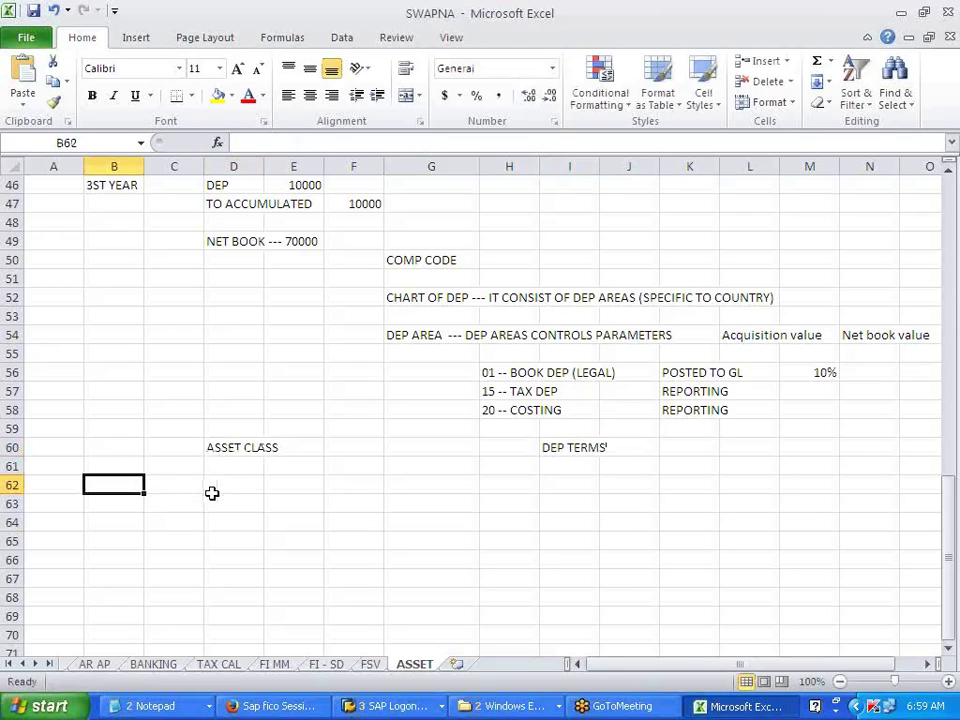
# Enter the note "EACH ASSET IN SAP IS IDENTIFIED AS ASSET CLASS" in cell B62, below the ASSET CLASS heading
pyautogui.scroll(-1, 212, 493)
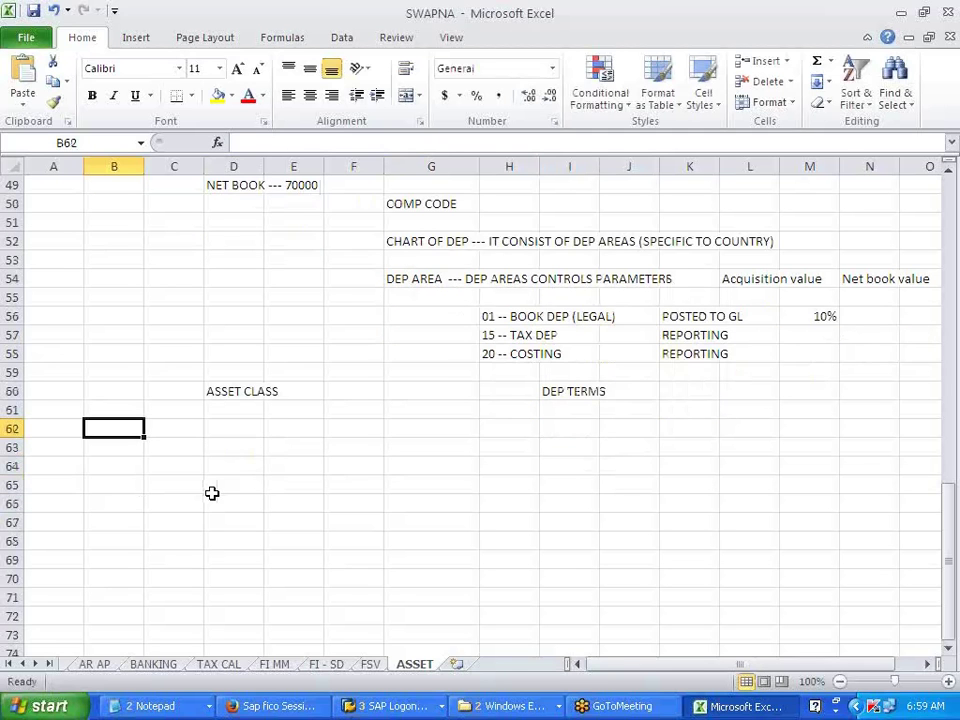
pyautogui.write('Each asset')
pyautogui.press('BackSpace')
pyautogui.press('BackSpace')
pyautogui.press('BackSpace')
pyautogui.press('BackSpace')
pyautogui.press('BackSpace')
pyautogui.press('BackSpace')
pyautogui.press('BackSpace')
pyautogui.press('BackSpace')
pyautogui.press('BackSpace')
pyautogui.press('BackSpace')
pyautogui.write('EA')
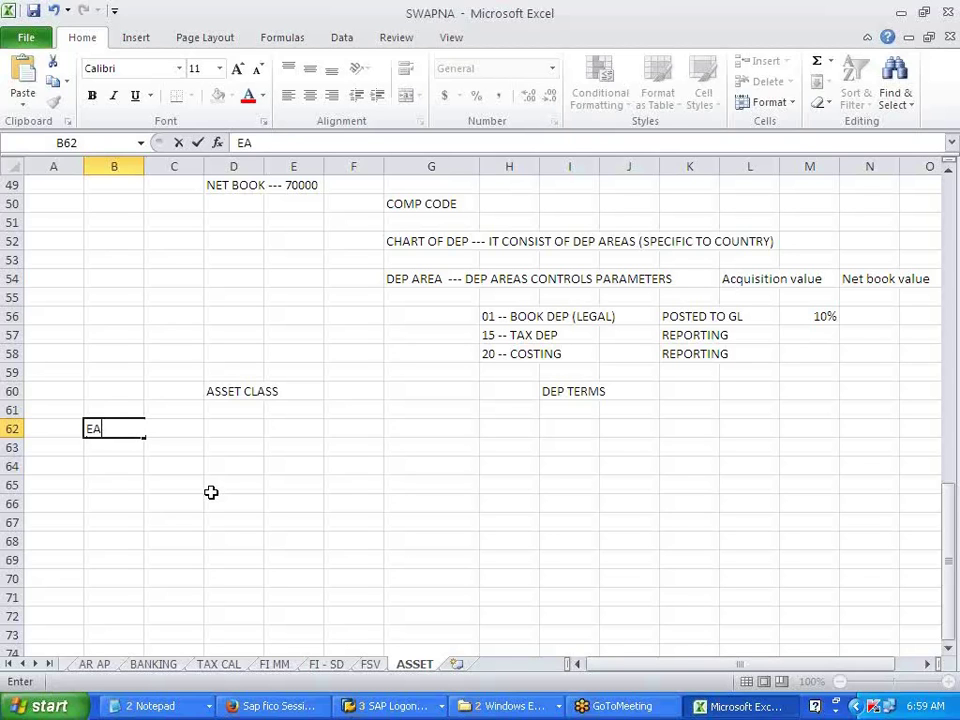
pyautogui.write('CH ASSET I')
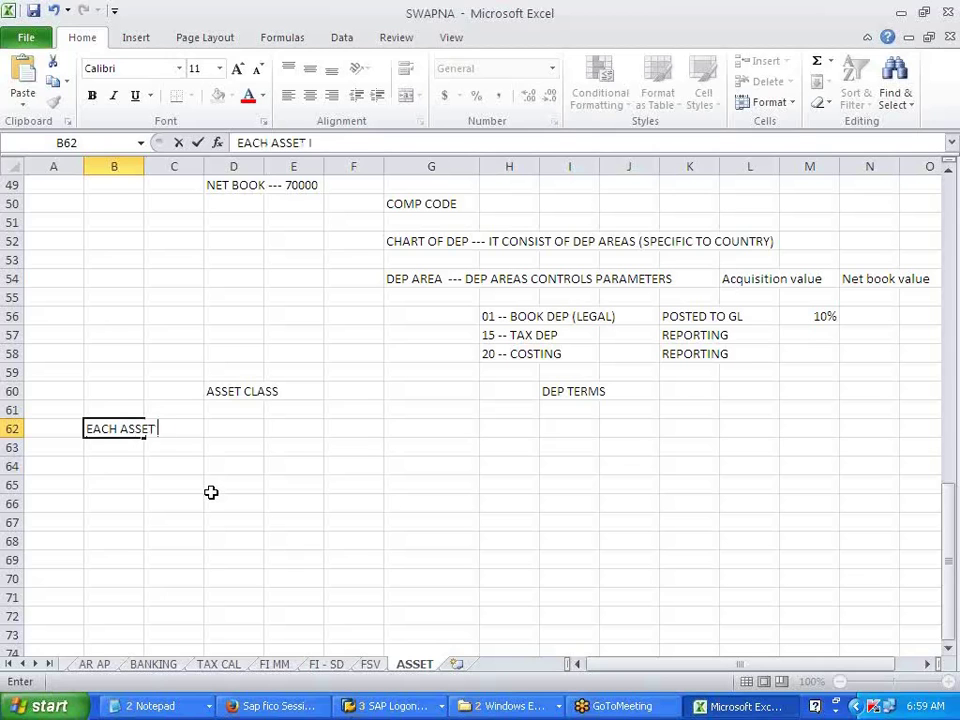
pyautogui.write('N SAP I')
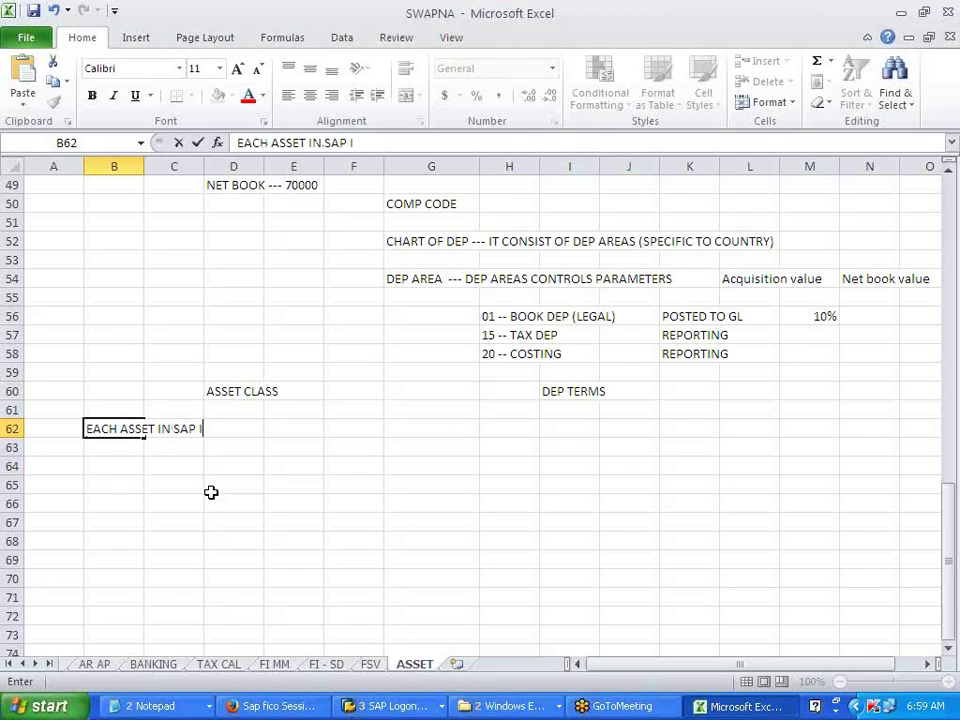
pyautogui.write('S IDENTIFIE')
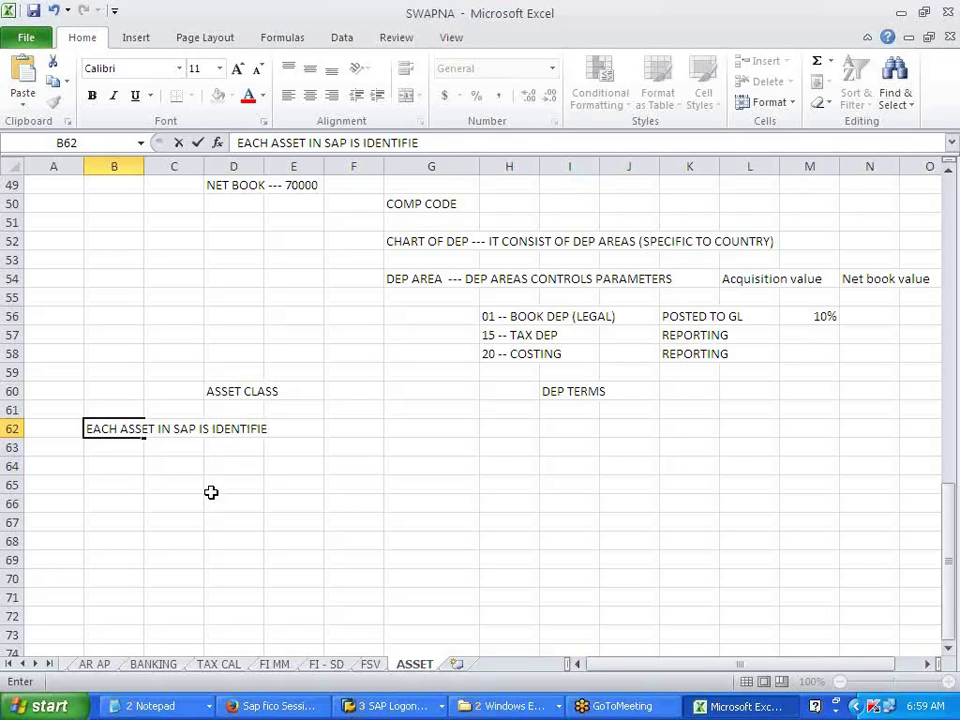
pyautogui.write('D')
pyautogui.write(' AS ASET')
pyautogui.press('BackSpace')
pyautogui.press('BackSpace')
pyautogui.write('SSET')
pyautogui.press('BackSpace')
pyautogui.press('BackSpace')
pyautogui.press('BackSpace')
pyautogui.write('ET CLASS')
pyautogui.click(211, 492)
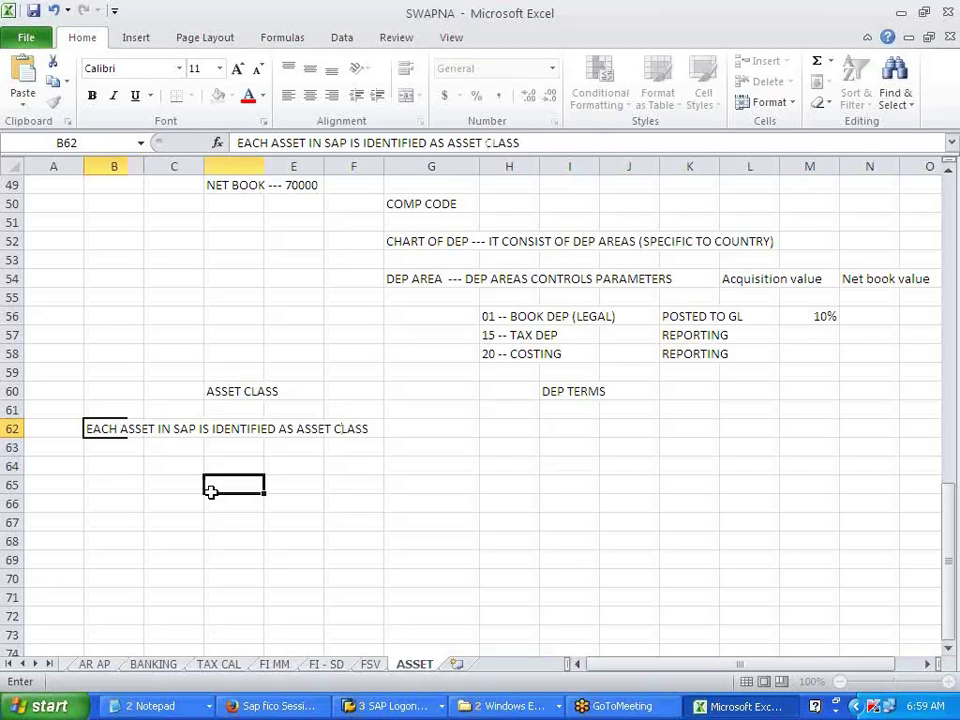
# Add the asset class example "BUILDING" in cell C64 with its code "VBS" in D64
pyautogui.click(150, 465)
pyautogui.write('B')
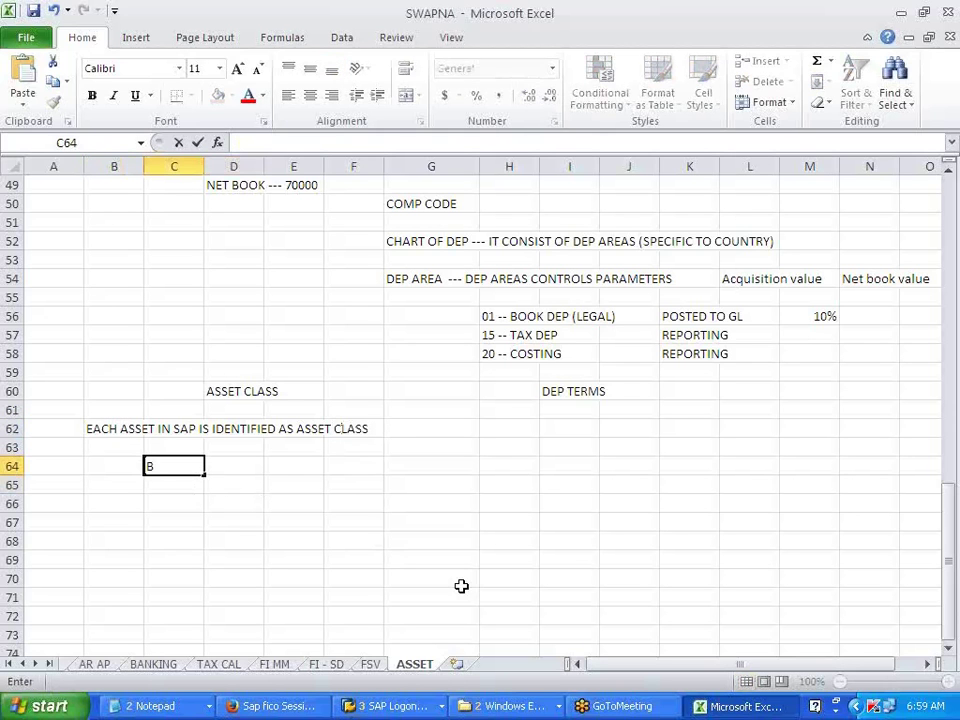
pyautogui.write('UILDING')
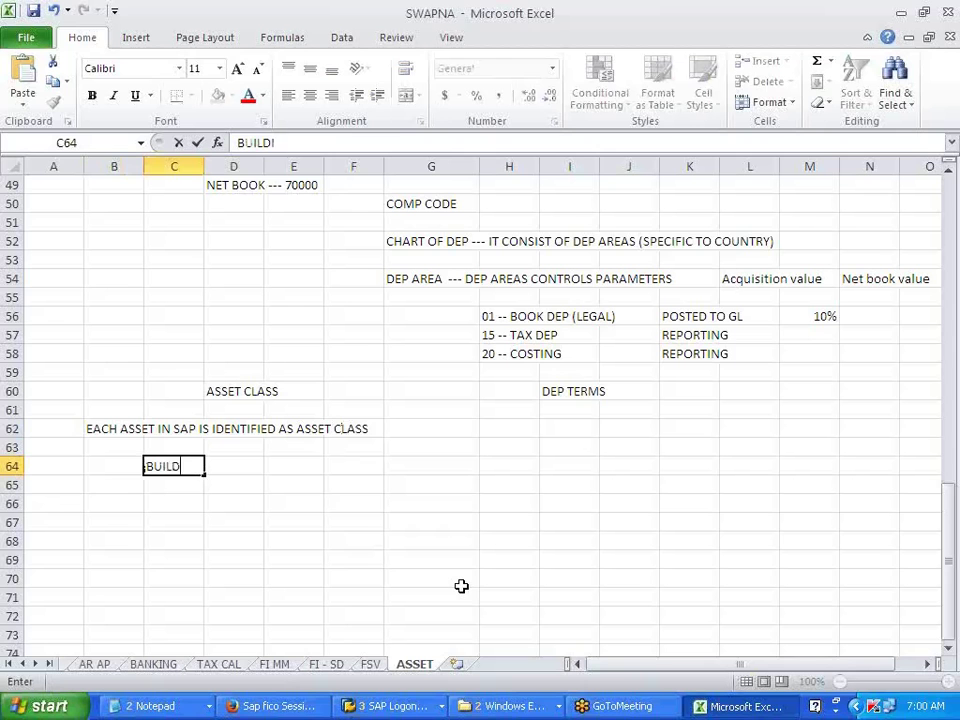
pyautogui.press('Tab')
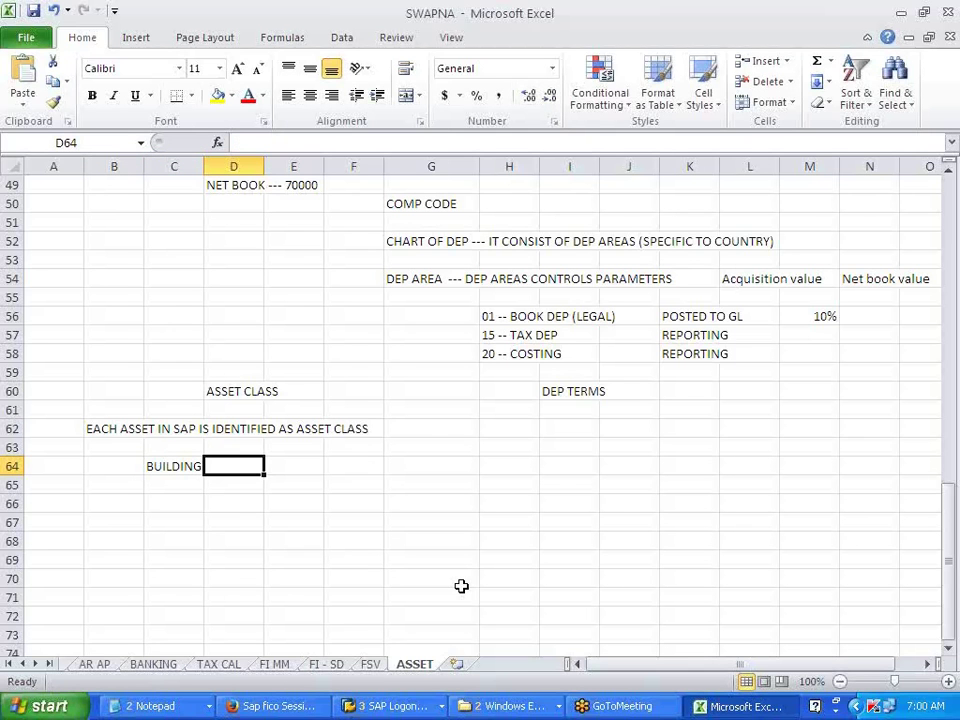
pyautogui.write('V')
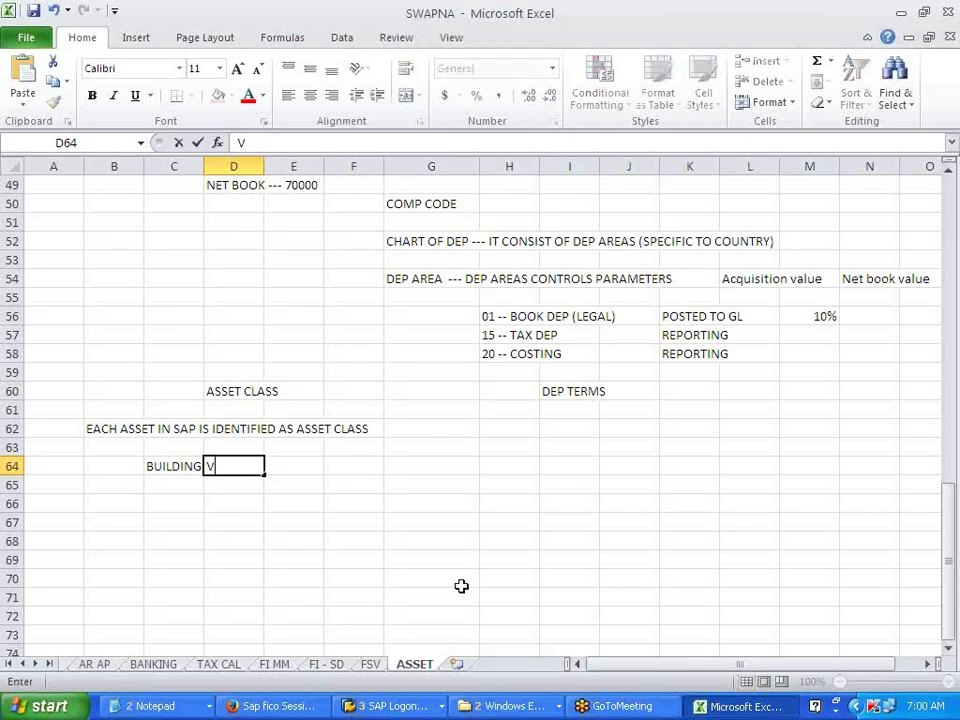
pyautogui.write('BS')
pyautogui.press('Return')
pyautogui.press('Left')
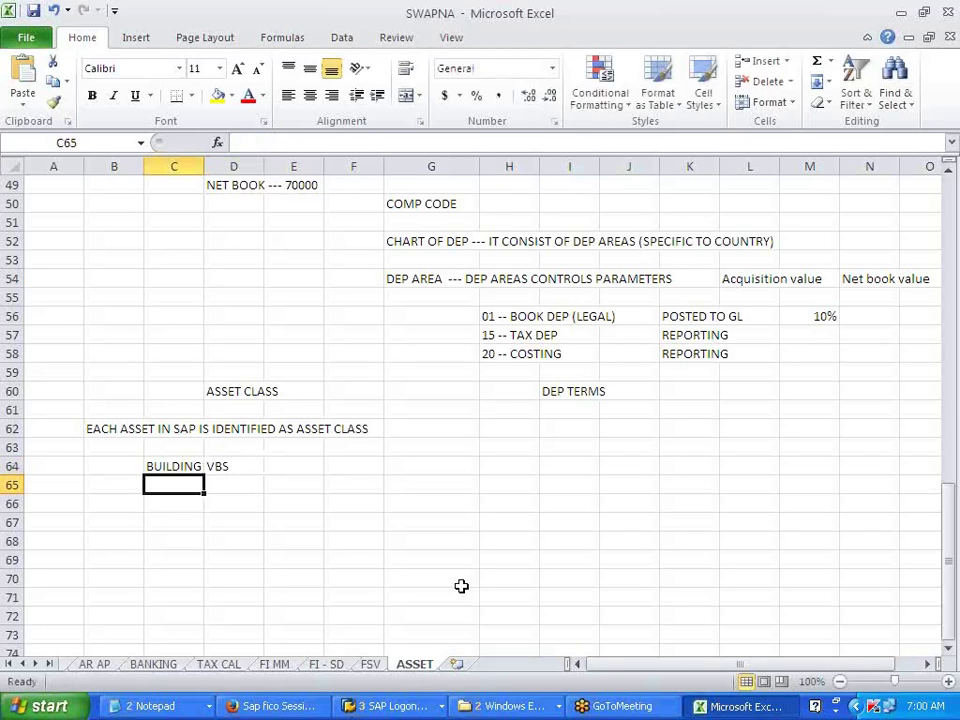
# Add the example "FURNITURE" in C65 with code "VFS" in D65, and widen column C to fit the text
pyautogui.write('FUR')
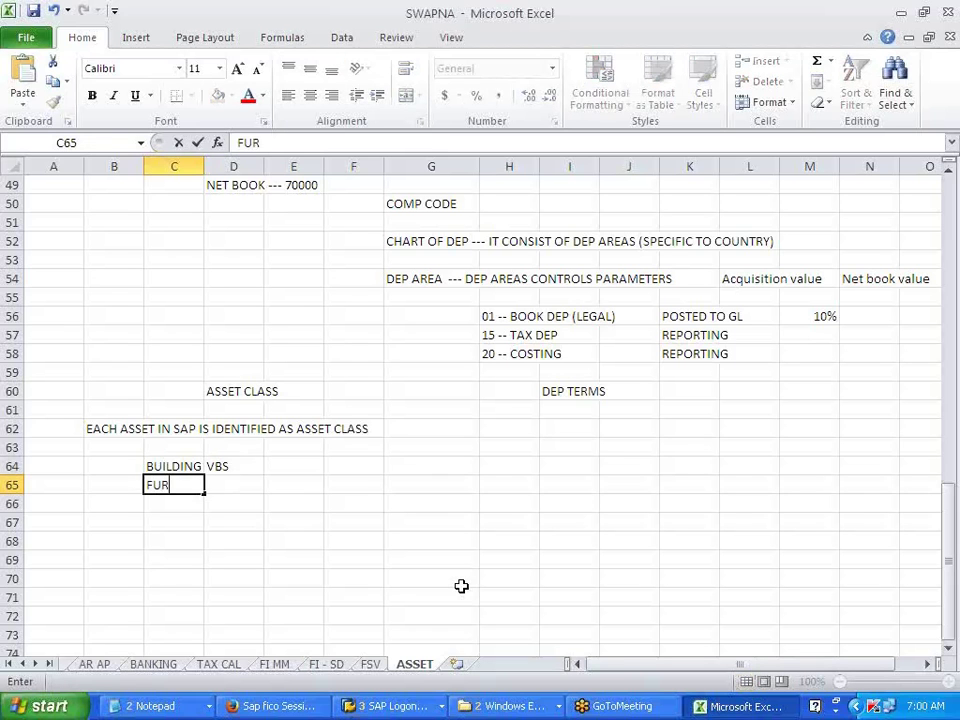
pyautogui.write('NITURE')
pyautogui.press('Tab')
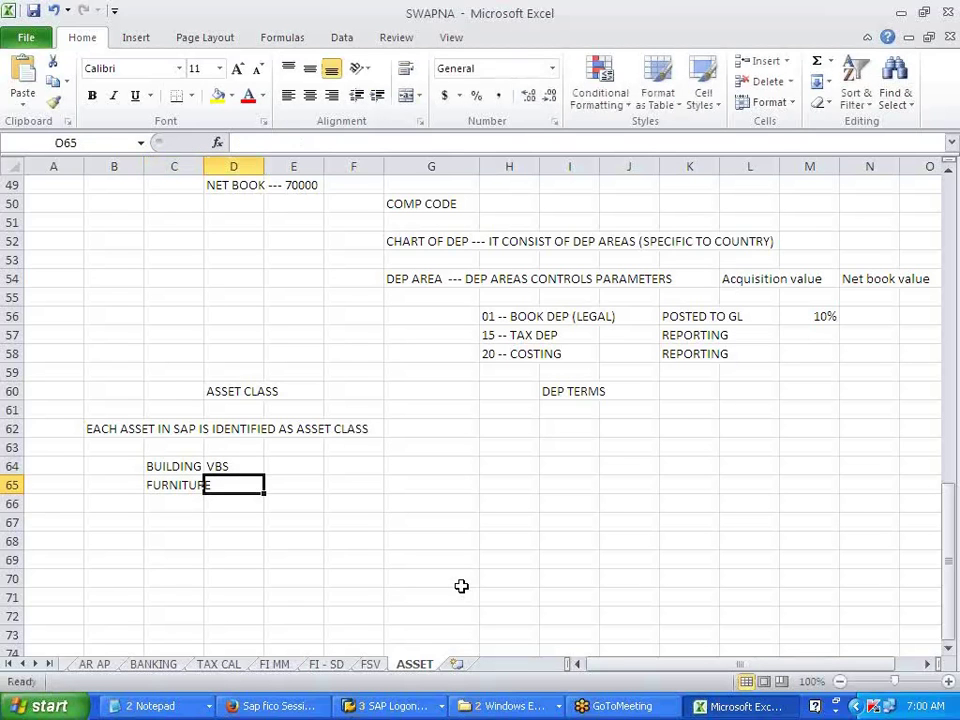
pyautogui.write('VFS')
pyautogui.click(461, 586)
pyautogui.moveTo(203, 168); pyautogui.dragTo(222, 168)
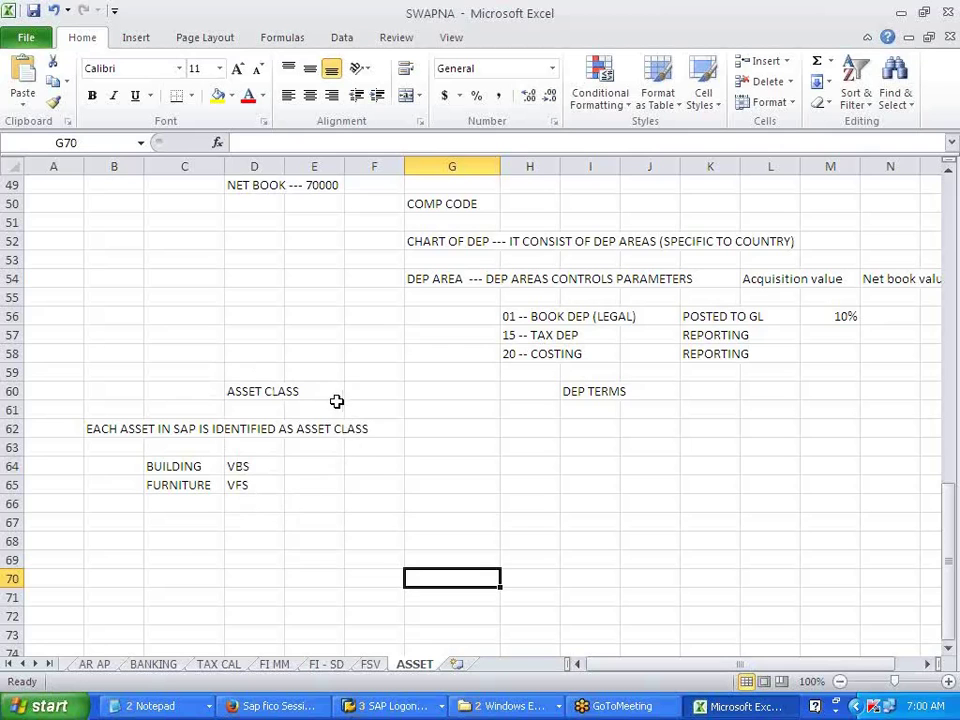
# Enter the note "PRE- REQUISTE FOR CREATING AN ASSET CLASS" in cell B67
pyautogui.click(109, 521)
pyautogui.write('P')
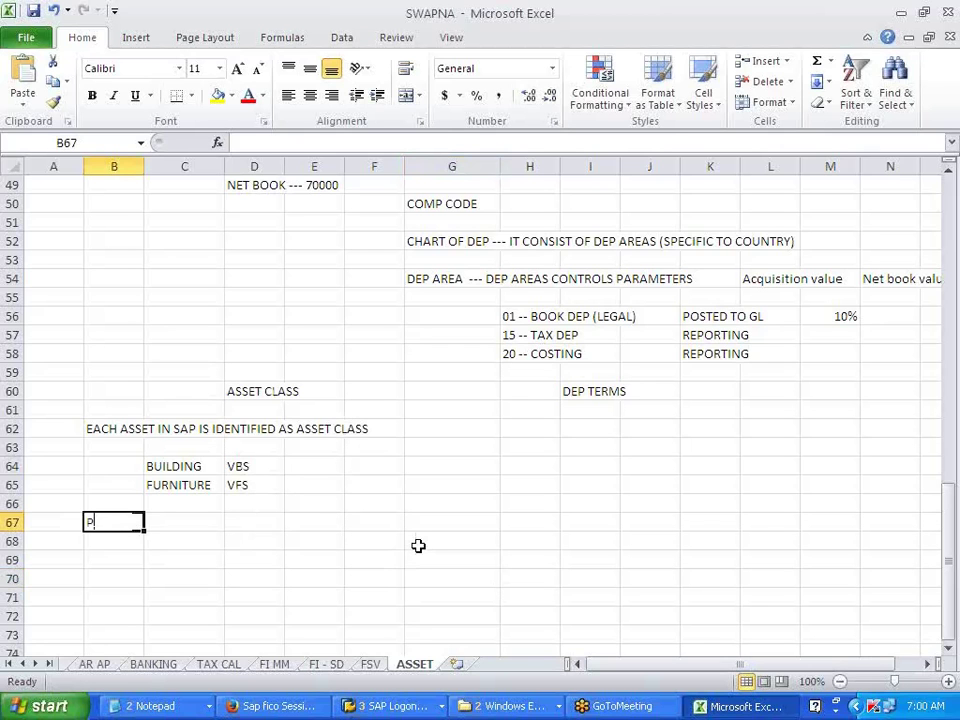
pyautogui.write('RE- RE')
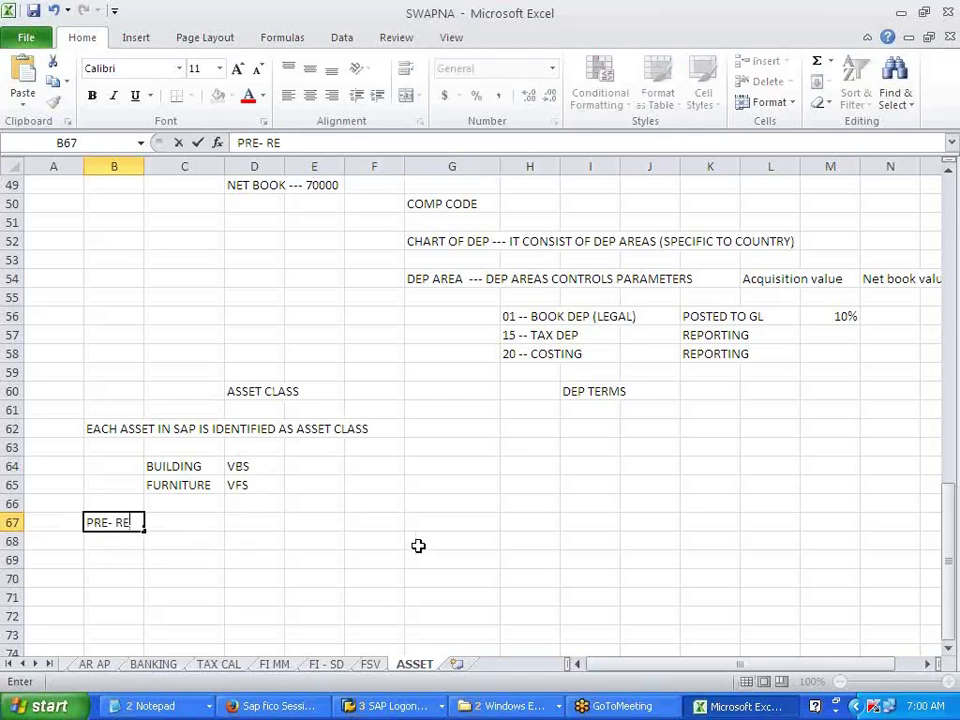
pyautogui.write('I')
pyautogui.press('BackSpace')
pyautogui.write('QUISTE')
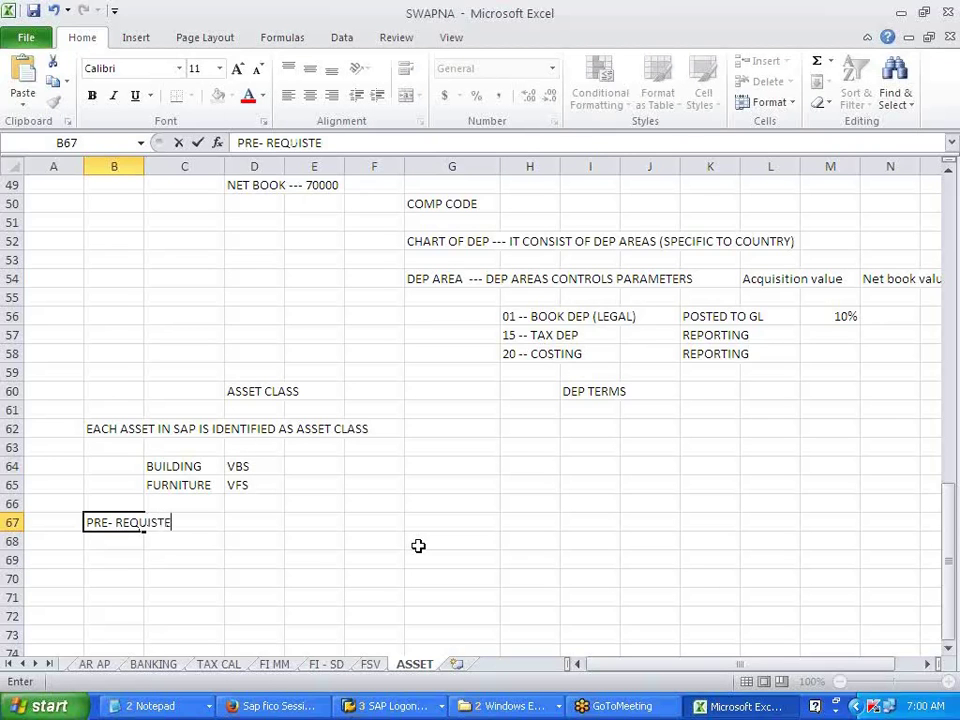
pyautogui.write(' FOR CREATE')
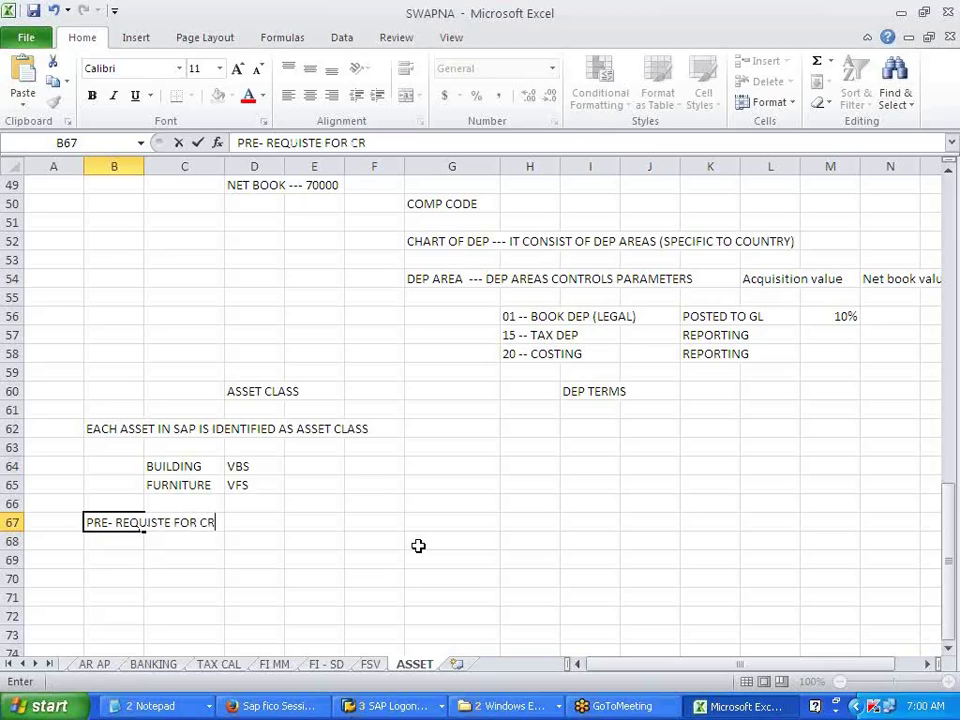
pyautogui.press('BackSpace')
pyautogui.write('IN')
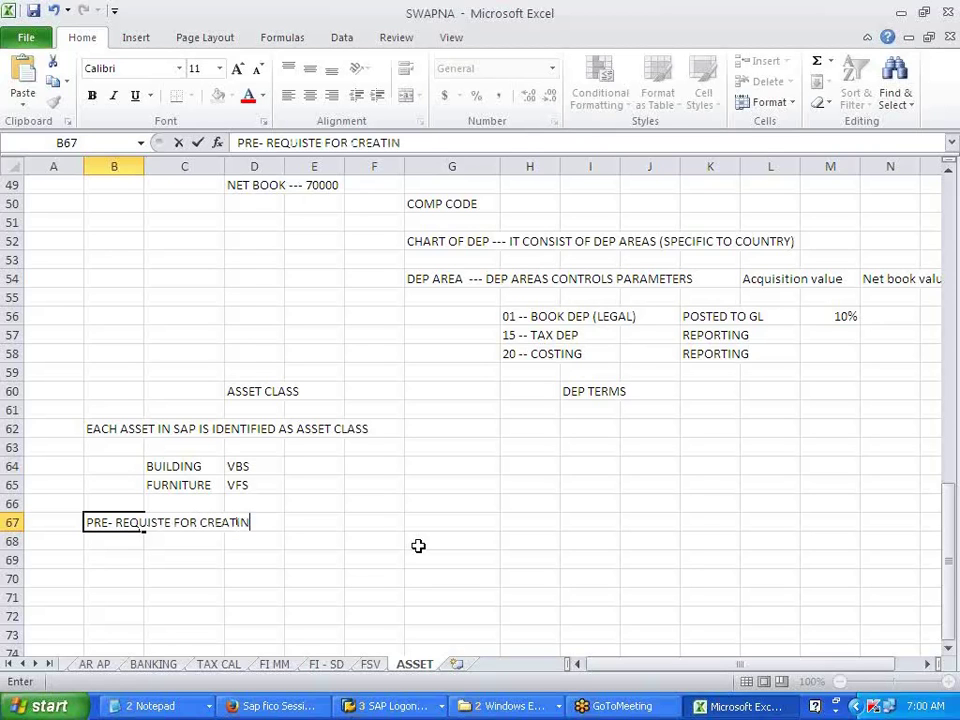
pyautogui.write('G AN ASSET ')
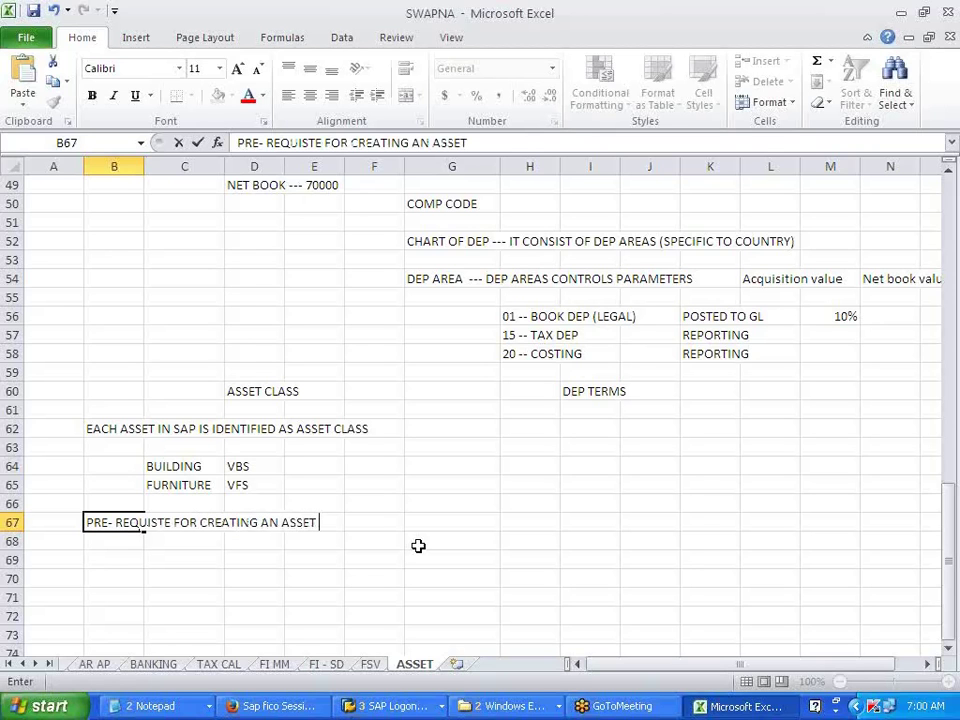
pyautogui.write('CLASS')
pyautogui.click(418, 545)
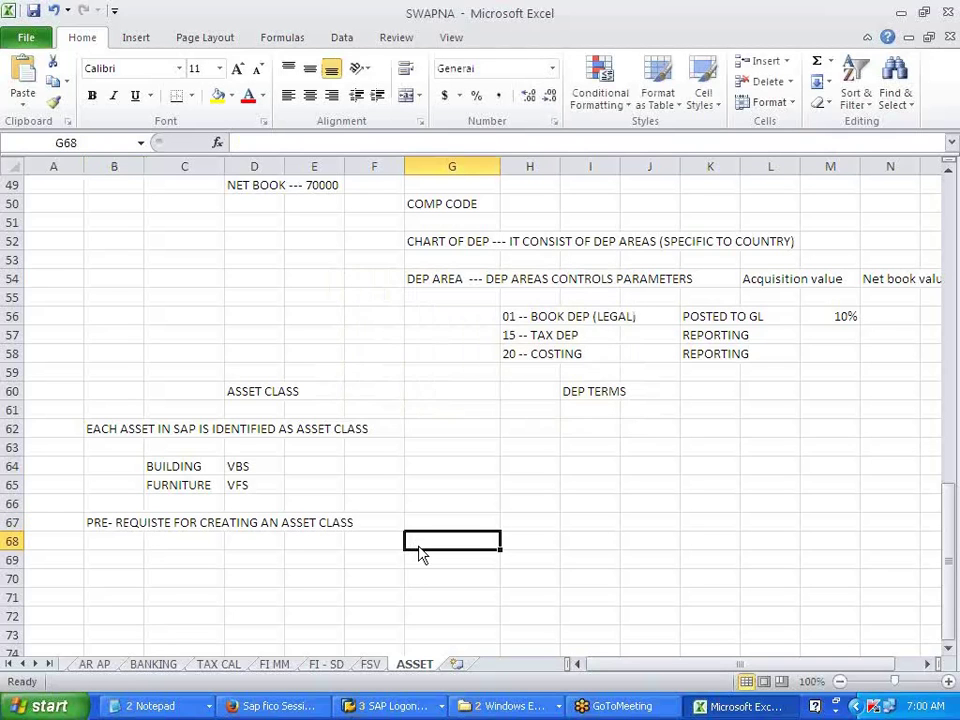
# Switch to the SAP implementation guide, expand Asset Classes under Organizational Structures and select Specify Account Determination
pyautogui.hotkey('alt', 'Tab')
pyautogui.click(187, 422)
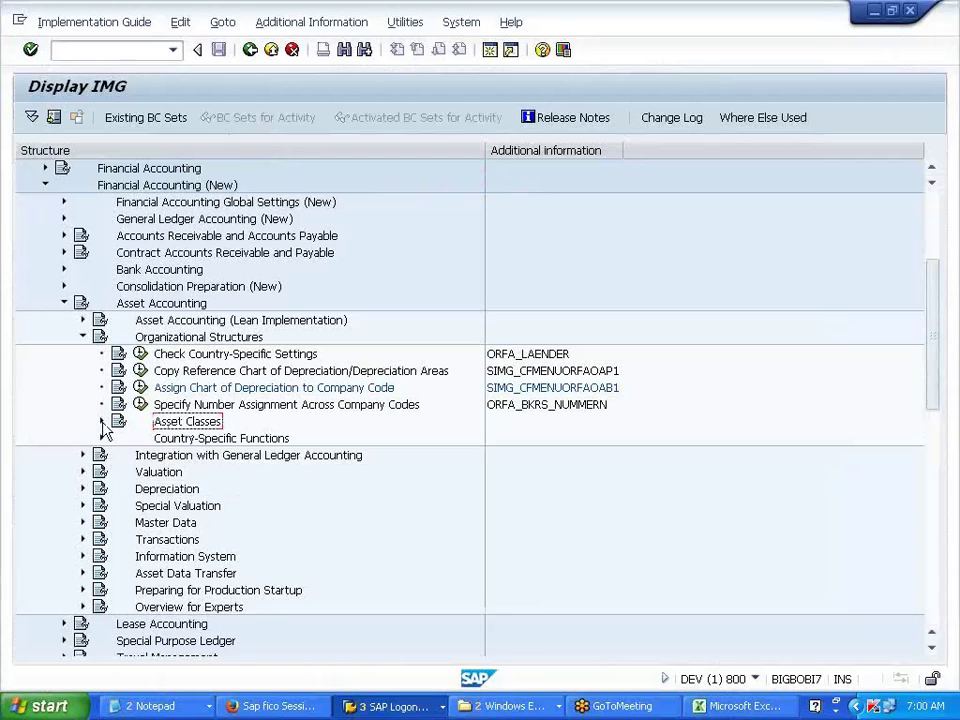
pyautogui.click(102, 422)
pyautogui.click(212, 460)
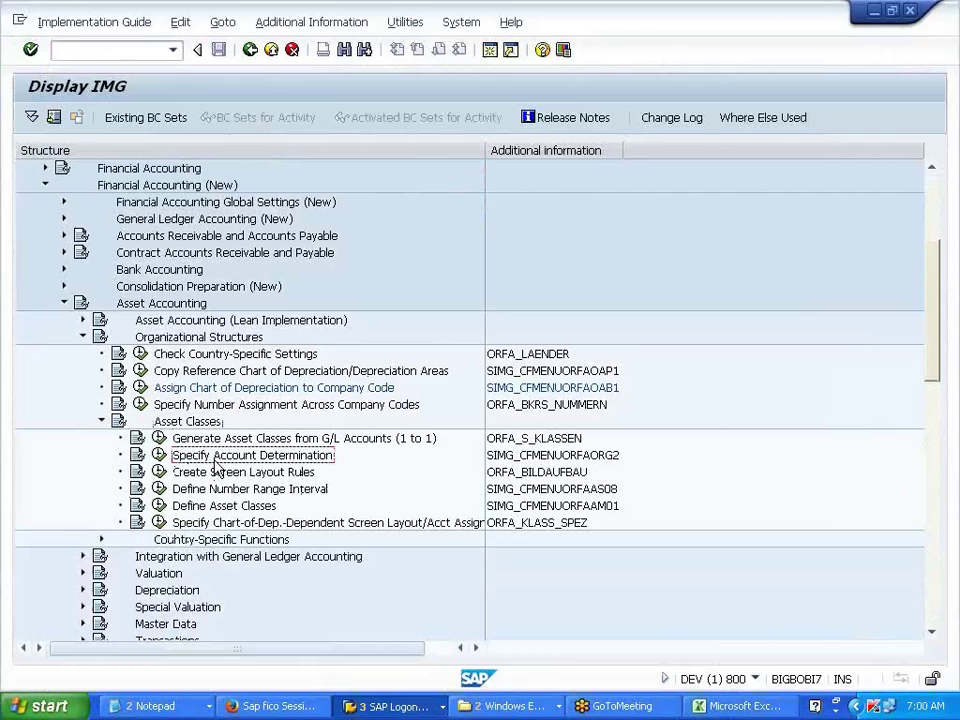
# Switch to Excel and enter "Specify Account Determination -- INDENFITY THE GL" in cell B69 as the first prerequisite
pyautogui.hotkey('alt', 'Tab')
pyautogui.click(131, 565)
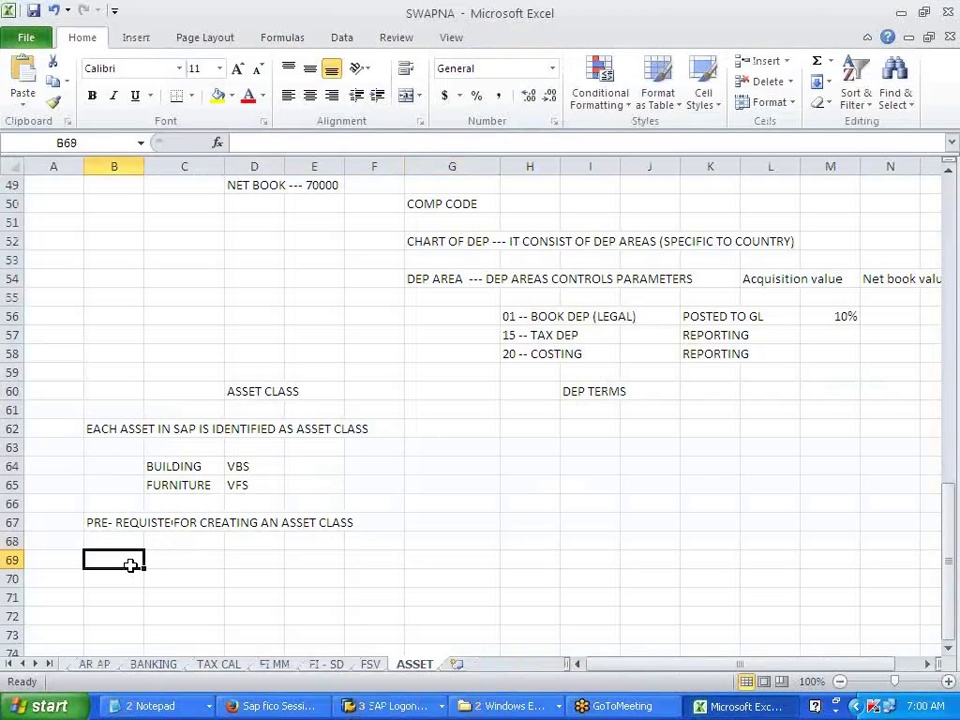
pyautogui.write('Specify Account Determination')
pyautogui.doubleClick(120, 560)
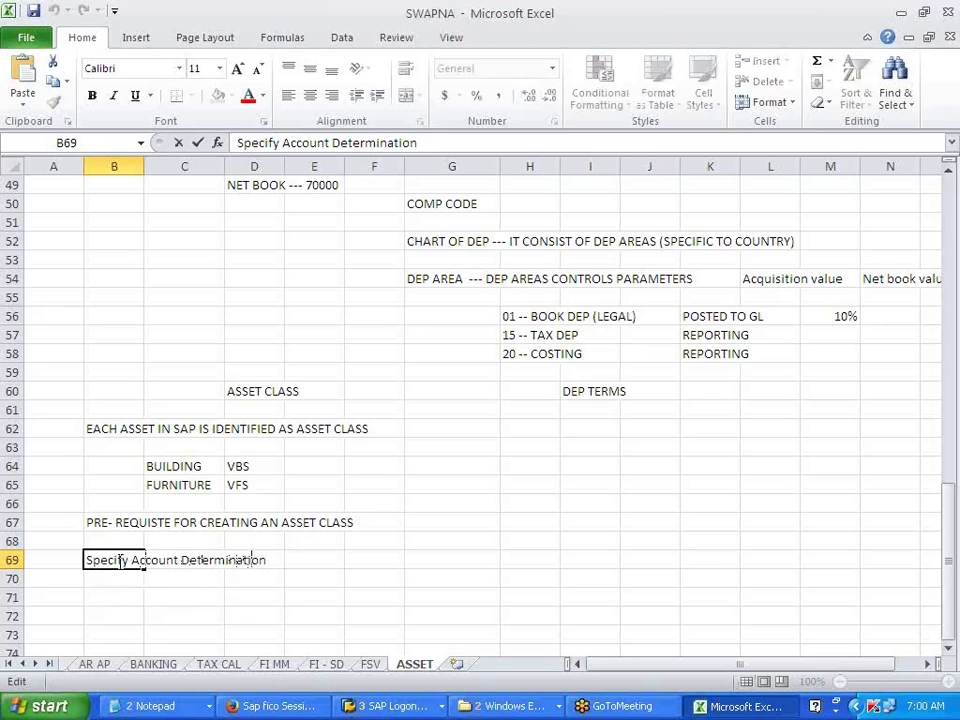
pyautogui.write('-- INDEN')
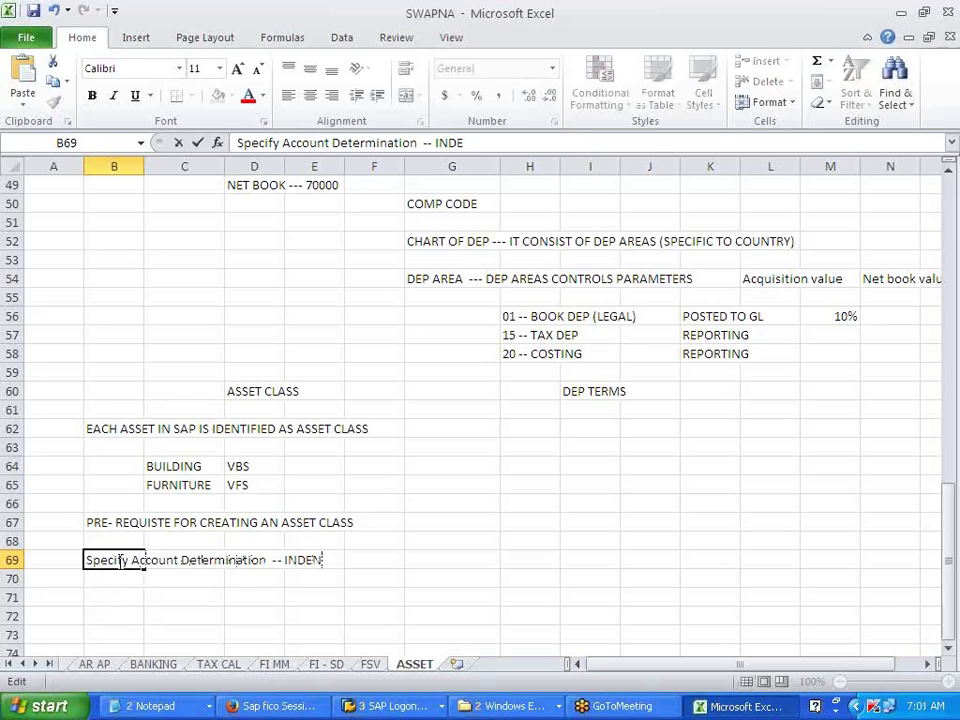
pyautogui.write('FITY THE ')
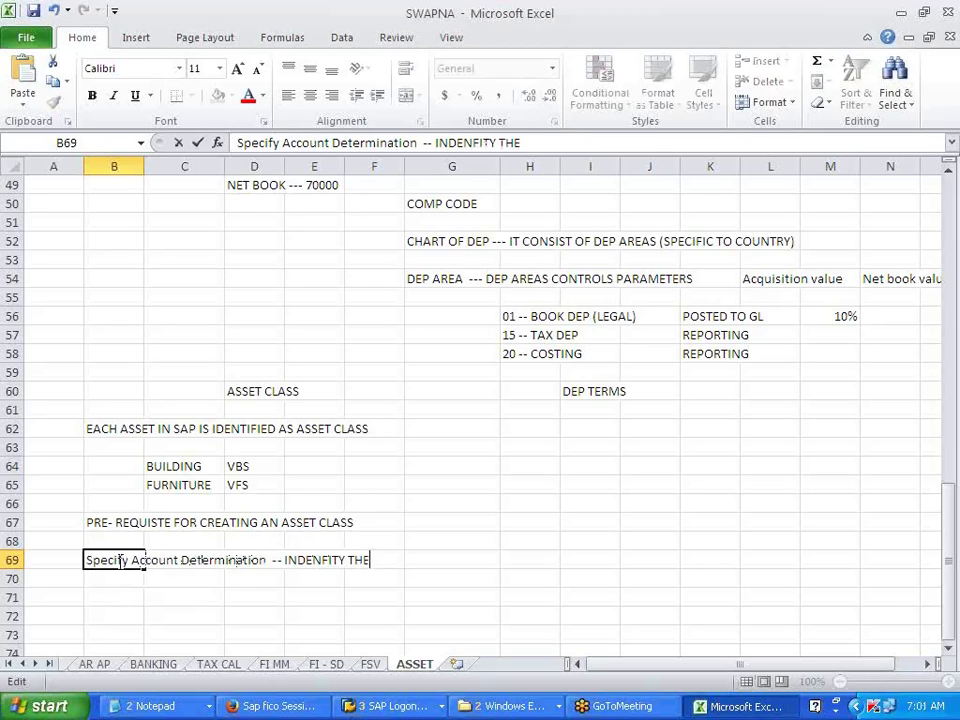
pyautogui.write('GL')
pyautogui.click(279, 630)
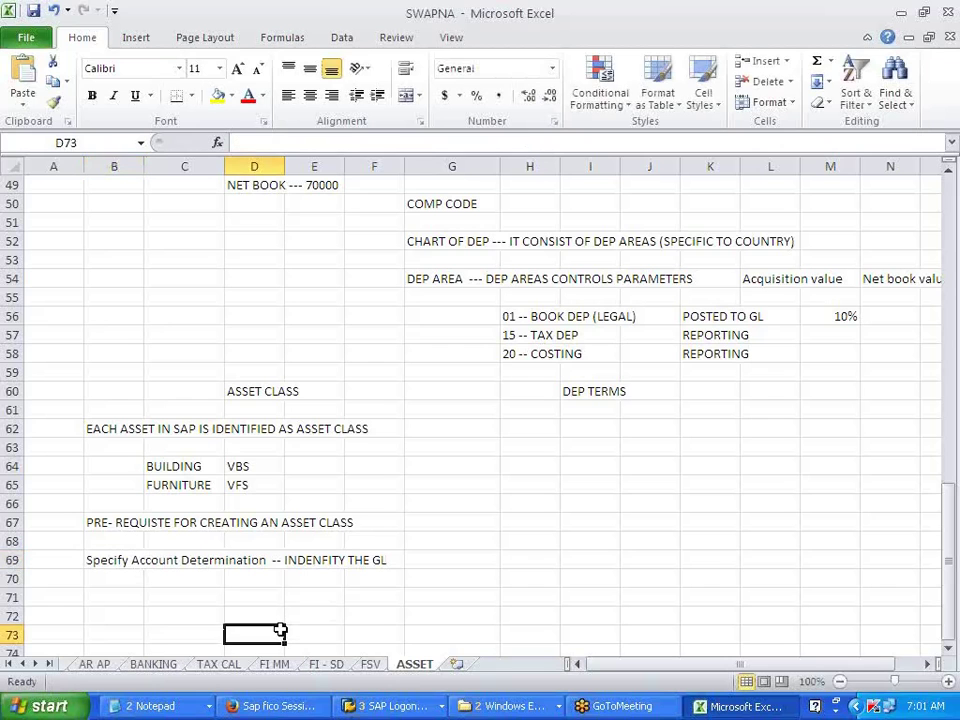
# Switch back to SAP, run the Specify Account Determination activity and start adding new entries
pyautogui.hotkey('alt', 'Tab')
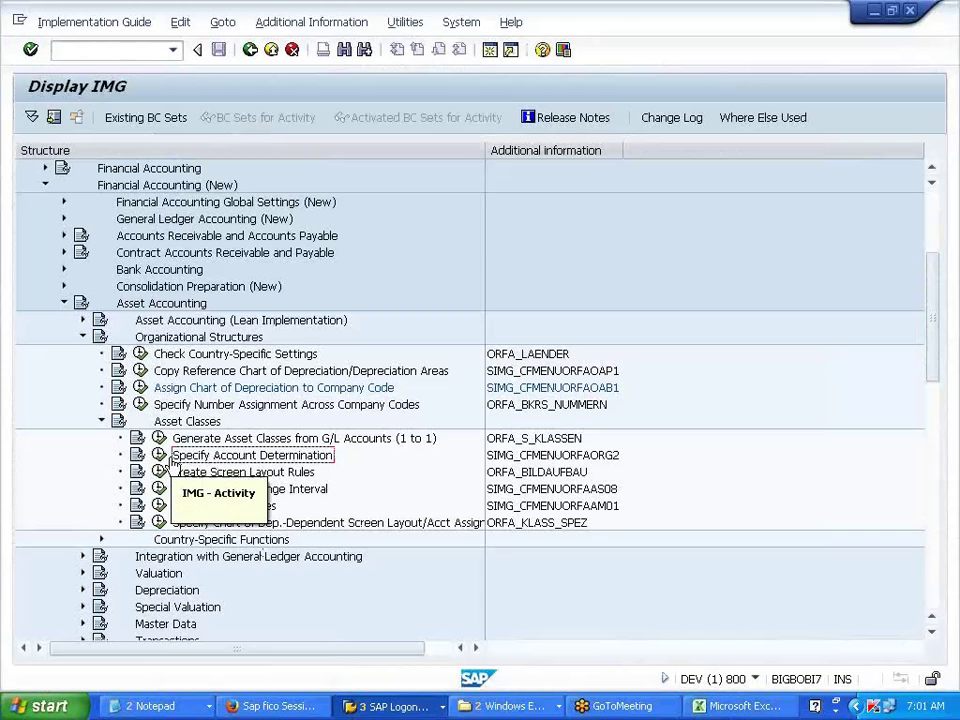
pyautogui.click(160, 455)
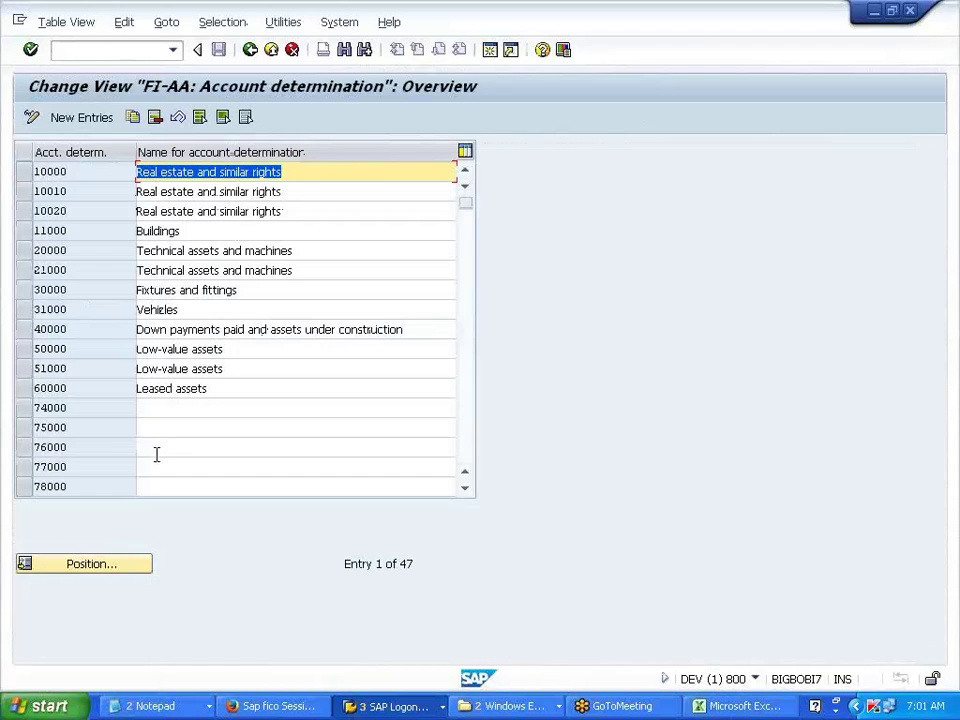
pyautogui.click(75, 120)
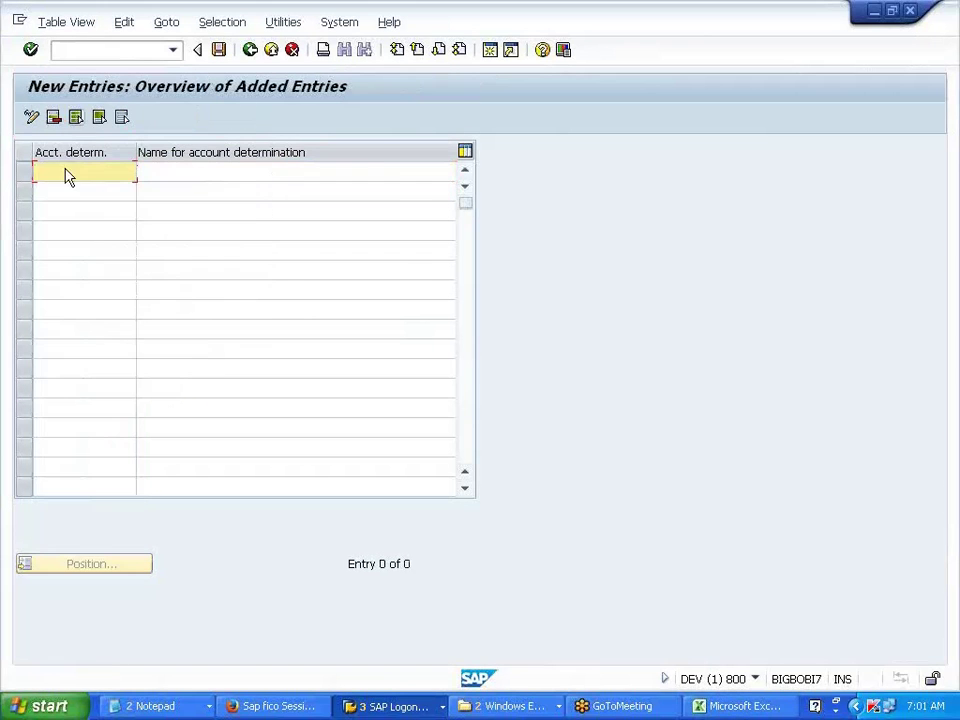
# Enter account determination VBS with the name "BUILDING - ACT DTER - V700" in the first row
pyautogui.write('VBS')
pyautogui.press('Tab')
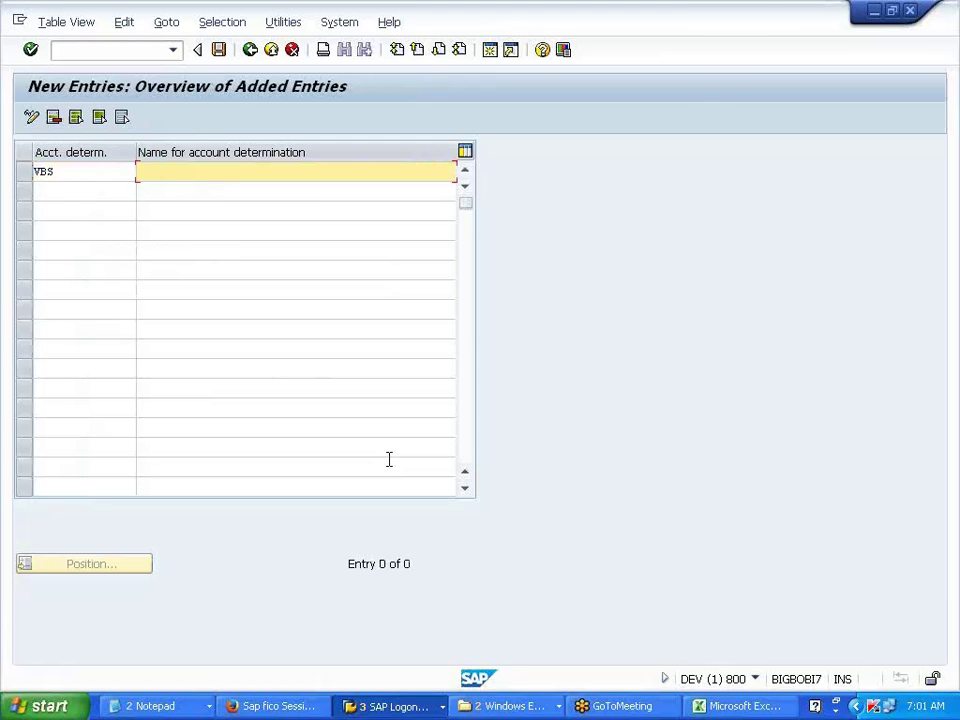
pyautogui.write('BU')
pyautogui.write('ILDING')
pyautogui.write(' - V')
pyautogui.write('ACT DTER')
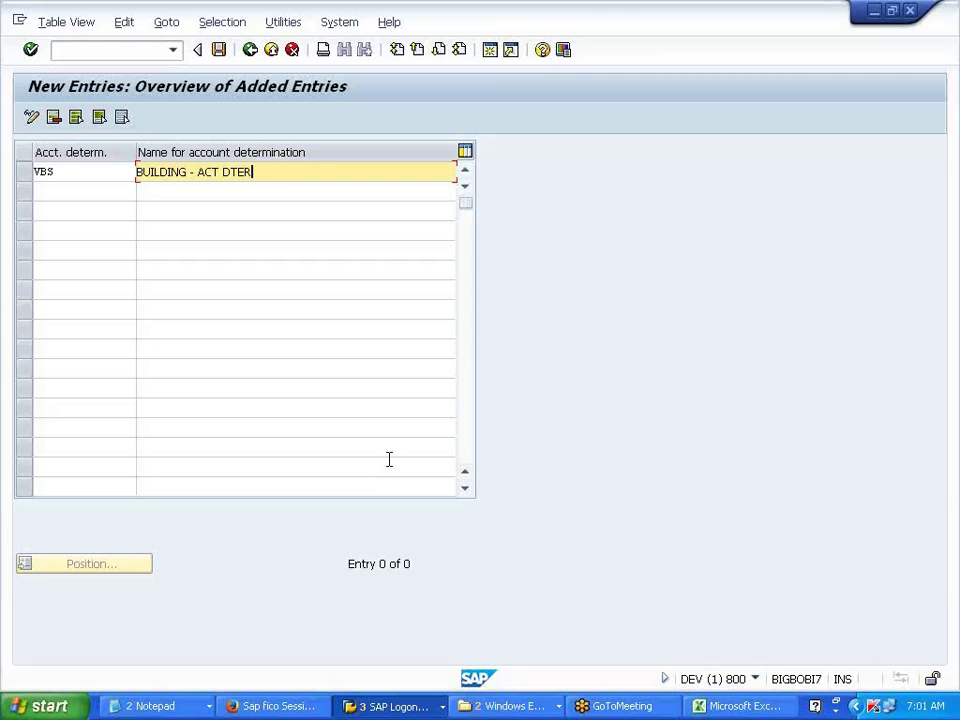
pyautogui.write(' - V700')
pyautogui.press('Down')
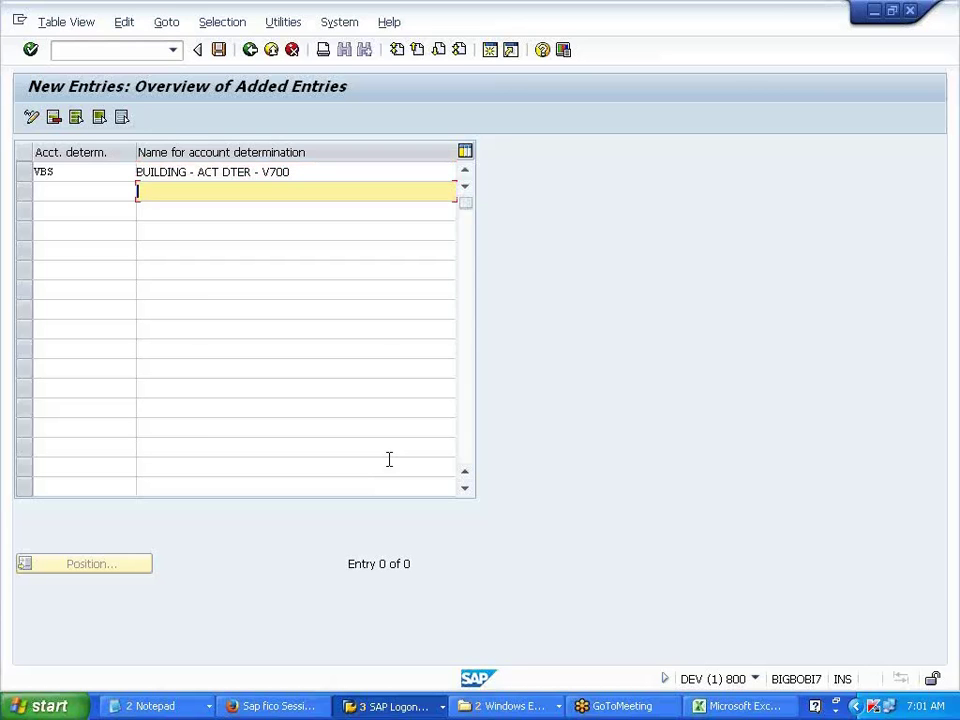
# Enter account determination VPM with the name "PLNT AND MAHC - ACT DETER - V700" in the second row
pyautogui.press('Left')
pyautogui.write('V')
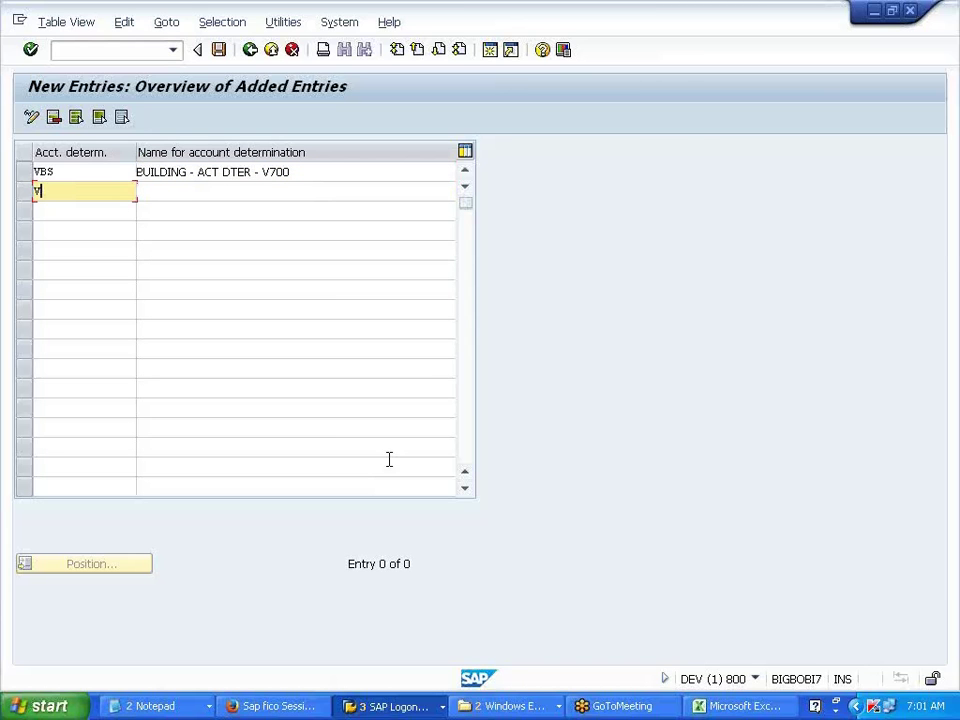
pyautogui.write('PM')
pyautogui.press('Tab')
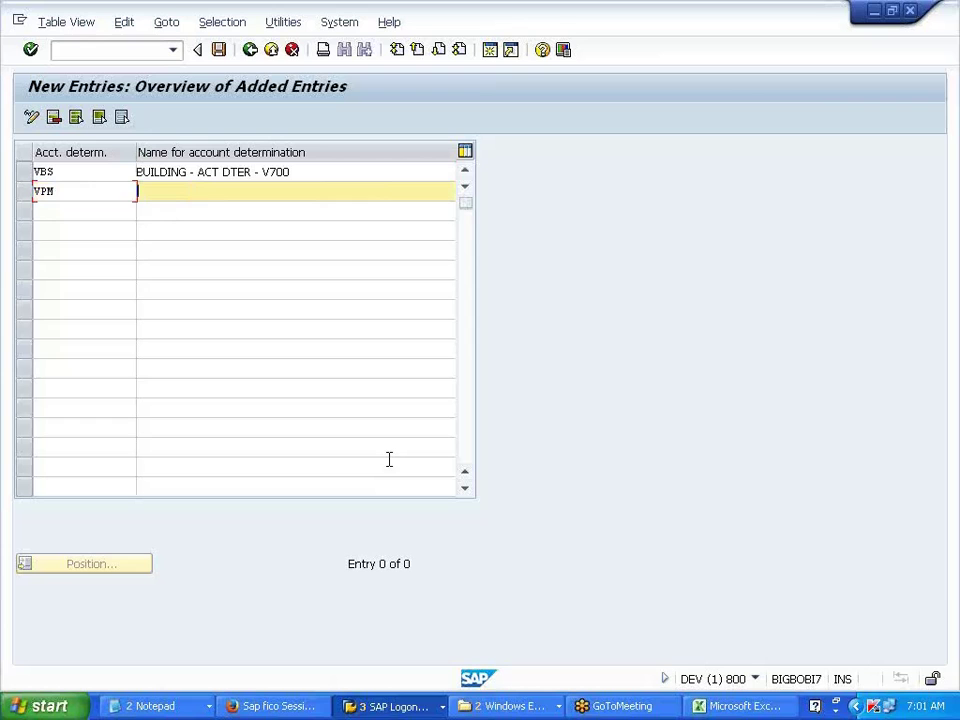
pyautogui.write('PLNT AND MAHC - A')
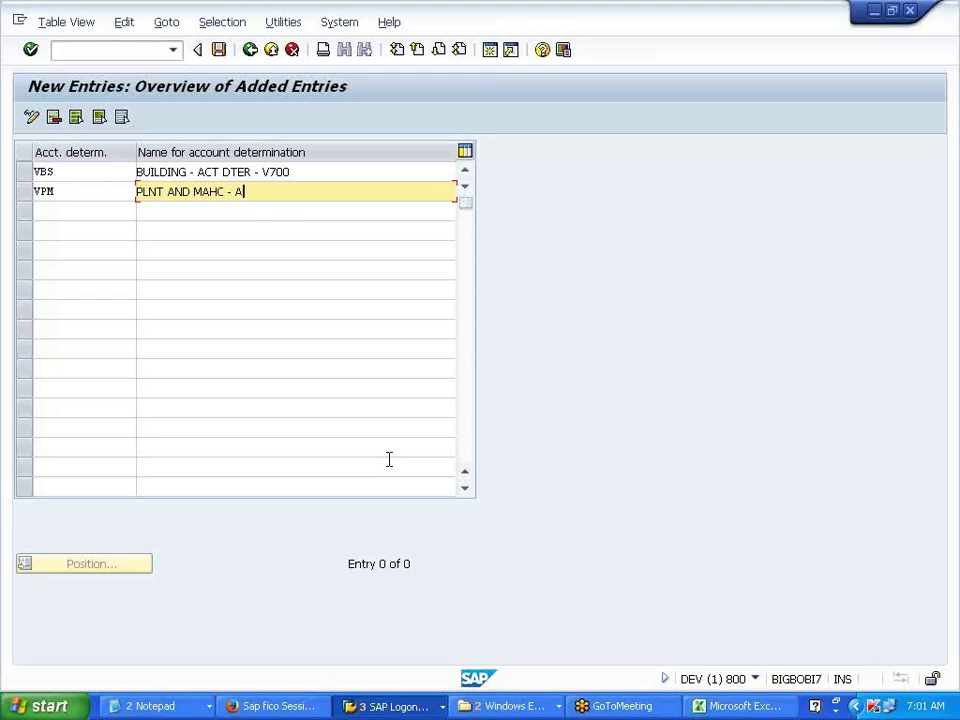
pyautogui.write('CT. ETER - V700')
# Enter account determination VFT with the name "FURNITURE -- ACT DETER - V700" in the third row
pyautogui.press('Down')
pyautogui.press('Left')
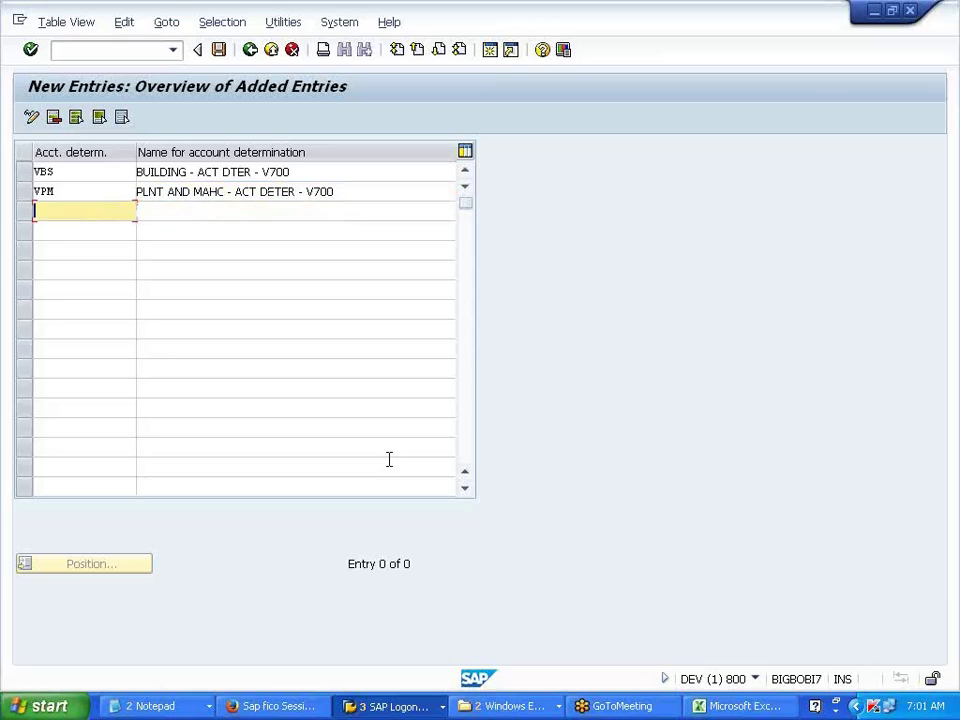
pyautogui.write('VFT')
pyautogui.press('Tab')
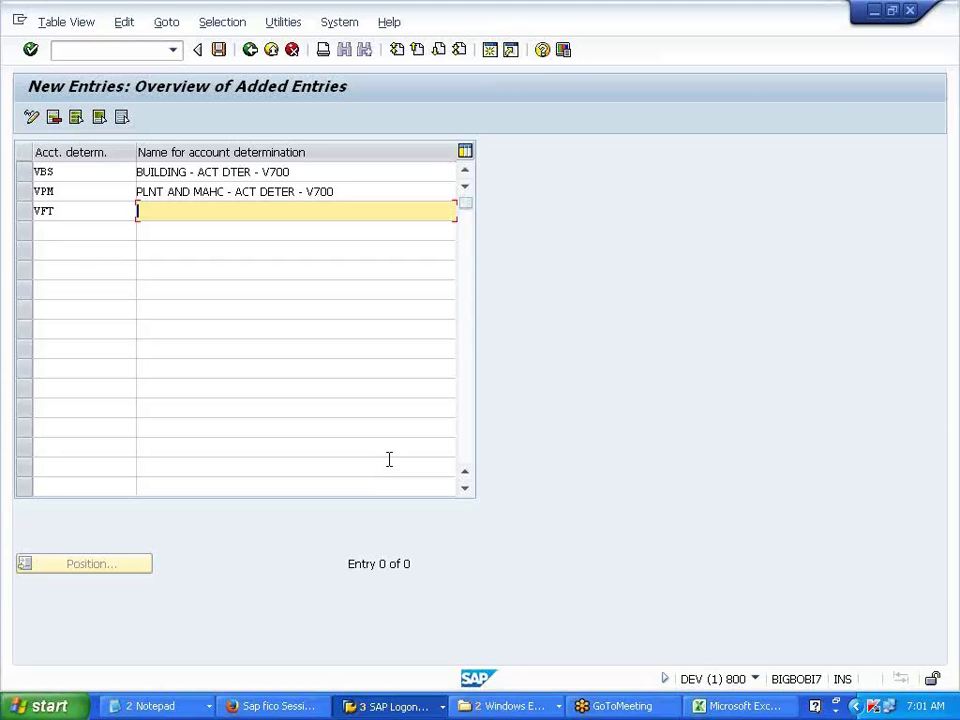
pyautogui.write('FURNITURE -- ACT D')
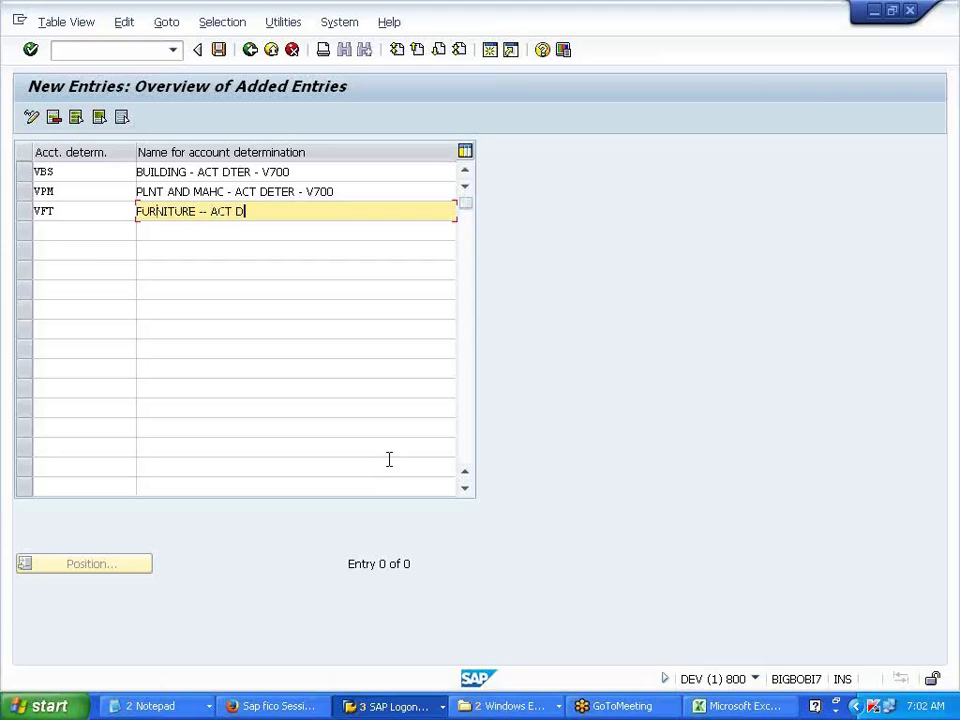
pyautogui.write('ETER - V700')
pyautogui.press('Return')
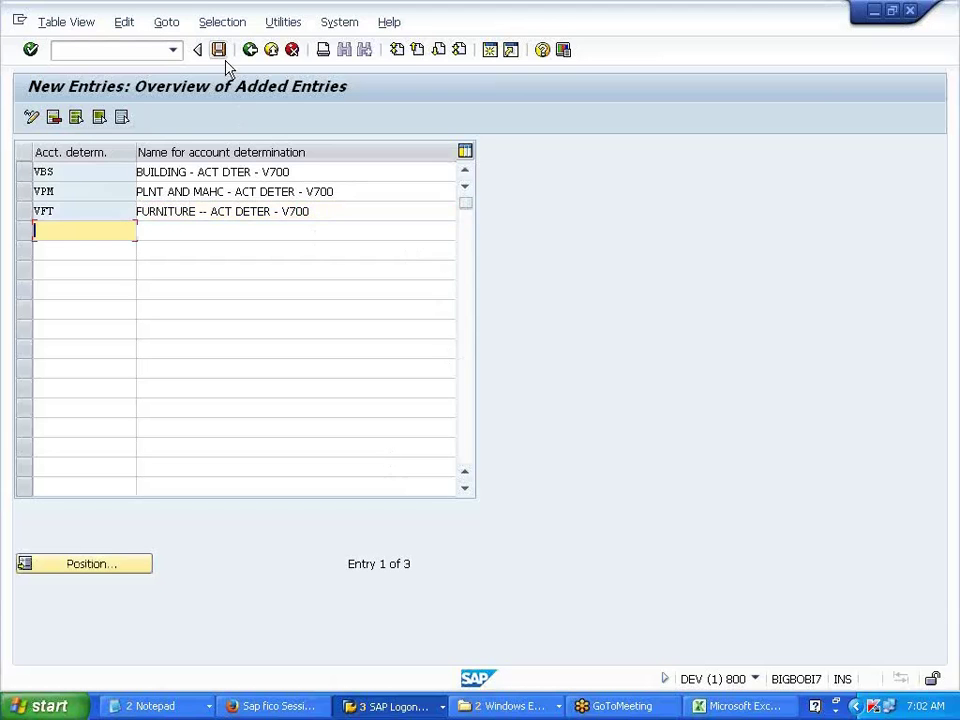
# Save the three new account determinations to the customizing request and return to the implementation guide
pyautogui.click(242, 191)
pyautogui.click(219, 50)
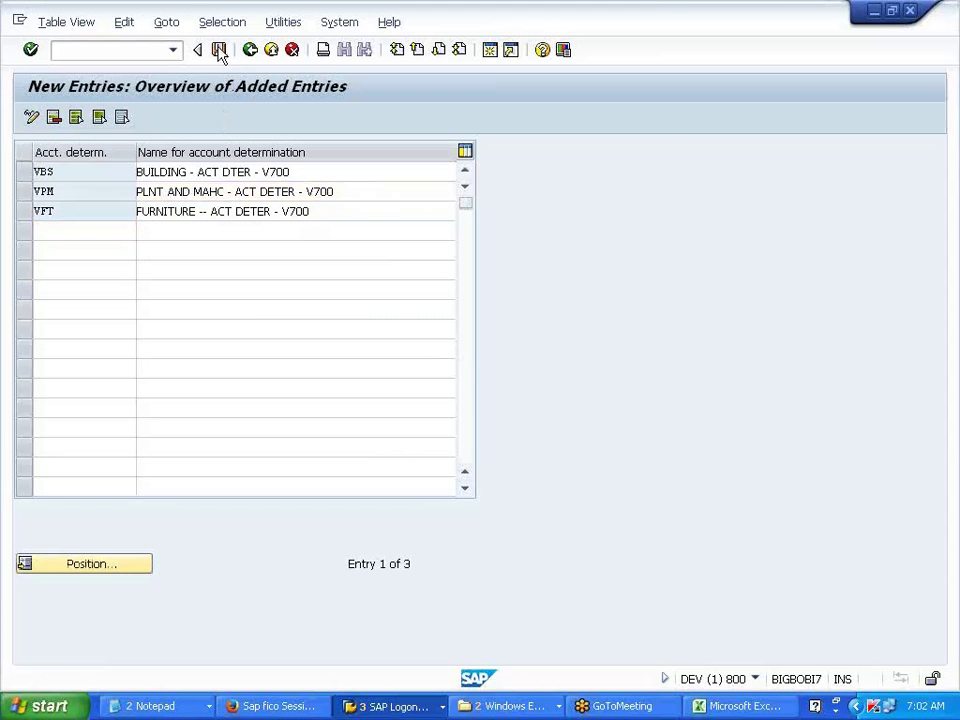
pyautogui.click(276, 318)
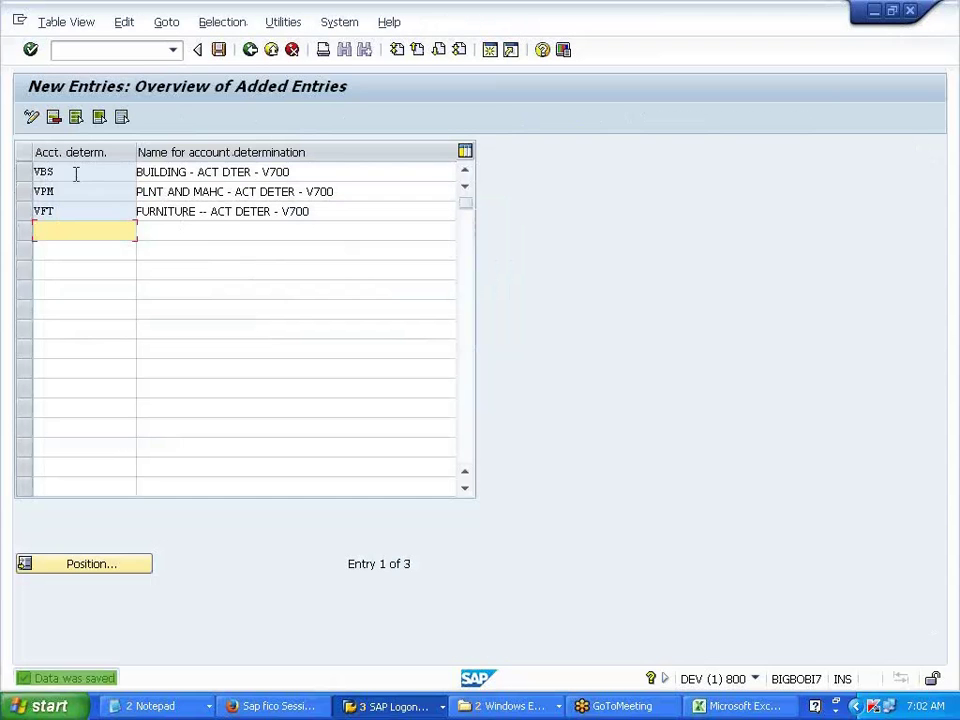
pyautogui.click(36, 211)
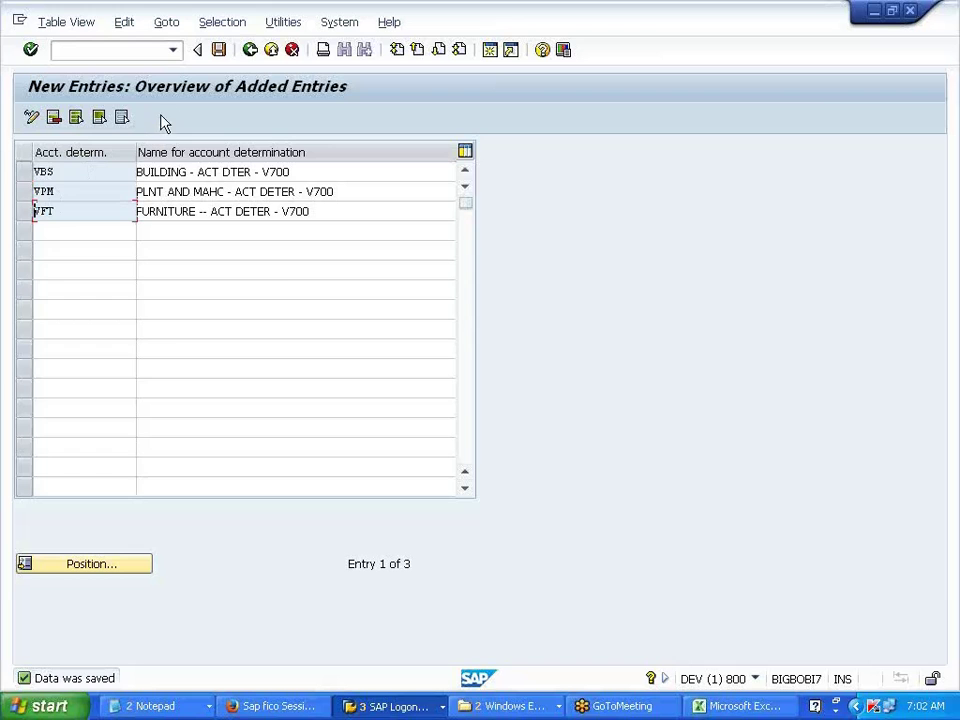
pyautogui.click(251, 49)
pyautogui.click(251, 49)
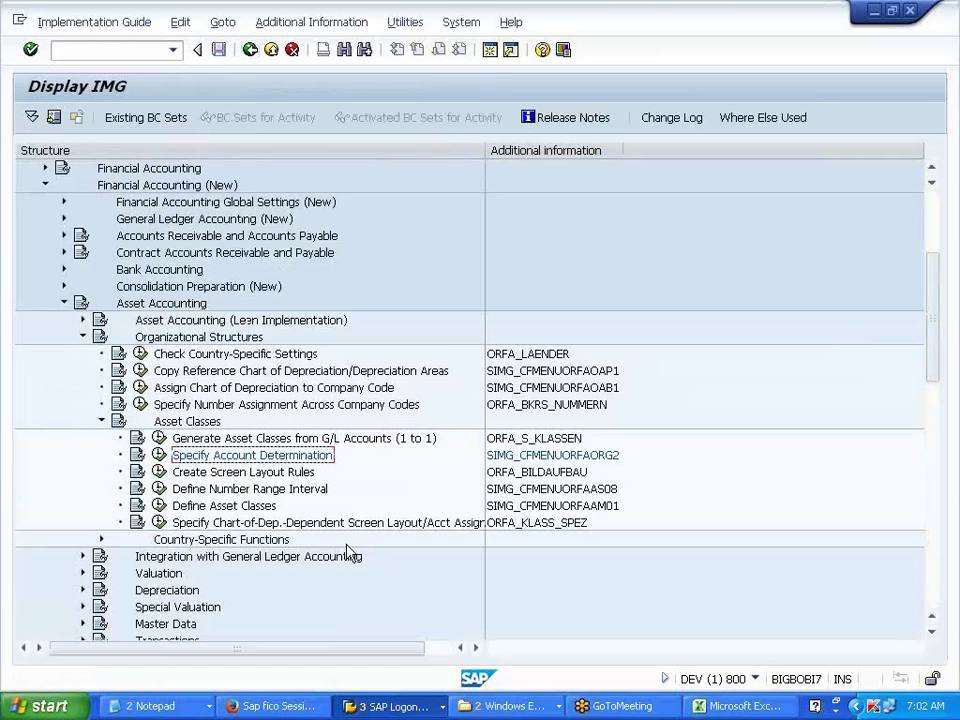
# Switch to Excel and enter "Create Screen Layout Rules -- CONTROLS THE FIELDS OF ASSET MASTER DATA" in cell B71 as the second prerequisite
pyautogui.click(288, 476)
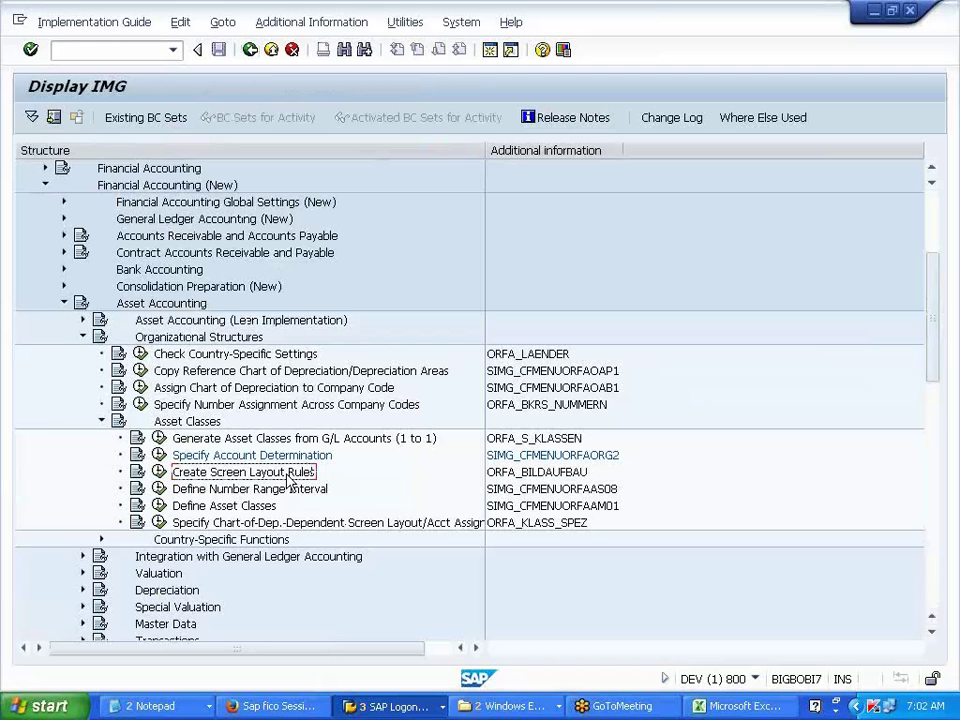
pyautogui.hotkey('alt', 'Tab')
pyautogui.click(111, 596)
pyautogui.write('Create Screen Layout Rules')
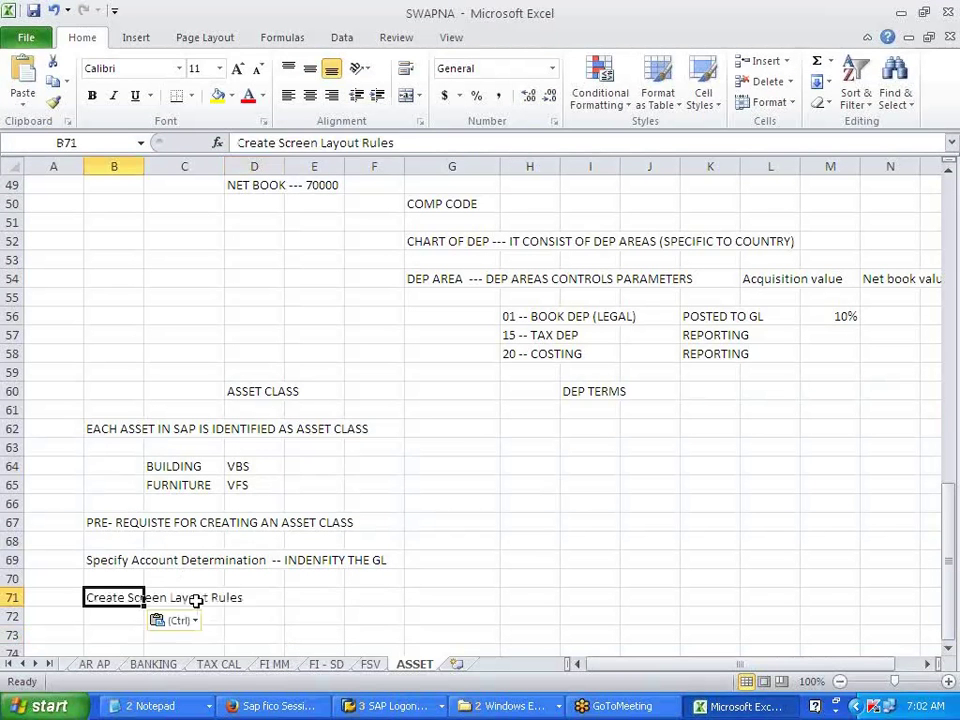
pyautogui.doubleClick(124, 598)
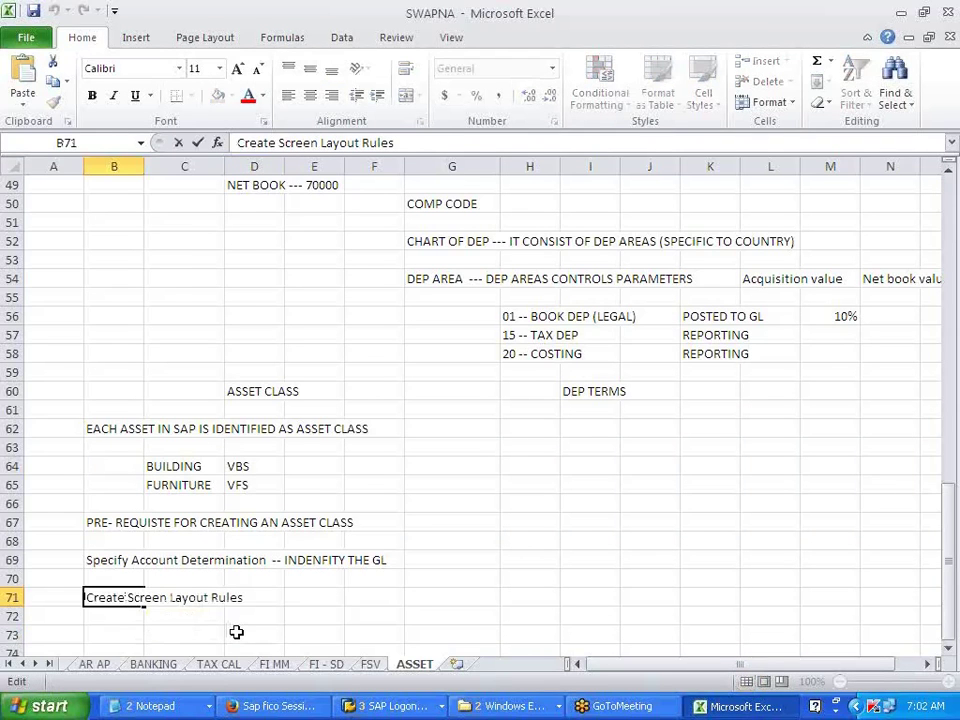
pyautogui.press('End')
pyautogui.write('-- CONTROLS THE F')
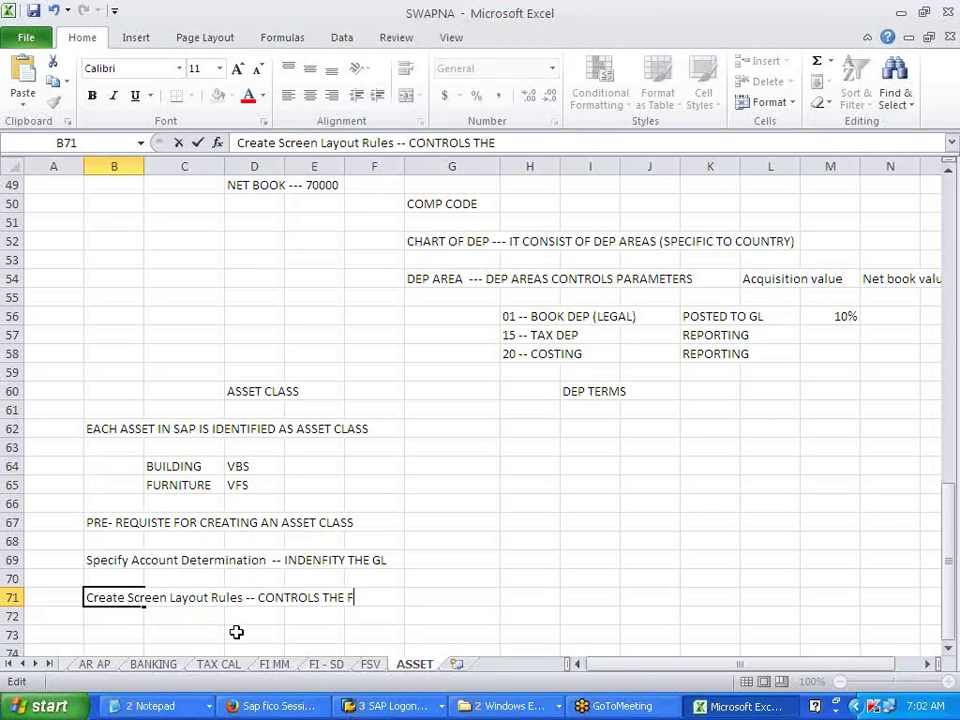
pyautogui.write('IELDS OF ')
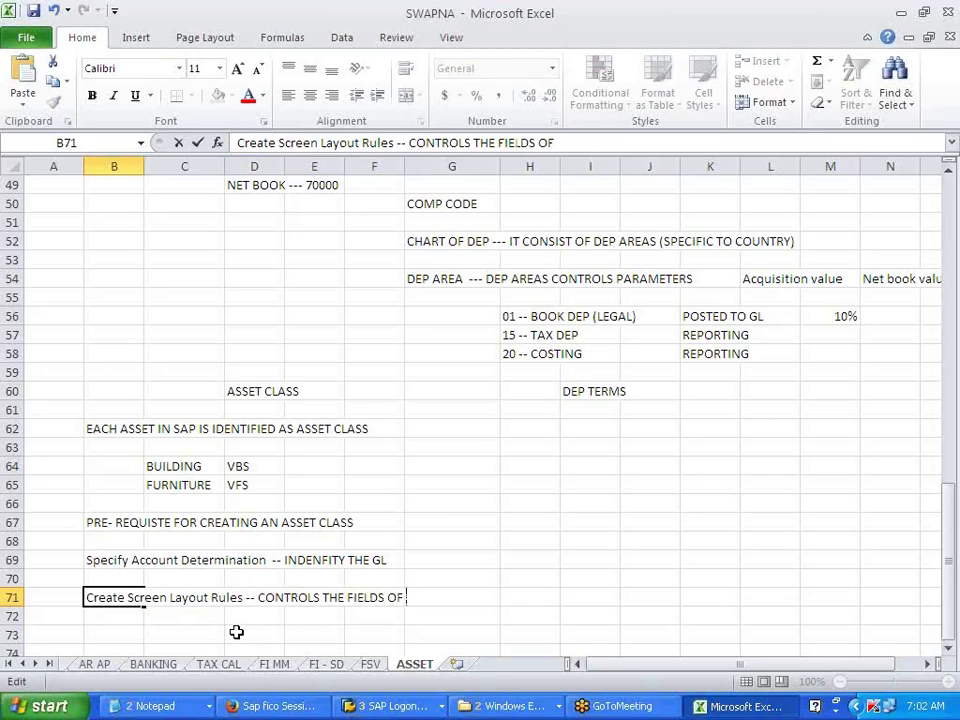
pyautogui.write('ASSET MAS')
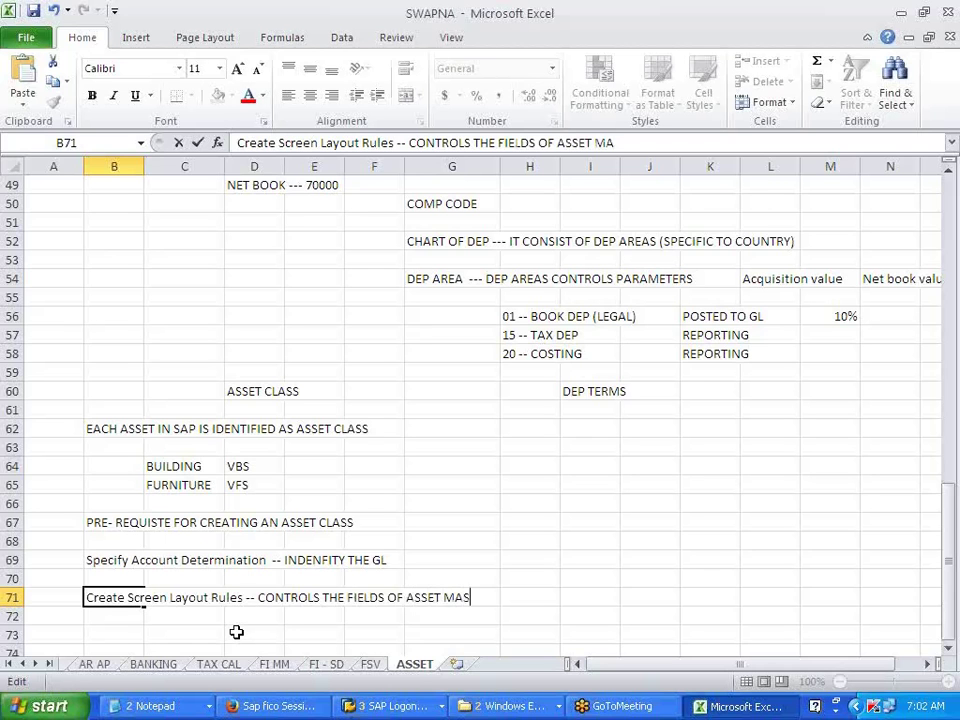
pyautogui.write('TER DATA')
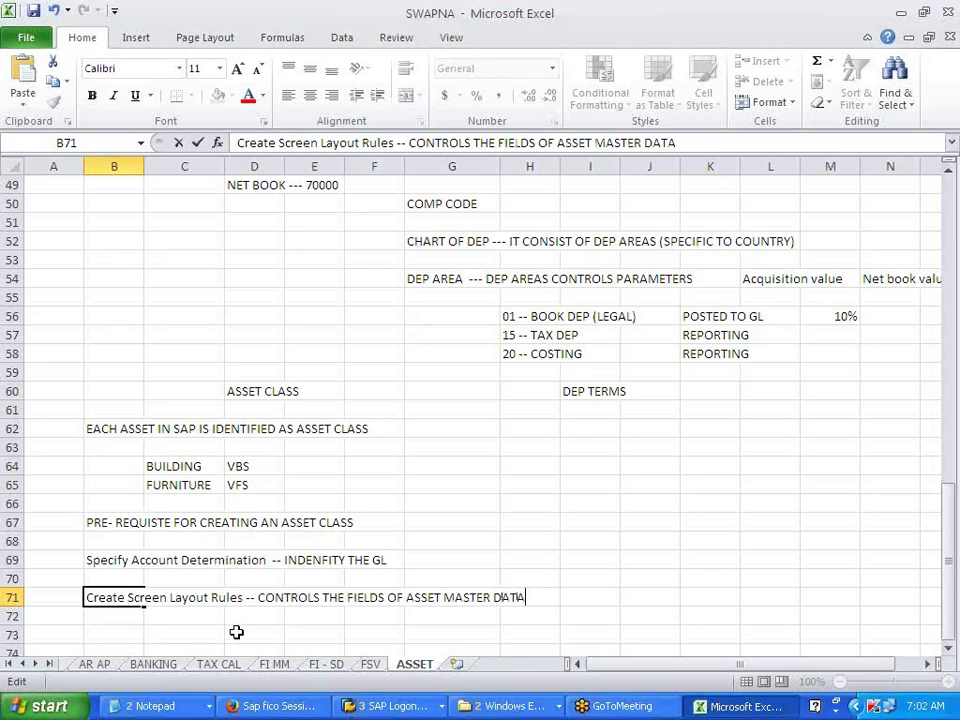
pyautogui.click(236, 631)
# Switch back to SAP, run Create Screen Layout Rules and start copying rules 1100 Buildings, 2000 General machines and 3000 Fixtures and Fittings
pyautogui.hotkey('alt', 'Tab')
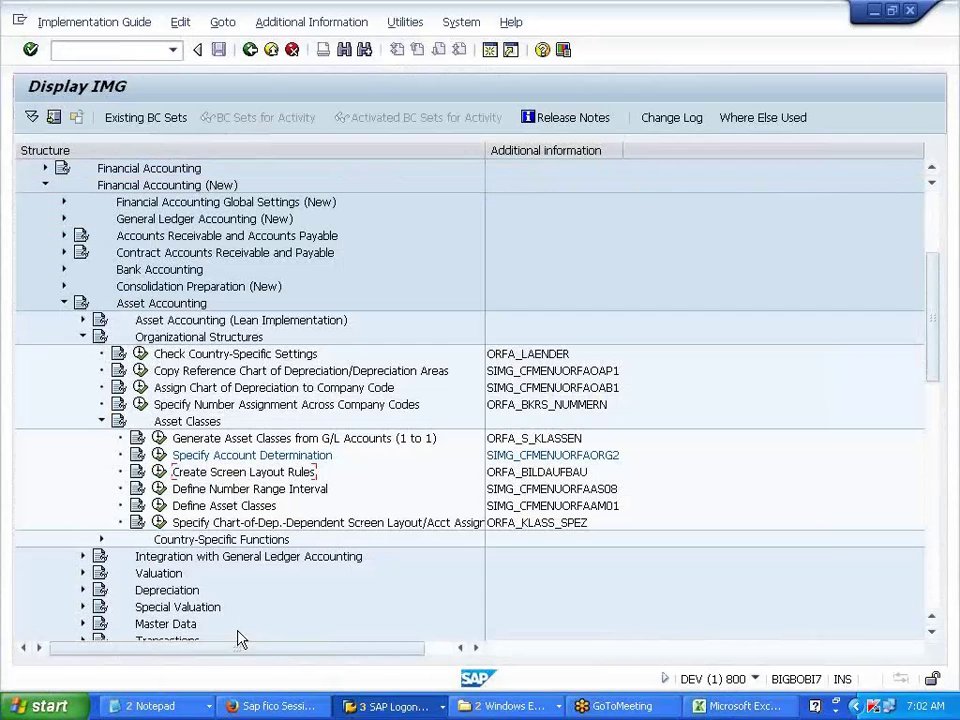
pyautogui.click(160, 472)
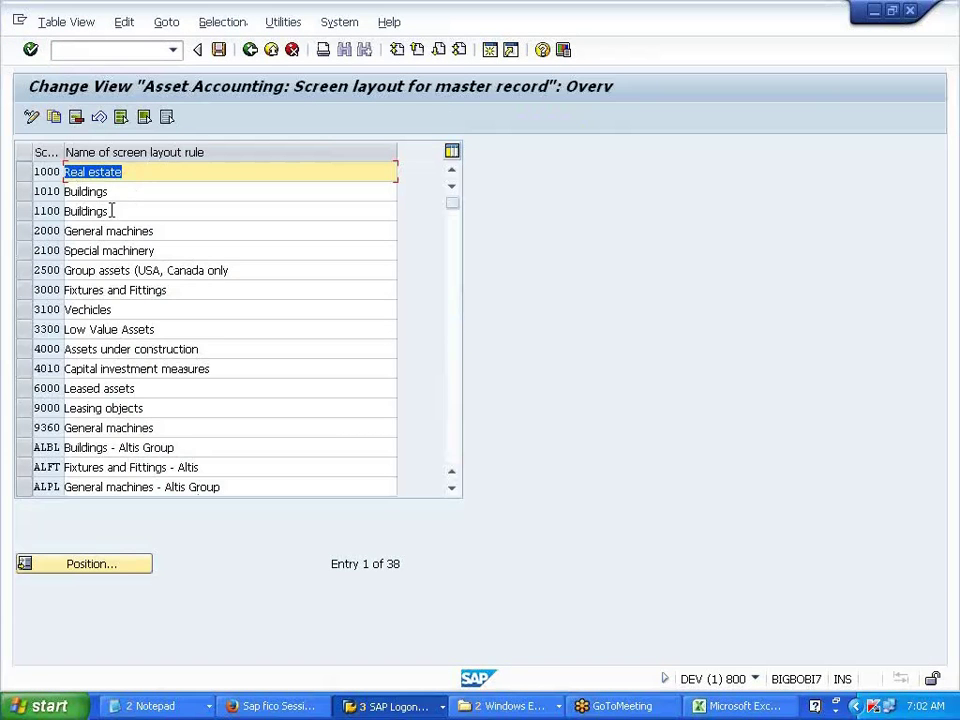
pyautogui.click(80, 211)
pyautogui.click(36, 211)
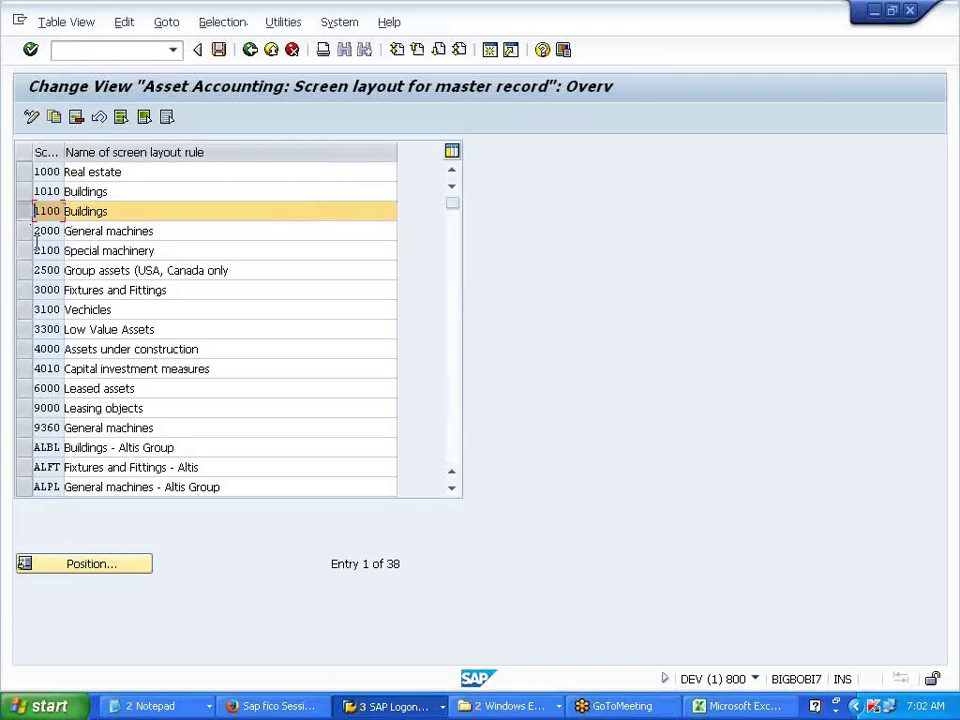
pyautogui.click(32, 234)
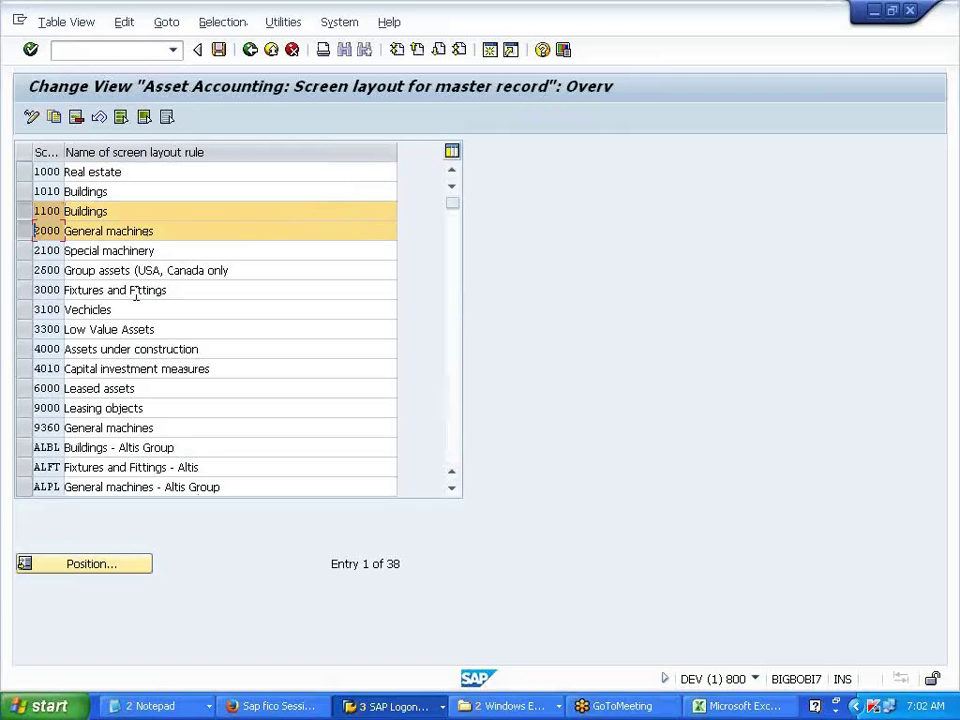
pyautogui.click(32, 291)
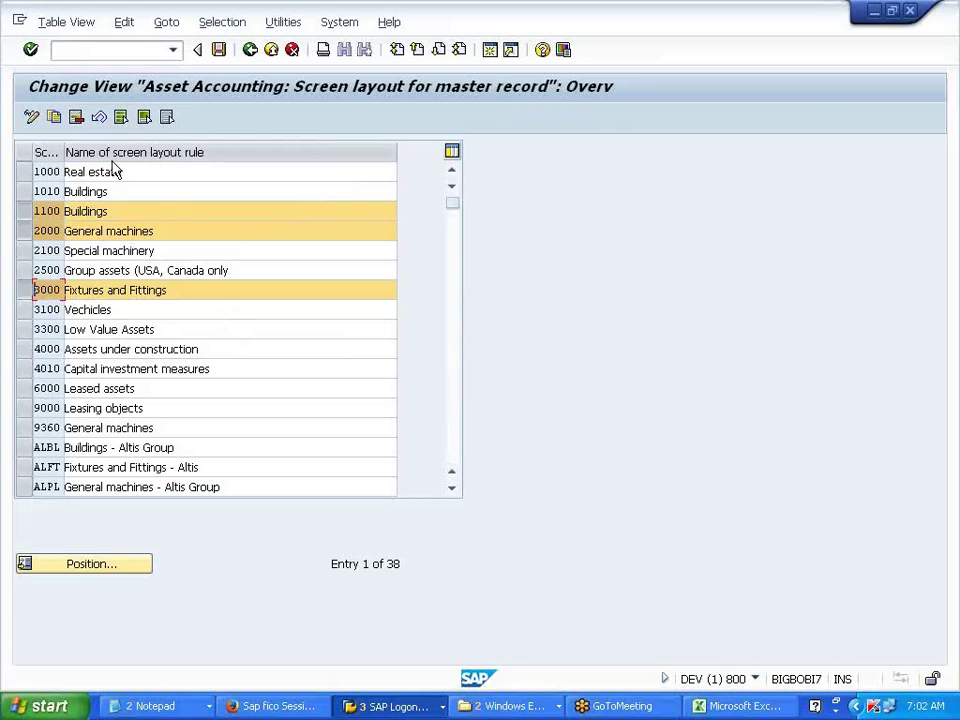
pyautogui.click(54, 118)
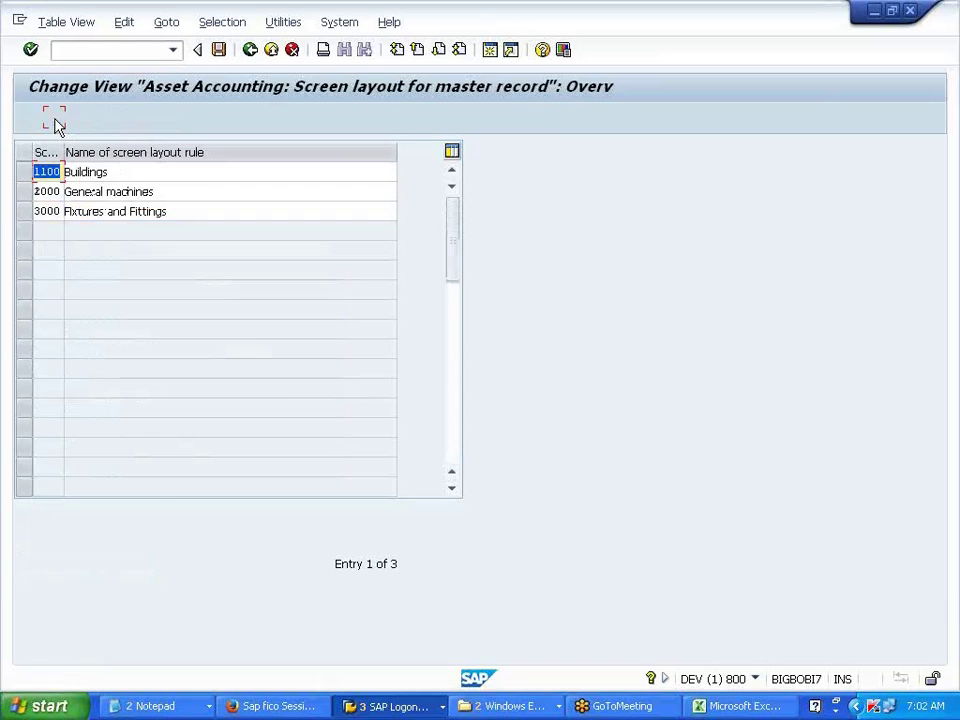
# Set the target rule codes to VBS for Buildings, VPM for General machines and VFT for Fixtures and Fittings
pyautogui.press('Delete')
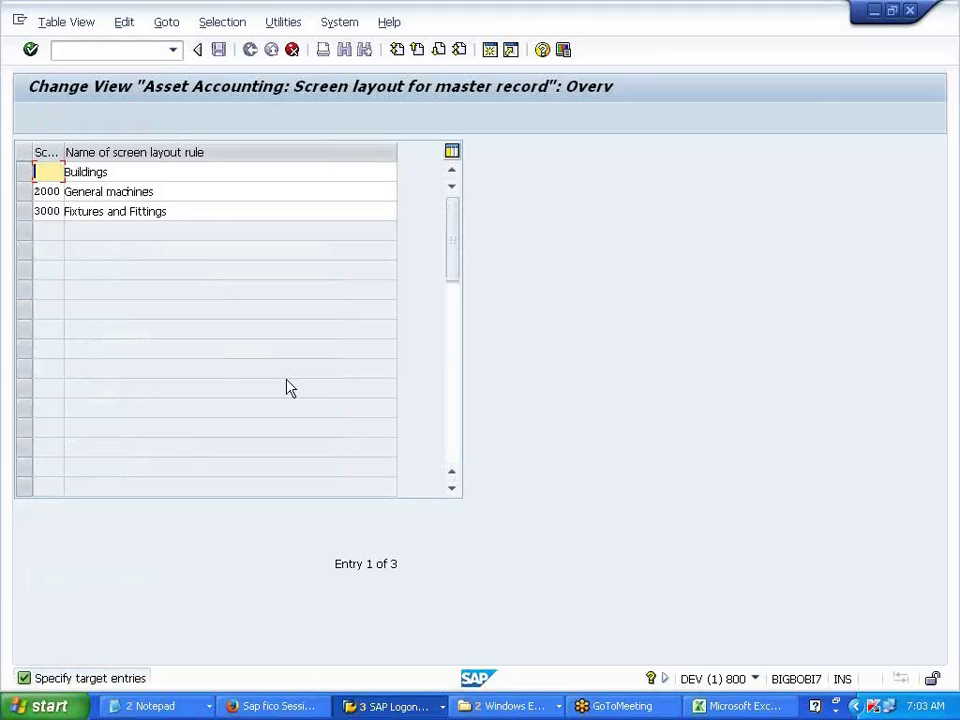
pyautogui.write('VBS')
pyautogui.press('Down')
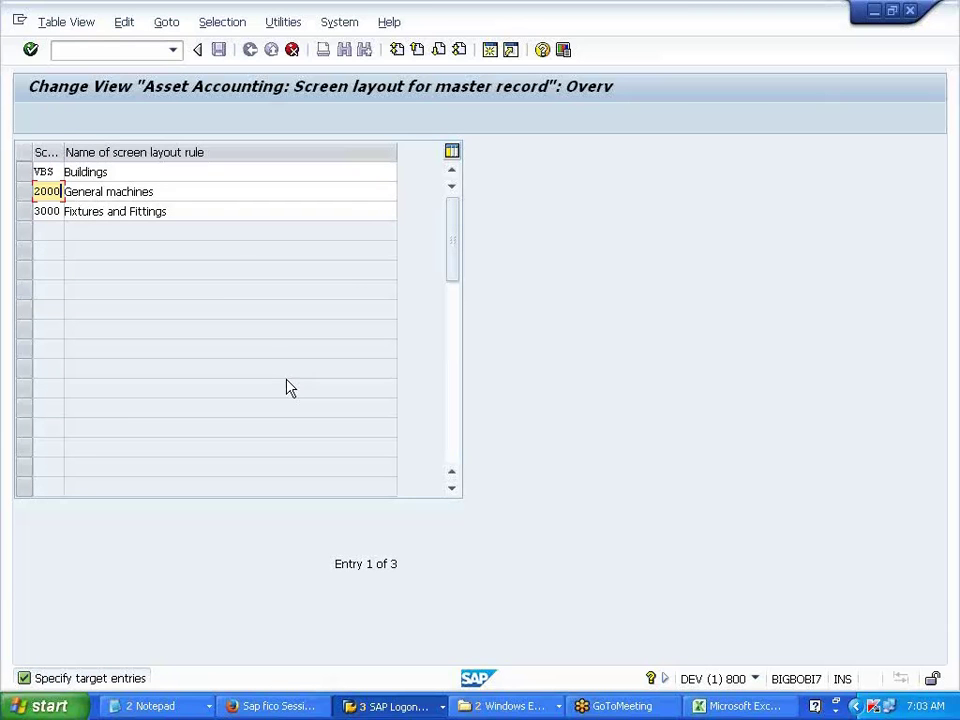
pyautogui.press('BackSpace')
pyautogui.press('BackSpace')
pyautogui.press('BackSpace')
pyautogui.press('BackSpace')
pyautogui.write('VPM')
pyautogui.press('Down')
pyautogui.press('BackSpace')
pyautogui.press('BackSpace')
pyautogui.press('BackSpace')
pyautogui.press('BackSpace')
pyautogui.write('VFT')
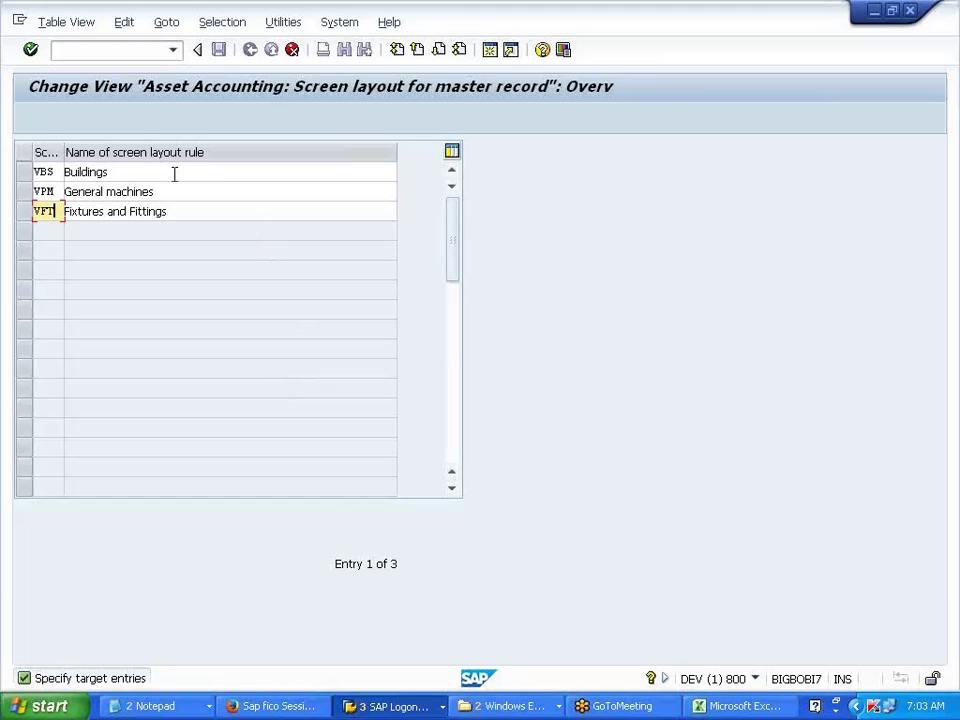
# Rename the VBS screen layout rule as "Buildings - SCR -LYT - V700"
pyautogui.click(174, 172)
pyautogui.write('- SCREEN')
pyautogui.press('BackSpace')
pyautogui.press('BackSpace')
pyautogui.press('BackSpace')
pyautogui.press('BackSpace')
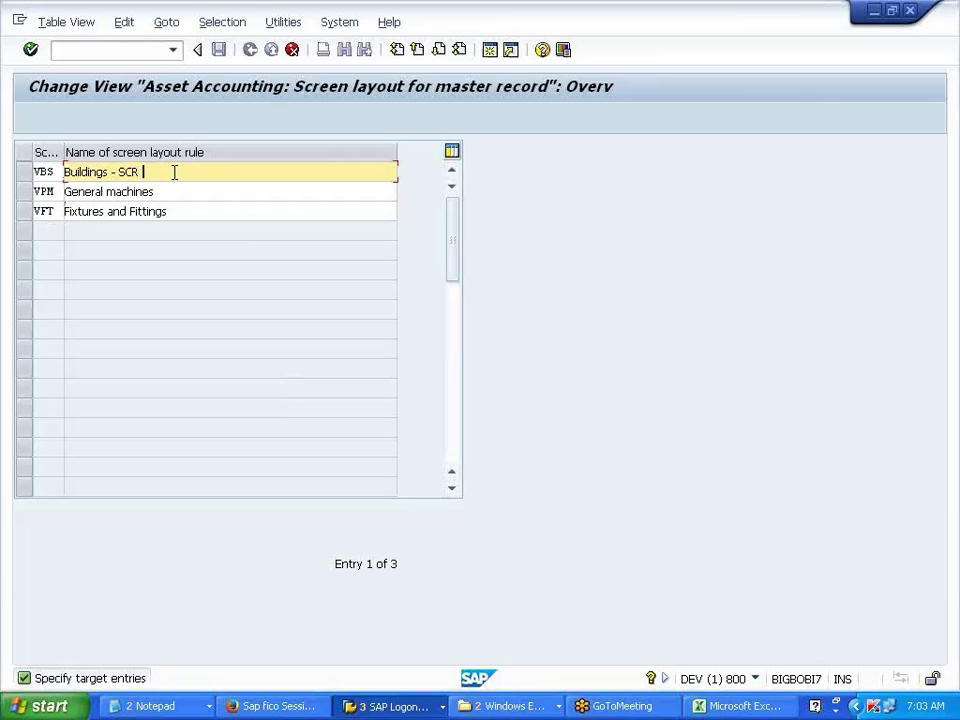
pyautogui.write('-LYT -V700')
# Append "SCR -LYT - V7" to the General machines rule name and "SCR -LYT" to the Fixtures and Fittings rule name
pyautogui.moveTo(118, 172); pyautogui.dragTo(221, 176)
pyautogui.click(185, 192)
pyautogui.write('SCR -LYT - V7')
pyautogui.click(180, 211)
pyautogui.write('SCR -LYT')
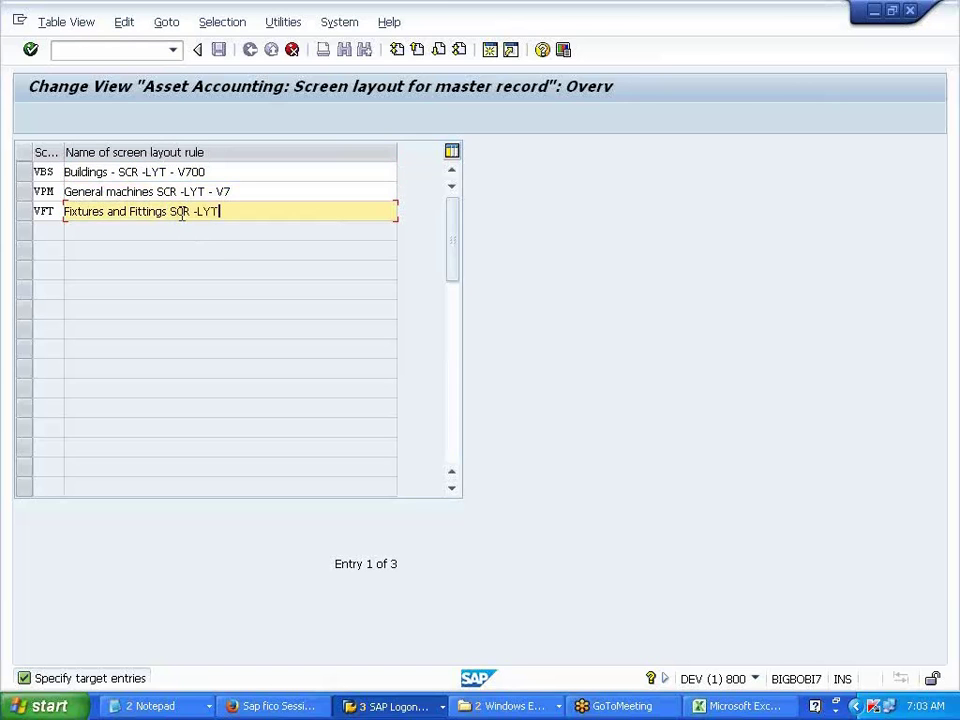
# Correct the VPM rule name to "General machines SCR -LYT-V700"
pyautogui.click(237, 193)
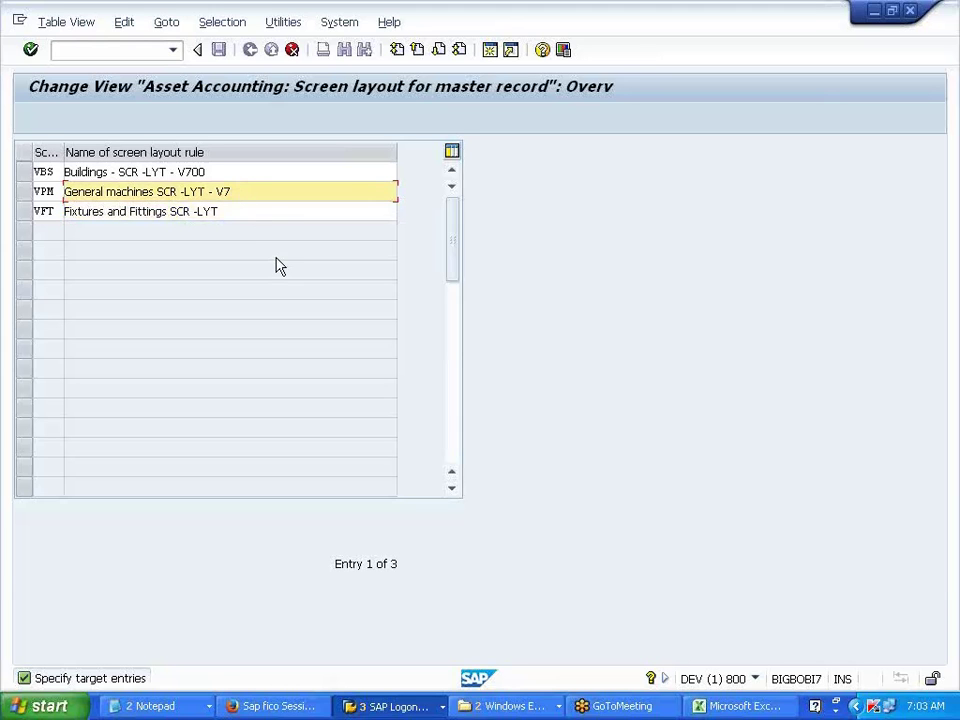
pyautogui.press('BackSpace')
pyautogui.press('BackSpace')
pyautogui.press('BackSpace')
pyautogui.press('BackSpace')
pyautogui.press('BackSpace')
pyautogui.write('V700')
pyautogui.click(204, 191)
pyautogui.write('-')
pyautogui.click(216, 210)
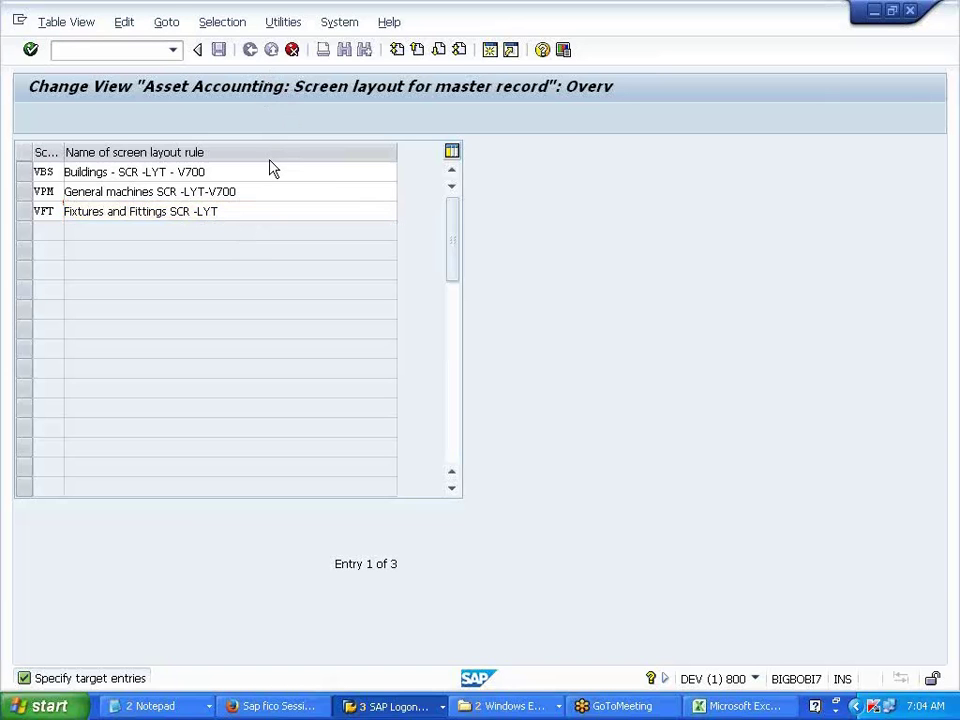
# Save the copied screen layout rules to the customizing request, then select Define Number Range Interval in the implementation guide
pyautogui.press('Return')
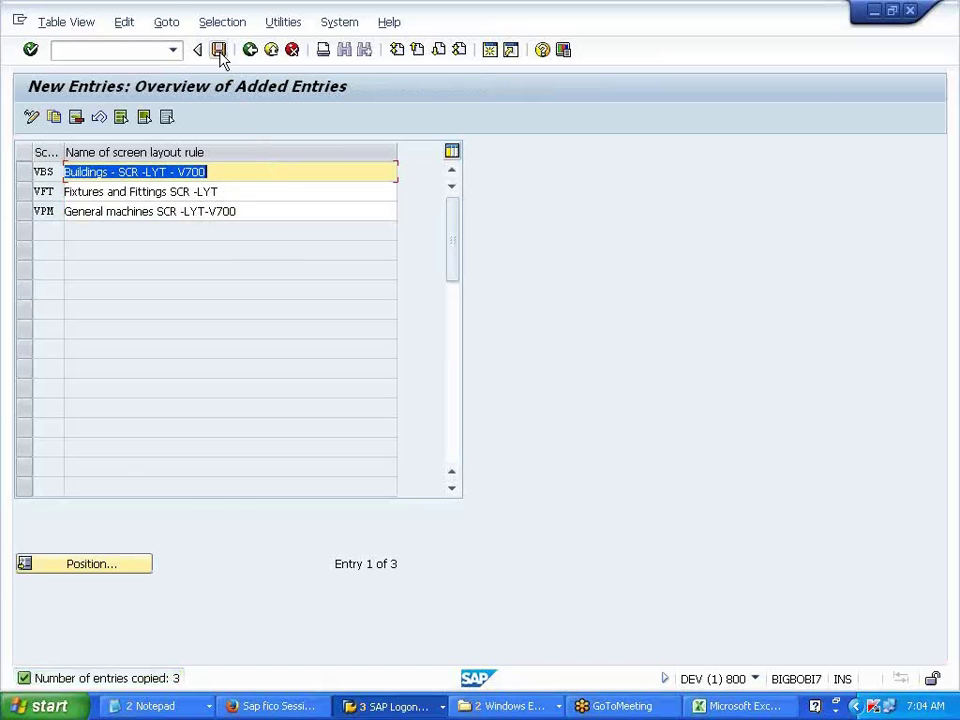
pyautogui.click(219, 50)
pyautogui.click(279, 318)
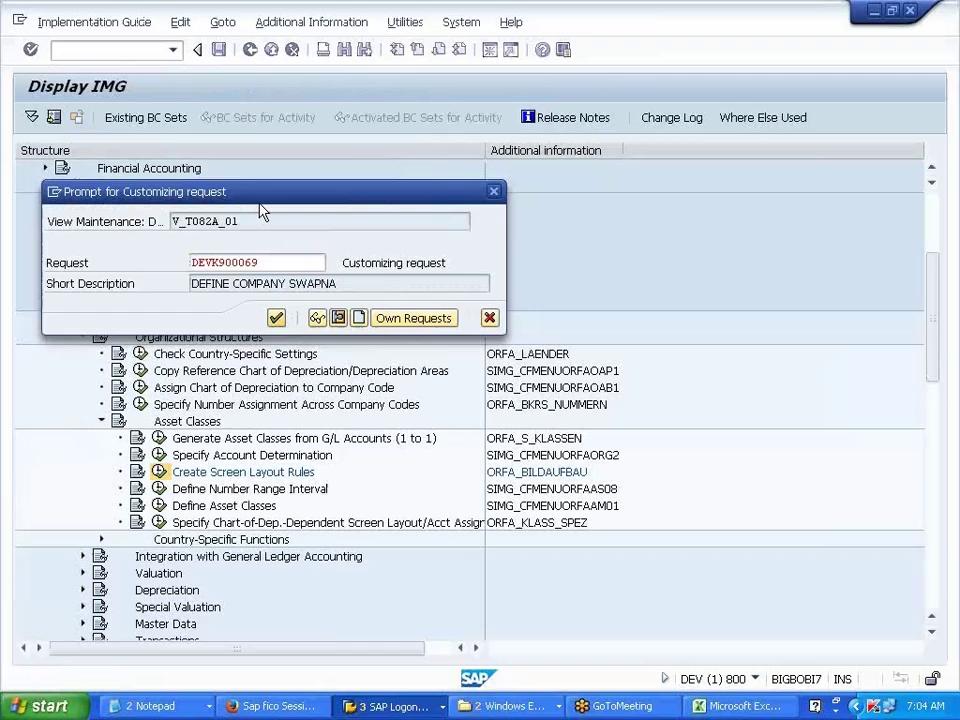
pyautogui.click(250, 50)
pyautogui.click(250, 50)
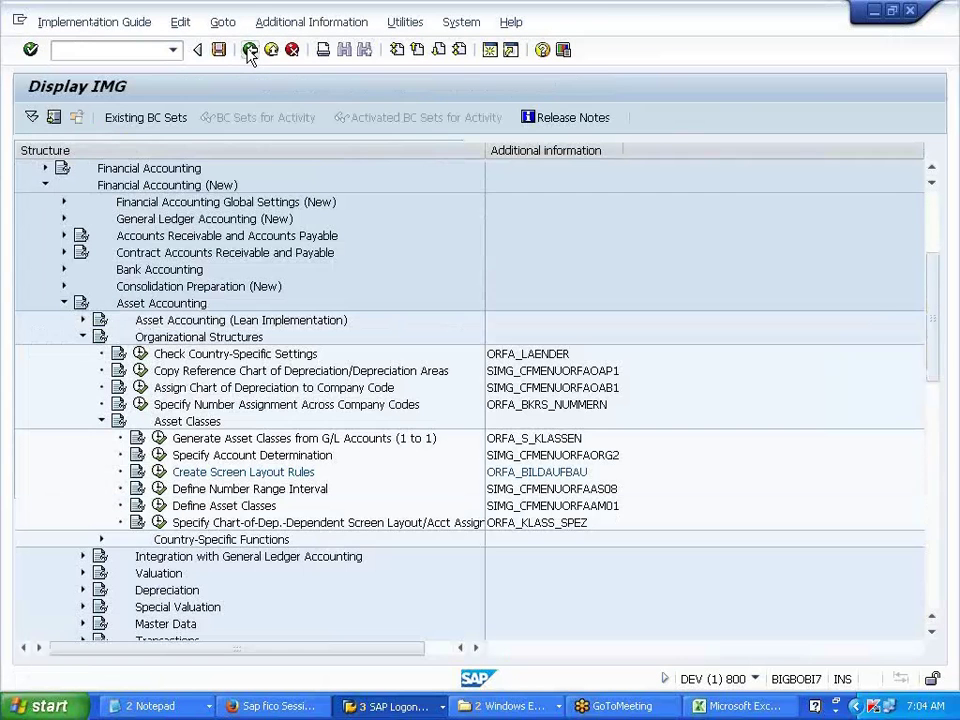
pyautogui.click(286, 490)
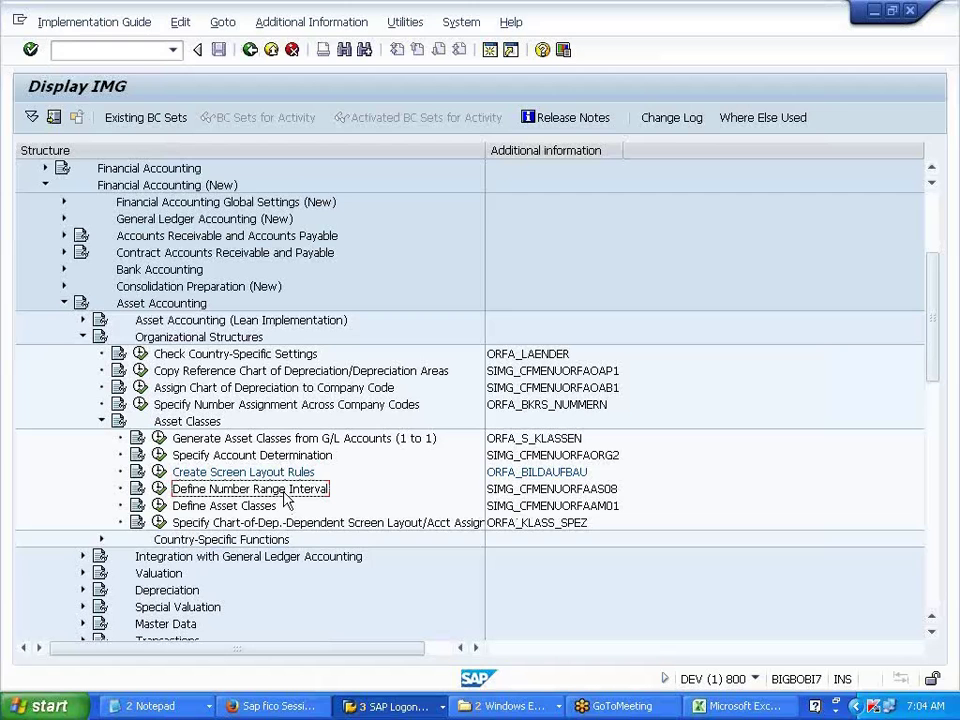
# Switch to the Excel notes and add "Define Number Range Interval" in cell B73 of the ASSET sheet
pyautogui.hotkey('alt', 'Tab')
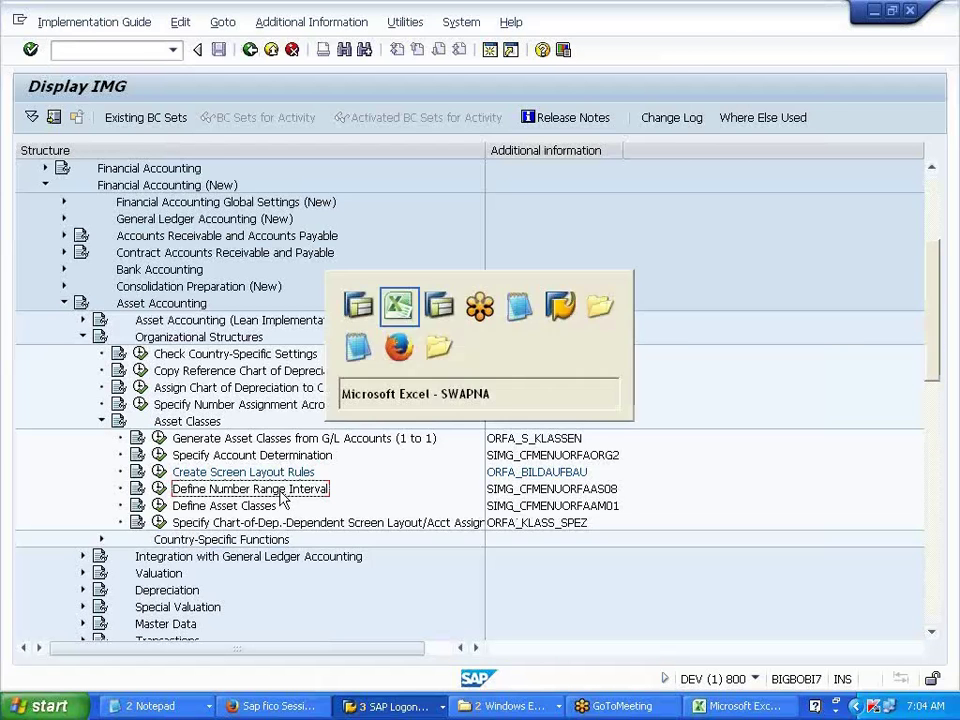
pyautogui.click(115, 634)
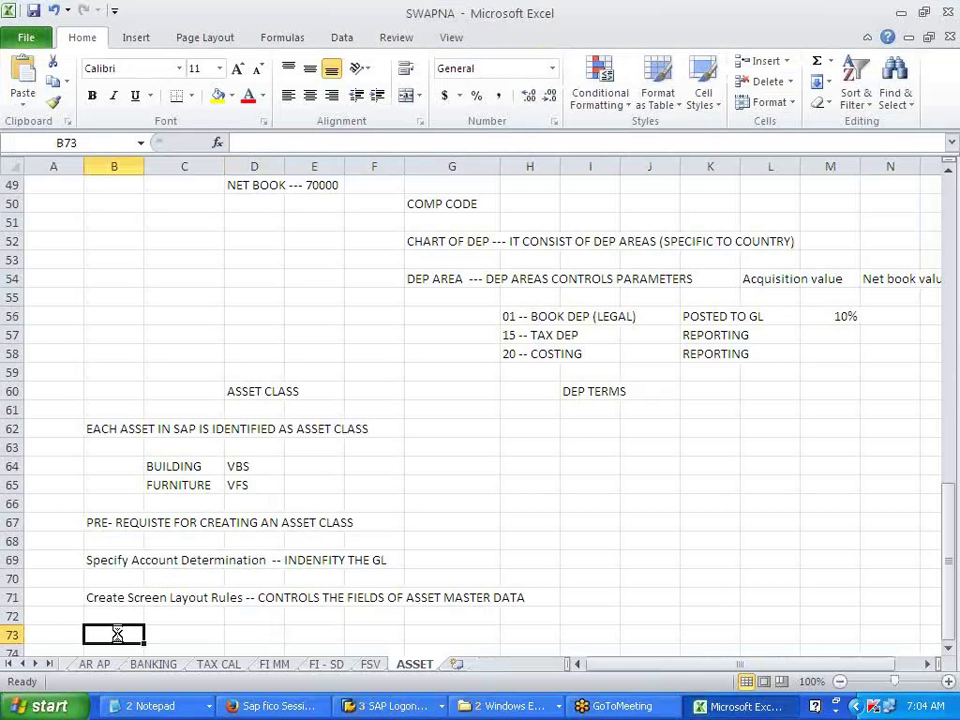
pyautogui.write('Define Number Range Interval')
pyautogui.scroll(-3, 198, 594)
pyautogui.click(195, 591)
# Switch back to SAP and open the asset number range intervals of company code V700 for editing through Define Number Range Interval
pyautogui.hotkey('alt', 'Tab')
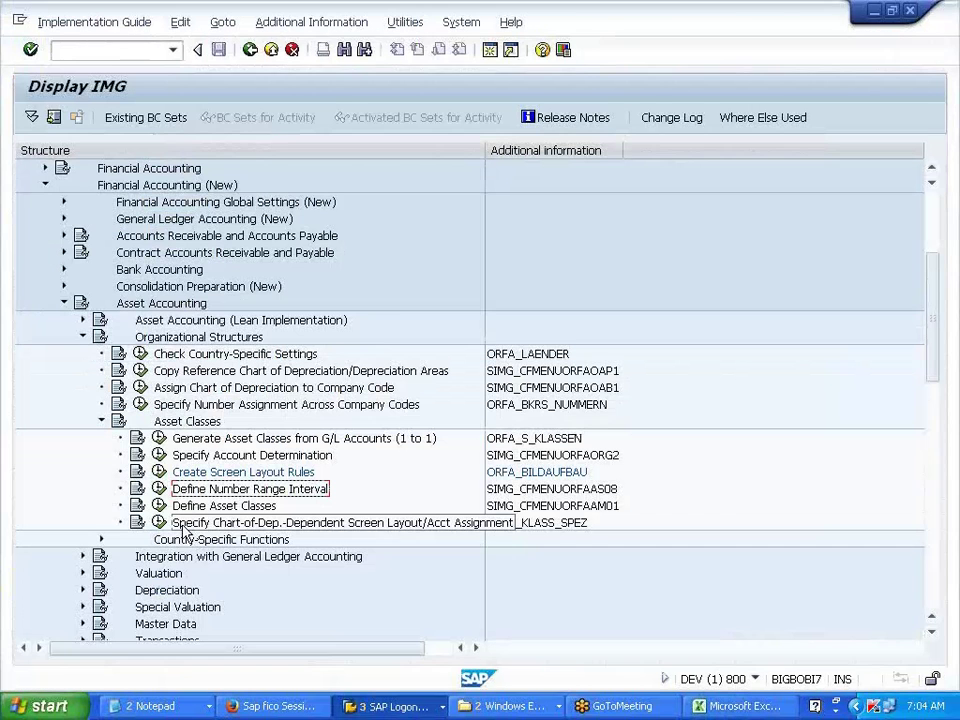
pyautogui.click(159, 491)
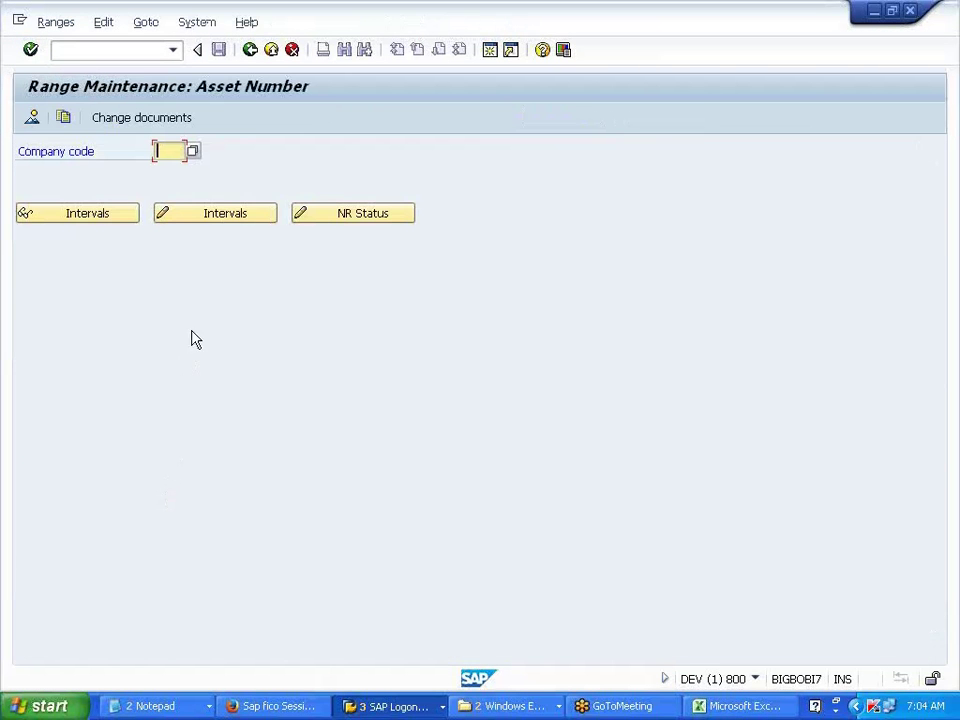
pyautogui.write('V700')
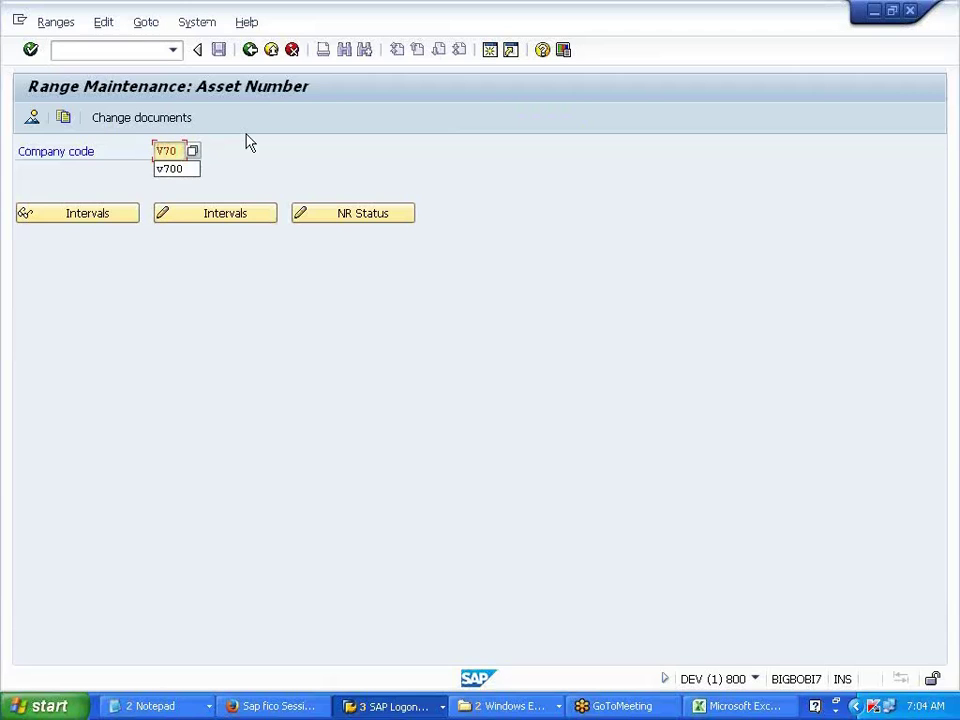
pyautogui.click(210, 216)
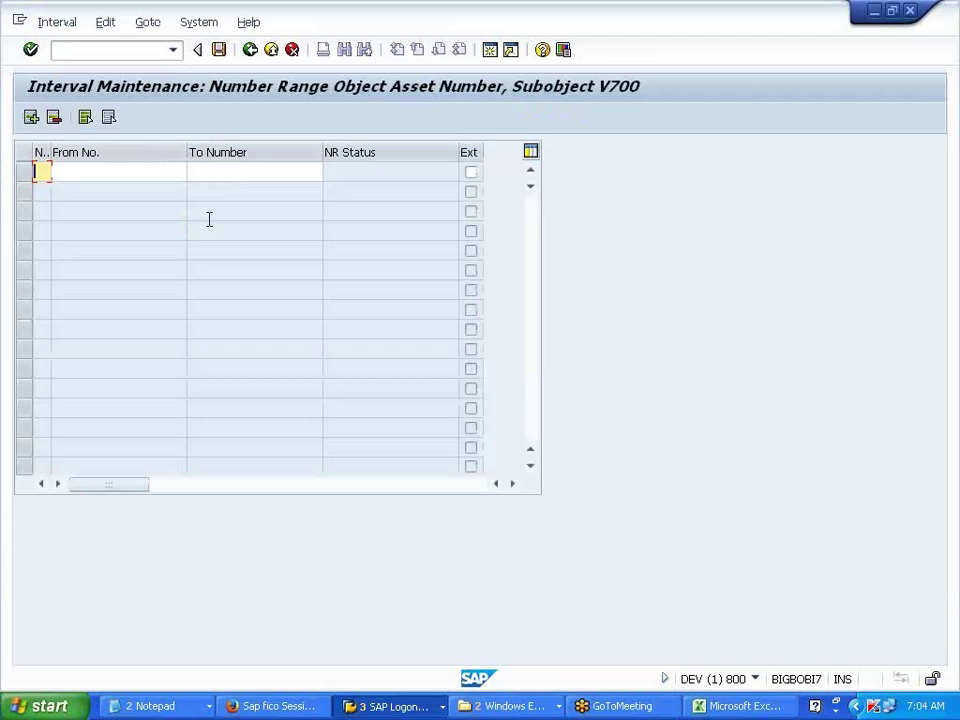
# Create number range interval VA from 1 to 9999 for company code V700 and save it
pyautogui.write('AA')
pyautogui.press('BackSpace')
pyautogui.press('BackSpace')
pyautogui.write('VA')
pyautogui.press('Tab')
pyautogui.write('1')
pyautogui.press('Tab')
pyautogui.write('9999')
pyautogui.press('Return')
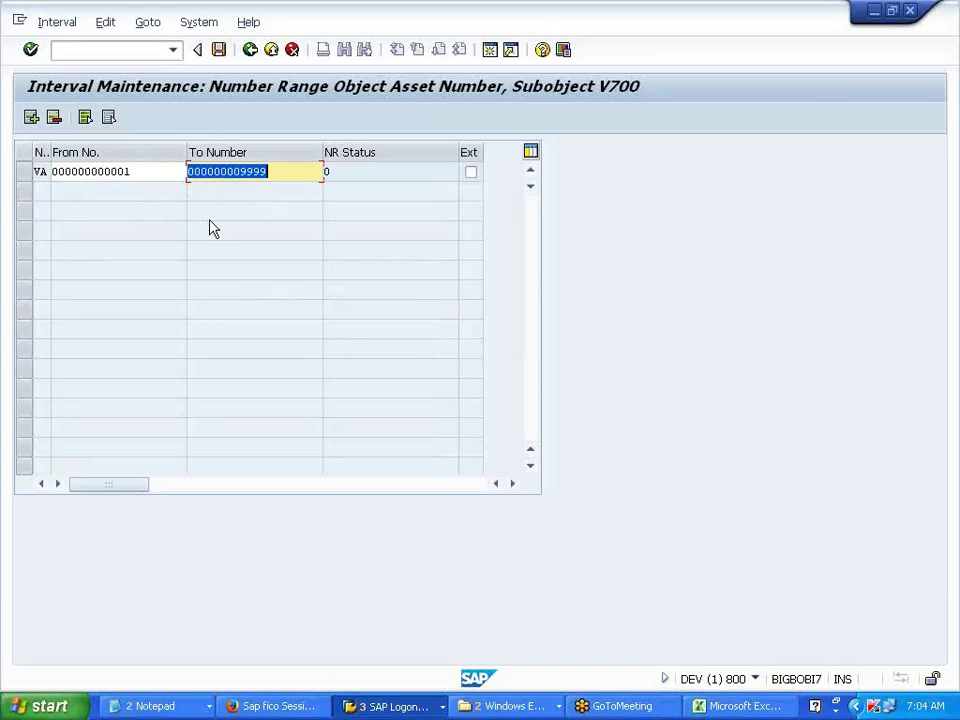
pyautogui.click(218, 49)
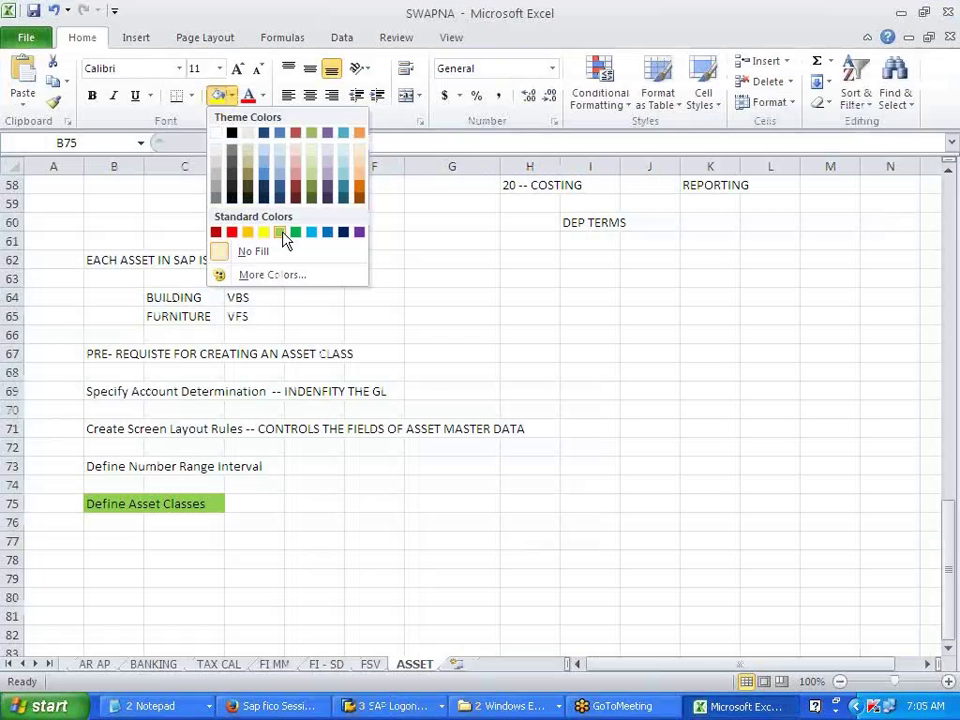
# Fill the "Define Asset Classes" note in row 75 of the Excel sheet with light green, and return to SAP
pyautogui.click(285, 238)
pyautogui.click(280, 516)
pyautogui.hotkey('alt', 'Tab')
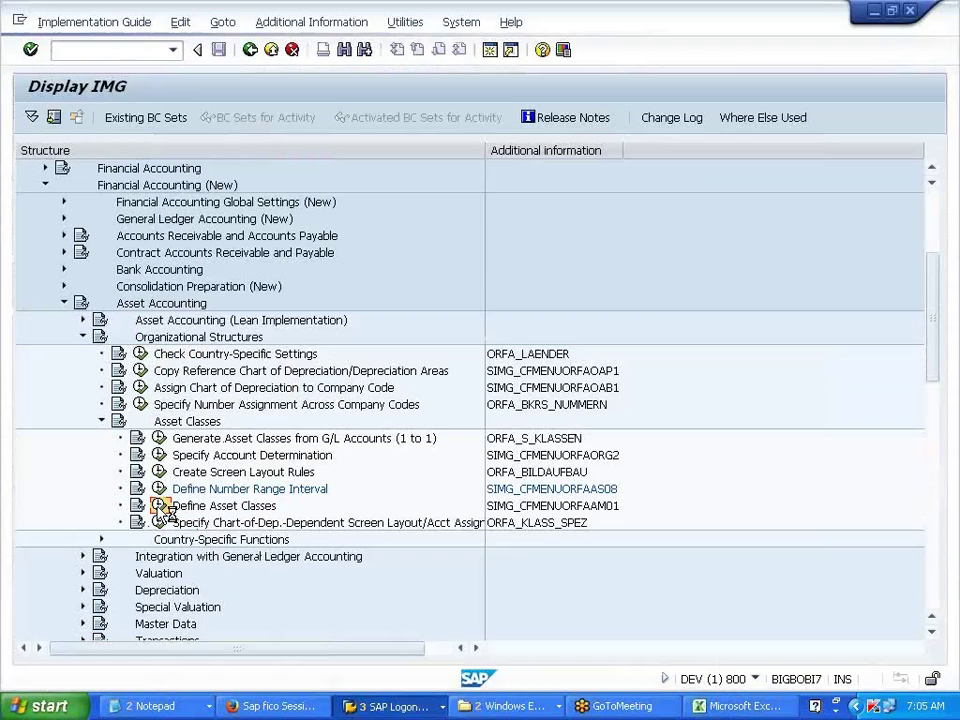
# Start a new entry in Define Asset Classes with class VBS and description "BLD - ASSET CLASS - V700"
pyautogui.click(160, 507)
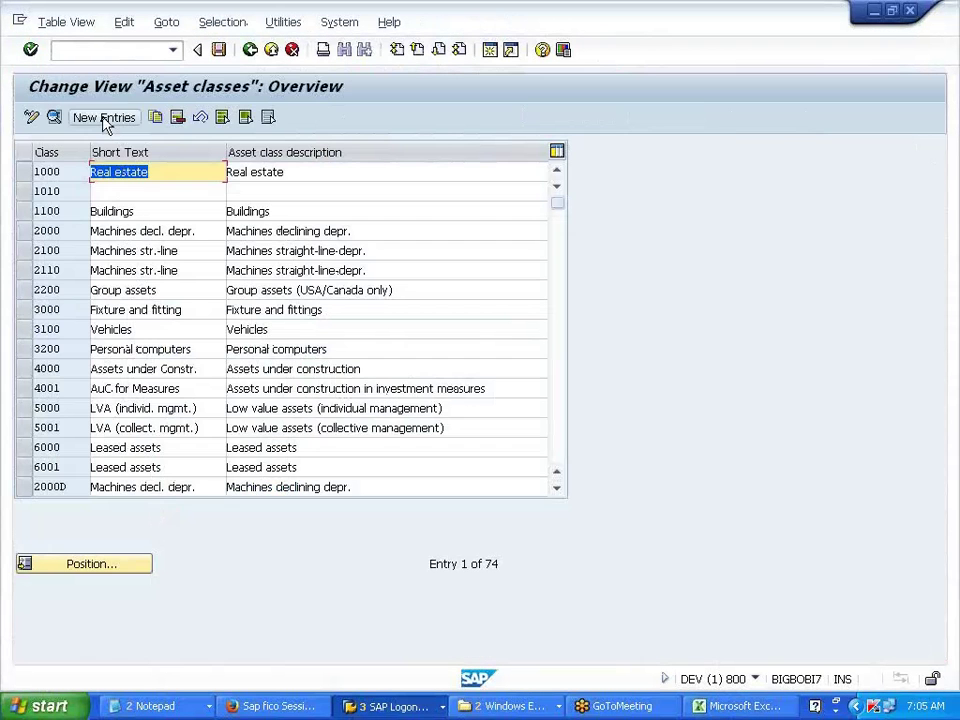
pyautogui.click(104, 120)
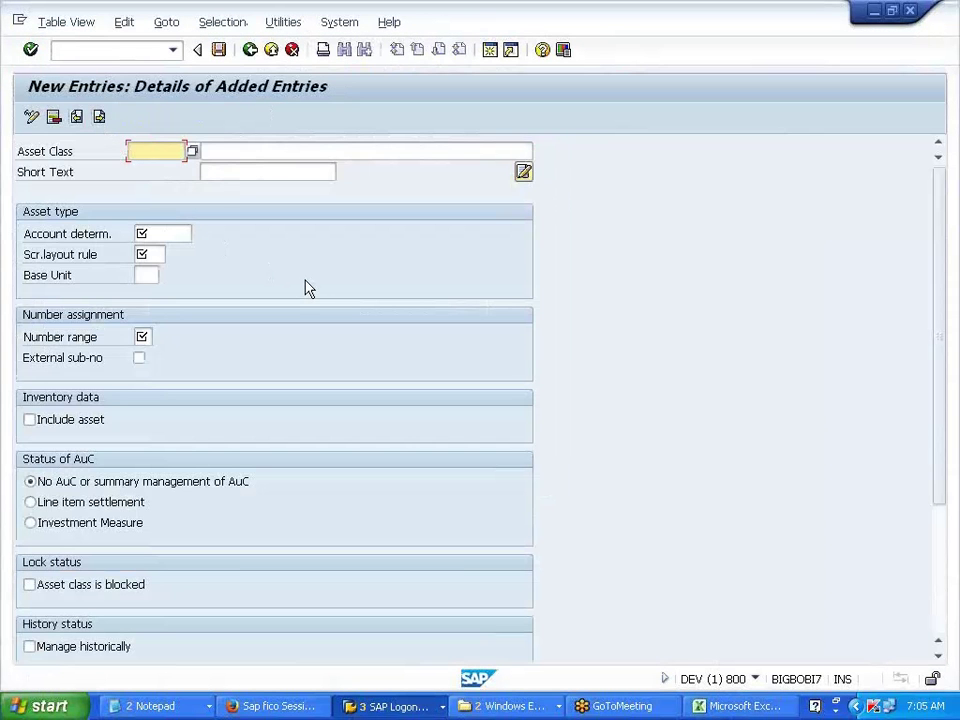
pyautogui.write('VBS')
pyautogui.press('Tab')
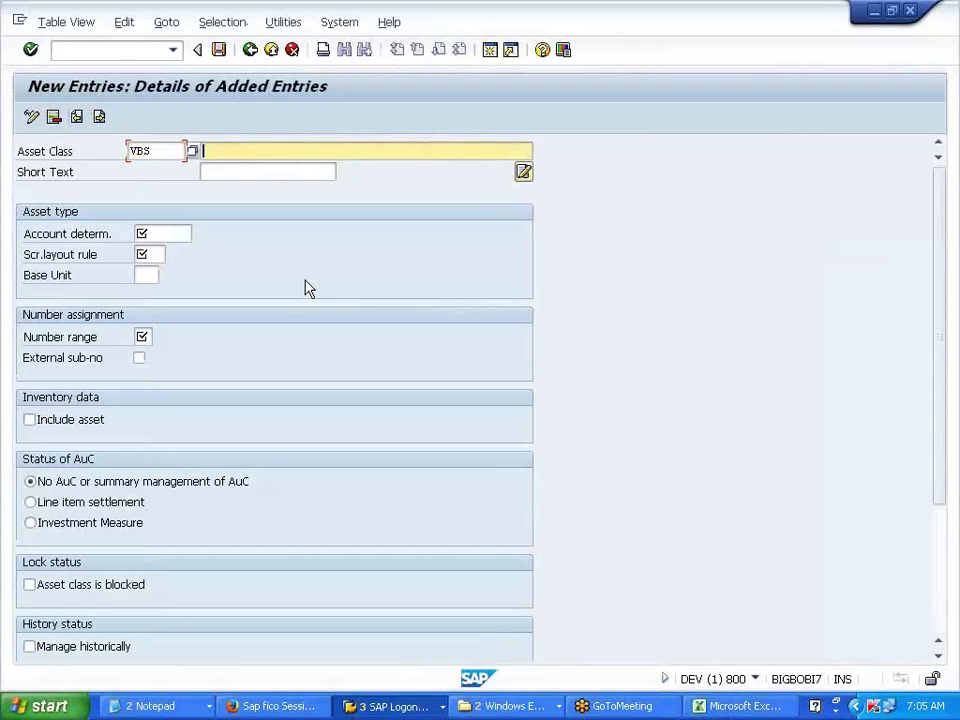
pyautogui.write('ASSET')
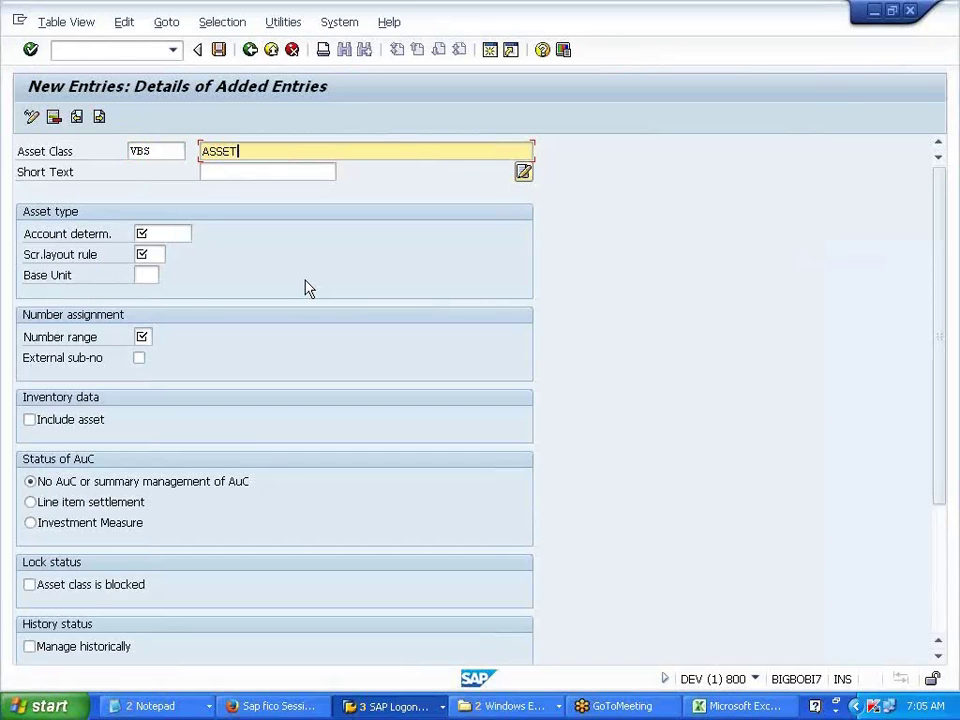
pyautogui.write(' CLASS -')
pyautogui.write(' B')
pyautogui.press('BackSpace')
pyautogui.press('BackSpace')
pyautogui.press('BackSpace')
pyautogui.press('BackSpace')
pyautogui.press('BackSpace')
pyautogui.press('BackSpace')
pyautogui.press('BackSpace')
pyautogui.press('BackSpace')
pyautogui.press('BackSpace')
pyautogui.press('BackSpace')
pyautogui.press('BackSpace')
pyautogui.press('BackSpace')
pyautogui.press('BackSpace')
pyautogui.press('BackSpace')
pyautogui.write('BLD')
pyautogui.write('SSET CLASS - V')
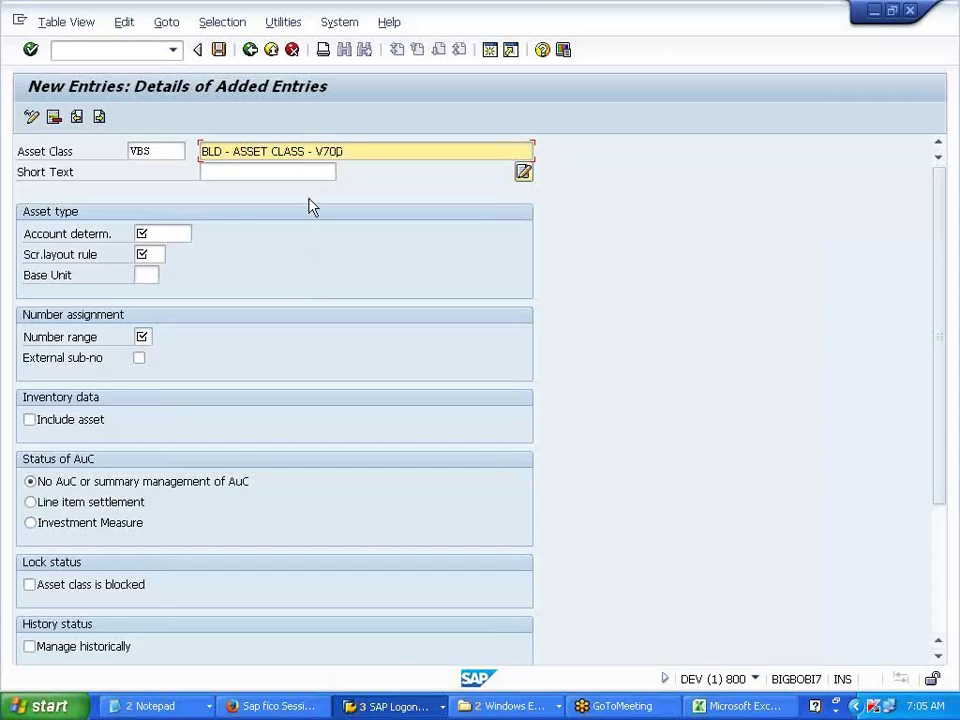
# Shorten the VBS description to "BLD - ASST CLASS - V700" and copy it into the short text
pyautogui.click(257, 151)
pyautogui.moveTo(354, 151); pyautogui.dragTo(199, 151)
pyautogui.hotkey('ctrl', 'c')
pyautogui.click(201, 151)
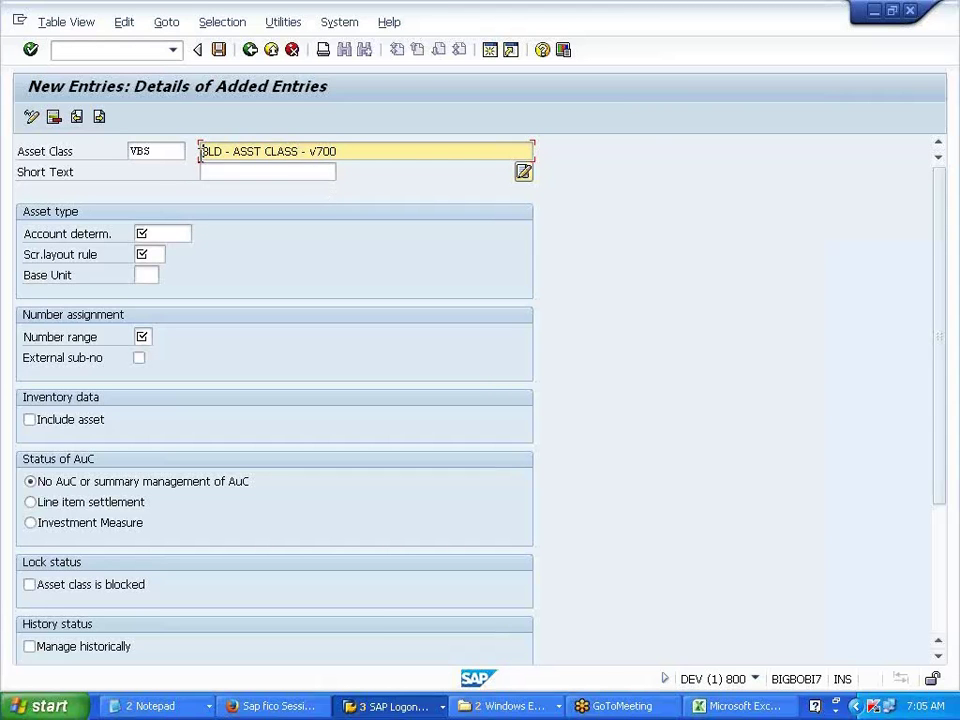
pyautogui.click(206, 169)
pyautogui.hotkey('ctrl', 'v')
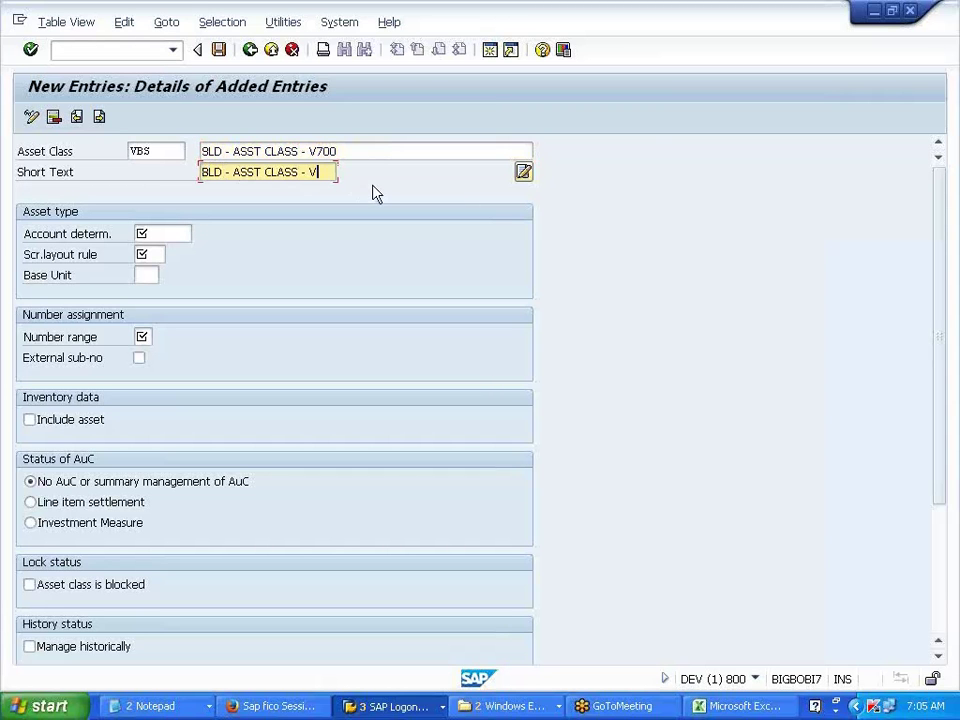
# Remove the hyphens from the VBS short text so it reads "BLD ASST CLASS V700"
pyautogui.press('BackSpace')
pyautogui.press('BackSpace')
pyautogui.press('BackSpace')
pyautogui.press('BackSpace')
pyautogui.write('V70')
pyautogui.press('Left')
pyautogui.press('Left')
pyautogui.press('Left')
pyautogui.press('Left')
pyautogui.press('Left')
pyautogui.press('Left')
pyautogui.press('Left')
pyautogui.press('Left')
pyautogui.press('Left')
pyautogui.press('Left')
pyautogui.press('Left')
pyautogui.press('Left')
pyautogui.press('Left')
pyautogui.press('Left')
pyautogui.press('BackSpace')
pyautogui.press('BackSpace')
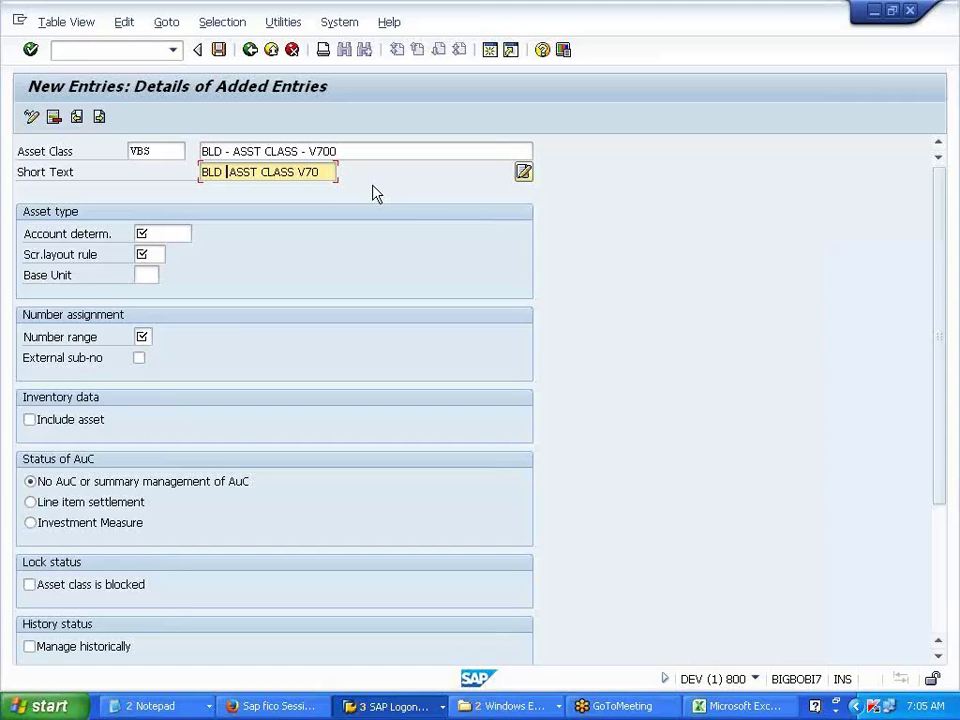
pyautogui.click(331, 174)
# Assign account determination VBS, screen layout rule VBS and number range VA to the VBS asset class
pyautogui.moveTo(25, 235); pyautogui.dragTo(124, 244)
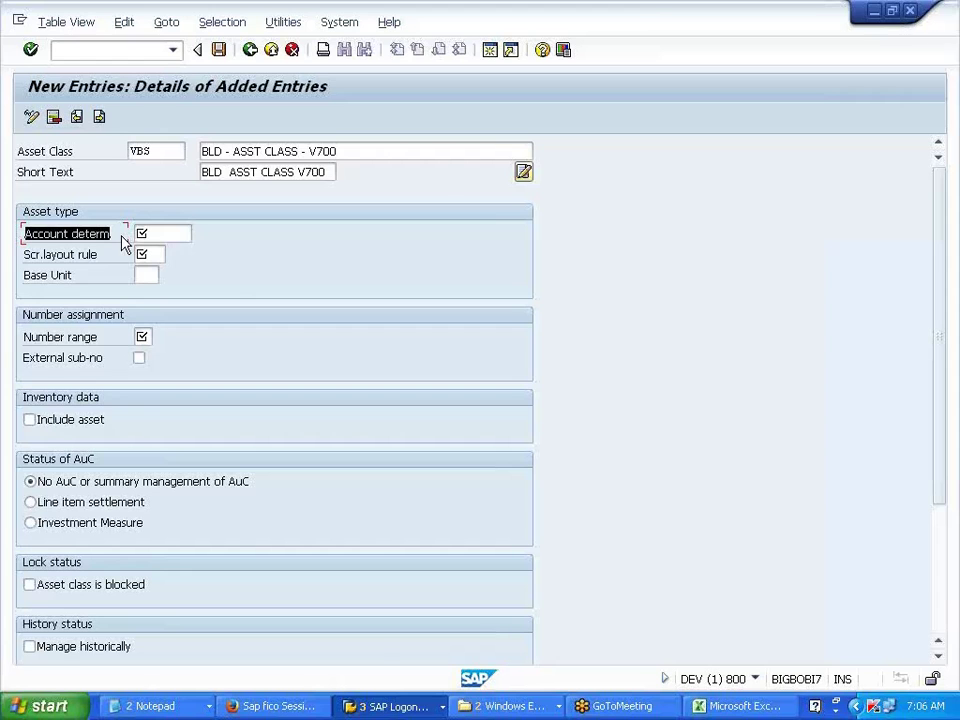
pyautogui.click(165, 233)
pyautogui.write('VB')
pyautogui.click(150, 255)
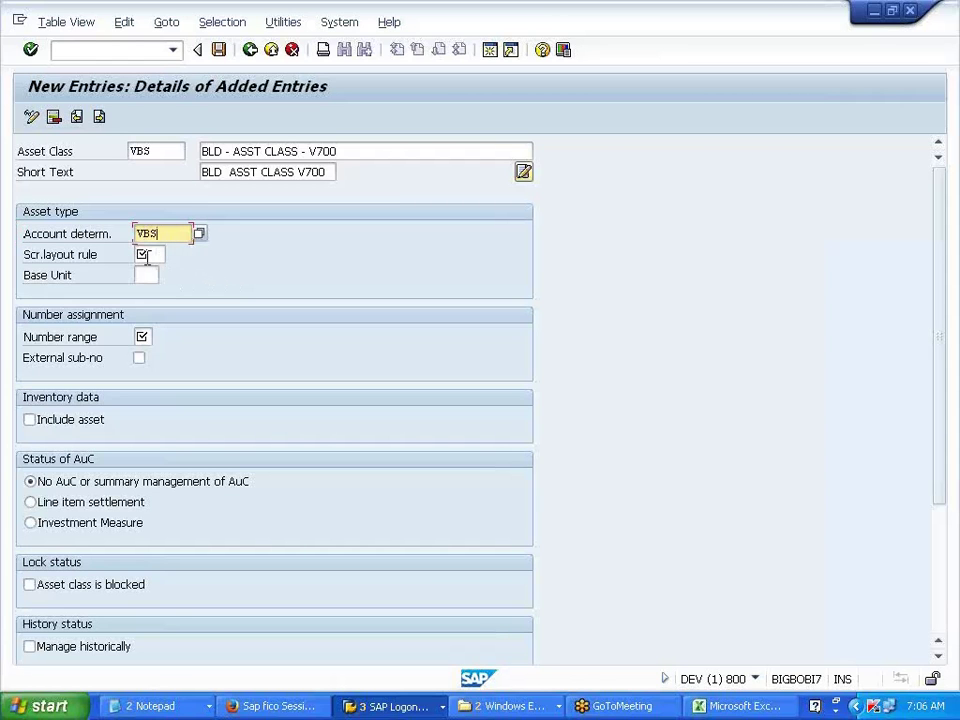
pyautogui.write('VBS')
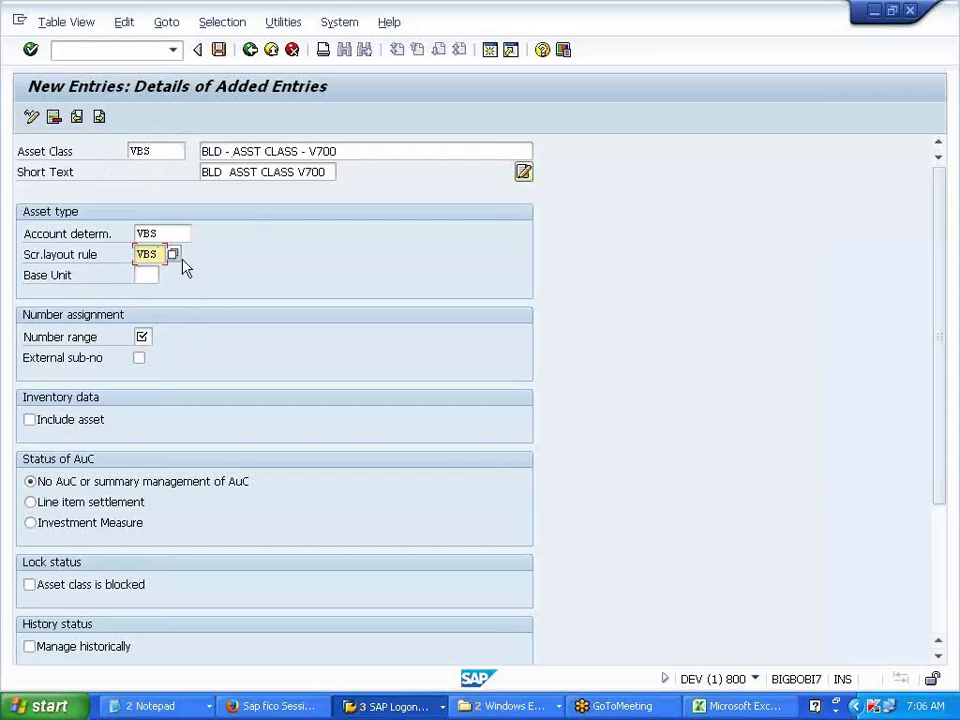
pyautogui.click(143, 337)
pyautogui.write('VA')
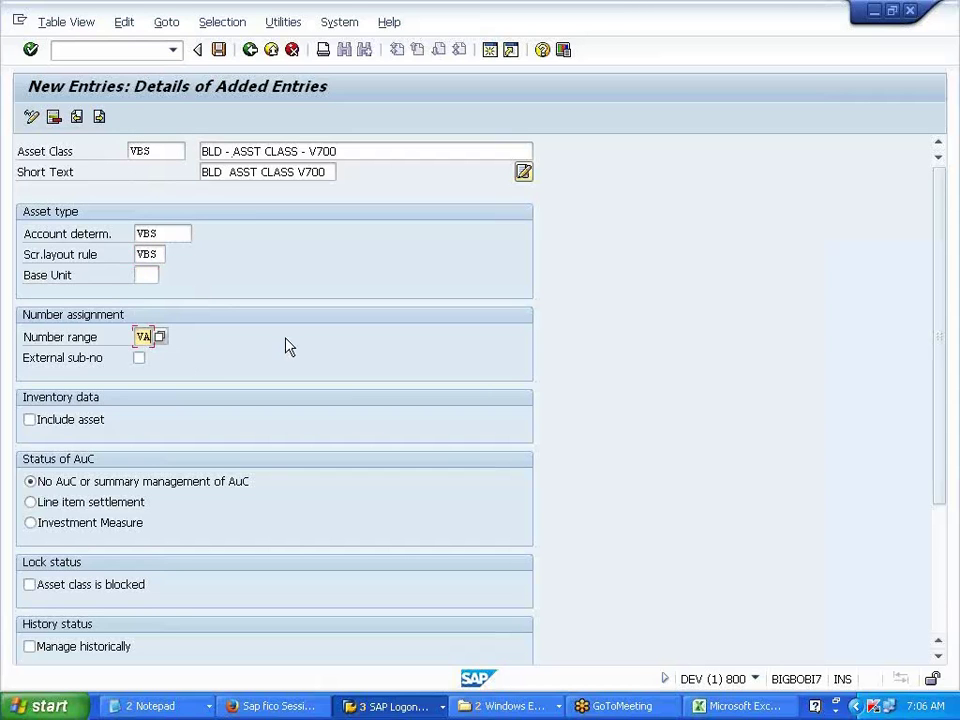
pyautogui.click(28, 343)
pyautogui.moveTo(26, 340); pyautogui.dragTo(104, 335)
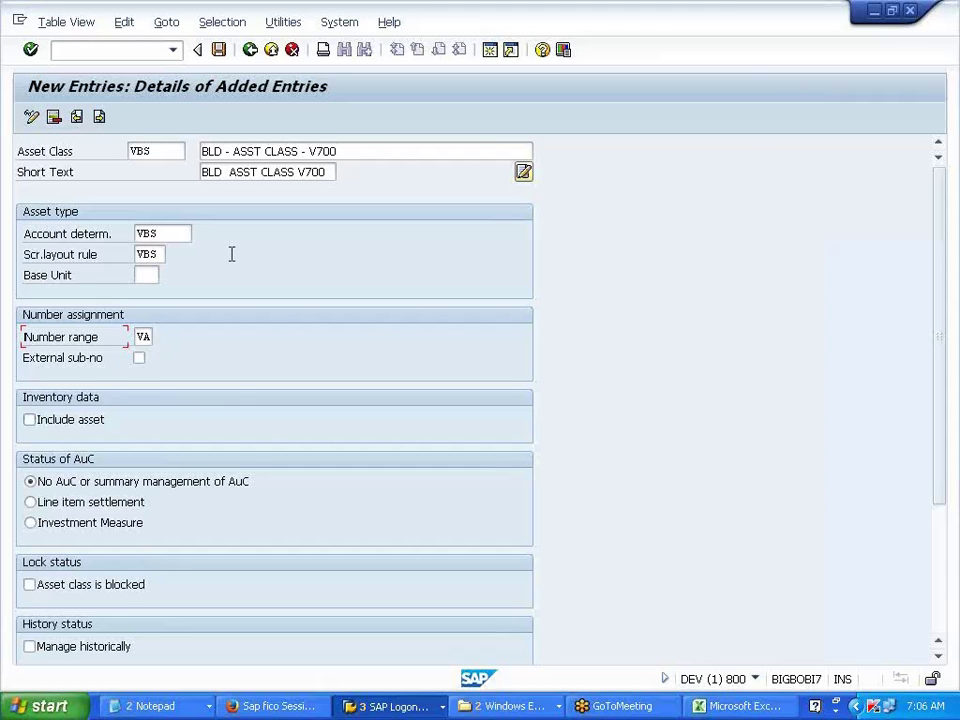
pyautogui.press('Return')
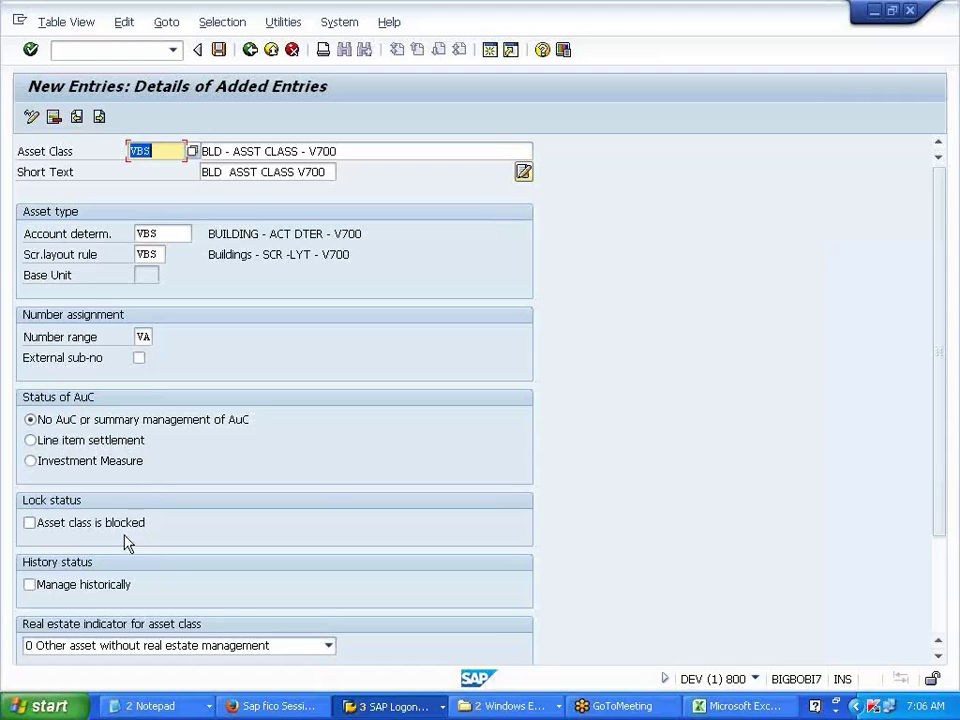
# Enable historical management for asset class VBS and save the class to the customizing request
pyautogui.click(98, 590)
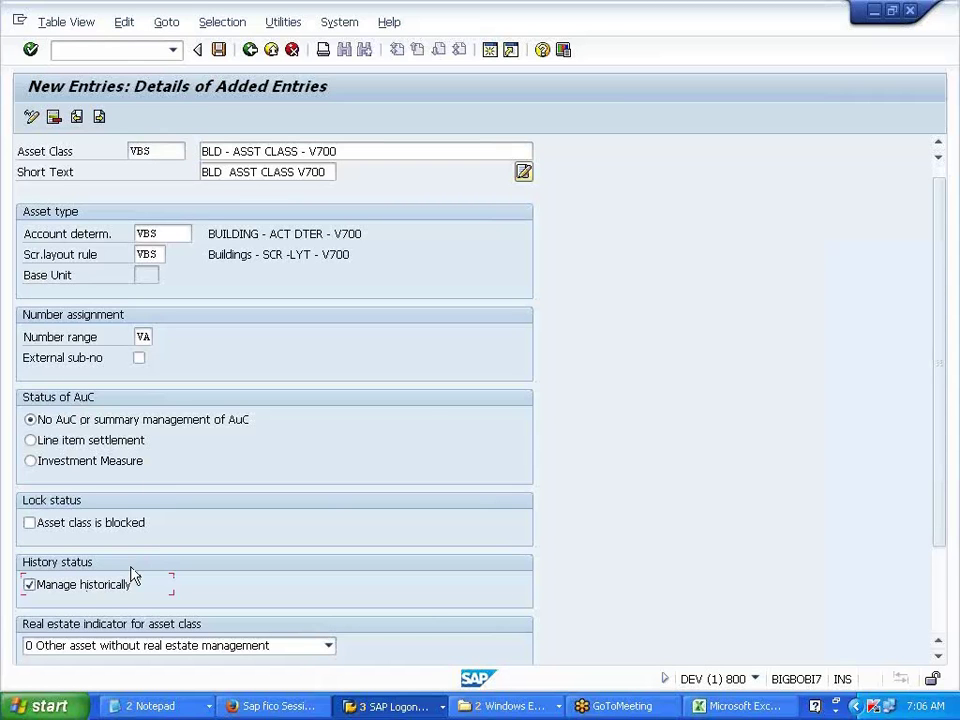
pyautogui.scroll(-1, 130, 575)
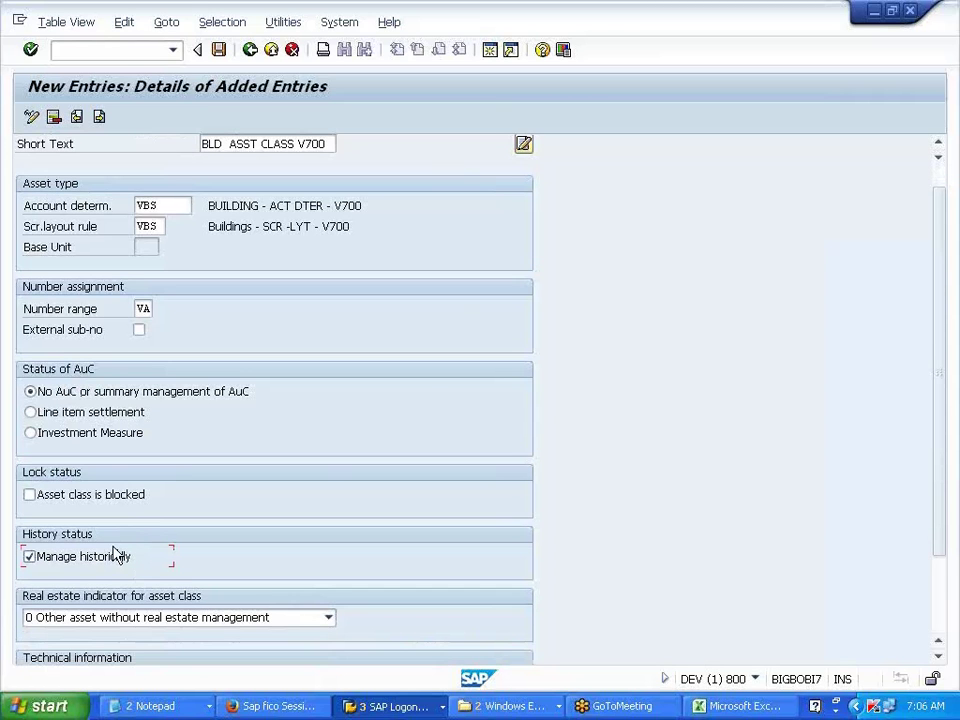
pyautogui.scroll(-5, 115, 553)
pyautogui.scroll(4, 105, 551)
pyautogui.scroll(2, 108, 530)
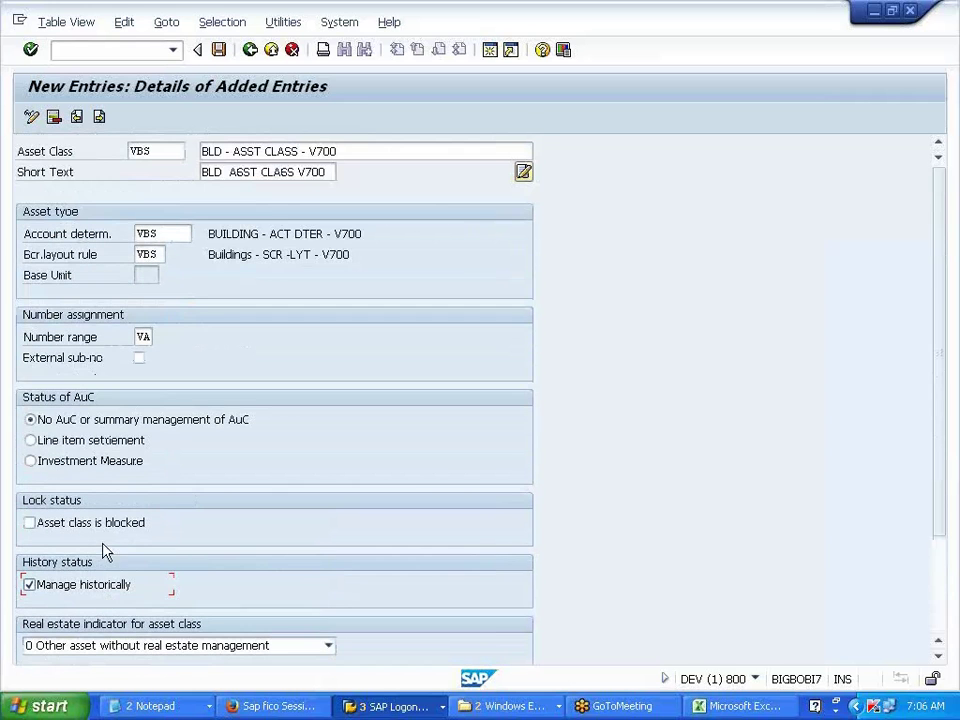
pyautogui.click(219, 50)
pyautogui.click(274, 317)
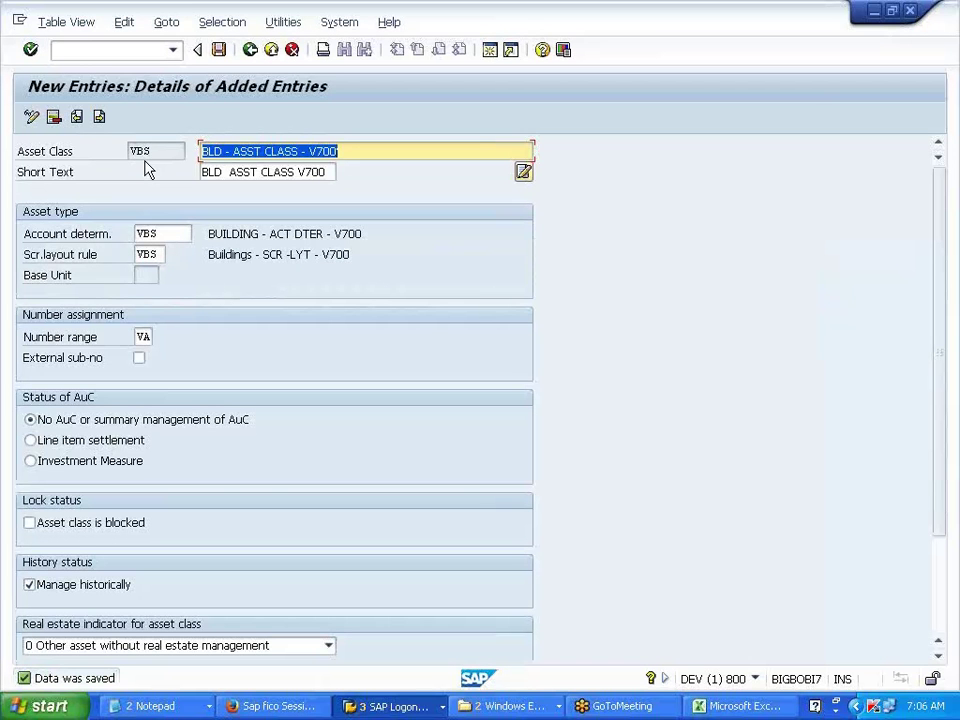
# Start the next asset class entry with class VPM and description "PLNT & MACH V700"
pyautogui.moveTo(150, 150); pyautogui.dragTo(129, 150)
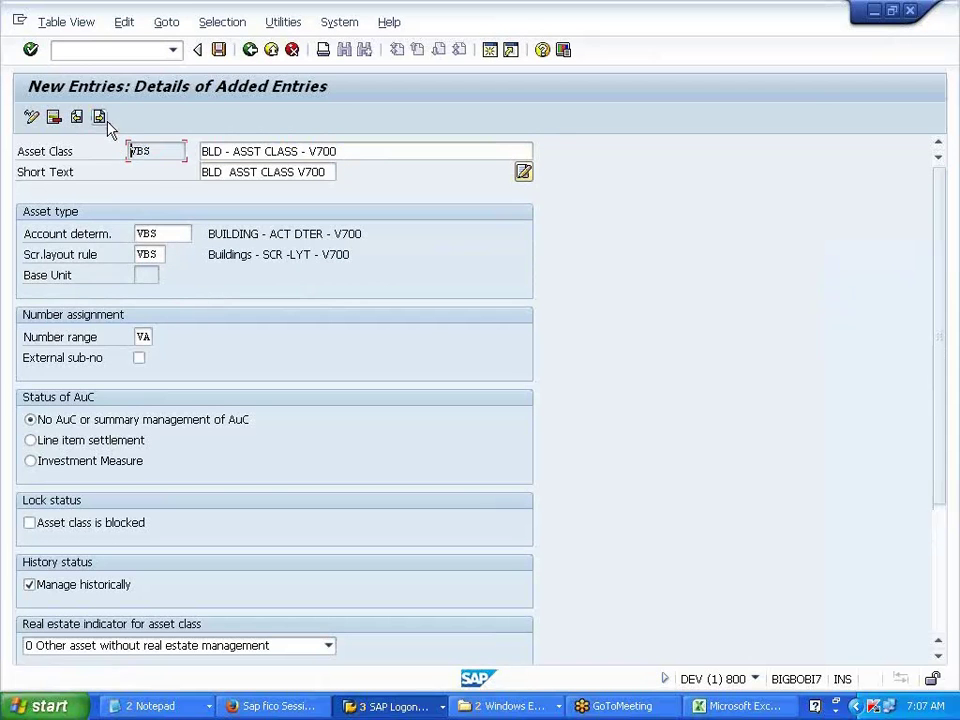
pyautogui.click(100, 118)
pyautogui.write('VPN')
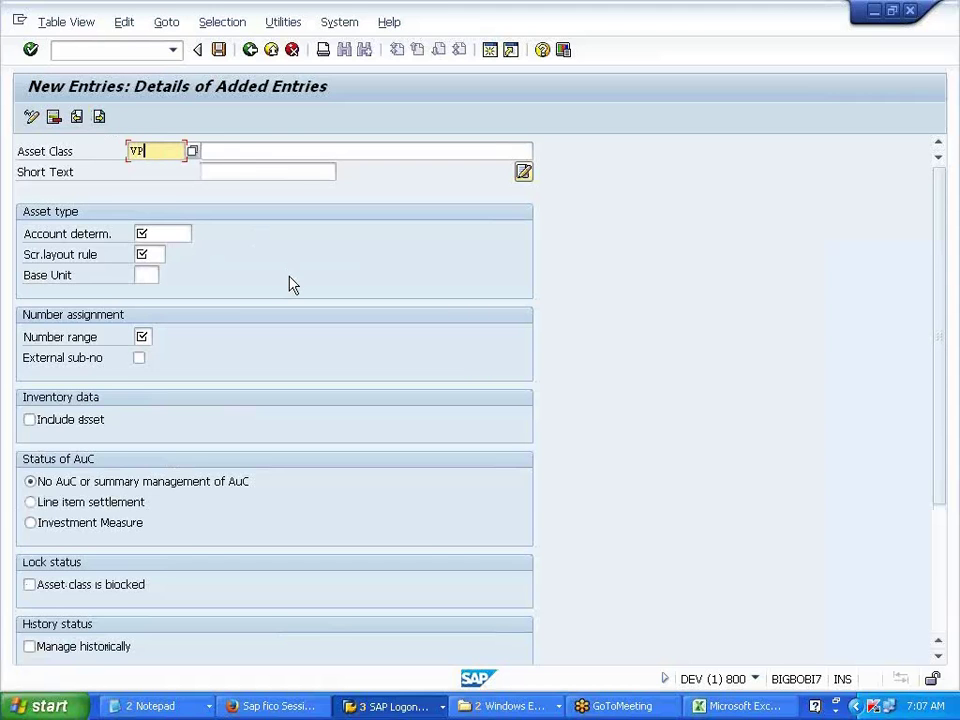
pyautogui.click(228, 150)
pyautogui.write('PLNT')
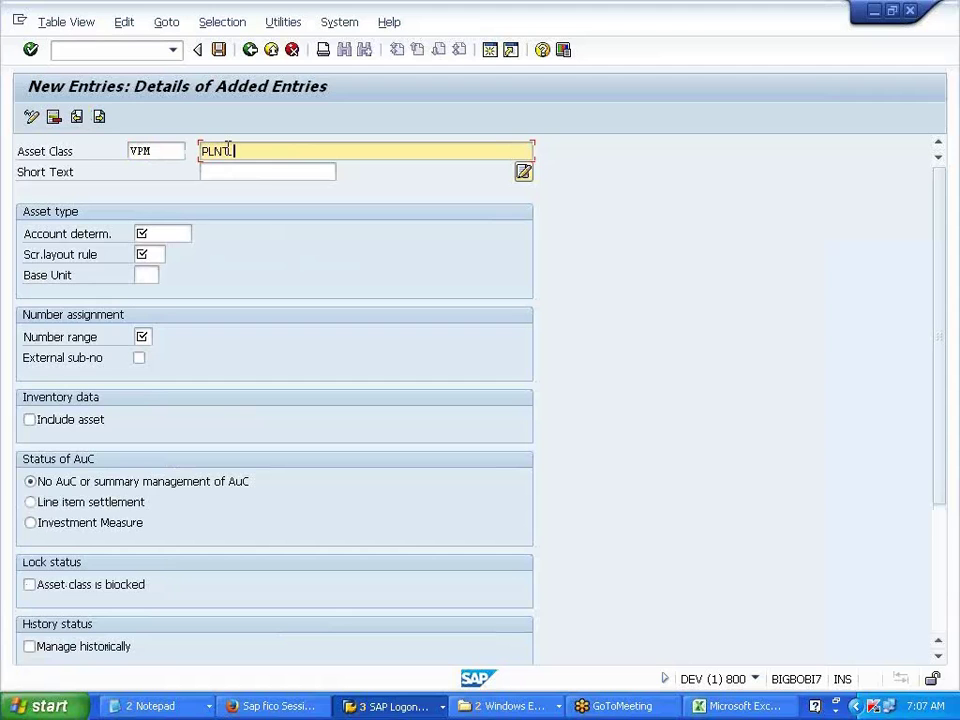
pyautogui.write(' & MACH V700')
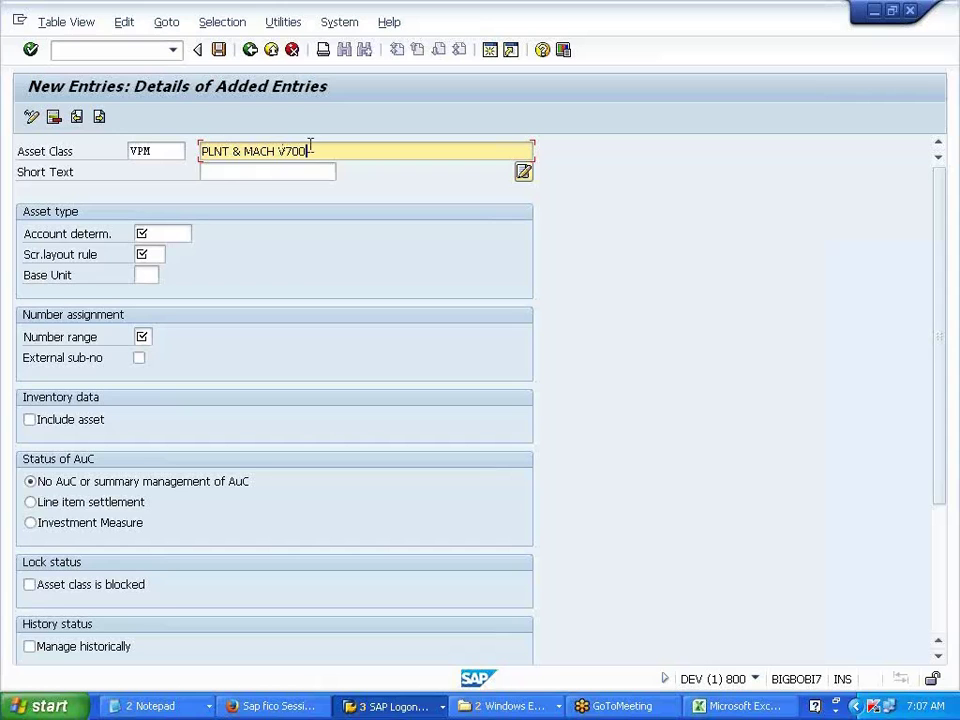
# Copy the VPM description into its short text as "LNT & MACH V700"
pyautogui.moveTo(319, 150); pyautogui.dragTo(199, 150)
pyautogui.hotkey('ctrl', 'c')
pyautogui.click(205, 151)
pyautogui.click(220, 173)
pyautogui.hotkey('ctrl', 'v')
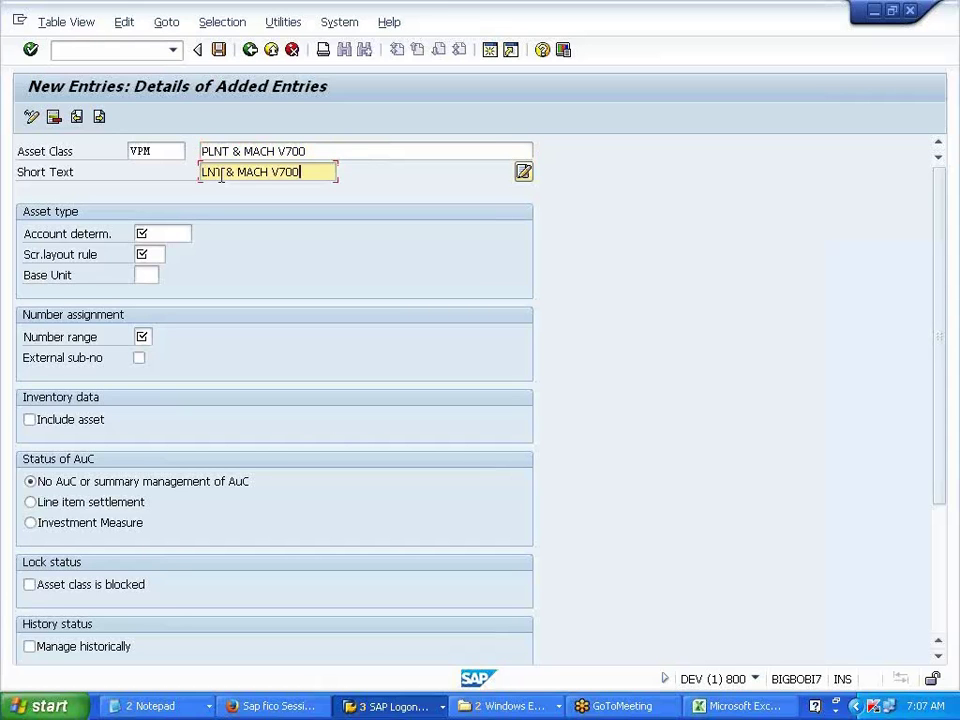
# Assign account determination VPM, screen layout rule VPM and number range VA to asset class VPM, then save it with historical management enabled
pyautogui.click(172, 234)
pyautogui.write('V')
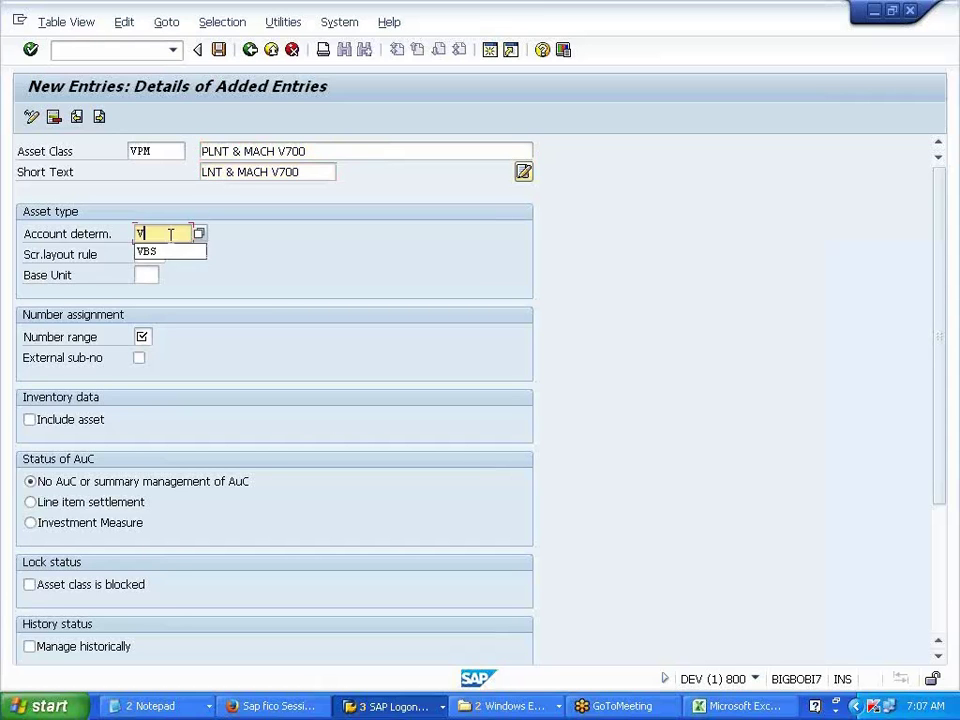
pyautogui.write('PM')
pyautogui.click(141, 254)
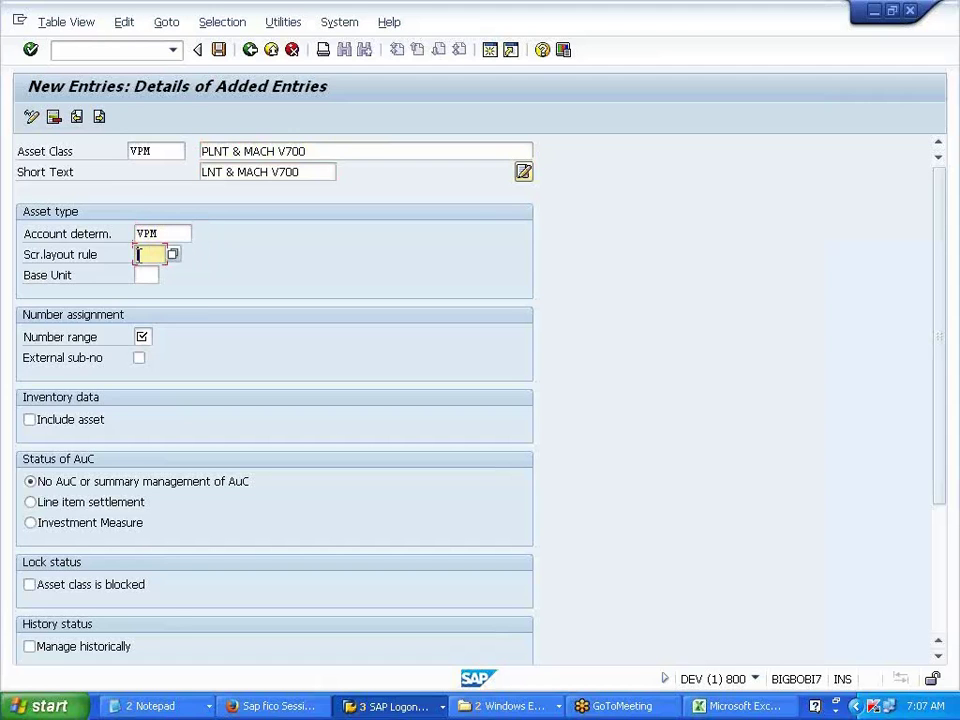
pyautogui.write('VPM')
pyautogui.click(143, 337)
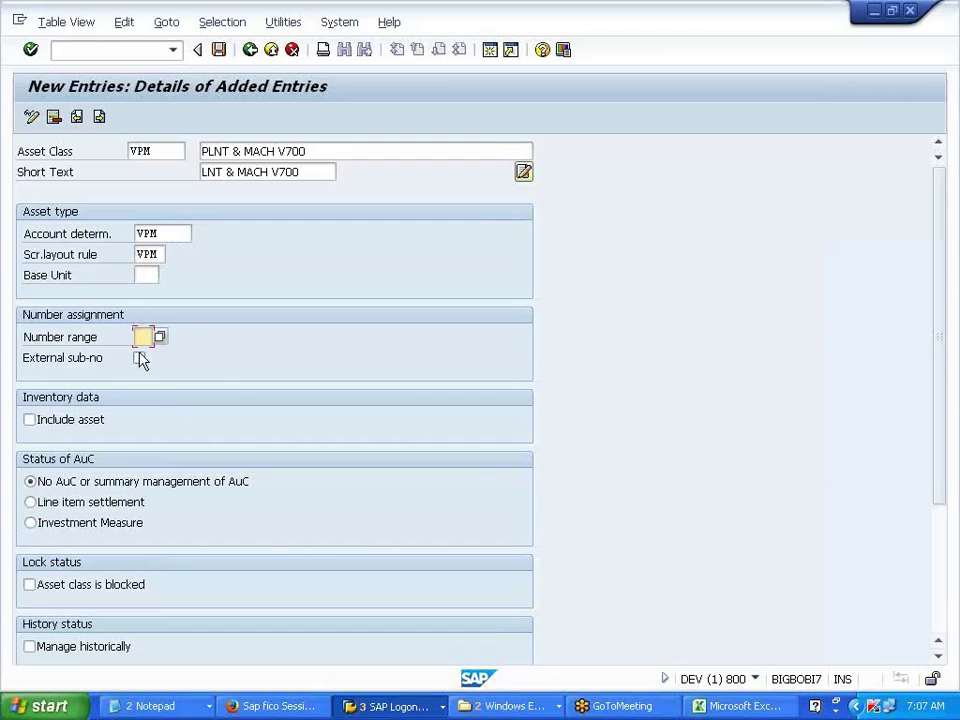
pyautogui.write('VA')
pyautogui.click(120, 646)
pyautogui.click(218, 49)
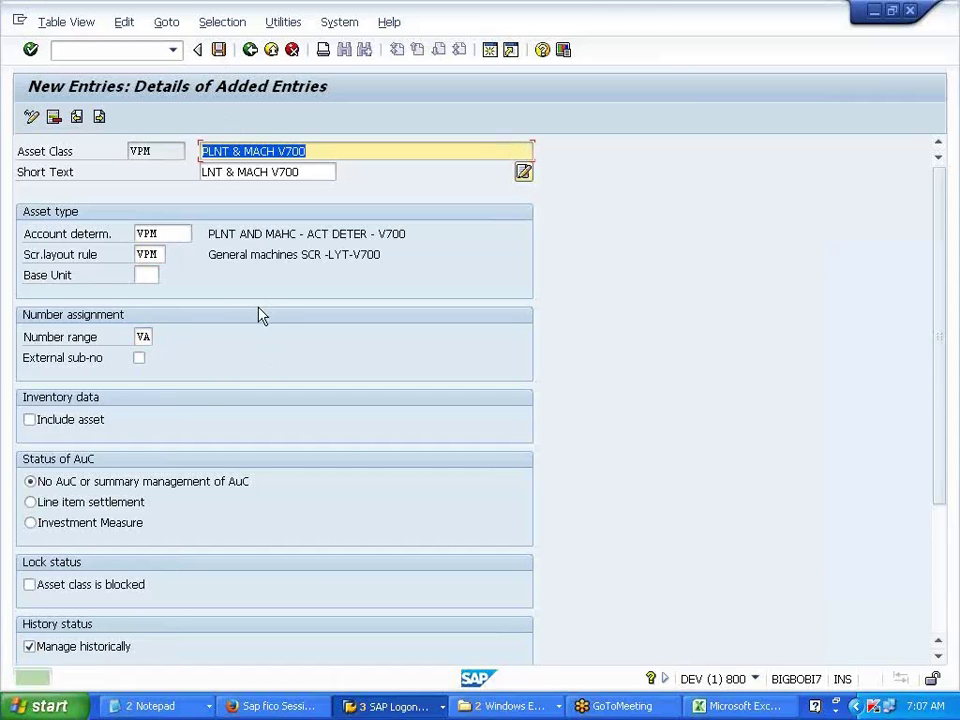
# Start the next asset class entry as VFT with "FURNITURE - V700" as both description and short text
pyautogui.click(99, 118)
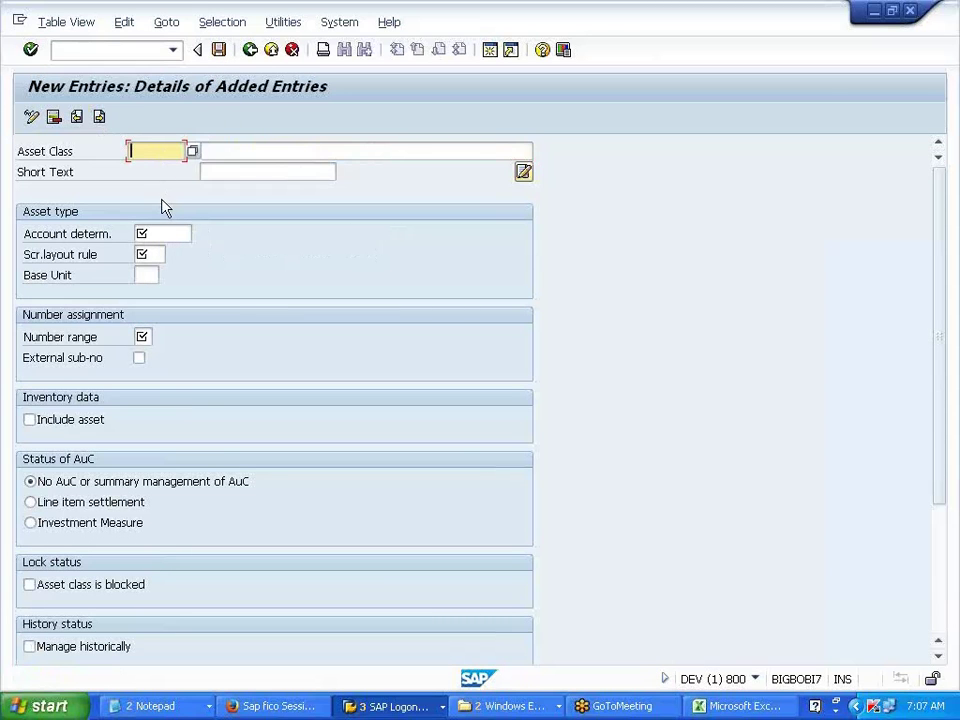
pyautogui.write('VFT')
pyautogui.click(226, 148)
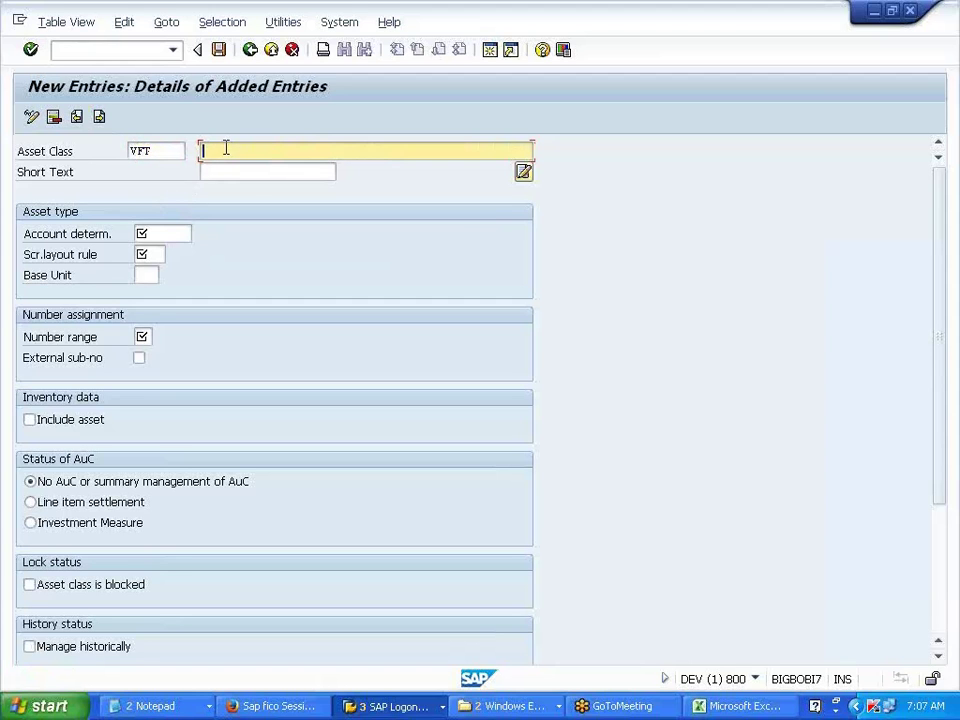
pyautogui.write('FURNITURE - V700')
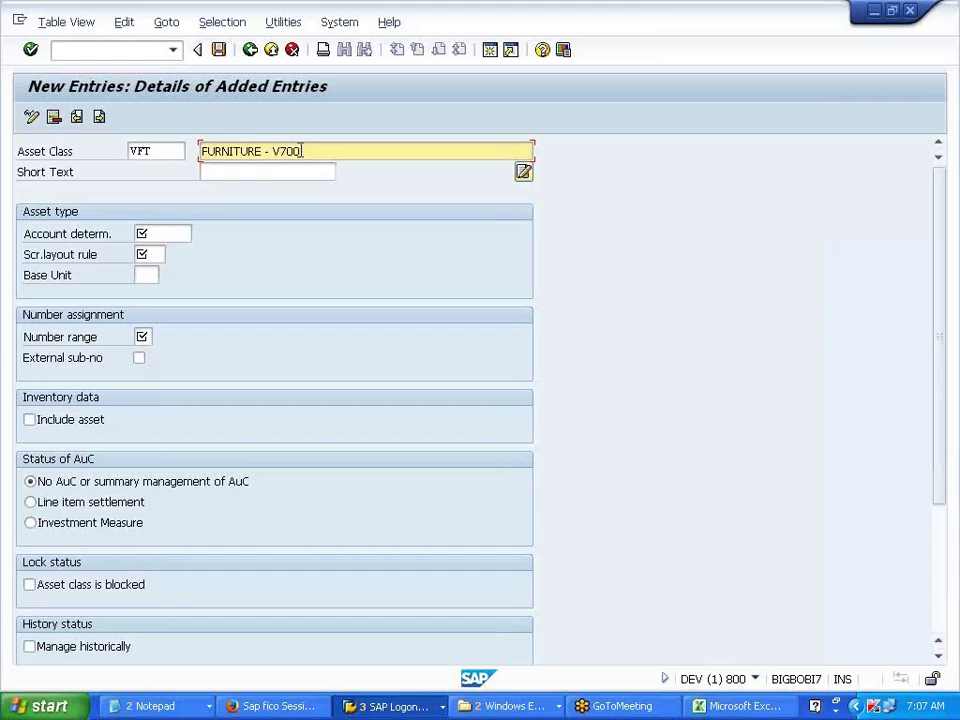
pyautogui.moveTo(300, 151); pyautogui.dragTo(202, 151)
pyautogui.hotkey('ctrl', 'c')
pyautogui.click(212, 170)
pyautogui.hotkey('ctrl', 'v')
# Assign account determination VFT, screen layout rule VFT and number range VA to asset class VFT, then save it with historical management enabled
pyautogui.click(170, 234)
pyautogui.write('VFT')
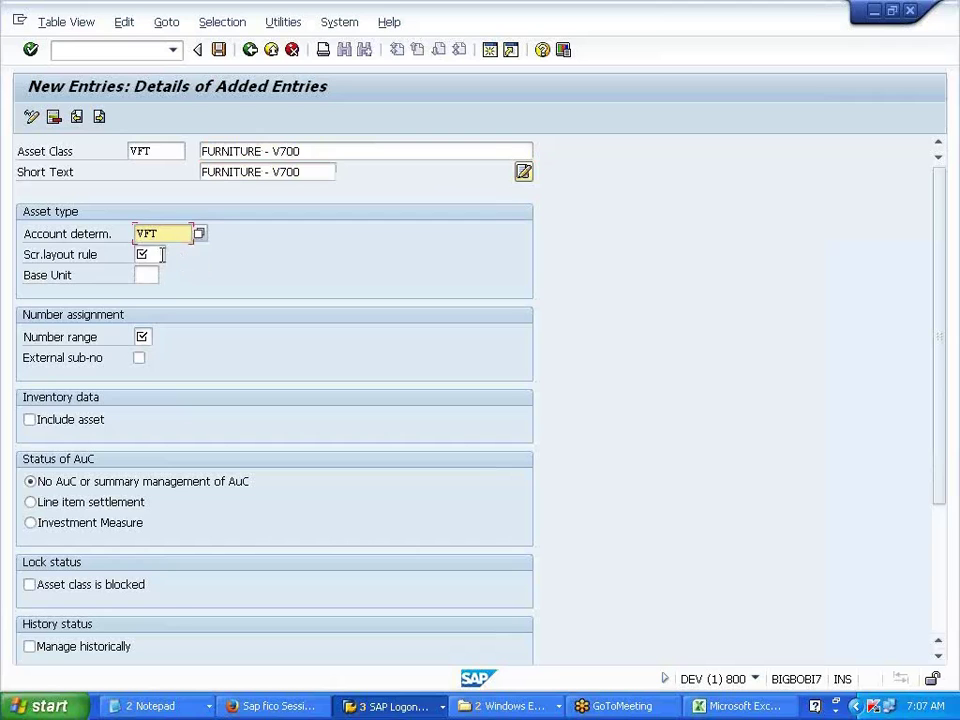
pyautogui.click(161, 255)
pyautogui.write('VFT')
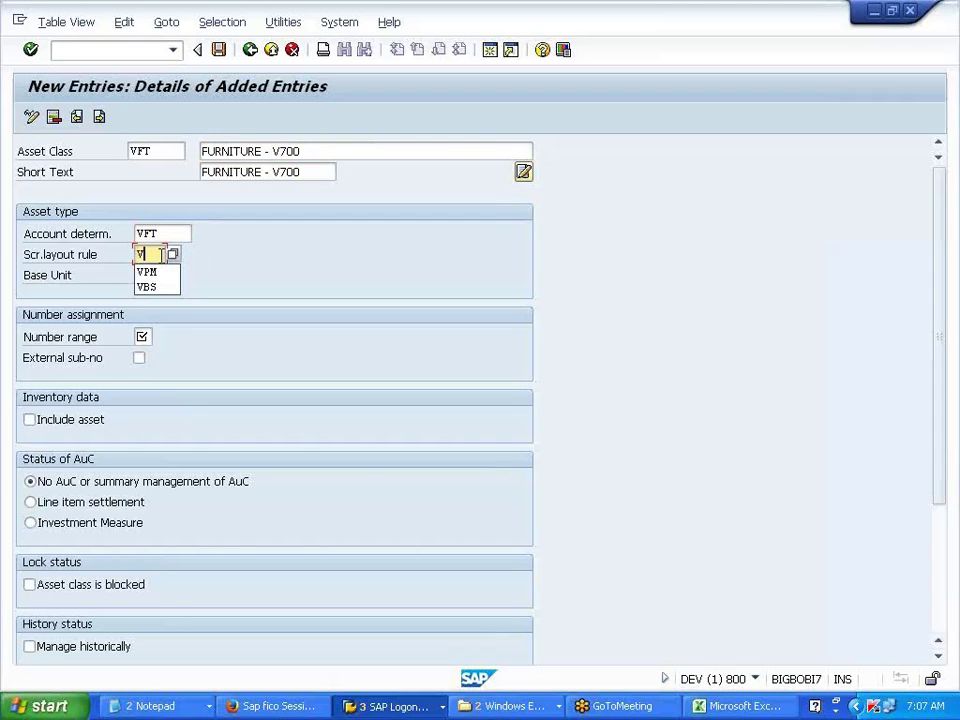
pyautogui.click(150, 339)
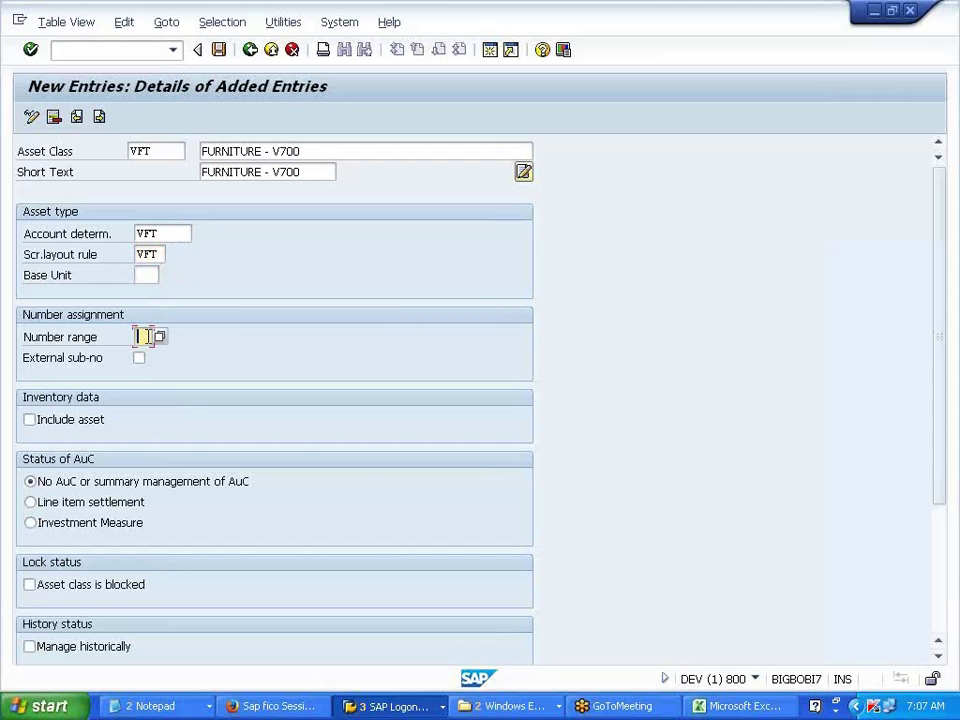
pyautogui.write('VA')
pyautogui.click(65, 646)
pyautogui.click(218, 50)
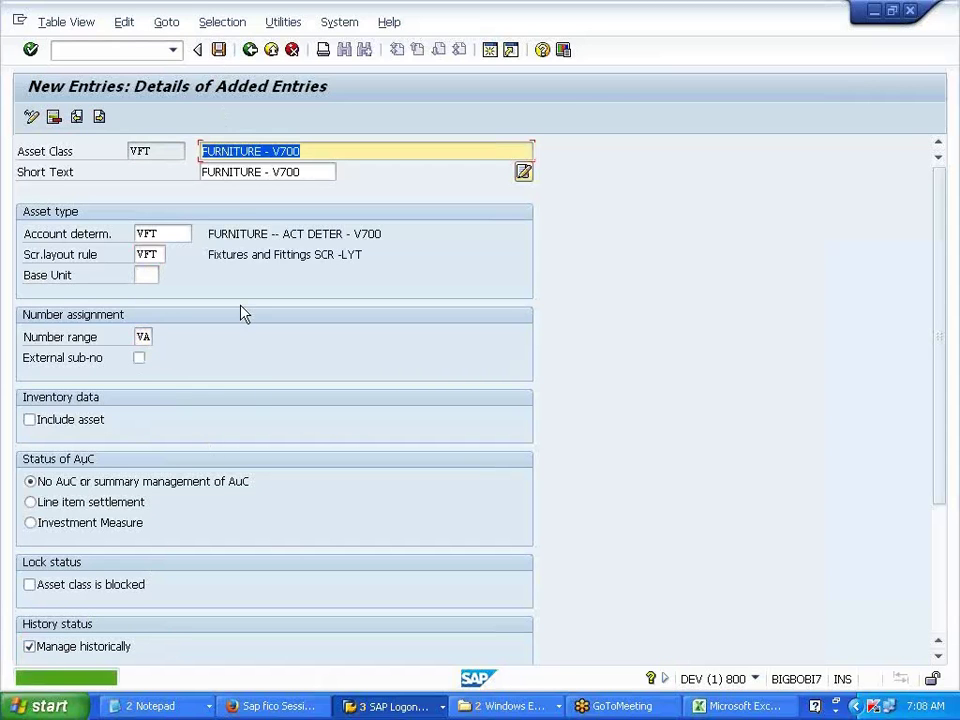
# Switch to Excel and list the asset classes VBS, VPM and VFT in cells C77 to C79 of the ASSET sheet
pyautogui.click(735, 706)
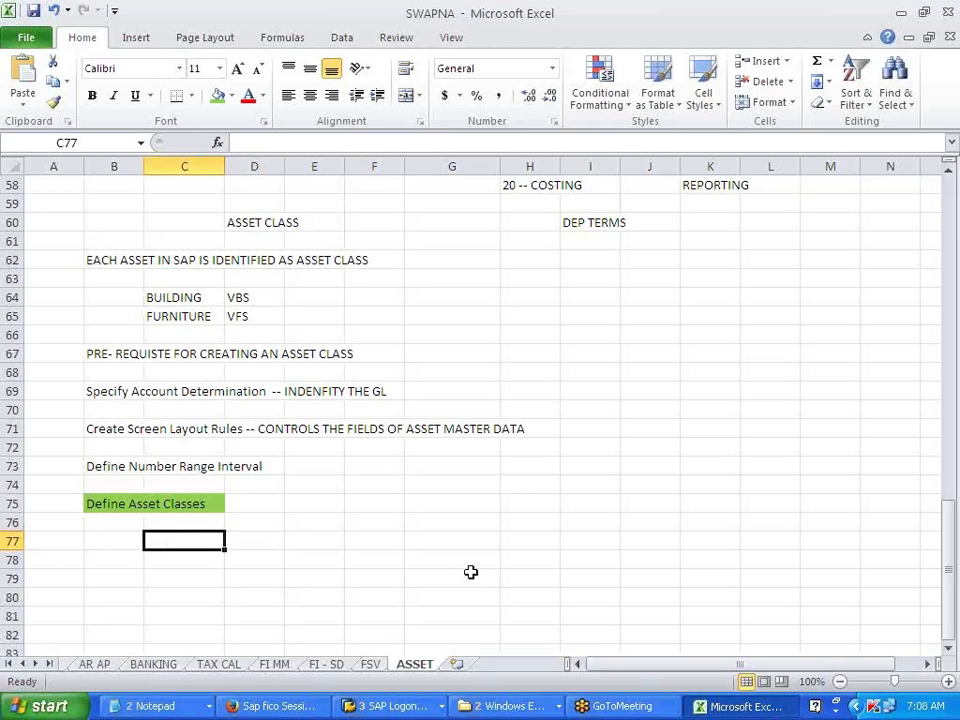
pyautogui.write('VBS')
pyautogui.press('Return')
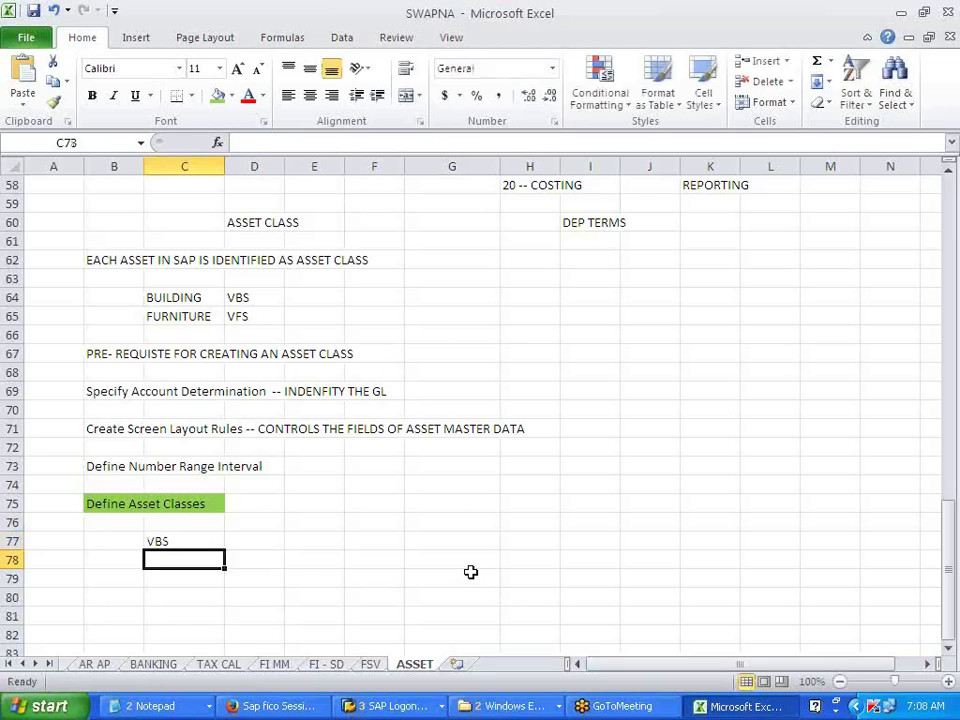
pyautogui.write('VPM')
pyautogui.press('Return')
pyautogui.write('VFT')
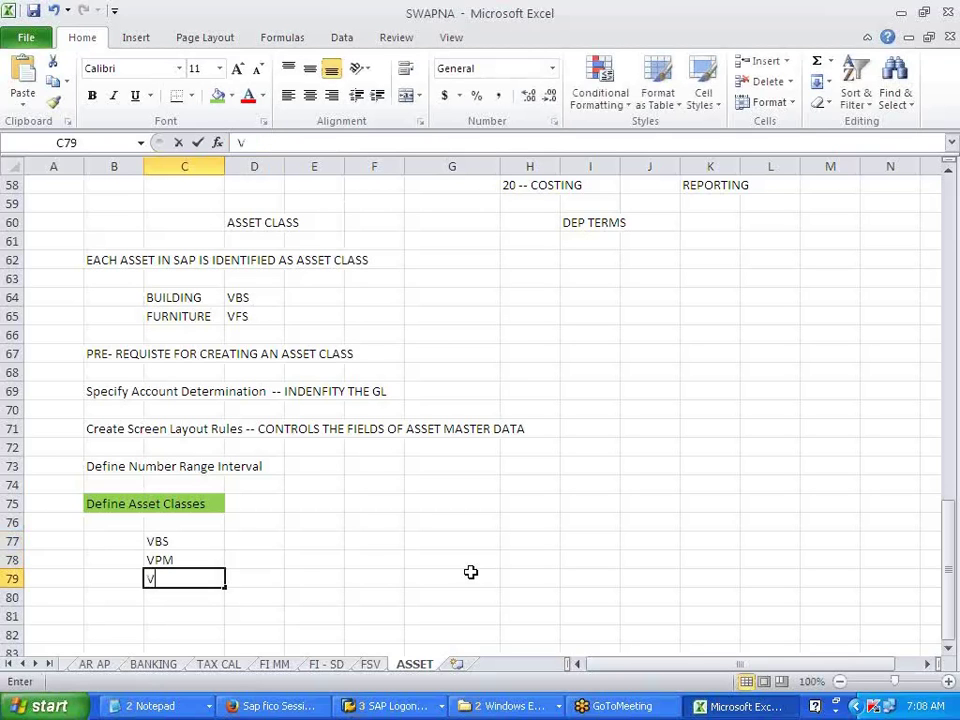
pyautogui.click(470, 572)
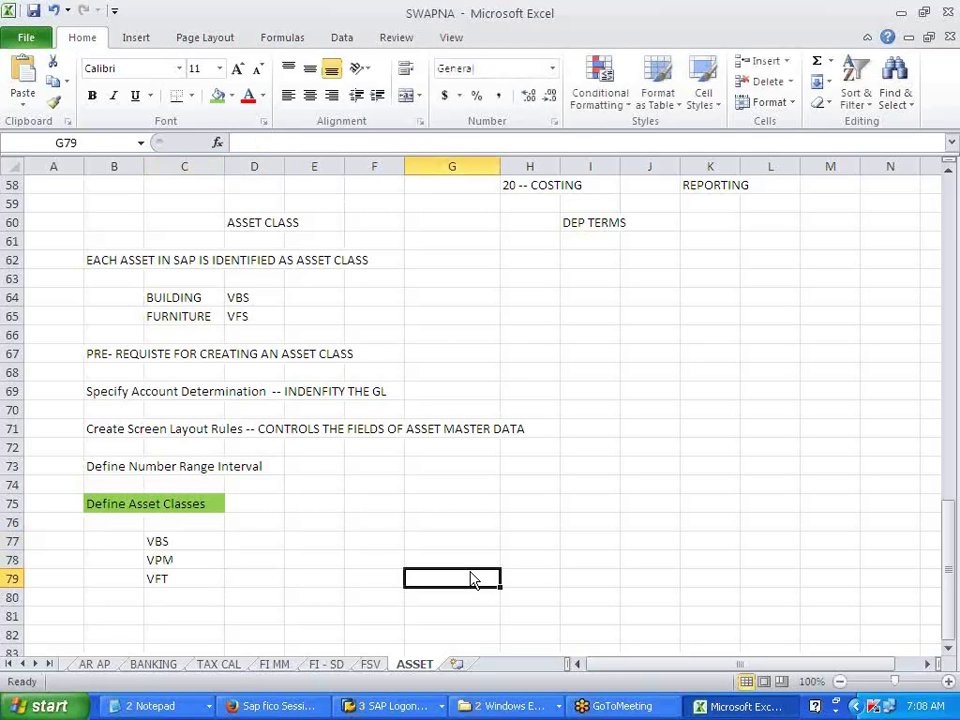
# Switch to SAP, return to the implementation guide and copy the activity name "Assign G/L Accounts" under Integration with General Ledger Accounting
pyautogui.hotkey('alt', 'Tab')
pyautogui.click(249, 55)
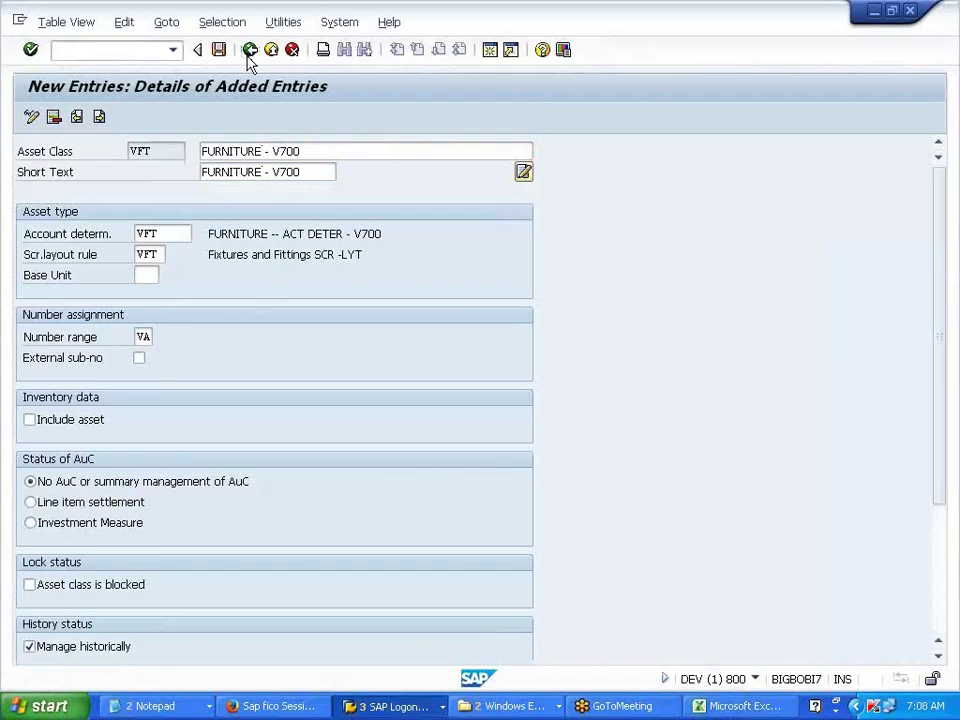
pyautogui.click(249, 55)
pyautogui.click(249, 52)
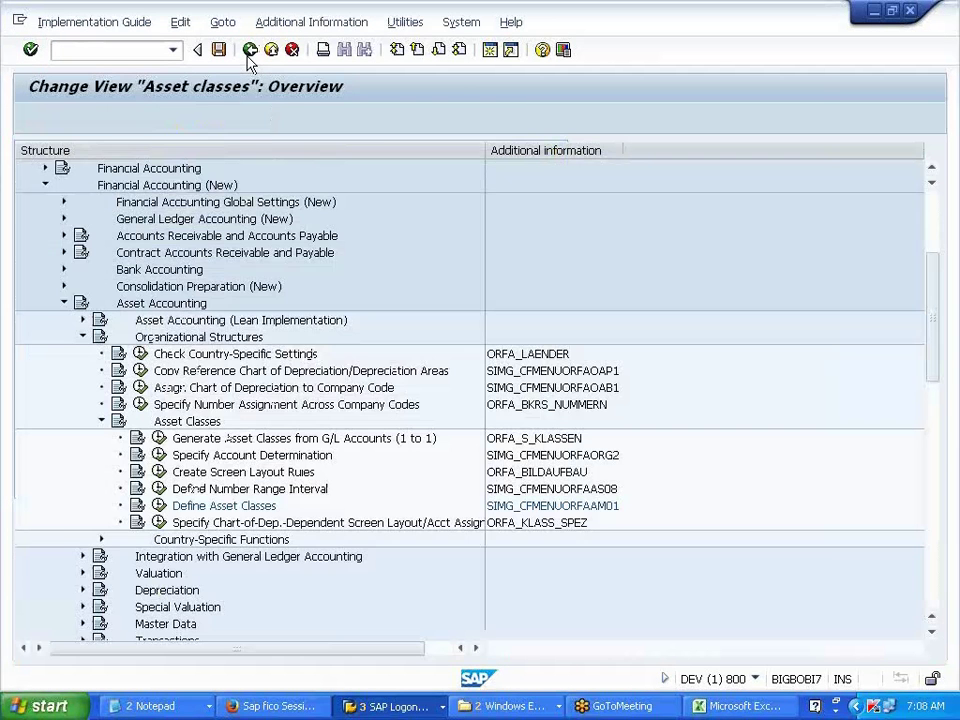
pyautogui.click(102, 421)
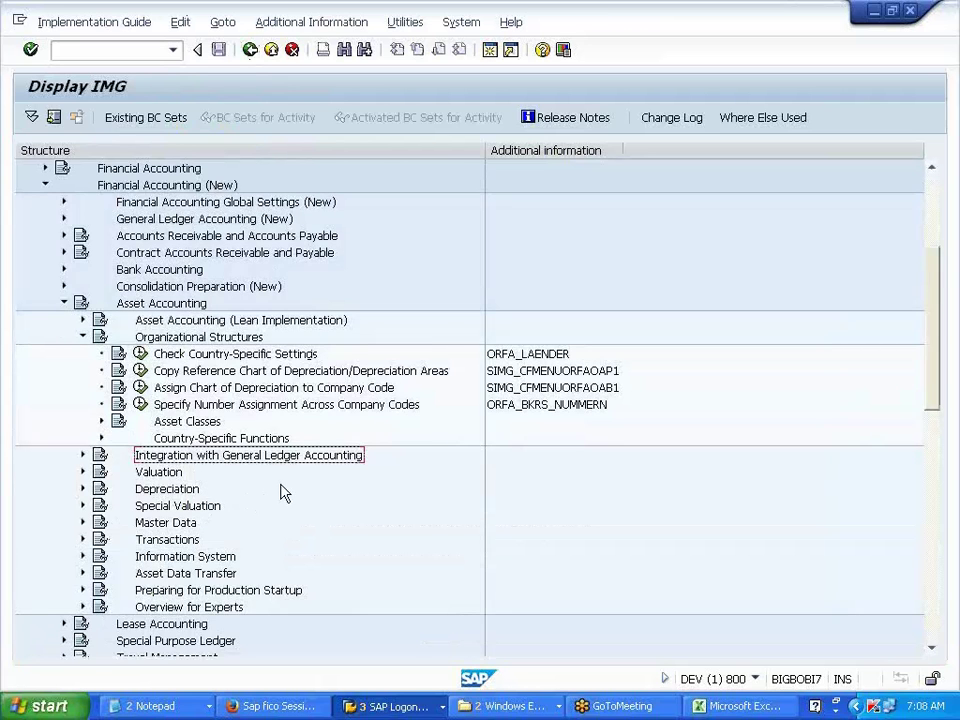
pyautogui.click(83, 455)
pyautogui.click(195, 489)
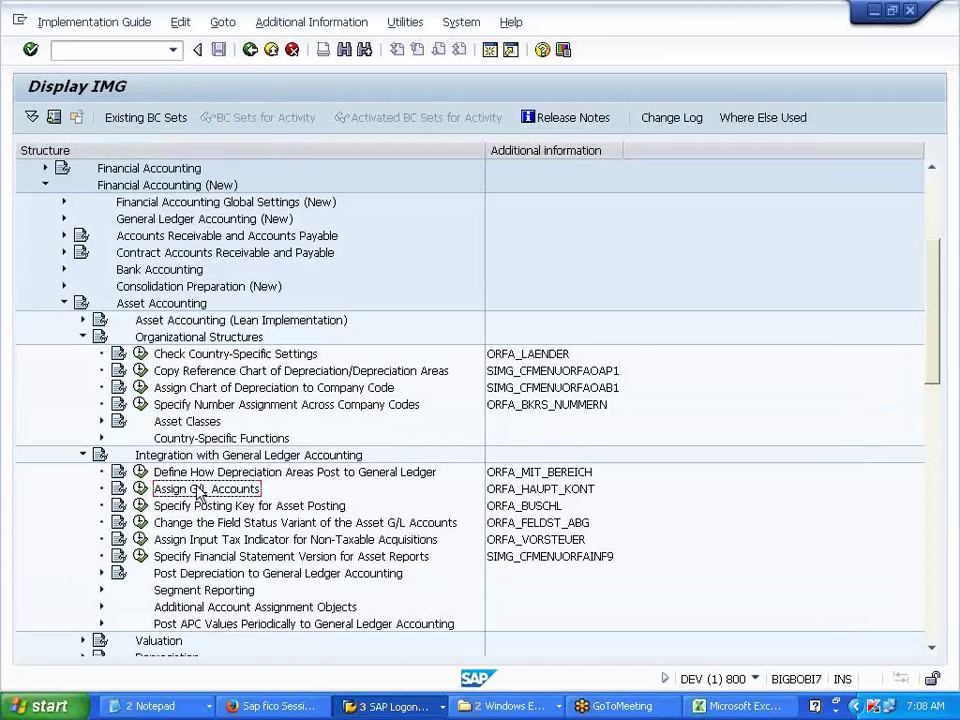
# Switch to Excel, paste "Assign G/L Accounts" into cell B81 and enter its transaction code AO90 in D81
pyautogui.hotkey('alt', 'Tab')
pyautogui.scroll(-3, 148, 439)
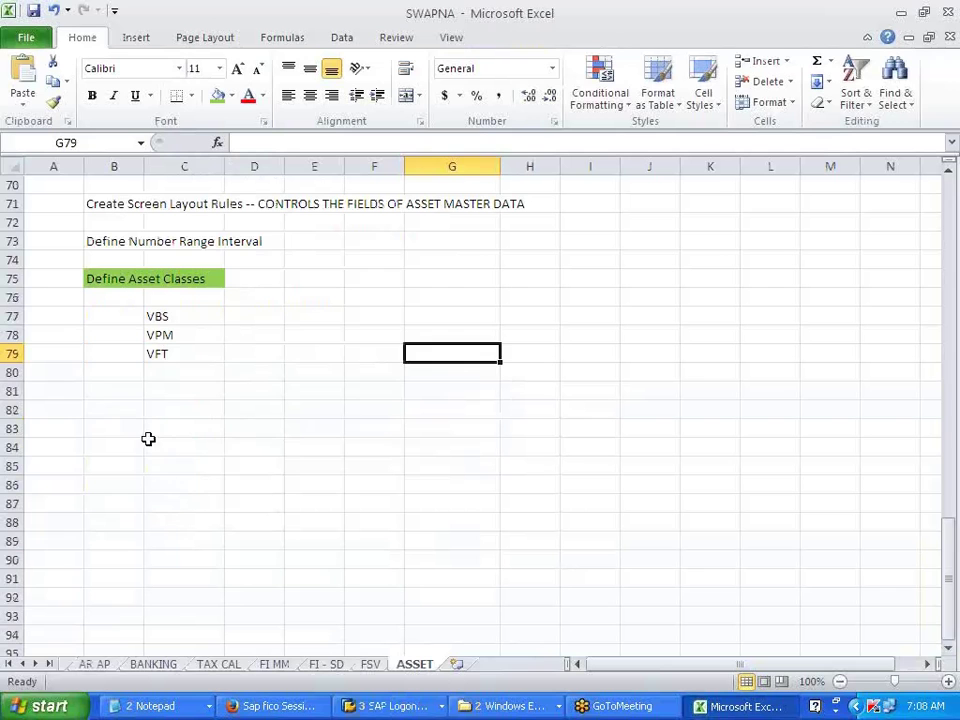
pyautogui.click(123, 393)
pyautogui.hotkey('ctrl', 'v')
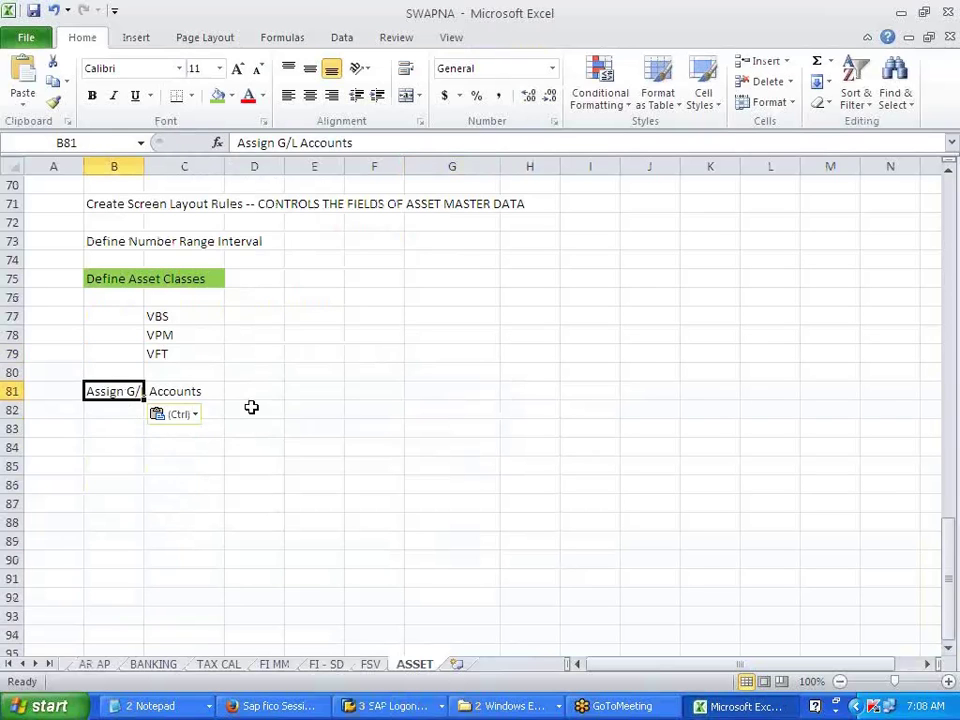
pyautogui.click(253, 393)
pyautogui.write('AO90')
pyautogui.click(245, 517)
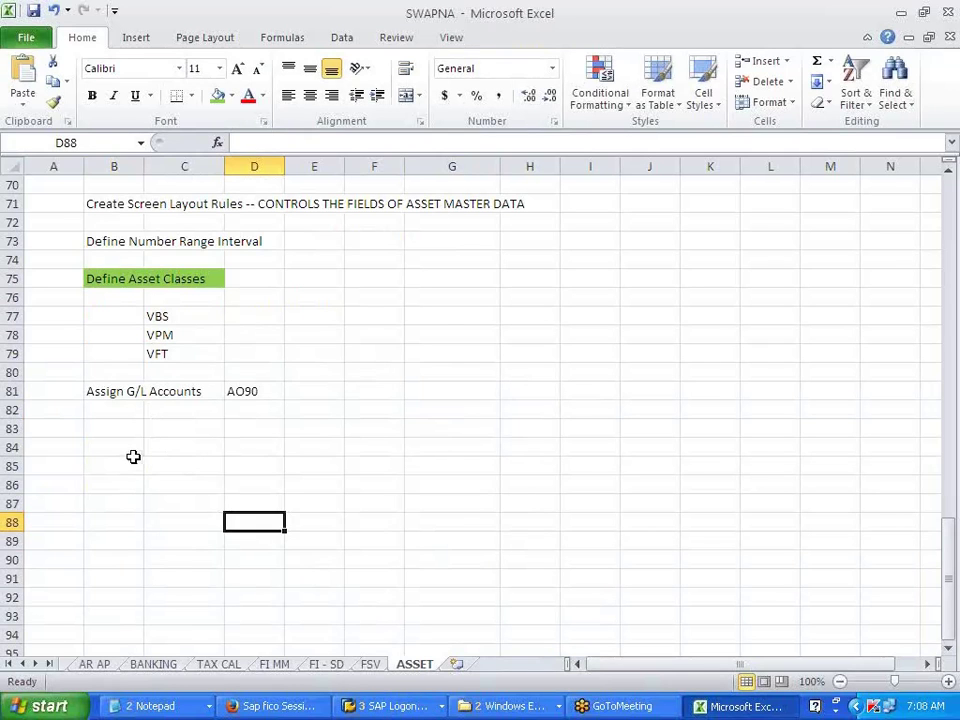
# Enter BUILDING in cell C84 beneath the Assign G/L Accounts heading
pyautogui.click(164, 449)
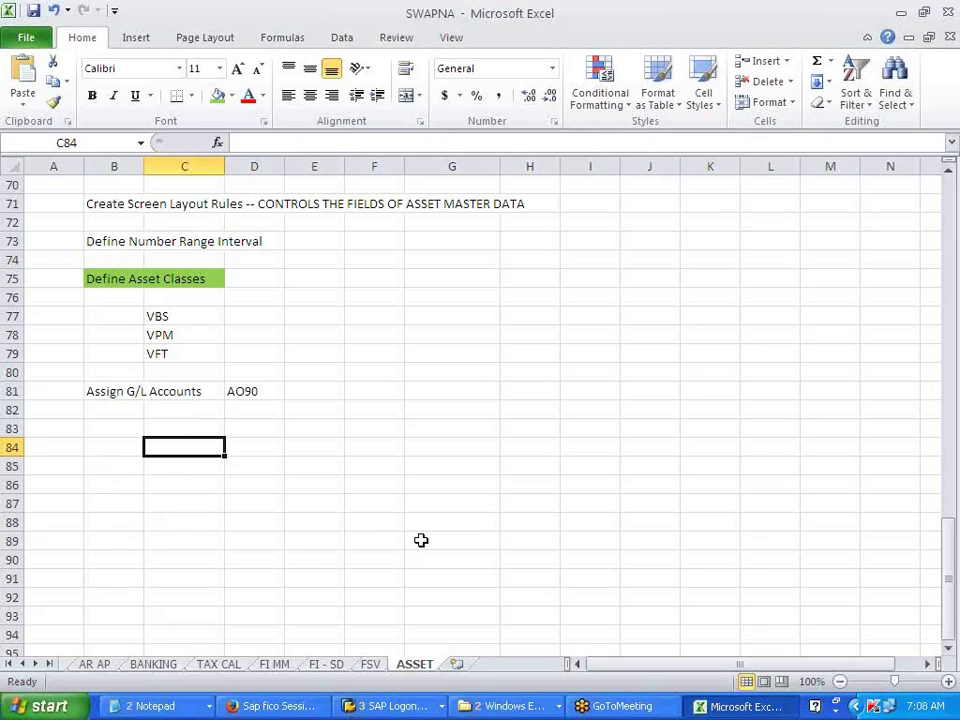
pyautogui.write('BU')
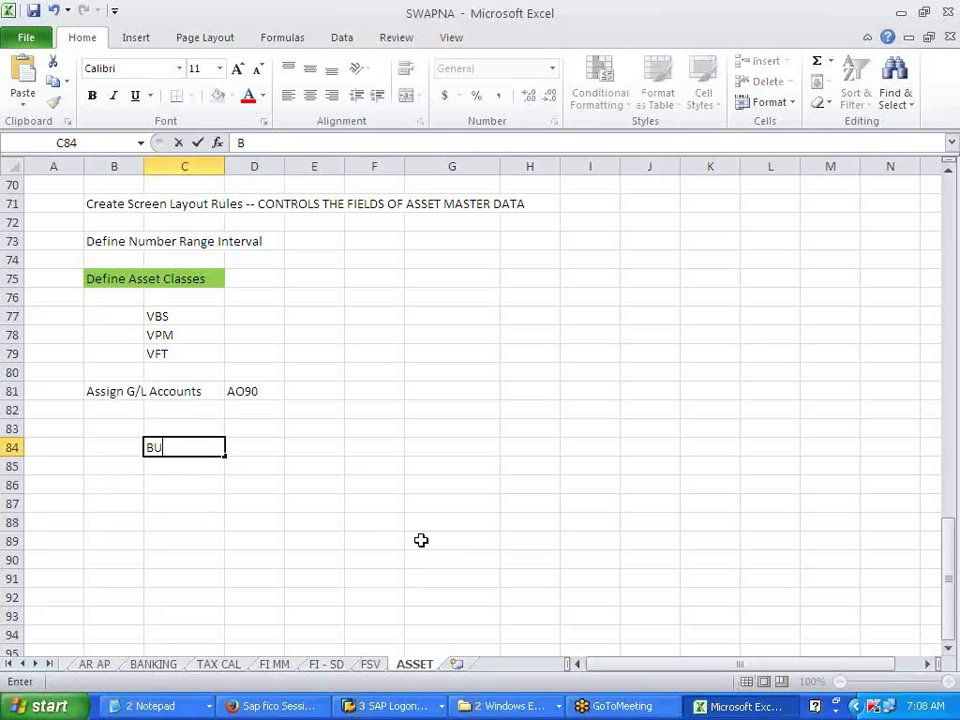
pyautogui.write('ILDING')
pyautogui.press('Return')
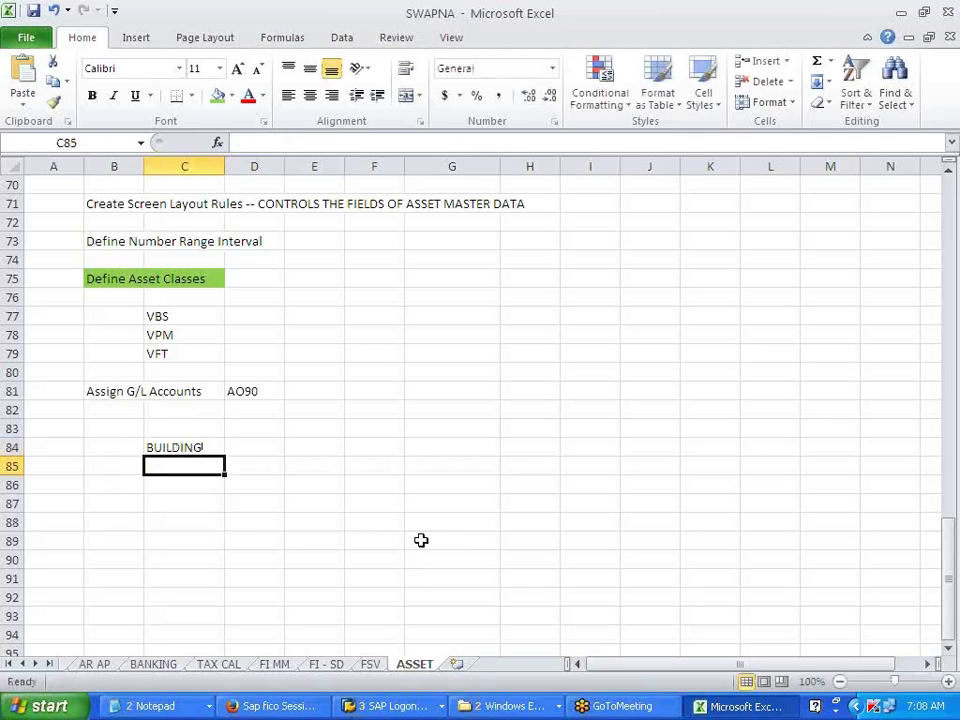
pyautogui.write('FUR')
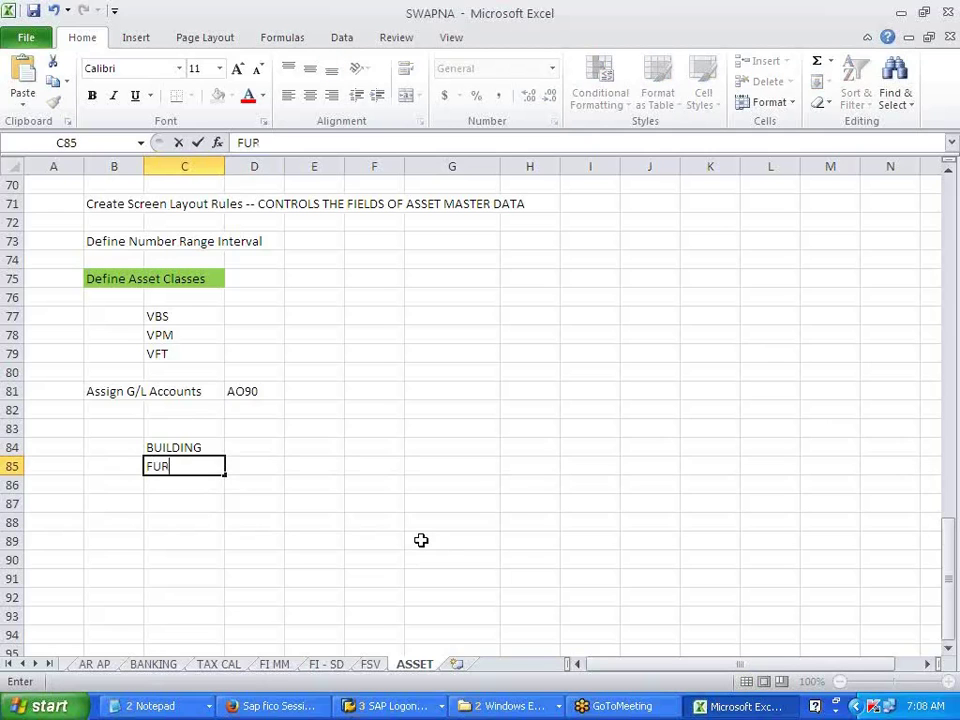
pyautogui.press('BackSpace')
pyautogui.press('BackSpace')
pyautogui.press('BackSpace')
# Enter DEPRECIATION in cell C86, leaving C85 blank, and widen column C to fit the text
pyautogui.press('Return')
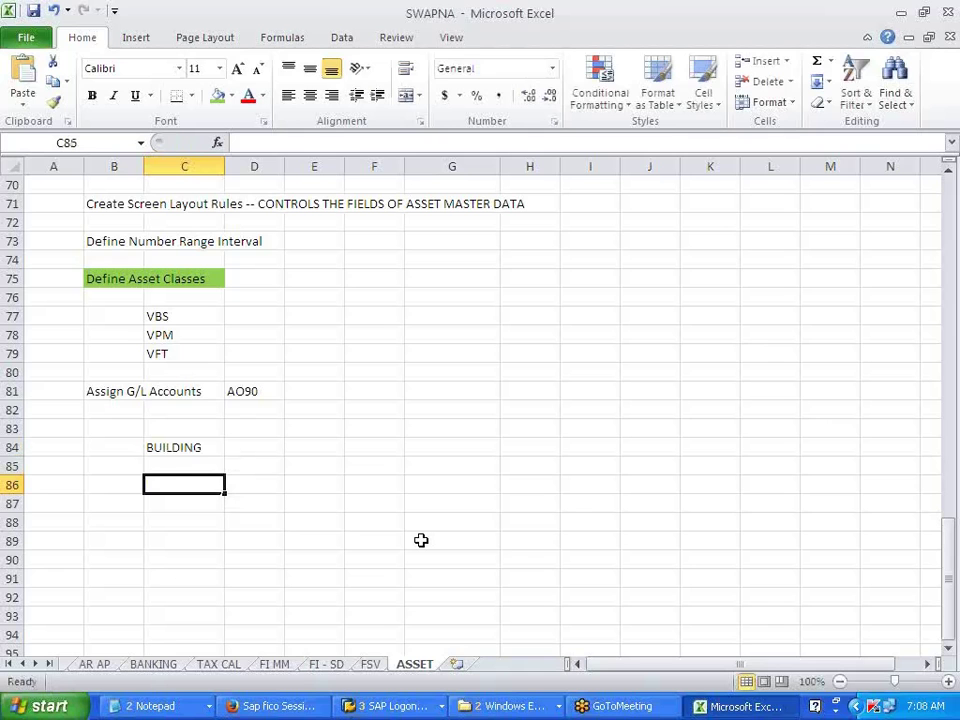
pyautogui.write('DEPRECIATION')
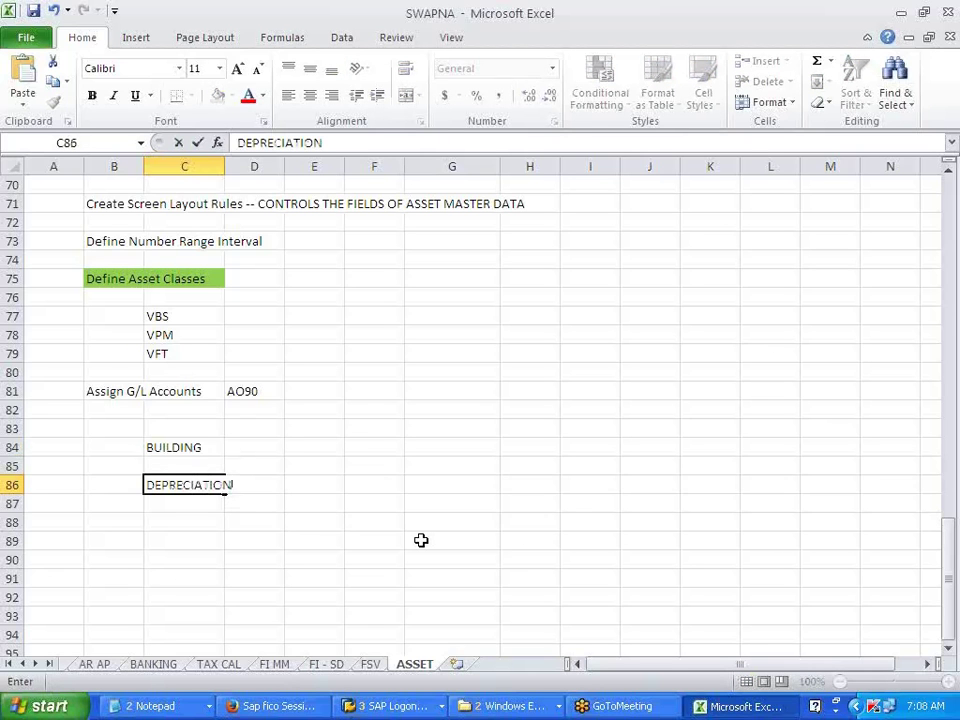
pyautogui.click(421, 540)
pyautogui.moveTo(221, 169); pyautogui.dragTo(237, 167)
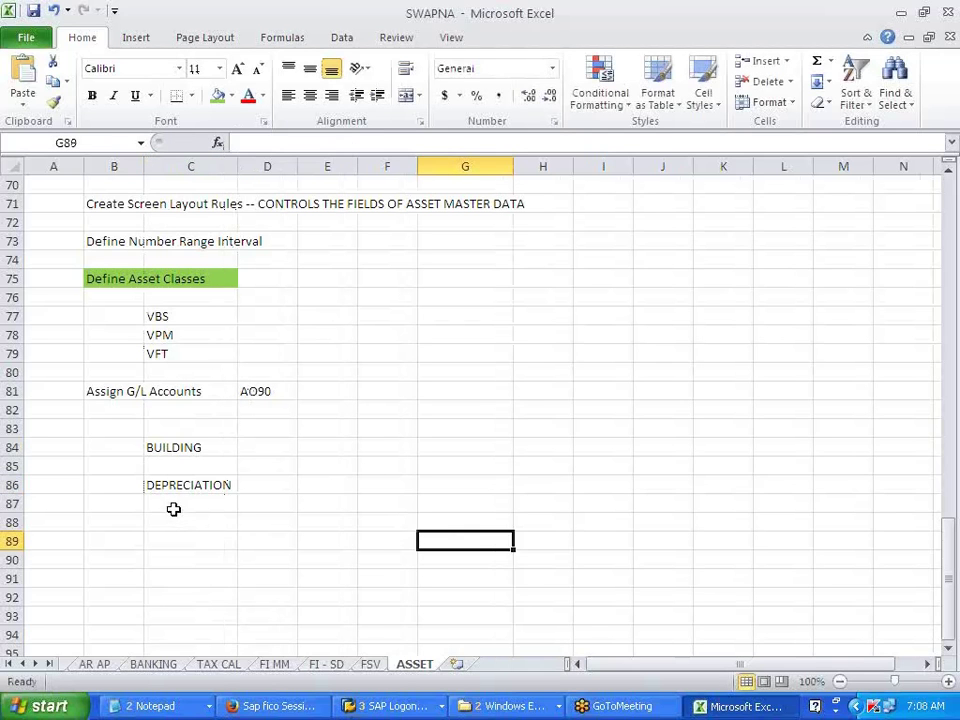
# Label the account list with "GL A/C" in cell C83, directly above BUILDING
pyautogui.click(173, 509)
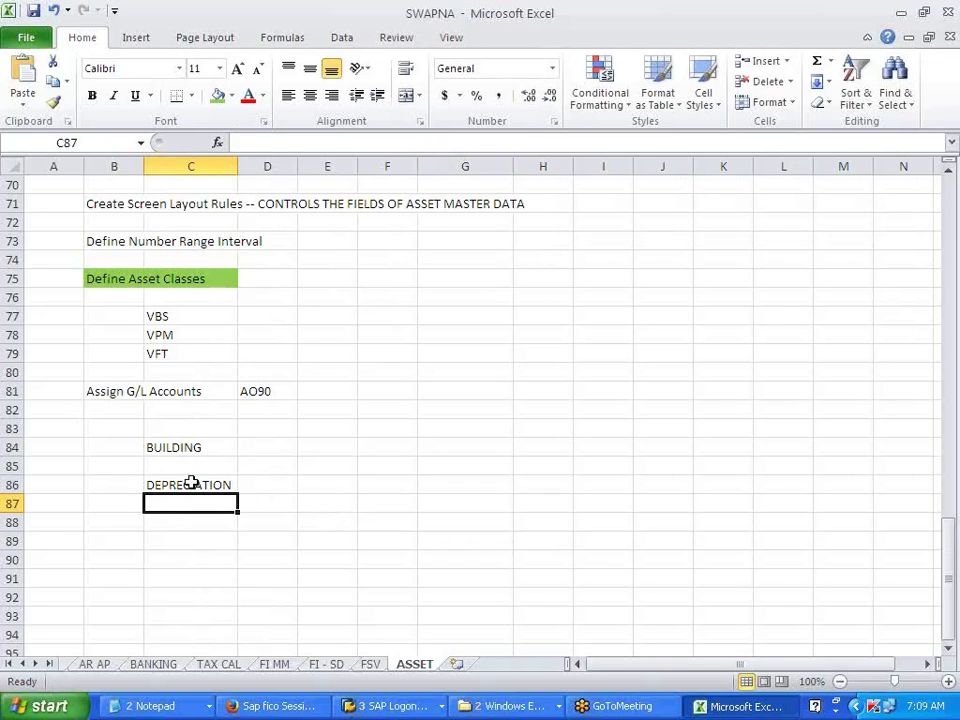
pyautogui.click(108, 447)
pyautogui.click(163, 427)
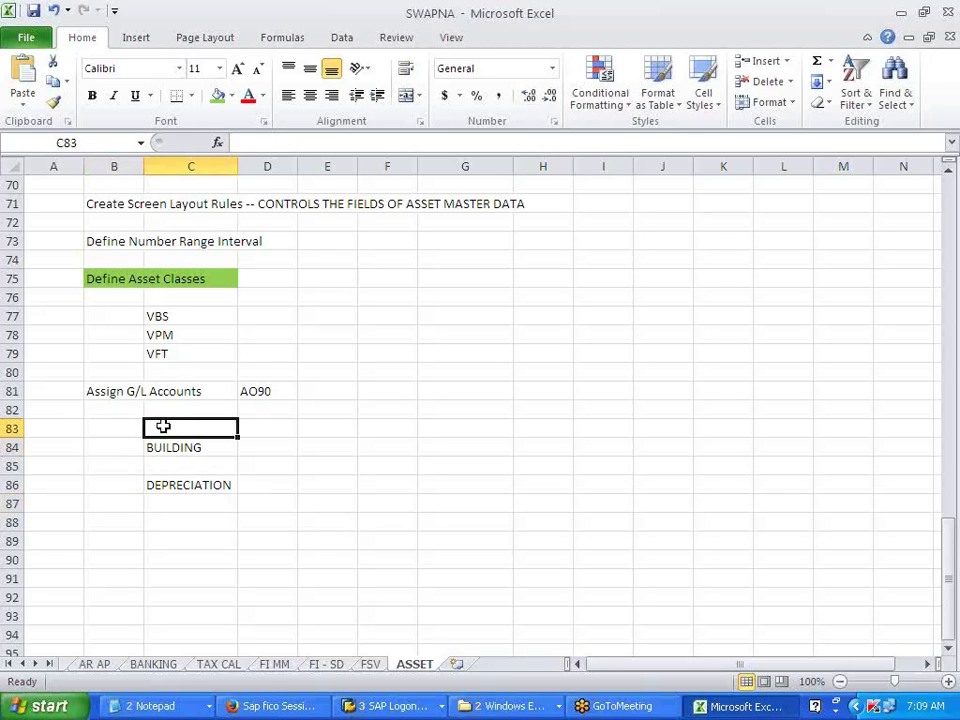
pyautogui.write('GL A')
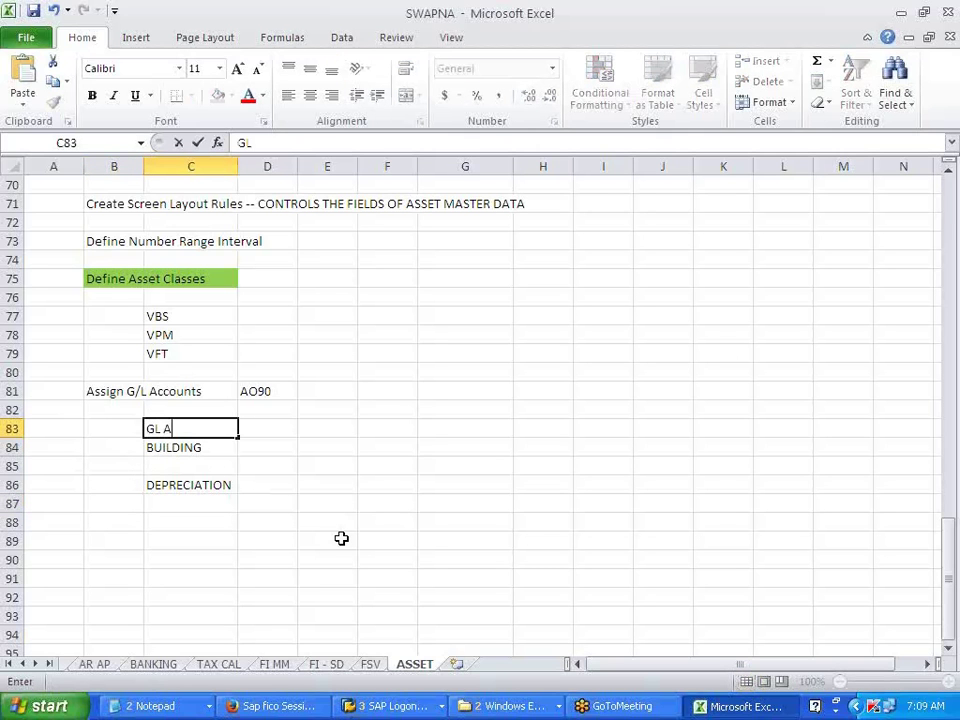
pyautogui.write('/CT')
pyautogui.press('BackSpace')
pyautogui.click(324, 538)
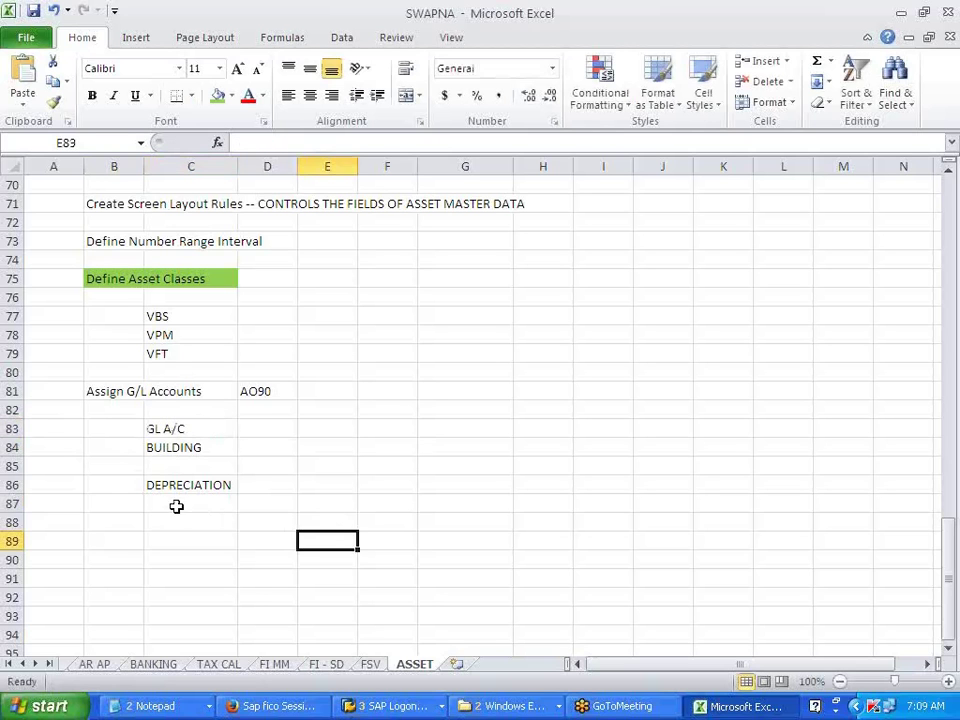
# Enter PROV DEP/ACCUMULATED in cell C87, directly below DEPRECIATION
pyautogui.click(178, 506)
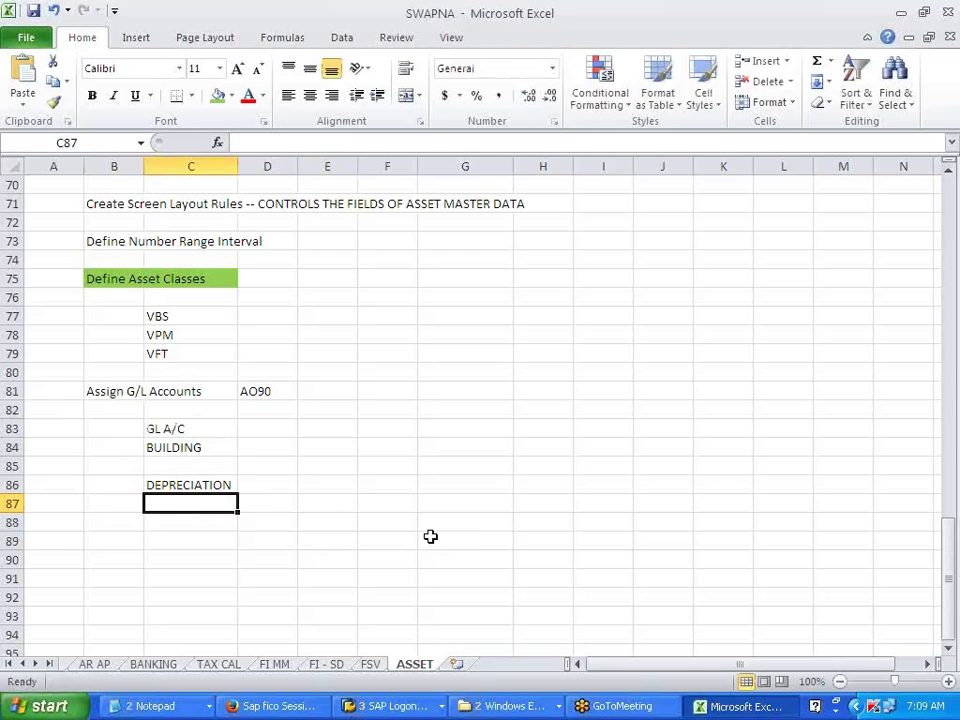
pyautogui.write('PROV DEP')
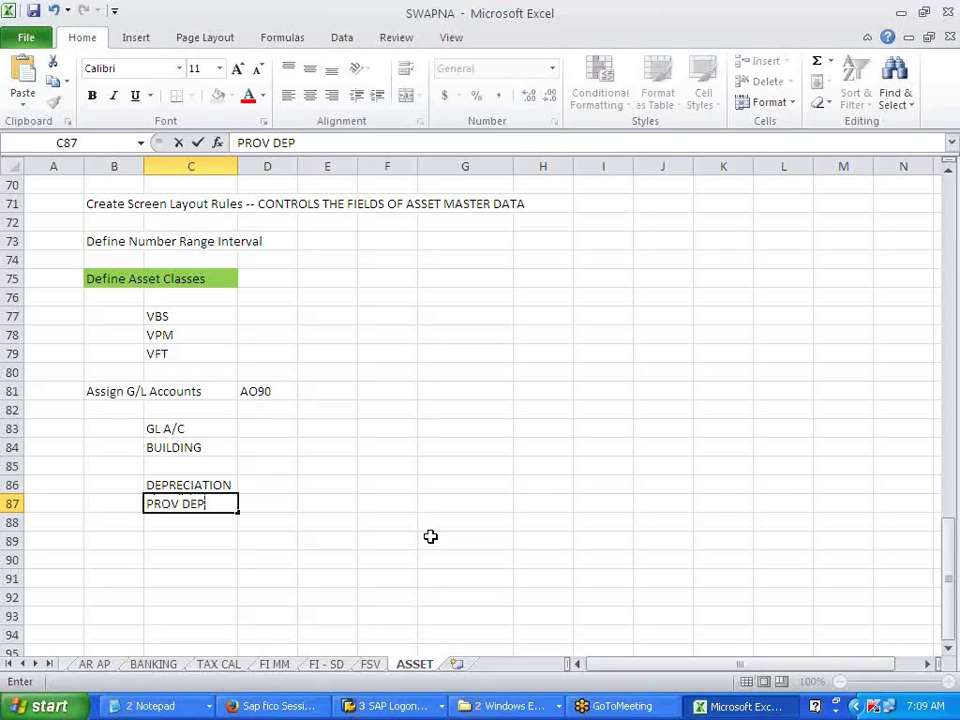
pyautogui.click(430, 537)
pyautogui.click(195, 544)
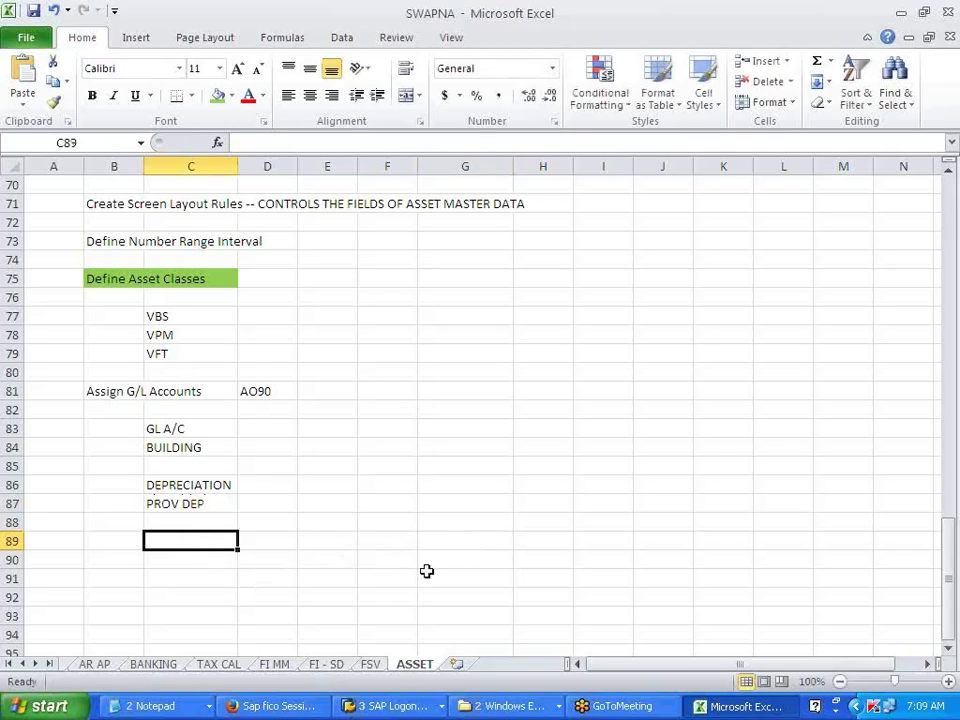
pyautogui.click(219, 504)
pyautogui.press('F2')
pyautogui.write('/ACCU')
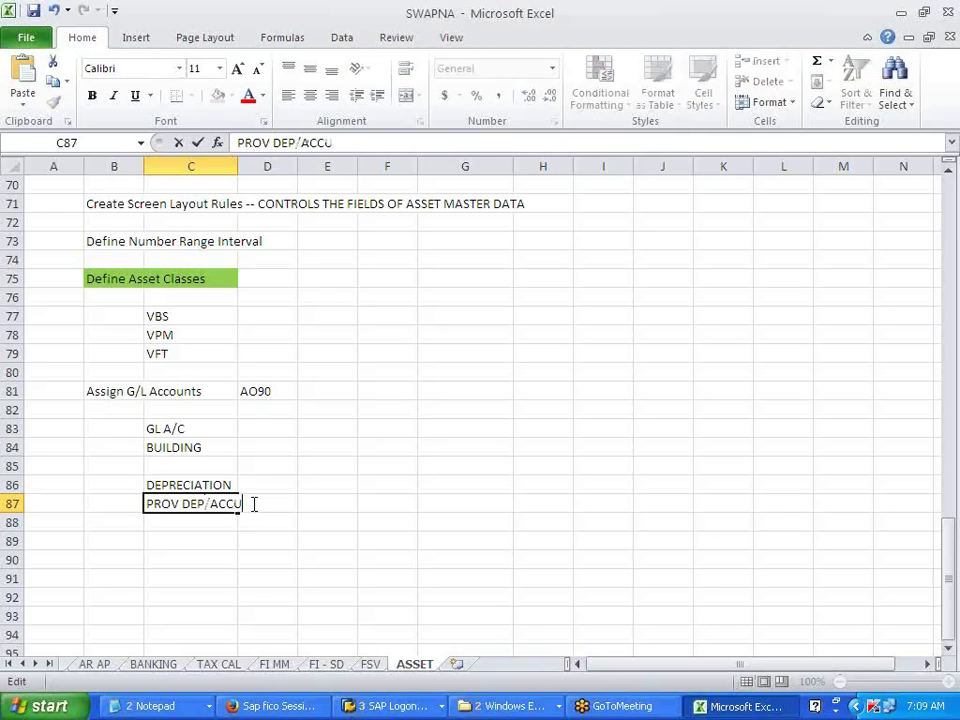
pyautogui.write('MULATED')
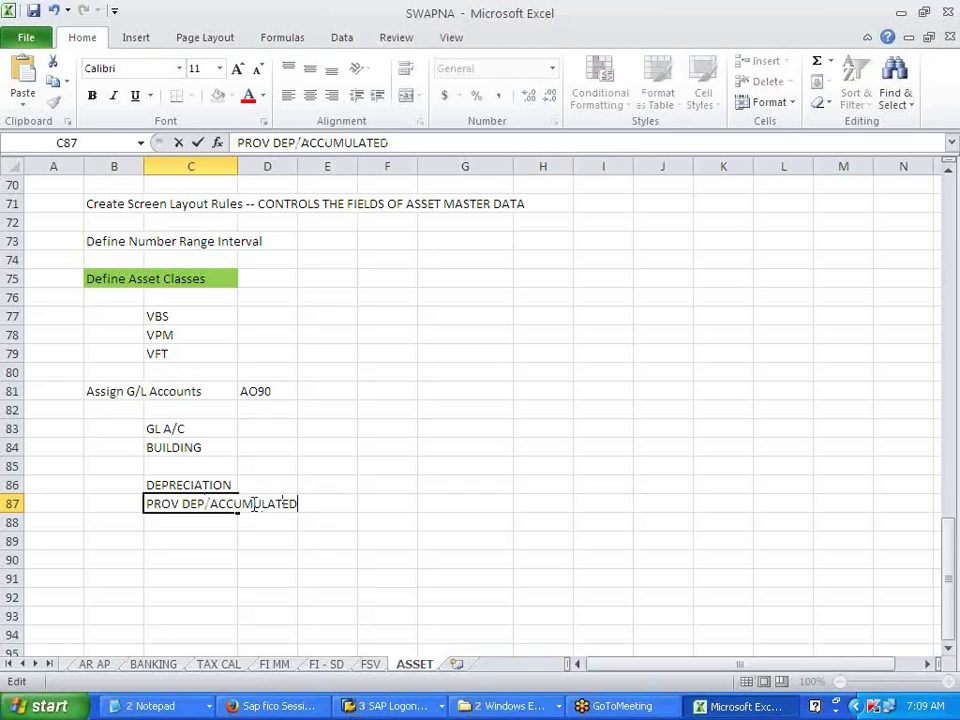
pyautogui.click(306, 598)
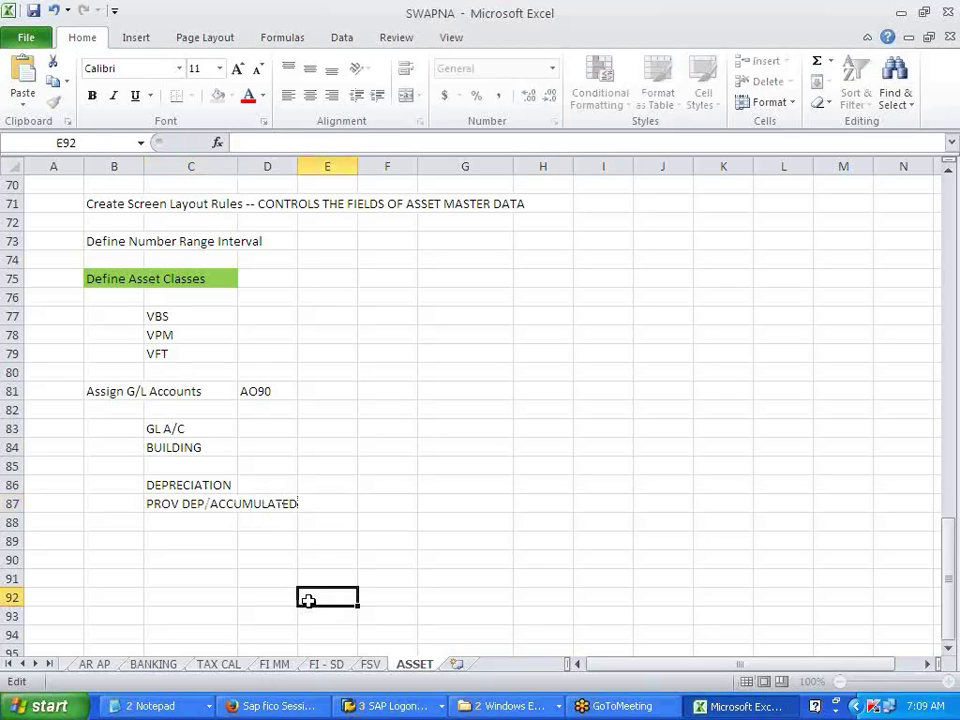
# Add SALE OF BLD to the account list in cell C89, leaving C88 blank
pyautogui.click(197, 547)
pyautogui.write('S')
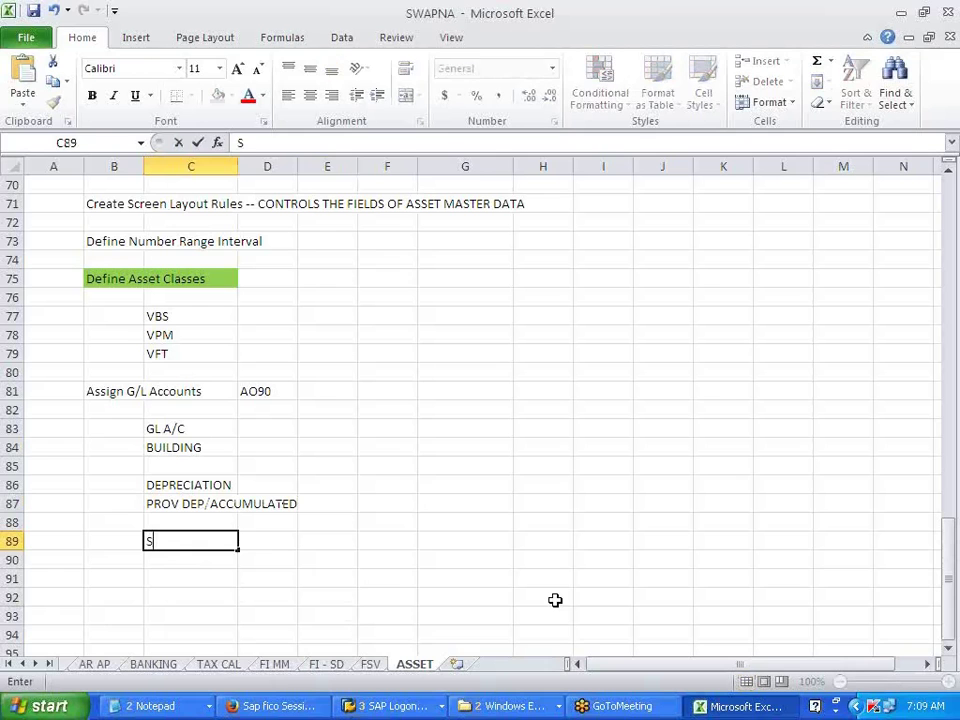
pyautogui.write('ALE OF BLD')
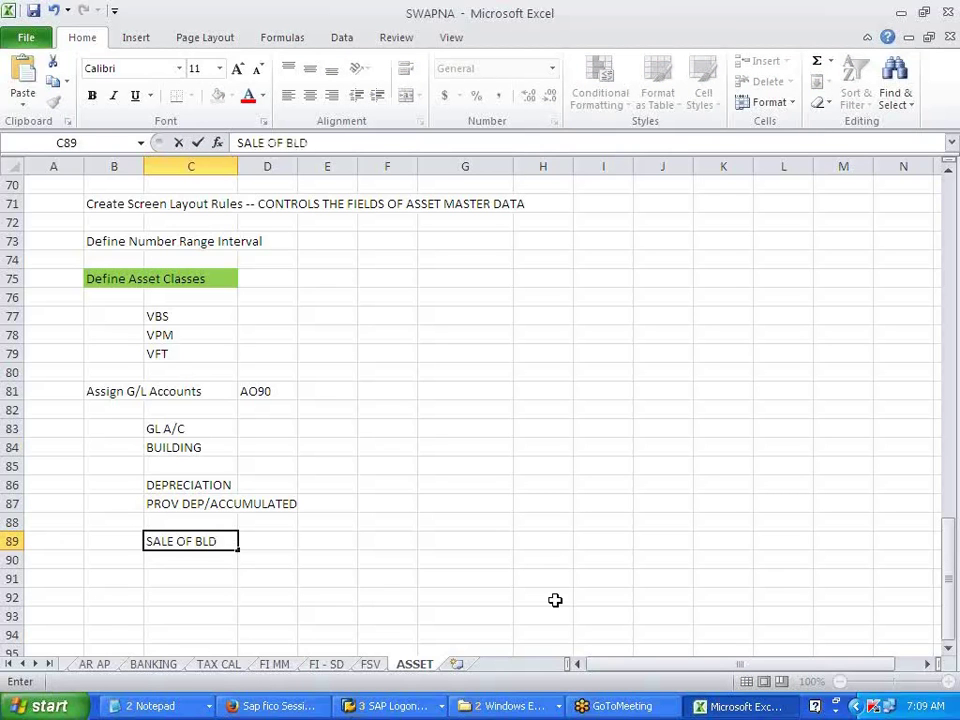
pyautogui.press('Return')
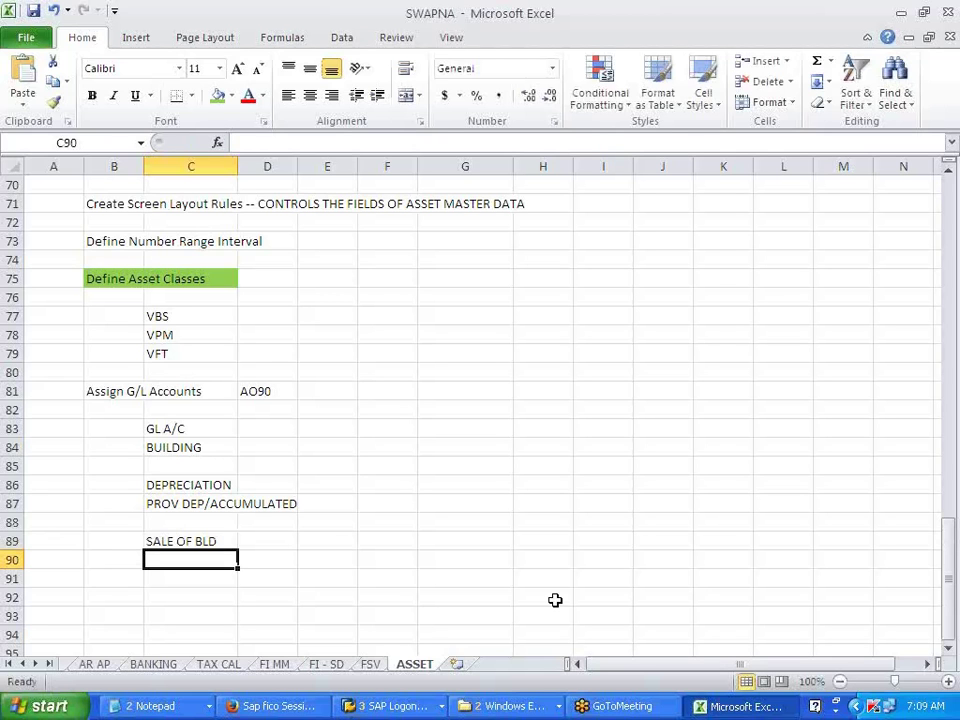
# Enter LOSS ON SALE in cell C91 and PROFIT ON SALE in cell C92
pyautogui.press('Return')
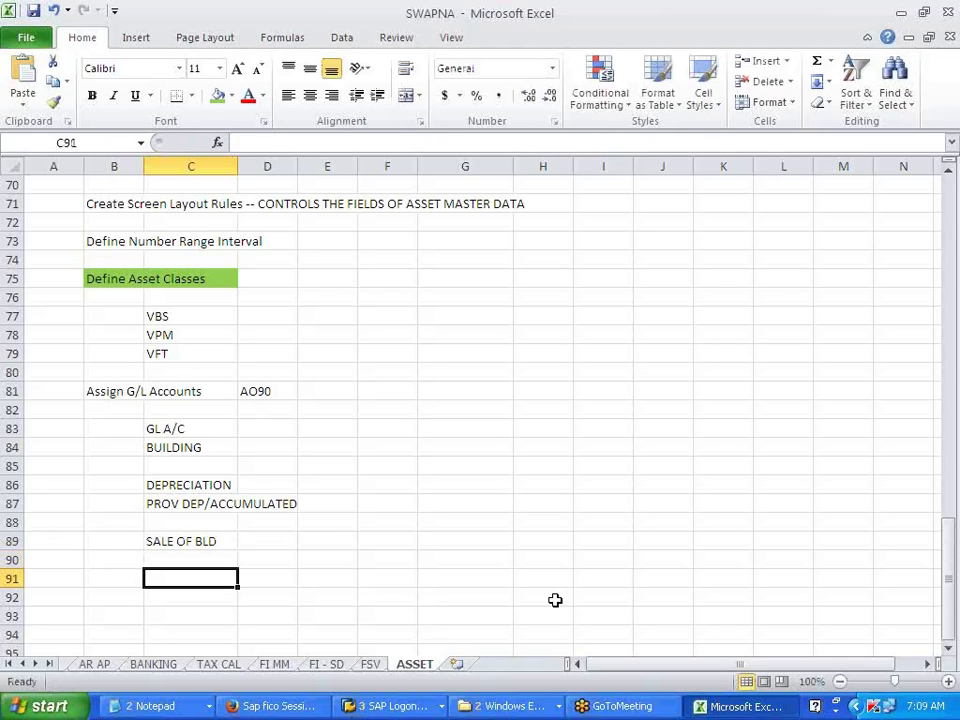
pyautogui.write('LOSS ON SALE')
pyautogui.press('Return')
pyautogui.write('PROFIT ON SALE')
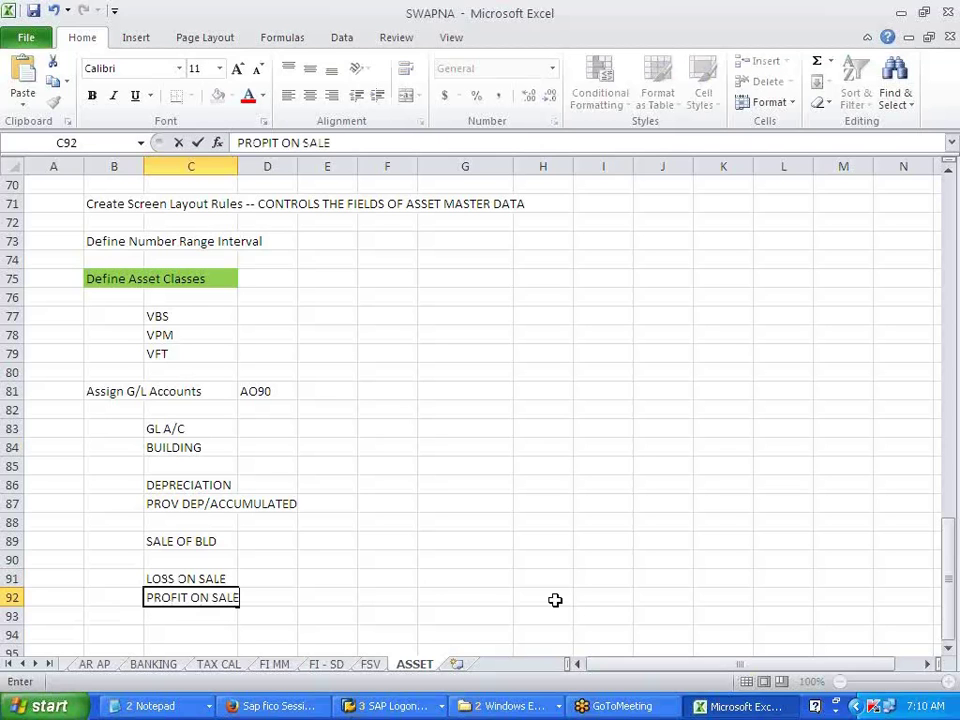
pyautogui.click(555, 600)
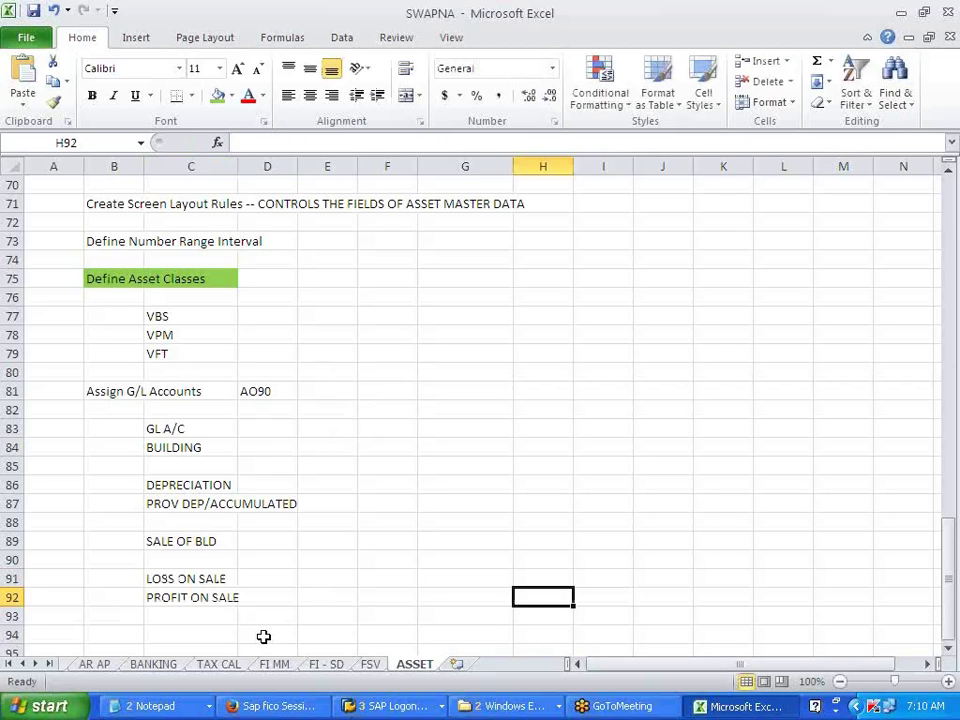
# Enter SCRAPPING in cell C94, leaving C93 blank beneath PROFIT ON SALE
pyautogui.scroll(-1, 181, 586)
pyautogui.click(181, 586)
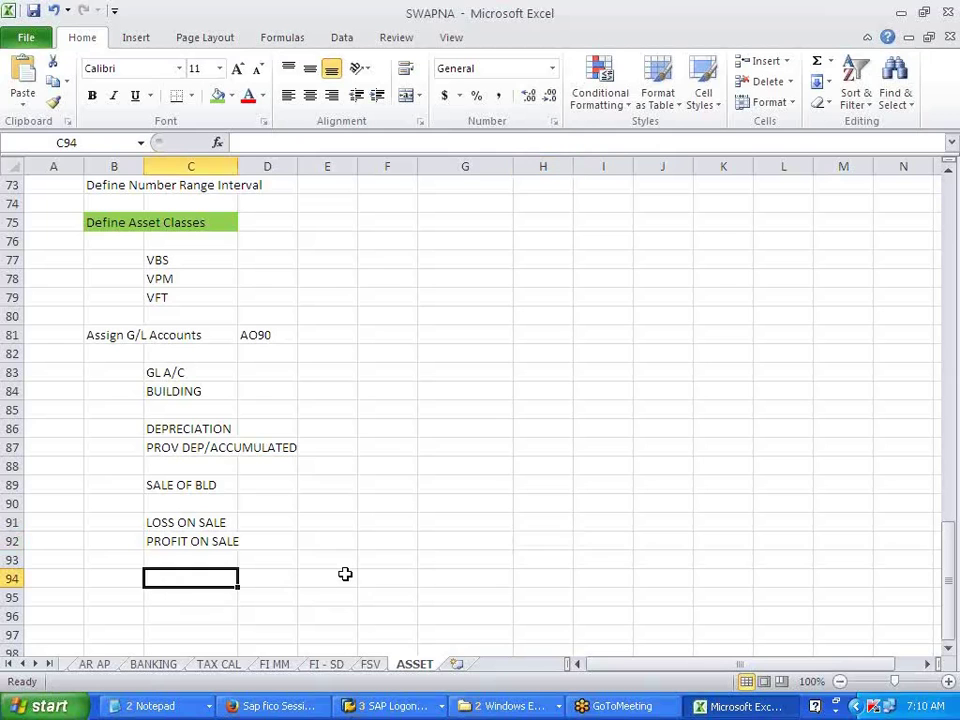
pyautogui.write('SCRAPPING')
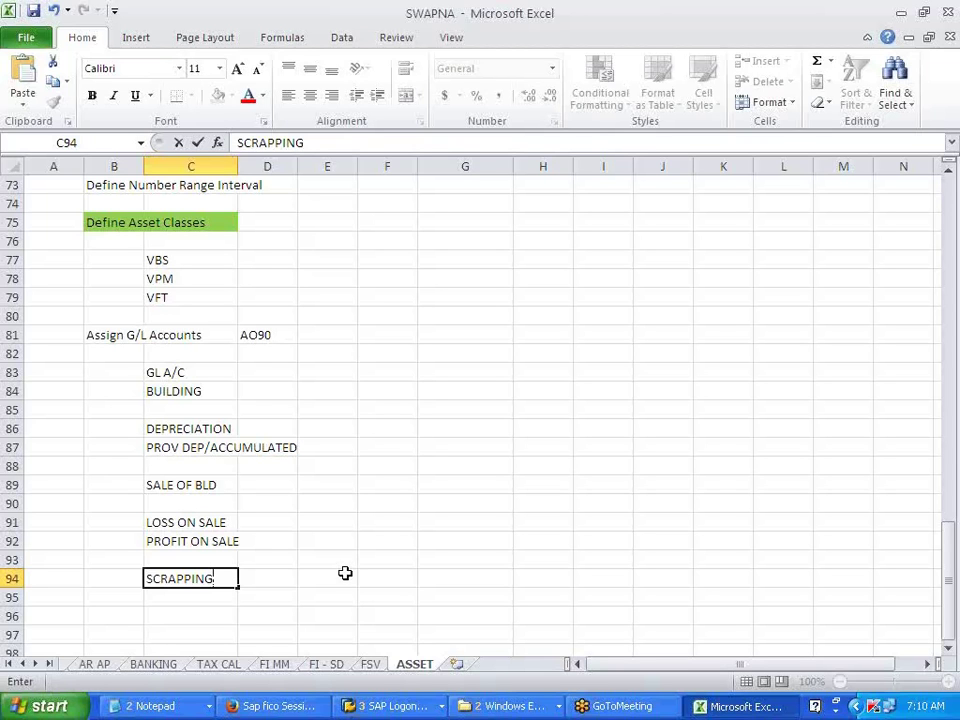
pyautogui.click(345, 574)
# Note the account types ASST in D84 for BUILDING, EXPS in E86 for DEPRECIATION and CURRENT LIAB in E87 for PROV DEP/ACCUMULATED
pyautogui.click(244, 392)
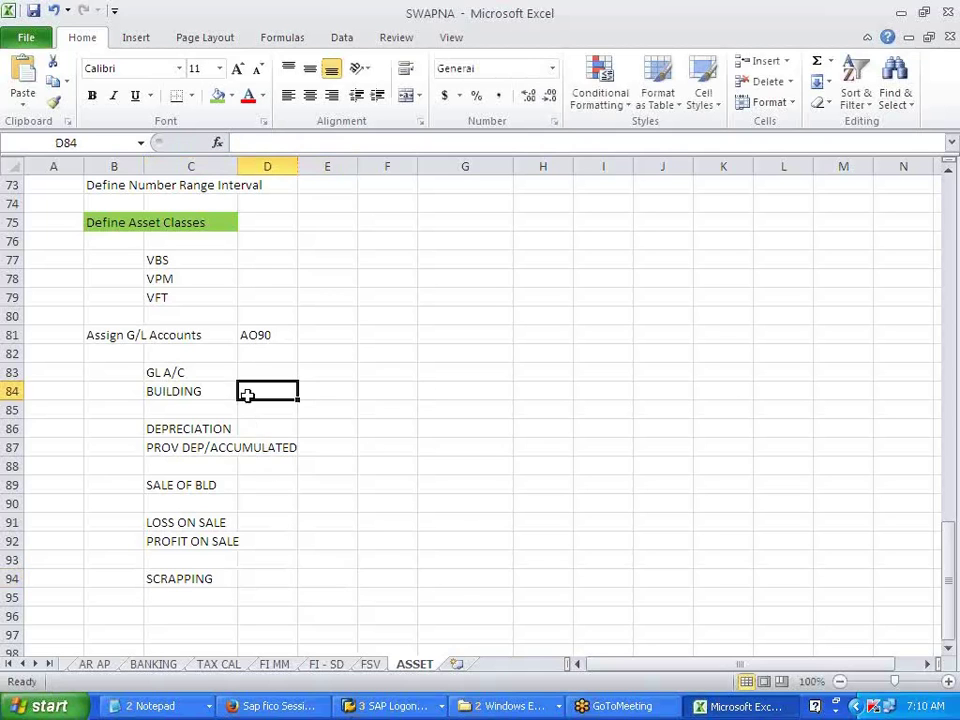
pyautogui.write('ASST')
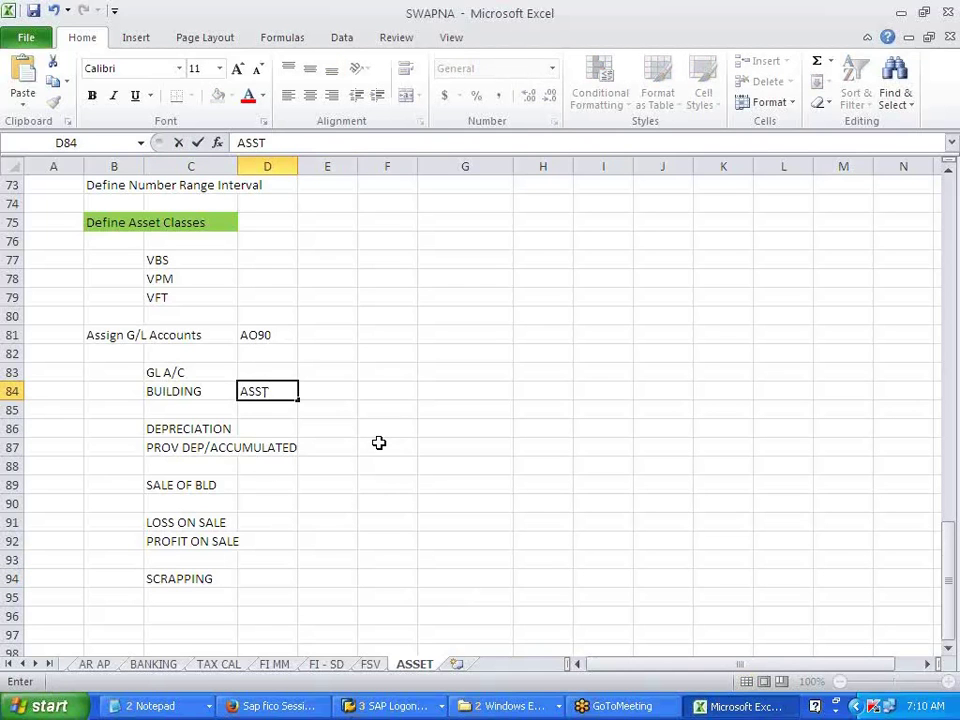
pyautogui.click(350, 427)
pyautogui.write('EXPS')
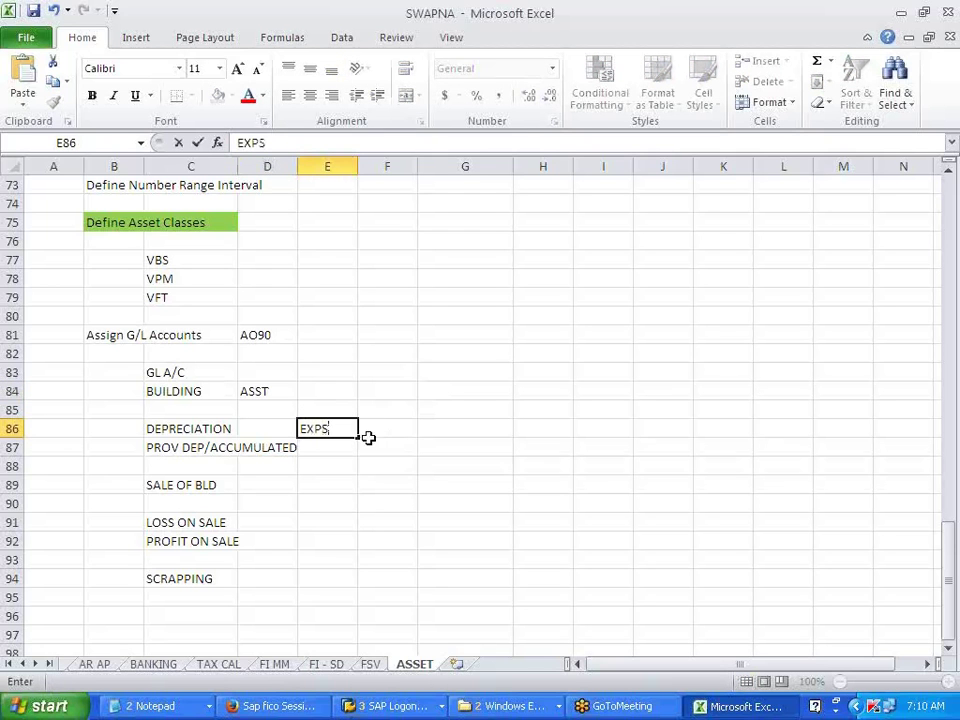
pyautogui.click(332, 446)
pyautogui.write('CURRENT LIAB')
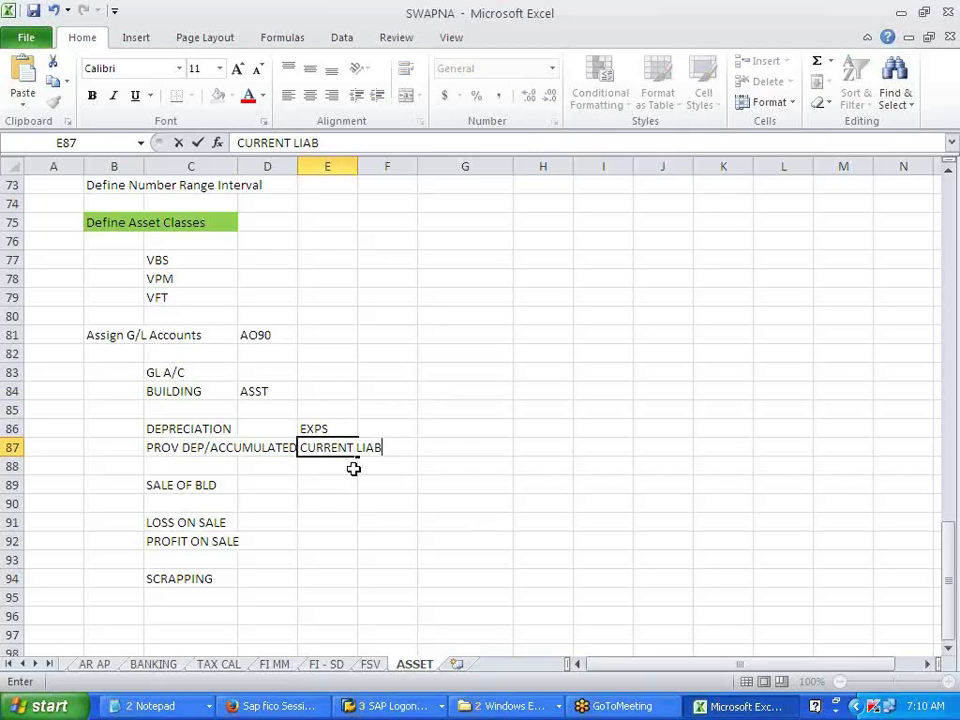
# Note the account types of the sale accounts in column D: INCM in D89, EXPS in D91 and INCM in D92
pyautogui.click(276, 487)
pyautogui.write('INCM')
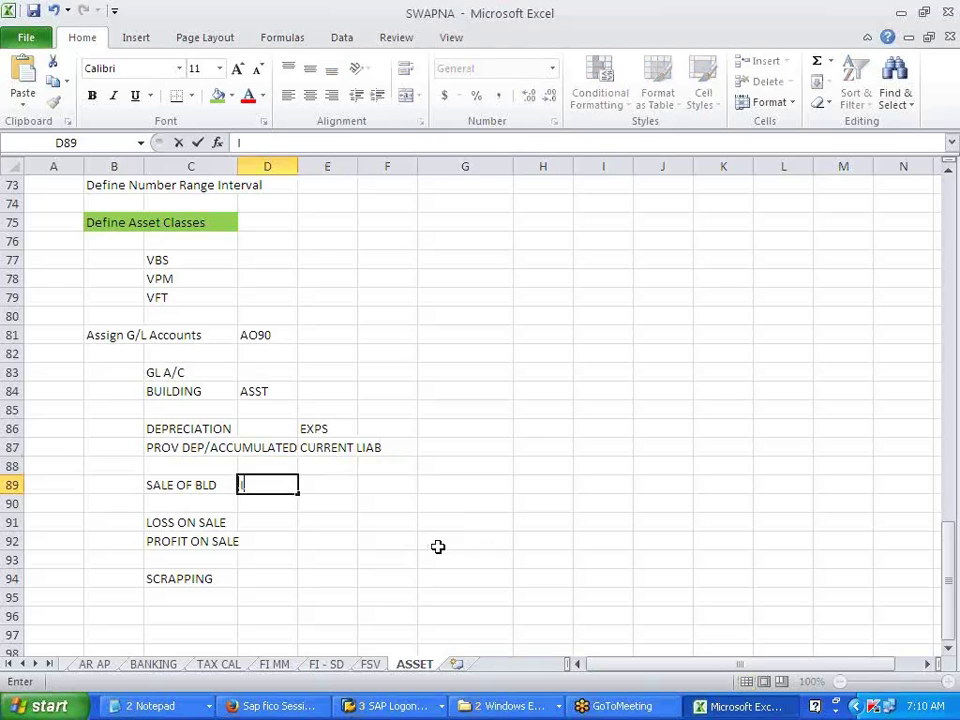
pyautogui.press('Return')
pyautogui.press('Return')
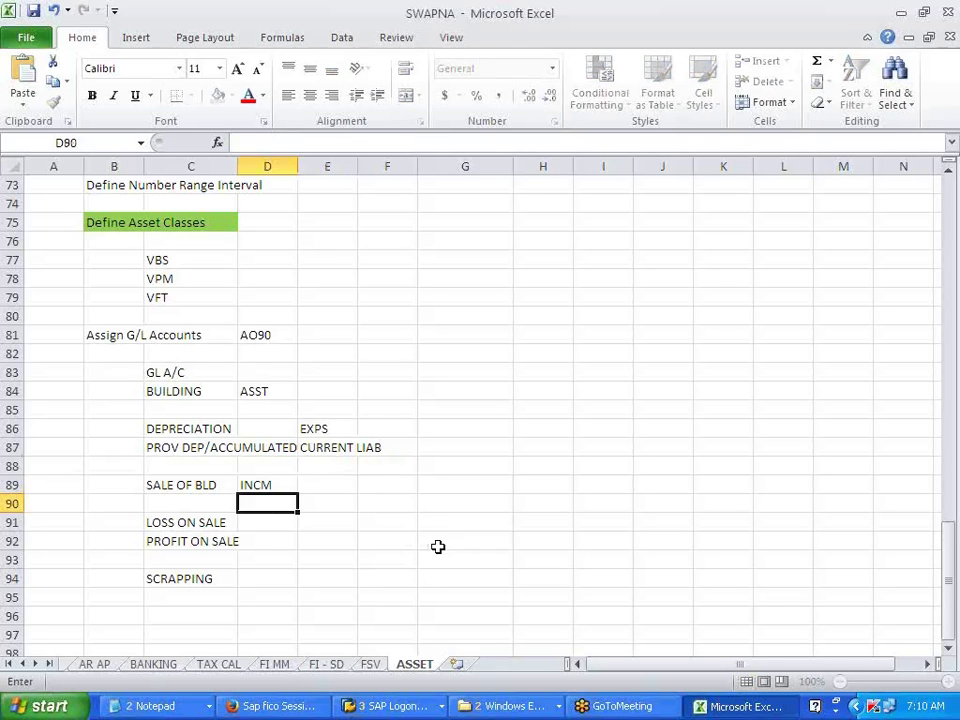
pyautogui.write('EXPS')
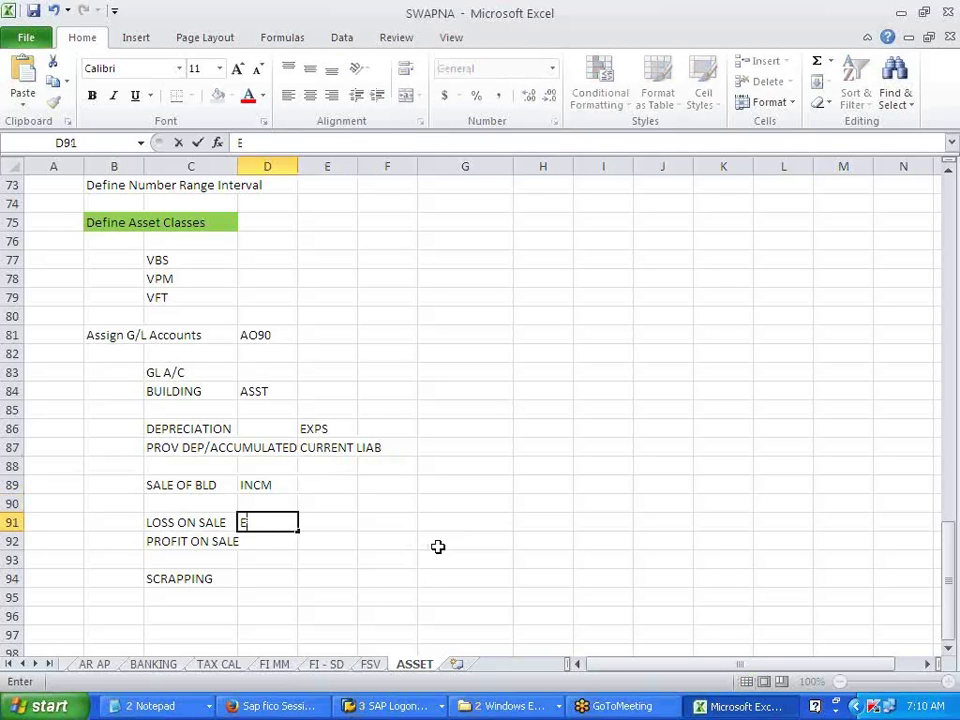
pyautogui.press('Return')
pyautogui.write('INCM')
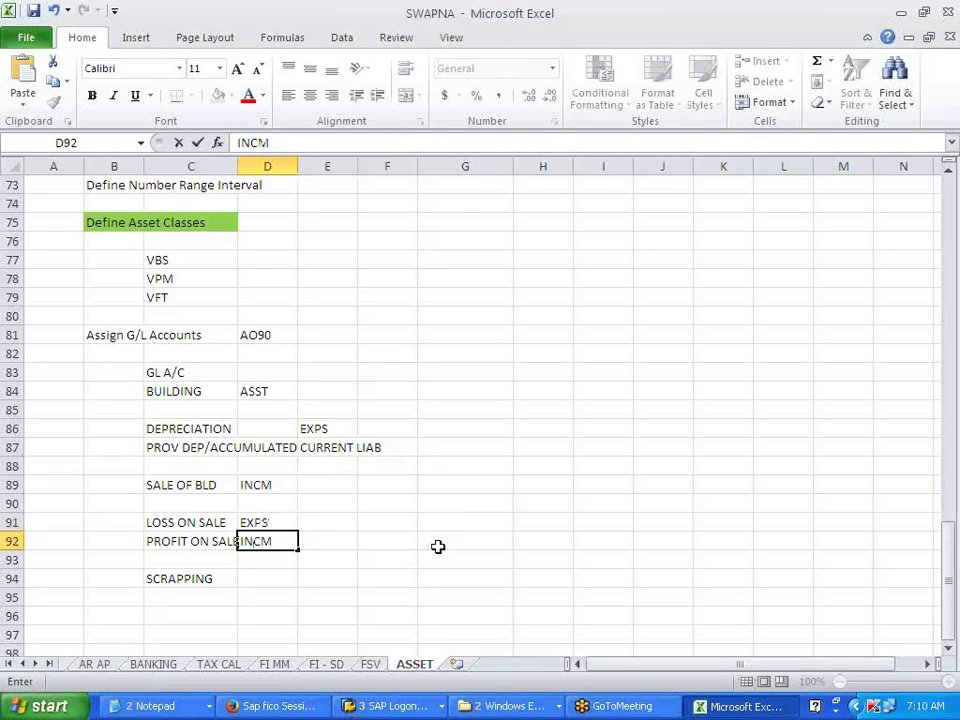
# Enter LOSS in cell D94 as the account type for SCRAPPING
pyautogui.press('Return')
pyautogui.press('Return')
pyautogui.write('LOSS')
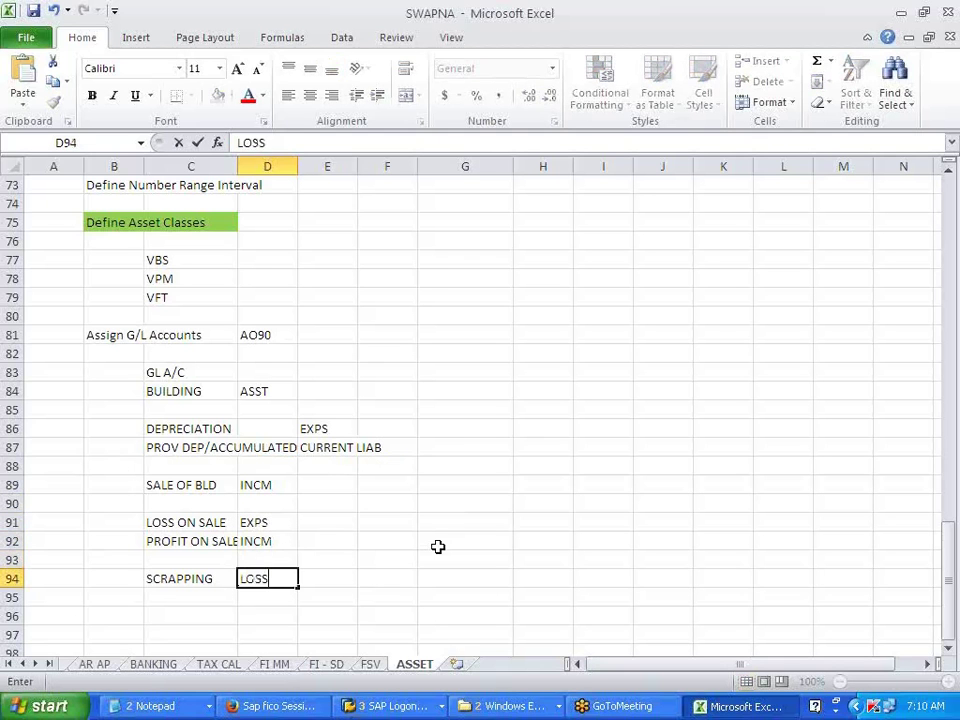
pyautogui.click(438, 547)
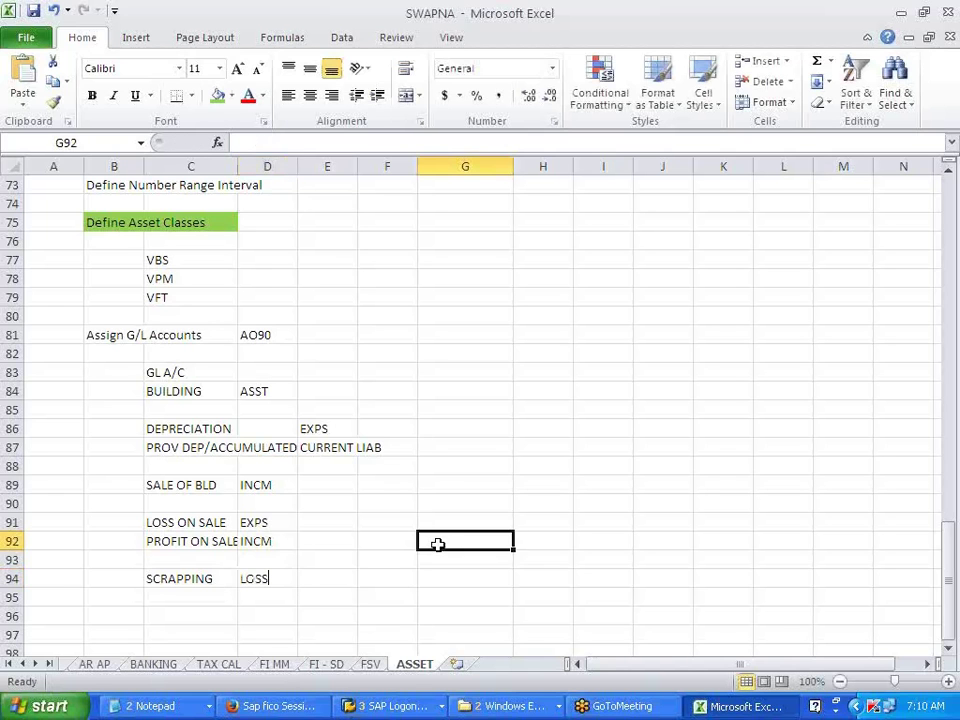
# Add two more asset accounts in the BUILDING row: FURNITURE in G84 and PLANT NAD MACH in J84
pyautogui.click(470, 394)
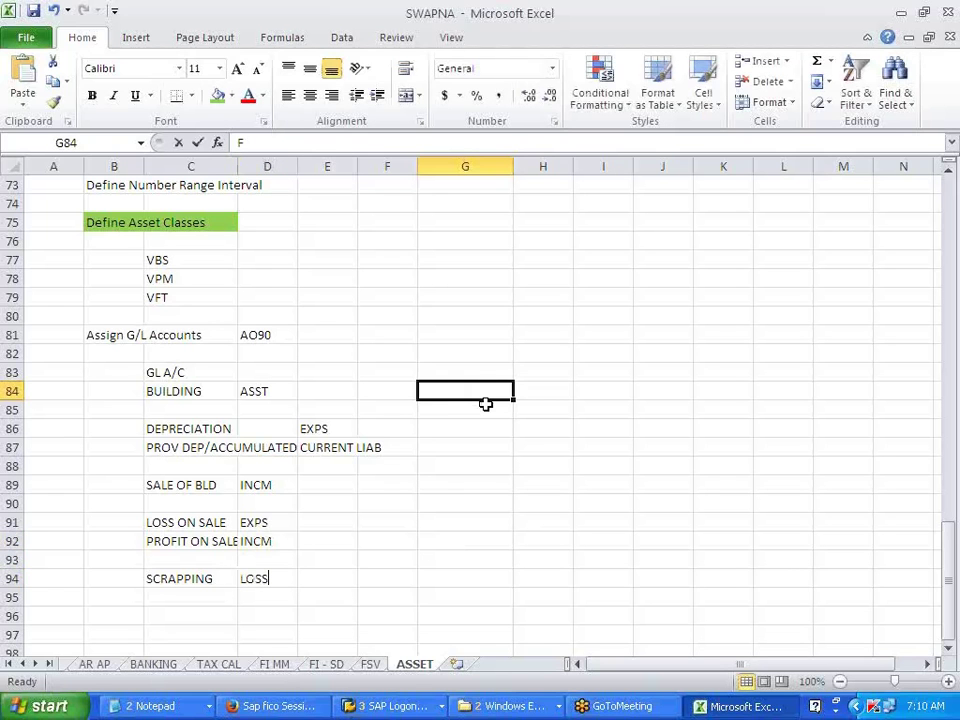
pyautogui.write('FURNITURE')
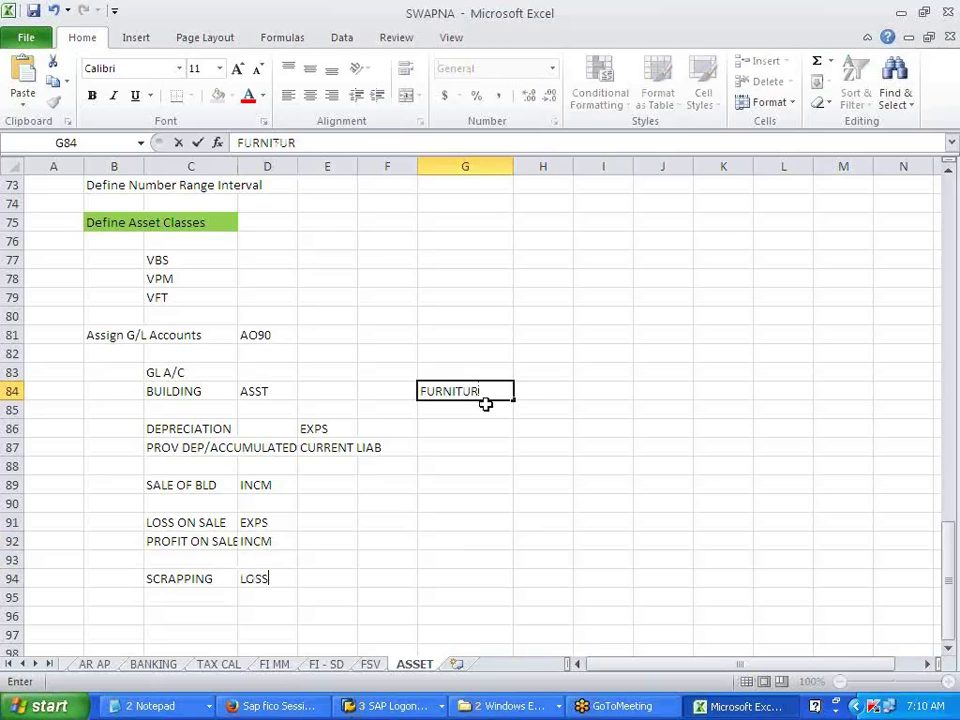
pyautogui.click(640, 385)
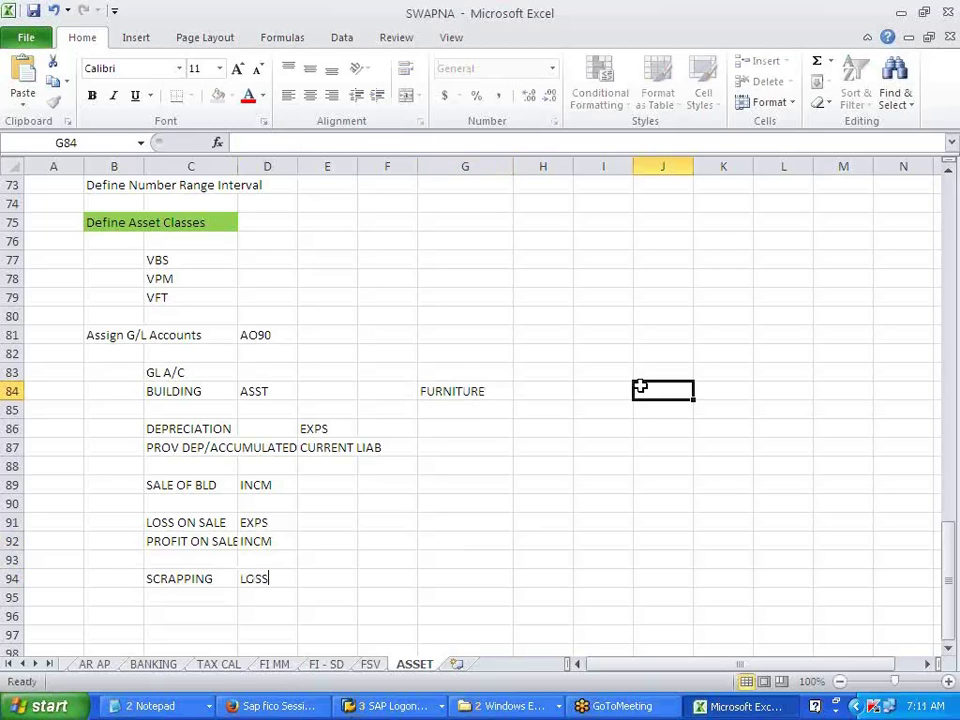
pyautogui.write('PLANT NAD MACH')
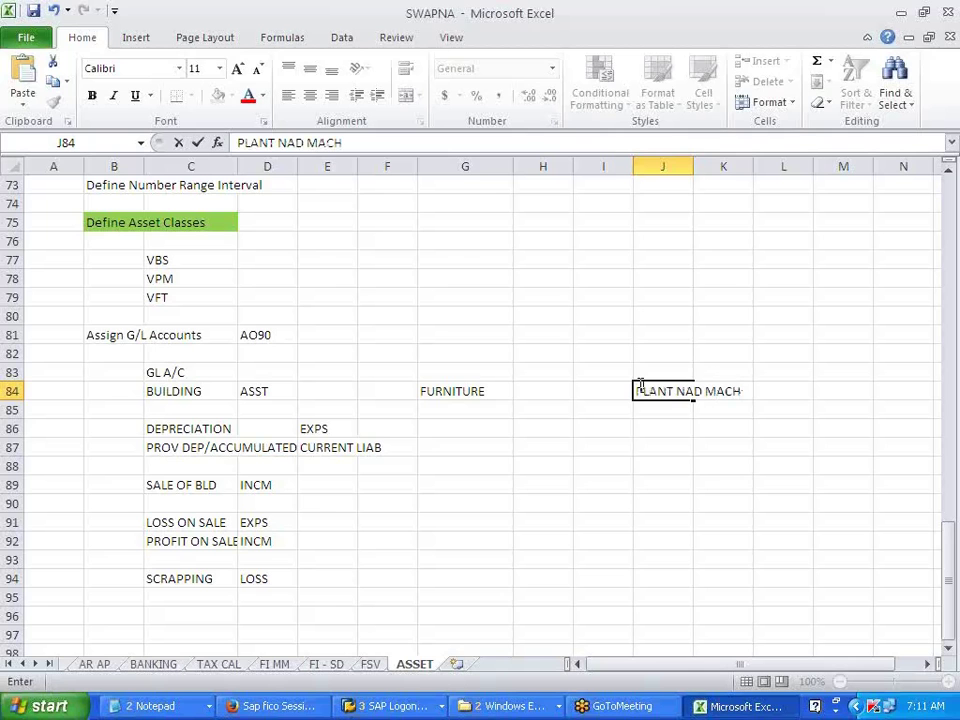
pyautogui.click(675, 558)
# Correct the misspelled NAD in cell J84 so that it reads PLANT AND MACH
pyautogui.click(669, 390)
pyautogui.doubleClick(669, 391)
pyautogui.click(677, 391)
pyautogui.press('Delete')
pyautogui.press('Delete')
pyautogui.press('Delete')
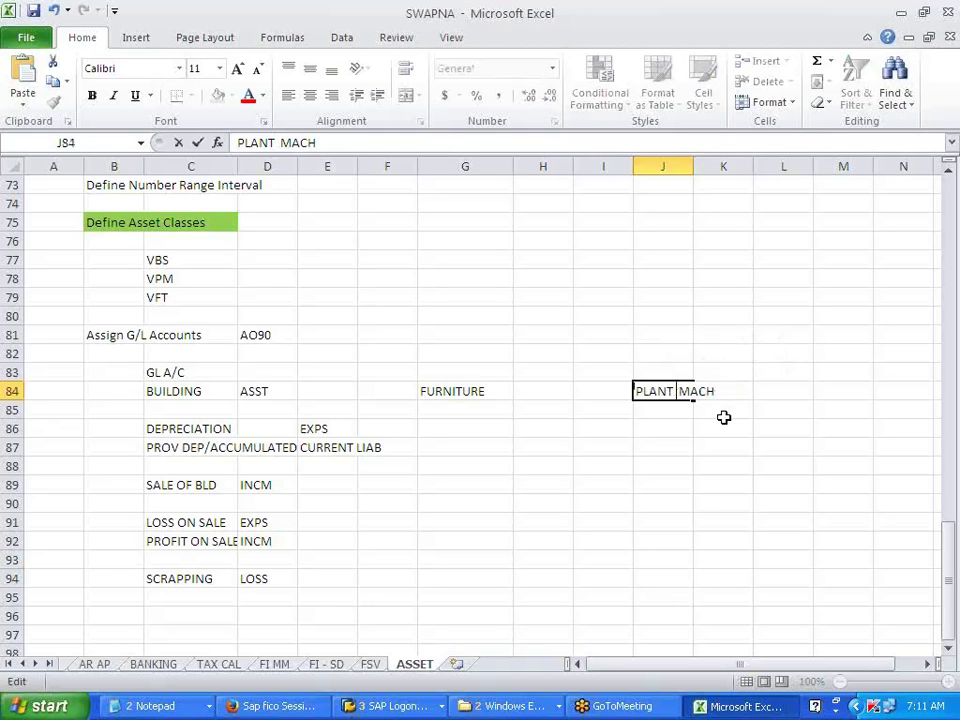
pyautogui.write('AND')
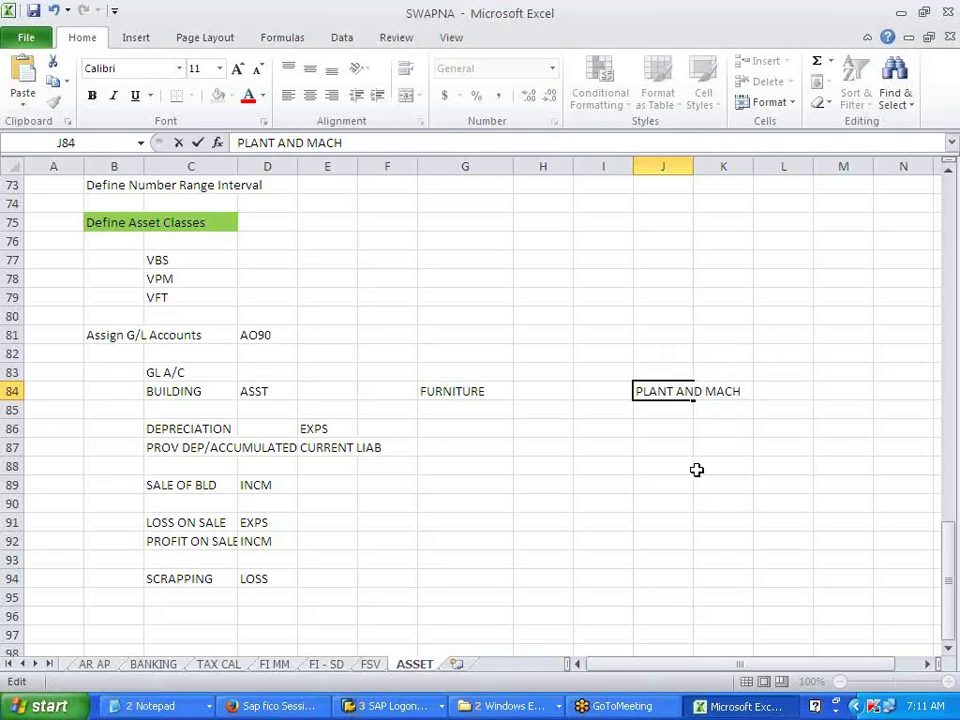
pyautogui.click(698, 466)
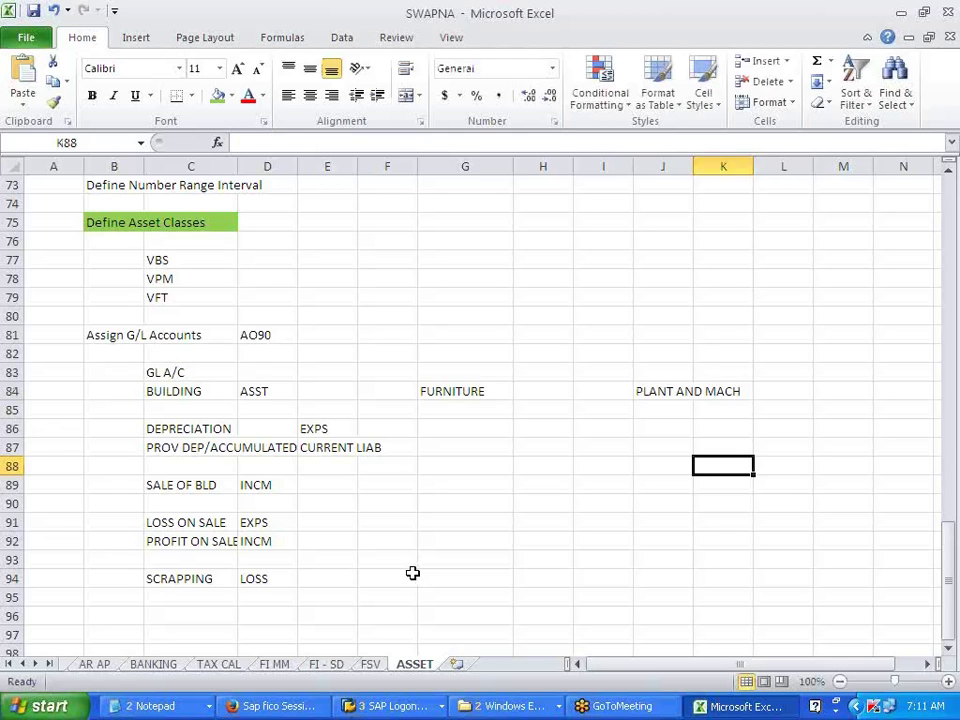
pyautogui.moveTo(440, 391); pyautogui.dragTo(733, 393)
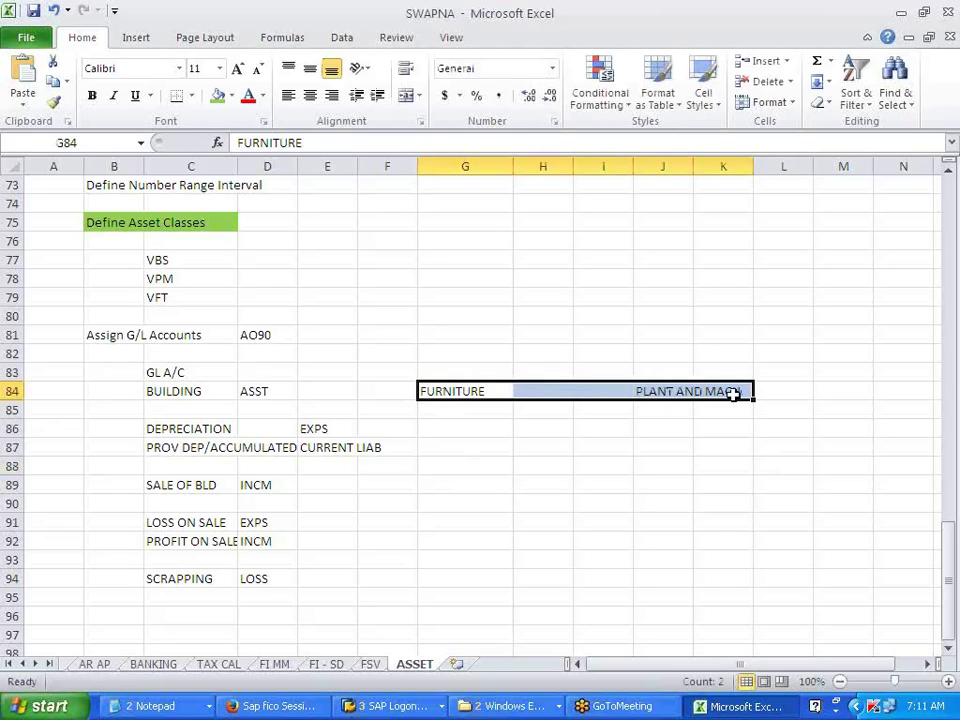
pyautogui.hotkey('ctrl', 'c')
pyautogui.click(499, 372)
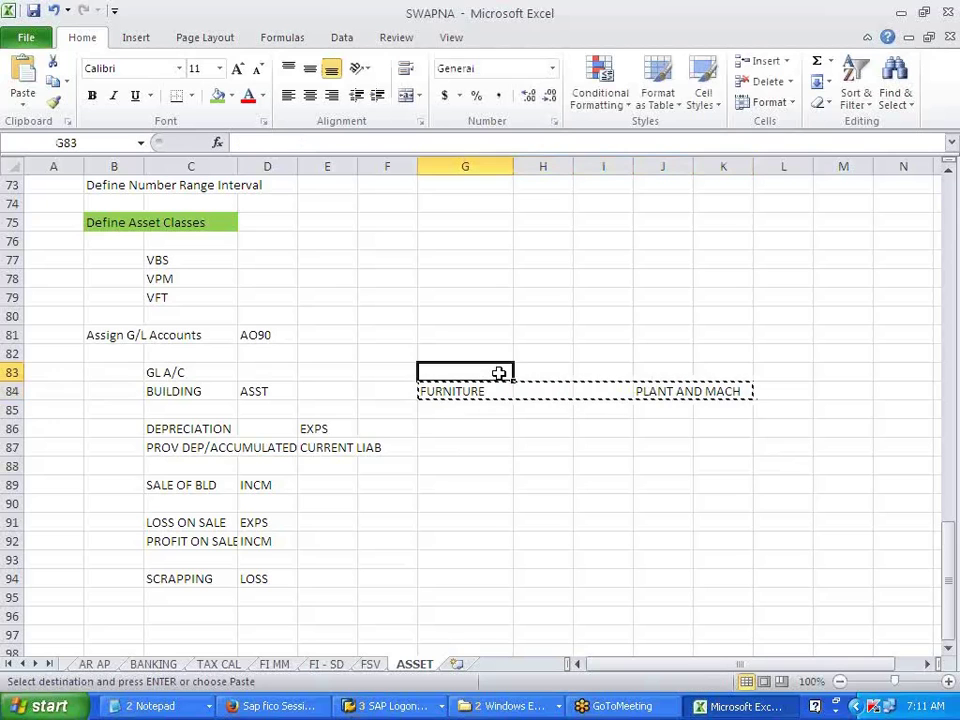
pyautogui.press('Escape')
pyautogui.click(492, 497)
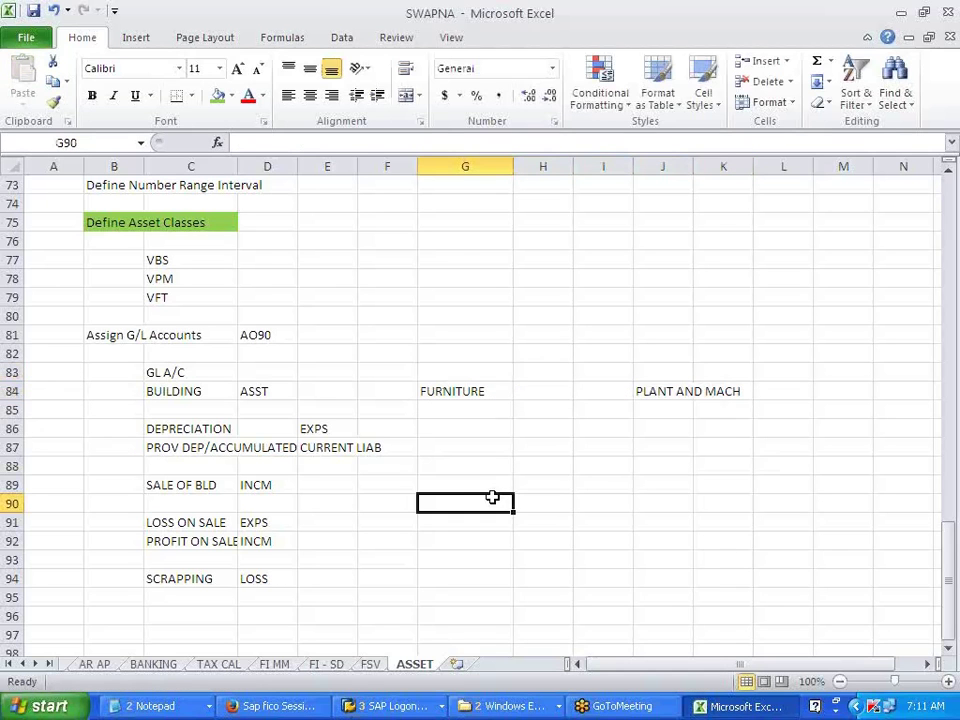
pyautogui.click(307, 594)
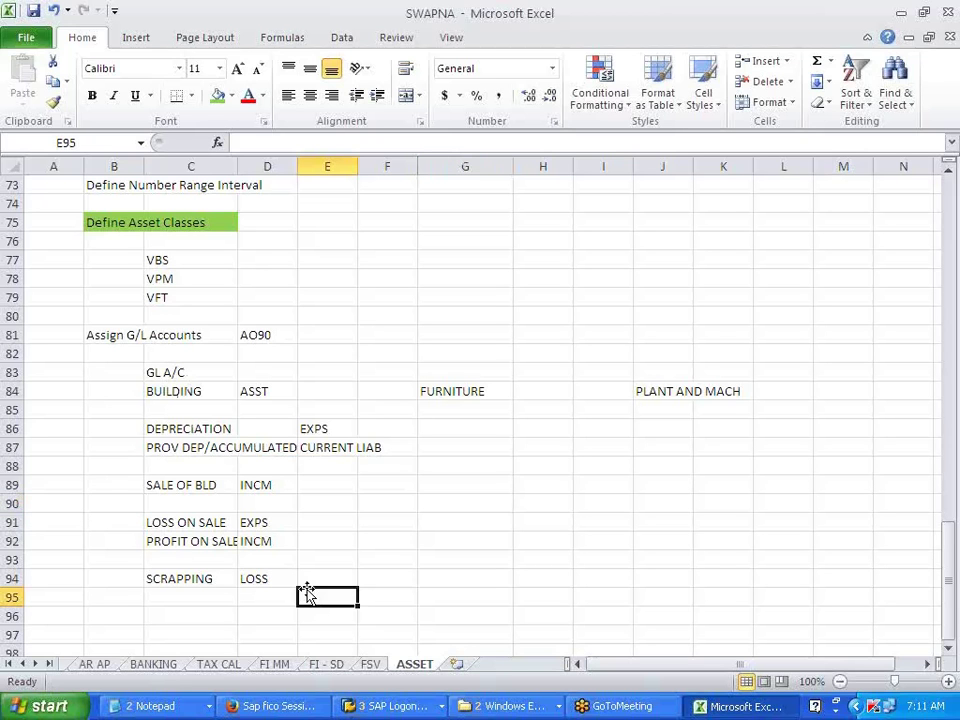
pyautogui.click(423, 481)
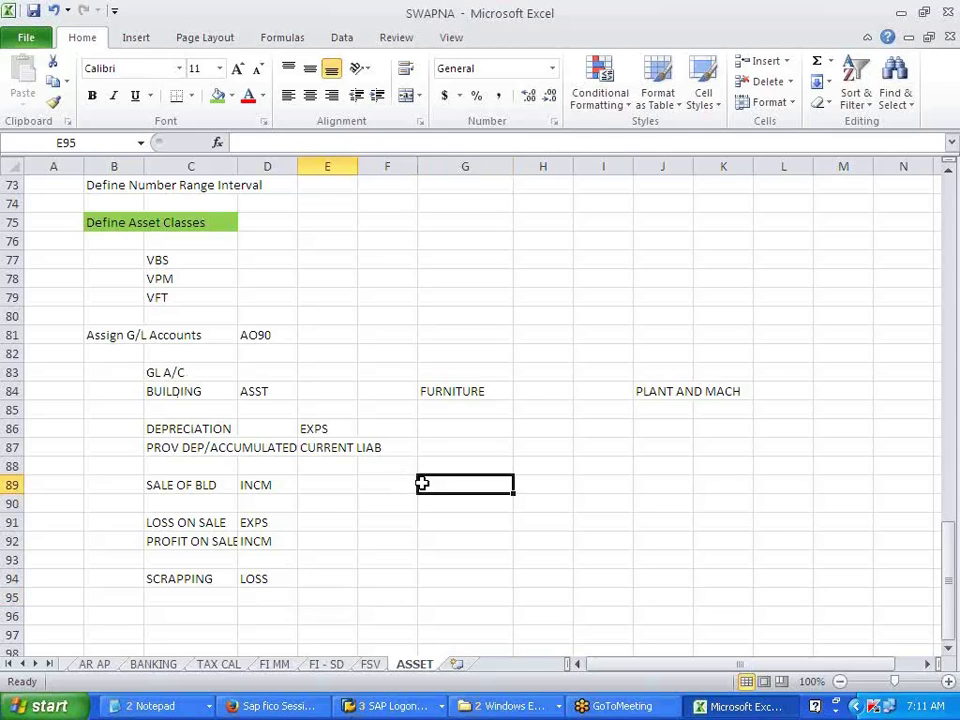
pyautogui.click(489, 570)
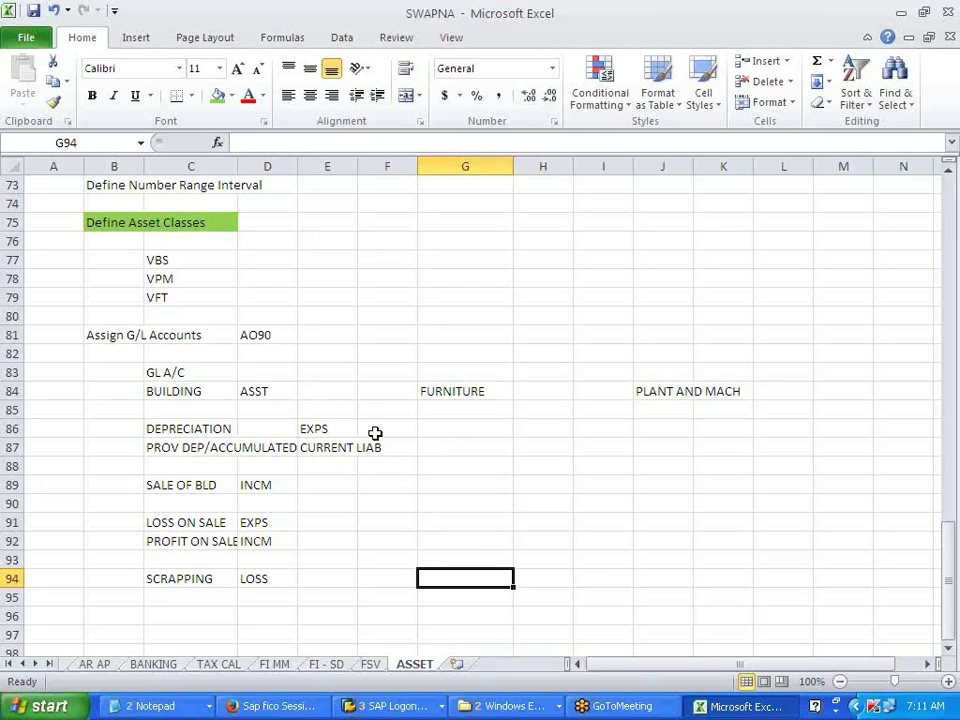
pyautogui.click(455, 392)
pyautogui.click(673, 387)
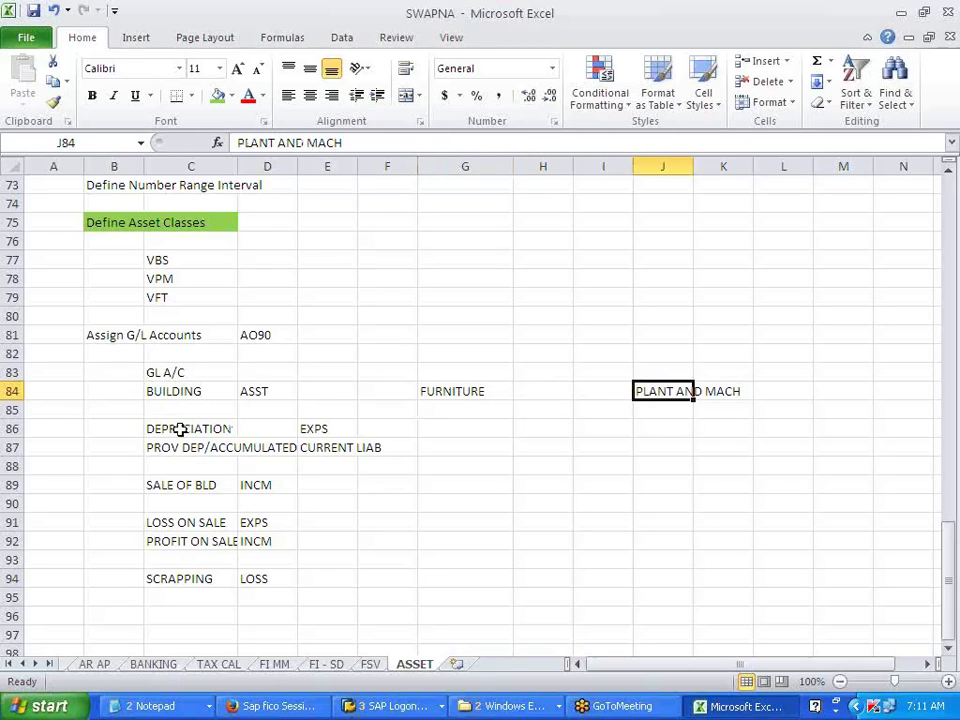
pyautogui.moveTo(179, 429); pyautogui.dragTo(763, 584)
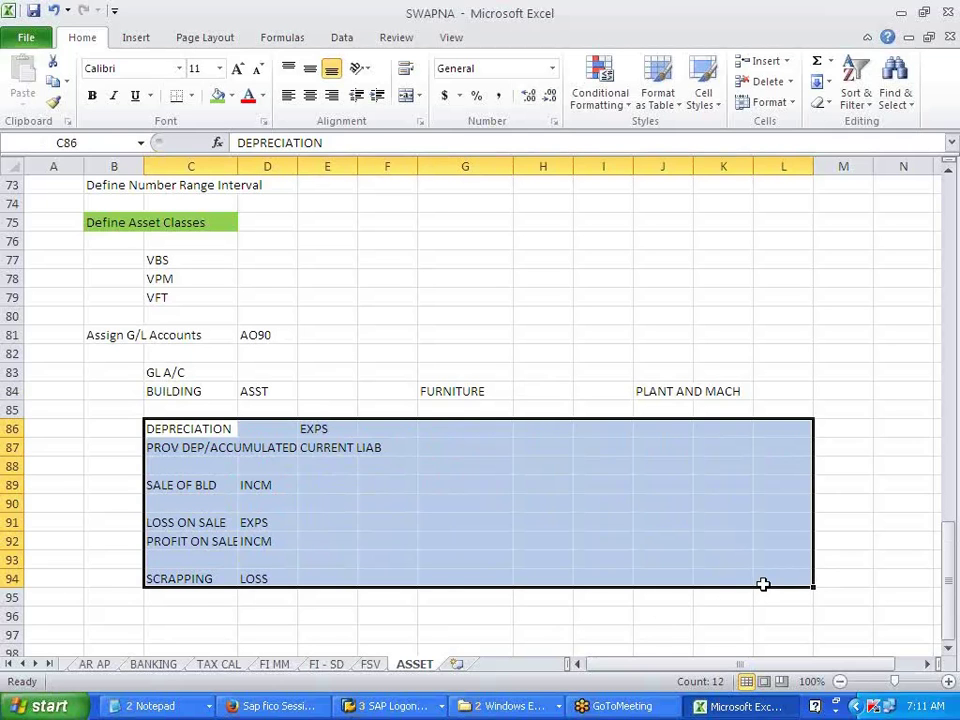
pyautogui.click(630, 618)
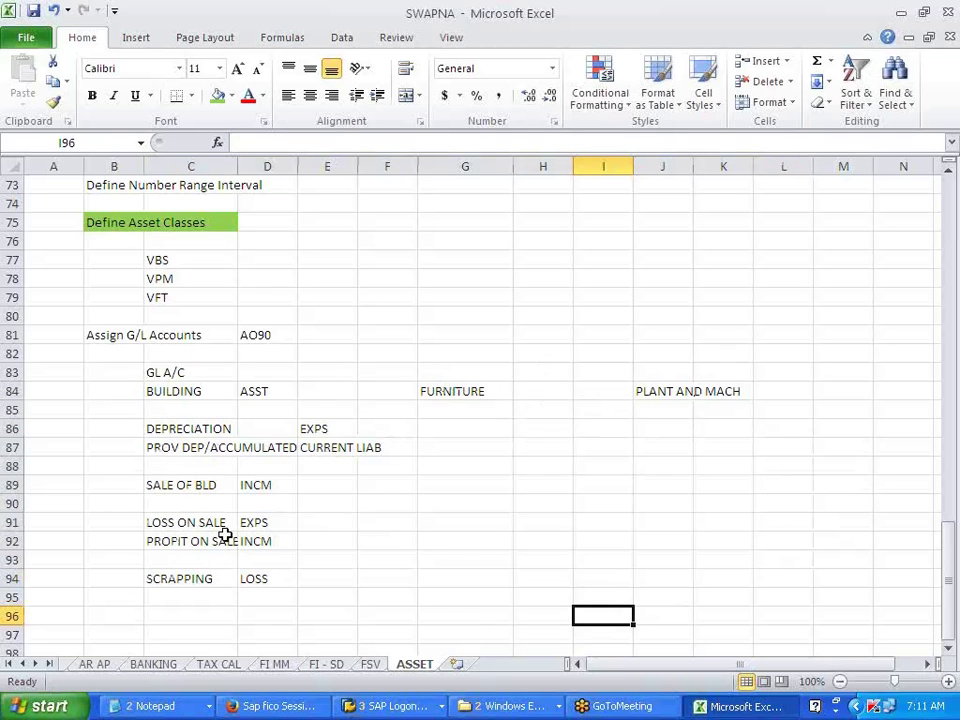
pyautogui.click(489, 578)
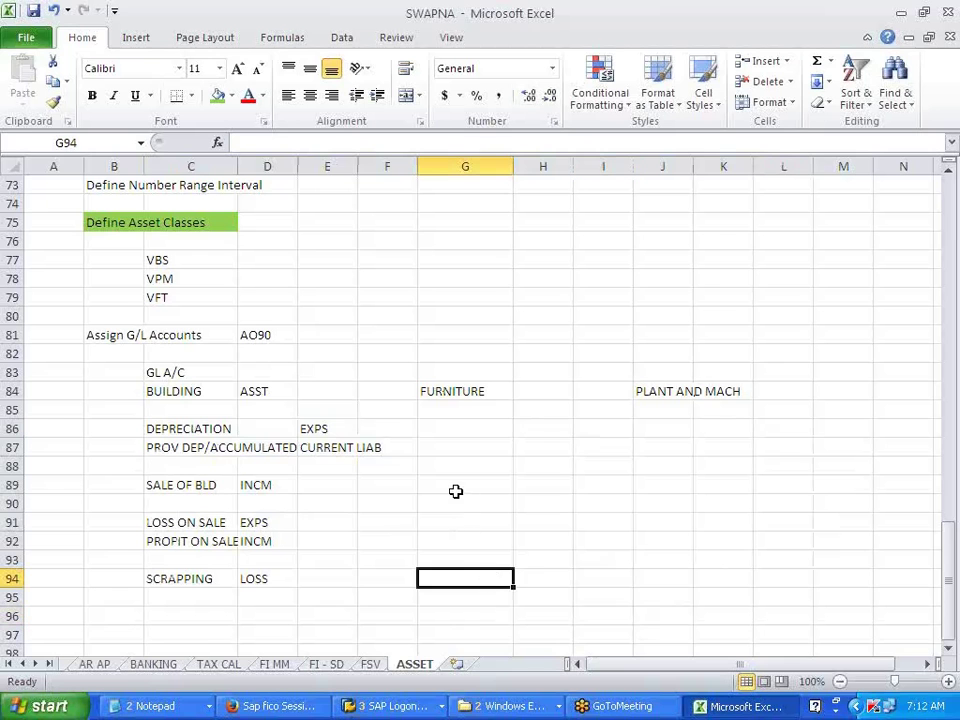
pyautogui.click(452, 488)
# Switch to the SAP Document List session and open central G/L account maintenance with transaction /NFS00
pyautogui.click(378, 712)
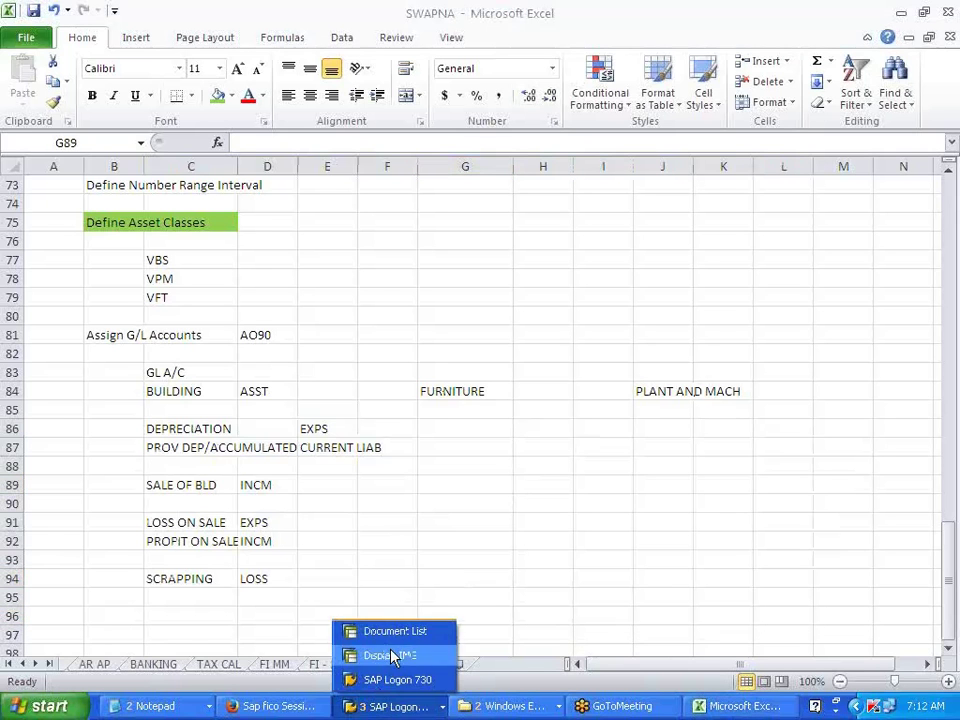
pyautogui.click(390, 631)
pyautogui.write('/NFS00')
pyautogui.press('Return')
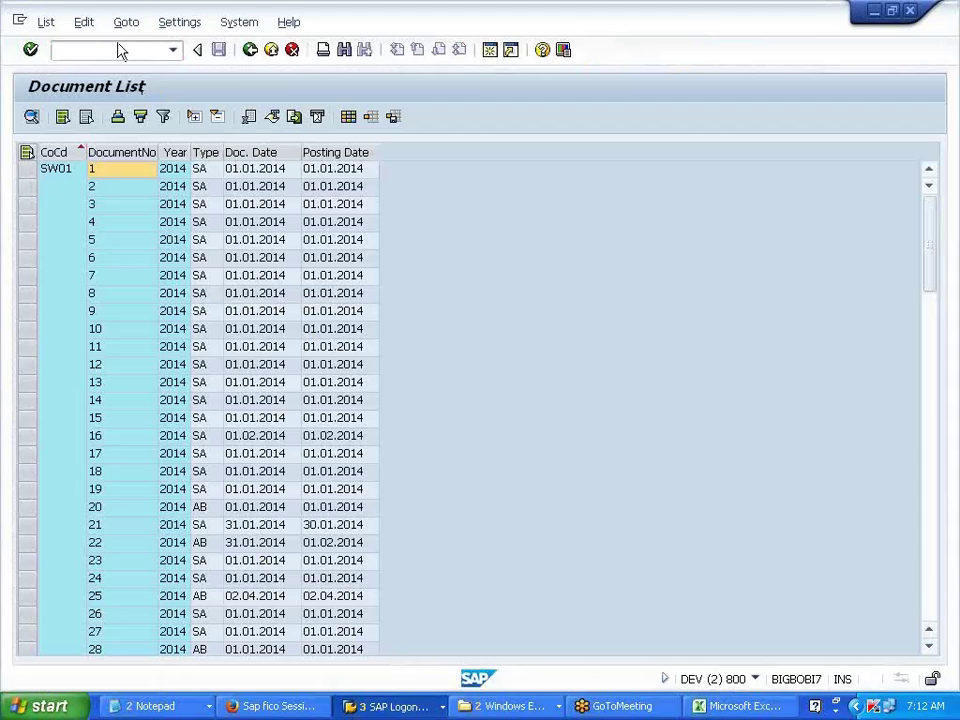
# Back in the Excel notes, mark the BUILDING and accumulated depreciation accounts as RECON in cells E84 and E88
pyautogui.hotkey('alt', 'Tab')
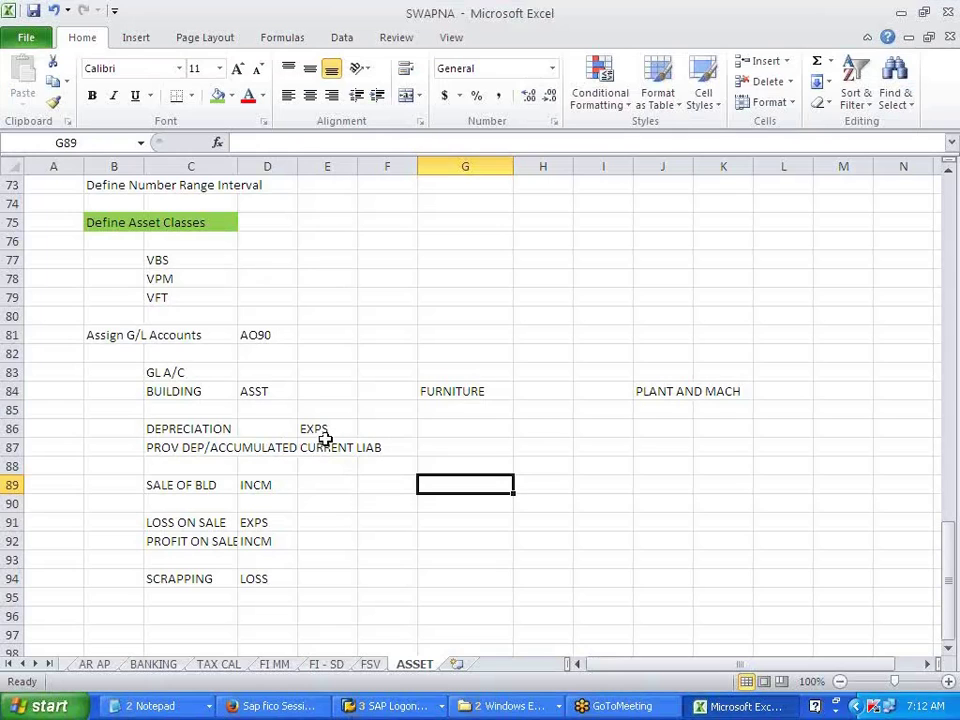
pyautogui.click(345, 392)
pyautogui.write('RECON')
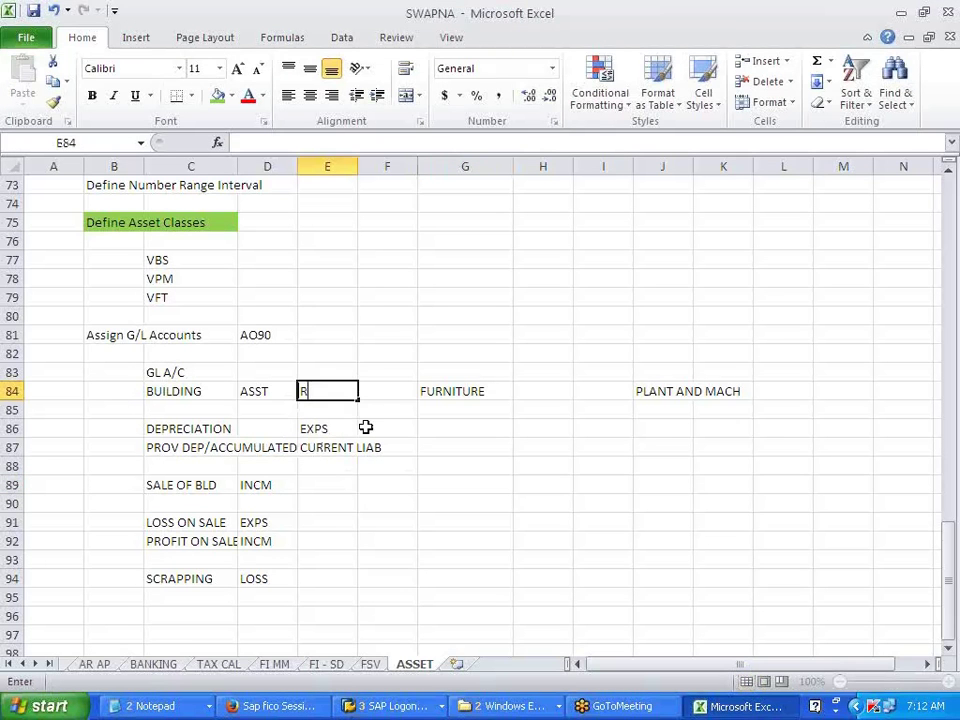
pyautogui.click(370, 520)
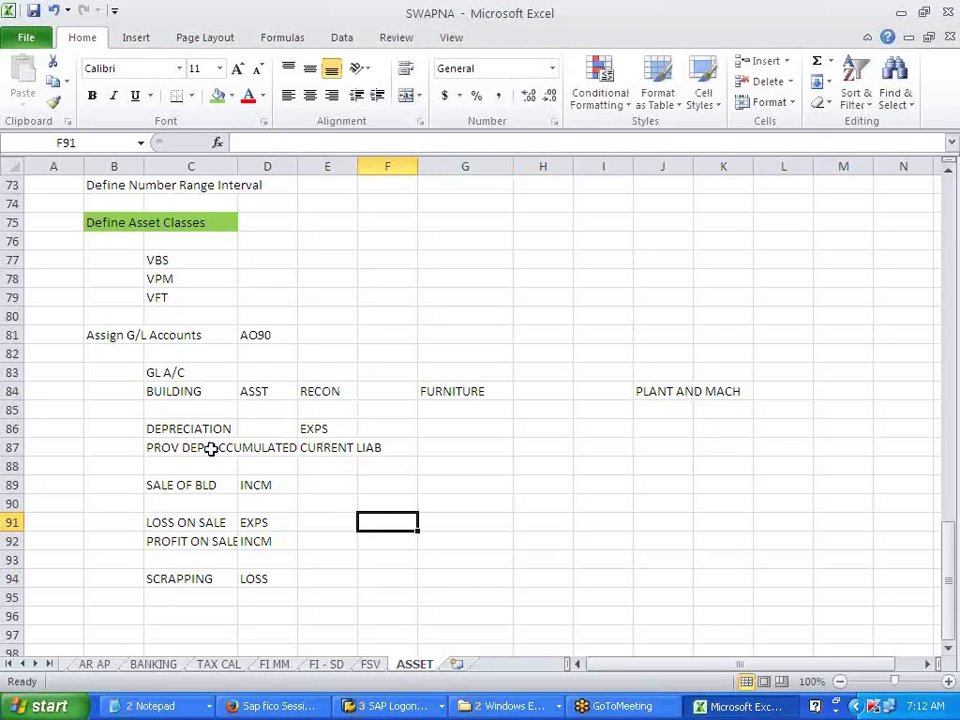
pyautogui.click(323, 469)
pyautogui.write('REC')
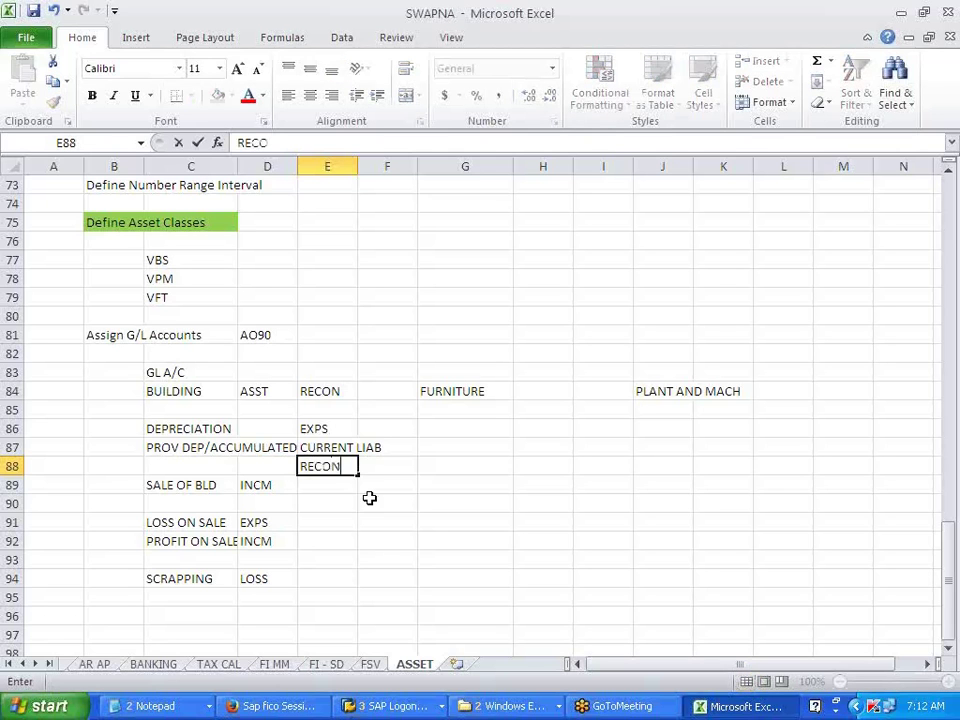
pyautogui.write('ON')
pyautogui.click(386, 501)
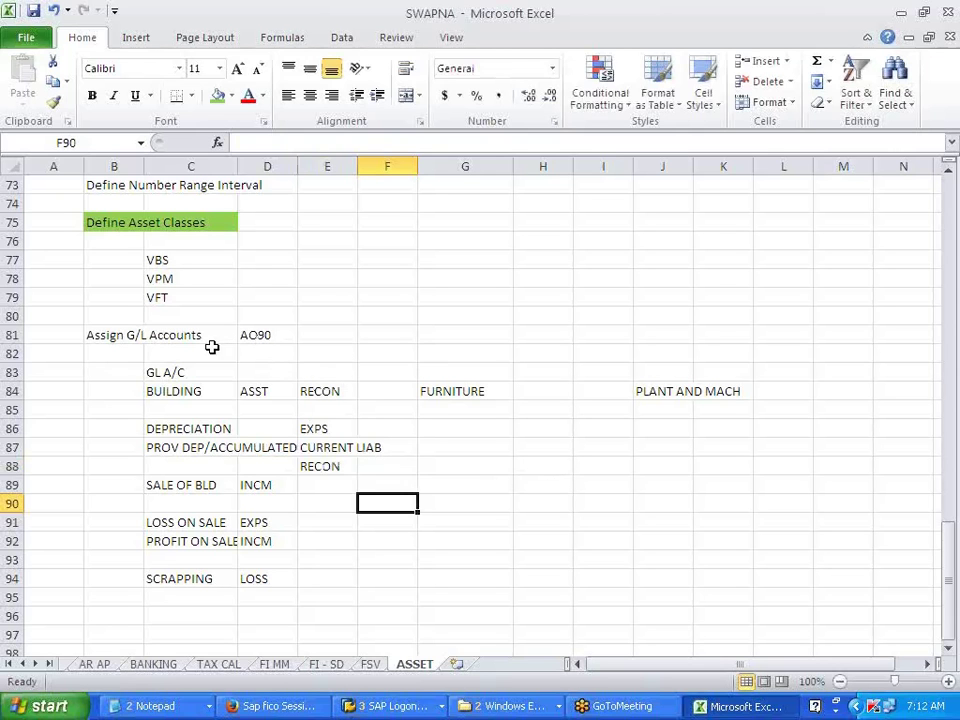
# In SAP, start G/L account 206000 for company code V700 as an ASST balance sheet account with short text BUILDING
pyautogui.click(198, 395)
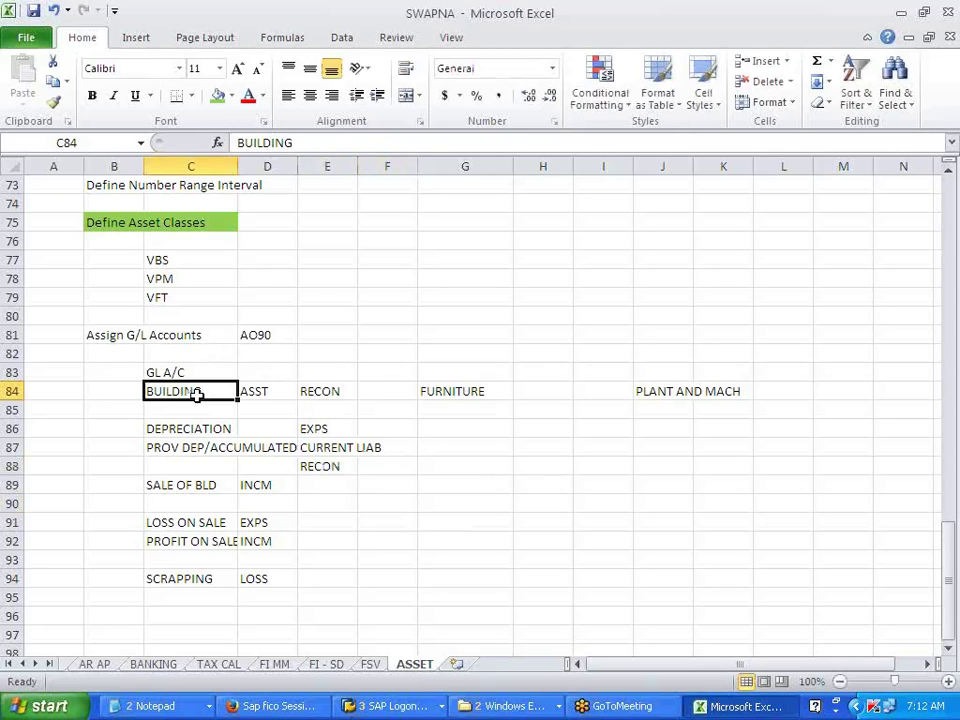
pyautogui.hotkey('alt', 'Tab')
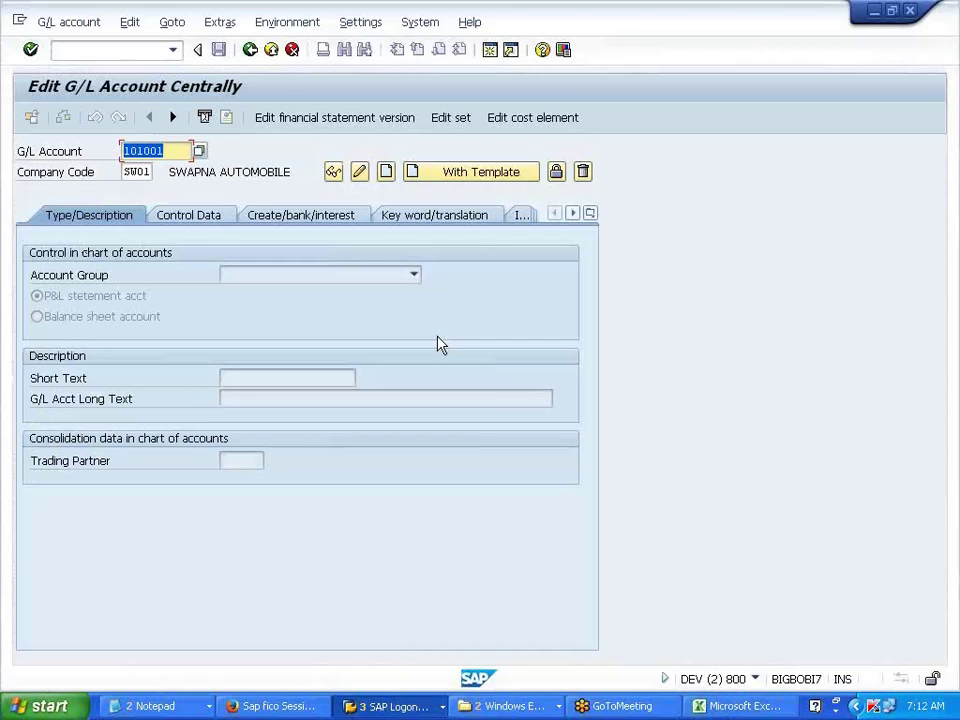
pyautogui.write('206')
pyautogui.press('Tab')
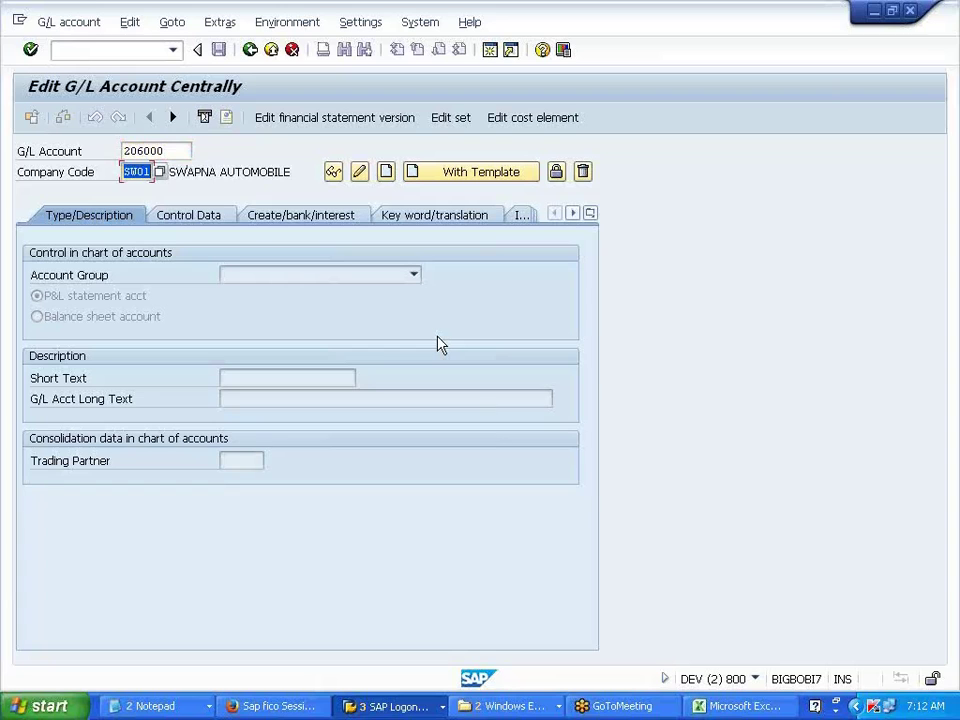
pyautogui.write('V700')
pyautogui.click(386, 171)
pyautogui.click(414, 276)
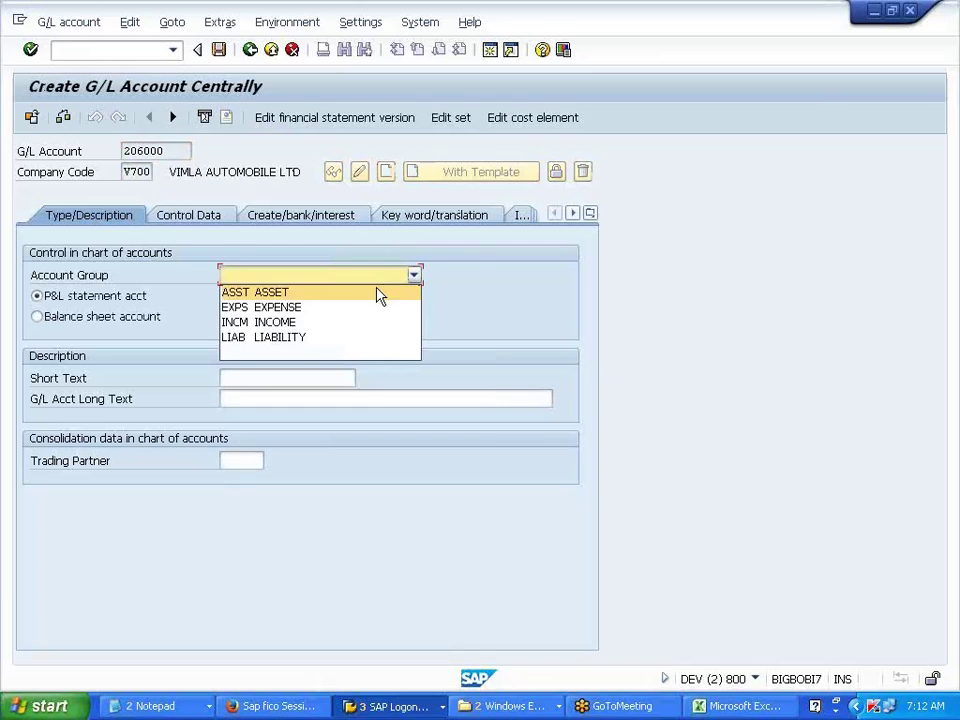
pyautogui.click(332, 297)
pyautogui.click(122, 328)
pyautogui.click(270, 381)
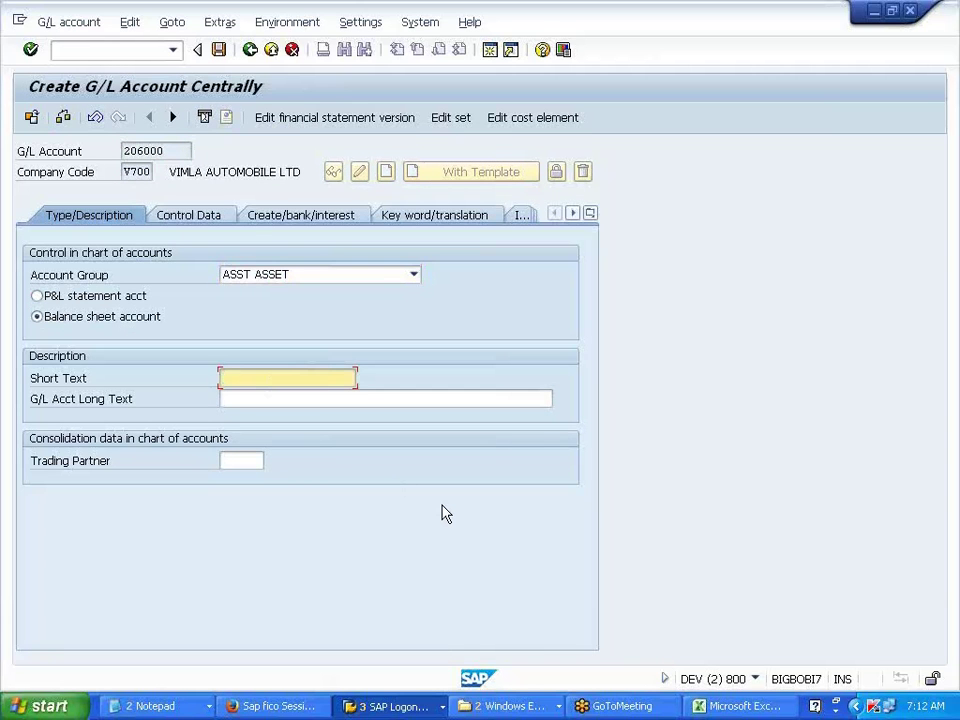
pyautogui.write('BUILDING')
# In the control data, enable line item display and open item management, with reconciliation account type Assets and sort key 001
pyautogui.click(190, 214)
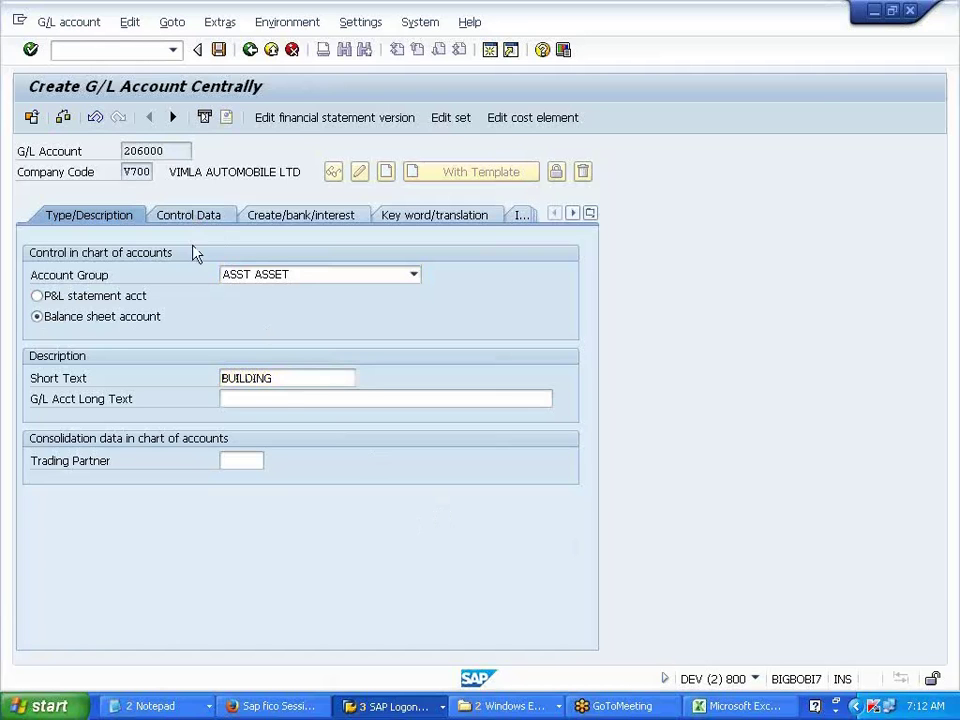
pyautogui.click(36, 563)
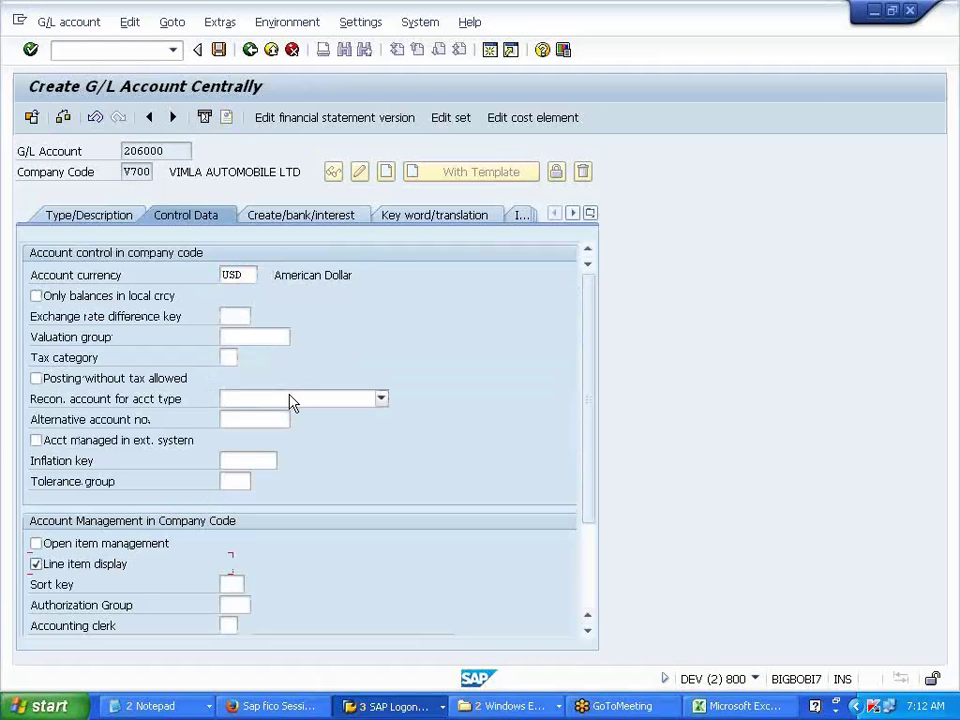
pyautogui.click(291, 399)
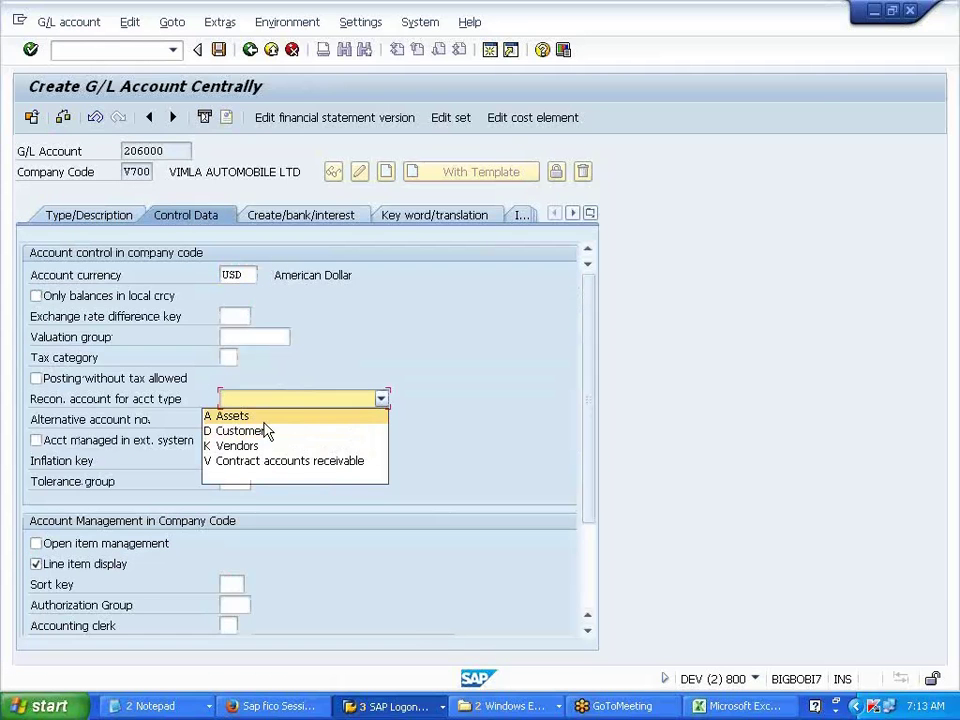
pyautogui.click(265, 422)
pyautogui.click(234, 584)
pyautogui.click(228, 602)
pyautogui.click(141, 548)
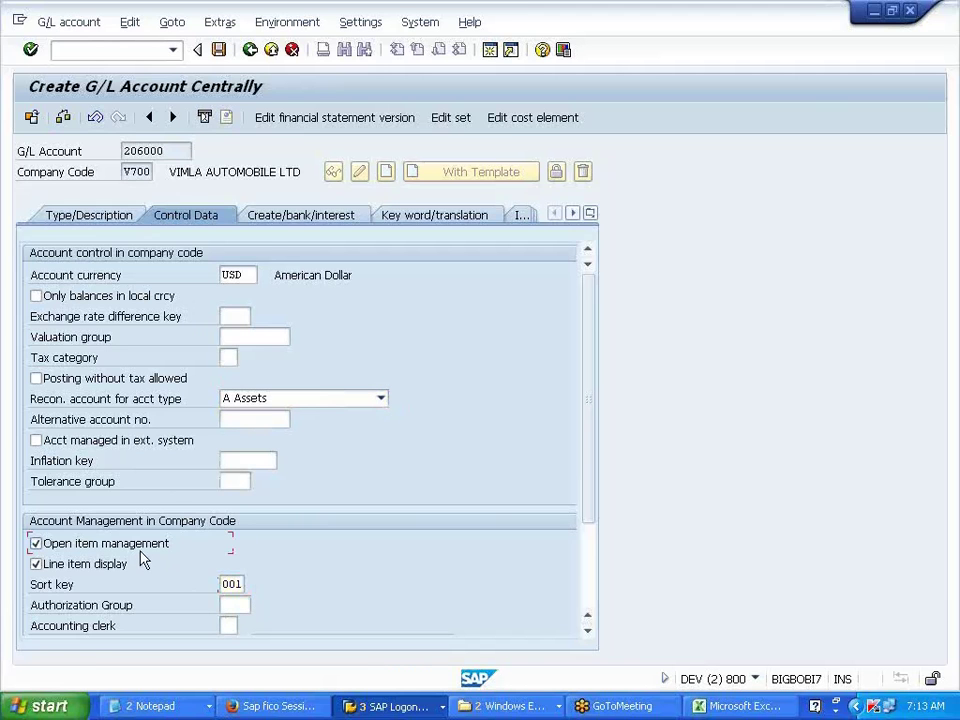
# Assign field status group G001 to account 206000 and try to save it
pyautogui.click(302, 215)
pyautogui.click(242, 276)
pyautogui.click(238, 293)
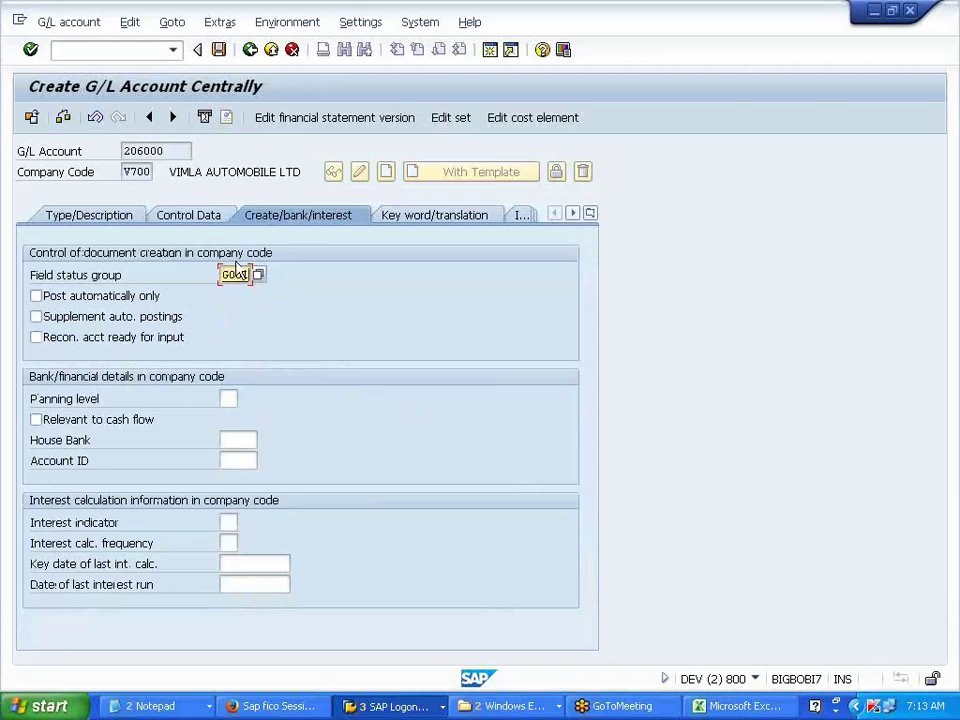
pyautogui.click(214, 219)
pyautogui.click(218, 50)
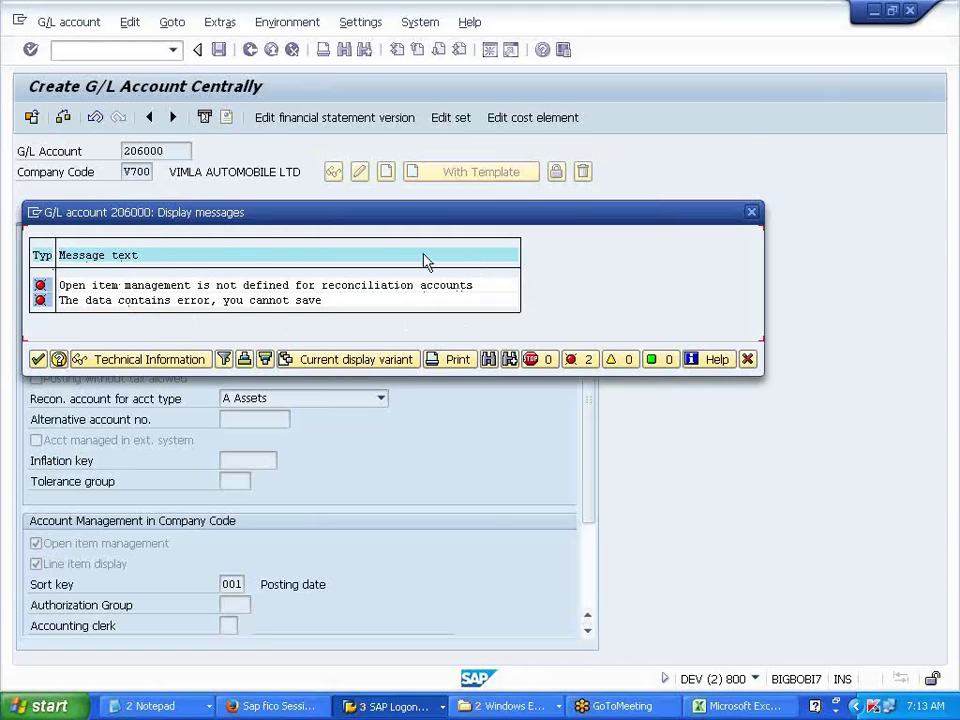
# Dismiss the error messages, turn off open item management and save account 206000
pyautogui.click(753, 218)
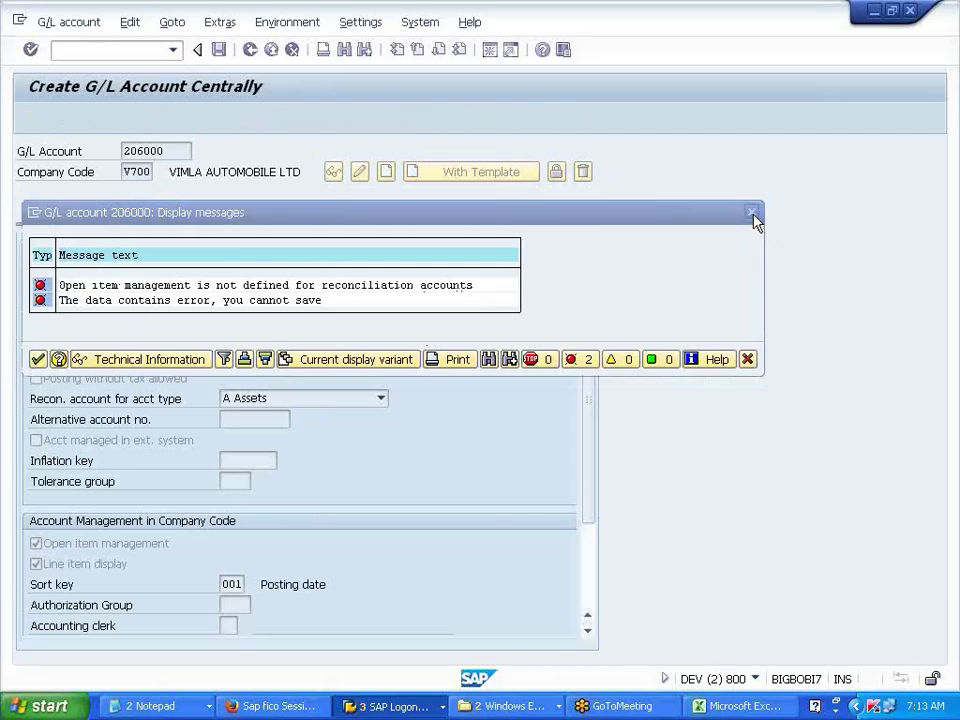
pyautogui.click(110, 548)
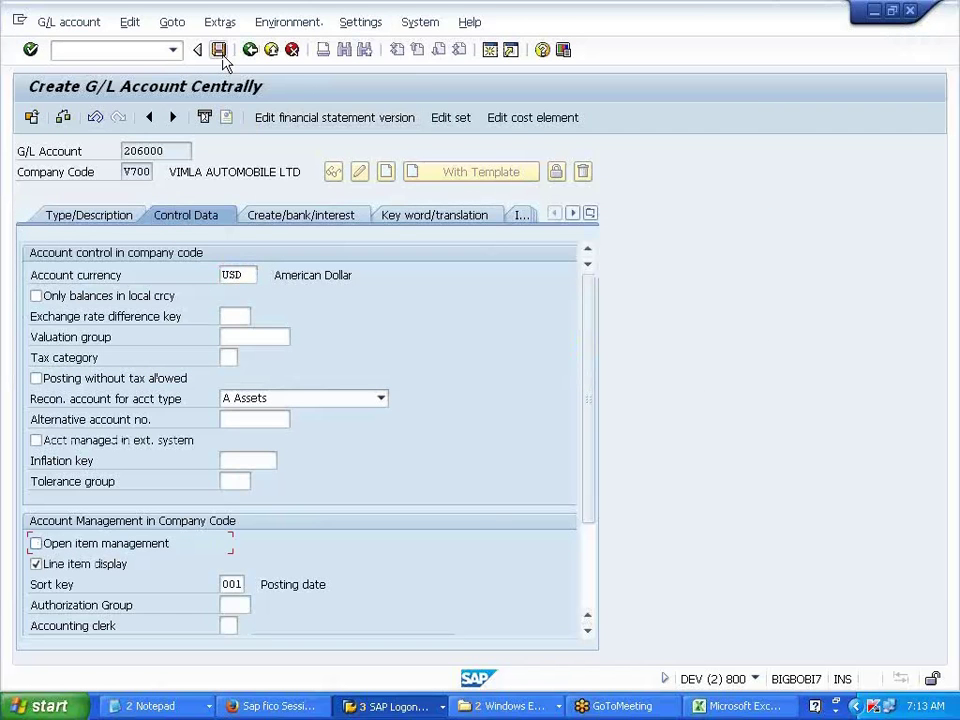
pyautogui.click(220, 52)
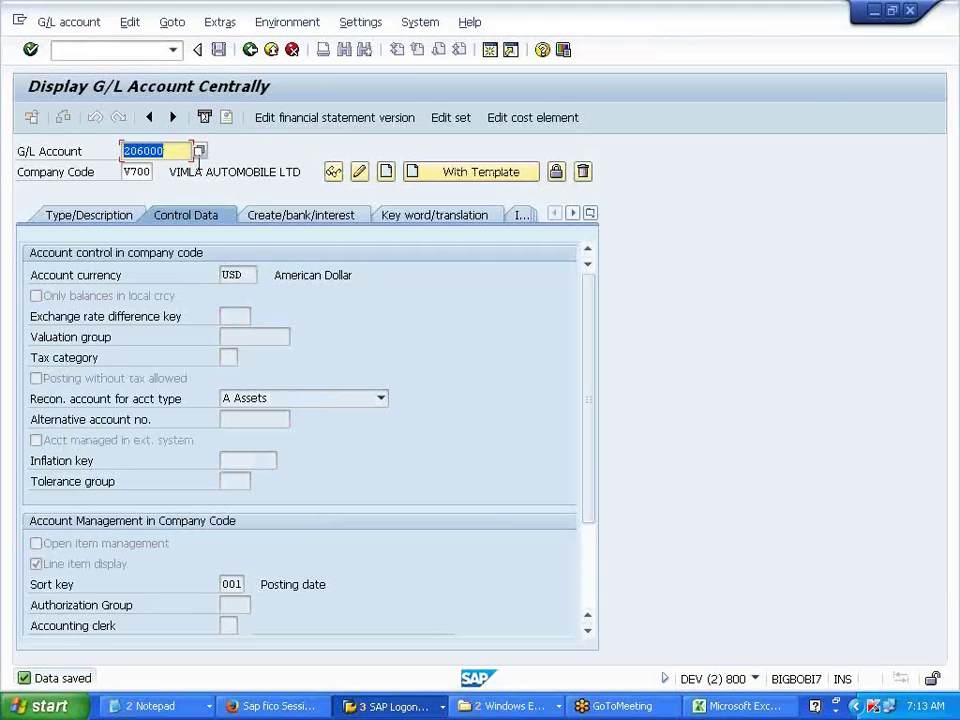
# Start G/L account 206001 in V700, using account 206000 of company code V700 as the template
pyautogui.click(170, 152)
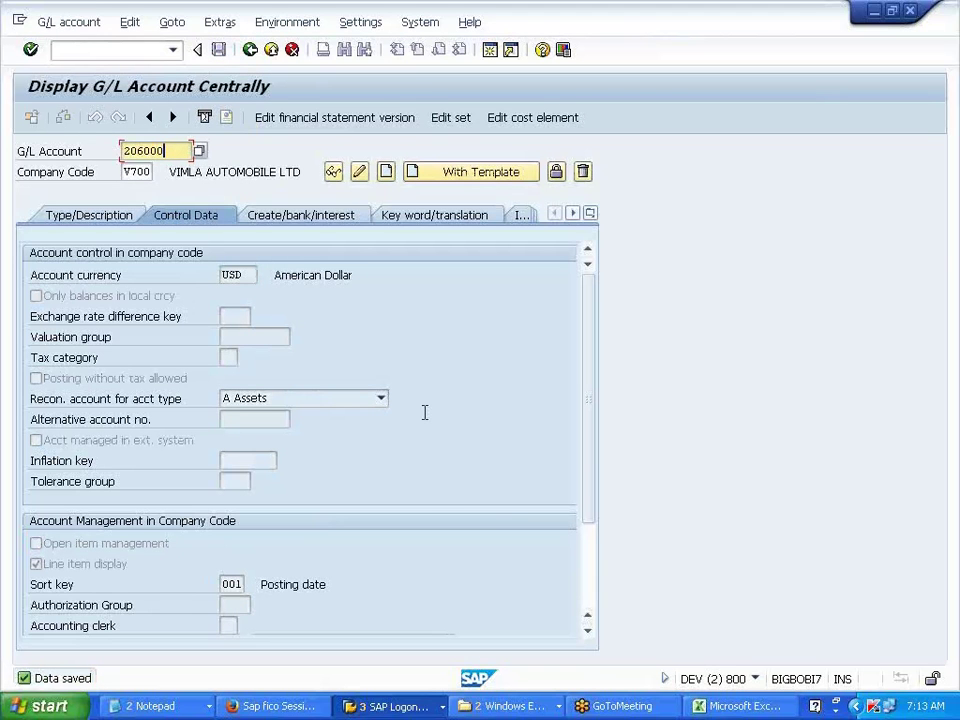
pyautogui.press('BackSpace')
pyautogui.write('1')
pyautogui.click(447, 174)
pyautogui.write('206000')
pyautogui.press('Tab')
pyautogui.write('V700')
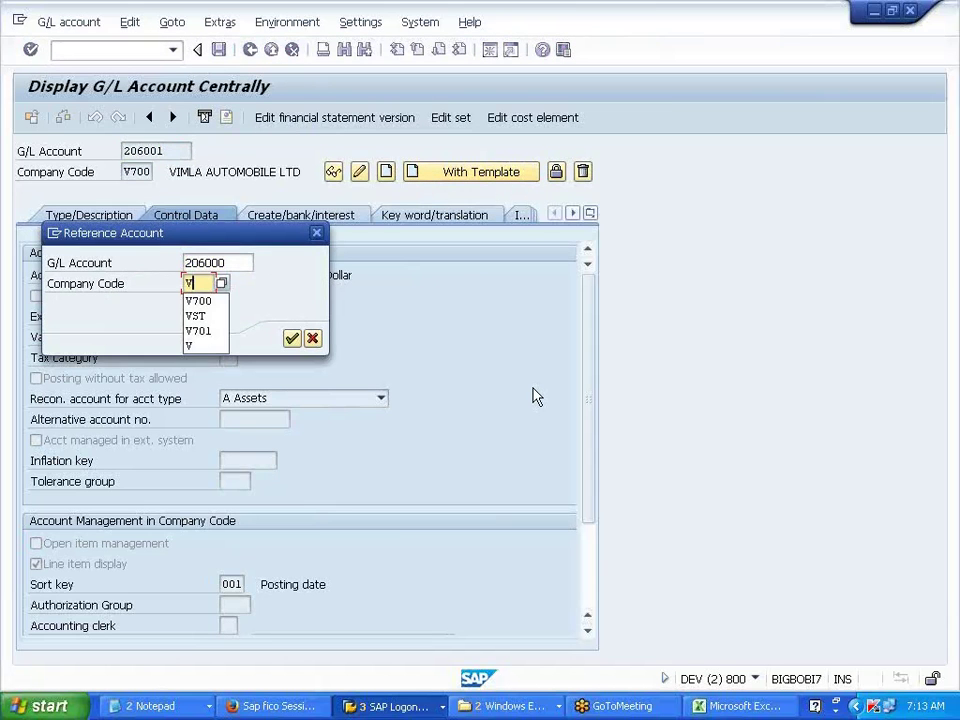
pyautogui.press('Return')
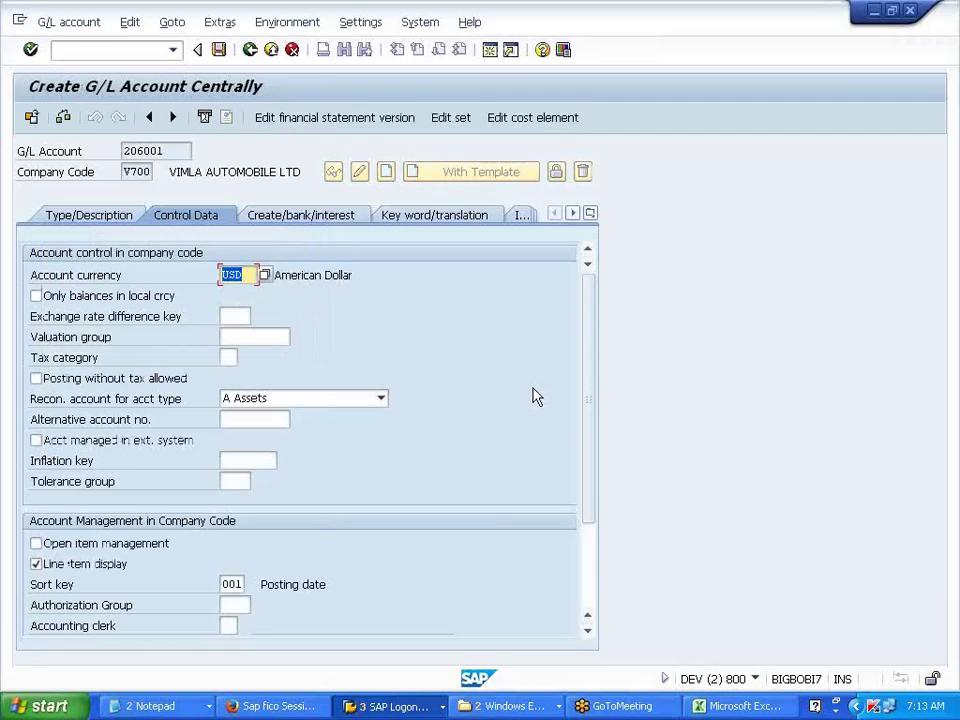
# Clear the copied long text, set the short text to PLANT AND MACHINERY and save account 206001
pyautogui.click(105, 216)
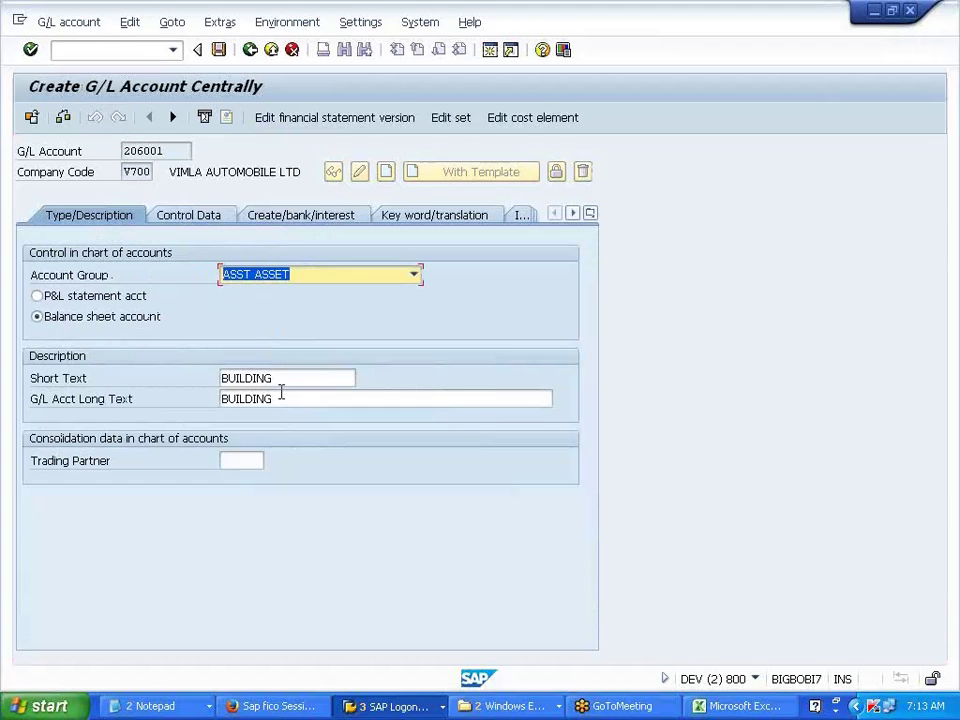
pyautogui.click(290, 397)
pyautogui.press('BackSpace')
pyautogui.press('BackSpace')
pyautogui.press('BackSpace')
pyautogui.press('BackSpace')
pyautogui.press('BackSpace')
pyautogui.press('BackSpace')
pyautogui.press('BackSpace')
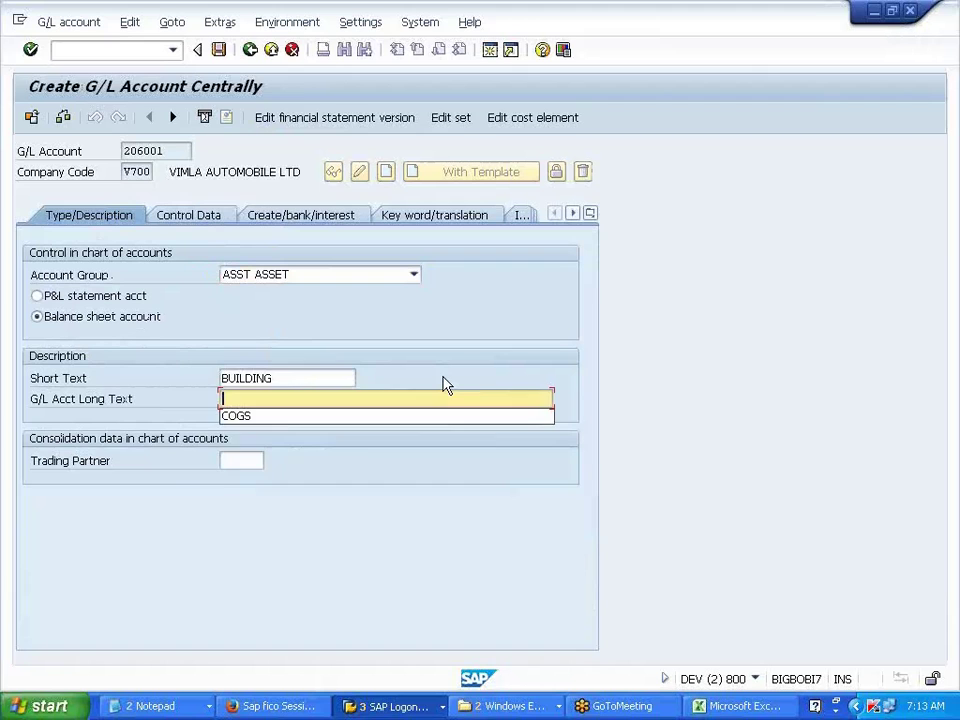
pyautogui.hotkey('shift', 'Tab')
pyautogui.press('BackSpace')
pyautogui.write('PLANT')
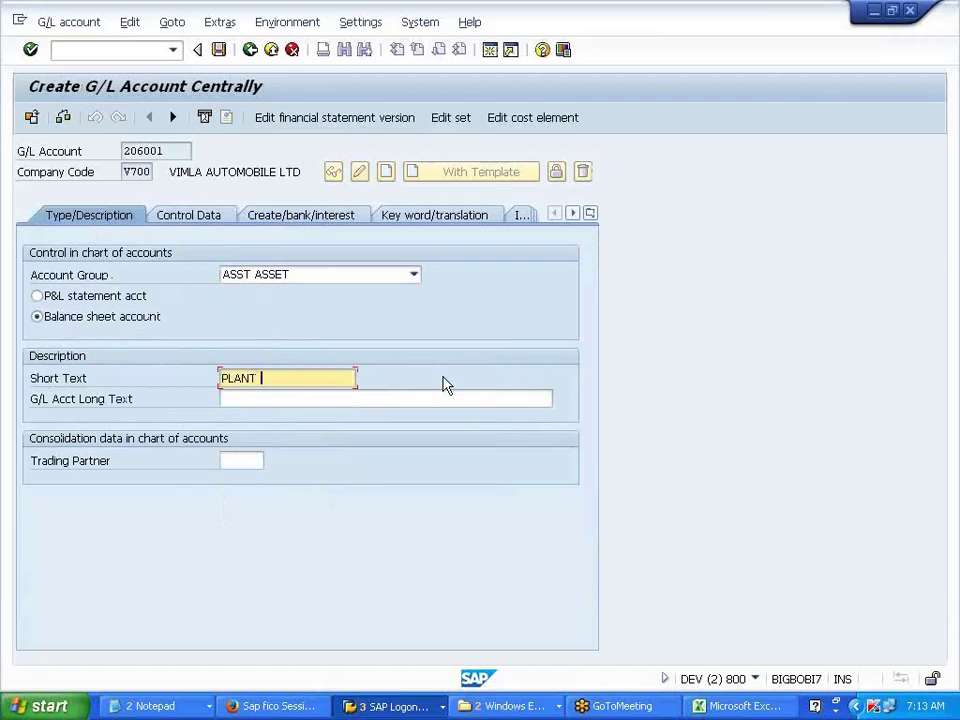
pyautogui.write(' AND MACHINERY')
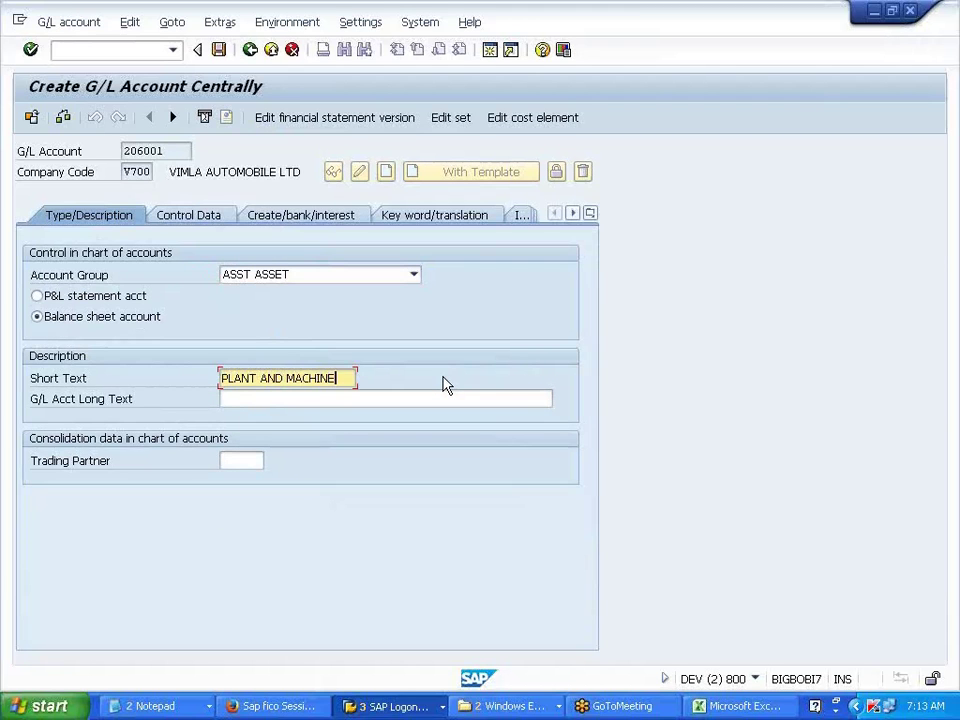
pyautogui.click(219, 50)
# Start G/L account 206002 in V700, using account 206000 as the template
pyautogui.press('BackSpace')
pyautogui.write('2')
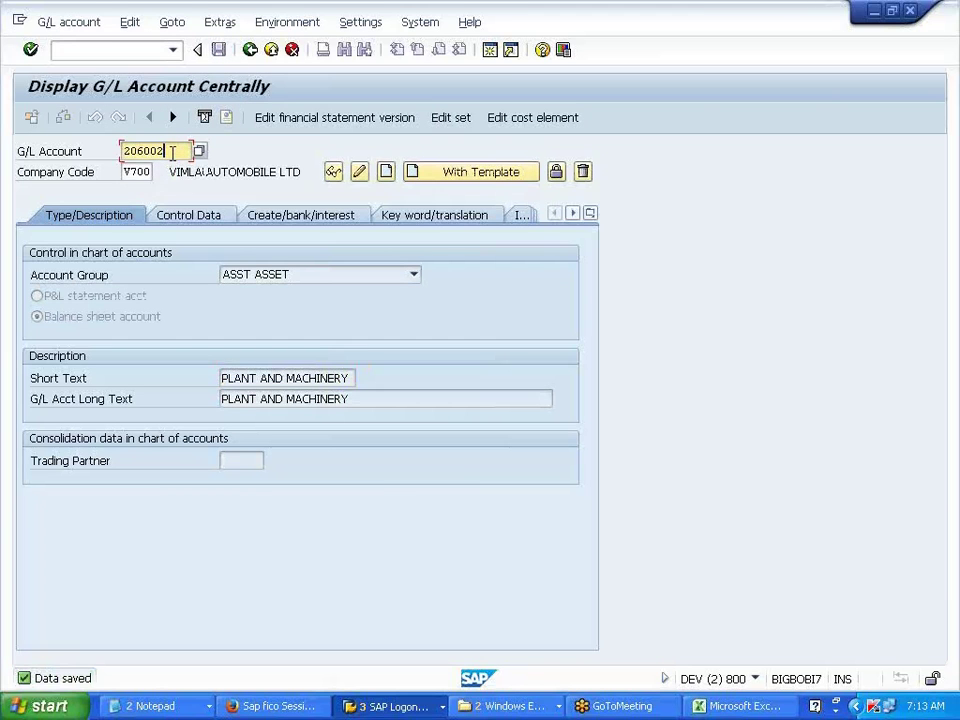
pyautogui.click(448, 185)
pyautogui.write('206000')
pyautogui.click(291, 338)
# Select Assets as the reconciliation account type for account 206002
pyautogui.click(214, 219)
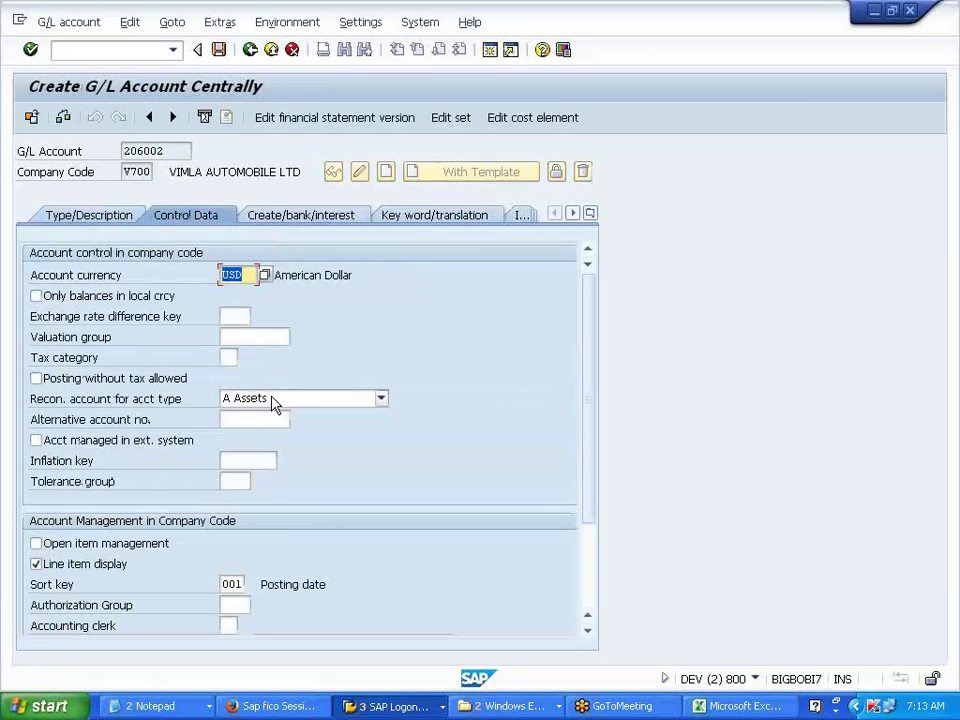
pyautogui.click(249, 403)
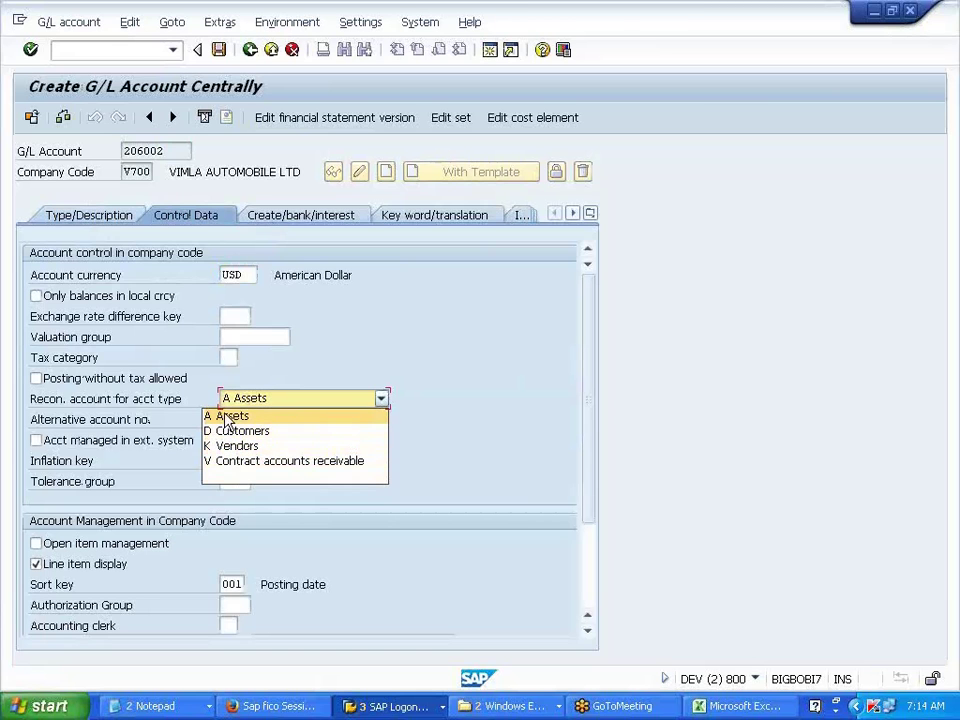
pyautogui.click(228, 415)
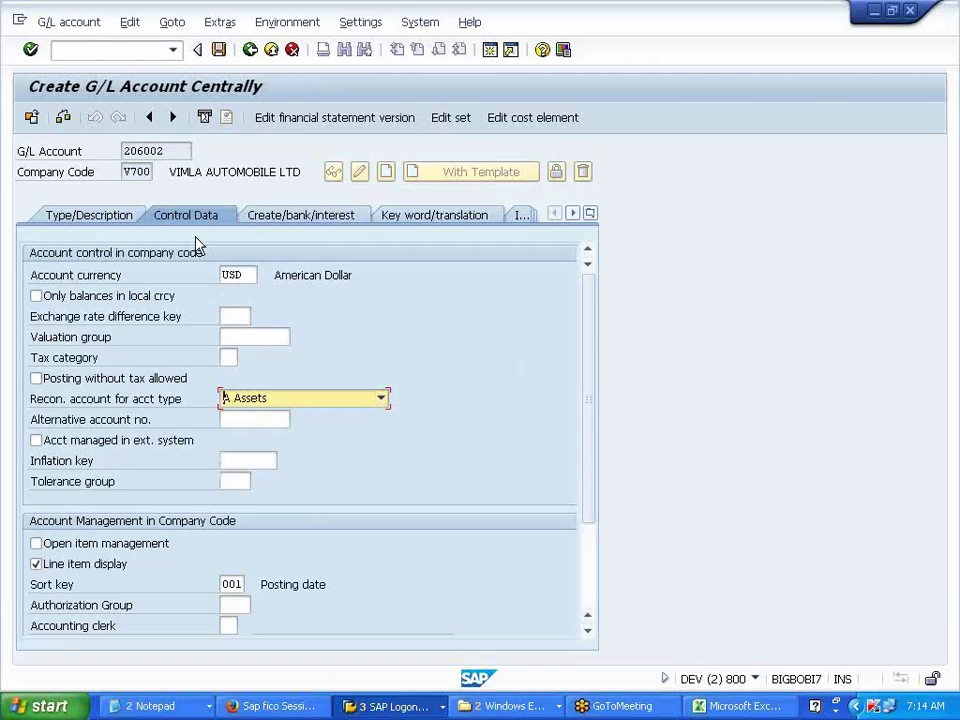
# Clear the copied long text, set the short text to FURNITURE and save account 206002
pyautogui.click(112, 216)
pyautogui.click(478, 399)
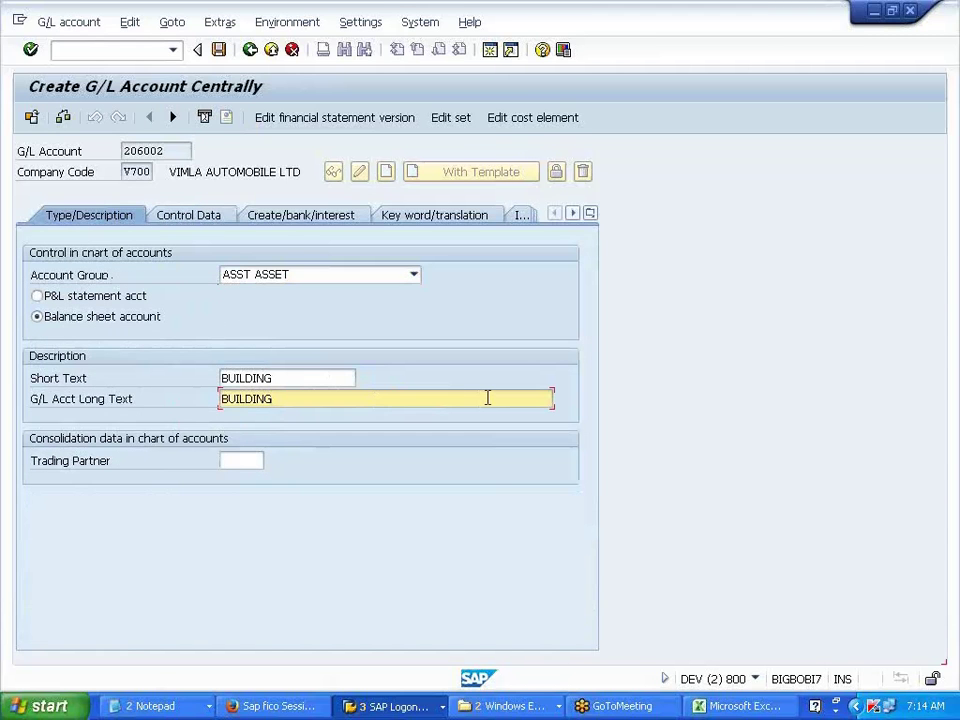
pyautogui.press('BackSpace')
pyautogui.press('BackSpace')
pyautogui.press('BackSpace')
pyautogui.press('BackSpace')
pyautogui.press('BackSpace')
pyautogui.press('BackSpace')
pyautogui.press('BackSpace')
pyautogui.hotkey('shift', 'Tab')
pyautogui.press('BackSpace')
pyautogui.write('FURNITURE')
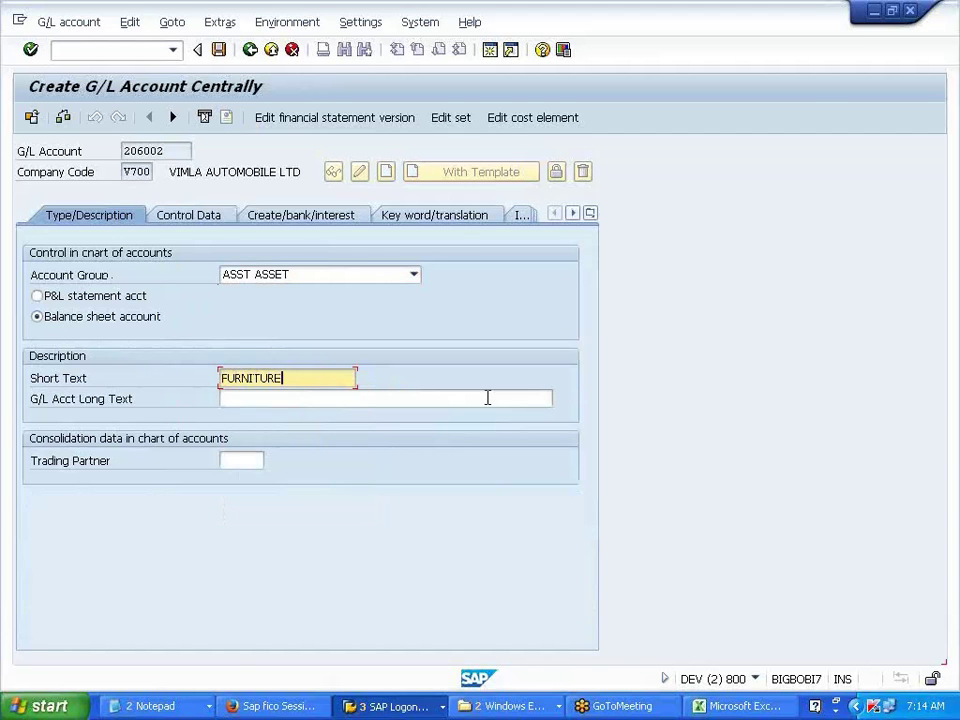
pyautogui.click(219, 50)
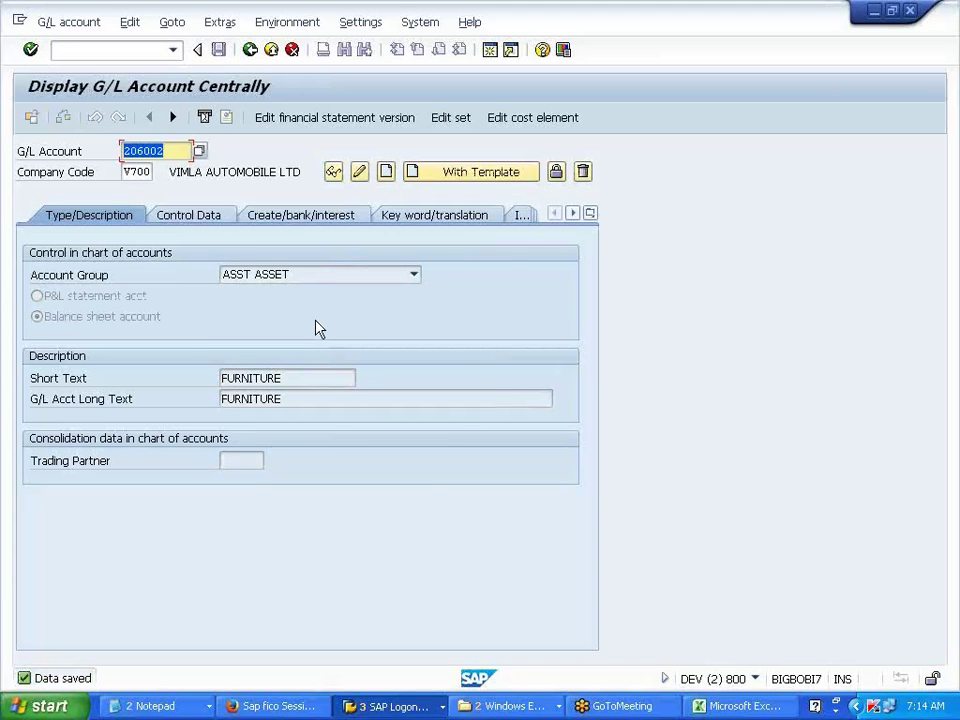
# Start creating G/L account 403000 in company code V700 without a template
pyautogui.press('BackSpace')
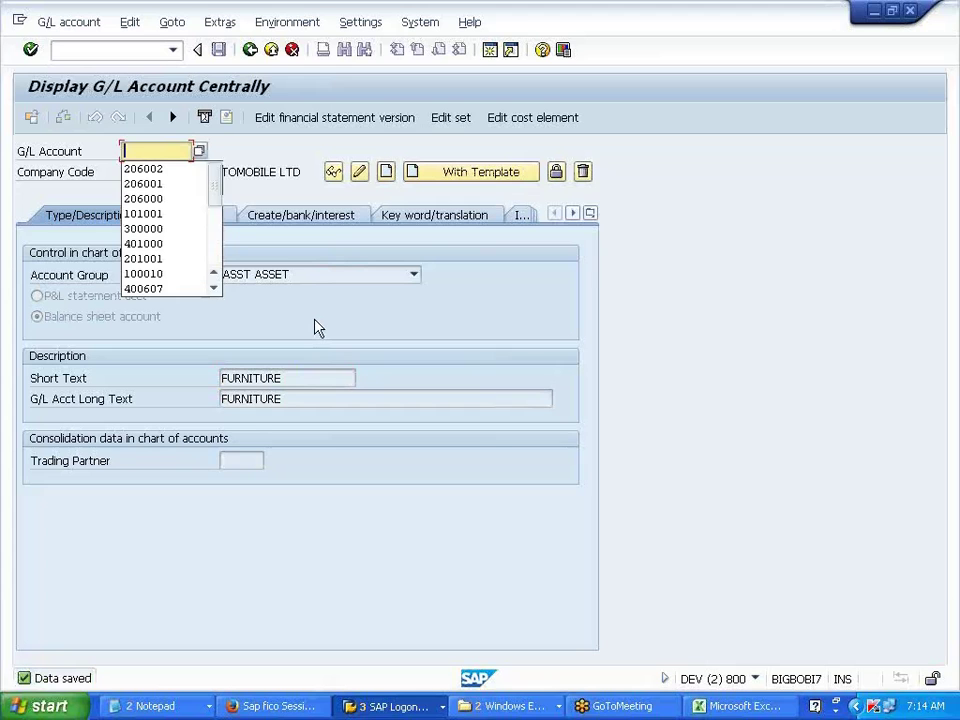
pyautogui.write('406000')
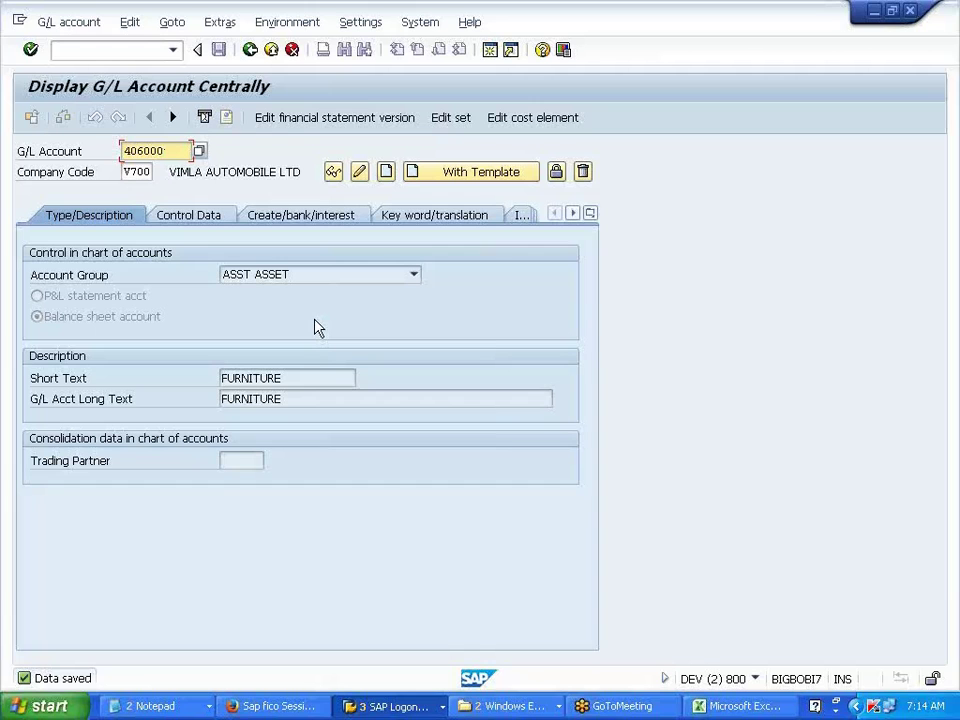
pyautogui.press('BackSpace')
pyautogui.press('BackSpace')
pyautogui.press('BackSpace')
pyautogui.press('BackSpace')
pyautogui.write('3')
pyautogui.click(385, 173)
# Assign account group EXPS EXPENSE to account 403000 and set its short text to DEPRECIATION
pyautogui.click(410, 277)
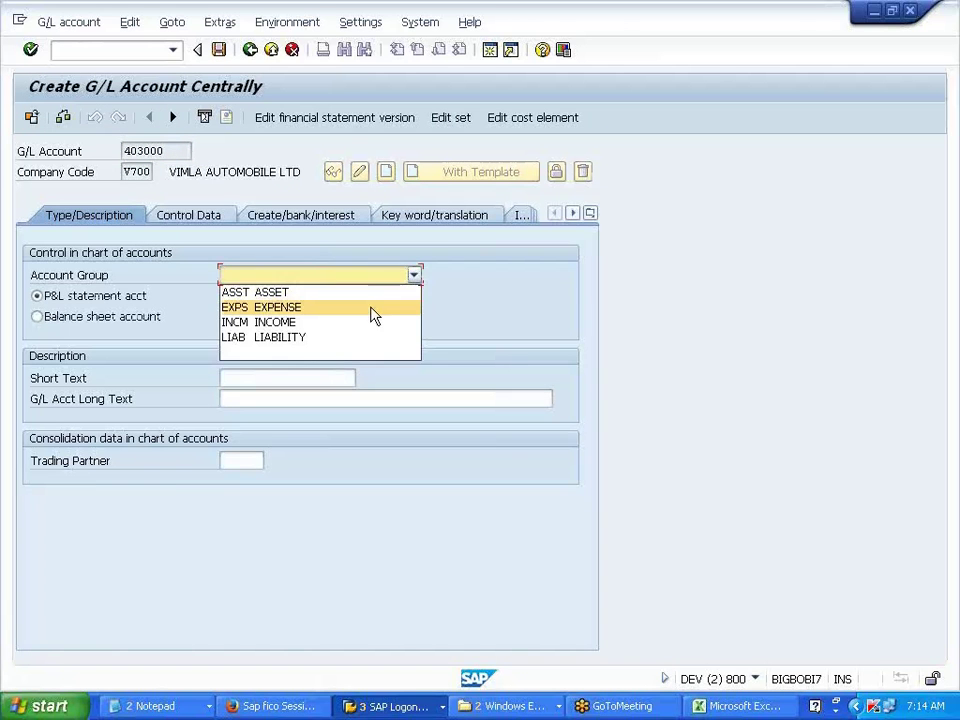
pyautogui.click(369, 307)
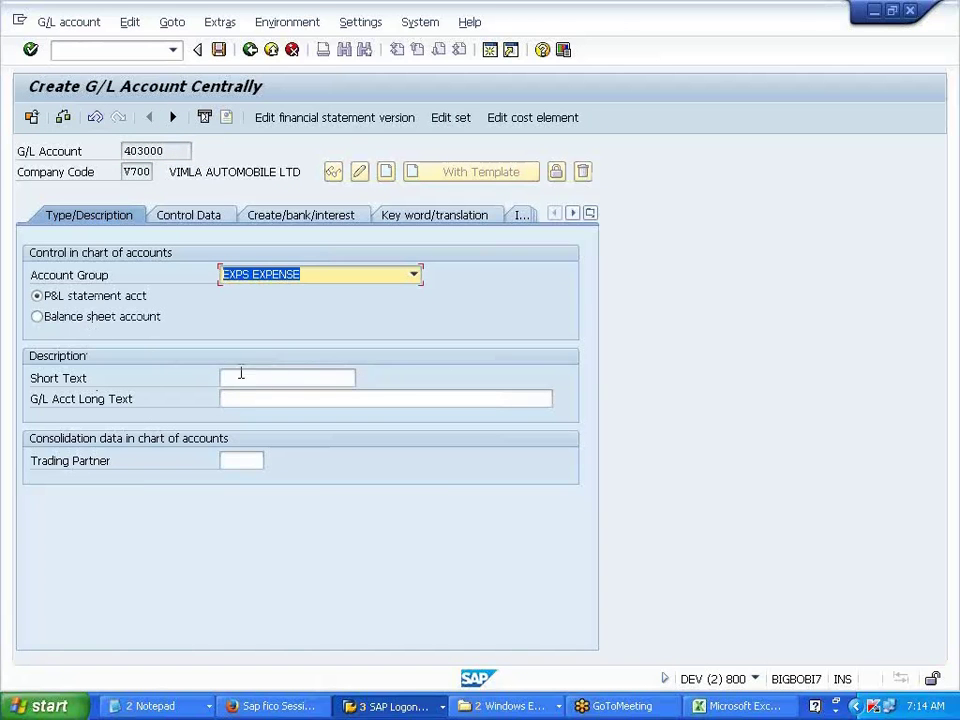
pyautogui.click(240, 375)
pyautogui.write('DEPRECIATION')
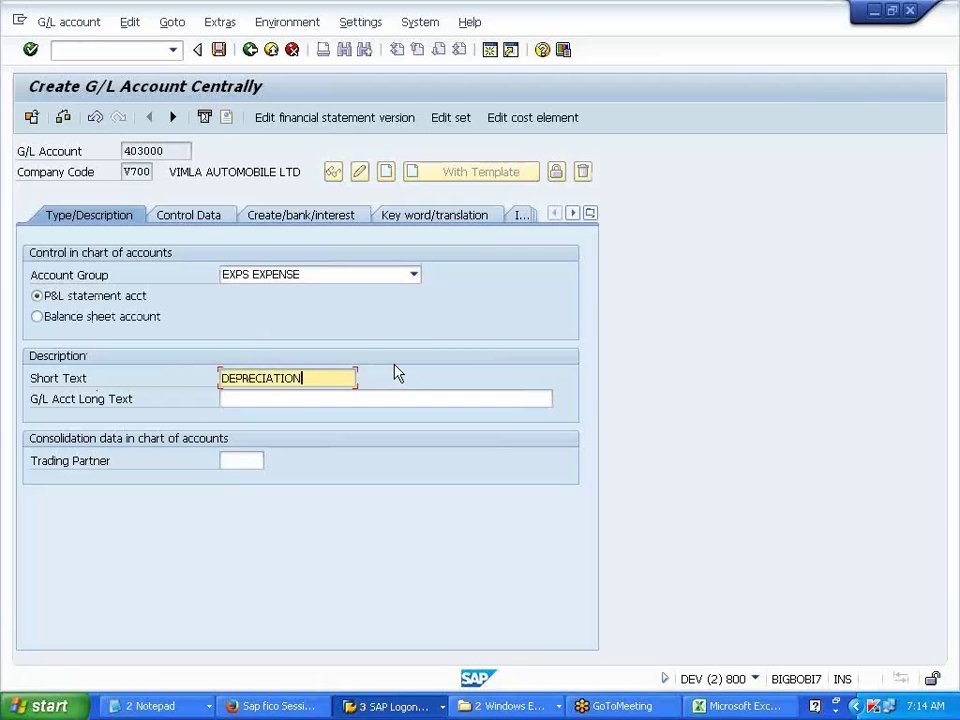
# Turn on line item display for account 403000 and set its sort key to 001
pyautogui.click(186, 220)
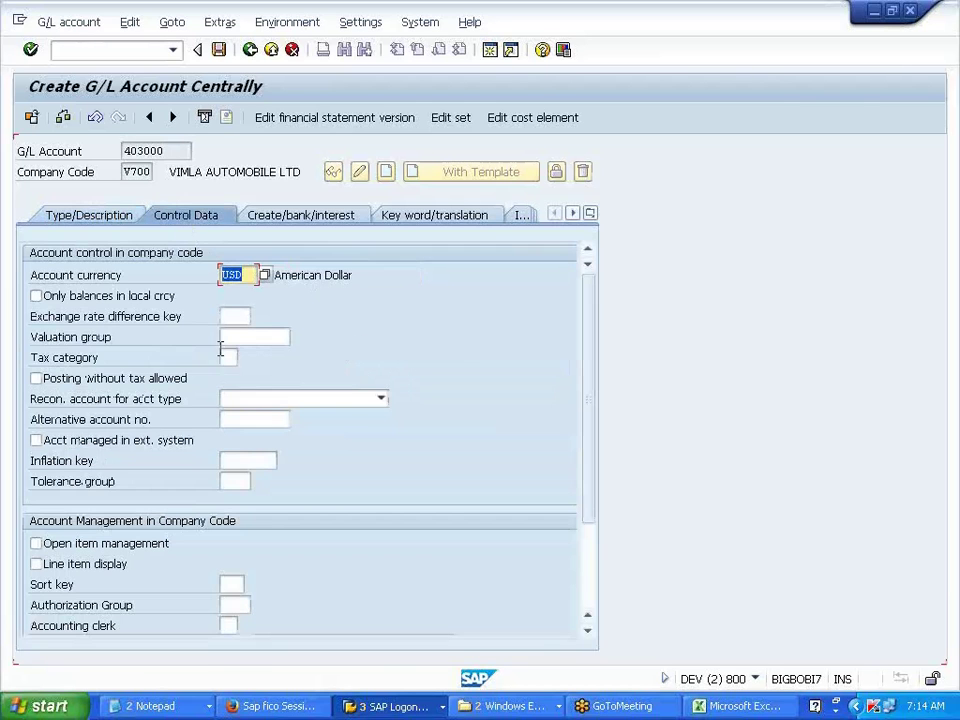
pyautogui.click(107, 565)
pyautogui.click(231, 584)
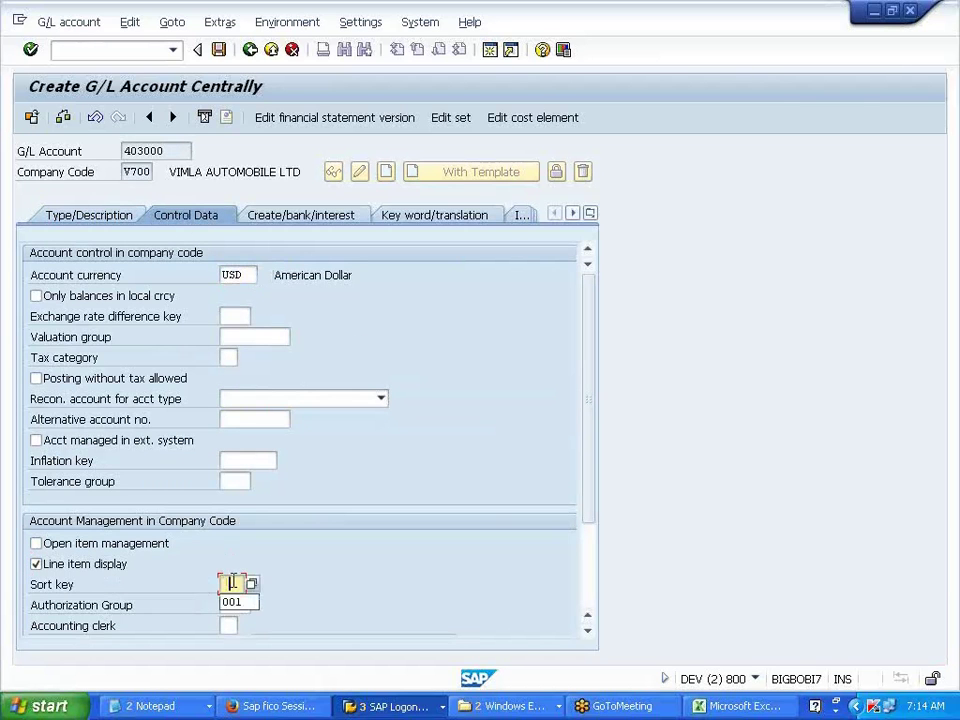
pyautogui.click(231, 601)
# Assign field status group G001 to account 403000 and save the account
pyautogui.click(281, 215)
pyautogui.click(231, 274)
pyautogui.click(233, 291)
pyautogui.click(100, 217)
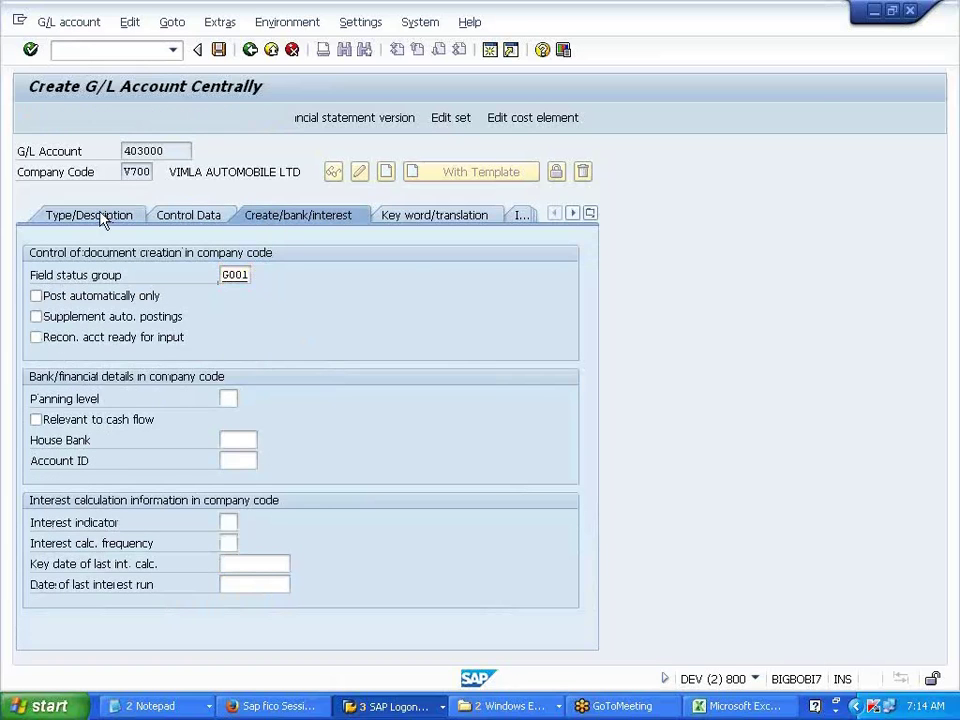
pyautogui.click(217, 50)
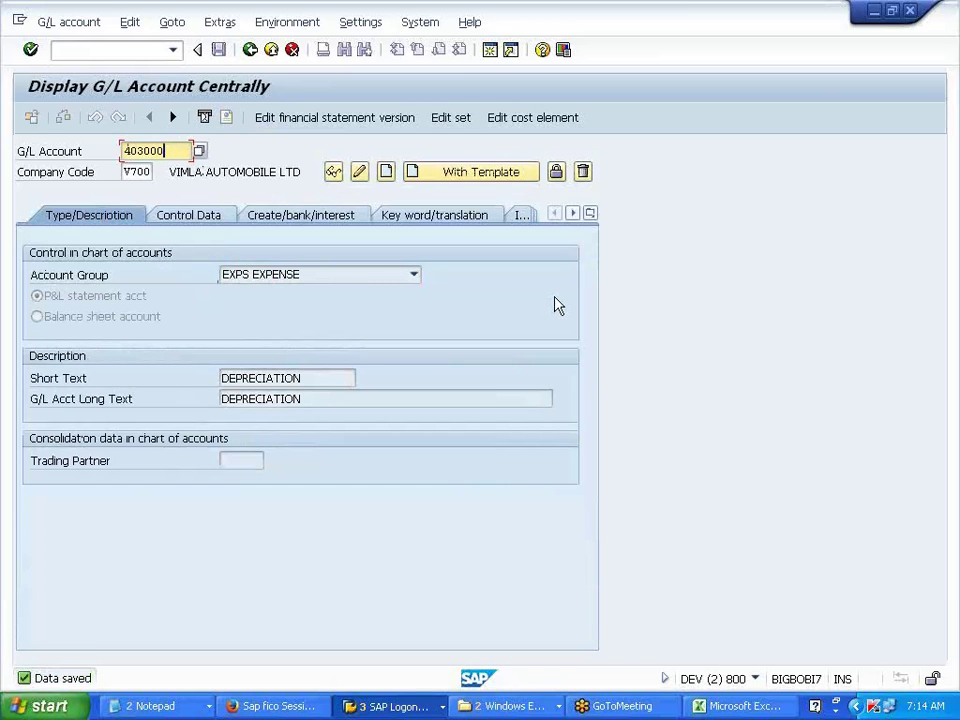
# Start G/L account 403001 in V700, using account 403000 of company code V700 as the template
pyautogui.press('BackSpace')
pyautogui.write('1')
pyautogui.click(455, 172)
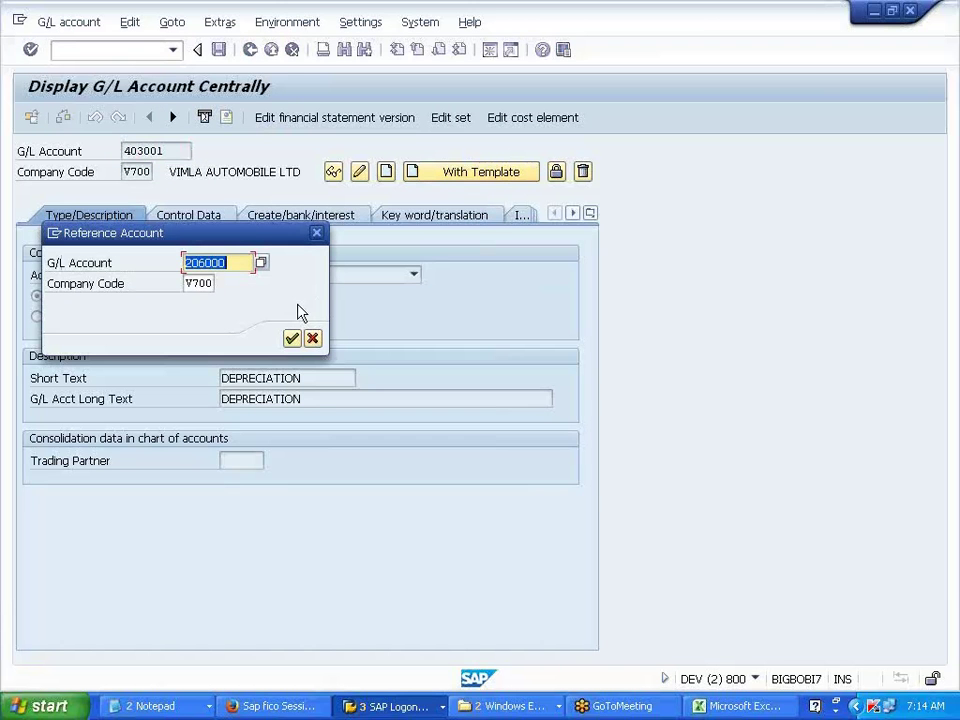
pyautogui.write('403')
pyautogui.write('000')
pyautogui.press('Return')
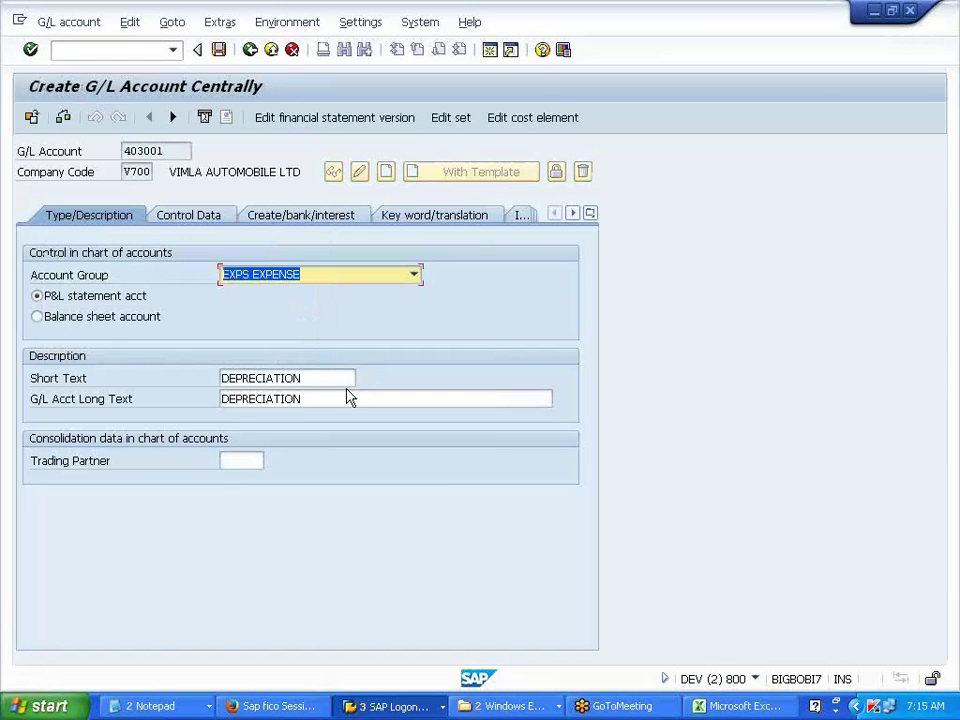
# Clear the copied long text of account 403001 and set the short text to LOSS ON SALE
pyautogui.click(444, 401)
pyautogui.press('BackSpace')
pyautogui.press('BackSpace')
pyautogui.press('BackSpace')
pyautogui.press('BackSpace')
pyautogui.press('BackSpace')
pyautogui.press('BackSpace')
pyautogui.press('BackSpace')
pyautogui.press('BackSpace')
pyautogui.press('BackSpace')
pyautogui.press('BackSpace')
pyautogui.press('BackSpace')
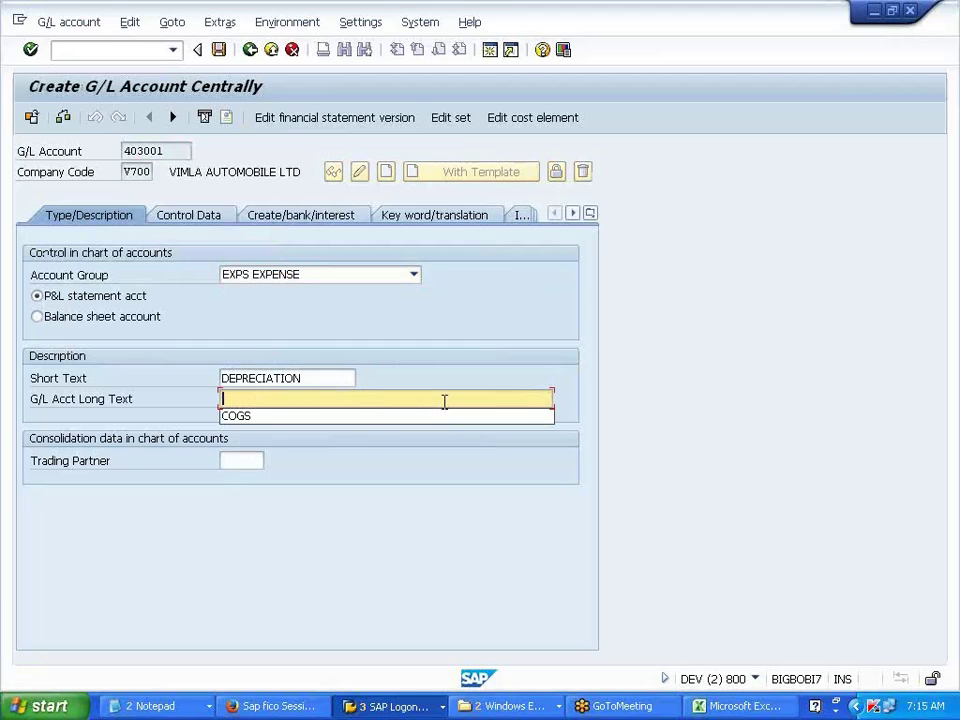
pyautogui.hotkey('shift', 'Tab')
pyautogui.press('BackSpace')
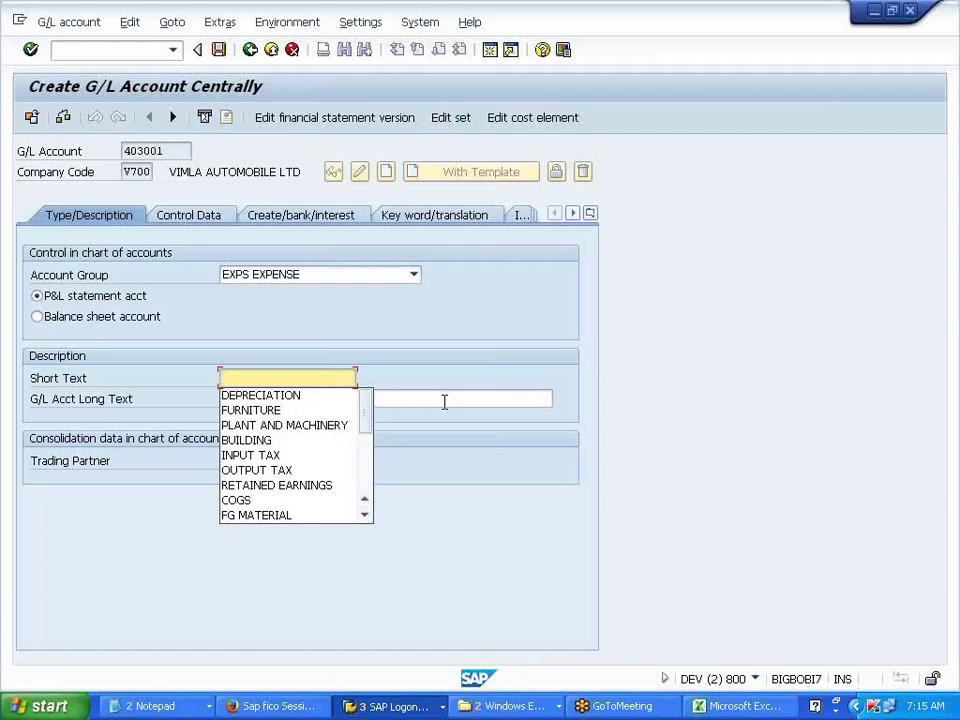
pyautogui.write('LOSS ON S')
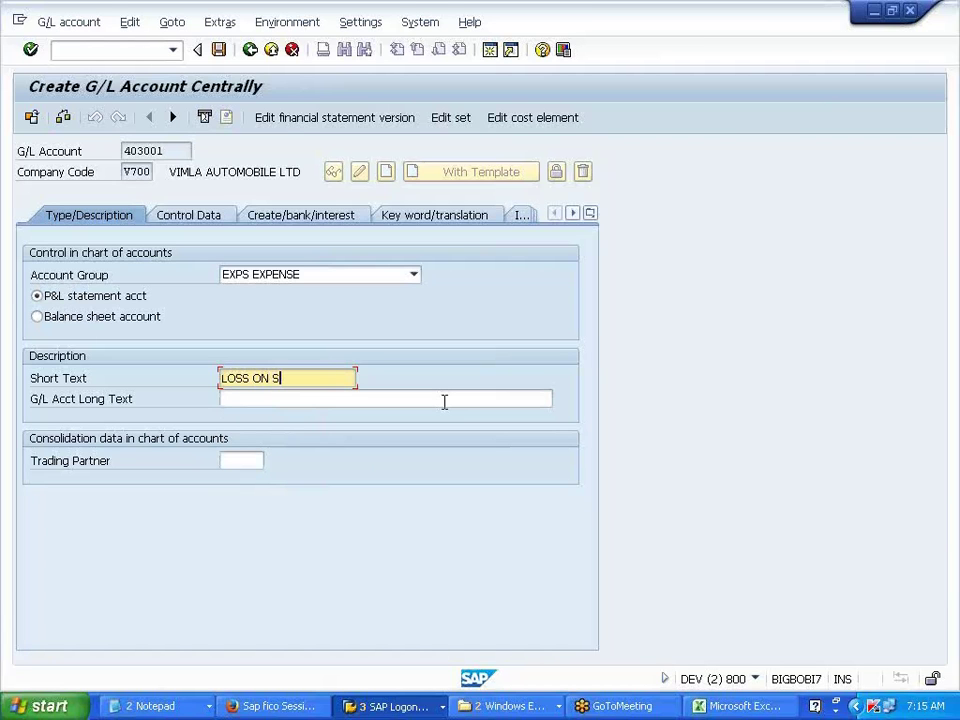
pyautogui.press('BackSpace')
pyautogui.write('ON SALE')
pyautogui.press('Return')
# Check the copied control data and field status group of account 403001, then save the account
pyautogui.click(222, 216)
pyautogui.click(279, 222)
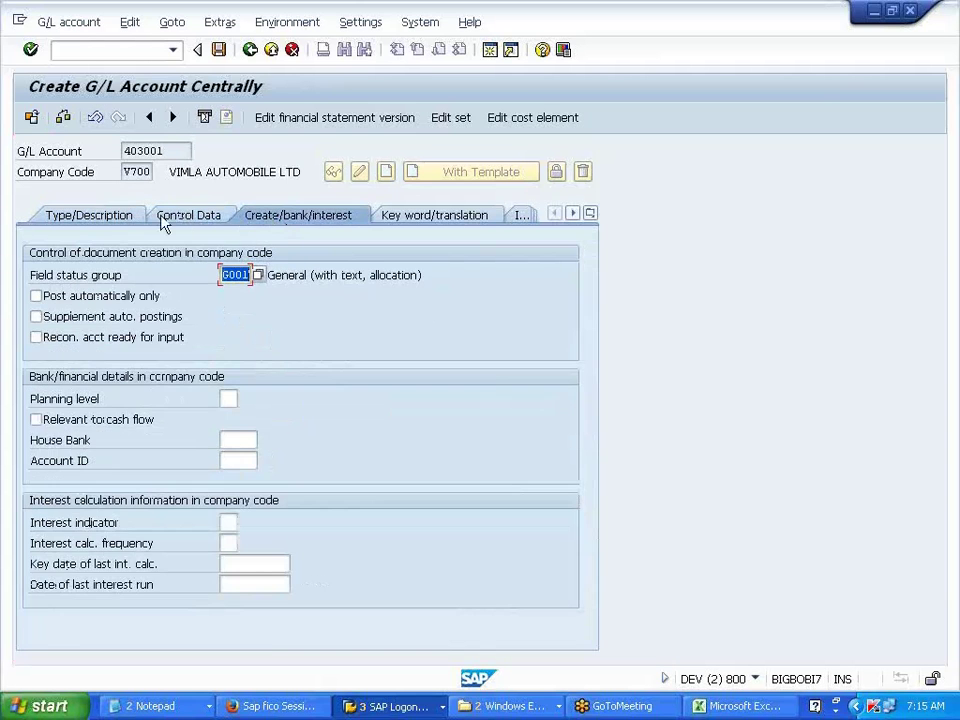
pyautogui.click(133, 219)
pyautogui.click(219, 50)
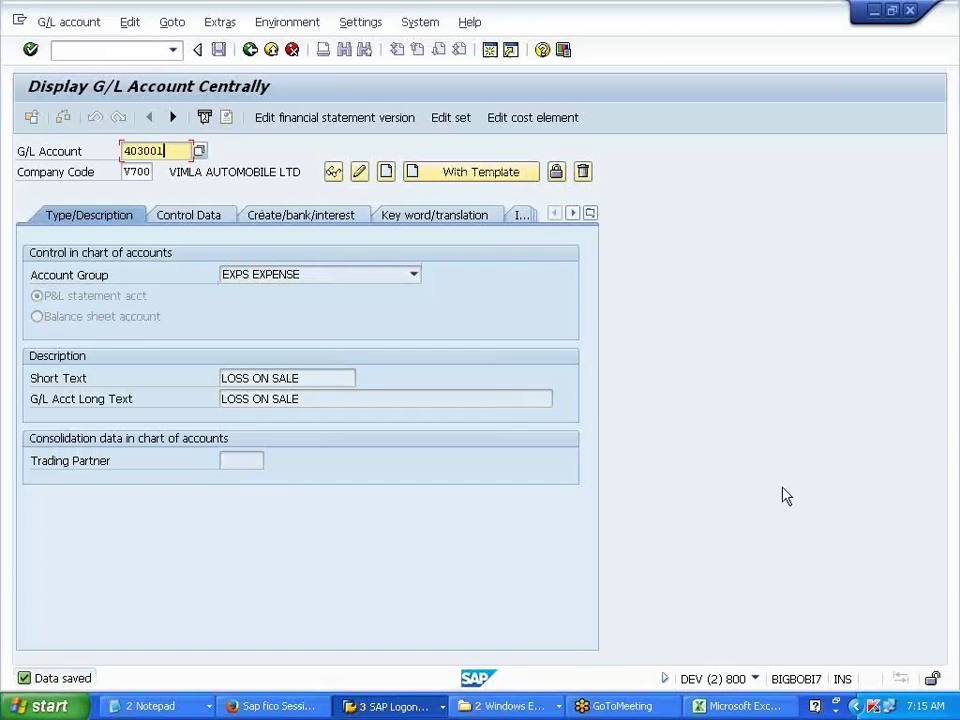
# Start G/L account 403002 in V700, using account 403000 as the template
pyautogui.press('BackSpace')
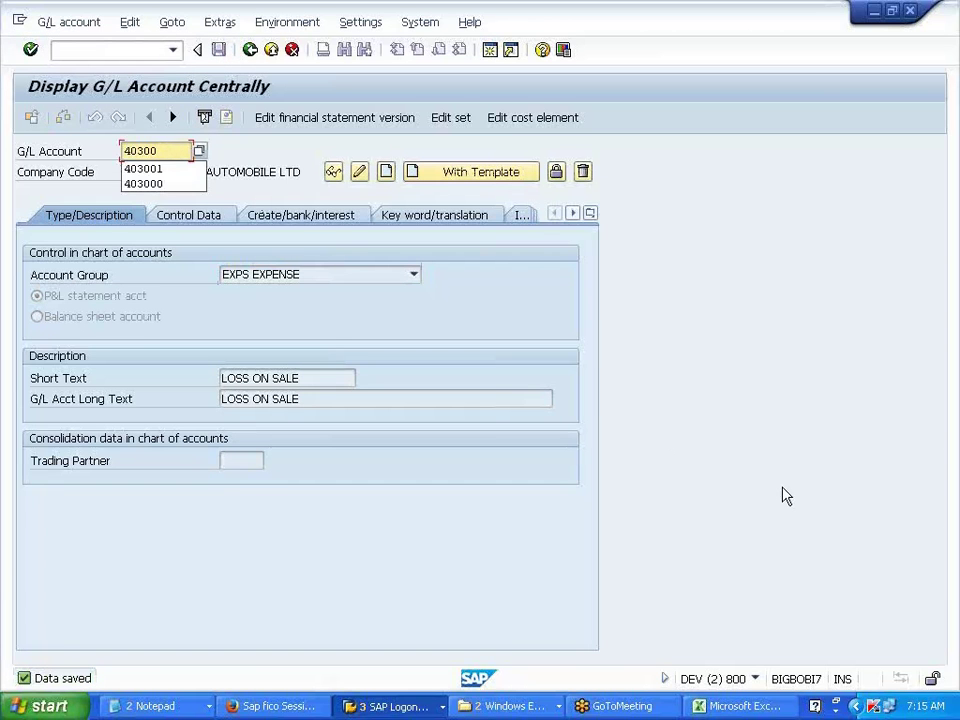
pyautogui.write('2')
pyautogui.click(470, 175)
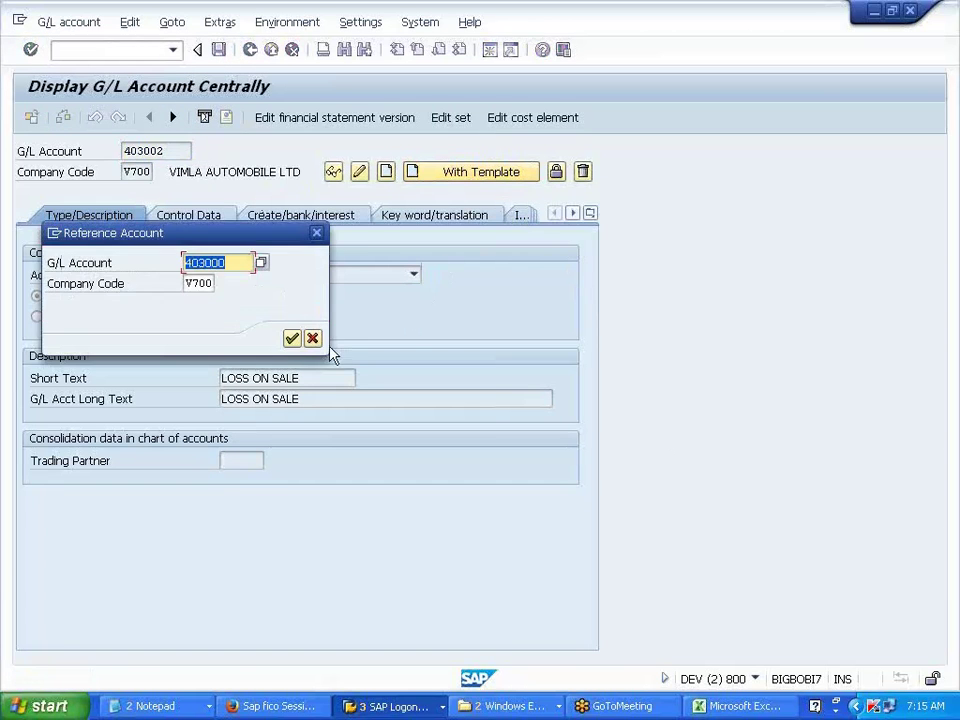
pyautogui.press('Return')
# Clear the copied long text, set the short text to SCRAPPING and save account 403002
pyautogui.click(305, 399)
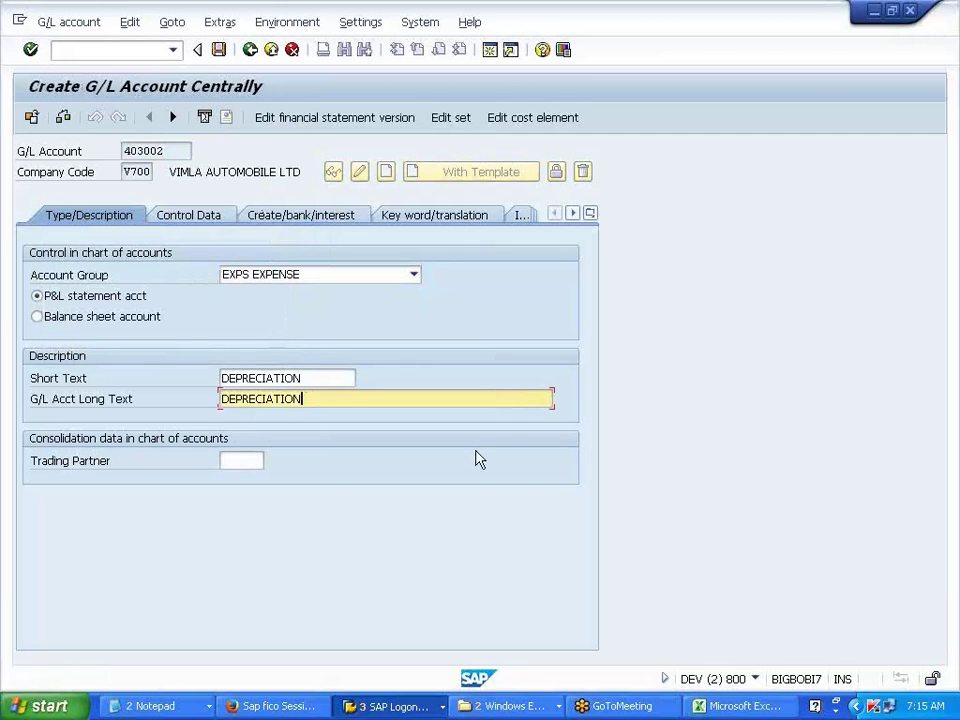
pyautogui.press('BackSpace')
pyautogui.press('BackSpace')
pyautogui.press('BackSpace')
pyautogui.press('BackSpace')
pyautogui.press('BackSpace')
pyautogui.press('BackSpace')
pyautogui.press('BackSpace')
pyautogui.press('BackSpace')
pyautogui.press('BackSpace')
pyautogui.press('BackSpace')
pyautogui.press('BackSpace')
pyautogui.press('BackSpace')
pyautogui.hotkey('shift', 'Tab')
pyautogui.write('SCRAPPING')
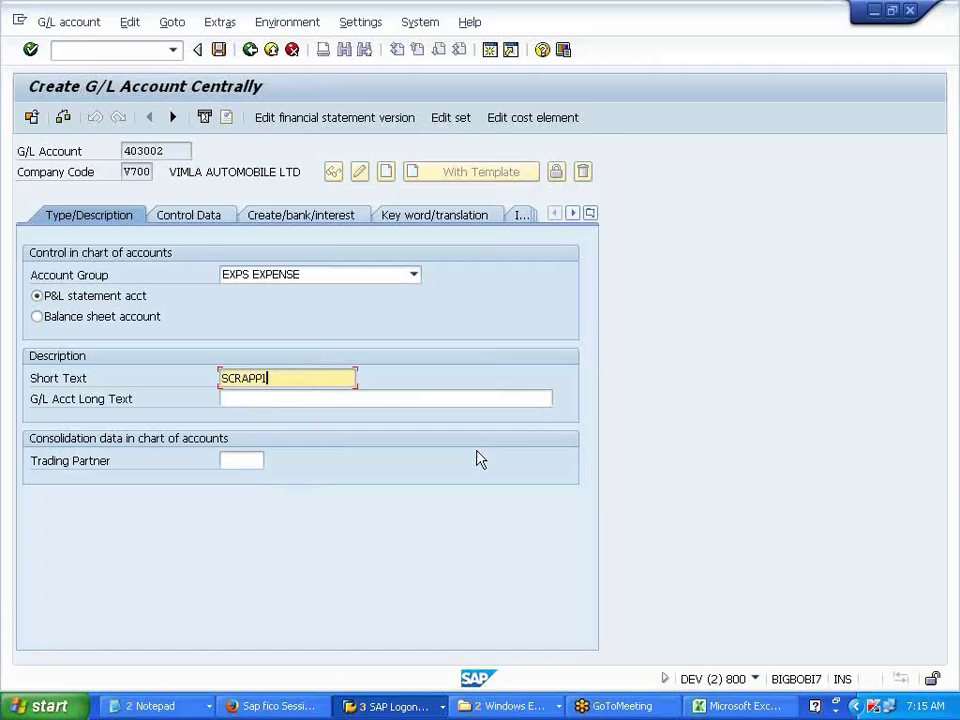
pyautogui.click(218, 49)
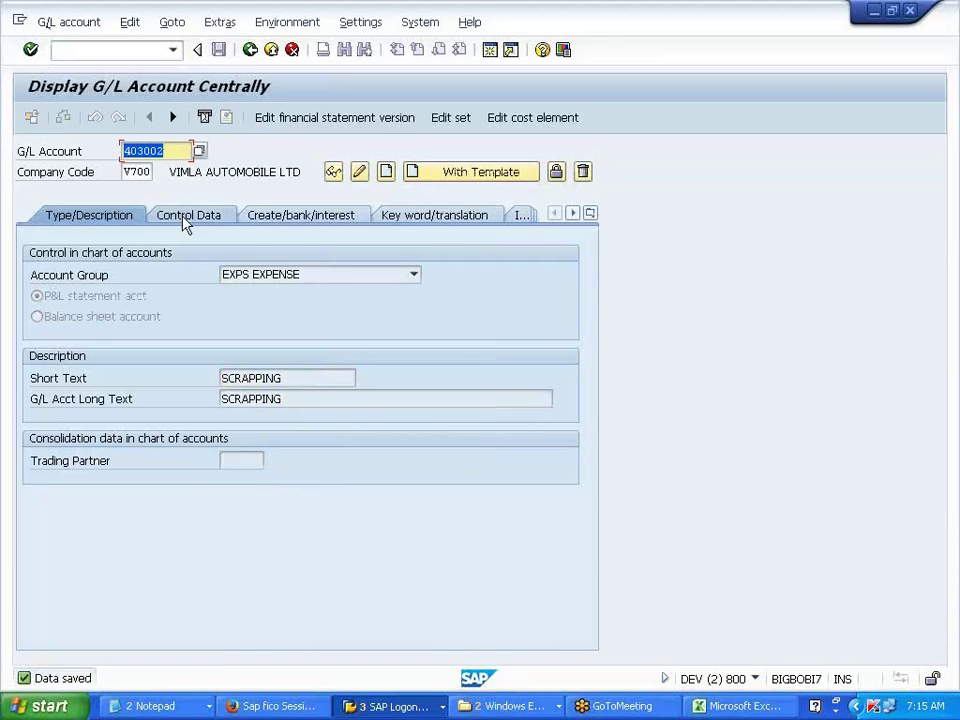
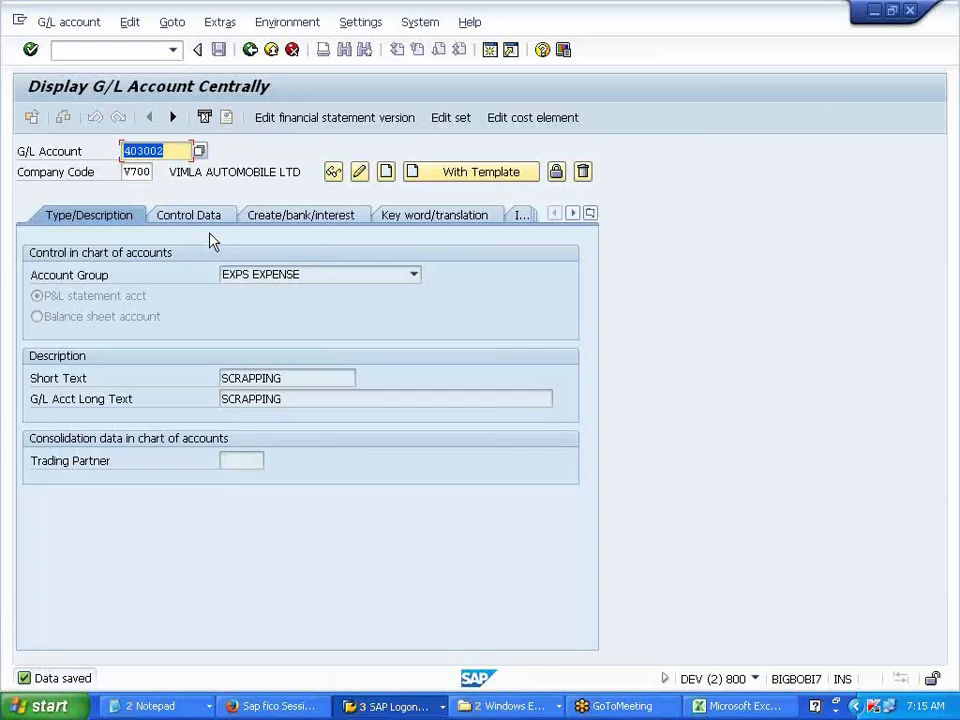
# Set the short text of account 303001 to PROFIT ON SALE ASST and save the account
pyautogui.click(323, 380)
pyautogui.write('PR')
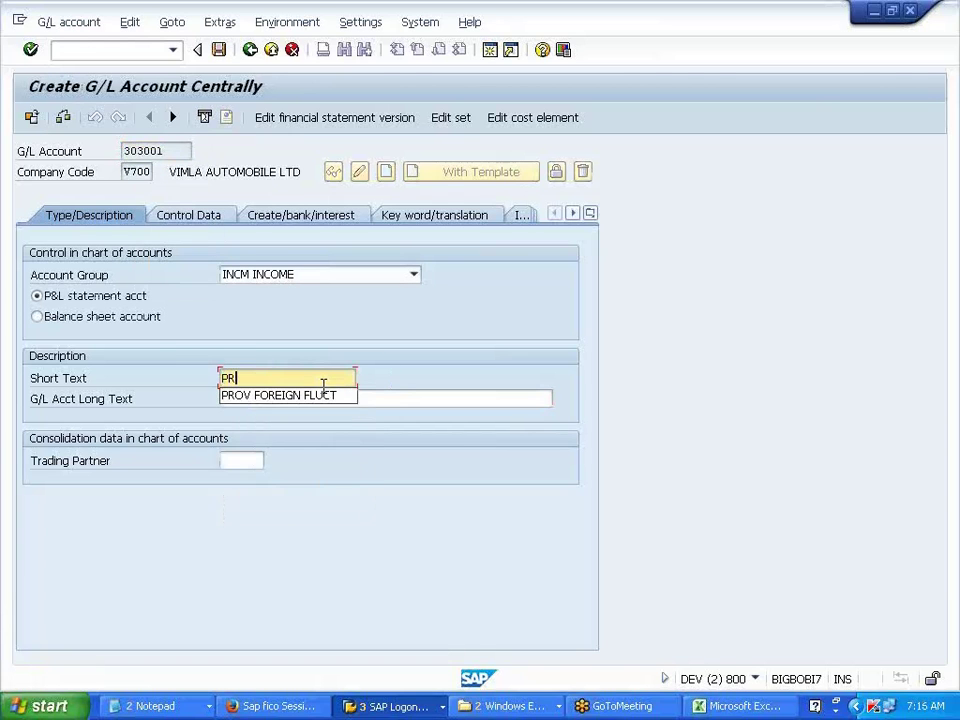
pyautogui.write('OFIT .ON S')
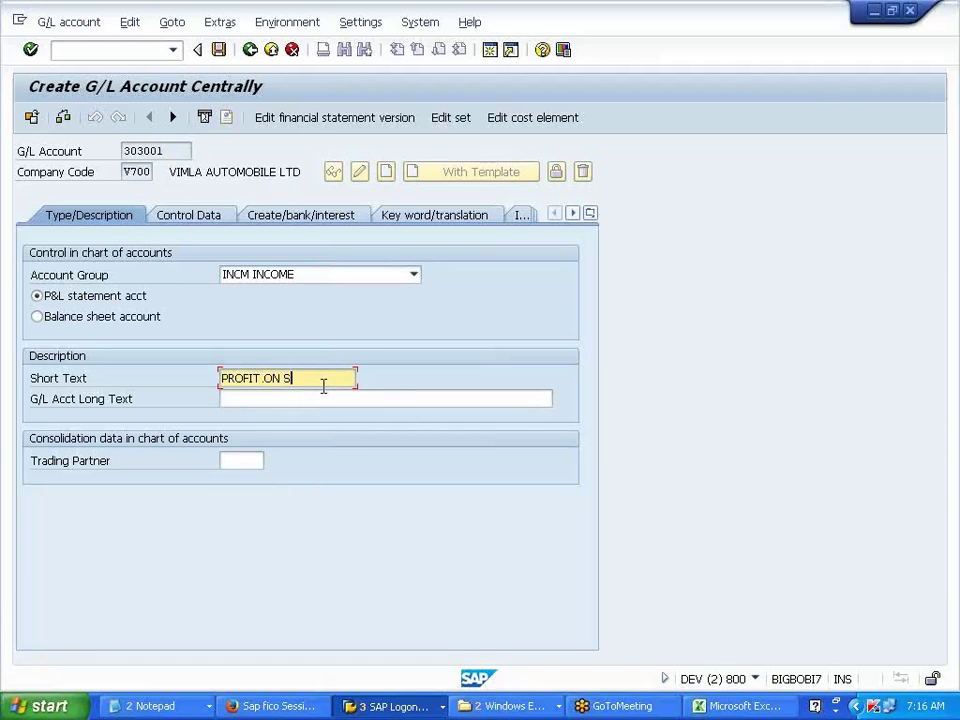
pyautogui.write('ALE ABST')
pyautogui.hotkey('ctrl', 's')
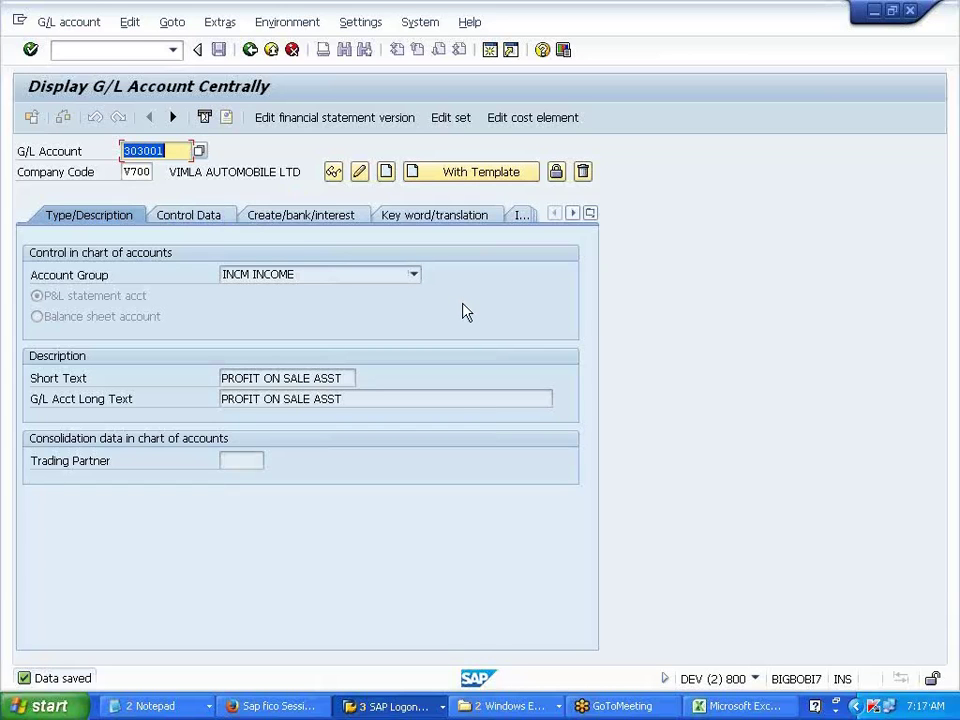
# Start G/L account 103000 in V700 as a LIAB LIABILITY balance sheet account with short text ACCUMULATED DEP
pyautogui.press('BackSpace')
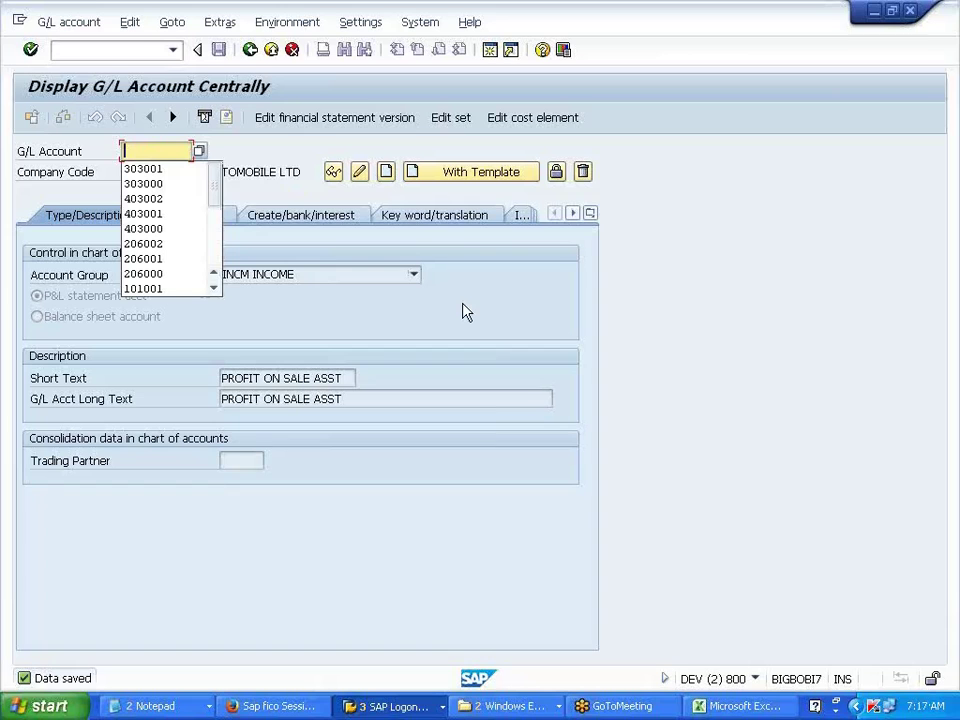
pyautogui.write('1')
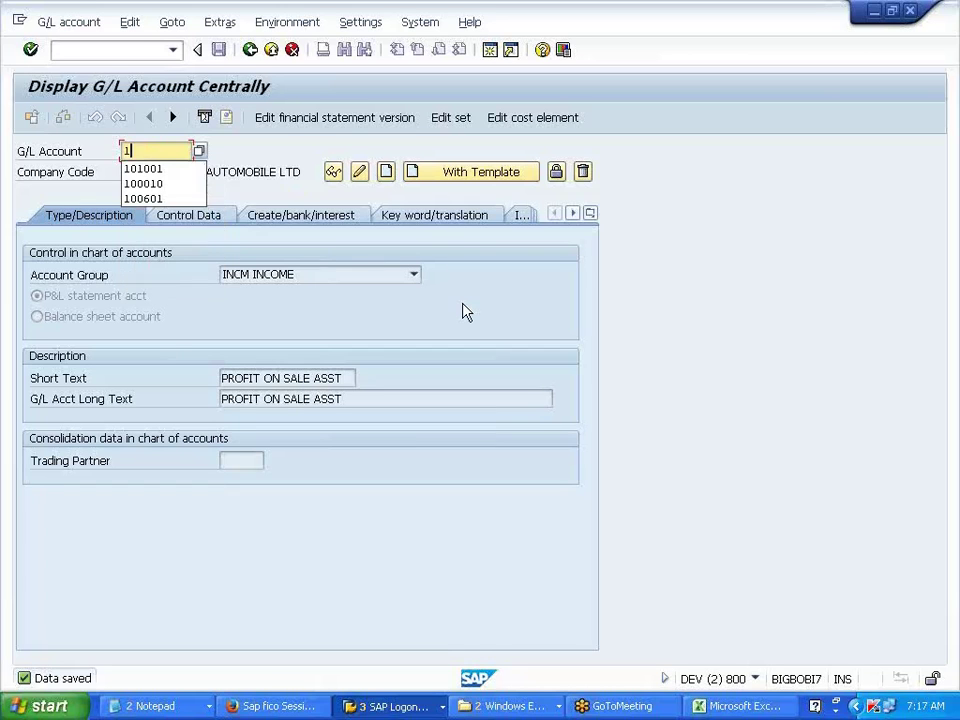
pyautogui.write('033000')
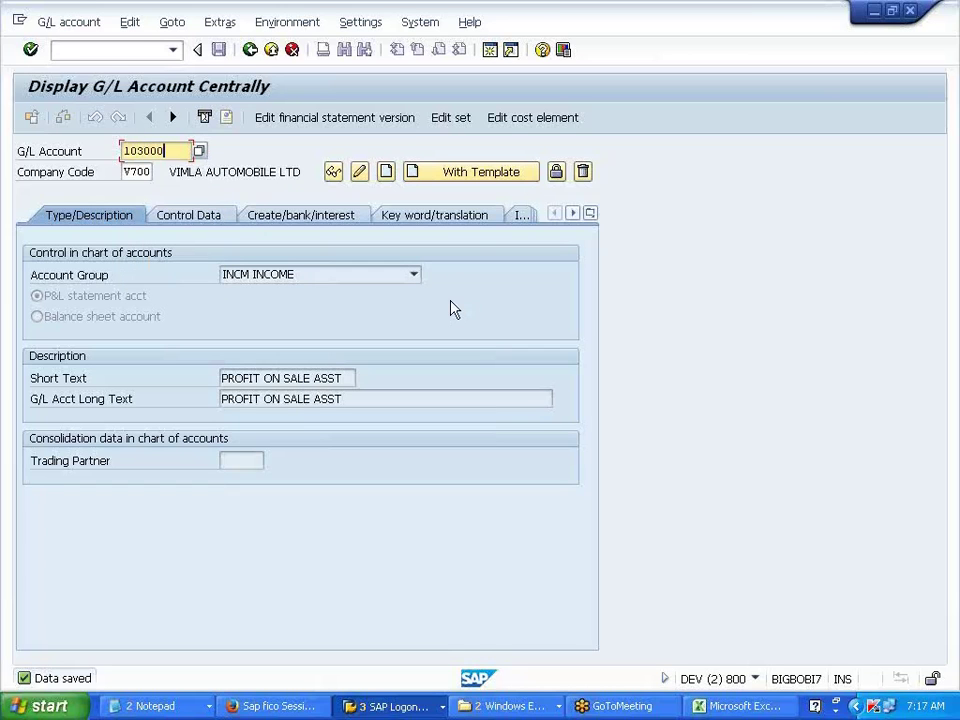
pyautogui.click(386, 172)
pyautogui.click(413, 274)
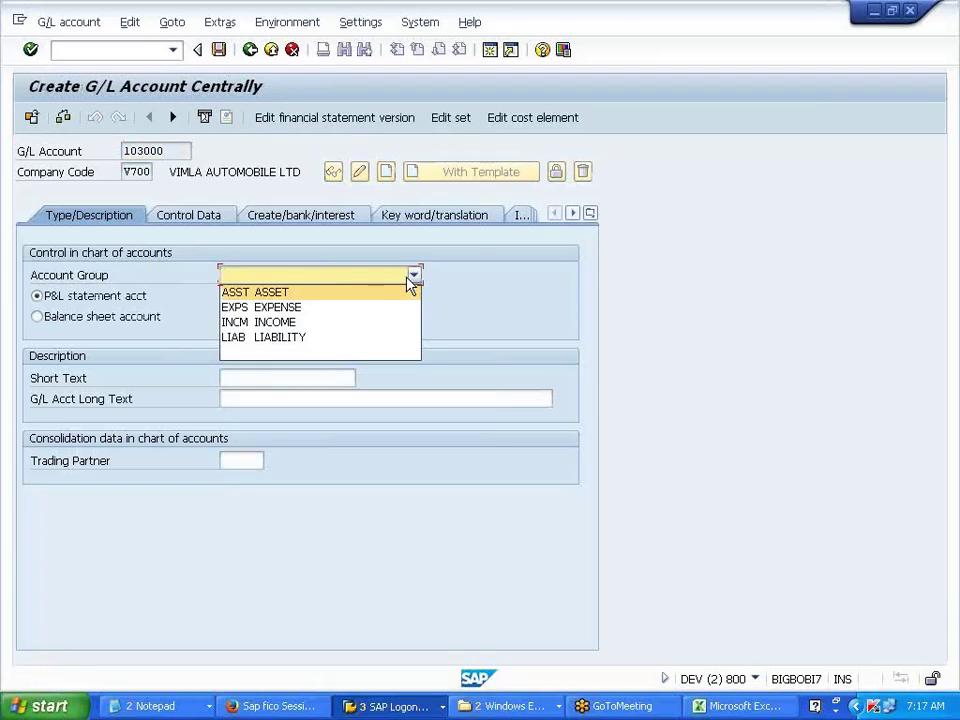
pyautogui.click(362, 337)
pyautogui.click(129, 318)
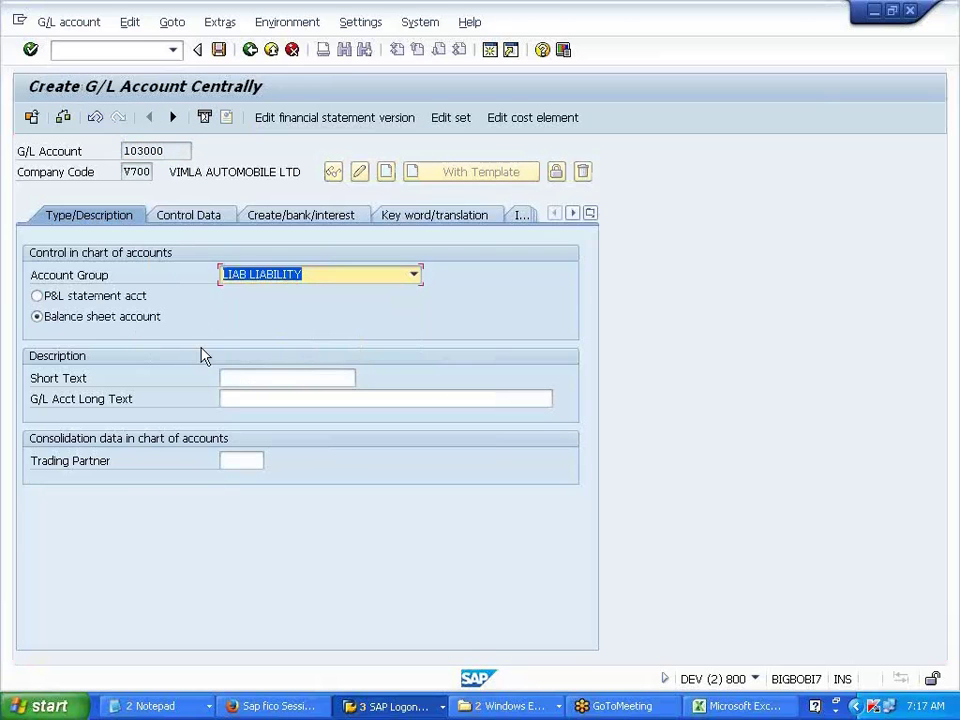
pyautogui.click(264, 377)
pyautogui.write('ACCUMULATED DEP')
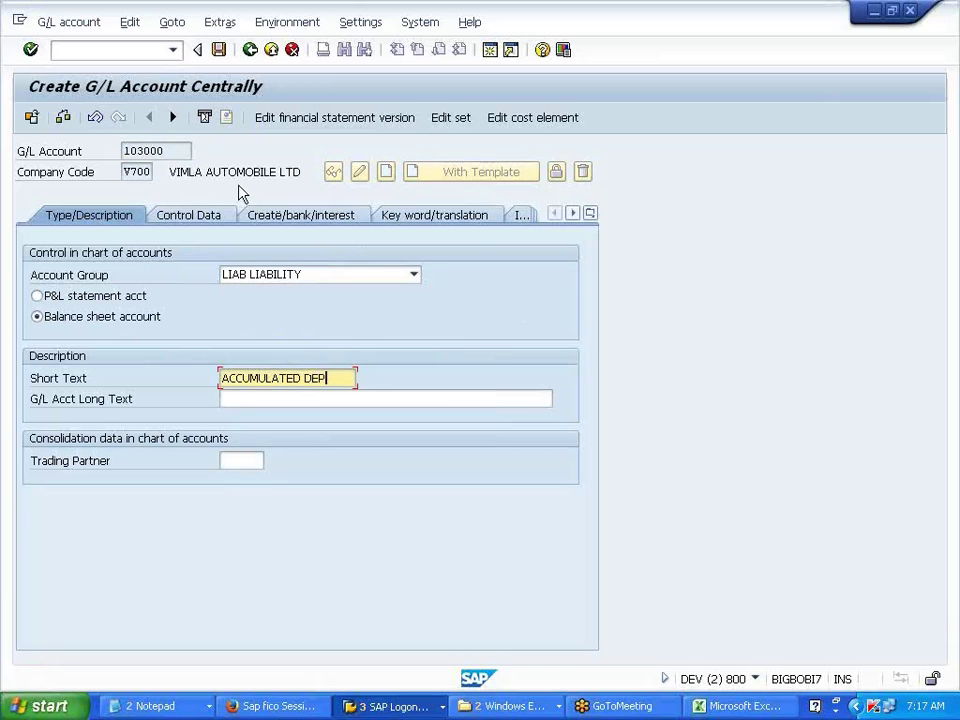
# Enable line item display for account 103000, with sort key 001 and field status group G001
pyautogui.click(207, 215)
pyautogui.click(80, 566)
pyautogui.click(225, 584)
pyautogui.click(239, 603)
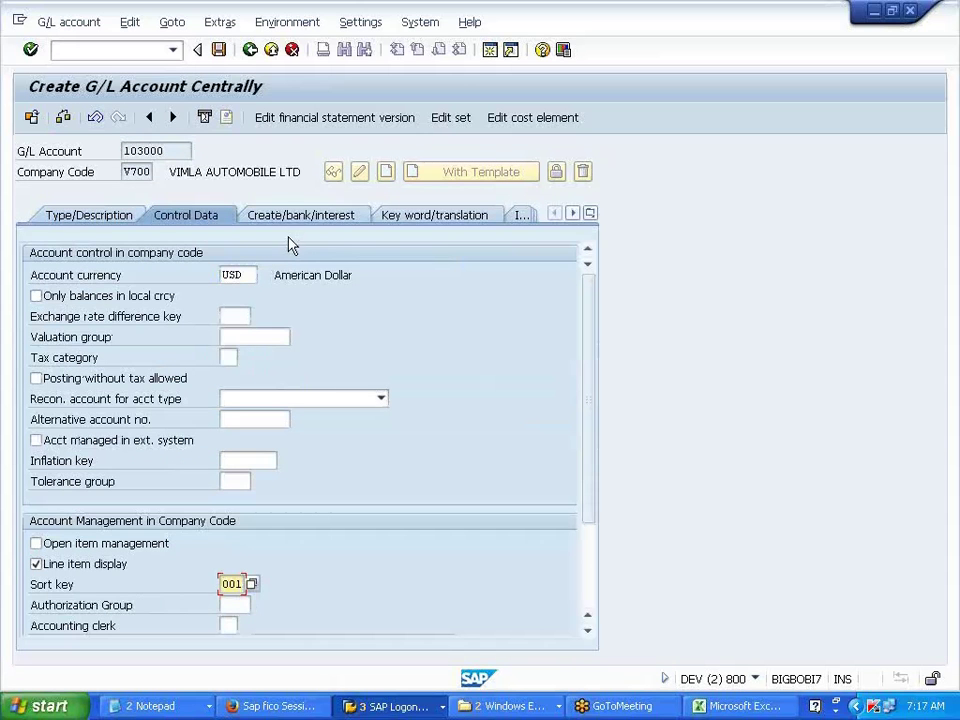
pyautogui.click(289, 218)
pyautogui.click(256, 277)
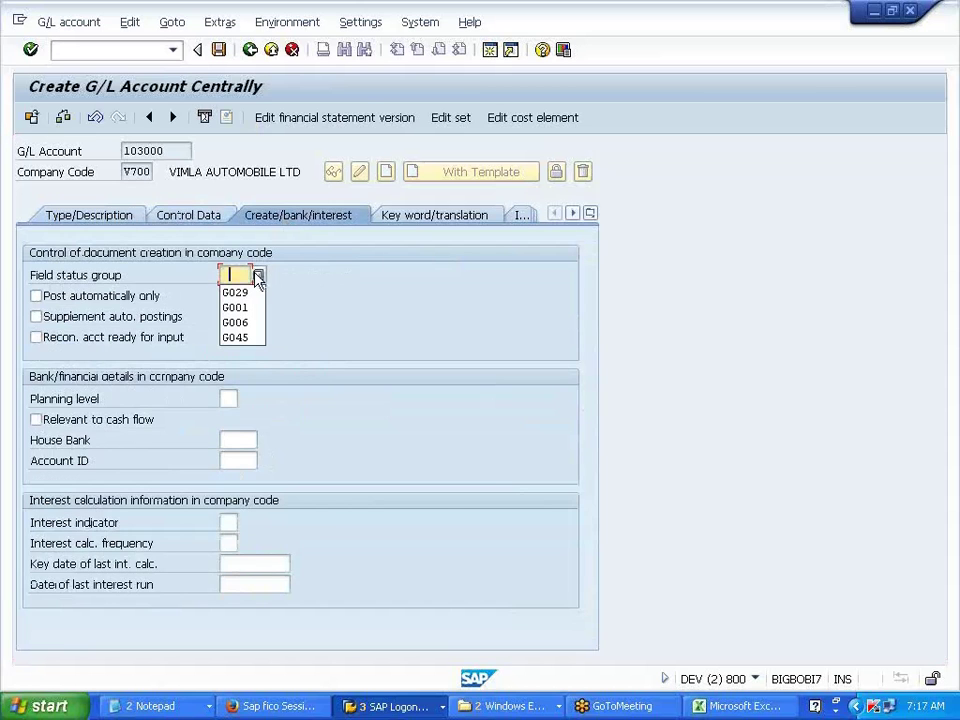
pyautogui.click(250, 308)
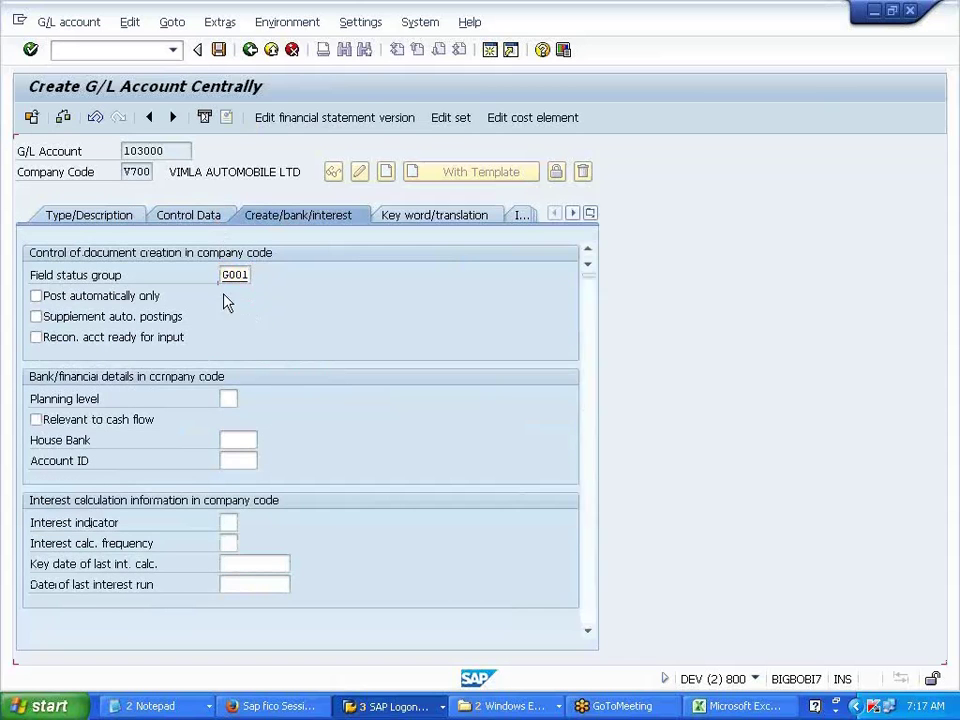
# Make account 103000 a reconciliation account for Assets, save it and leave G/L account maintenance
pyautogui.click(189, 216)
pyautogui.click(303, 403)
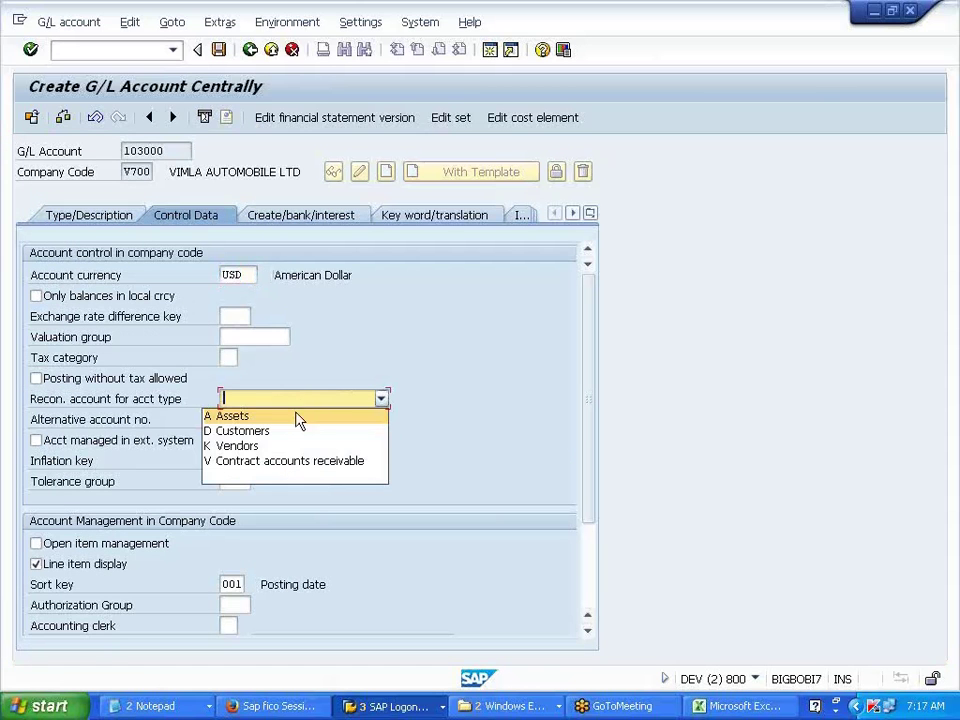
pyautogui.click(279, 417)
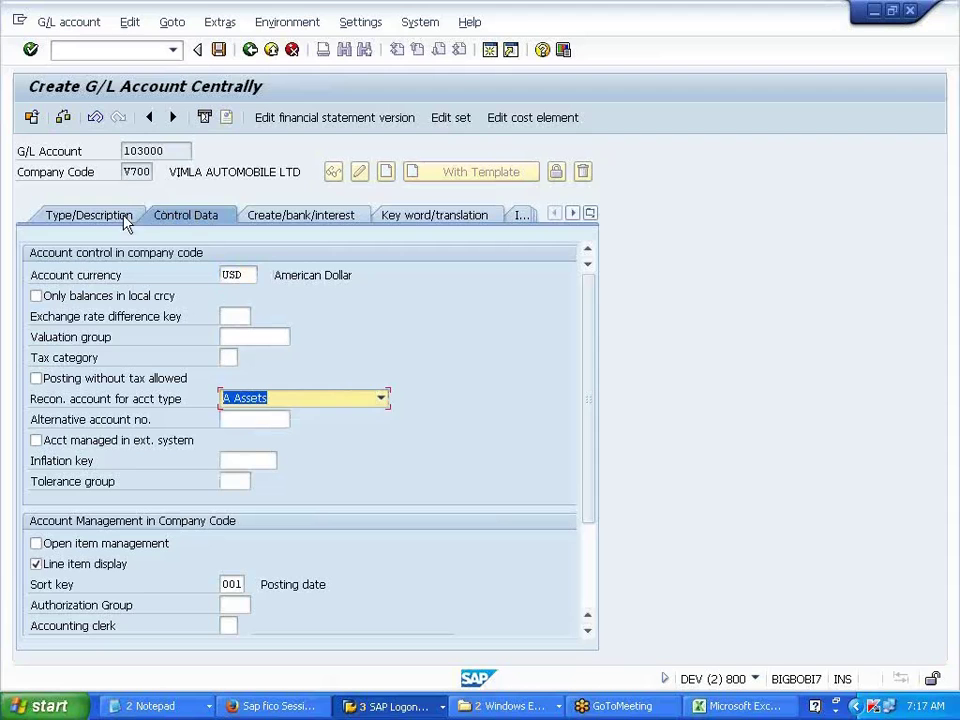
pyautogui.click(124, 215)
pyautogui.click(218, 50)
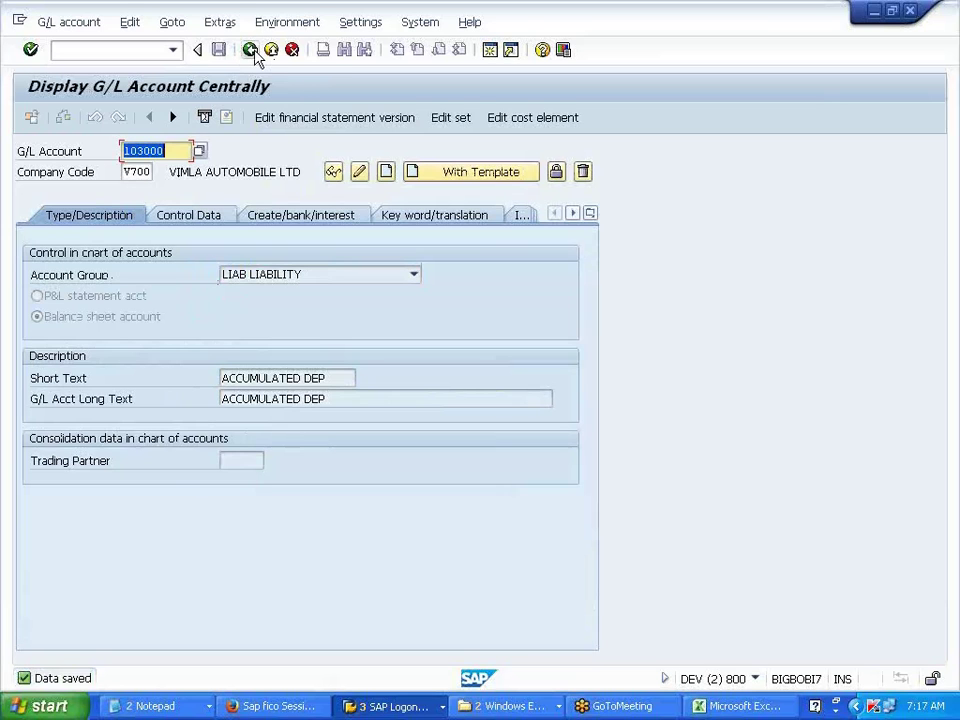
pyautogui.click(251, 50)
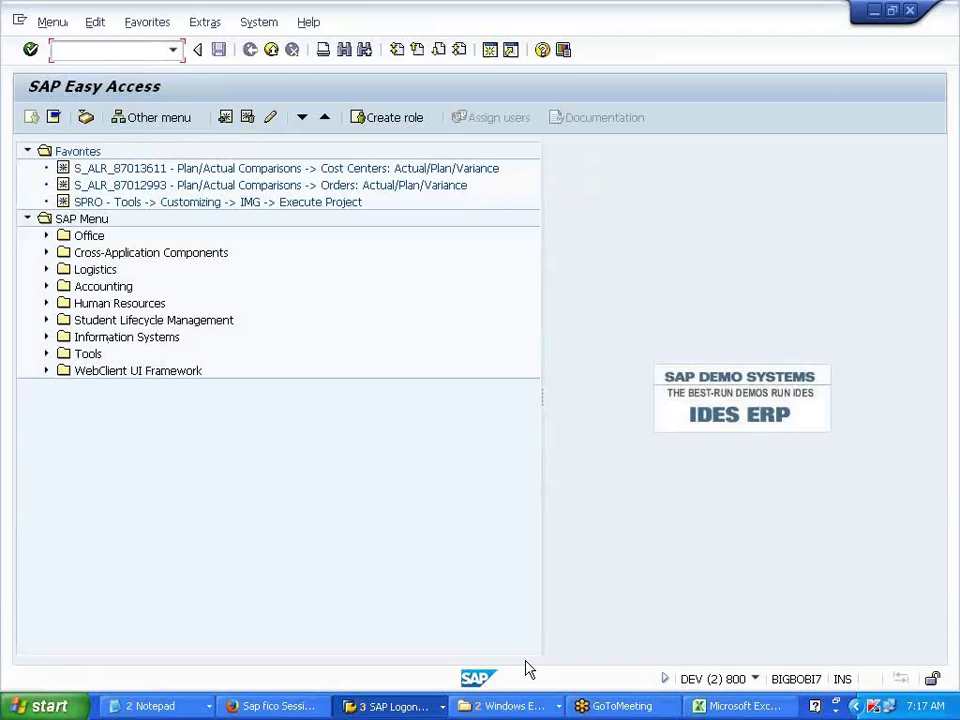
# Switch to the Excel workbook, fill the AO90 cell D81 with green and select cell D96
pyautogui.hotkey('alt', 'Tab')
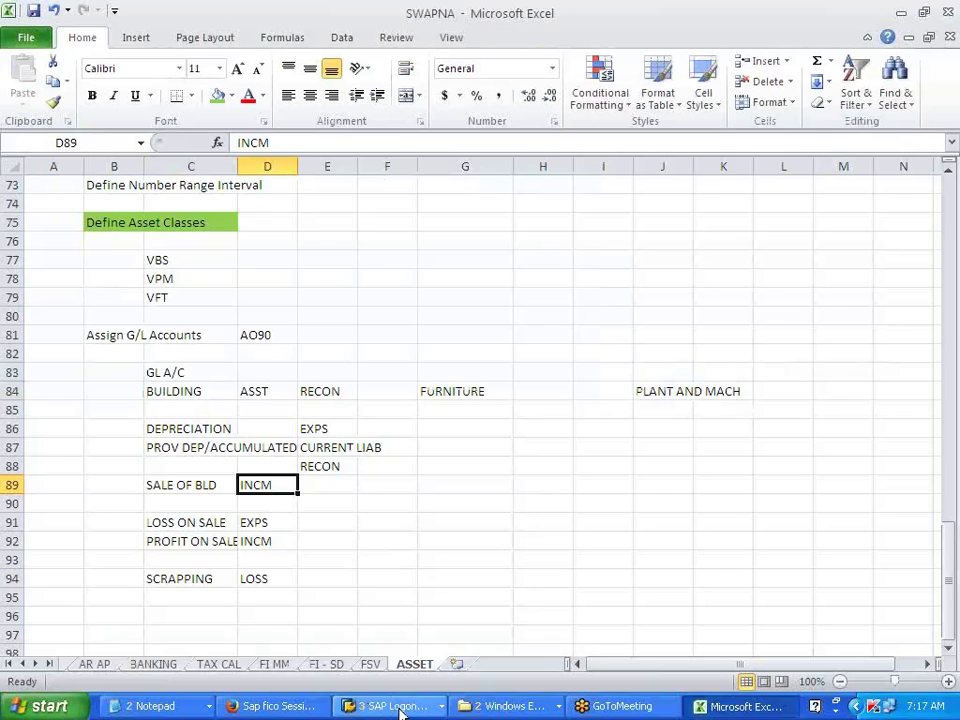
pyautogui.click(264, 335)
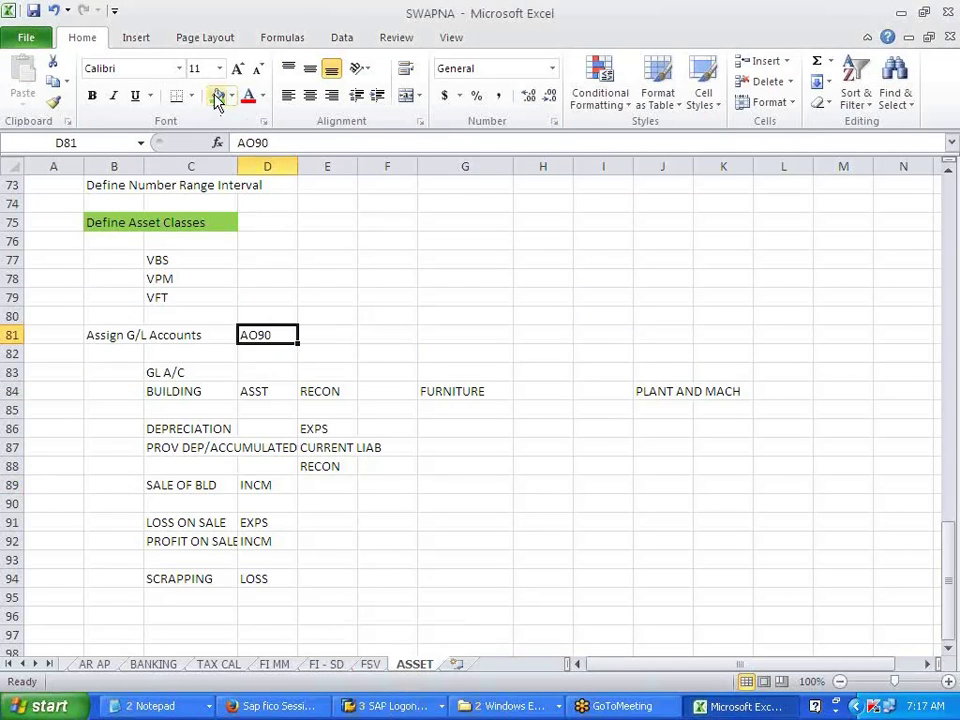
pyautogui.click(217, 95)
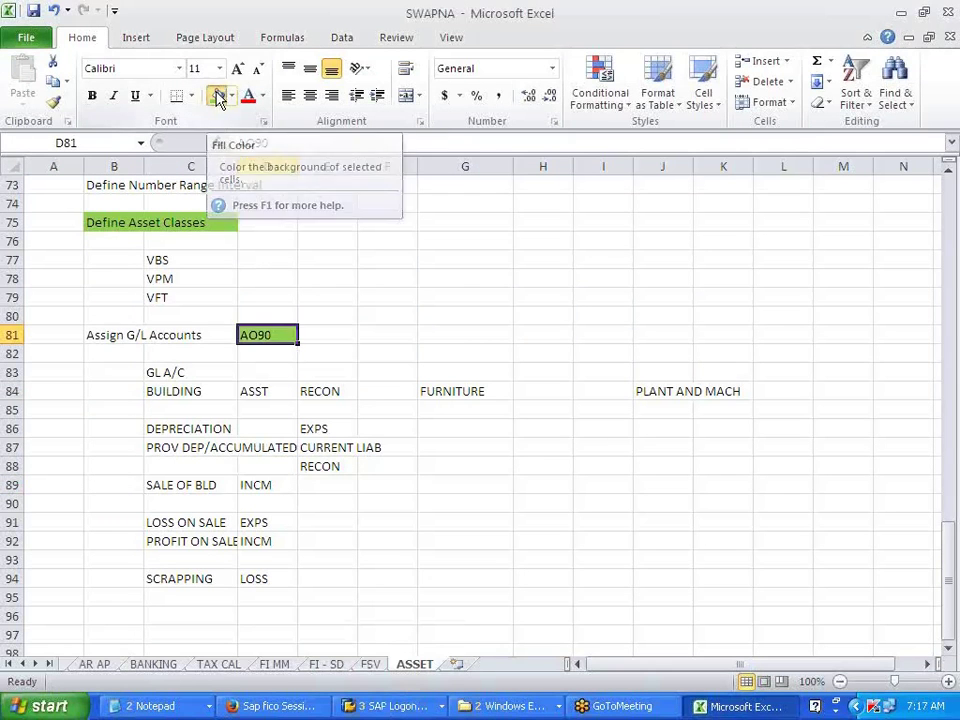
pyautogui.click(375, 336)
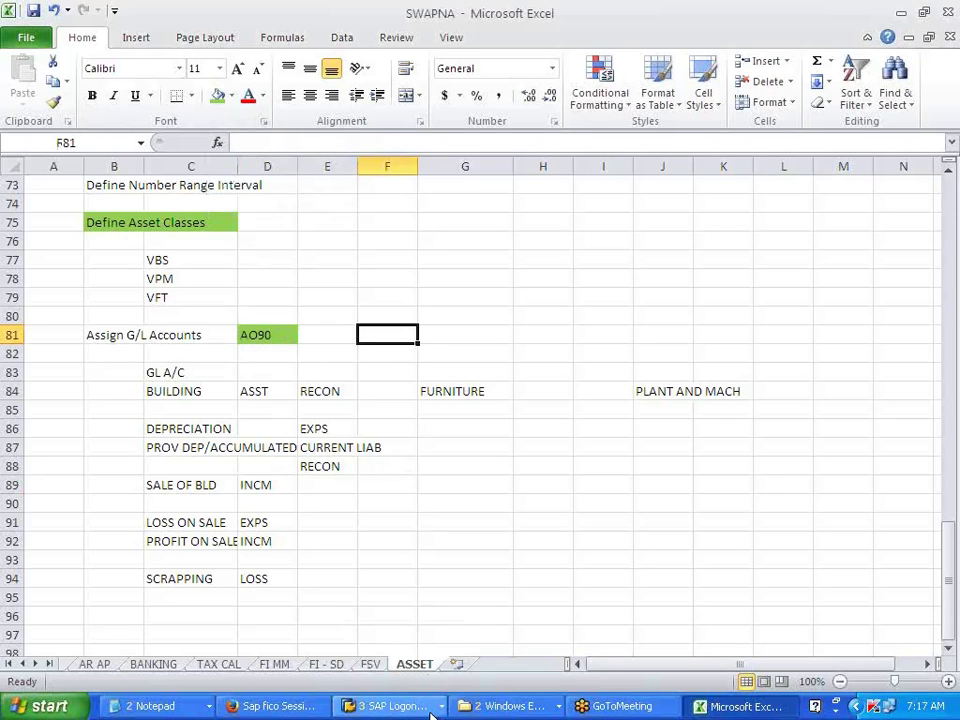
pyautogui.click(425, 710)
pyautogui.click(296, 343)
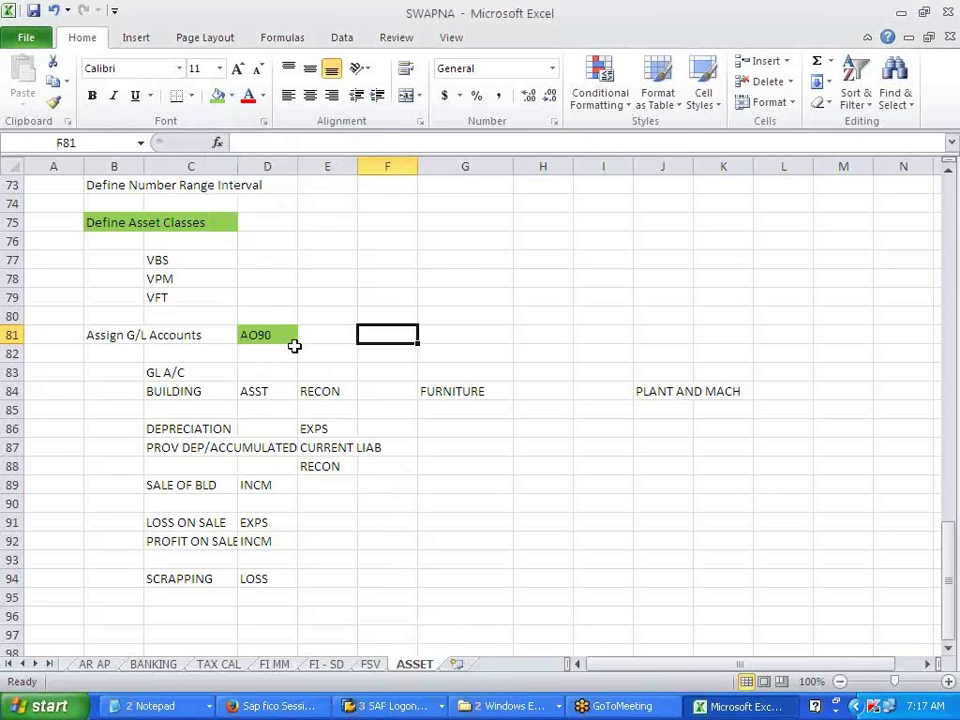
pyautogui.scroll(-2, 321, 521)
pyautogui.scroll(-1, 321, 521)
pyautogui.click(251, 454)
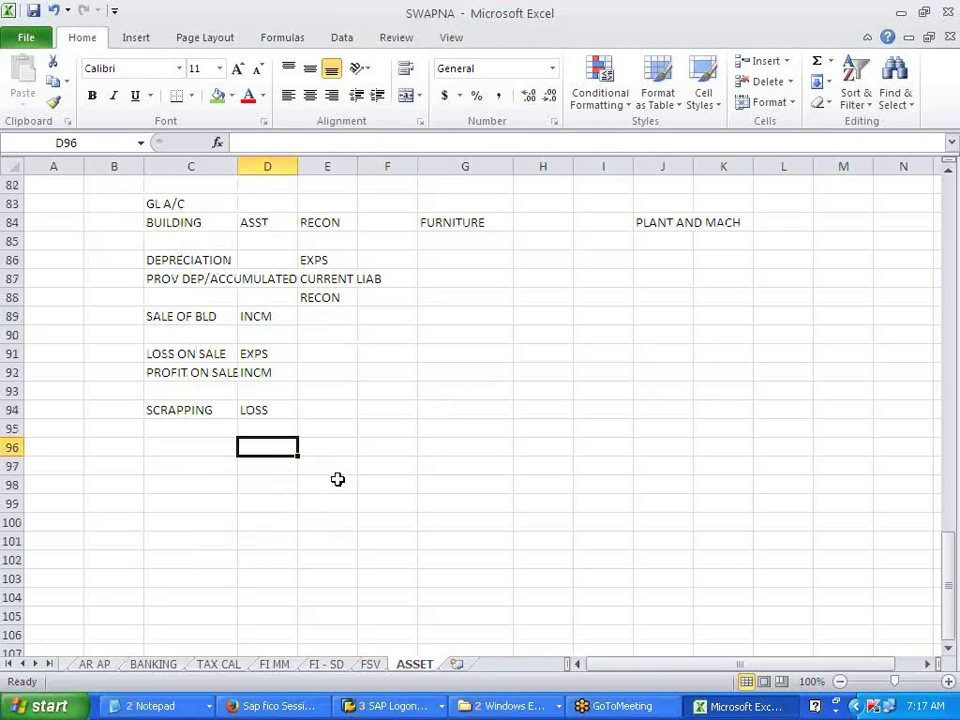
# Switch to the SAP IMG, open Assign G/L Accounts and widen the Chrt/Accts column
pyautogui.click(396, 707)
pyautogui.click(399, 656)
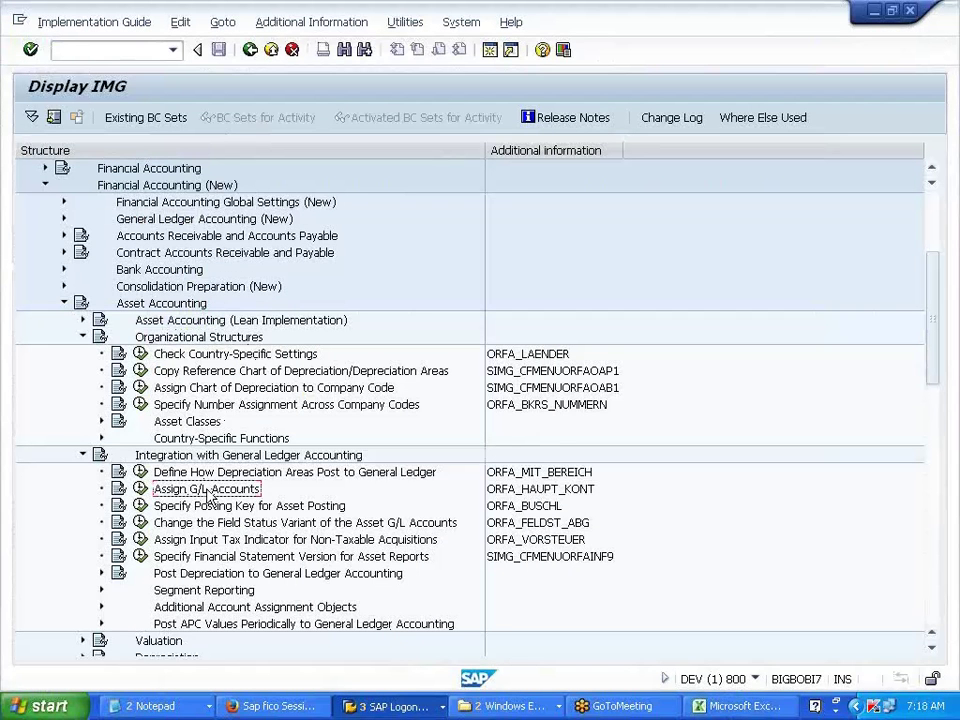
pyautogui.click(139, 488)
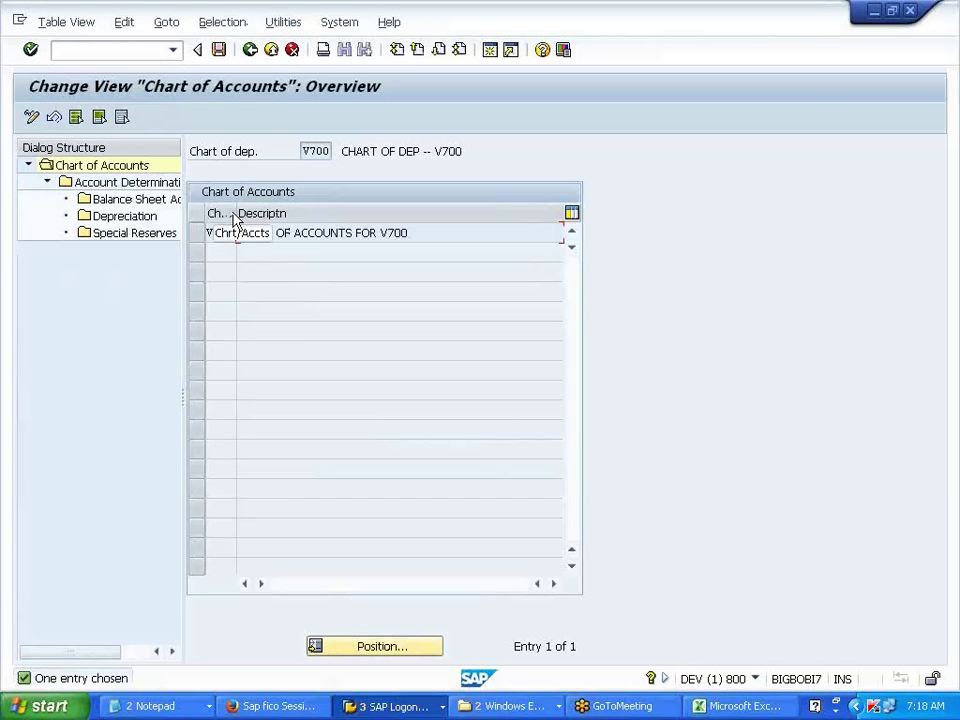
pyautogui.moveTo(236, 212); pyautogui.dragTo(270, 213)
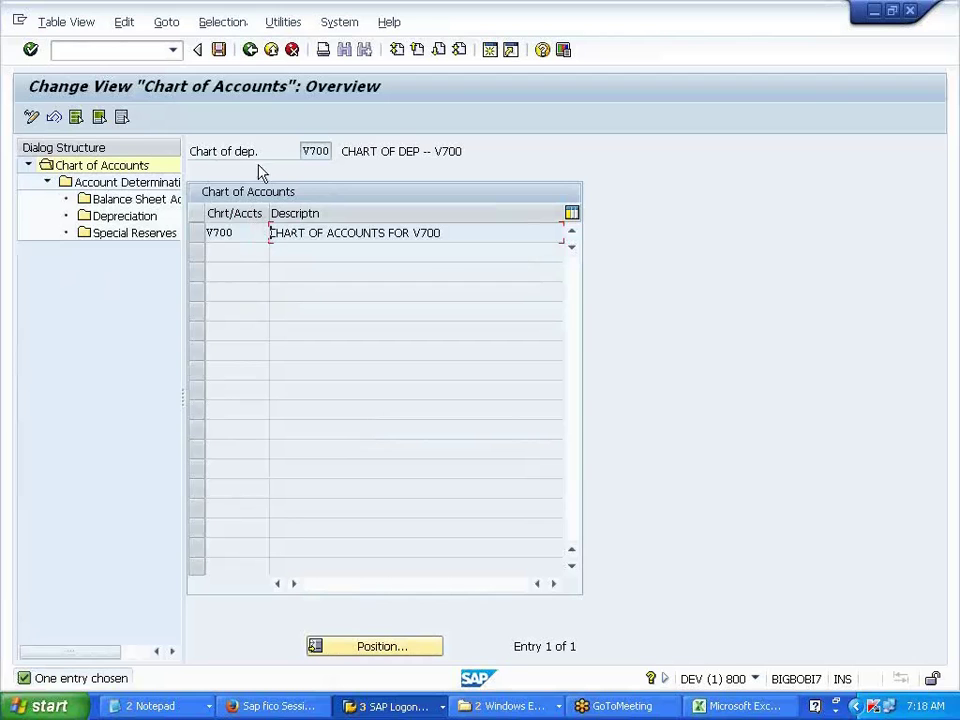
pyautogui.moveTo(192, 152); pyautogui.dragTo(380, 155)
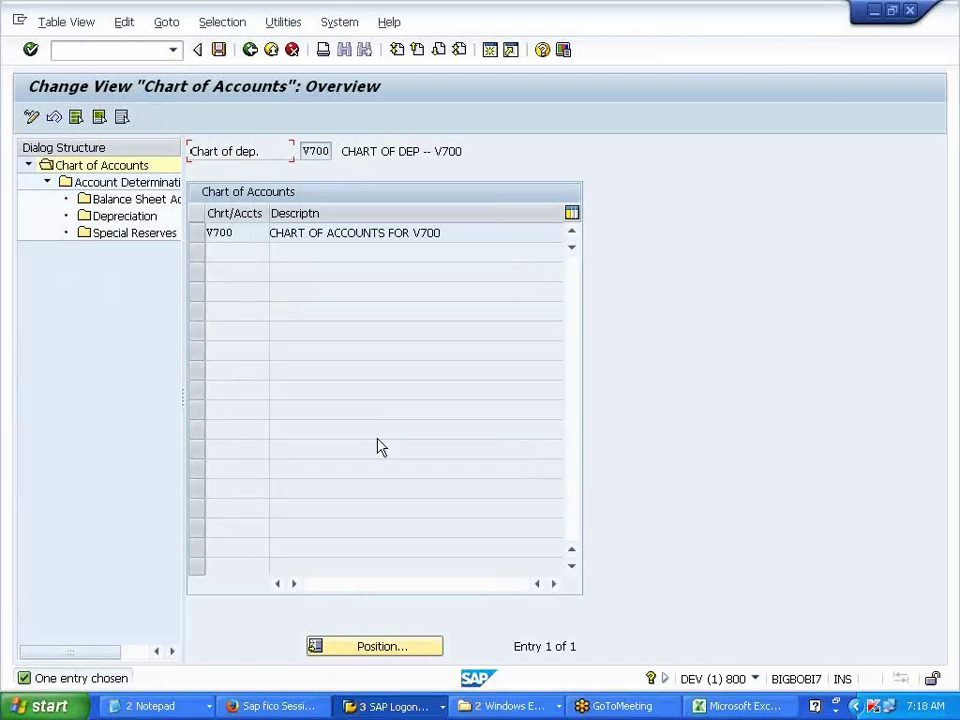
# In the Excel notes, enter ASSIGN THE GL in D96, COD in E98 and COA in E99
pyautogui.click(735, 706)
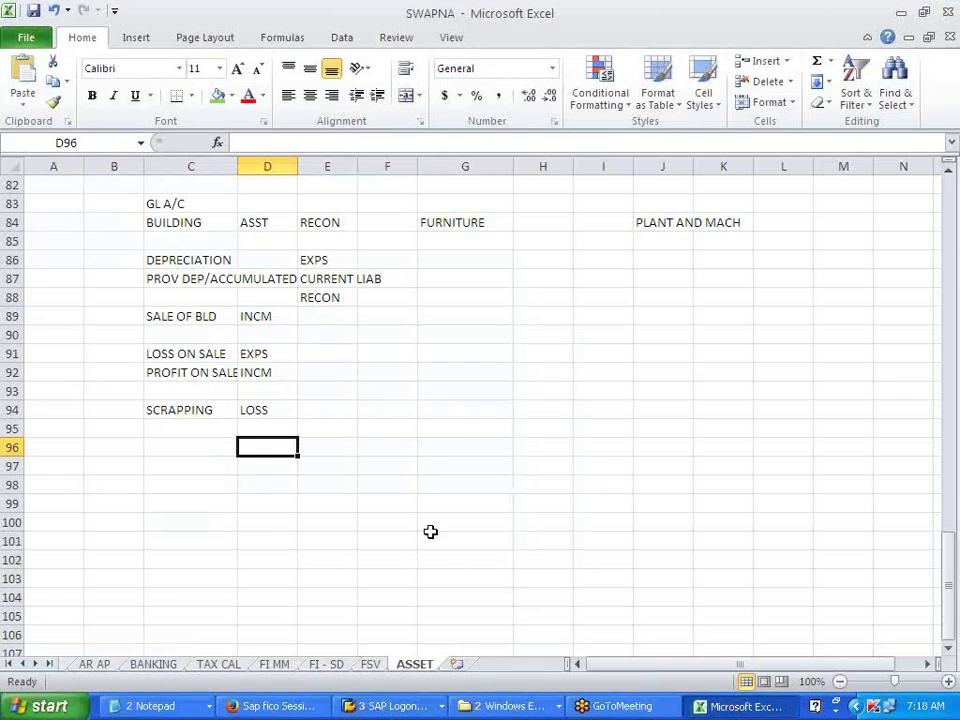
pyautogui.write('ASS')
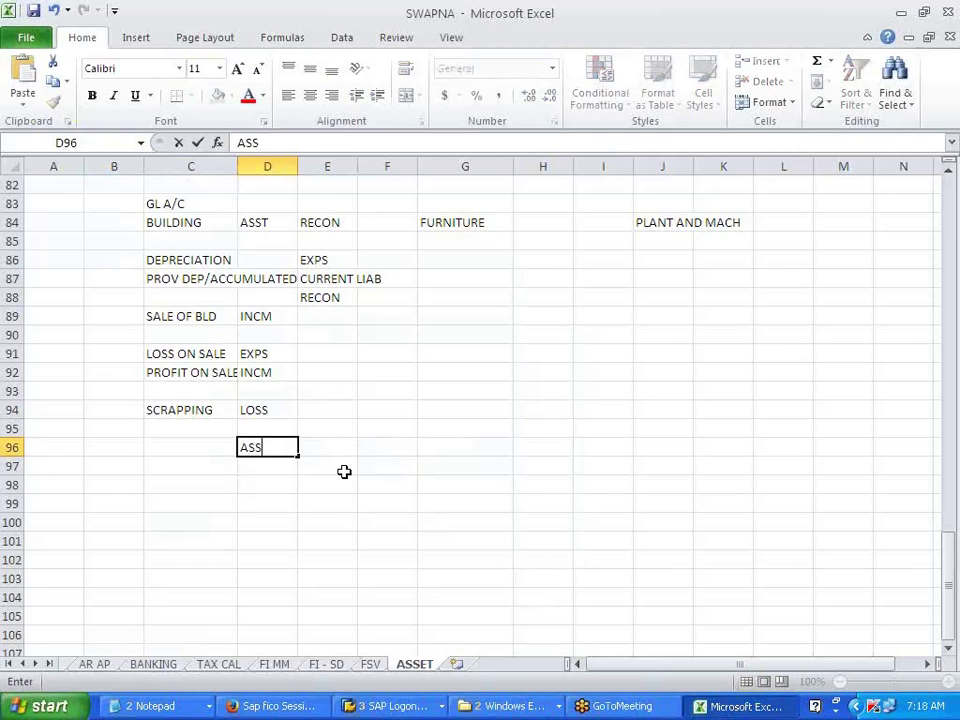
pyautogui.write('IGN THE GL')
pyautogui.press('Return')
pyautogui.press('Return')
pyautogui.press('Right')
pyautogui.write('COD')
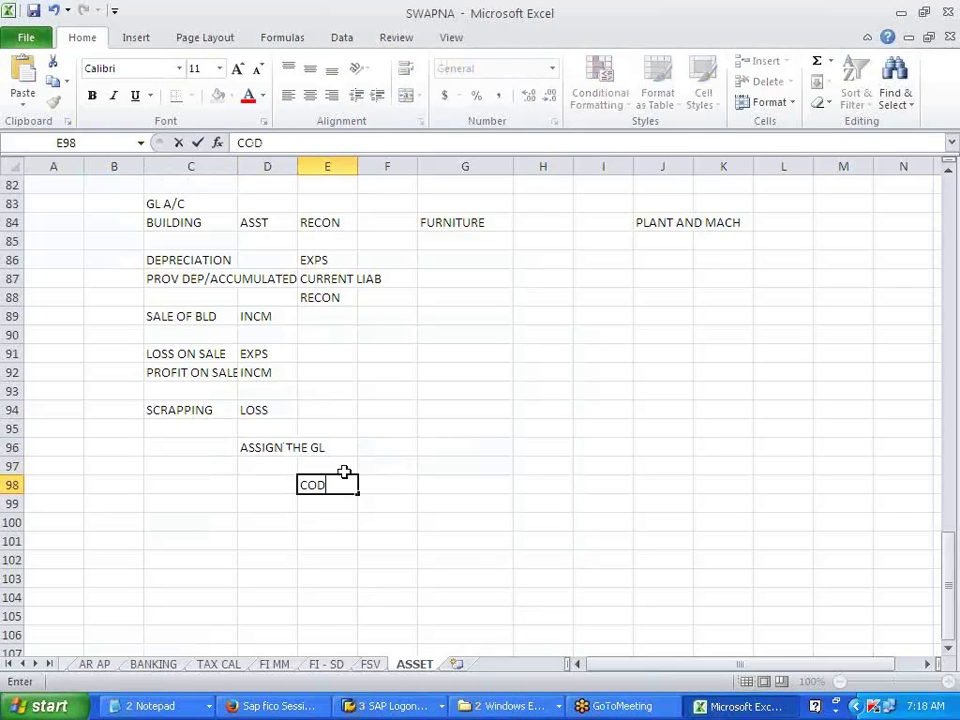
pyautogui.press('Return')
pyautogui.write('COA')
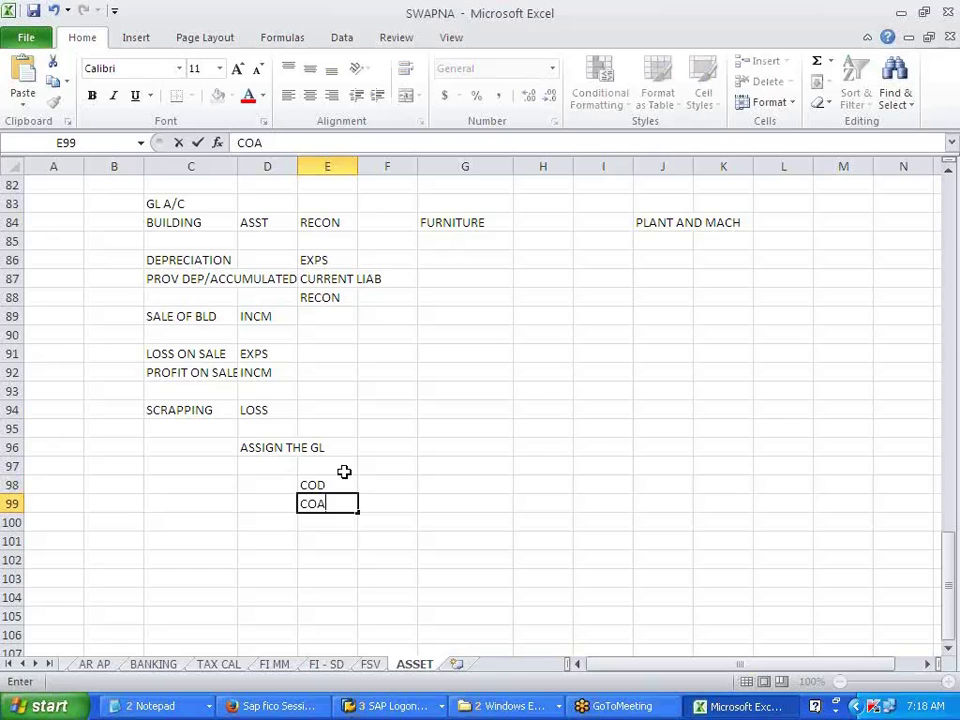
# Switch back to SAP, select chart of accounts V700 and open its Account Determination overview
pyautogui.hotkey('alt', 'Tab')
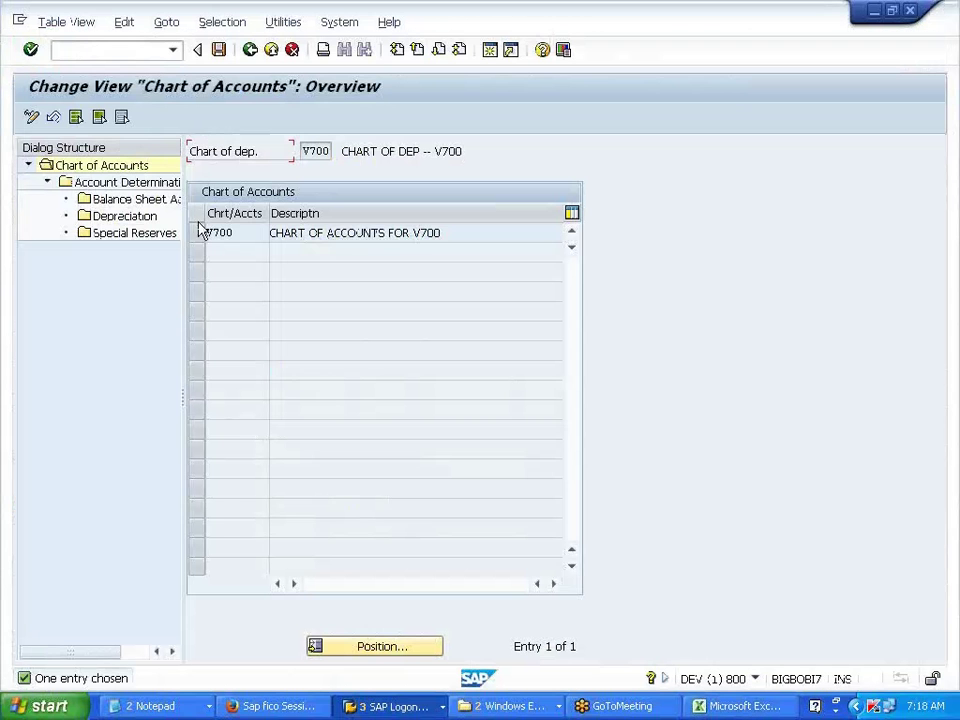
pyautogui.click(197, 233)
pyautogui.doubleClick(125, 182)
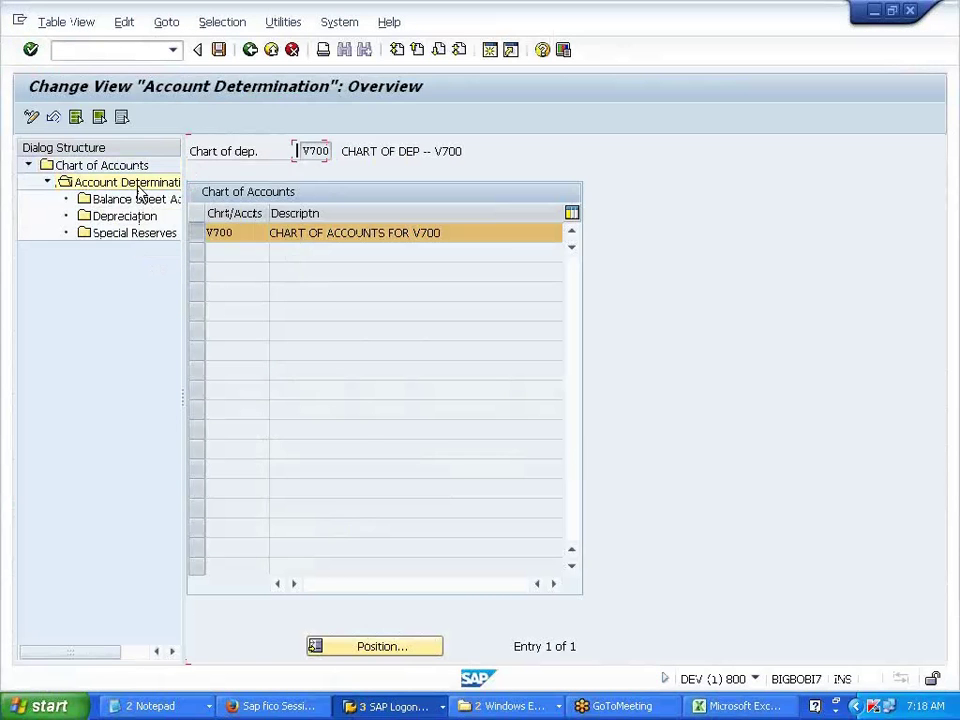
pyautogui.click(222, 151)
pyautogui.click(252, 172)
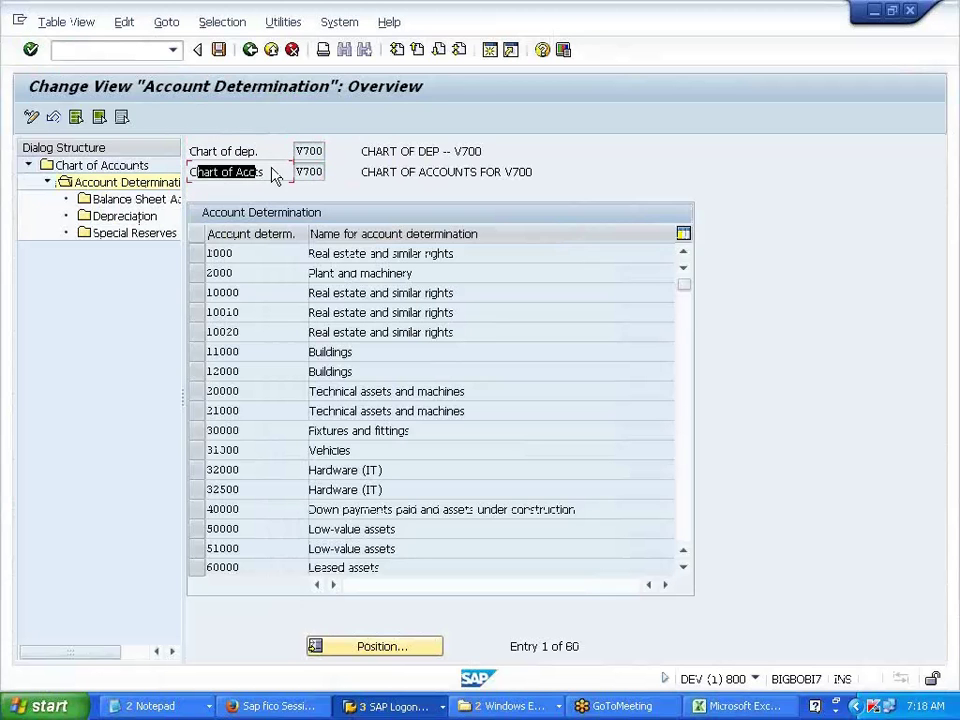
# Switch to the Excel notes and enter ACT DTER in cell E100 below COA
pyautogui.hotkey('alt', 'Tab')
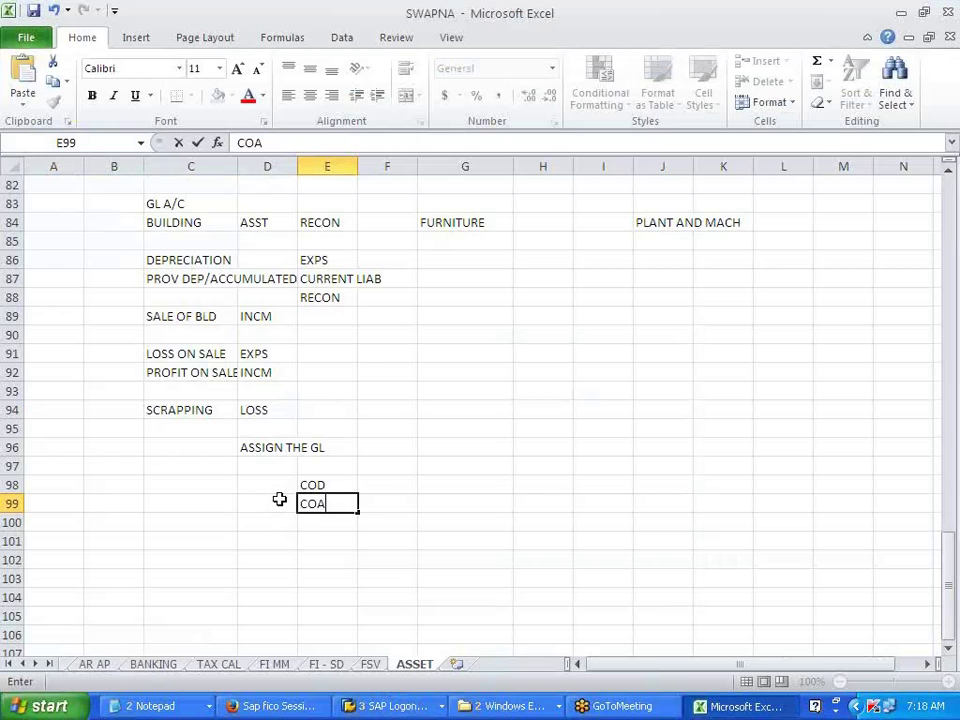
pyautogui.click(336, 525)
pyautogui.write('AACT DTER')
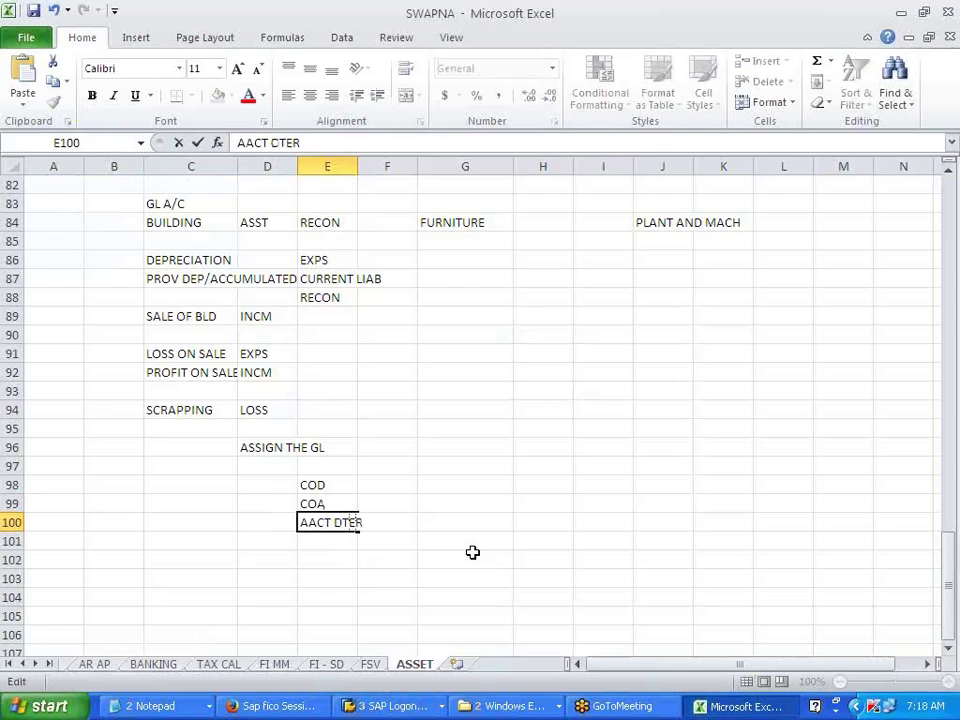
pyautogui.press('Left')
pyautogui.press('Left')
pyautogui.press('BackSpace')
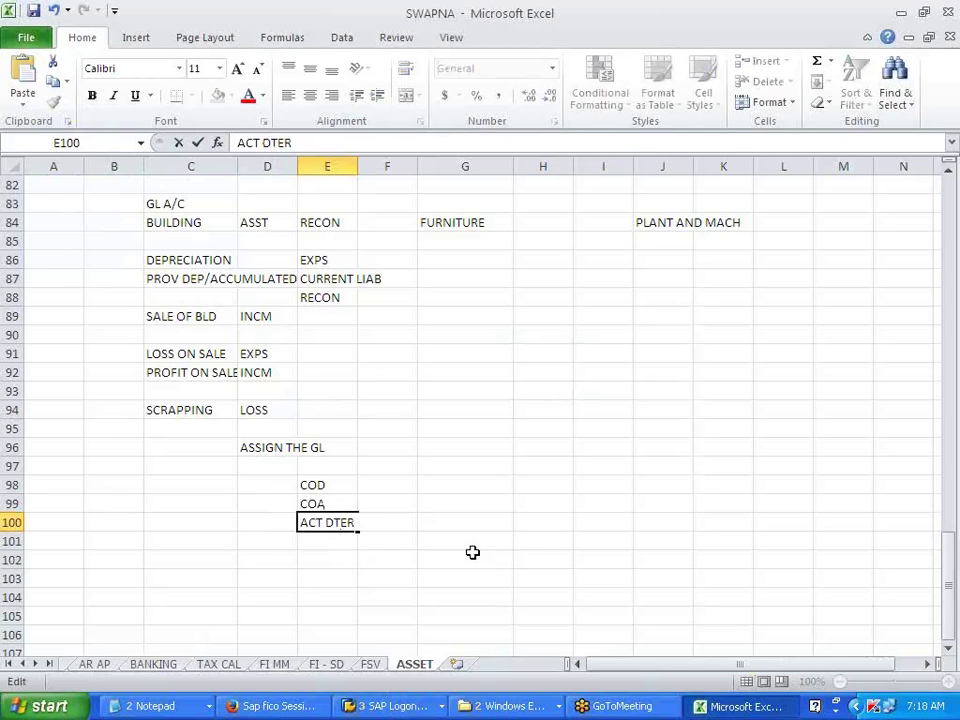
pyautogui.click(473, 552)
# Switch to SAP, select the account determination VBS (BUILDING - ACT DTER - V700) and open its Balance Sheet Accounts details
pyautogui.hotkey('alt', 'Tab')
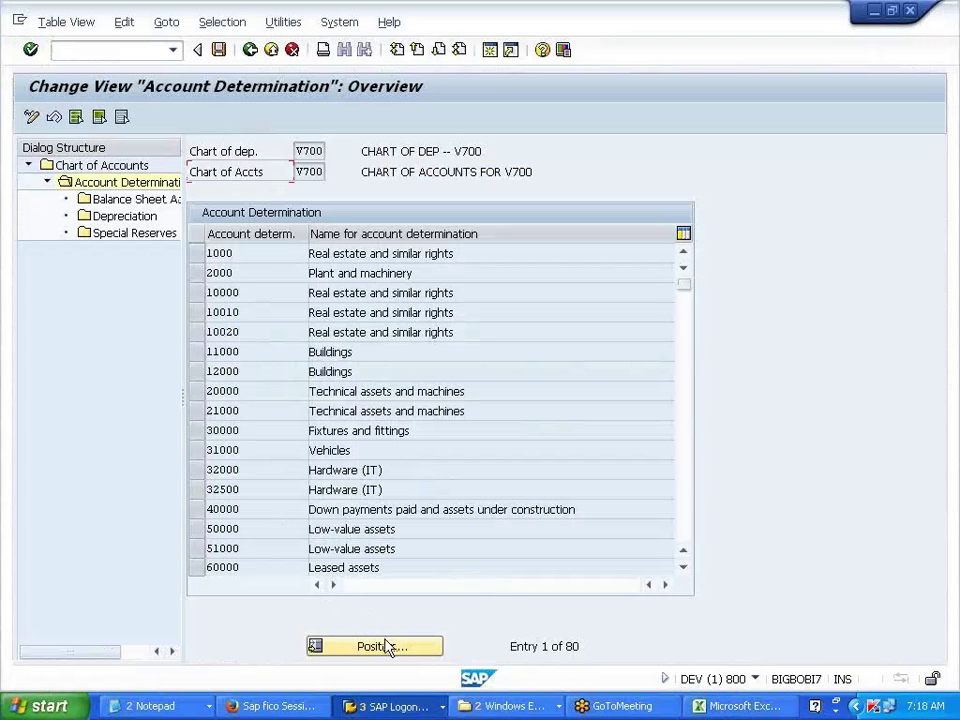
pyautogui.scroll(-7, 300, 507)
pyautogui.scroll(-6, 300, 507)
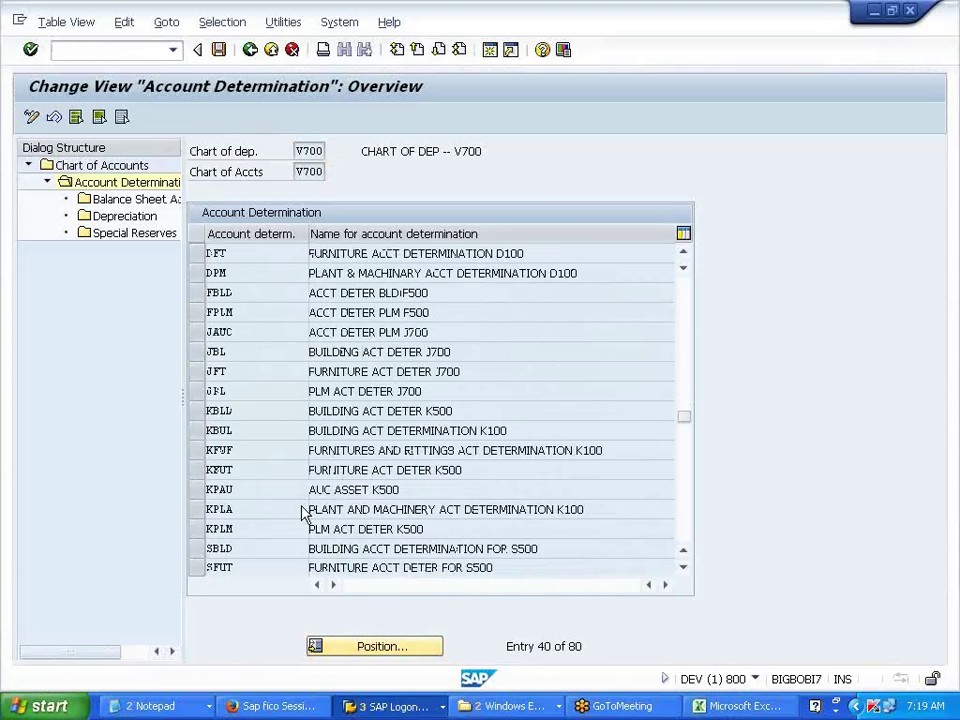
pyautogui.scroll(-5, 303, 513)
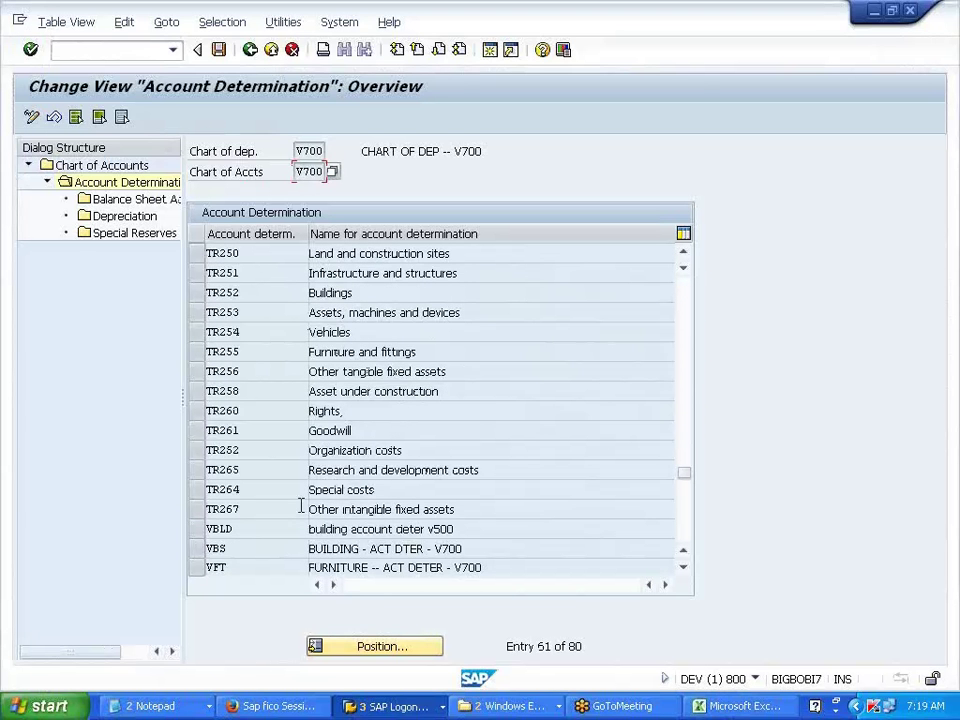
pyautogui.click(197, 549)
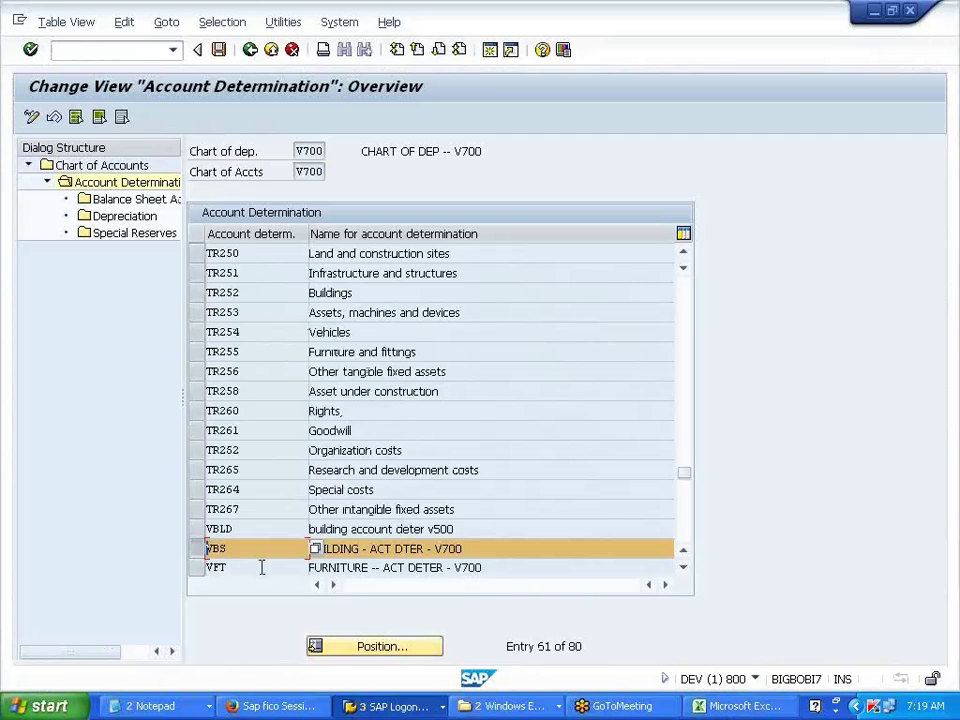
pyautogui.scroll(-1, 200, 563)
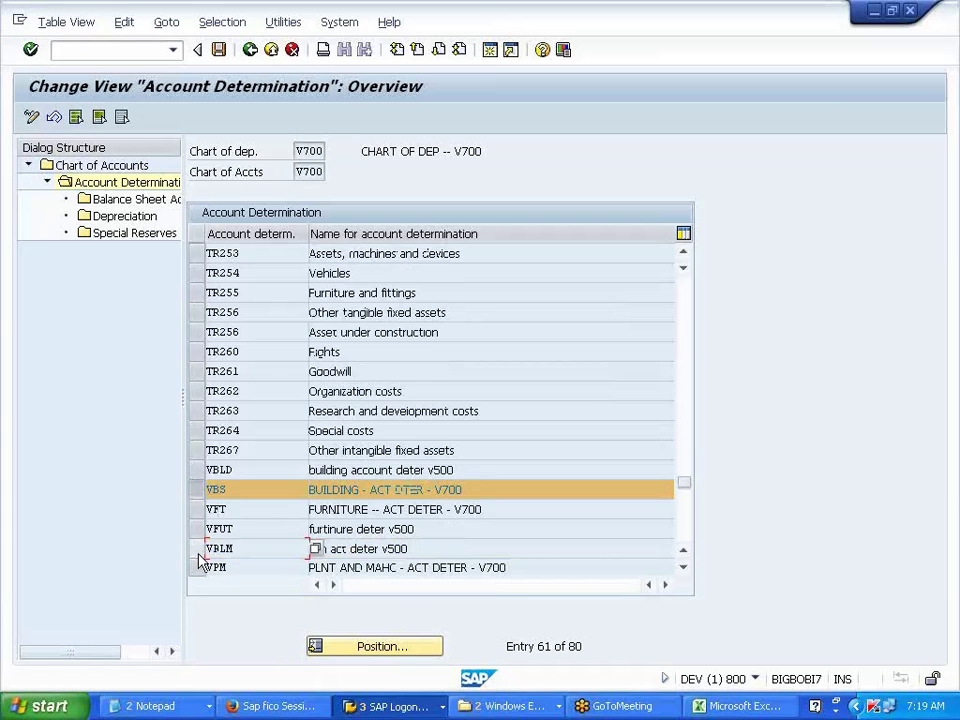
pyautogui.moveTo(230, 509); pyautogui.dragTo(205, 509)
pyautogui.click(205, 510)
pyautogui.moveTo(232, 568); pyautogui.dragTo(200, 570)
pyautogui.click(202, 568)
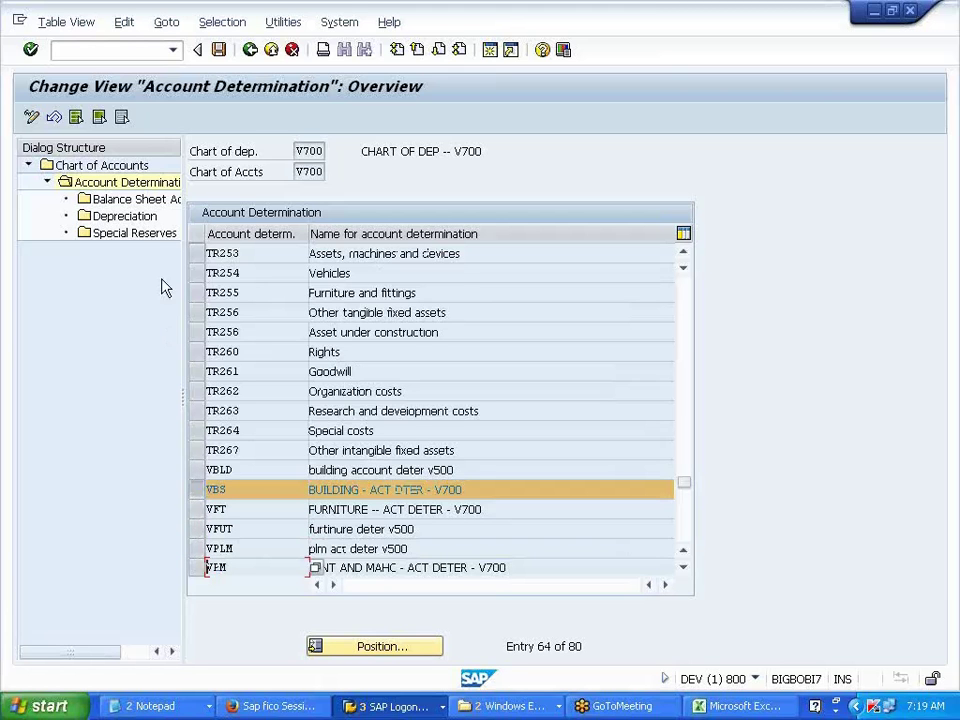
pyautogui.doubleClick(145, 200)
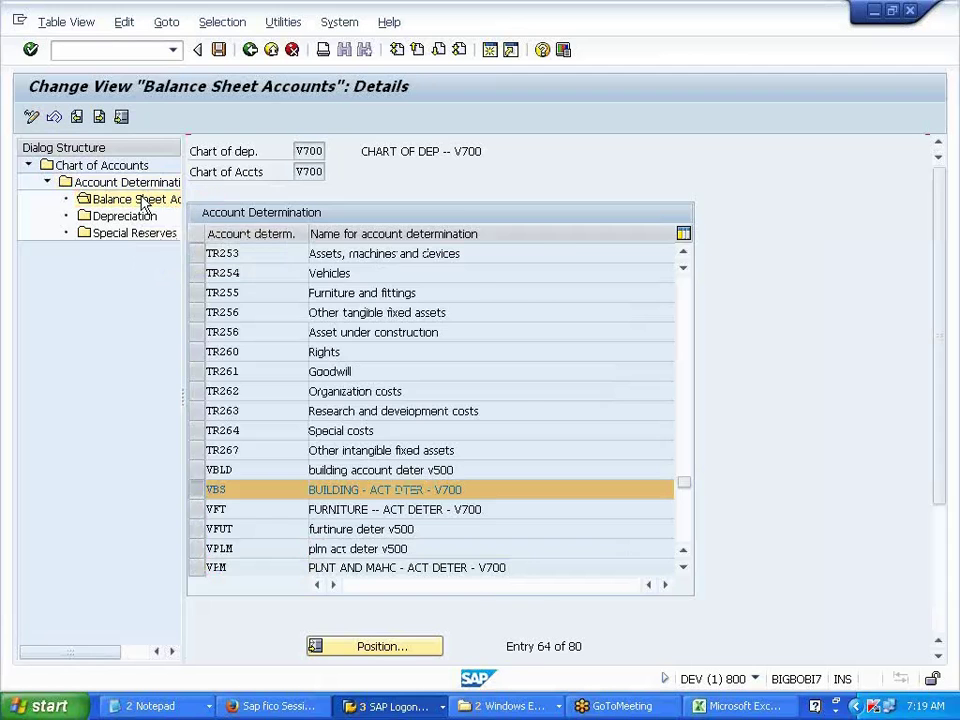
# Switch to the Excel notes and enter DEP AREA in cell E101 below ACT DTER
pyautogui.moveTo(198, 152); pyautogui.dragTo(265, 155)
pyautogui.moveTo(198, 173); pyautogui.dragTo(285, 171)
pyautogui.moveTo(198, 193); pyautogui.dragTo(270, 203)
pyautogui.moveTo(199, 221); pyautogui.dragTo(281, 222)
pyautogui.hotkey('alt', 'Tab')
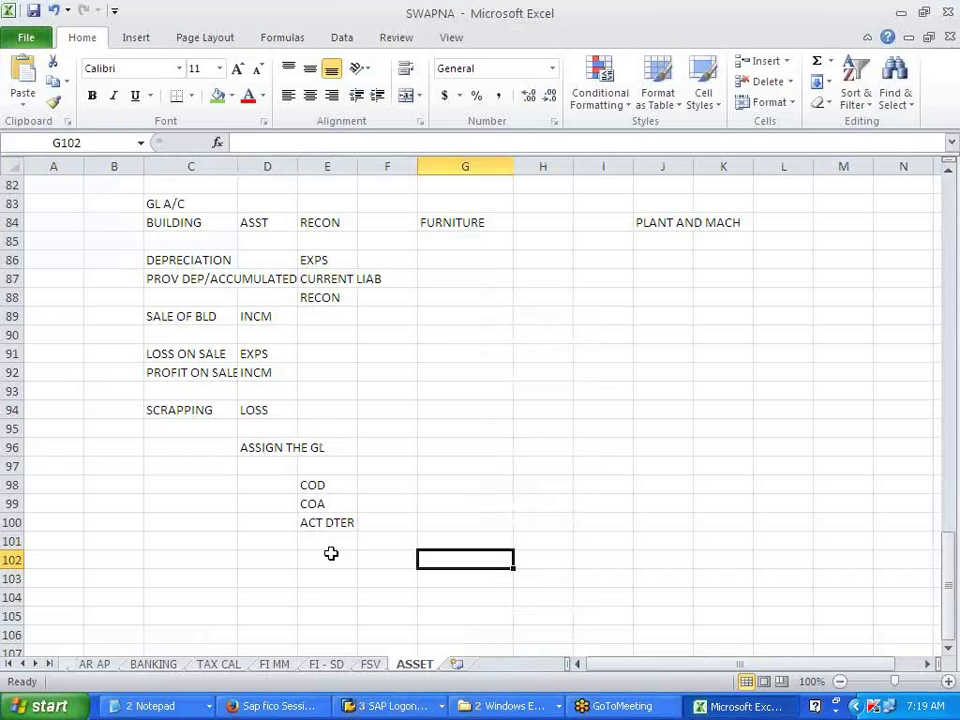
pyautogui.click(313, 540)
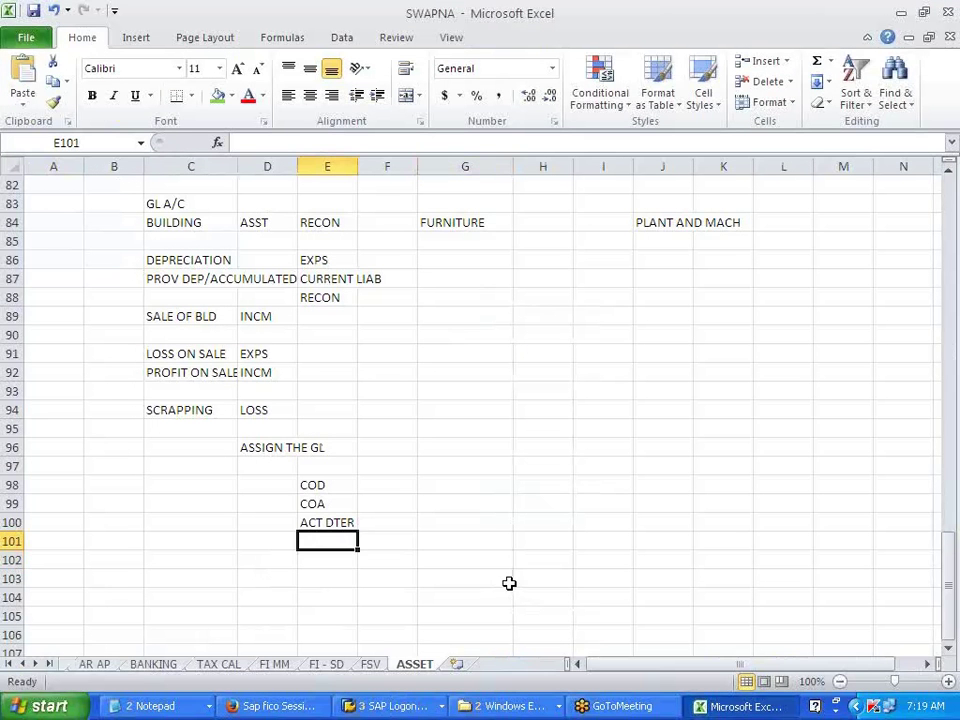
pyautogui.write('DEP AREA')
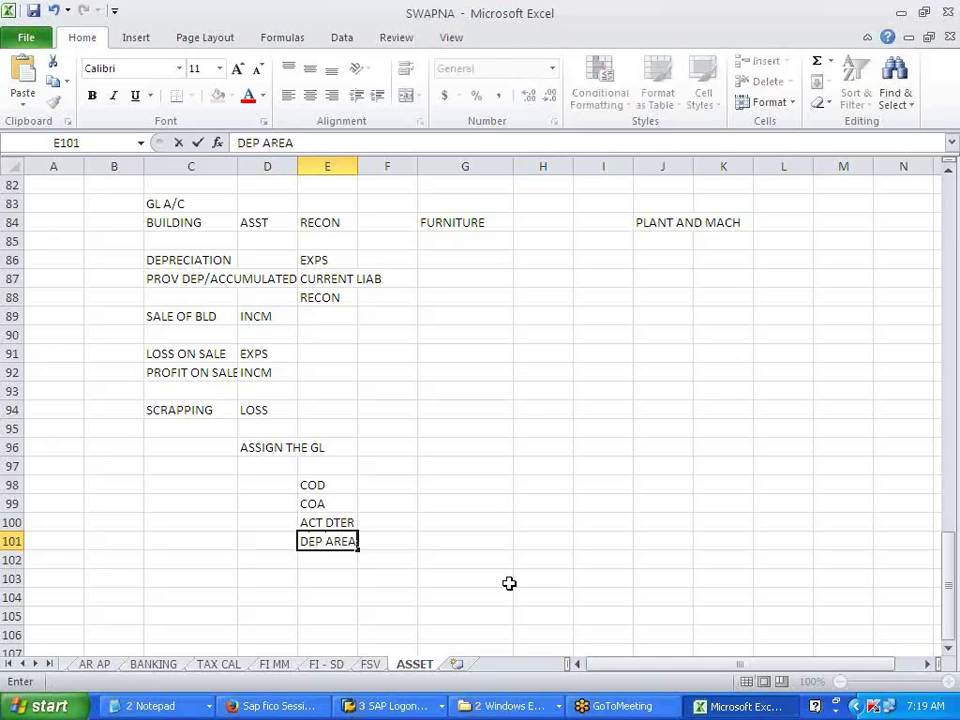
pyautogui.click(508, 583)
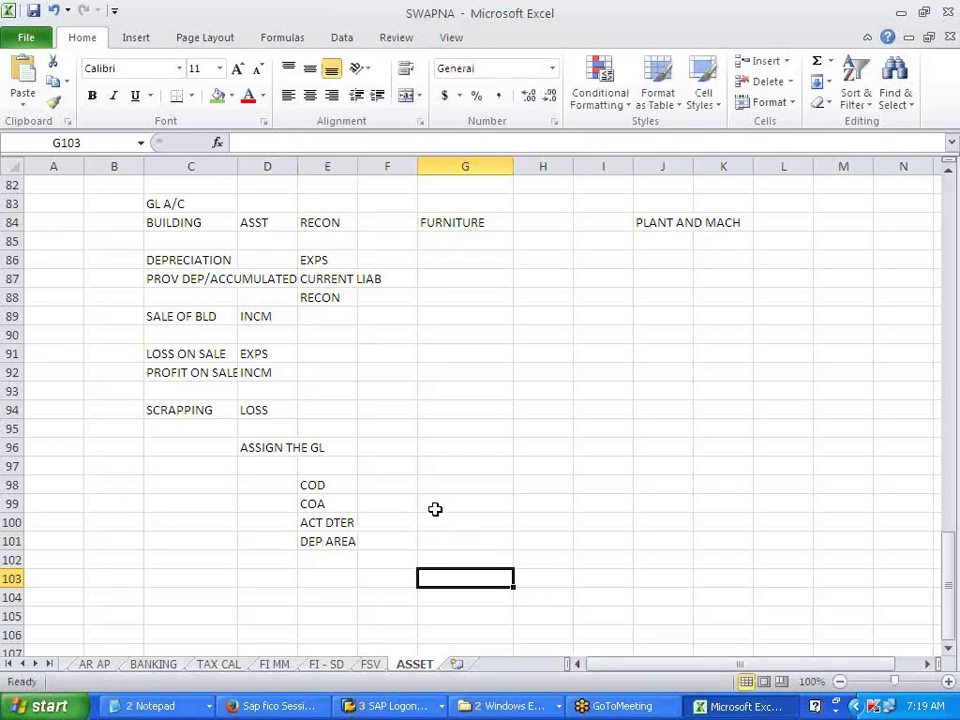
pyautogui.moveTo(261, 448); pyautogui.dragTo(345, 452)
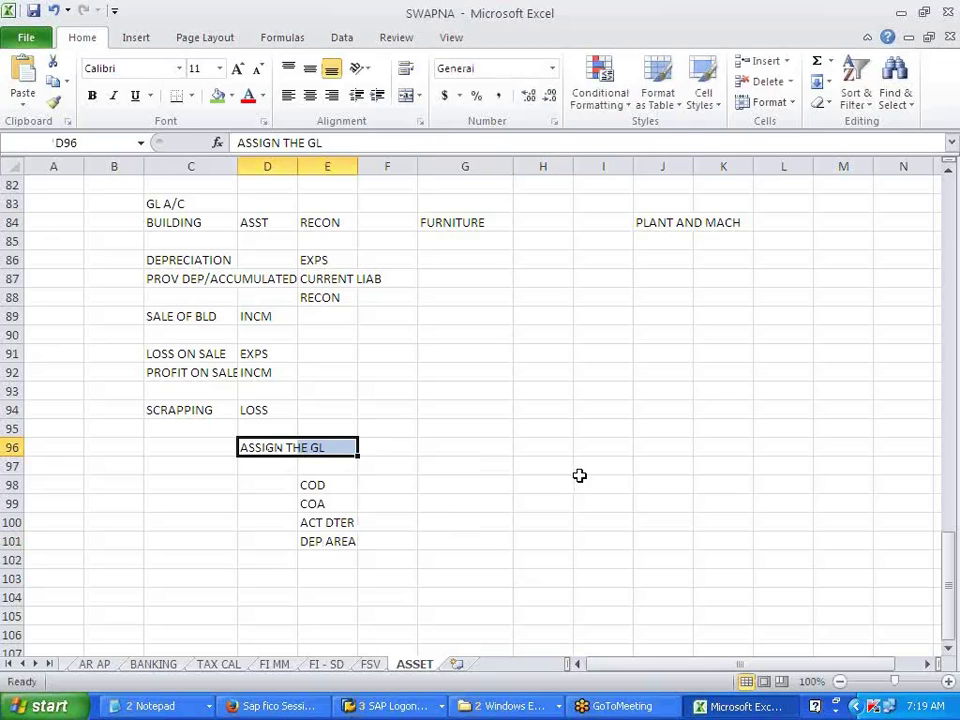
pyautogui.click(334, 560)
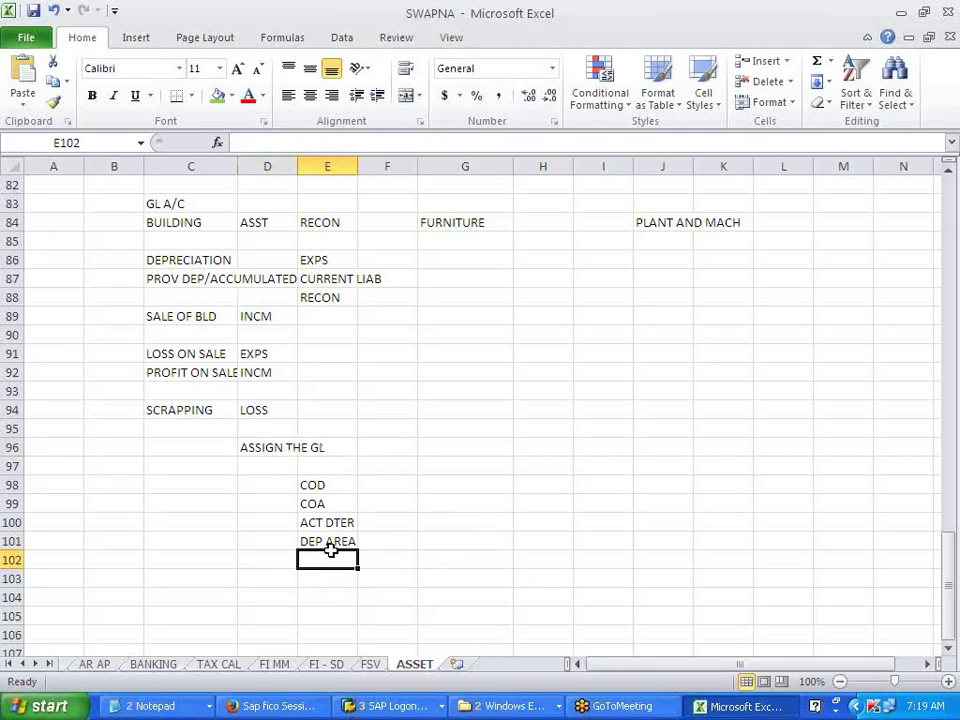
pyautogui.click(332, 541)
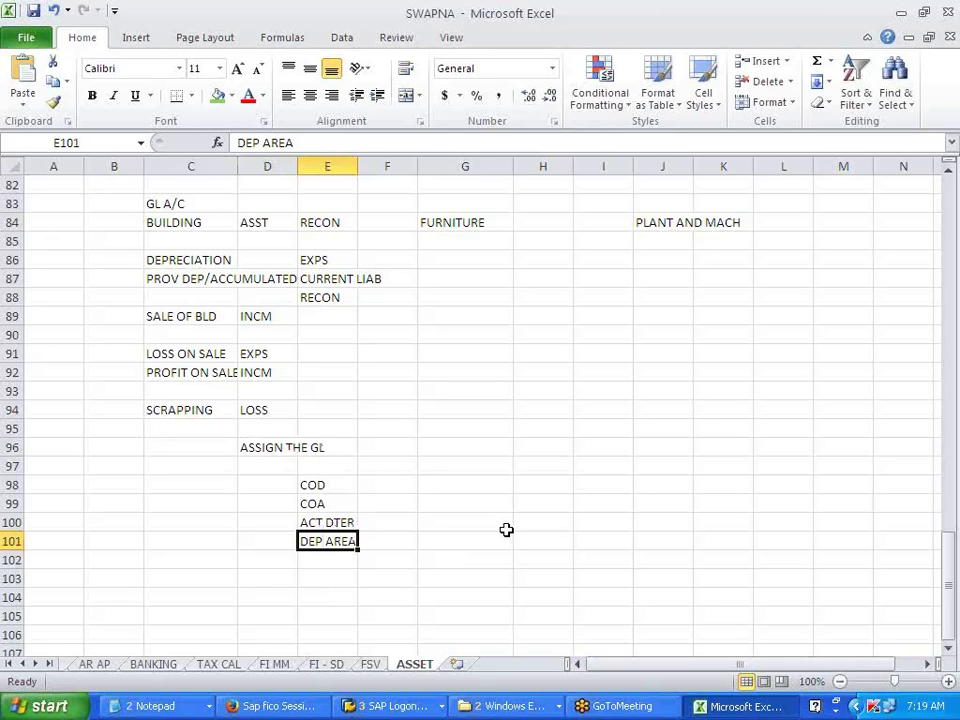
pyautogui.click(506, 528)
# Switch back to SAP and assign G/L account 206000 (BUILDING) to acquisition and production costs for VBS
pyautogui.hotkey('alt', 'Tab')
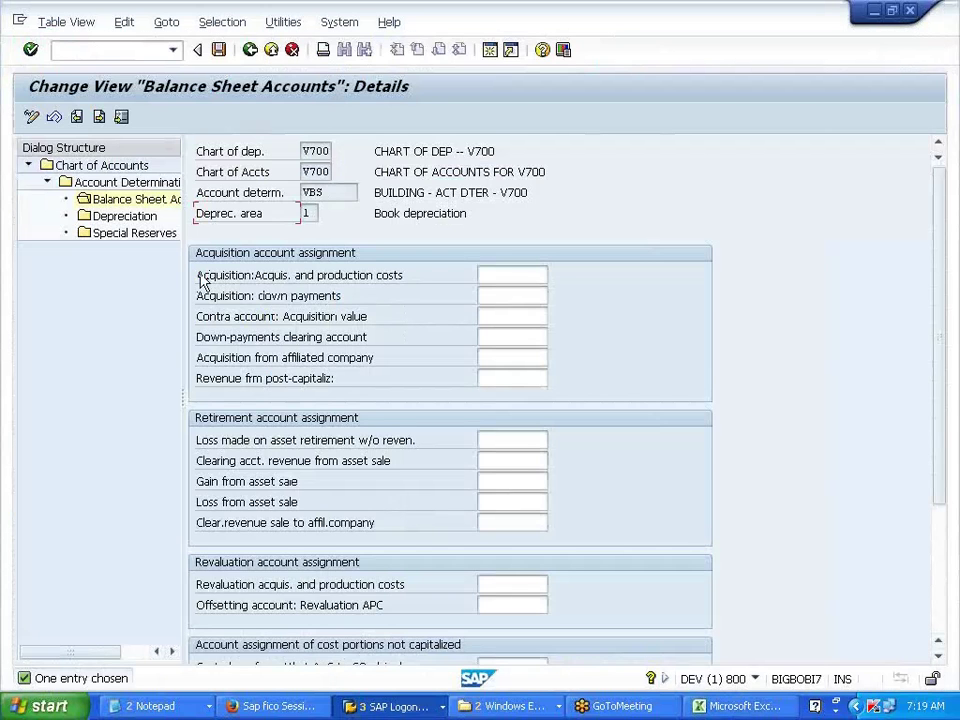
pyautogui.moveTo(197, 274); pyautogui.dragTo(465, 277)
pyautogui.click(525, 278)
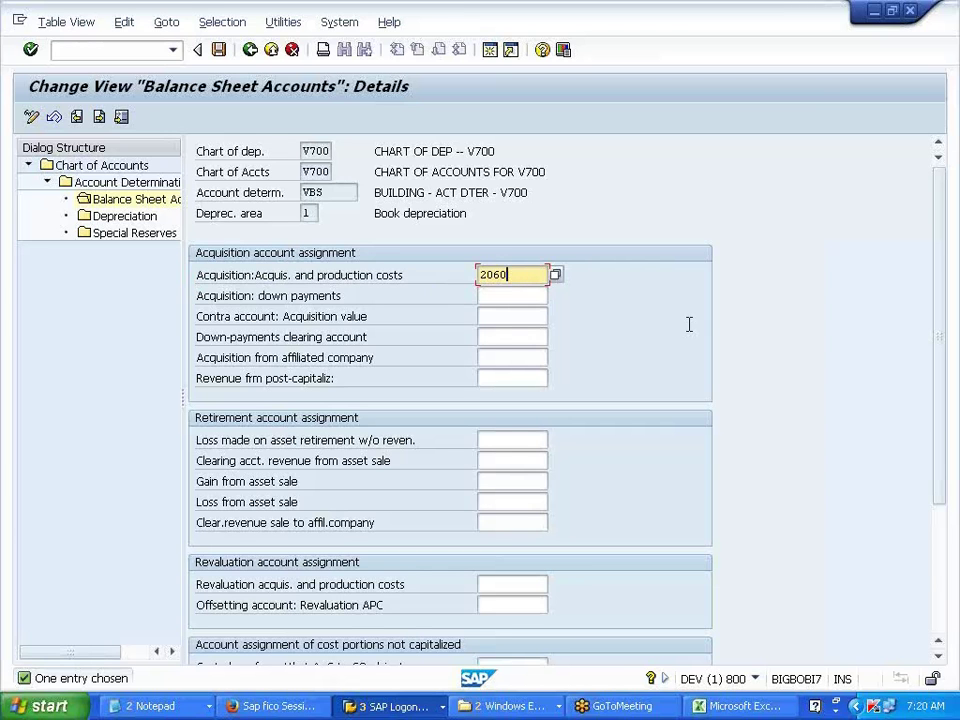
pyautogui.press('F4')
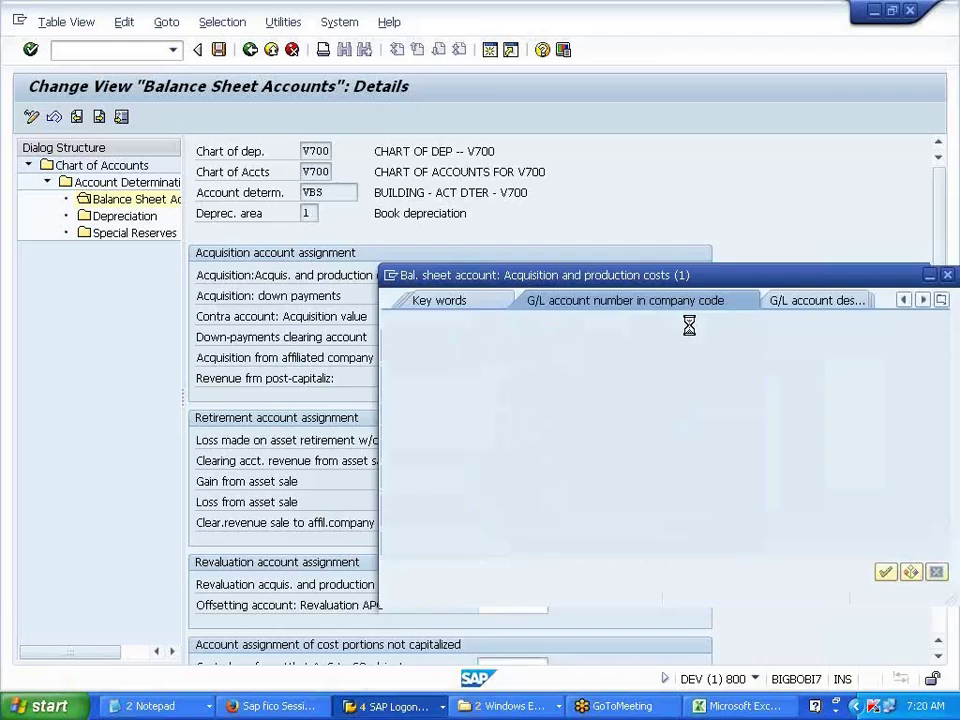
pyautogui.click(470, 460)
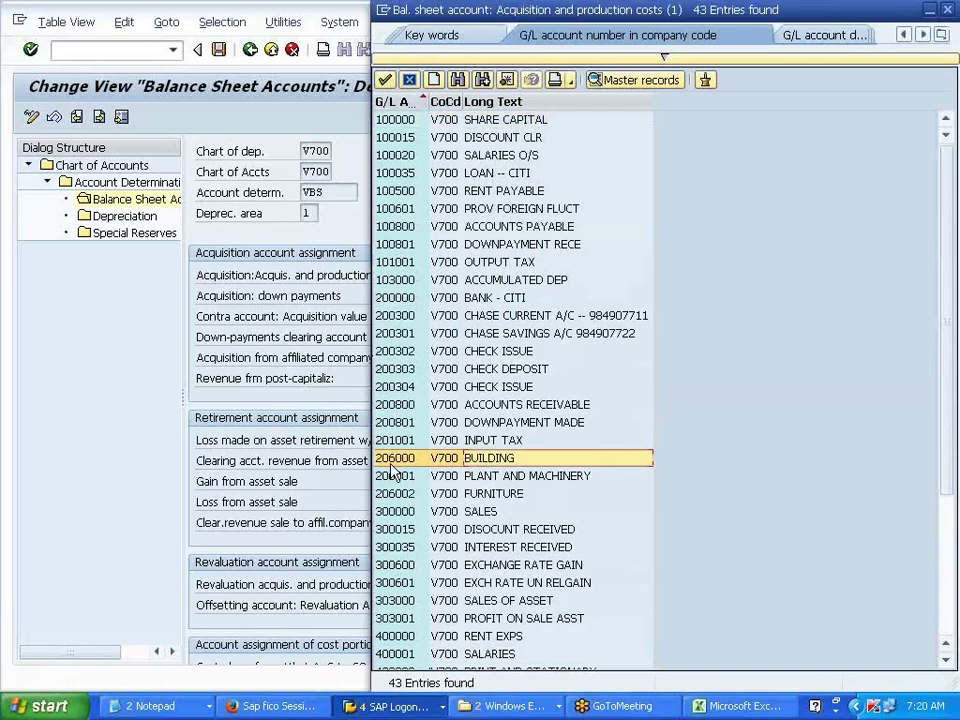
pyautogui.click(424, 478)
pyautogui.click(424, 495)
pyautogui.doubleClick(414, 457)
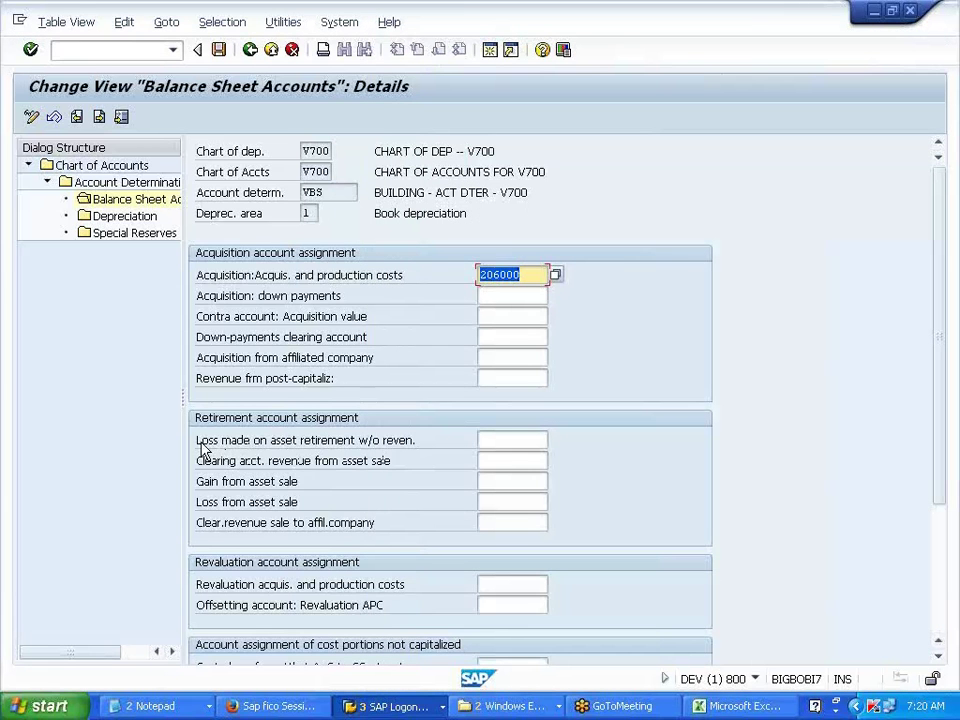
# Look up G/L account 403002 (SCRAPPING) and assign it to the loss made on asset retirement without revenue
pyautogui.moveTo(198, 442); pyautogui.dragTo(464, 445)
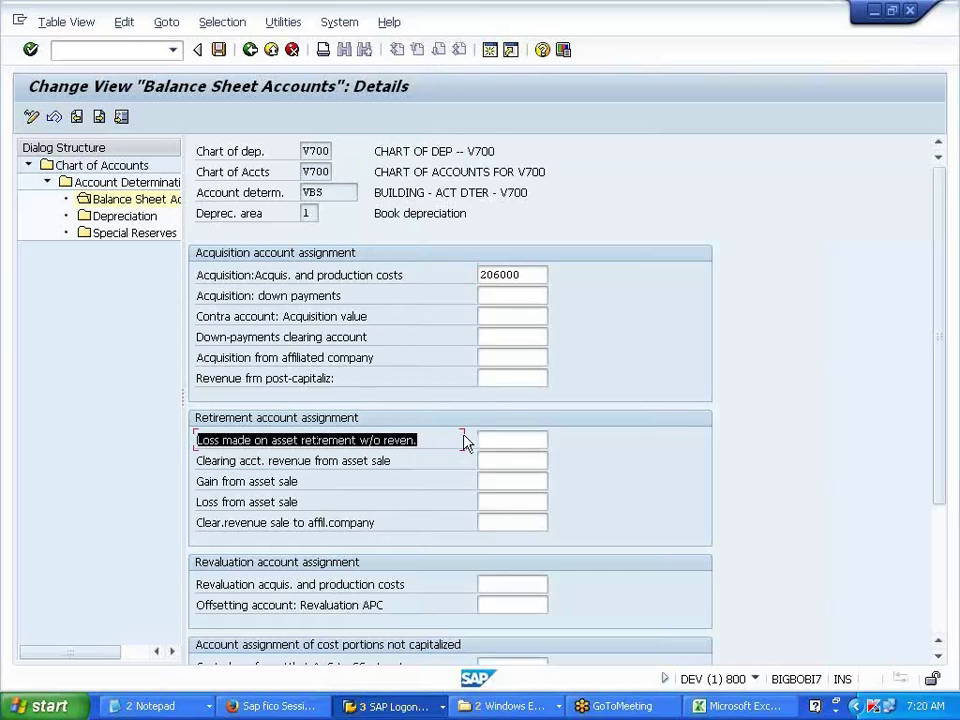
pyautogui.click(494, 437)
pyautogui.click(556, 441)
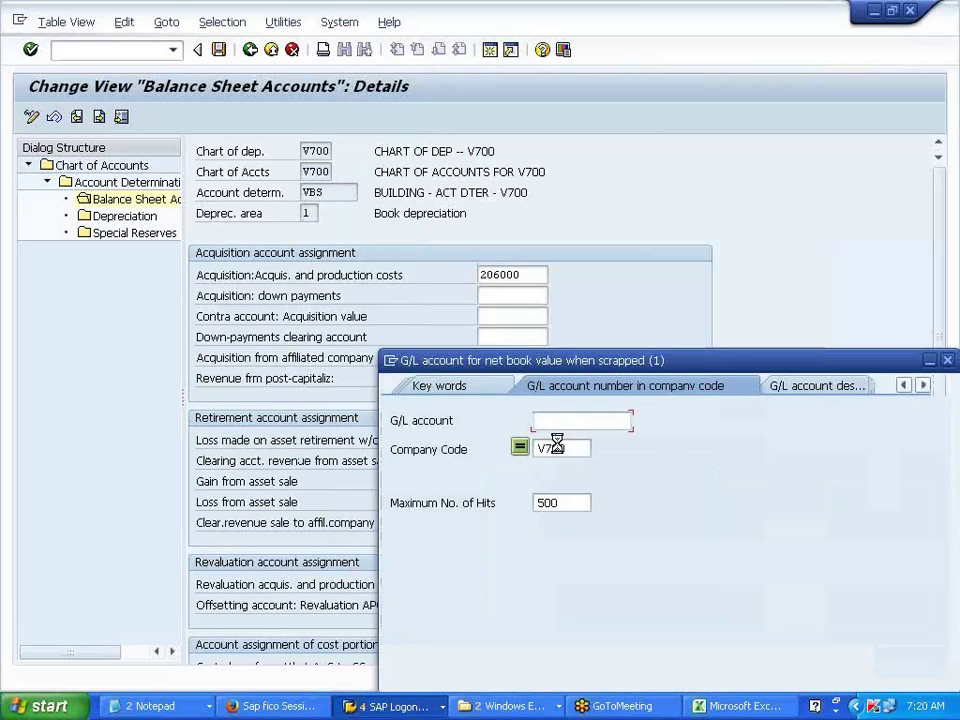
pyautogui.press('Return')
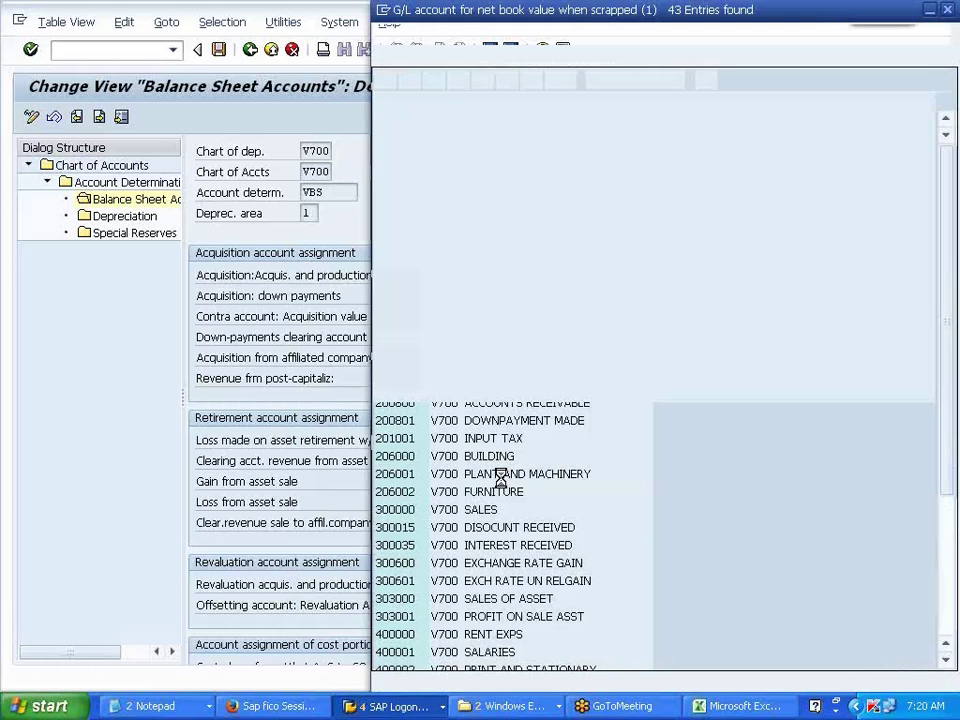
pyautogui.scroll(-4, 505, 489)
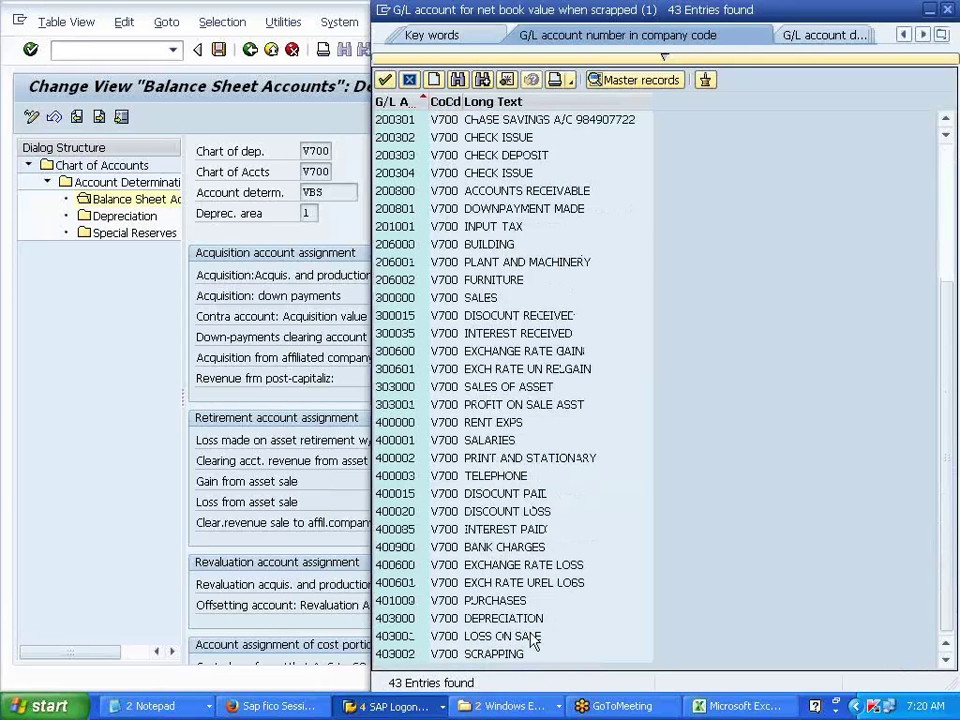
pyautogui.click(503, 658)
pyautogui.doubleClick(503, 655)
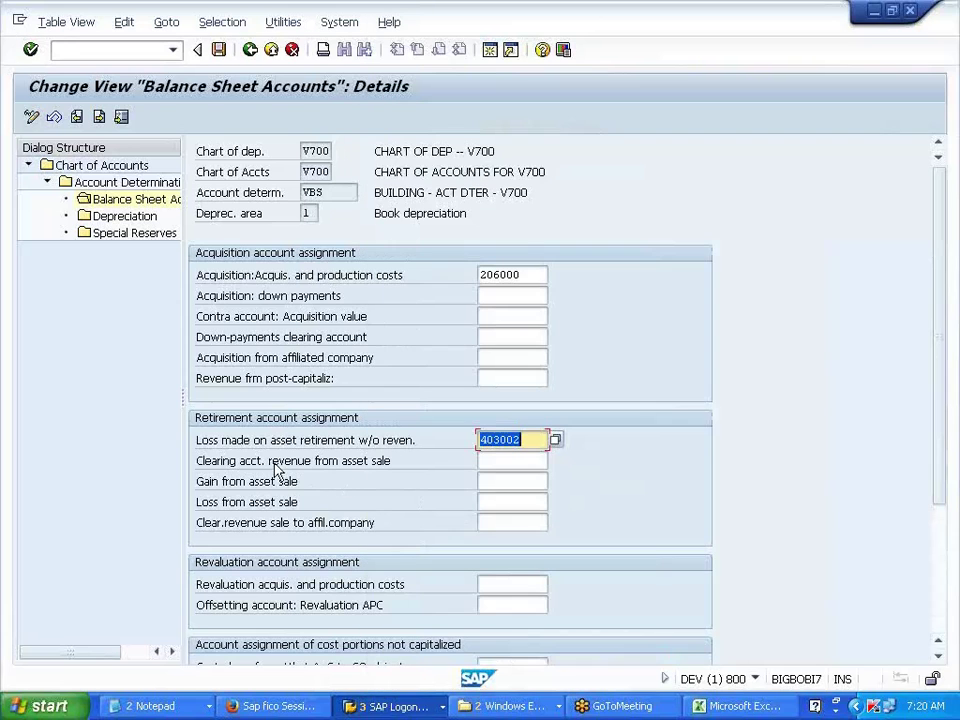
# Assign 303000 to clearing revenue from asset sale, 303001 to gain and 403001 to loss from asset sale, and check the account descriptions
pyautogui.click(498, 460)
pyautogui.write('30300')
pyautogui.press('Tab')
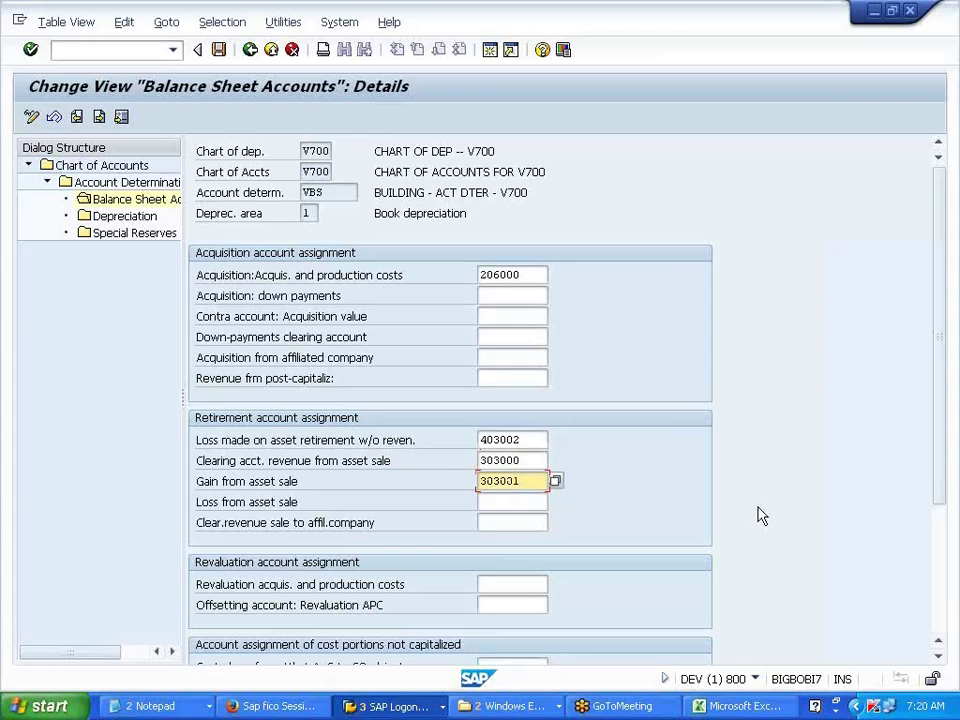
pyautogui.press('Tab')
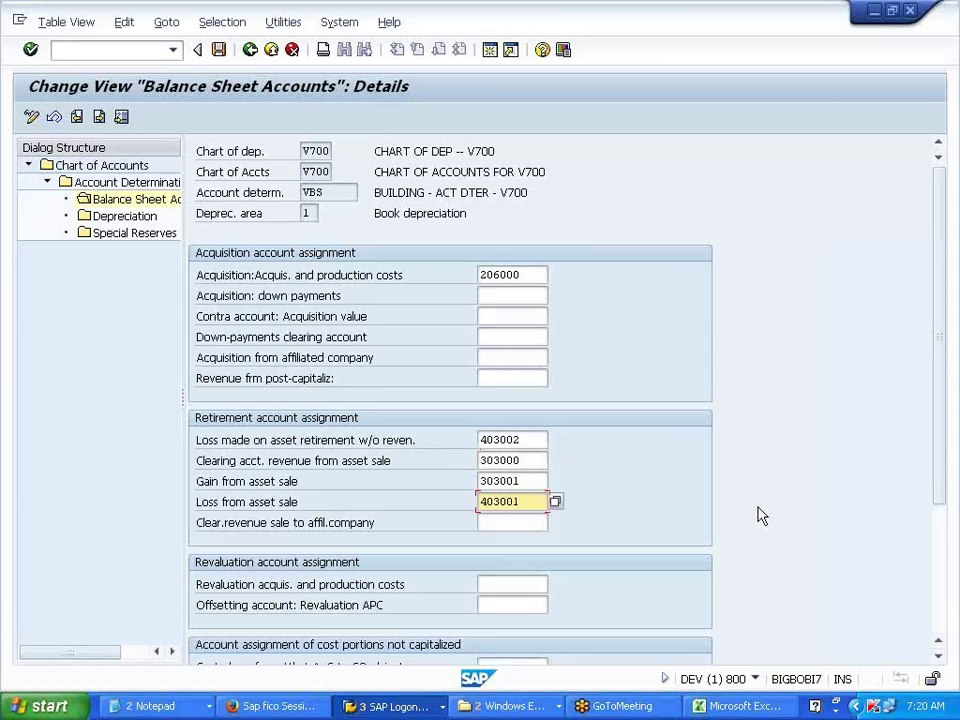
pyautogui.write('403001')
pyautogui.press('Return')
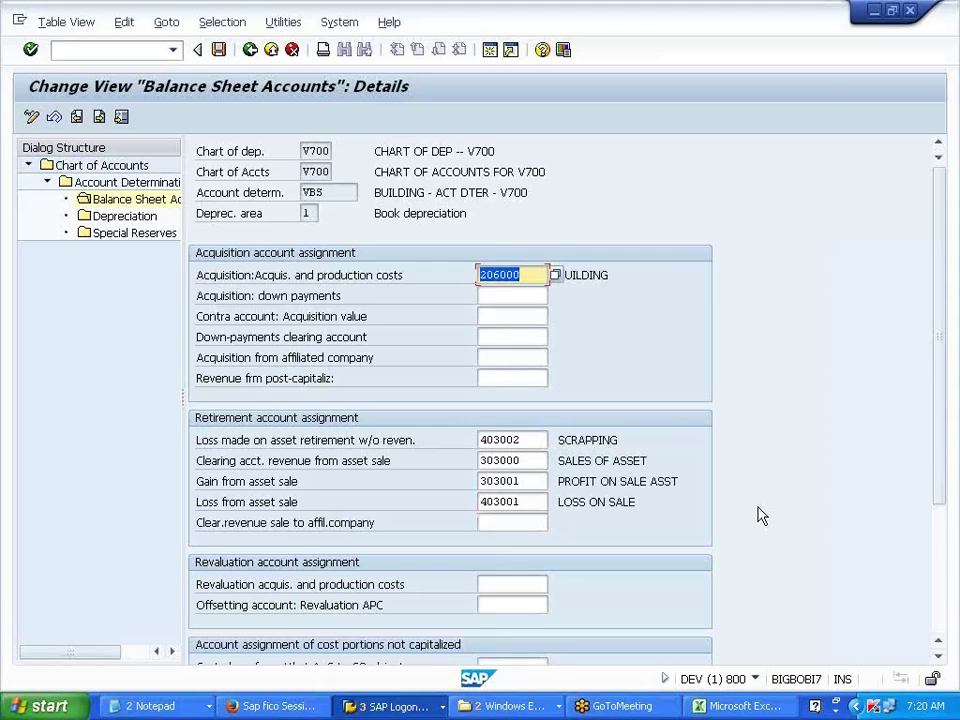
pyautogui.moveTo(692, 266); pyautogui.dragTo(555, 276)
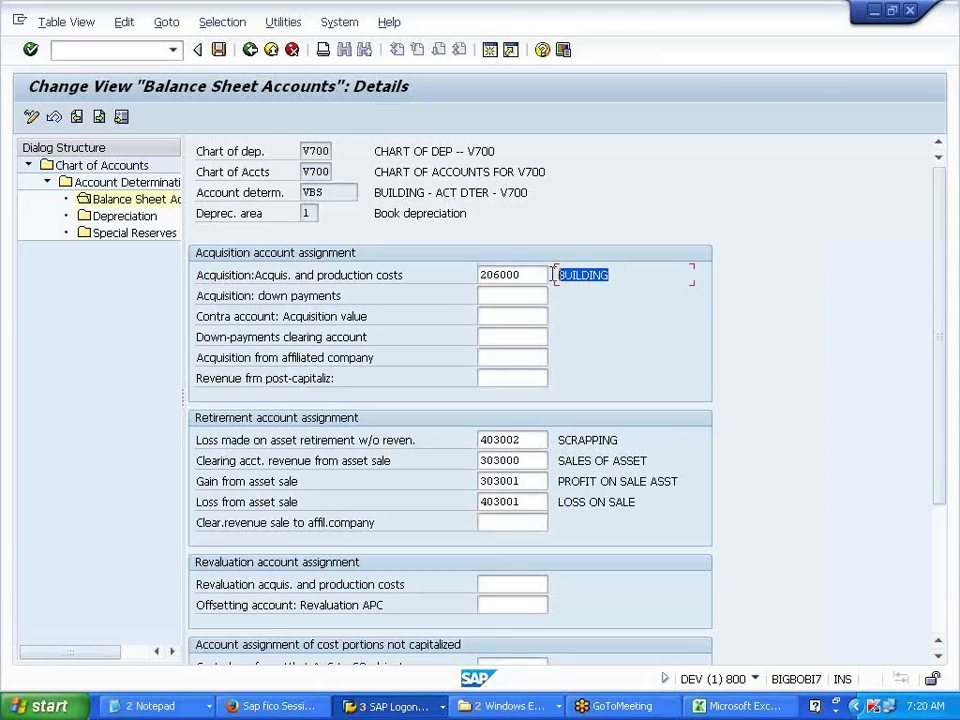
pyautogui.moveTo(631, 444); pyautogui.dragTo(552, 444)
pyautogui.moveTo(642, 467); pyautogui.dragTo(567, 473)
pyautogui.click(567, 469)
# Open the Depreciation accounts for VBS and assign 103000 for accumulated ordinary depreciation and 403000 for ordinary depreciation expense
pyautogui.moveTo(185, 386); pyautogui.dragTo(274, 380)
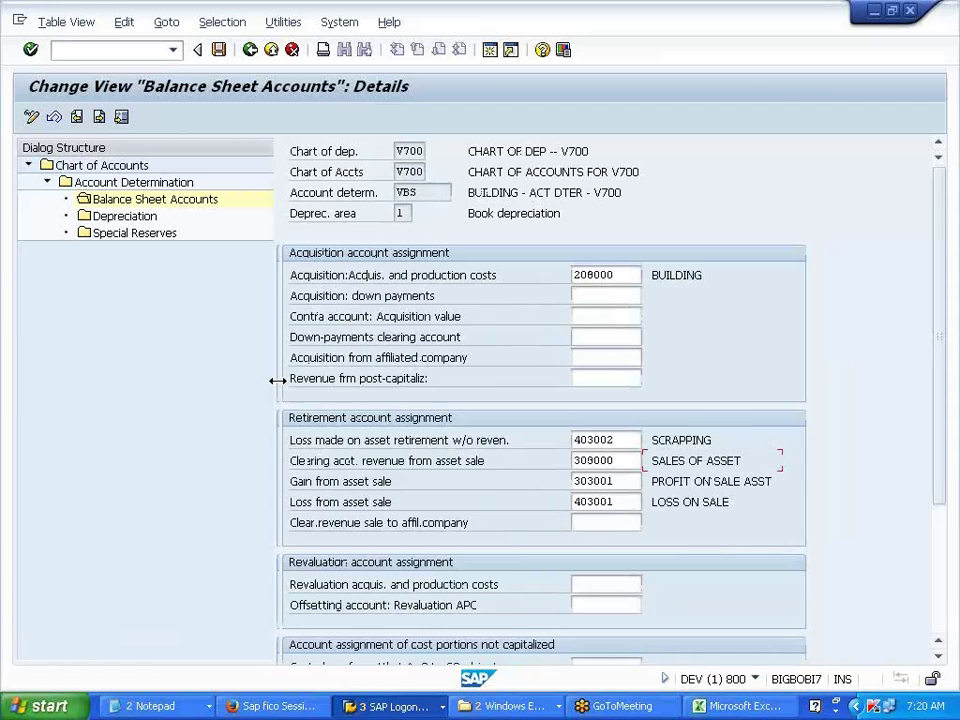
pyautogui.doubleClick(137, 222)
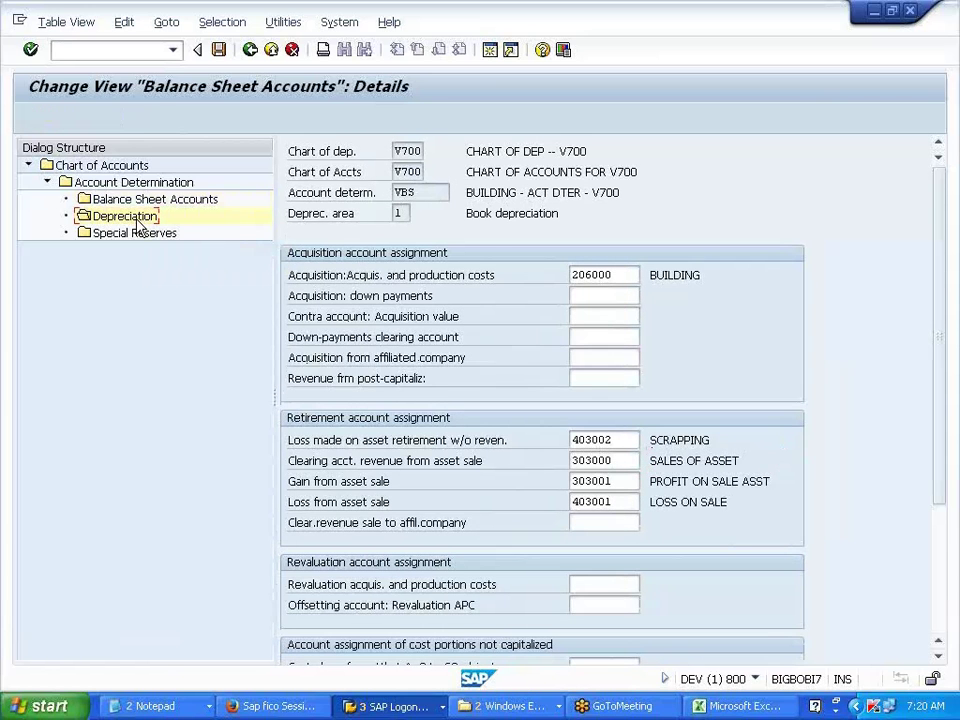
pyautogui.moveTo(293, 276); pyautogui.dragTo(546, 272)
pyautogui.click(548, 273)
pyautogui.click(640, 274)
pyautogui.write('10300')
pyautogui.press('Tab')
pyautogui.write('4')
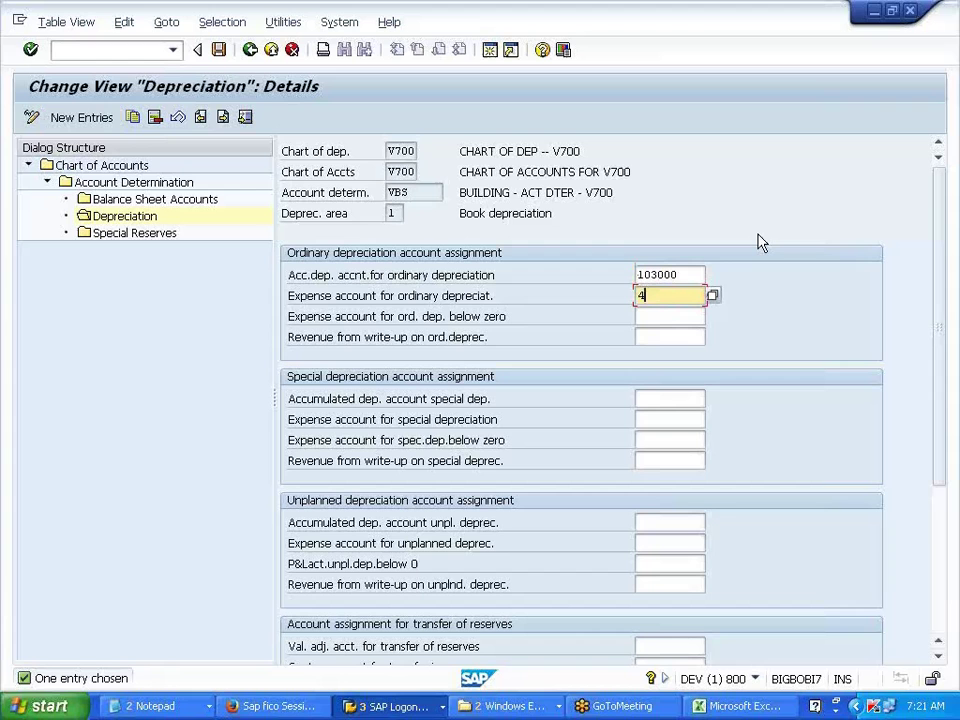
pyautogui.write('03000')
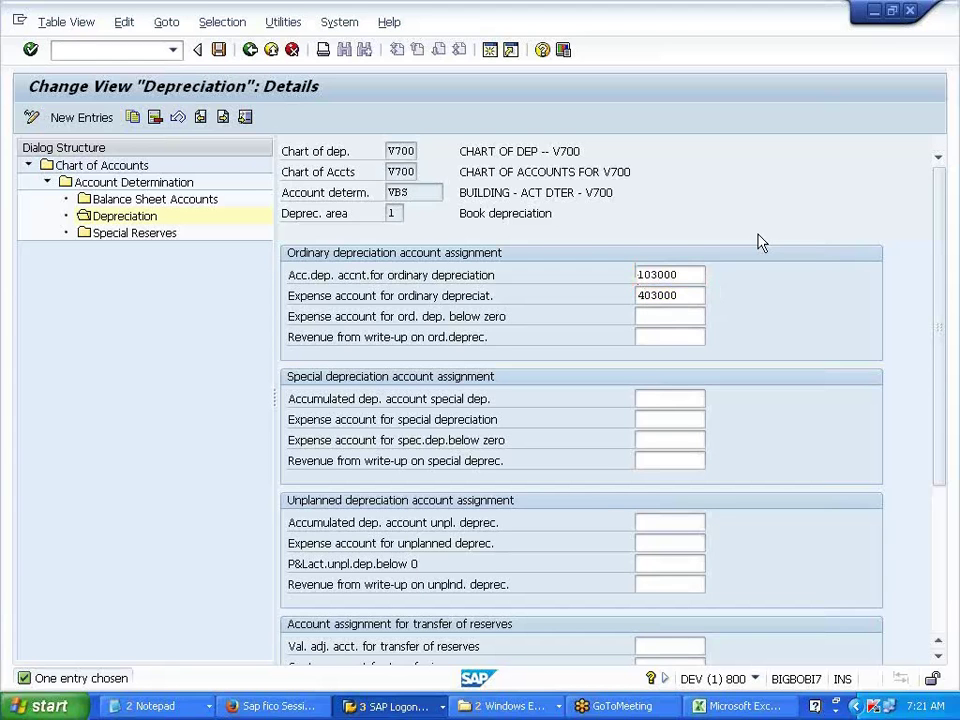
pyautogui.press('Return')
# Save the VBS account assignments to customizing request DEVK900069
pyautogui.click(755, 292)
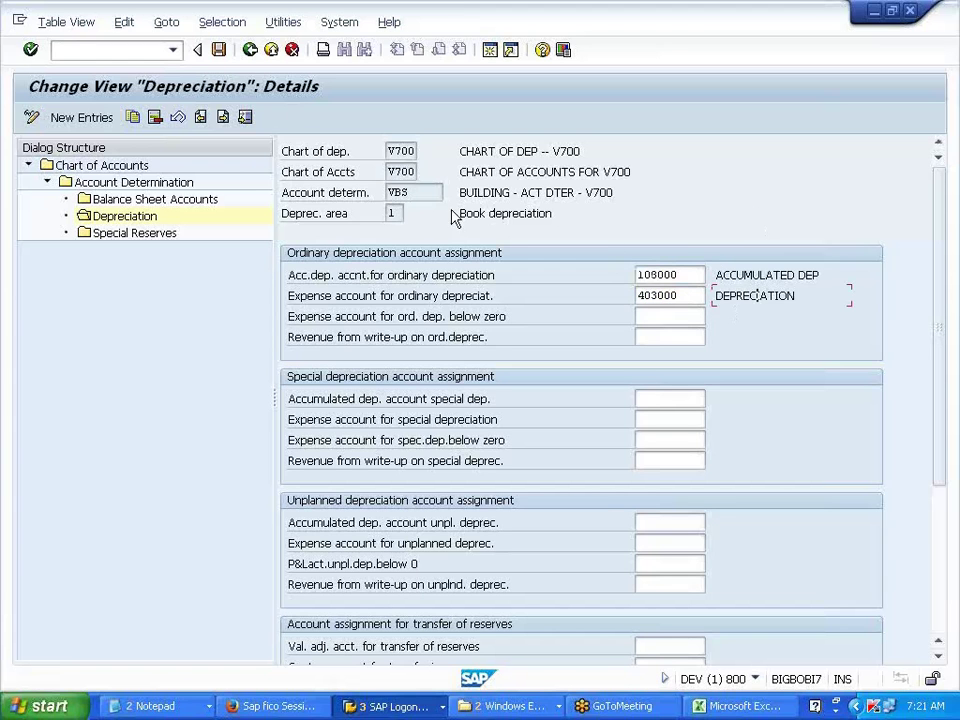
pyautogui.click(218, 49)
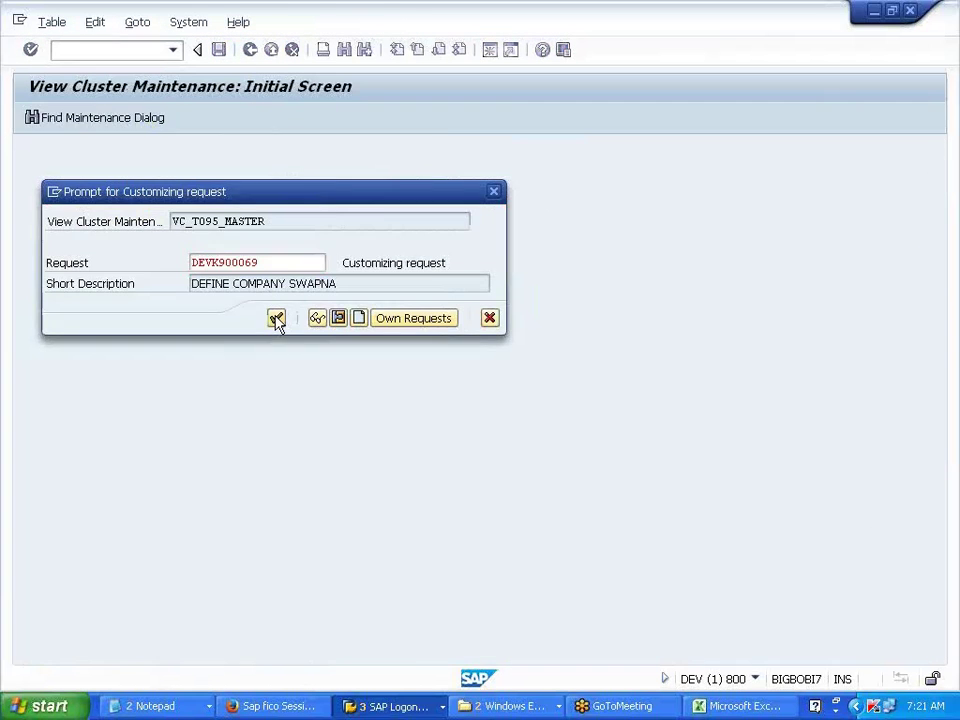
pyautogui.click(276, 318)
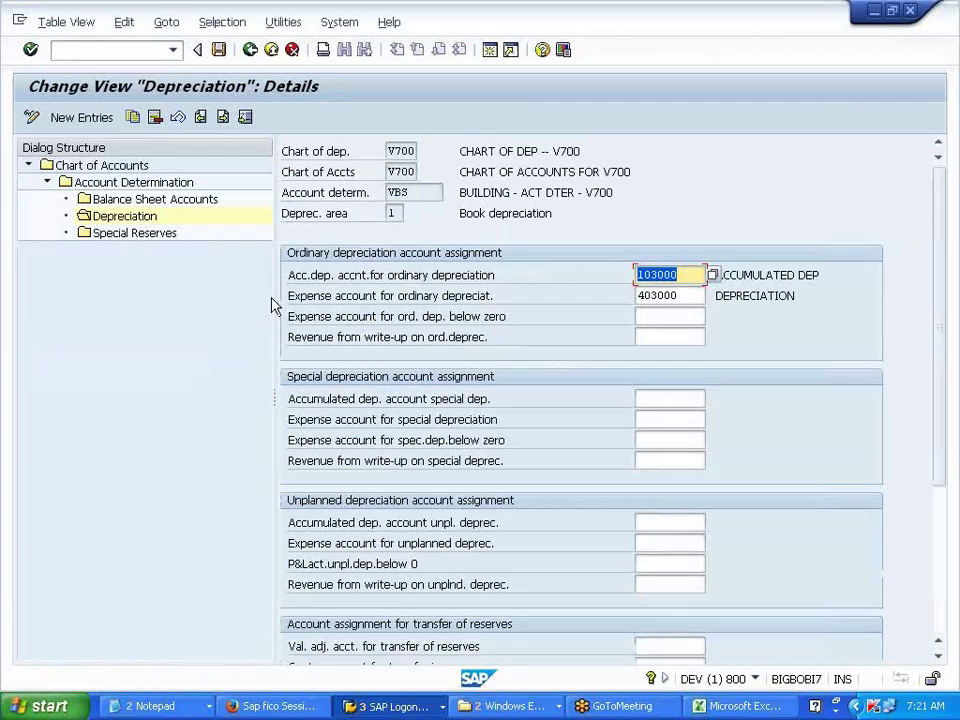
# Open the Balance Sheet Accounts of account determination VFT and assign 206002 to acquisition and production costs
pyautogui.doubleClick(182, 183)
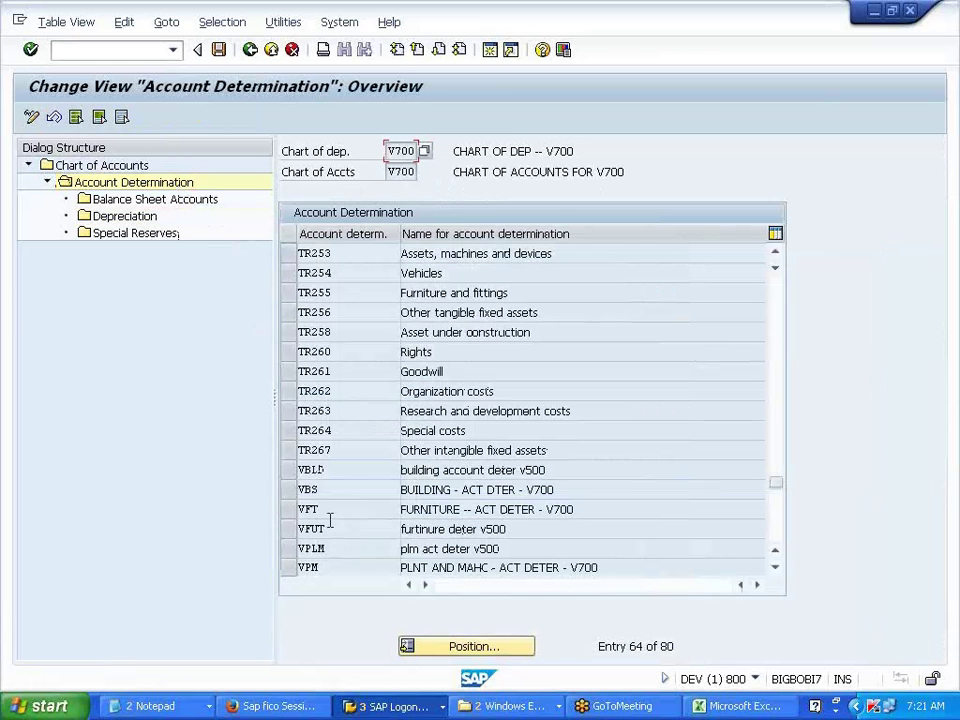
pyautogui.click(289, 509)
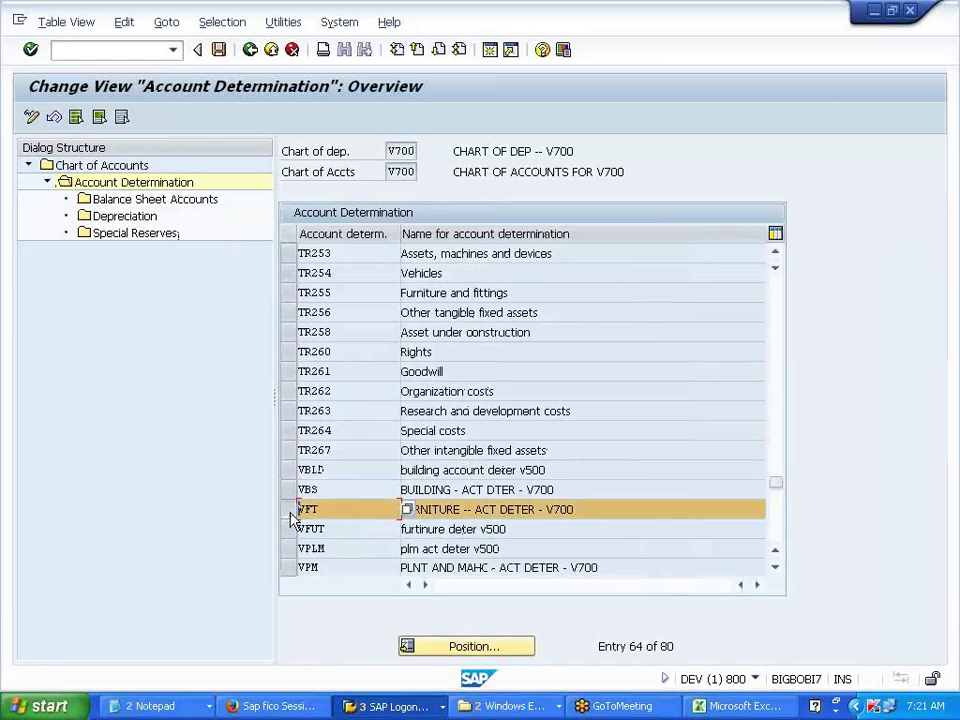
pyautogui.doubleClick(161, 202)
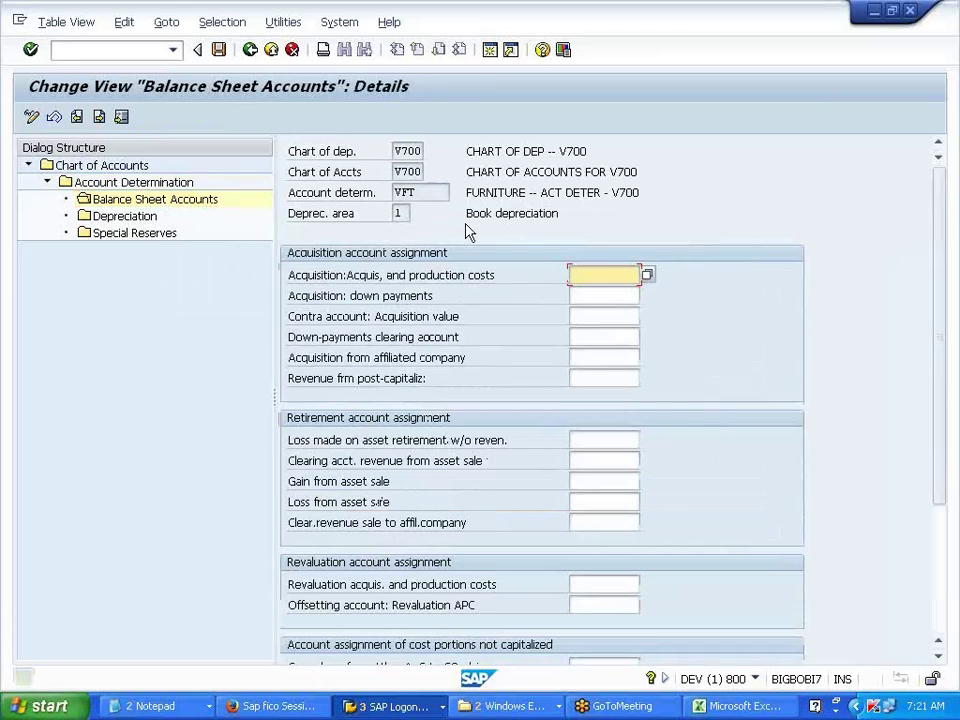
pyautogui.click(593, 270)
pyautogui.write('20600')
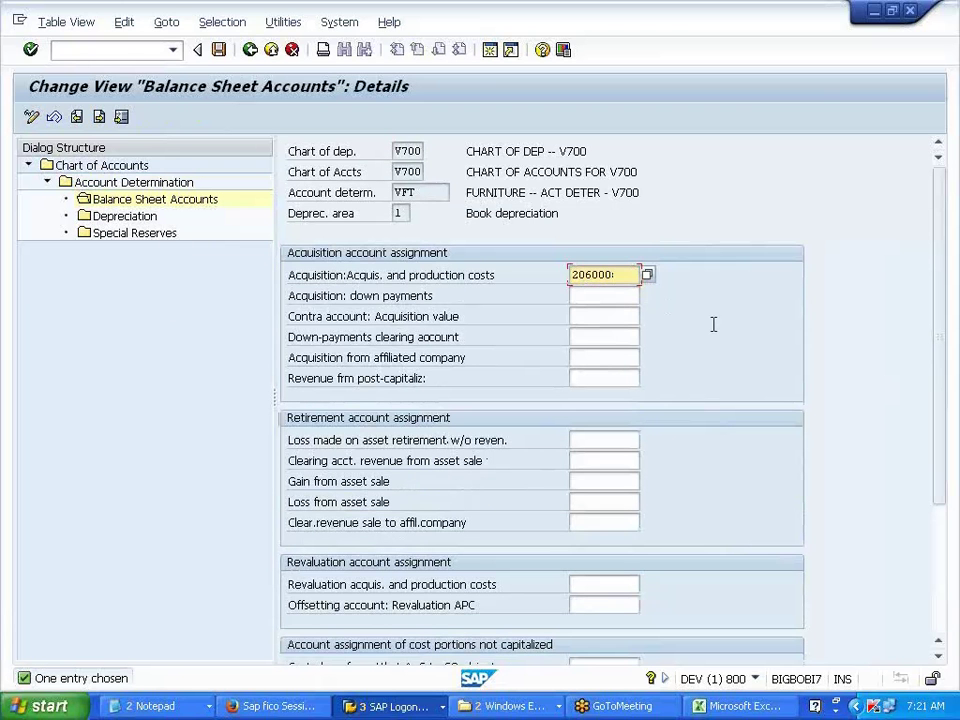
pyautogui.write('0')
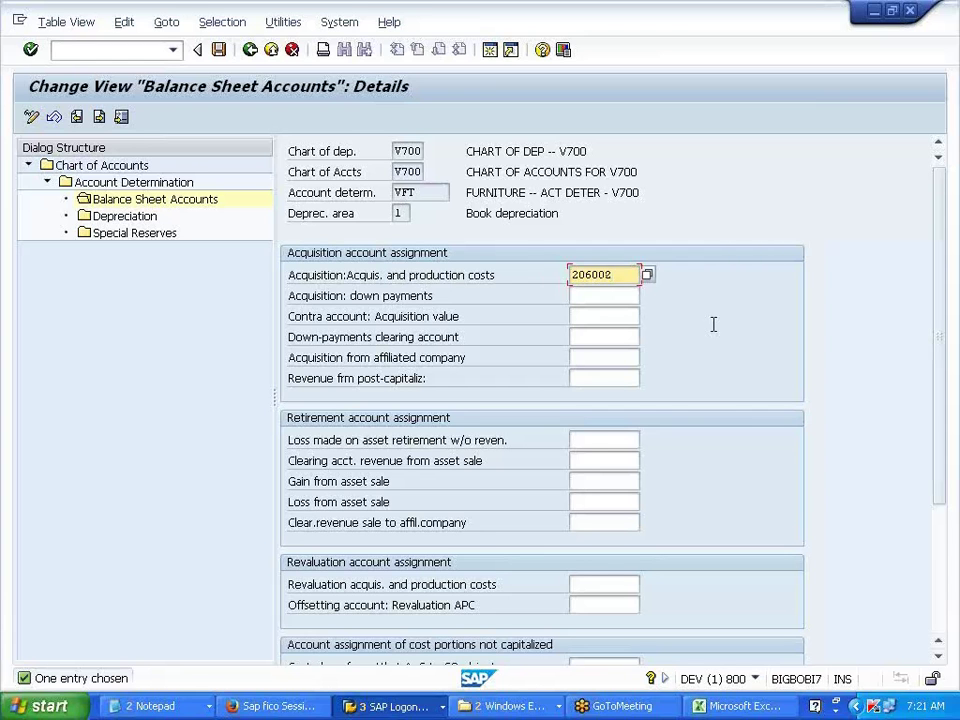
# For VFT, assign 403002 to retirement loss without revenue, 303000 to clearing revenue, 303001 to gain and 403001 to loss from asset sale
pyautogui.click(600, 438)
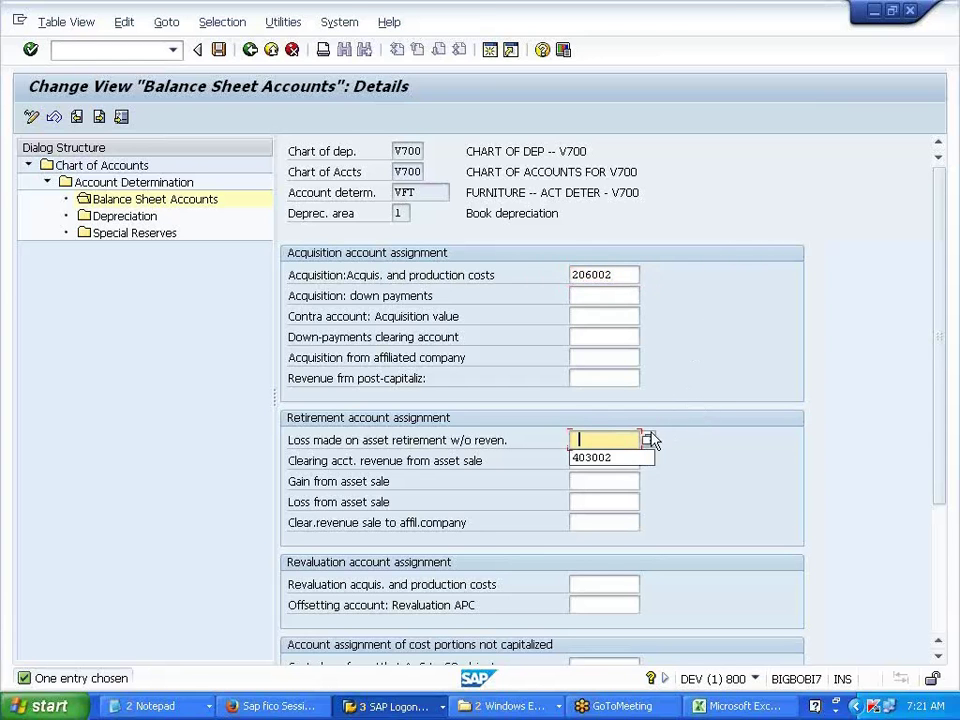
pyautogui.click(614, 458)
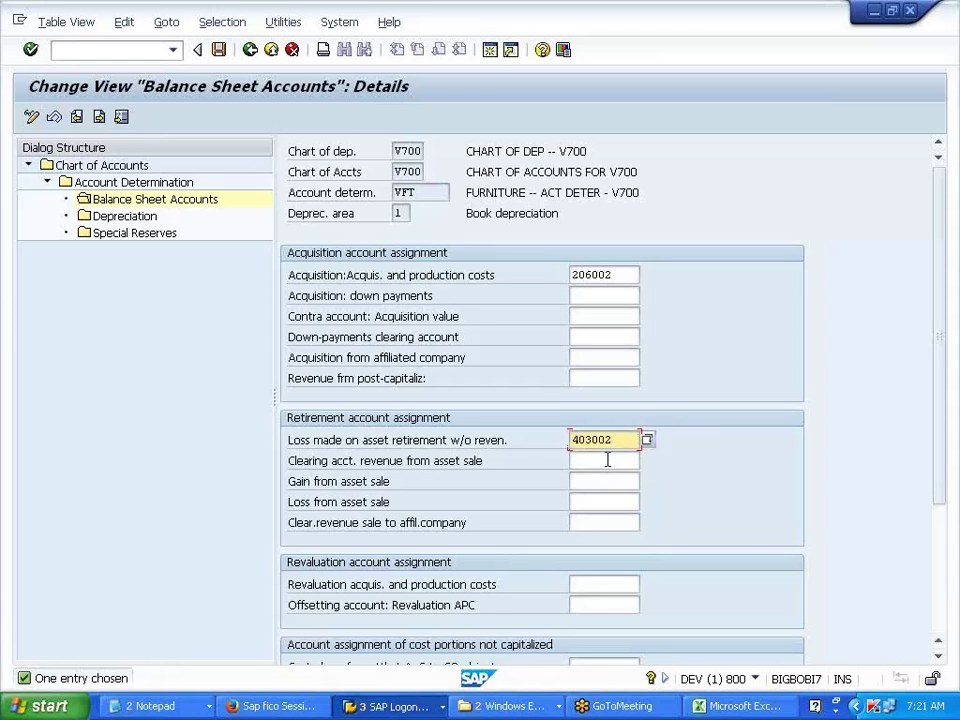
pyautogui.click(607, 460)
pyautogui.click(608, 477)
pyautogui.click(605, 481)
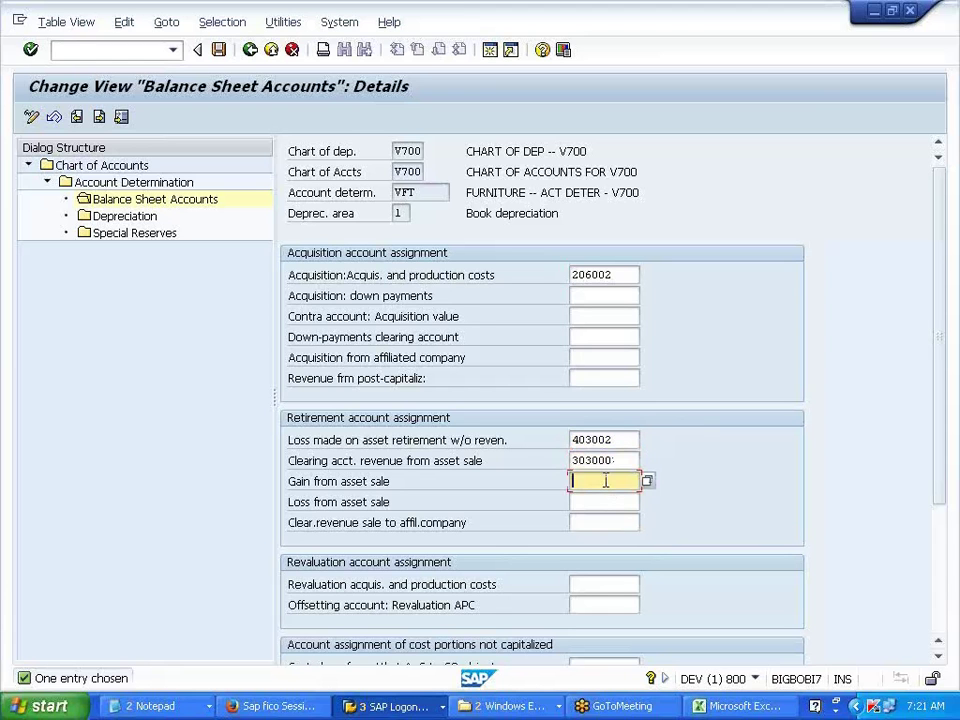
pyautogui.click(603, 499)
pyautogui.click(605, 501)
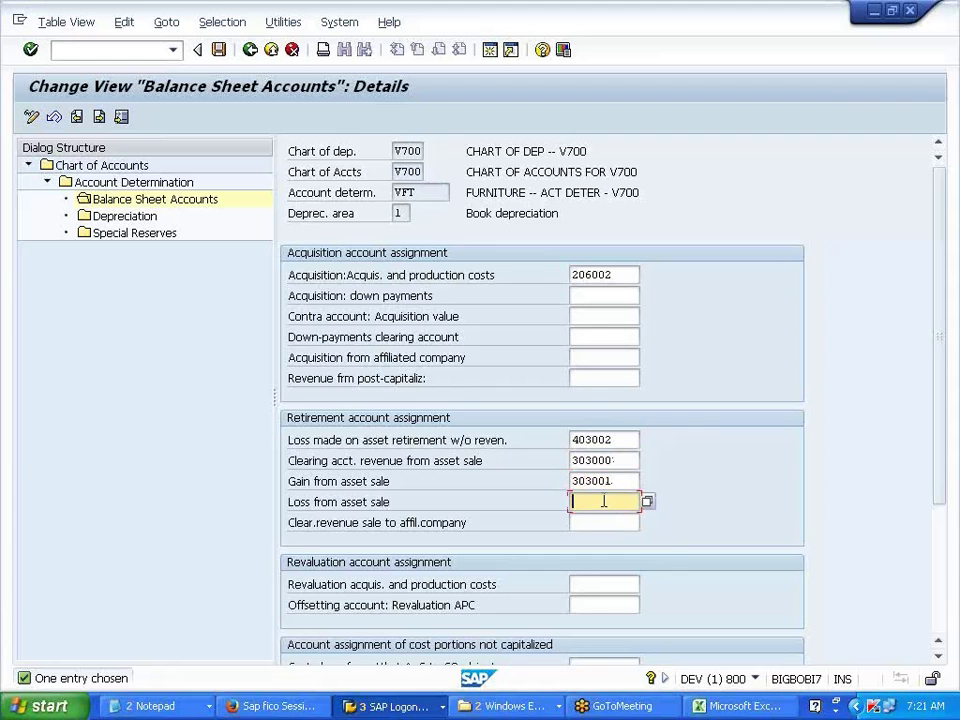
pyautogui.click(601, 520)
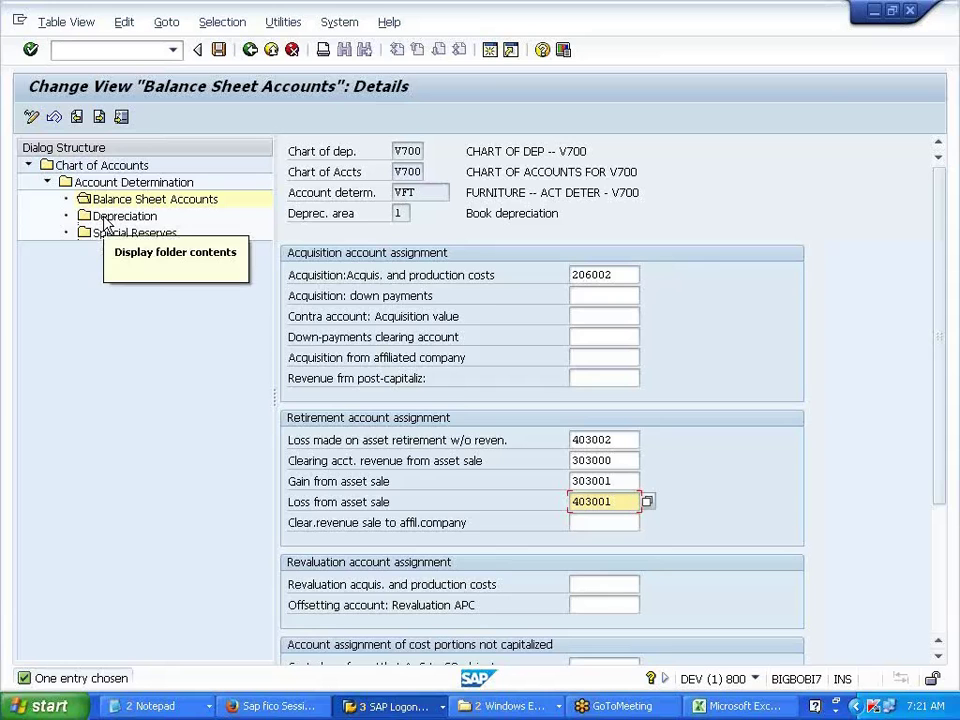
# Assign 103000 for accumulated ordinary depreciation and 403000 for ordinary depreciation expense of VFT, and save the entries
pyautogui.doubleClick(100, 217)
pyautogui.click(660, 275)
pyautogui.click(663, 293)
pyautogui.click(661, 296)
pyautogui.click(661, 313)
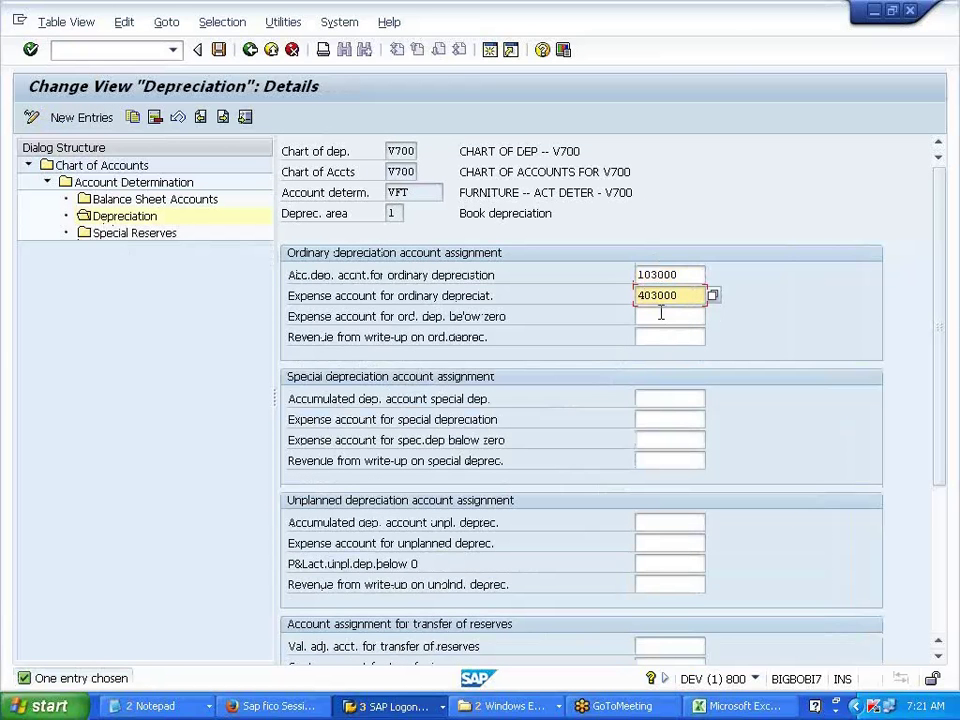
pyautogui.press('Return')
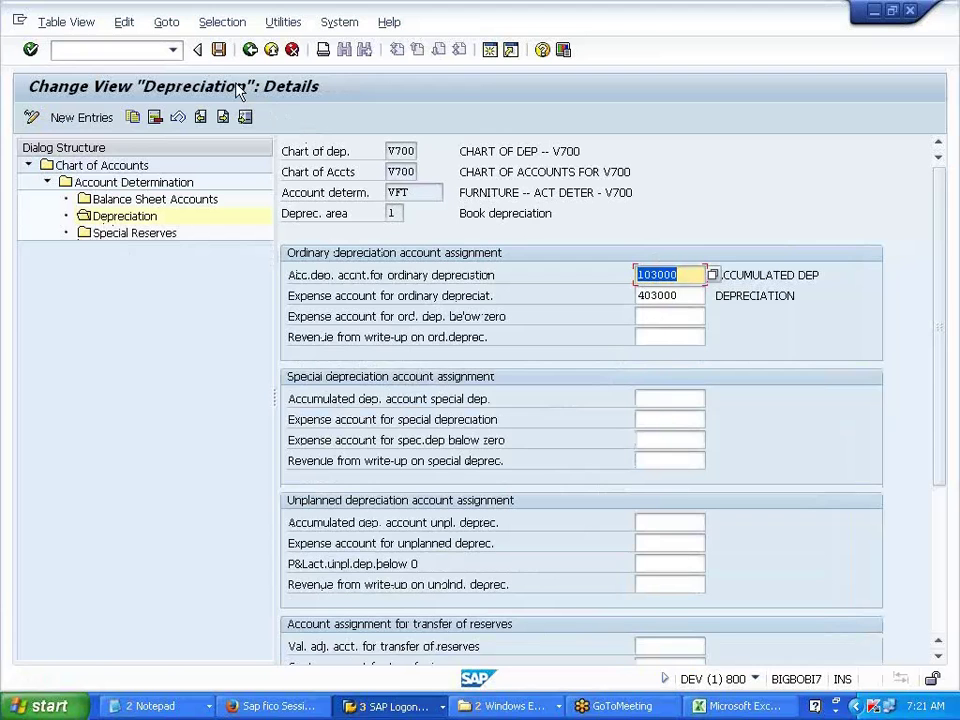
pyautogui.click(218, 49)
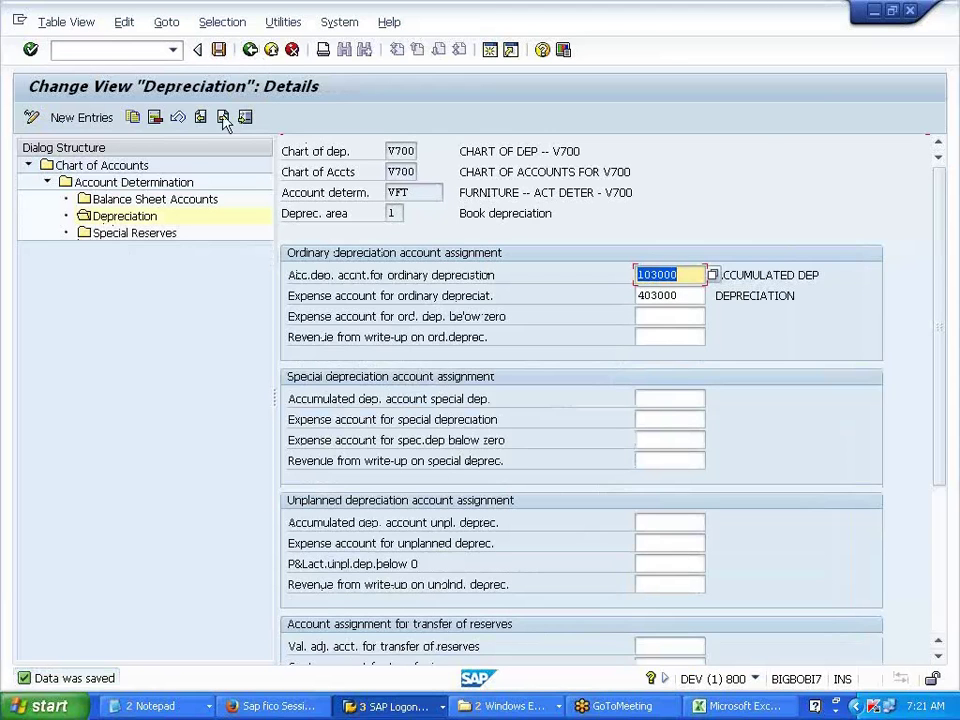
# Open the Balance Sheet Accounts of account determination VPM and assign 206001 to acquisition and production costs
pyautogui.doubleClick(182, 184)
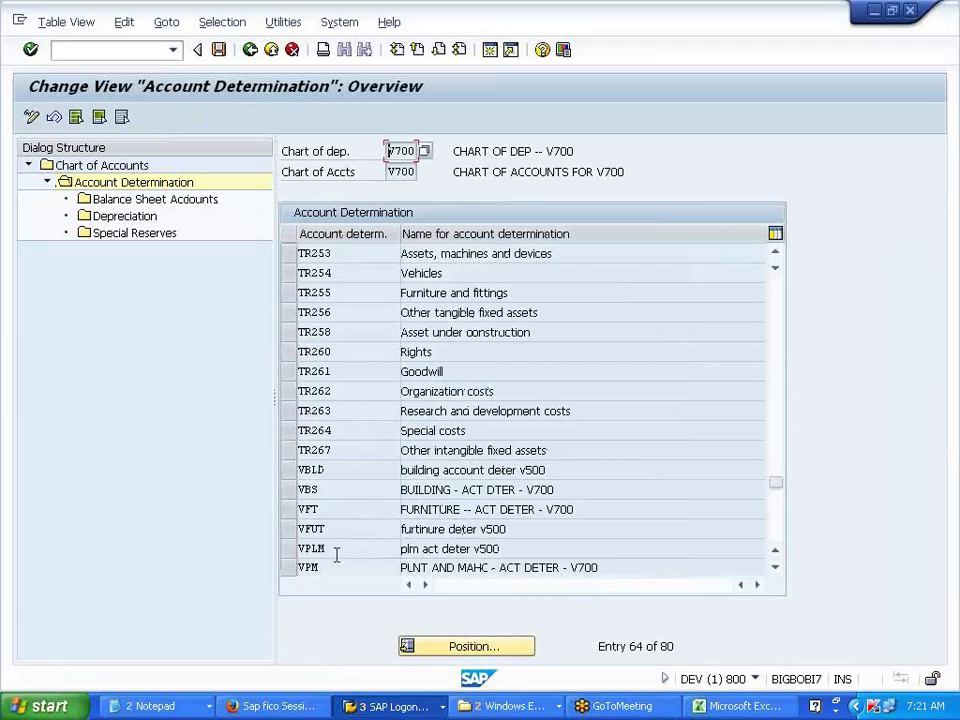
pyautogui.click(292, 567)
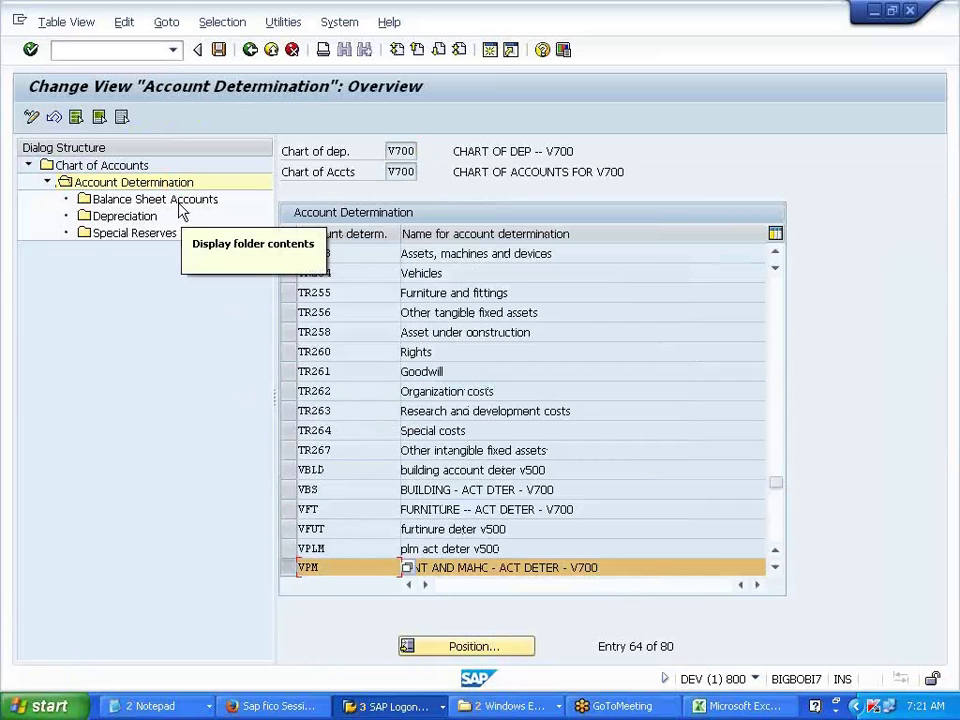
pyautogui.doubleClick(182, 204)
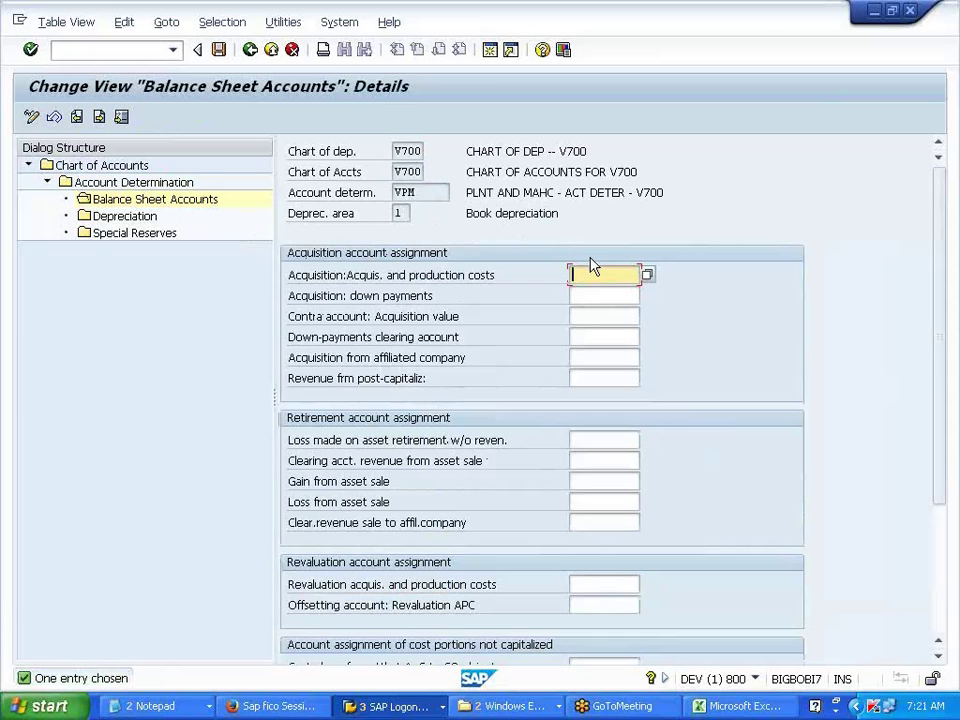
pyautogui.click(593, 272)
pyautogui.click(596, 292)
pyautogui.press('BackSpace')
pyautogui.write('1')
# For VPM, assign 403002 to retirement loss without revenue, 303000 to clearing revenue, 303001 to gain and 403001 to loss from asset sale
pyautogui.click(611, 432)
pyautogui.click(612, 458)
pyautogui.click(606, 461)
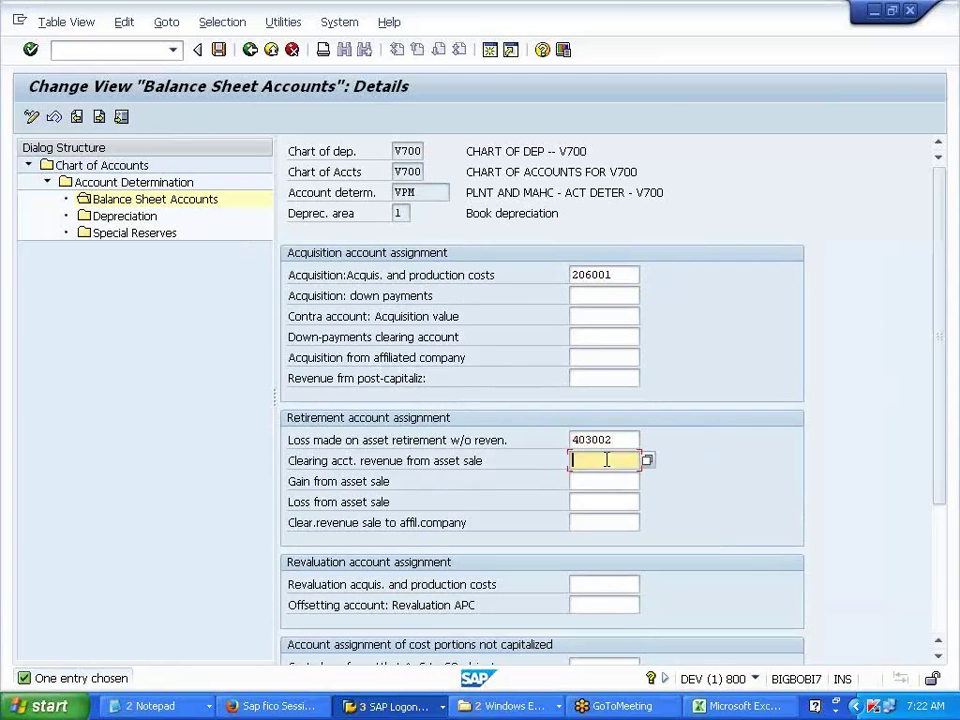
pyautogui.click(605, 479)
pyautogui.click(604, 483)
pyautogui.click(602, 497)
pyautogui.click(600, 500)
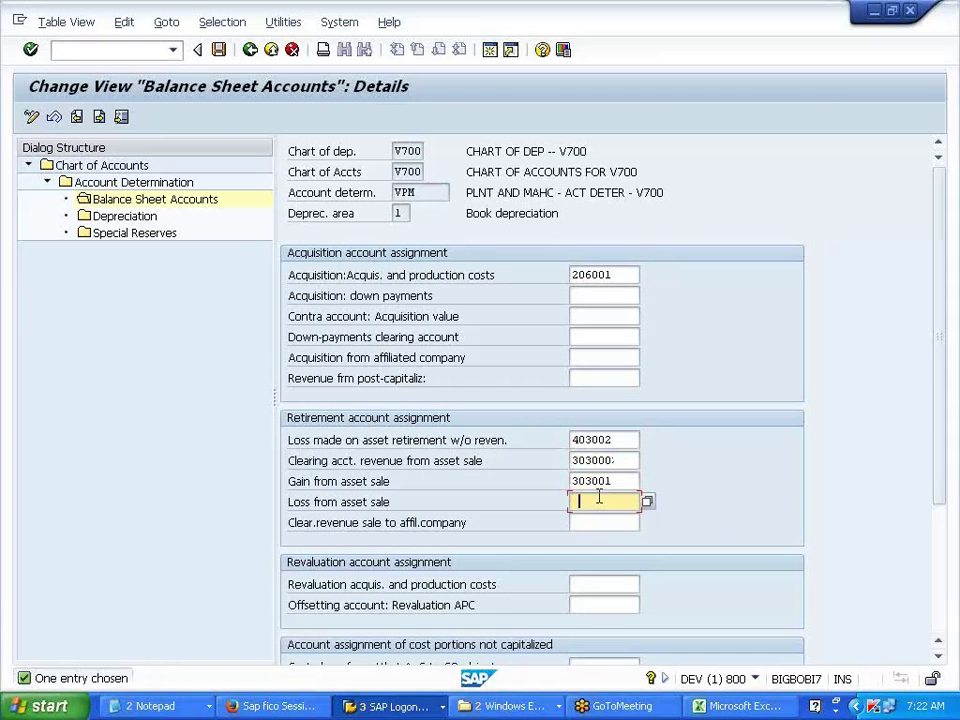
pyautogui.click(599, 520)
pyautogui.press('Return')
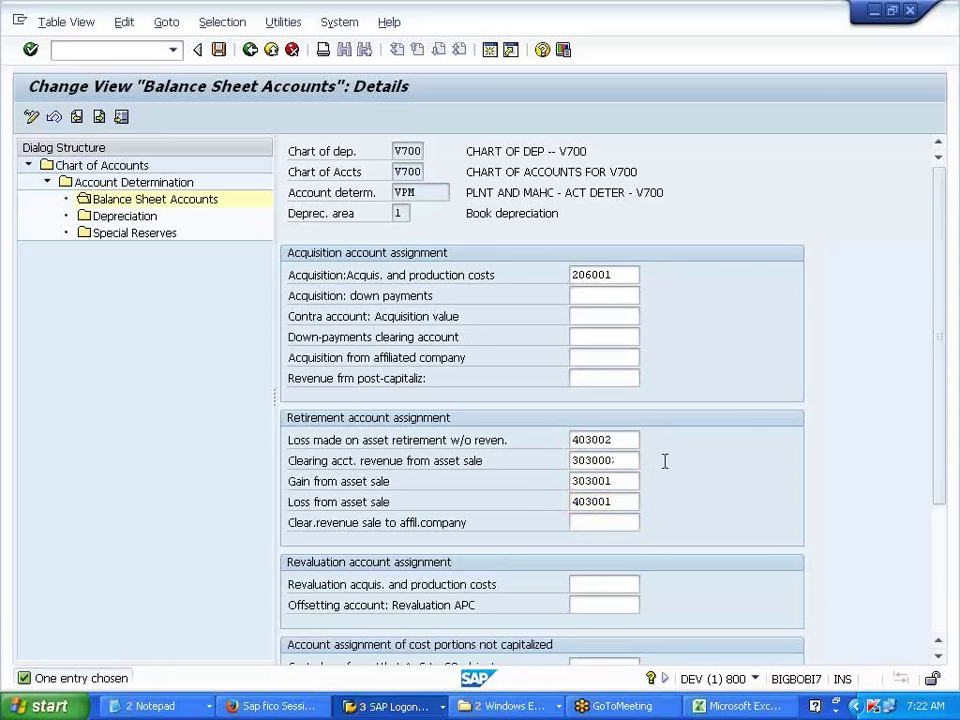
# Assign 103000 for accumulated ordinary depreciation and 403000 for ordinary depreciation expense of VPM, and save the entries
pyautogui.doubleClick(124, 216)
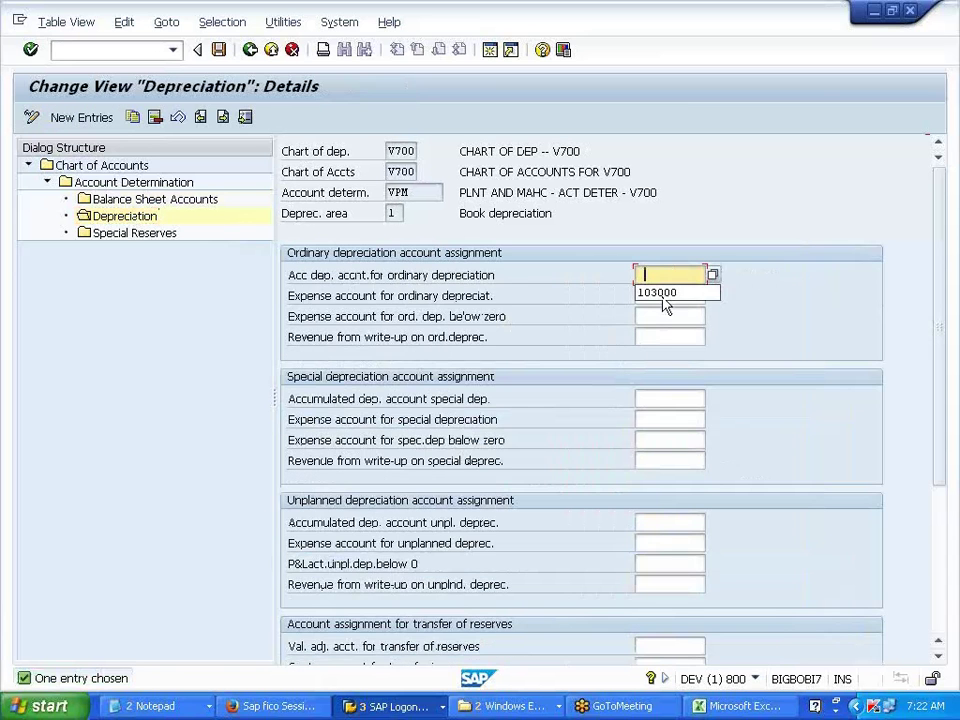
pyautogui.click(664, 294)
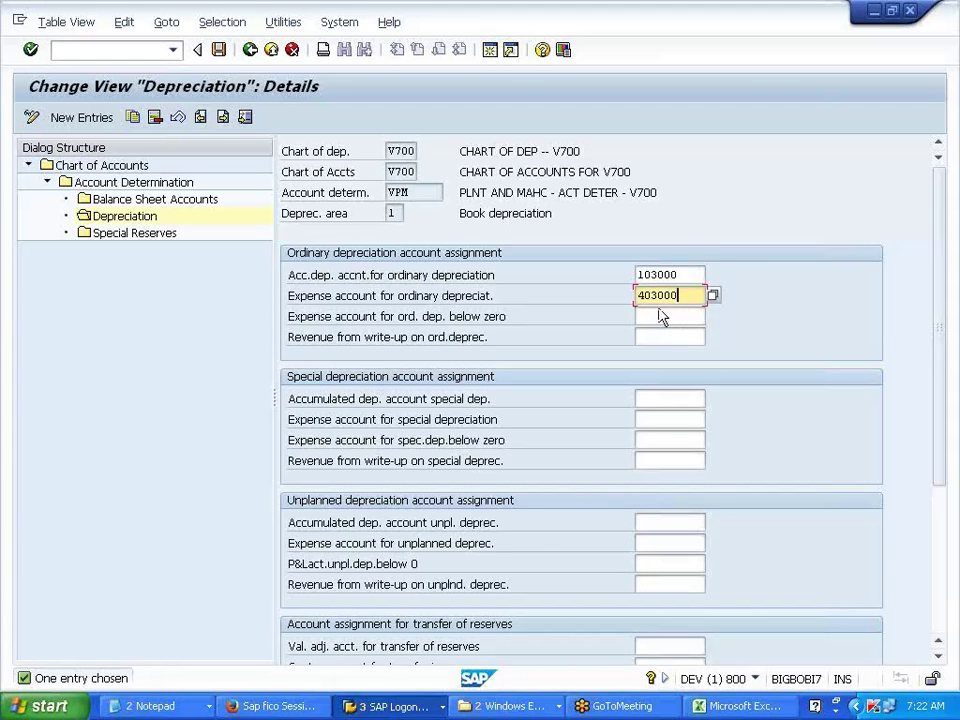
pyautogui.press('Return')
pyautogui.click(218, 51)
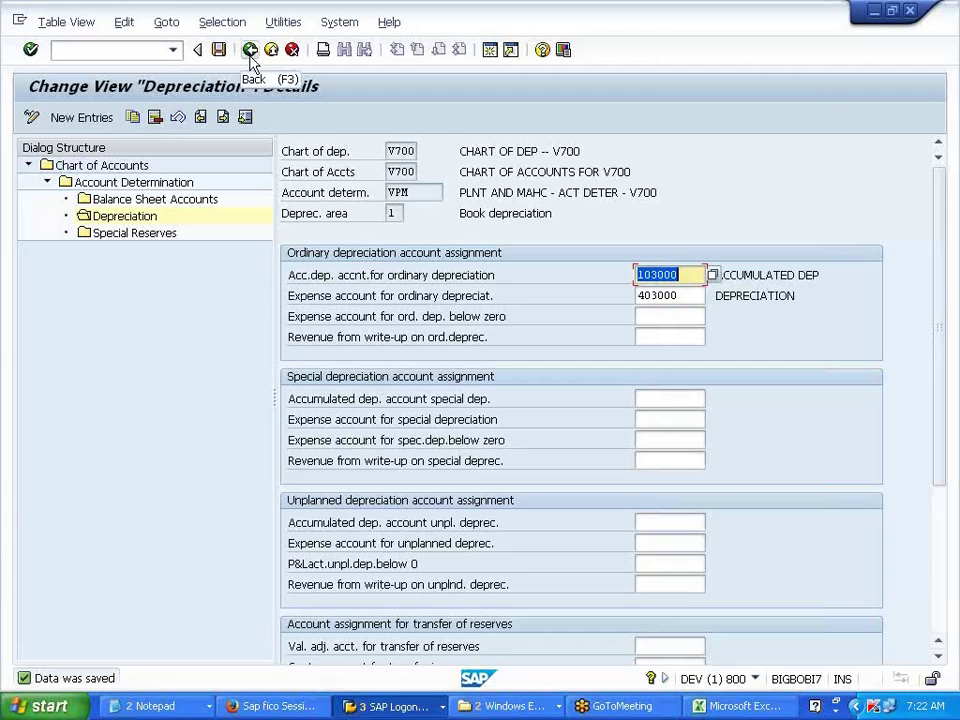
# Return to the implementation guide and collapse the Integration with General Ledger Accounting and Organizational Structures nodes under Asset Accounting
pyautogui.click(250, 57)
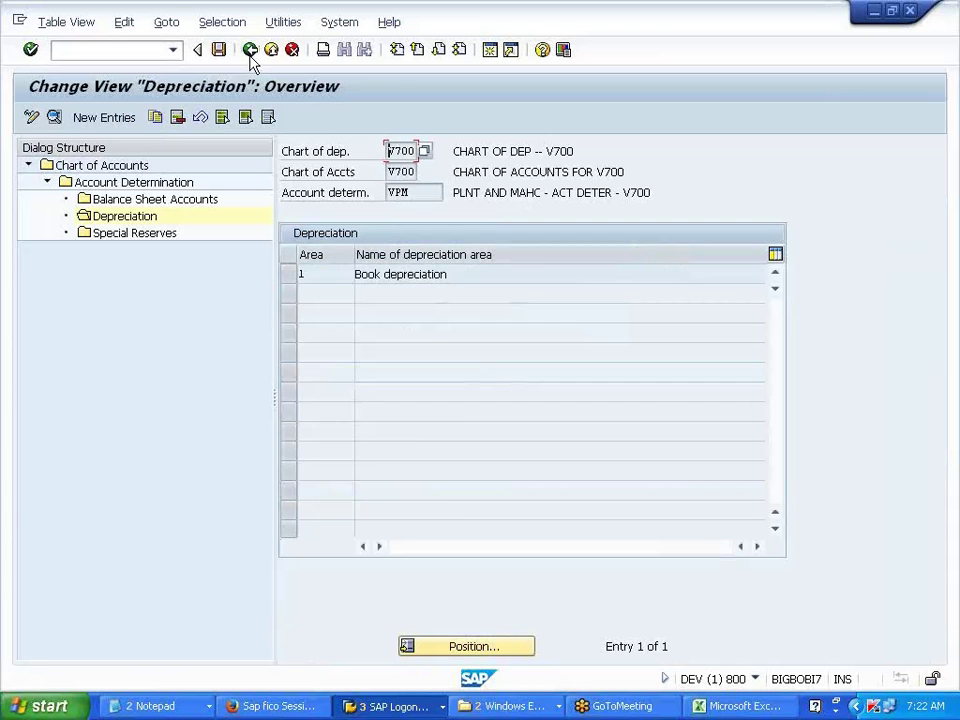
pyautogui.click(250, 57)
pyautogui.click(251, 55)
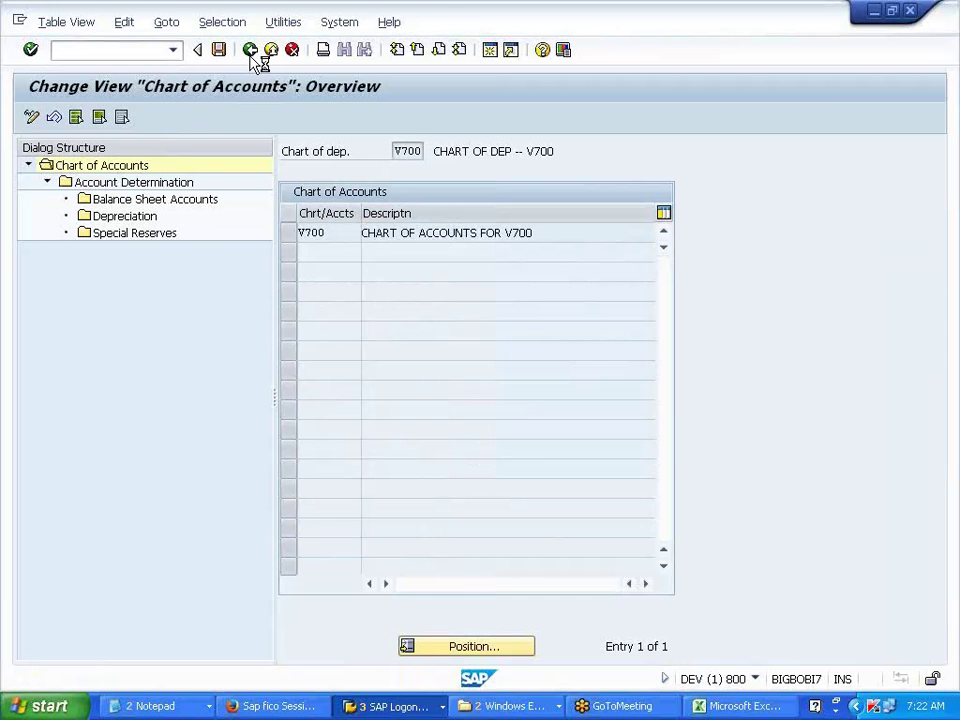
pyautogui.click(251, 57)
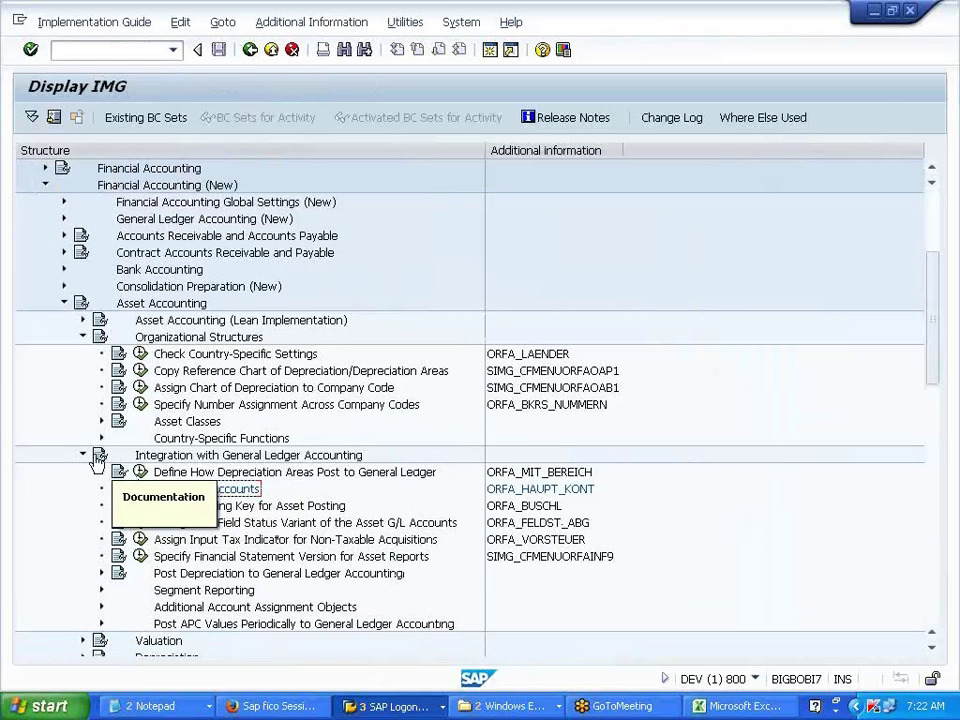
pyautogui.click(83, 455)
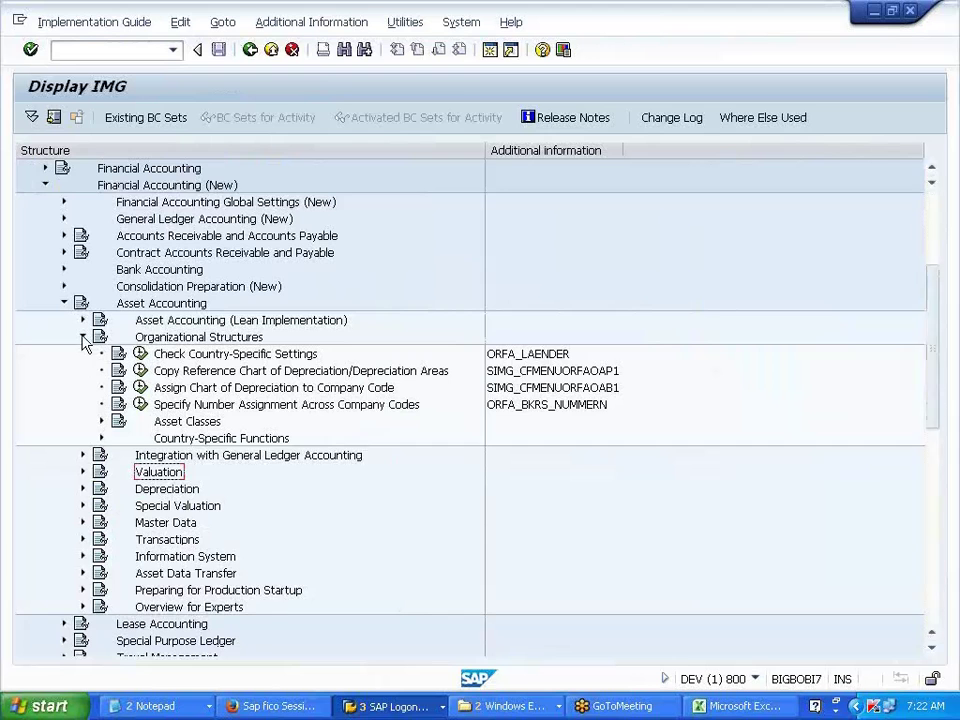
pyautogui.click(83, 337)
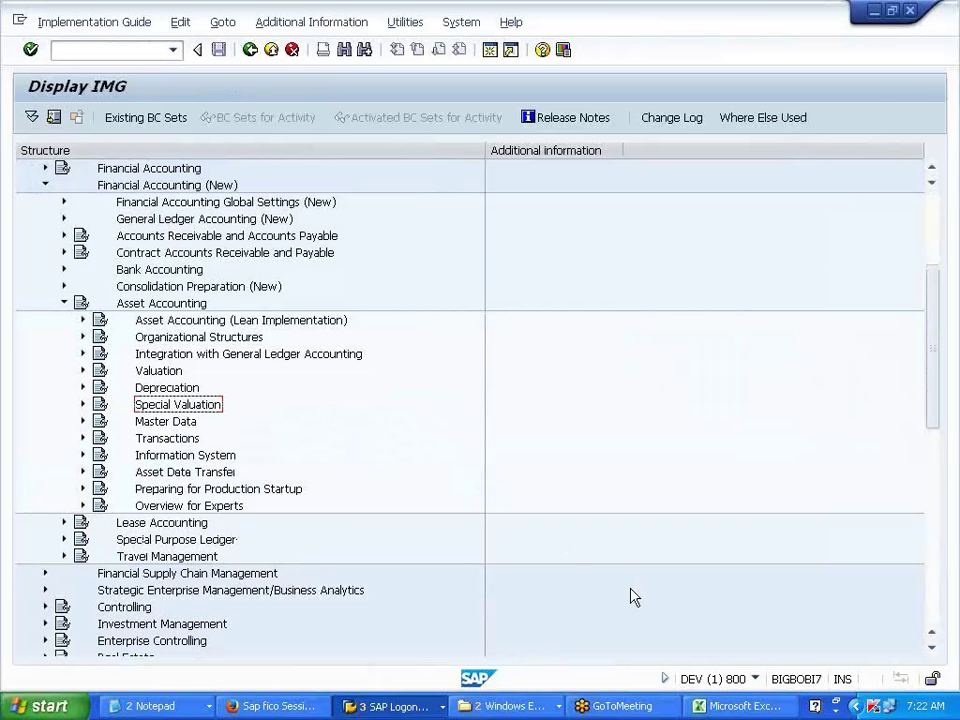
# Switch to Excel and review the ASSET sheet's notes on depreciation areas, asset classes and G/L account assignment
pyautogui.click(742, 706)
pyautogui.scroll(11, 523, 553)
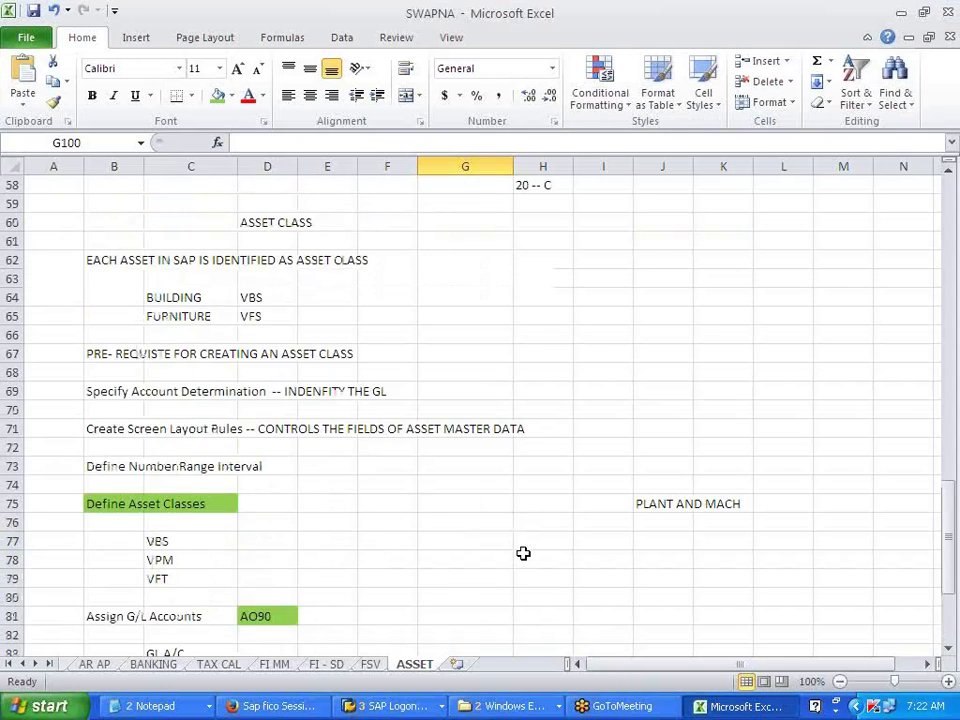
pyautogui.scroll(-7, 523, 553)
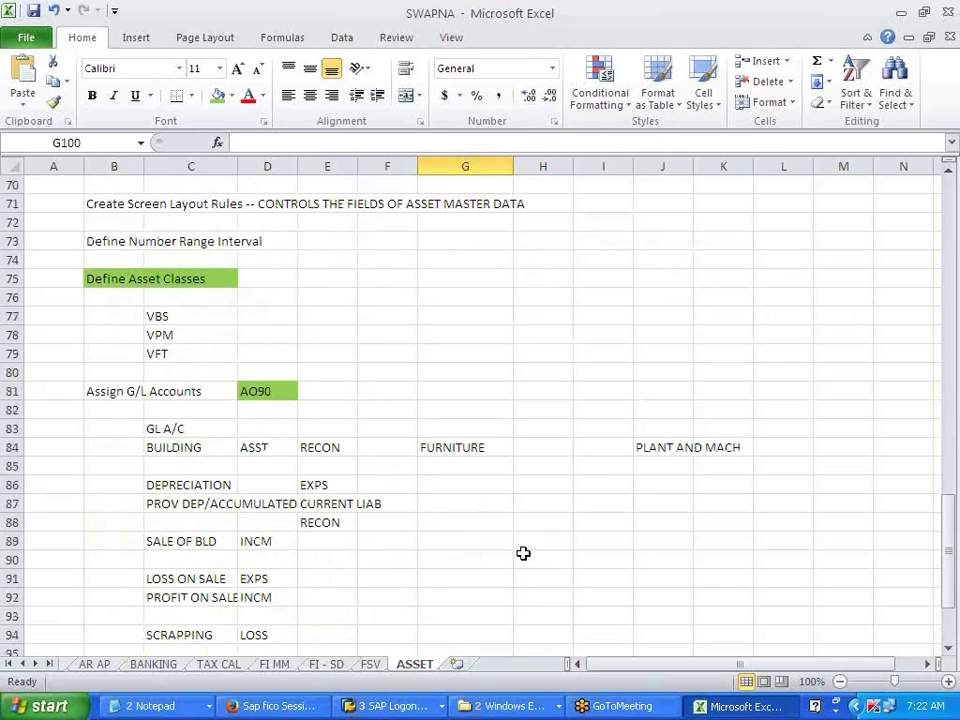
pyautogui.scroll(-3, 523, 553)
pyautogui.scroll(10, 523, 553)
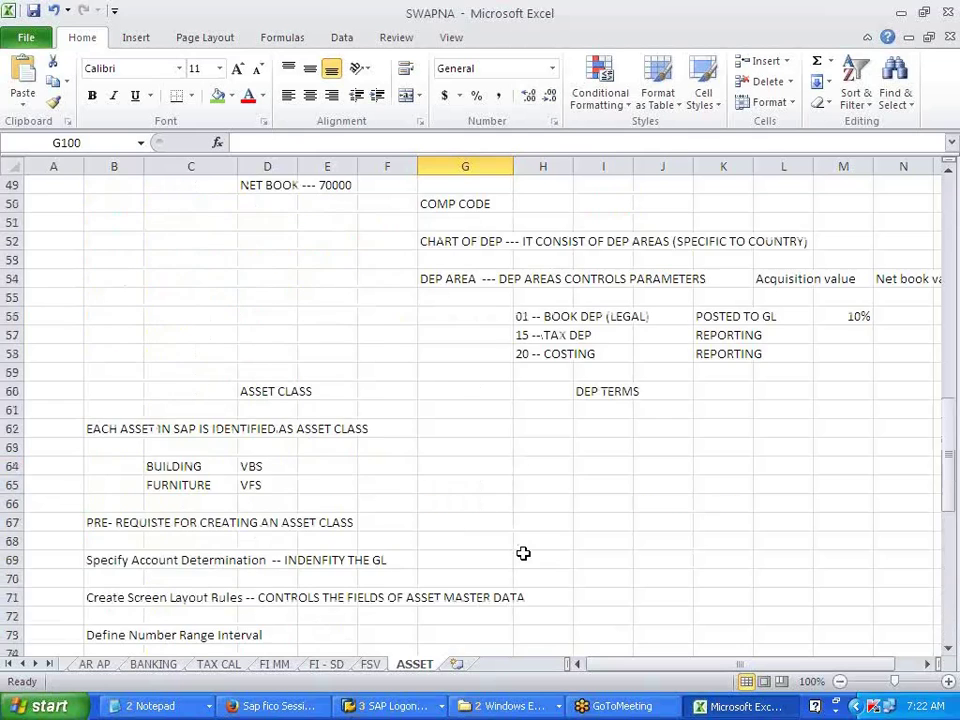
pyautogui.scroll(13, 523, 553)
pyautogui.scroll(-13, 523, 553)
pyautogui.scroll(-12, 523, 553)
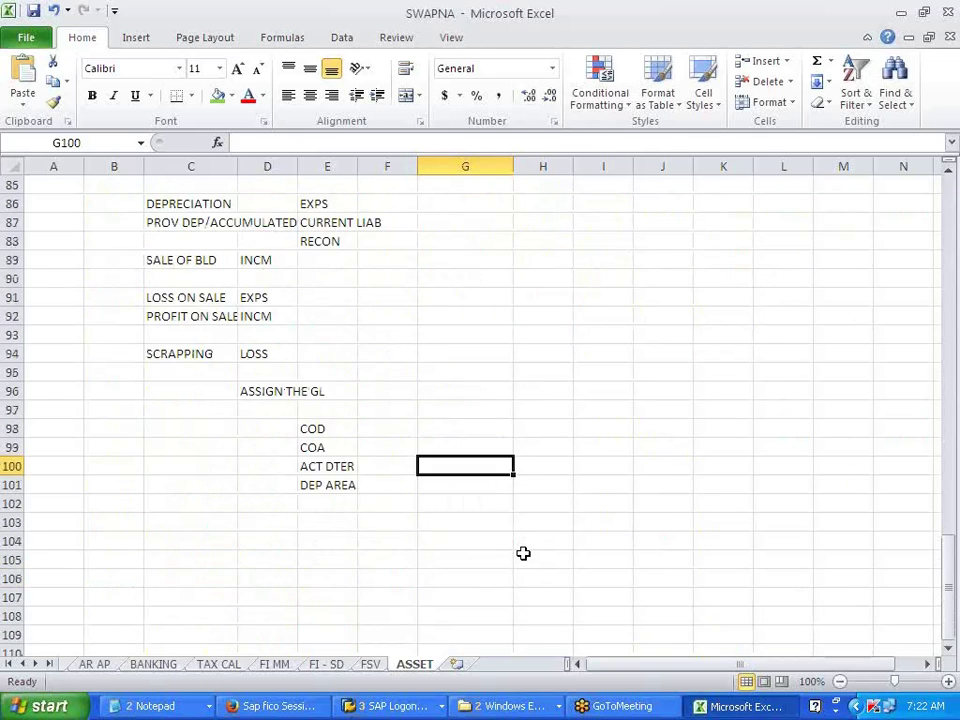
pyautogui.click(523, 553)
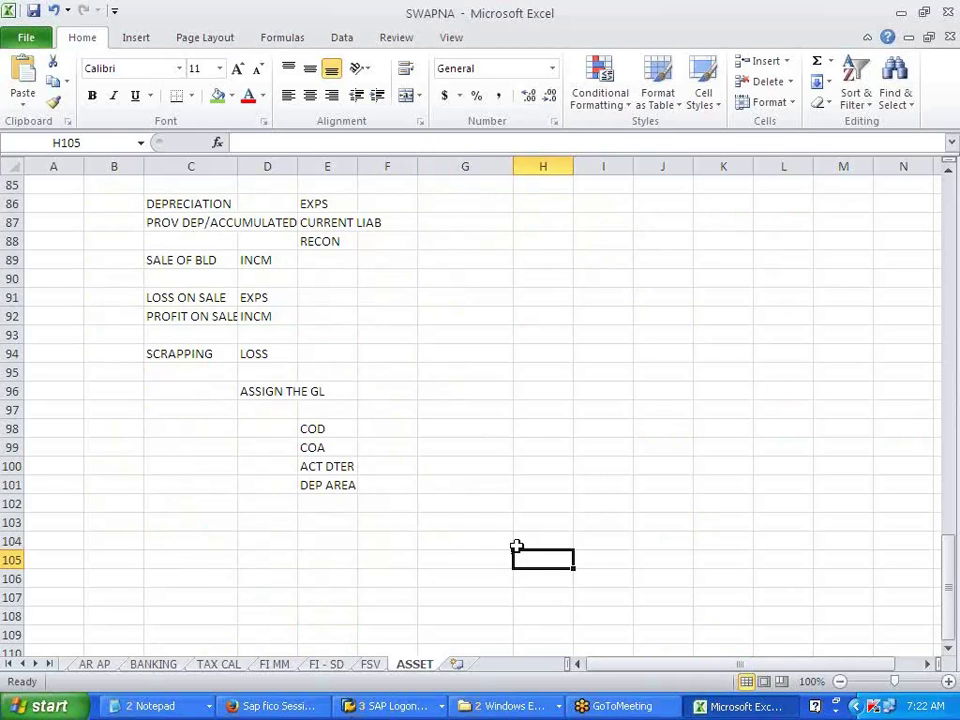
pyautogui.scroll(6, 516, 545)
pyautogui.scroll(4, 476, 585)
pyautogui.scroll(-3, 476, 585)
pyautogui.scroll(-7, 476, 585)
# Switch back to the SAP implementation guide and expand the Depreciation node under Asset Accounting
pyautogui.click(442, 712)
pyautogui.click(429, 659)
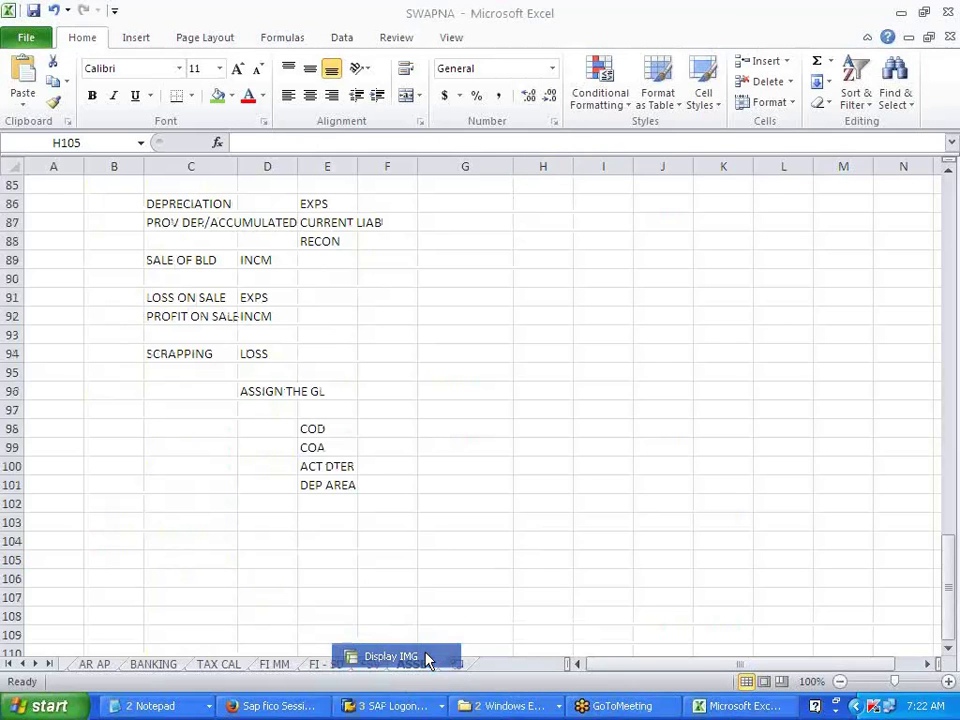
pyautogui.click(178, 404)
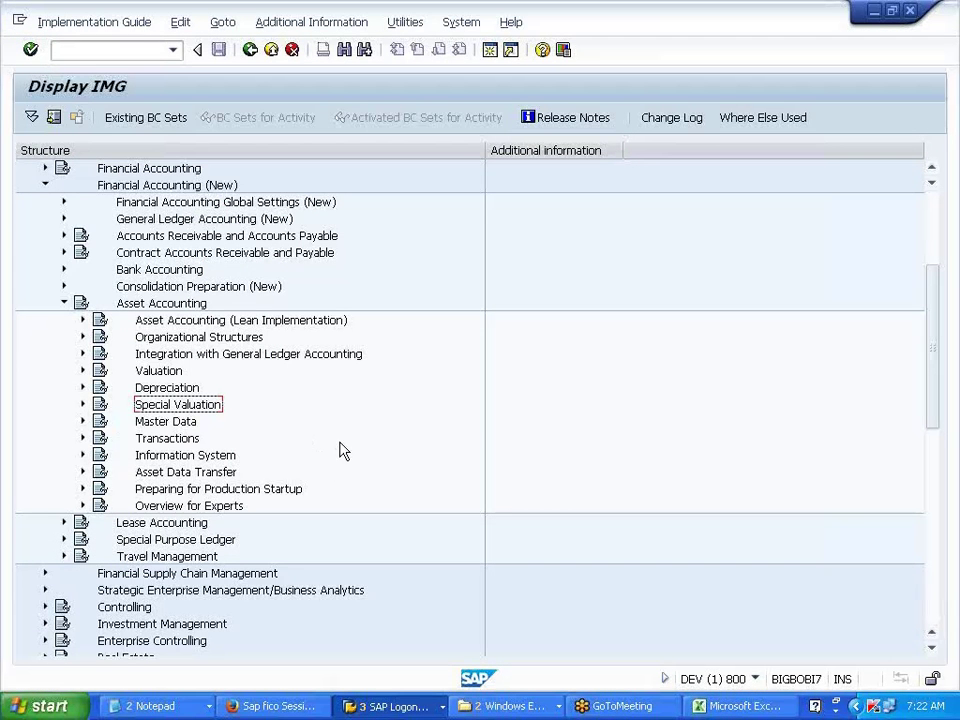
pyautogui.click(83, 387)
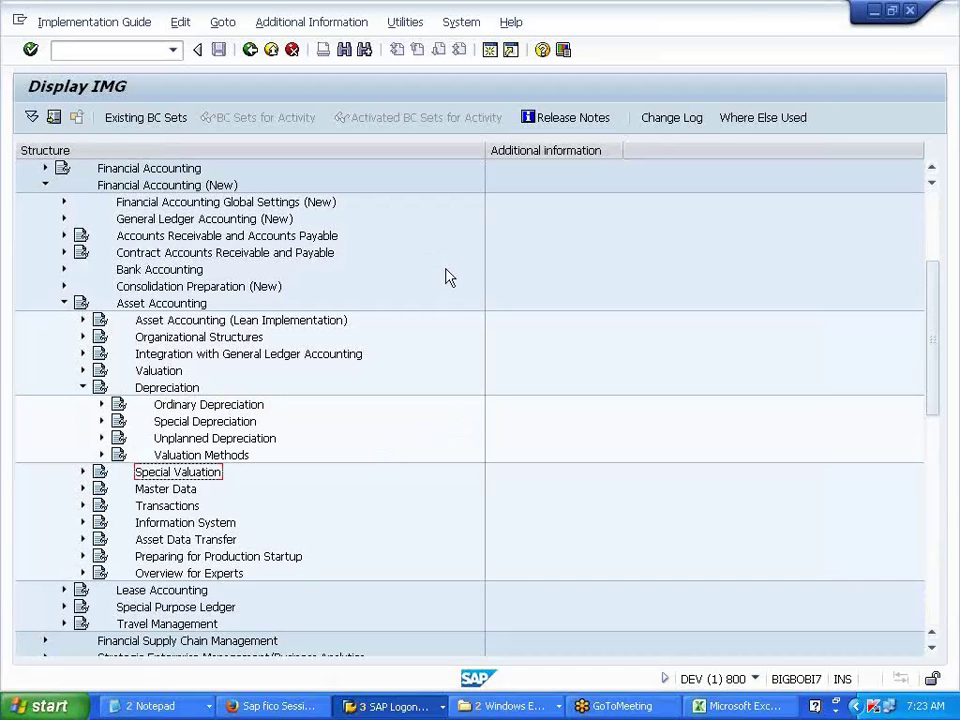
# Switch to Excel and fill the ASSET ACCOUNTING heading in G2:H2 of the ASSET sheet with green
pyautogui.click(716, 712)
pyautogui.click(554, 408)
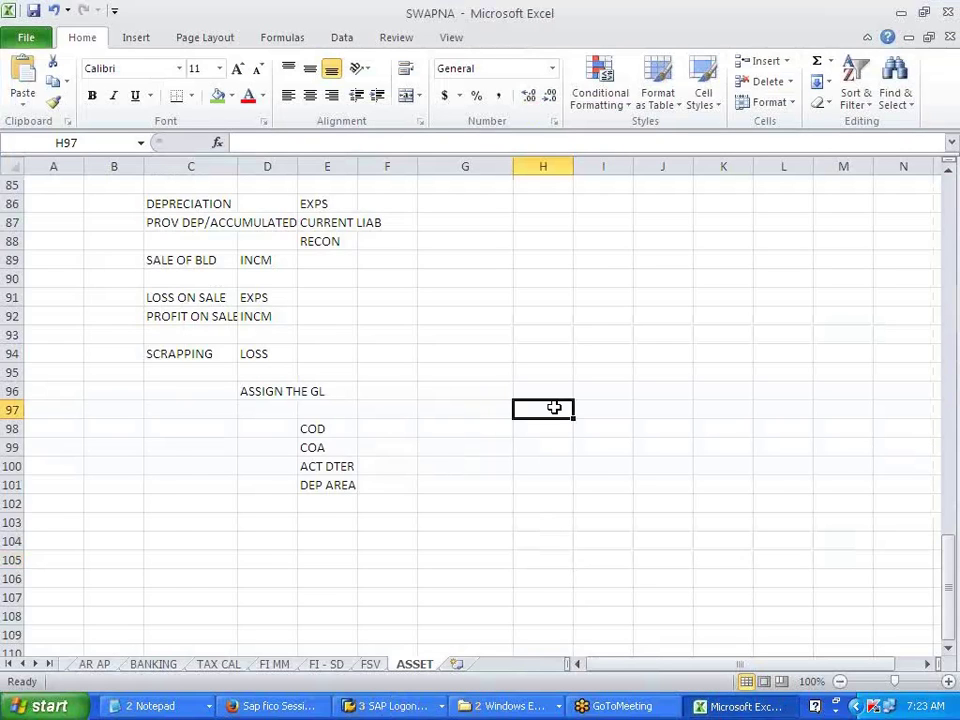
pyautogui.scroll(5, 554, 407)
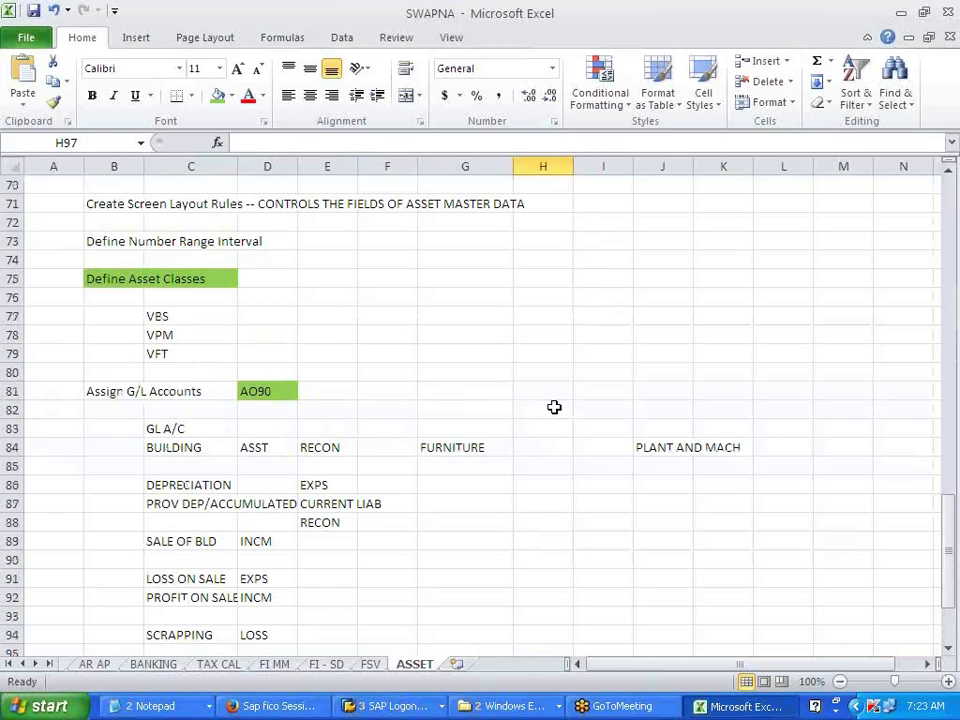
pyautogui.scroll(19, 554, 407)
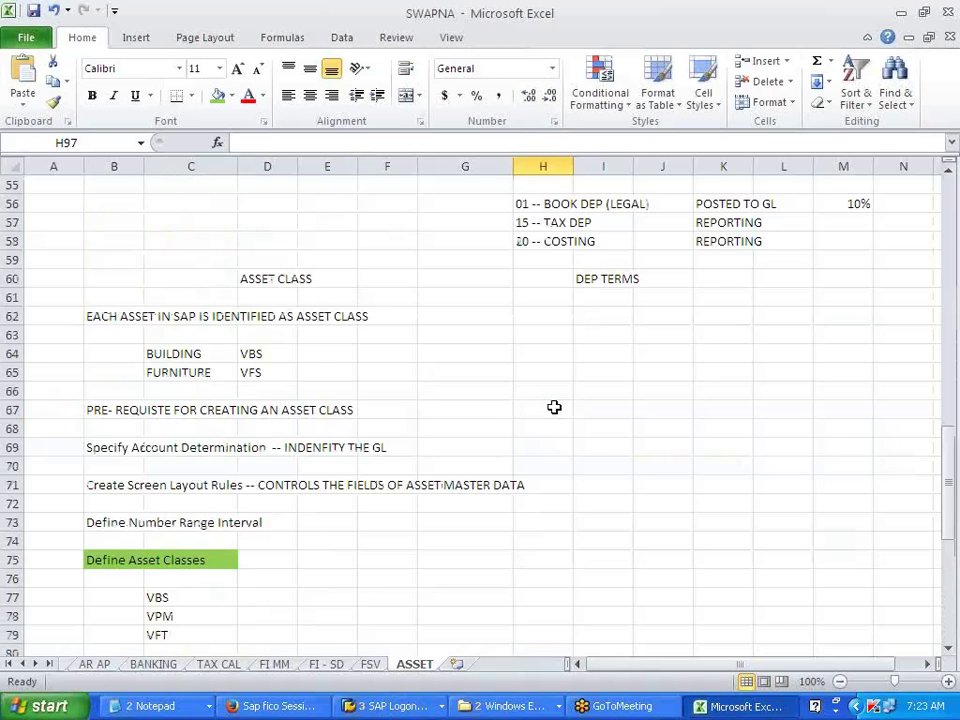
pyautogui.scroll(4, 554, 407)
pyautogui.scroll(-4, 570, 460)
pyautogui.scroll(1, 586, 512)
pyautogui.scroll(3, 586, 512)
pyautogui.moveTo(450, 201); pyautogui.dragTo(524, 205)
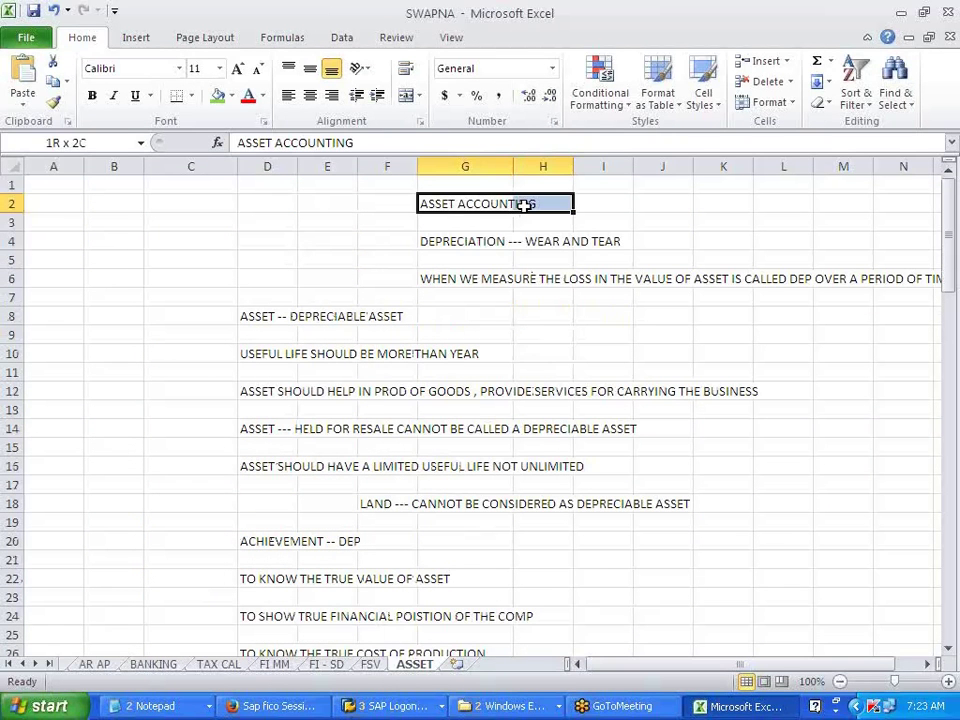
pyautogui.click(216, 95)
pyautogui.click(522, 364)
# Highlight the ASSIGN THE GL note in D96:E96 with the green fill colour
pyautogui.scroll(-15, 528, 466)
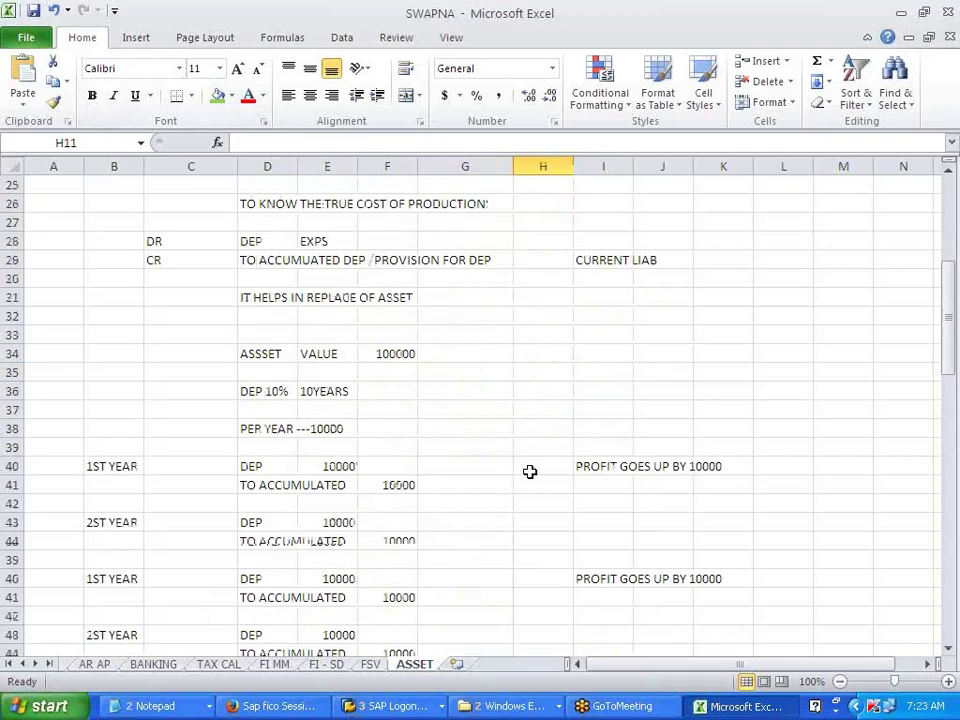
pyautogui.scroll(-9, 530, 473)
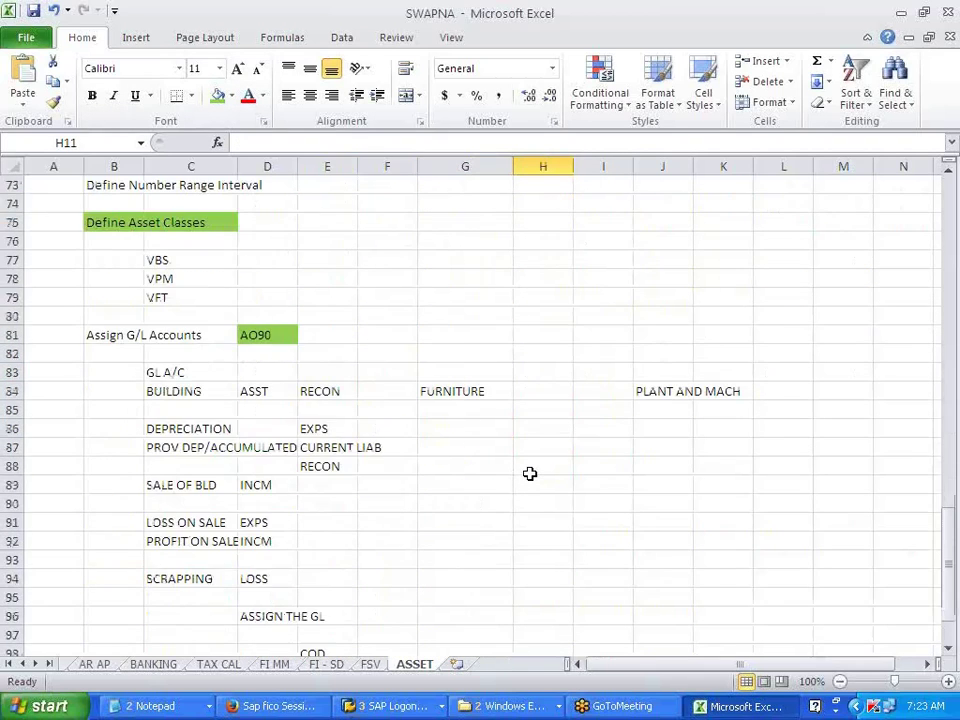
pyautogui.scroll(-5, 530, 473)
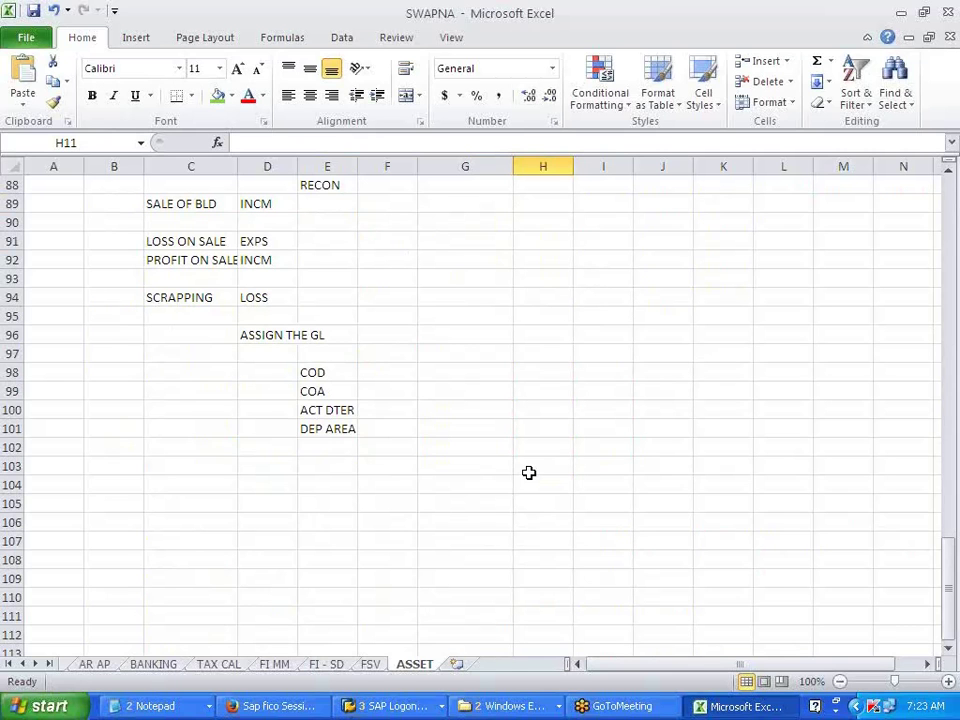
pyautogui.scroll(5, 529, 472)
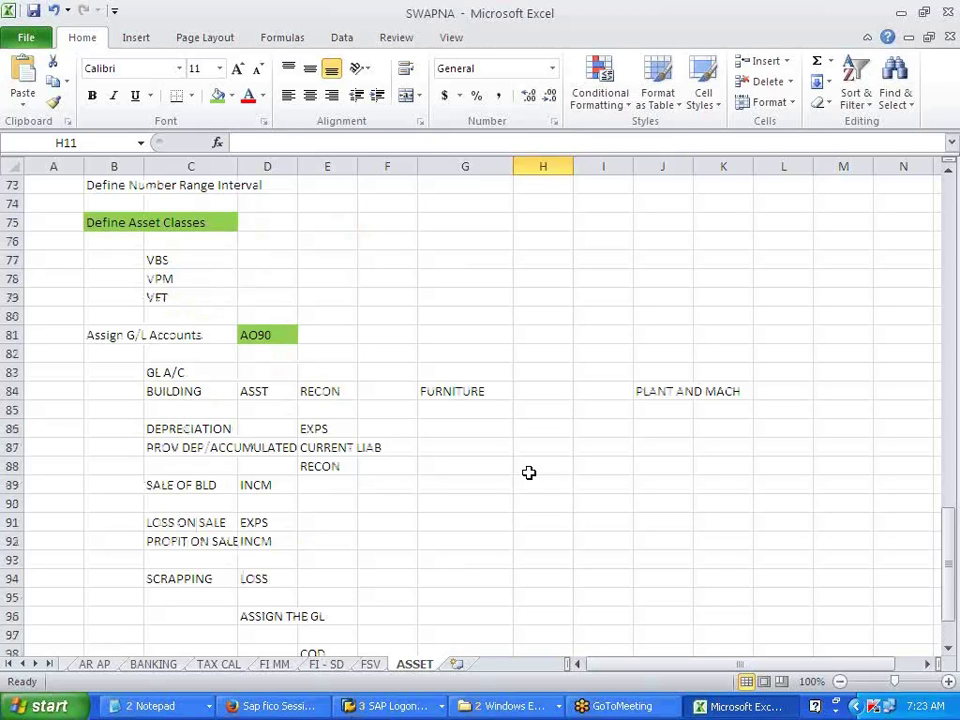
pyautogui.scroll(3, 529, 472)
pyautogui.scroll(-7, 529, 472)
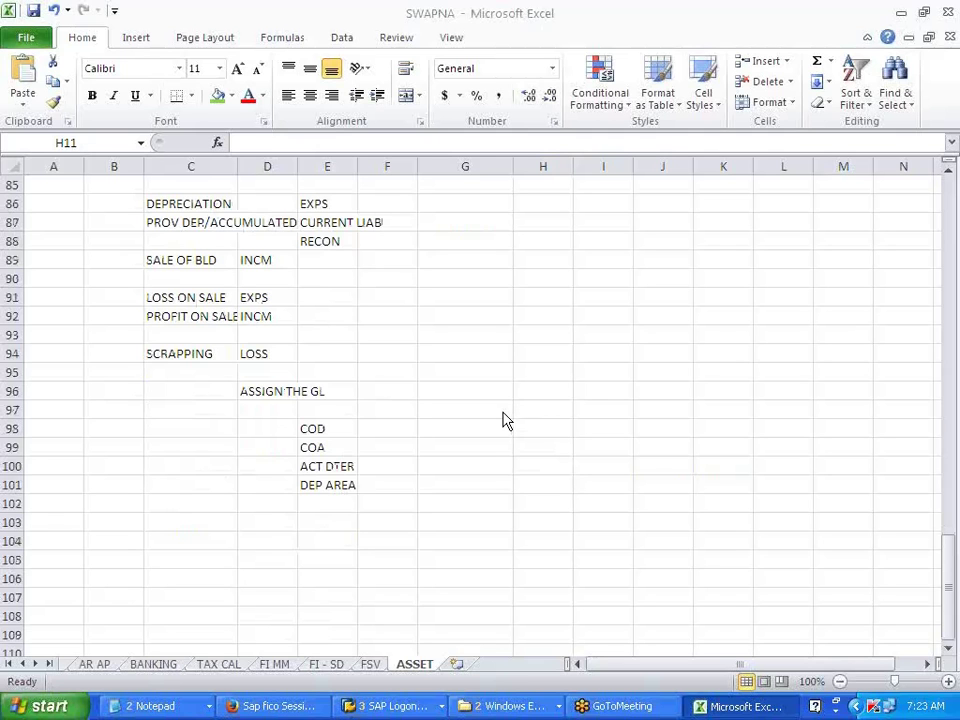
pyautogui.click(260, 405)
pyautogui.moveTo(253, 392); pyautogui.dragTo(317, 392)
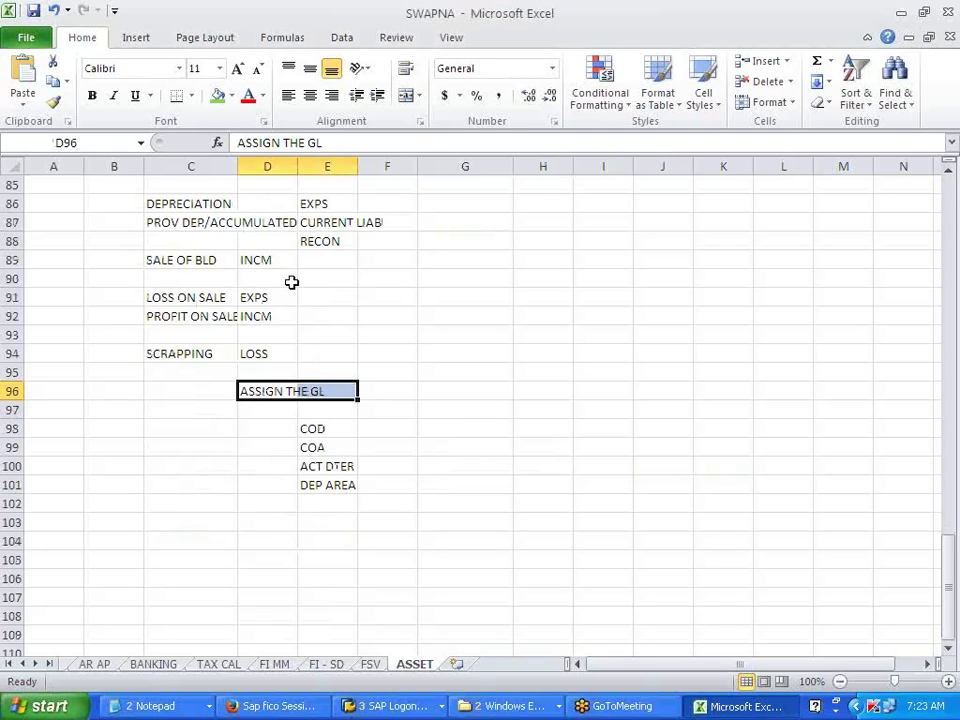
pyautogui.click(217, 96)
pyautogui.click(465, 391)
pyautogui.scroll(4, 626, 446)
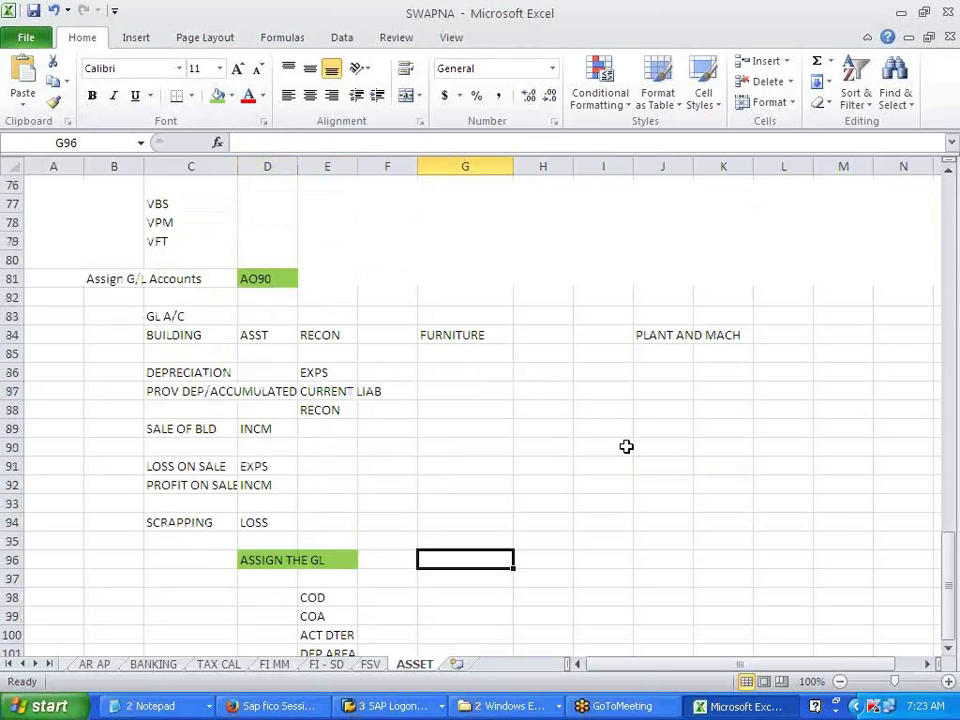
pyautogui.scroll(9, 626, 446)
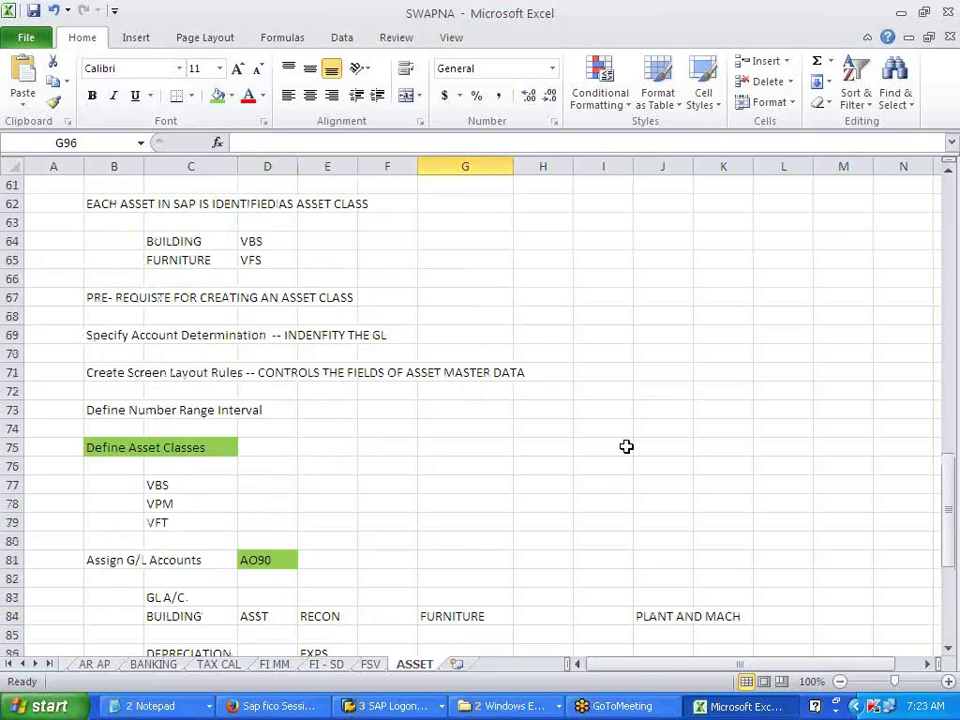
pyautogui.scroll(-15, 626, 446)
pyautogui.click(626, 446)
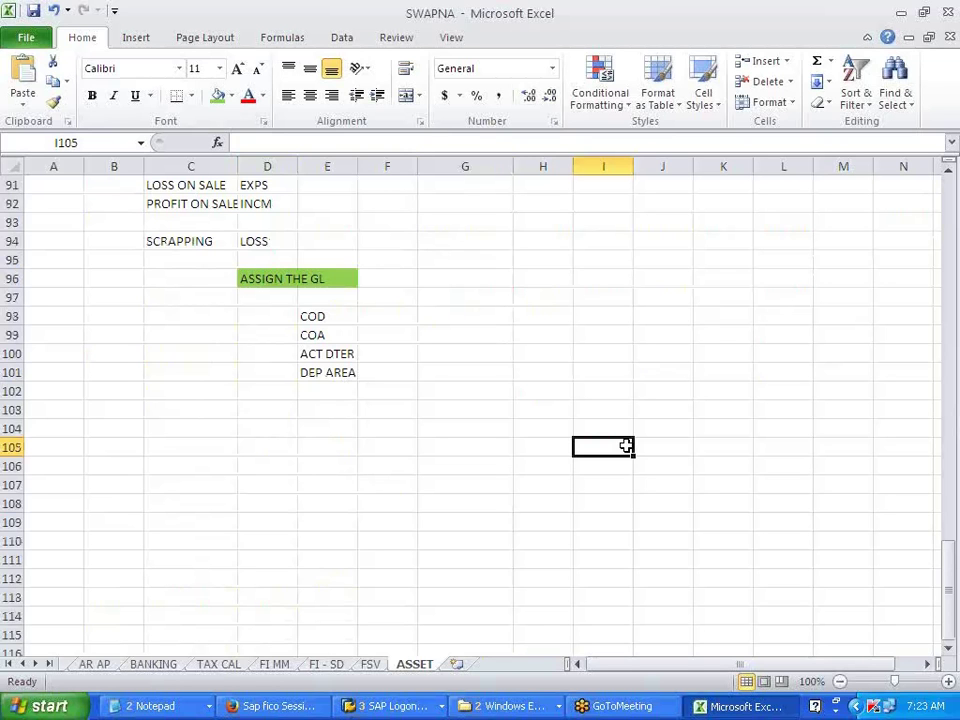
pyautogui.click(946, 40)
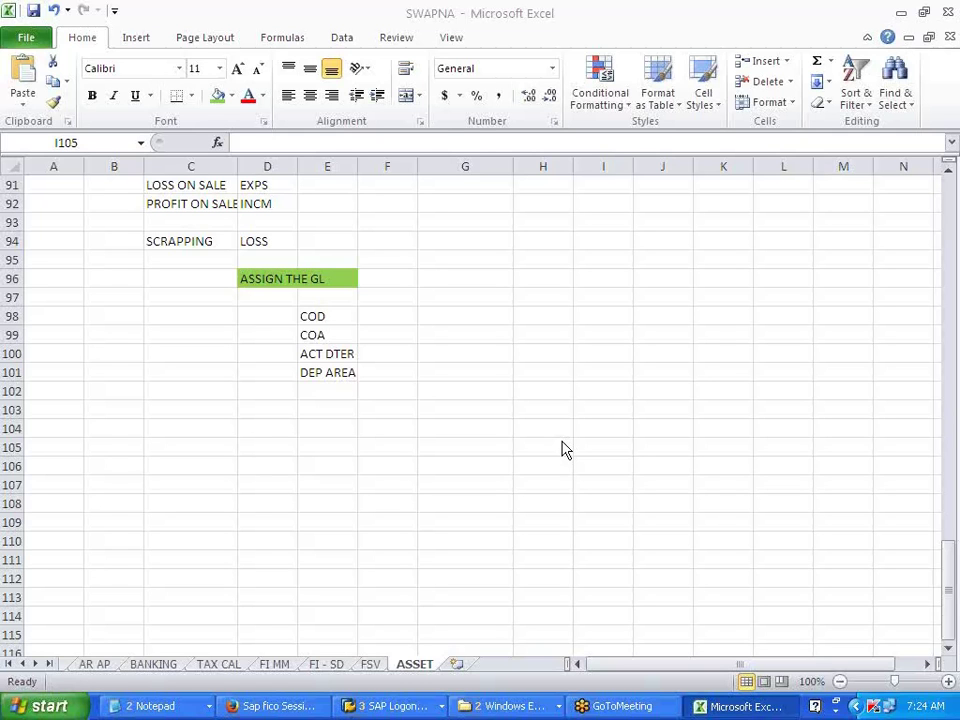
pyautogui.click(549, 430)
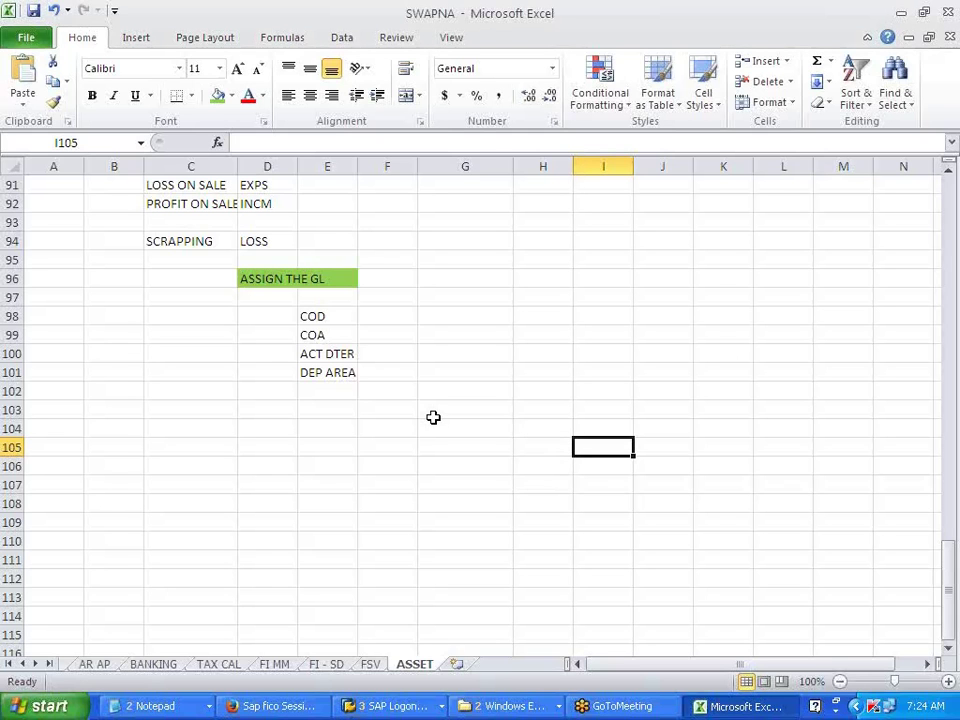
pyautogui.click(951, 422)
pyautogui.click(953, 18)
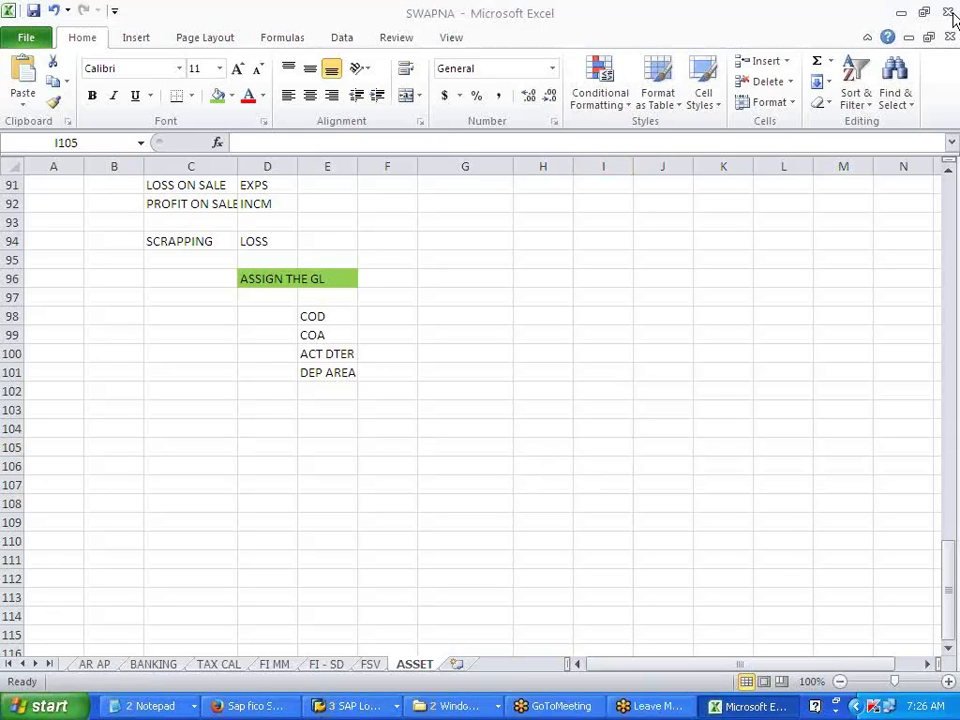